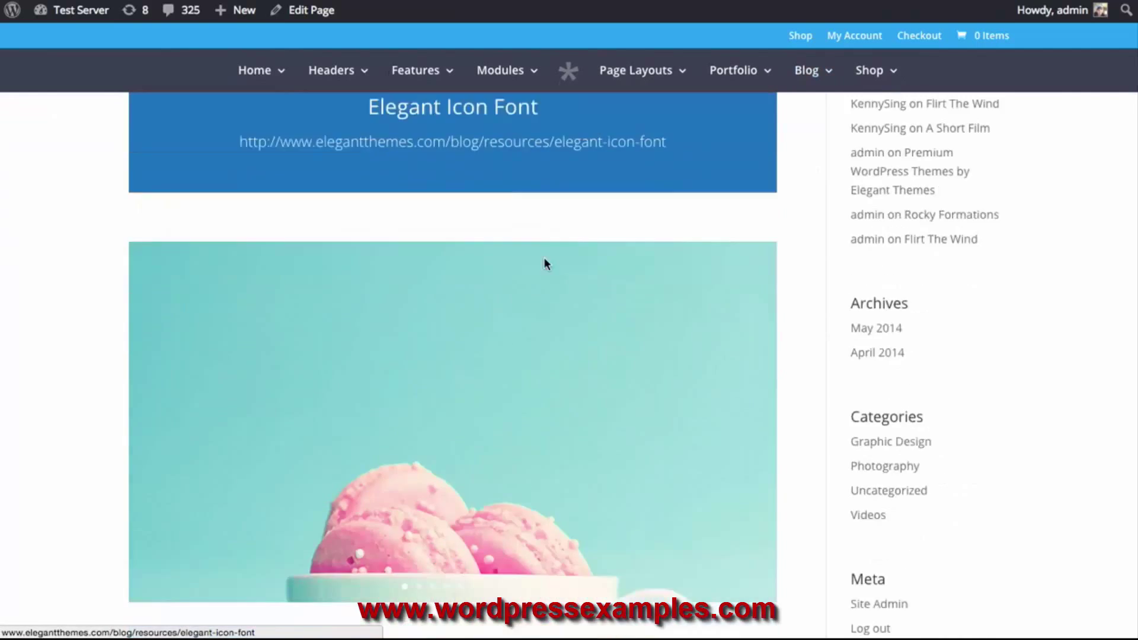
Open the Blog Standard page in the Divi Builder and browse modules for its sidebar column
scroll(508, 269, up, 8)
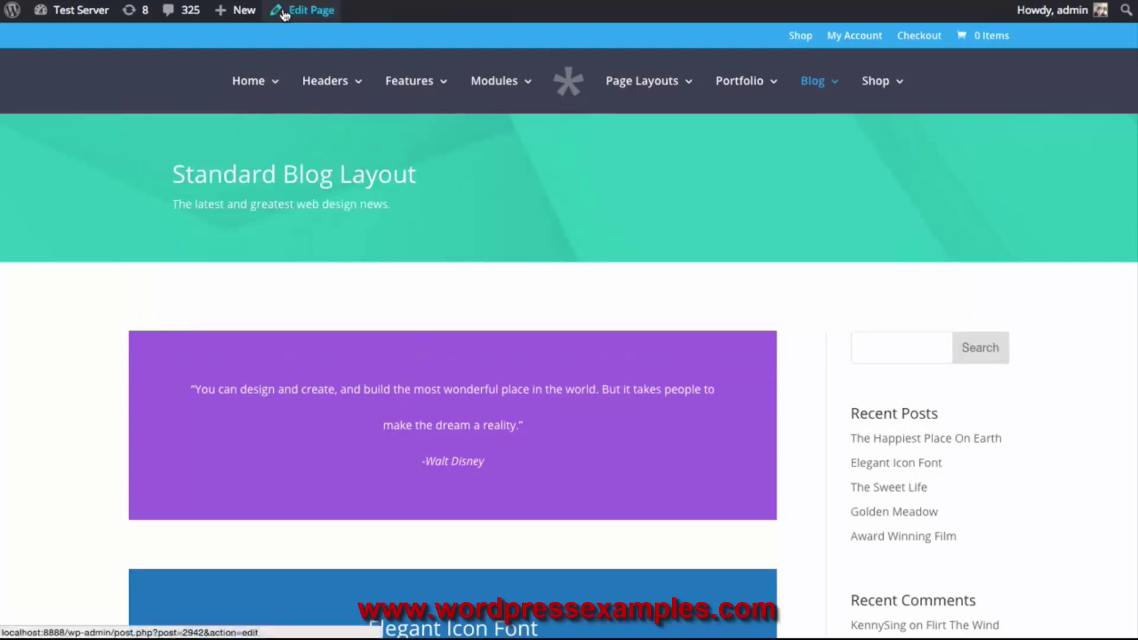
click(315, 16)
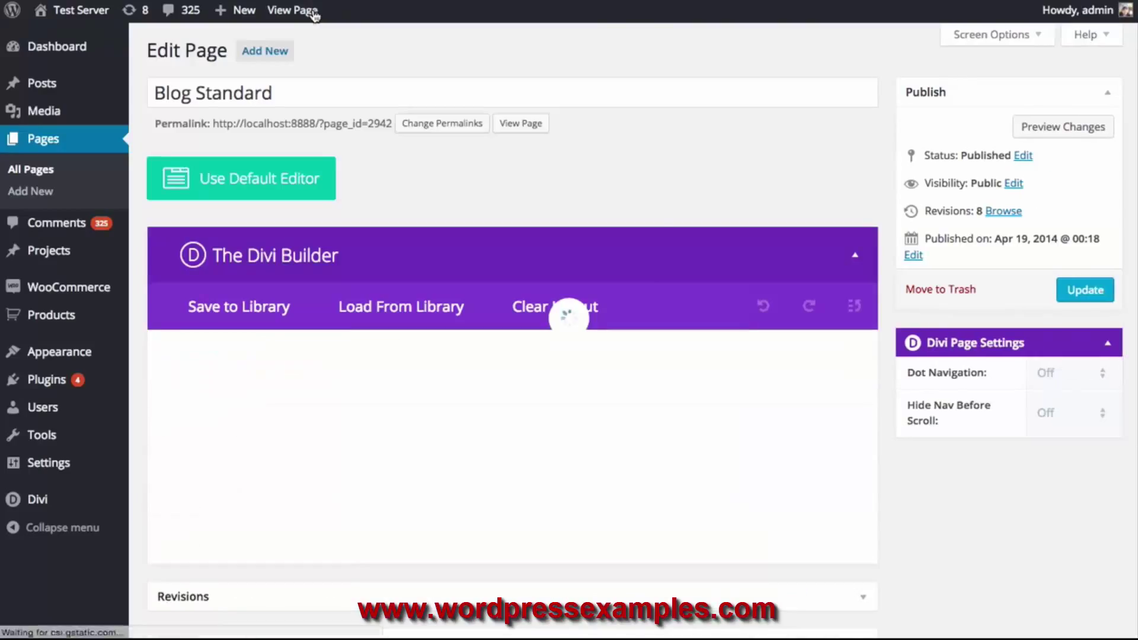
scroll(752, 374, down, 1)
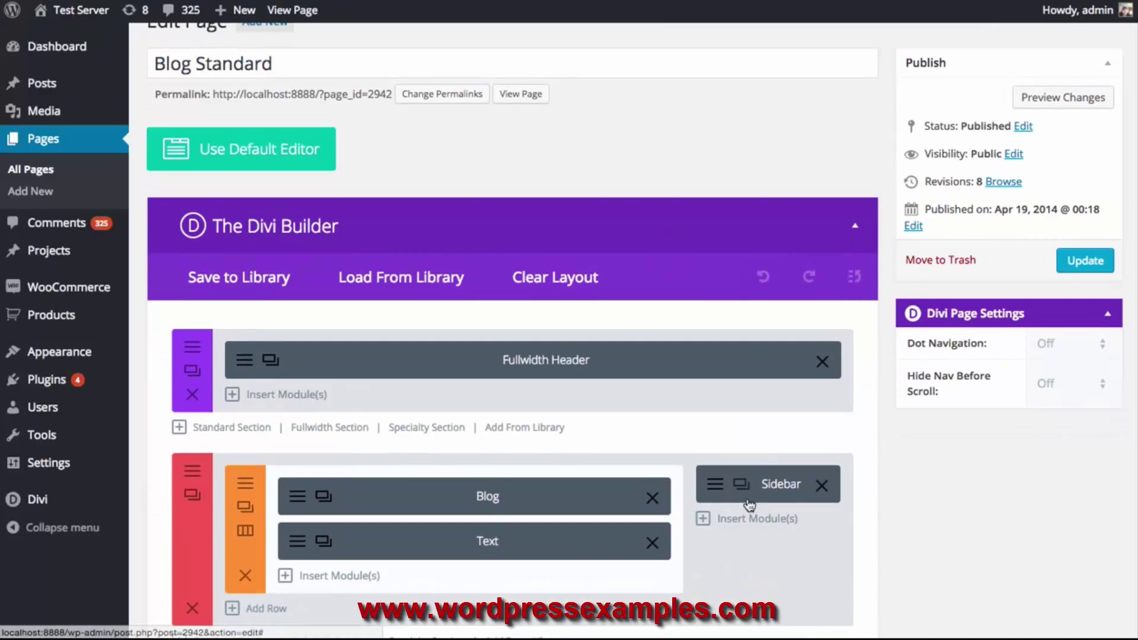
click(756, 522)
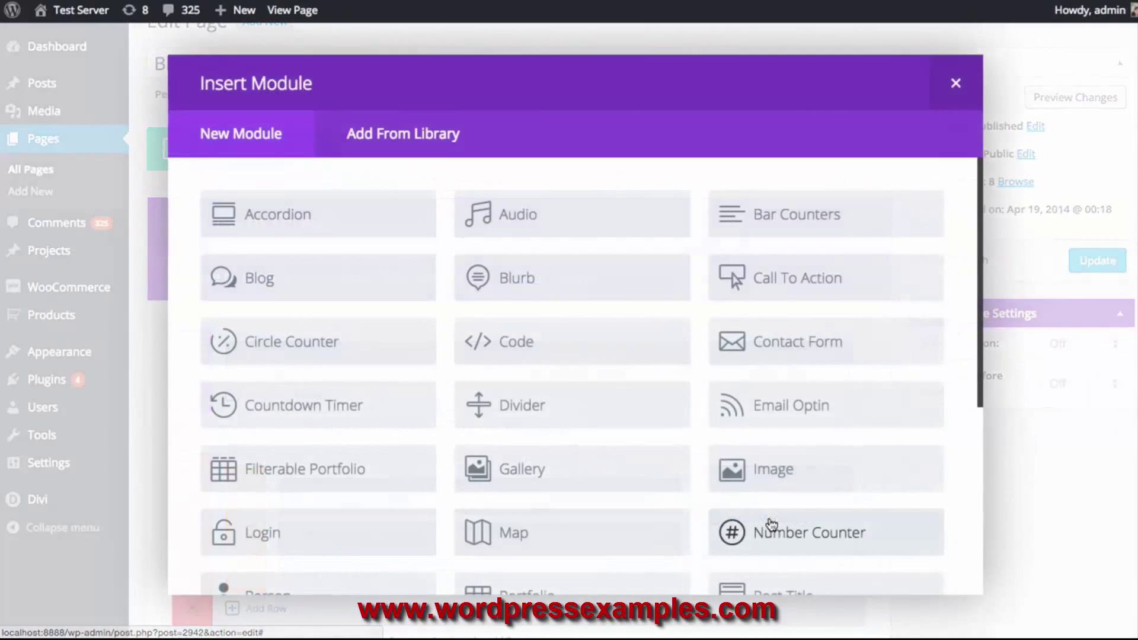
scroll(735, 396, down, 5)
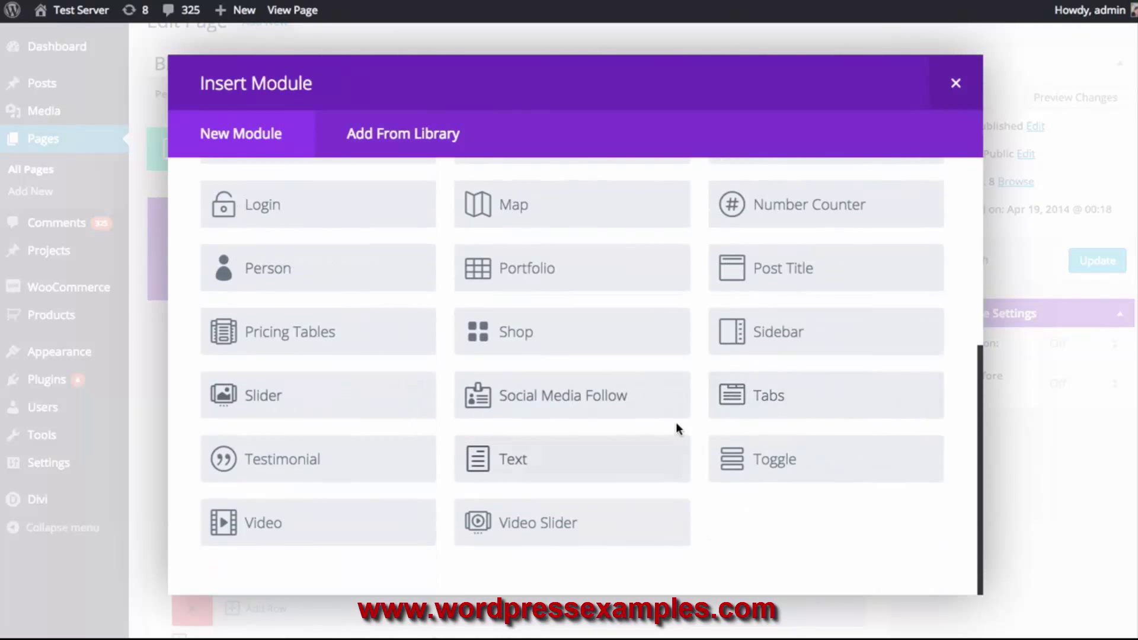
Insert a Social Media Follow module, review its Custom CSS options, then return to General Settings
click(589, 396)
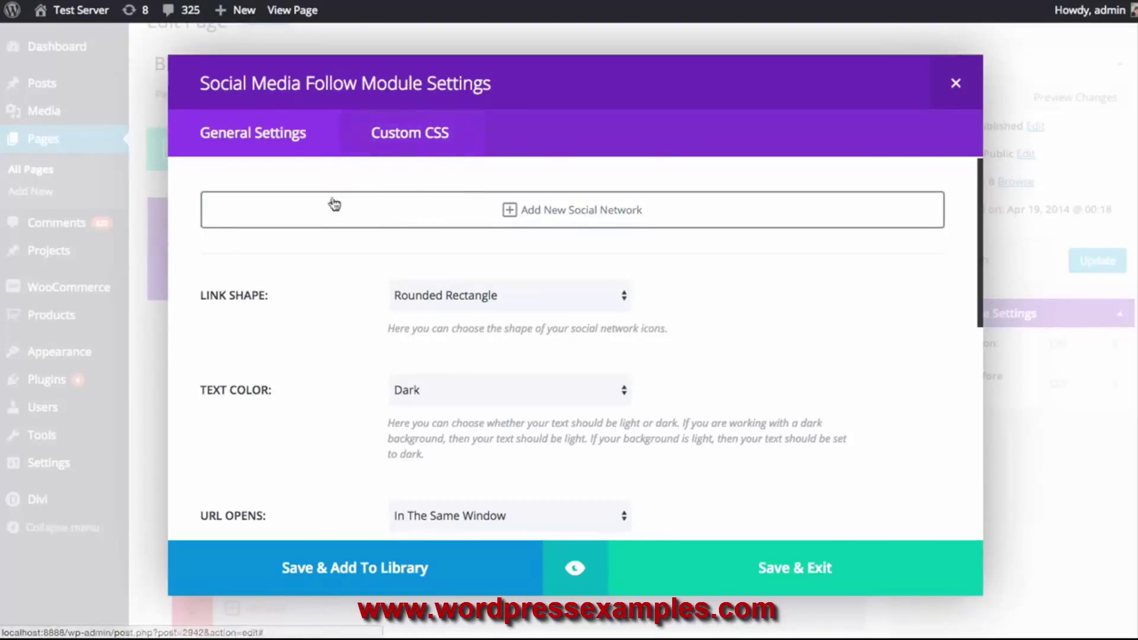
click(420, 139)
scroll(452, 254, down, 5)
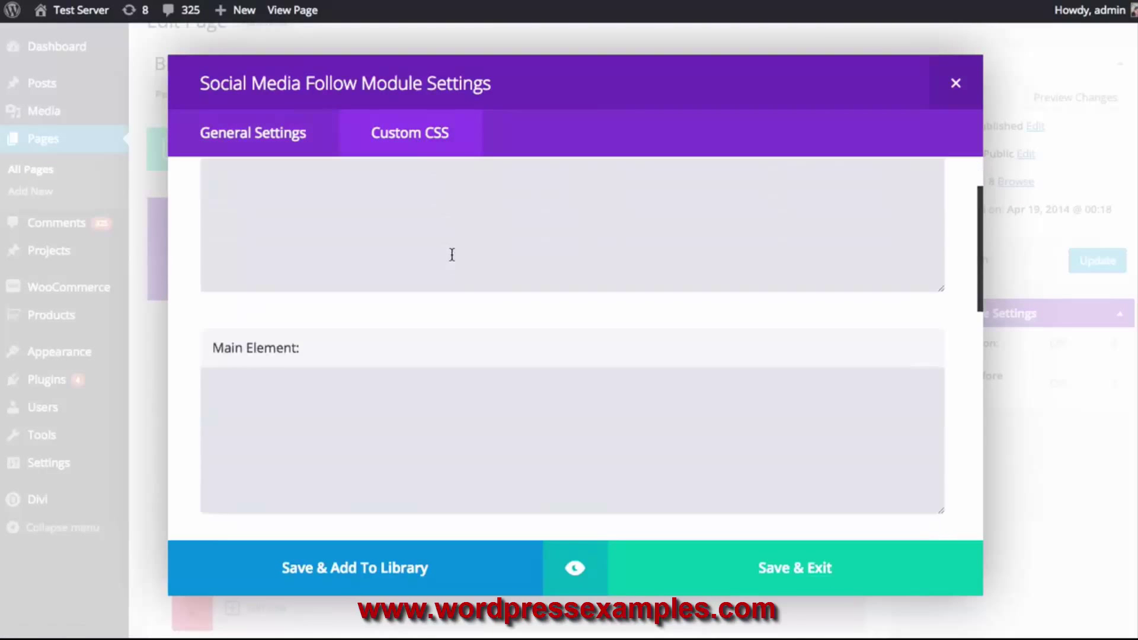
scroll(445, 239, down, 8)
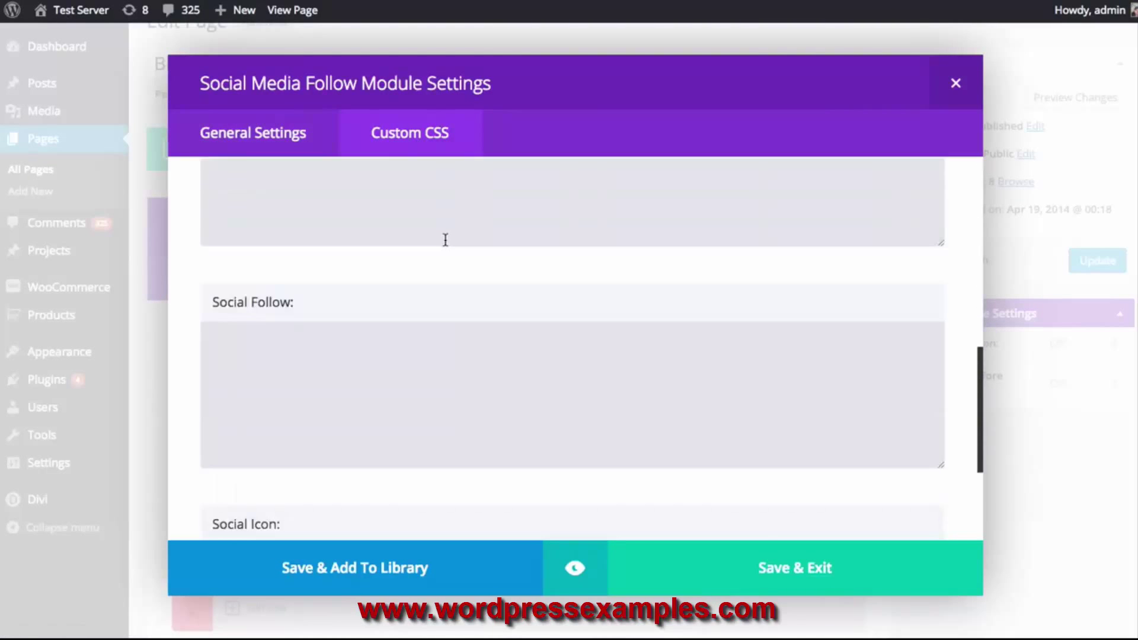
scroll(444, 240, up, 12)
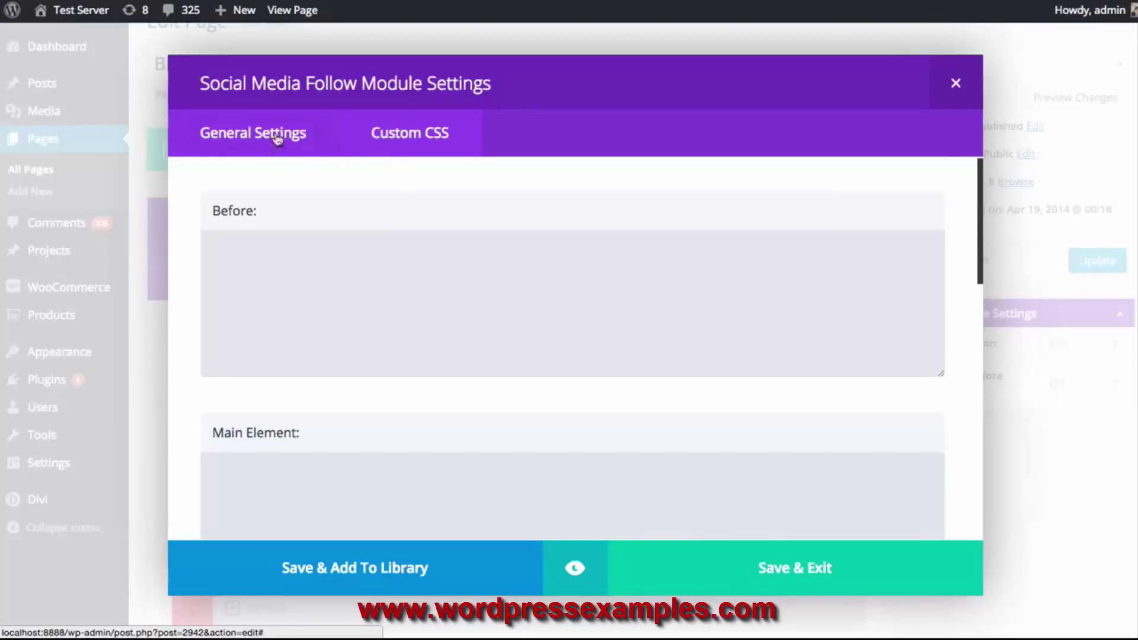
click(237, 149)
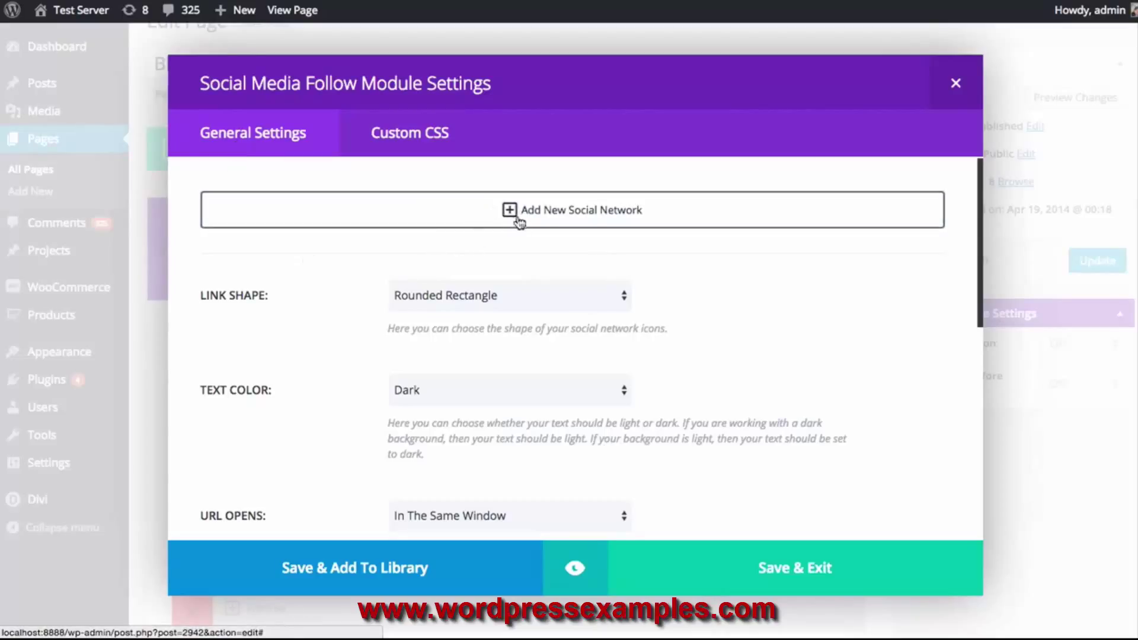
click(571, 218)
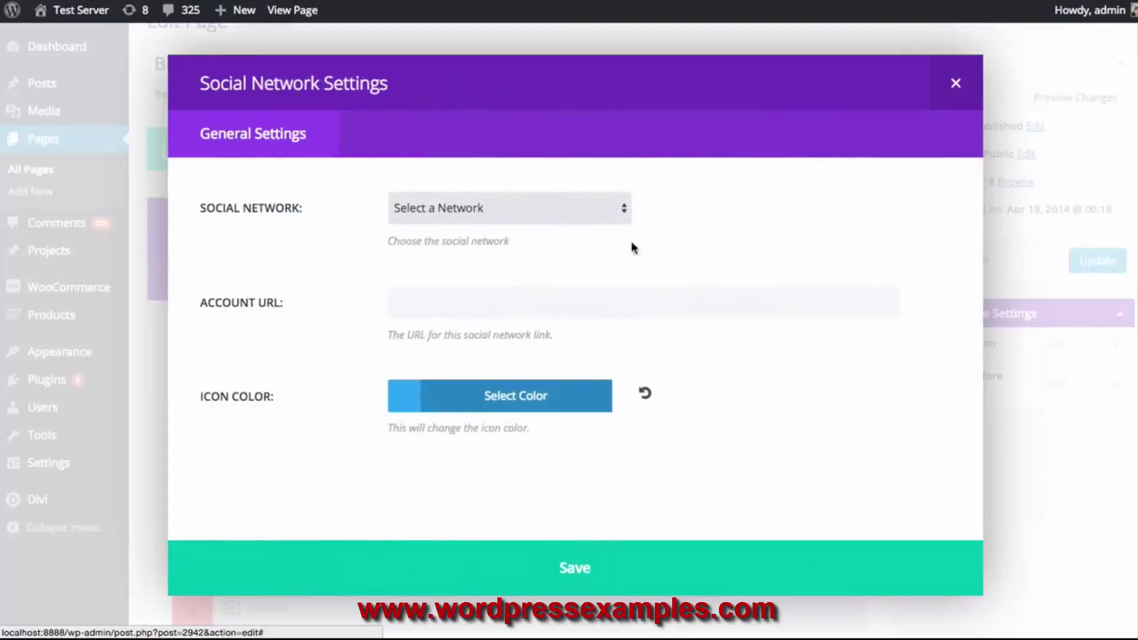
click(526, 209)
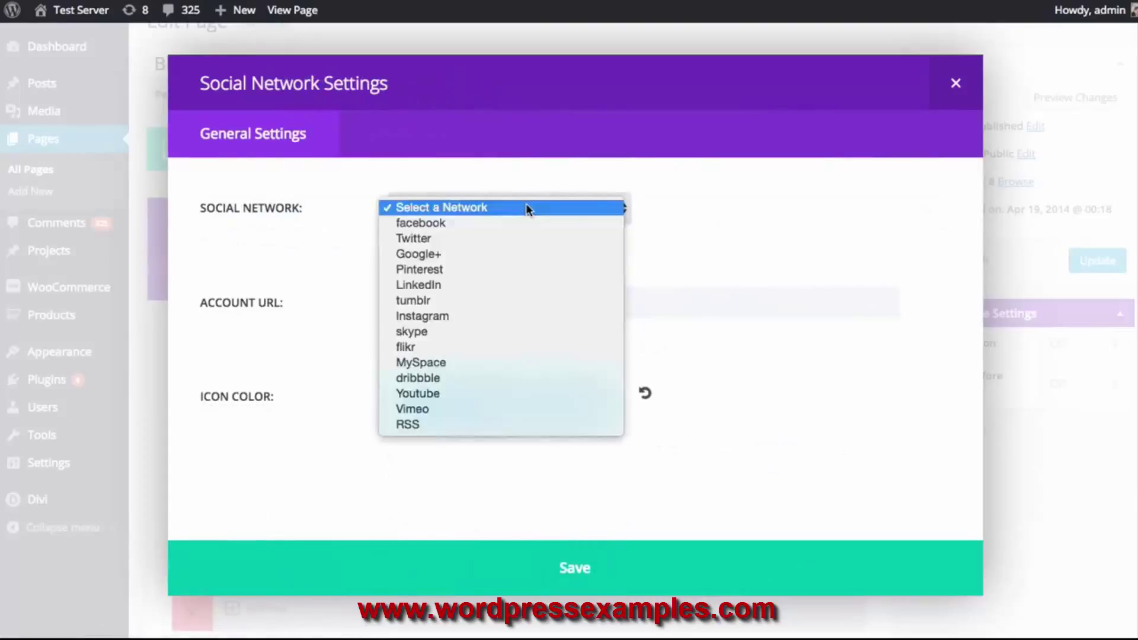
click(443, 224)
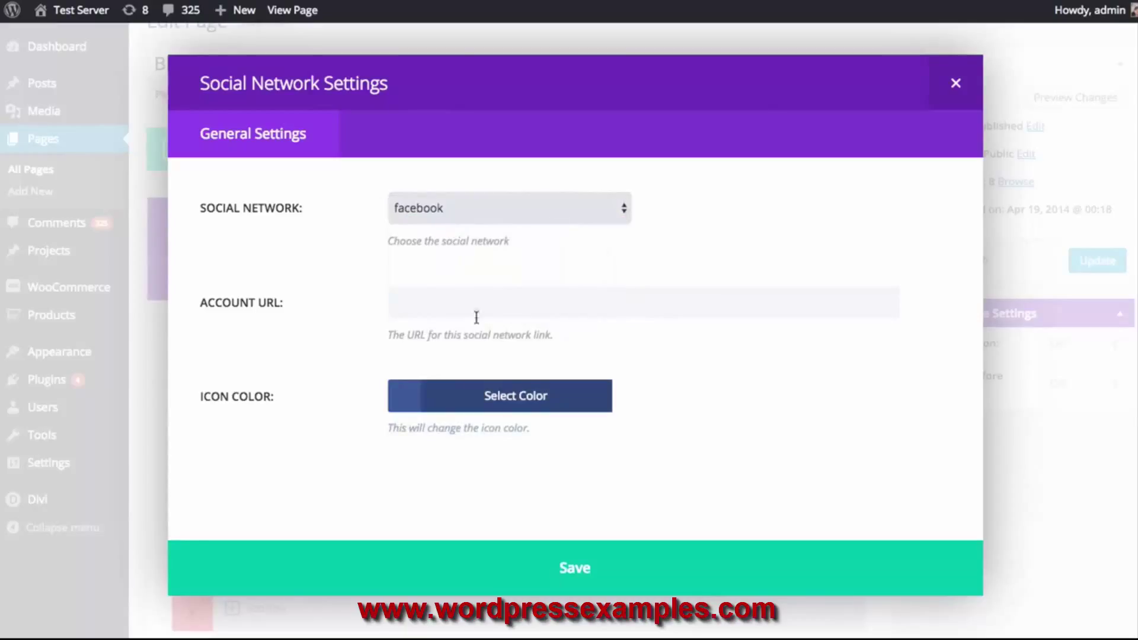
click(468, 302)
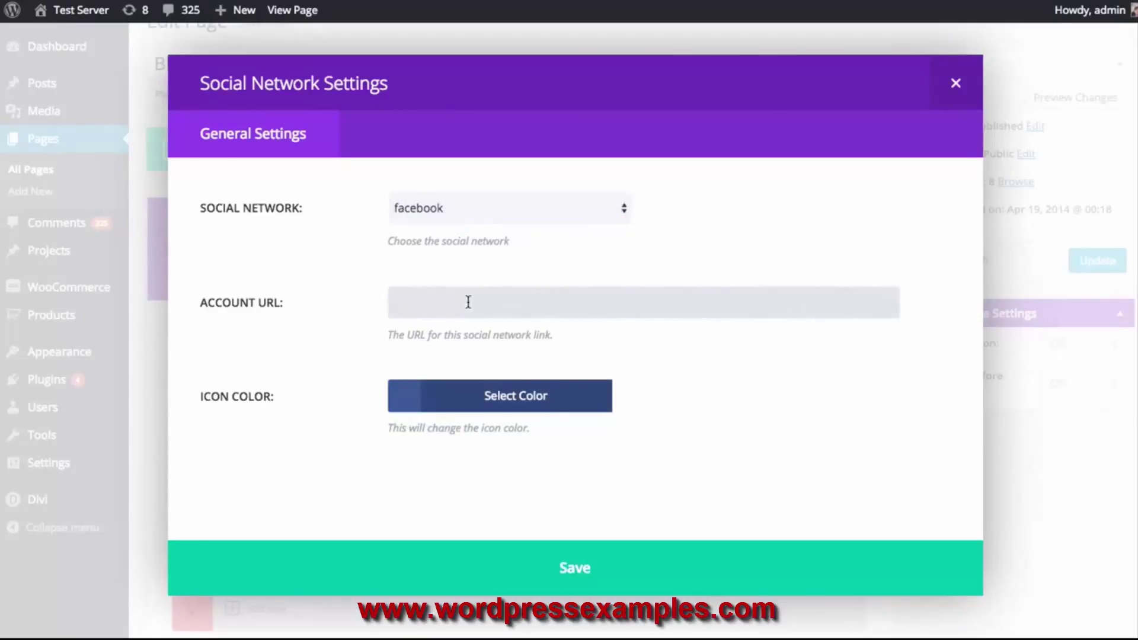
text(http:///www.facebook.com/elegantthemes)
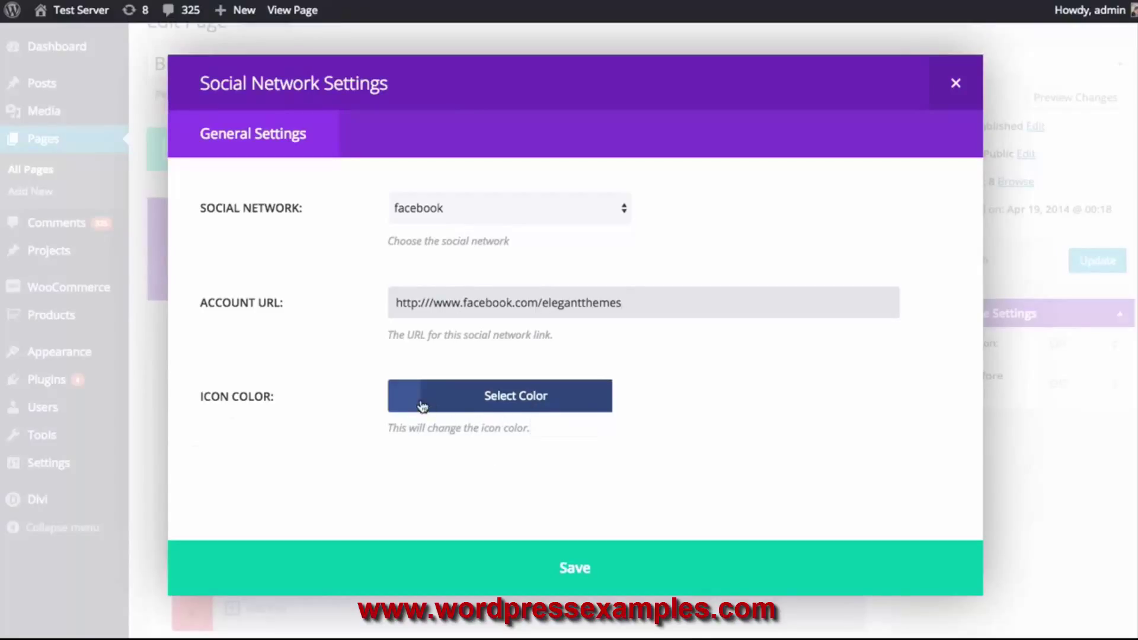
click(537, 576)
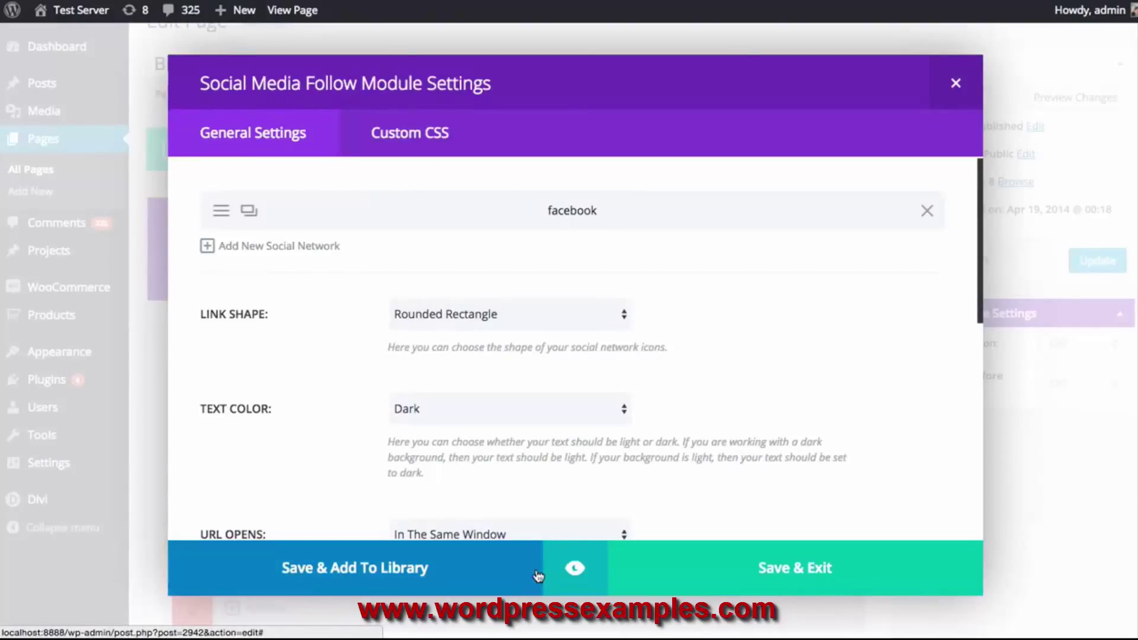
click(295, 250)
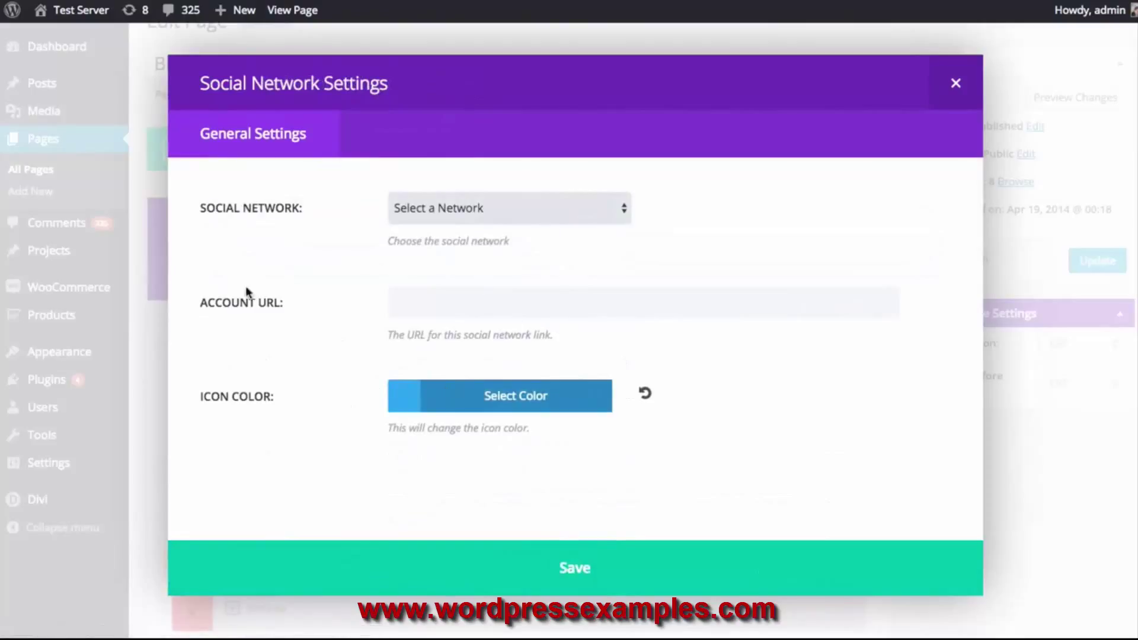
click(467, 208)
click(452, 240)
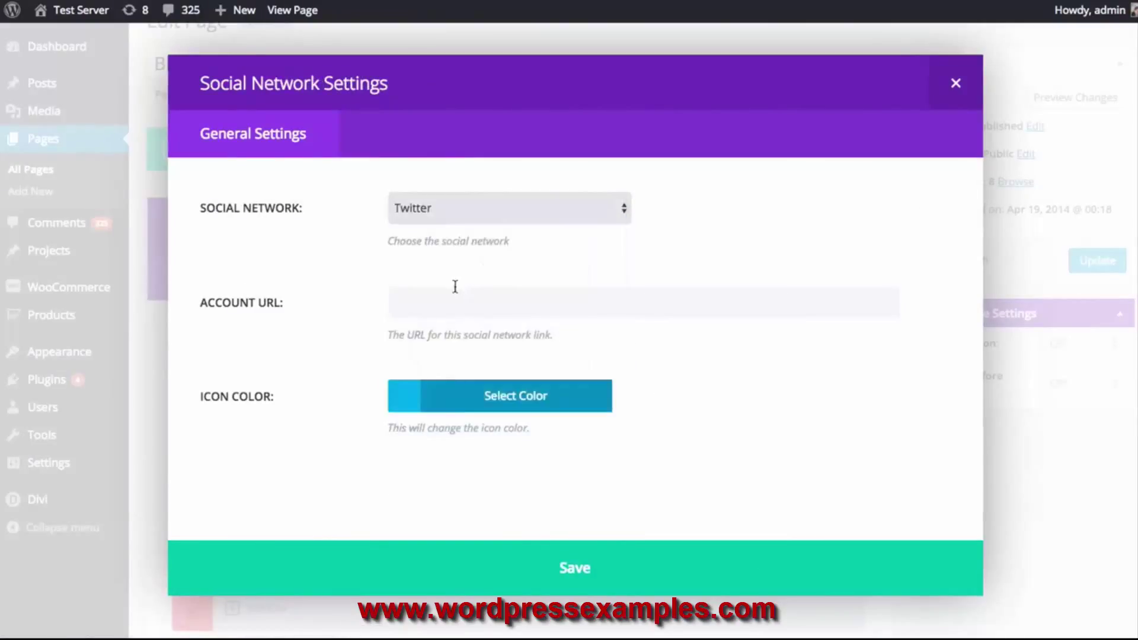
click(454, 297)
text(http://www.twitter.com/elegantthe)
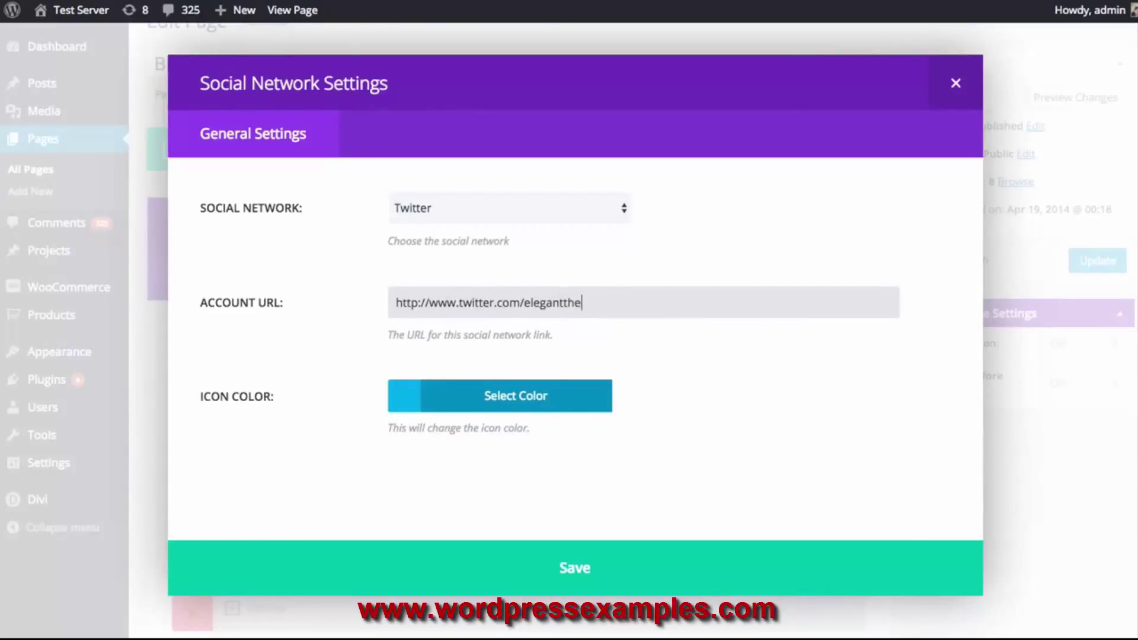
text(,es)
key(BackSpace)
text(mes)
click(740, 411)
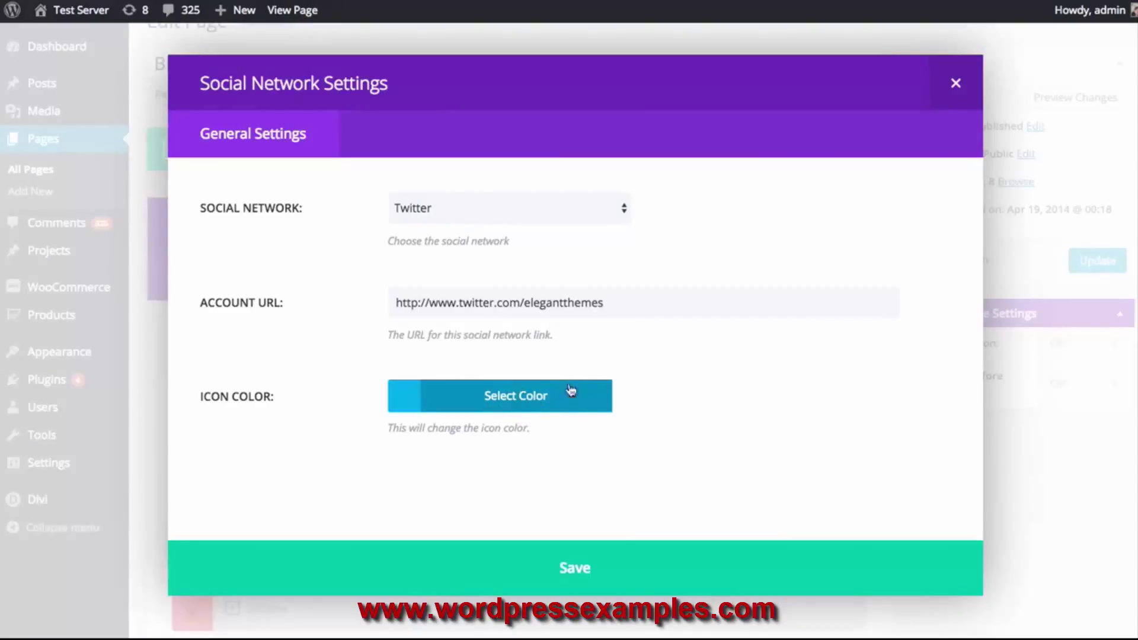
click(640, 583)
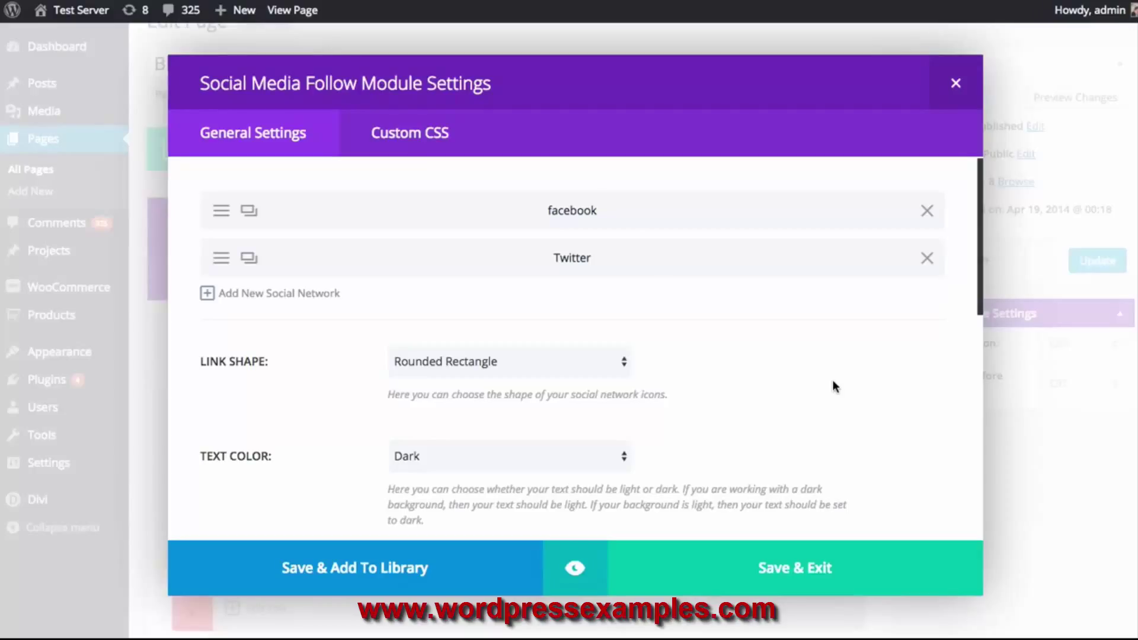
Preview the module at tablet, phone and desktop widths
click(574, 569)
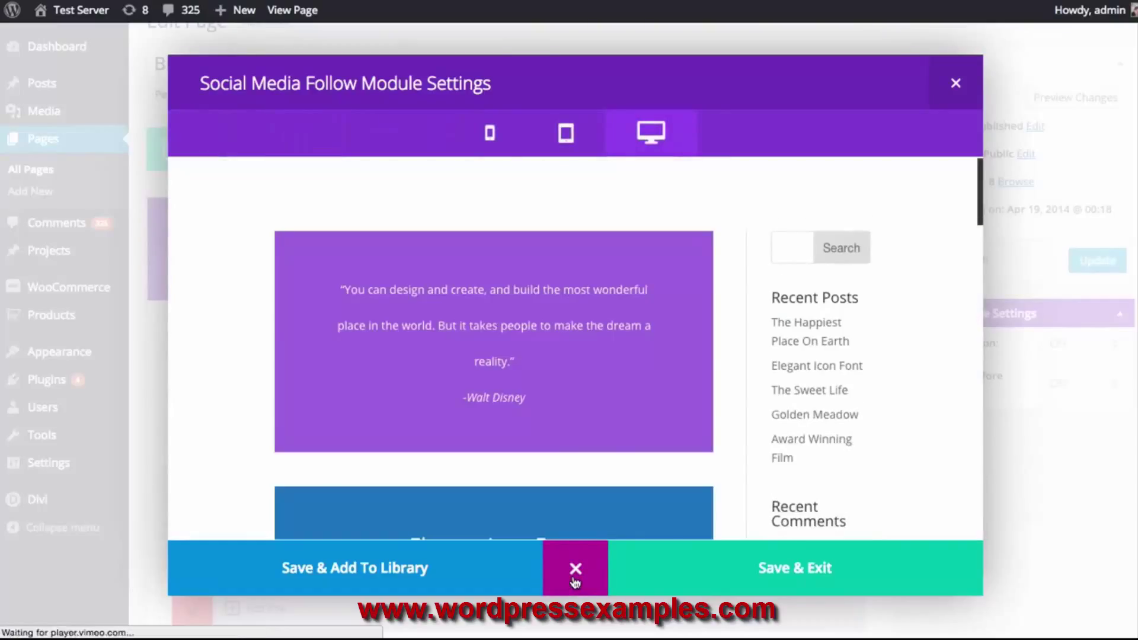
mouse_move(981, 175)
mouse_down()
mouse_move(978, 236)
mouse_move(975, 172)
mouse_up()
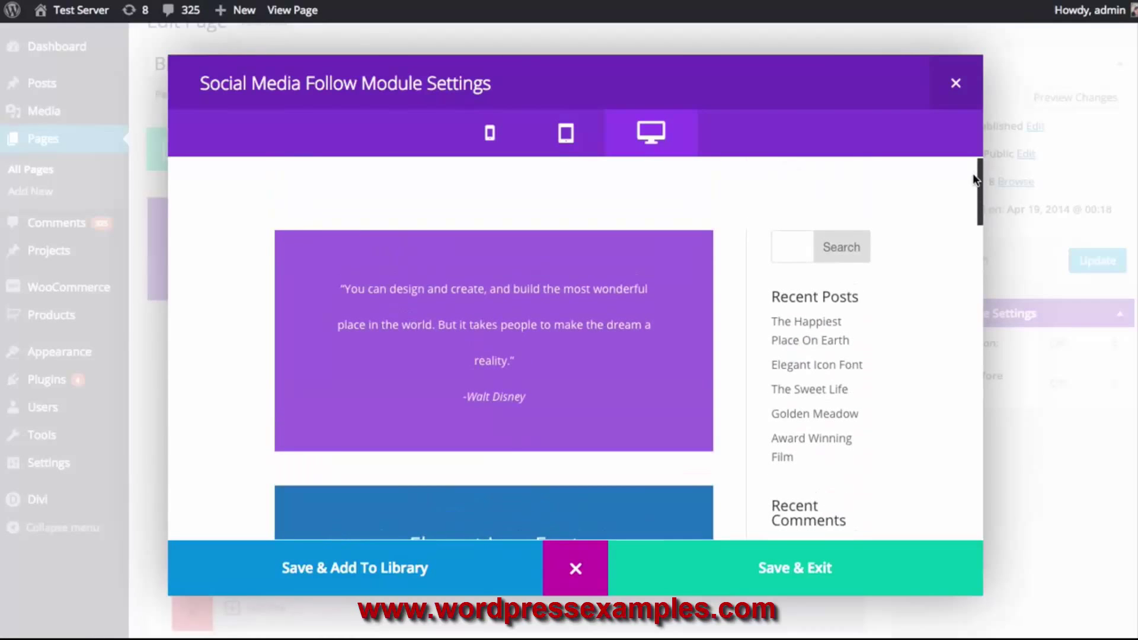
drag(979, 188, 970, 348)
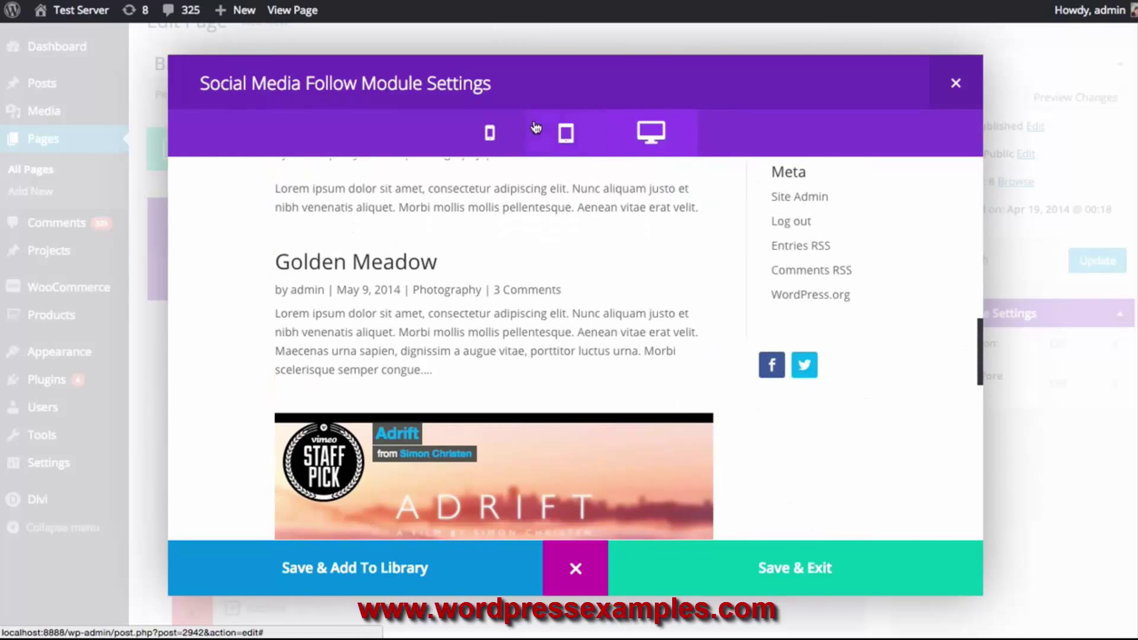
click(564, 133)
click(490, 134)
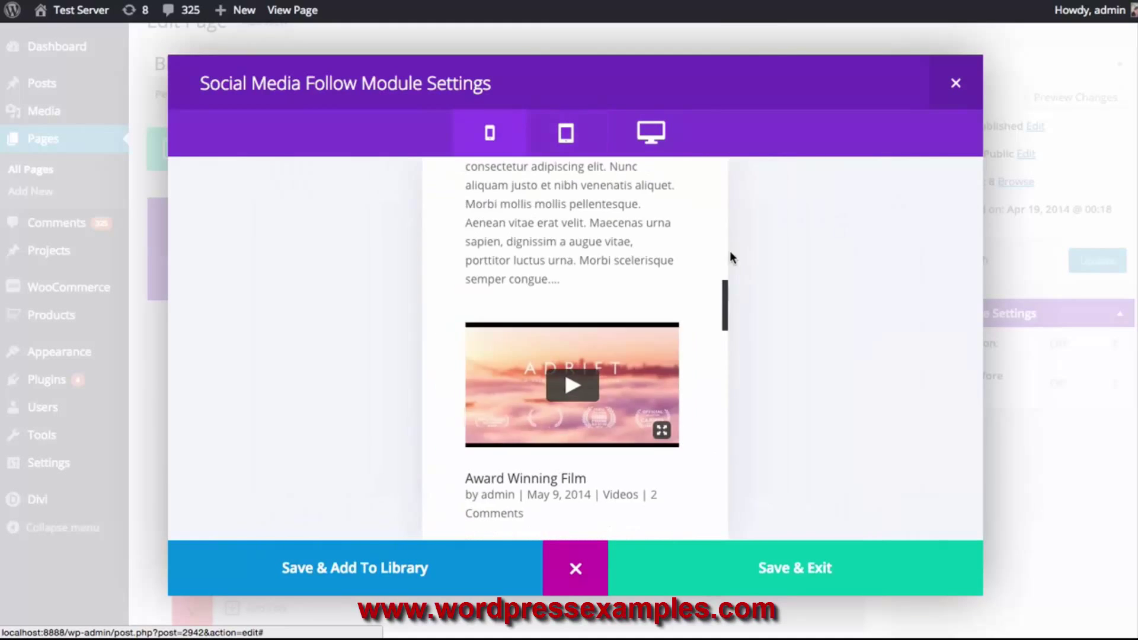
scroll(629, 266, down, 15)
scroll(629, 266, up, 20)
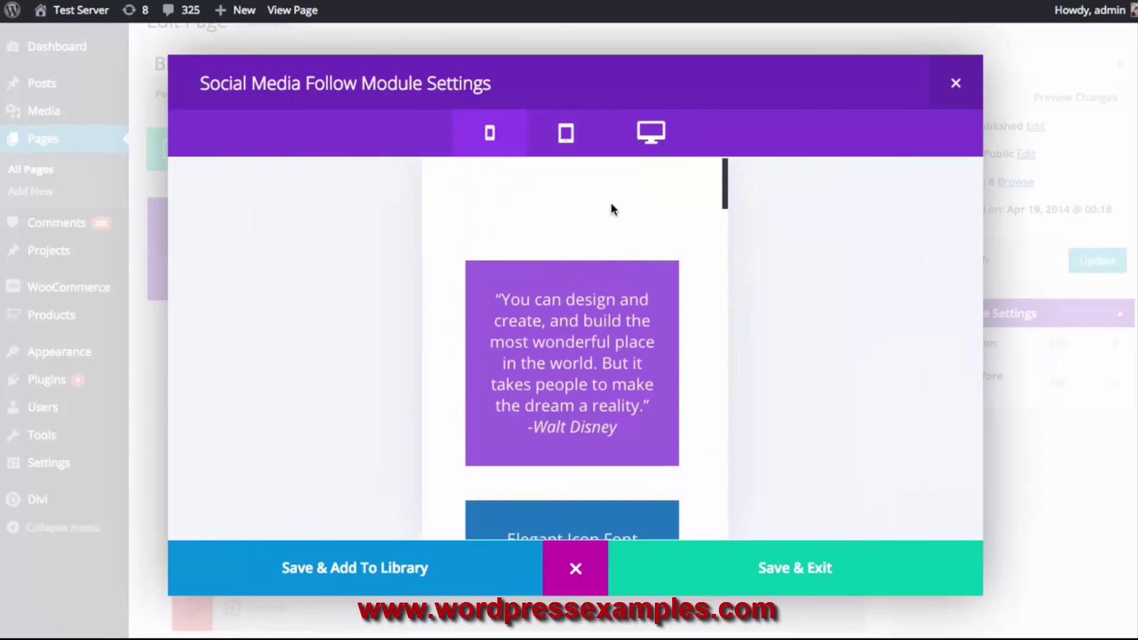
click(565, 133)
click(651, 132)
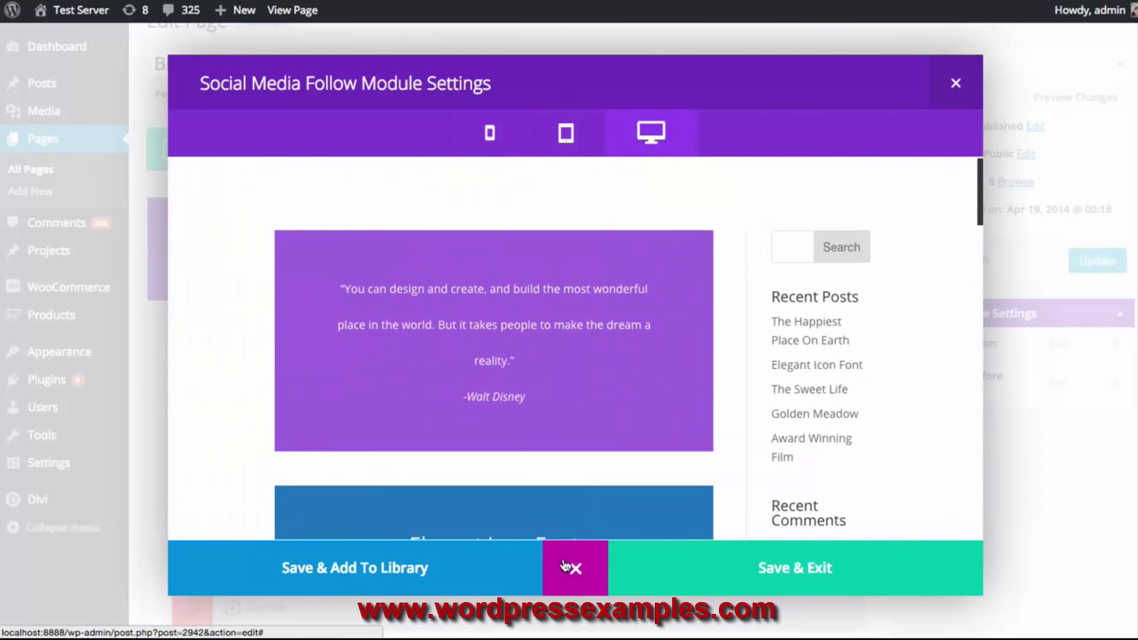
Save the Social Media Follow module and move it above the Sidebar module
click(566, 563)
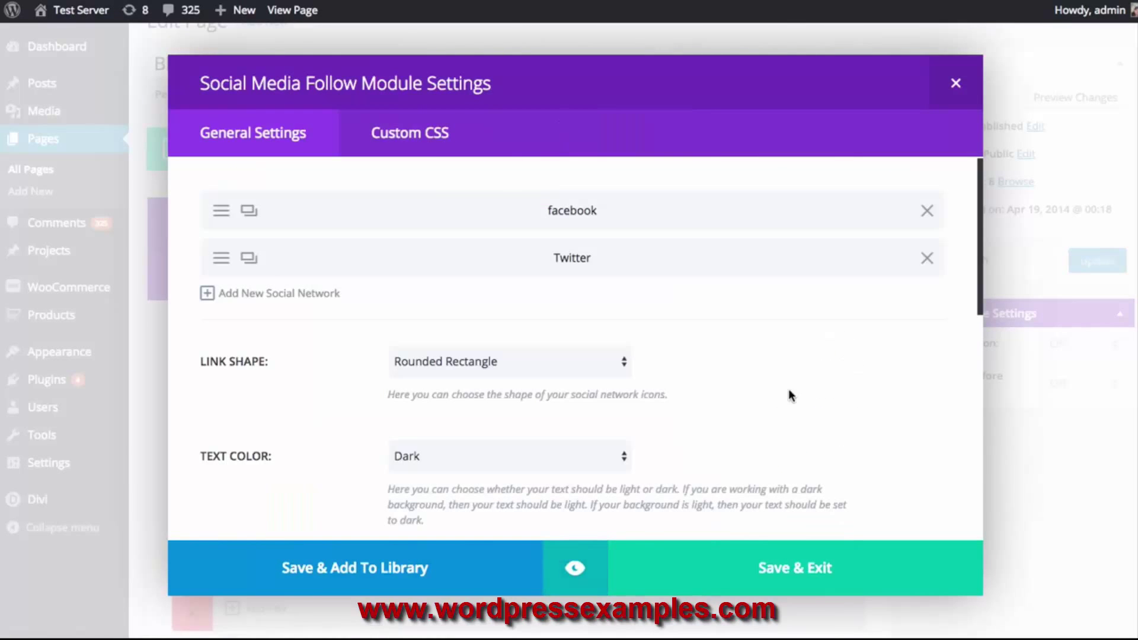
click(818, 566)
drag(756, 559, 769, 474)
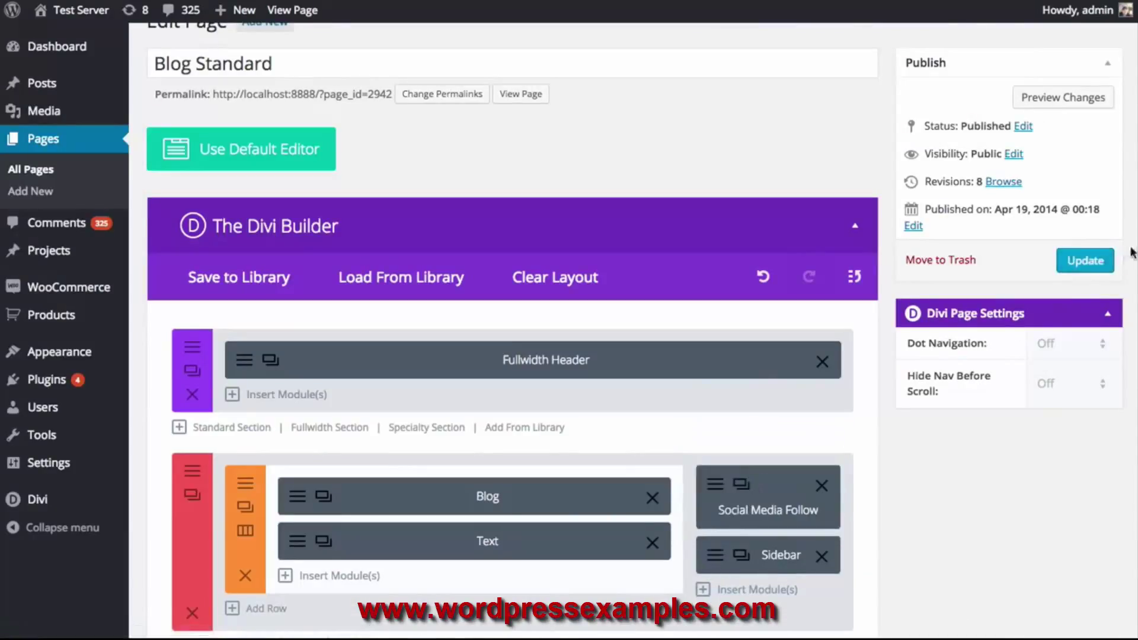
Publish the Blog Standard page and check the live sidebar's facebook and Twitter icons
click(1084, 261)
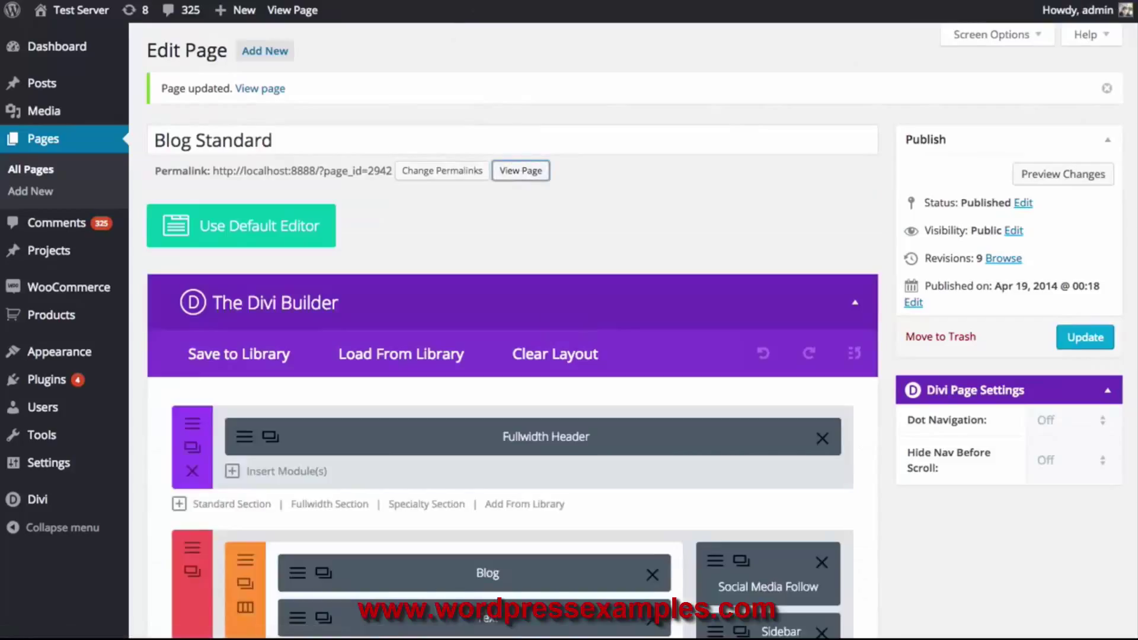
click(521, 171)
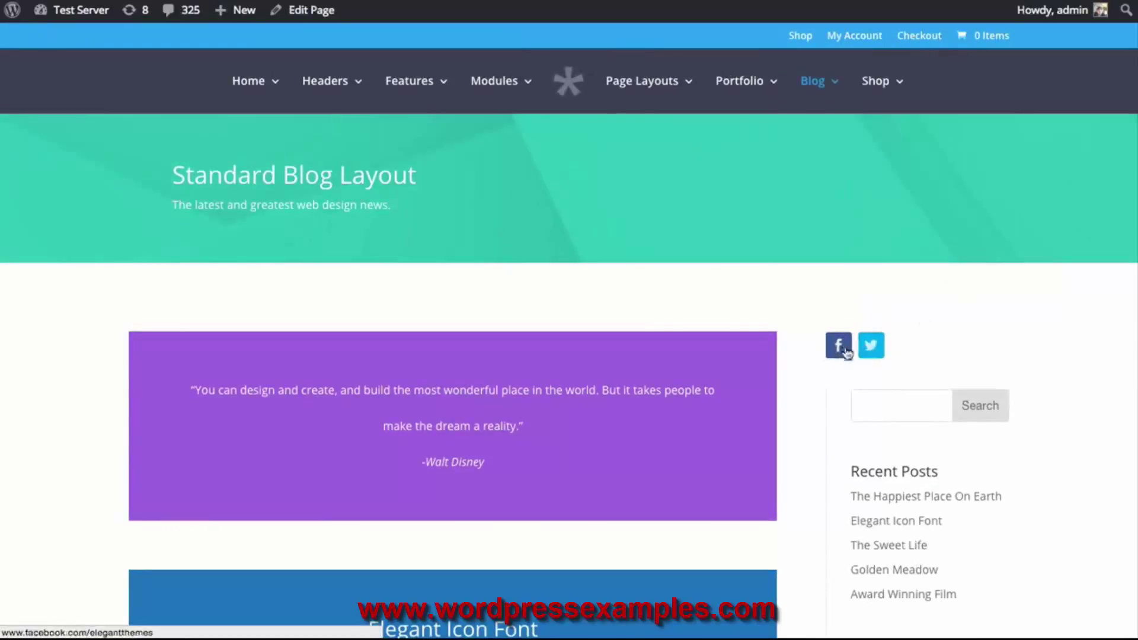
scroll(711, 320, down, 5)
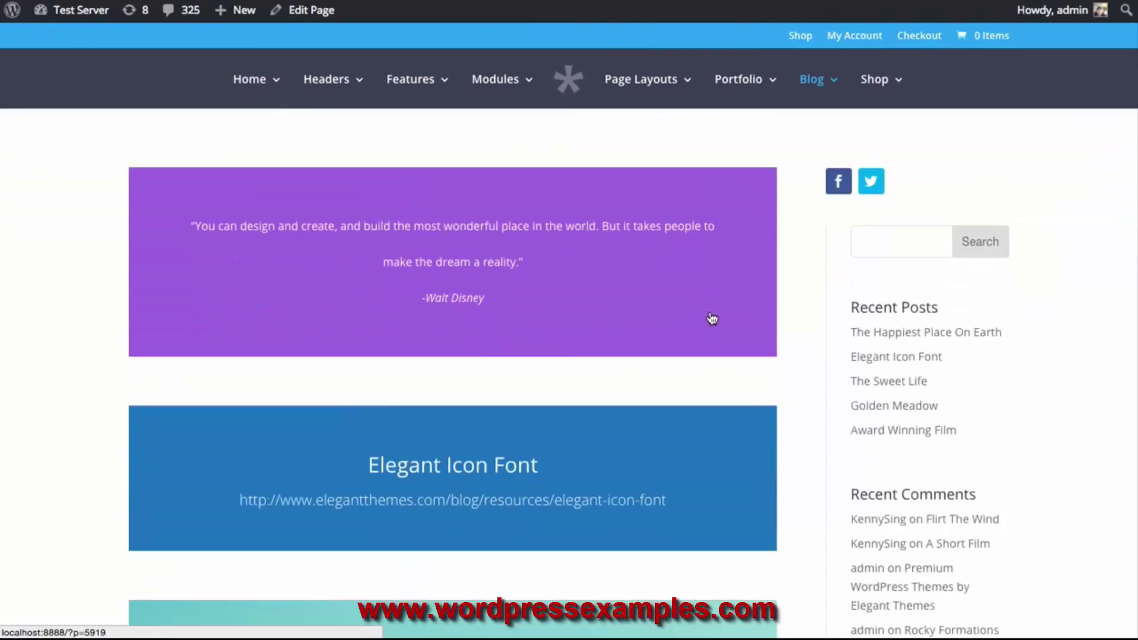
scroll(711, 319, up, 3)
scroll(892, 225, up, 3)
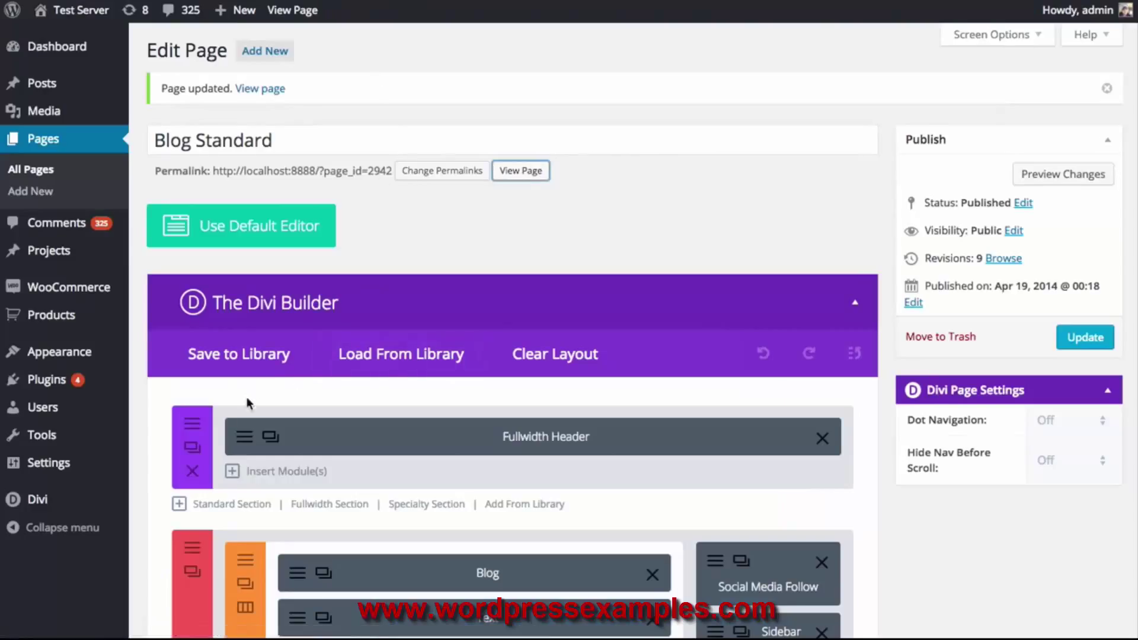
Set the Social Media Follow icons' Link Shape to Circle and preview the result
click(715, 558)
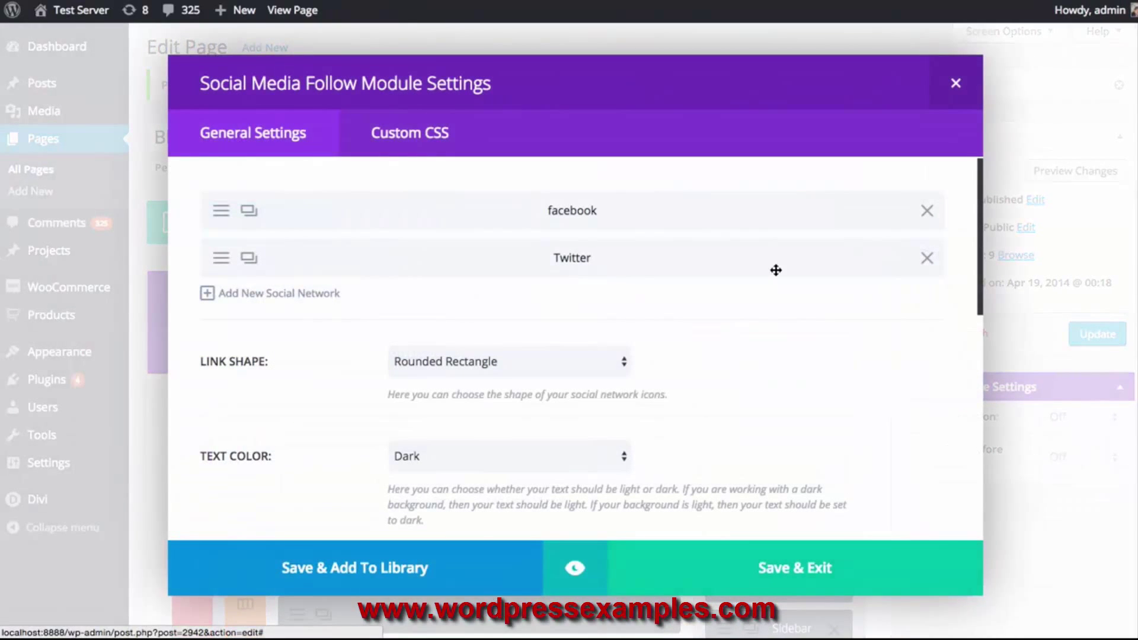
scroll(862, 323, down, 8)
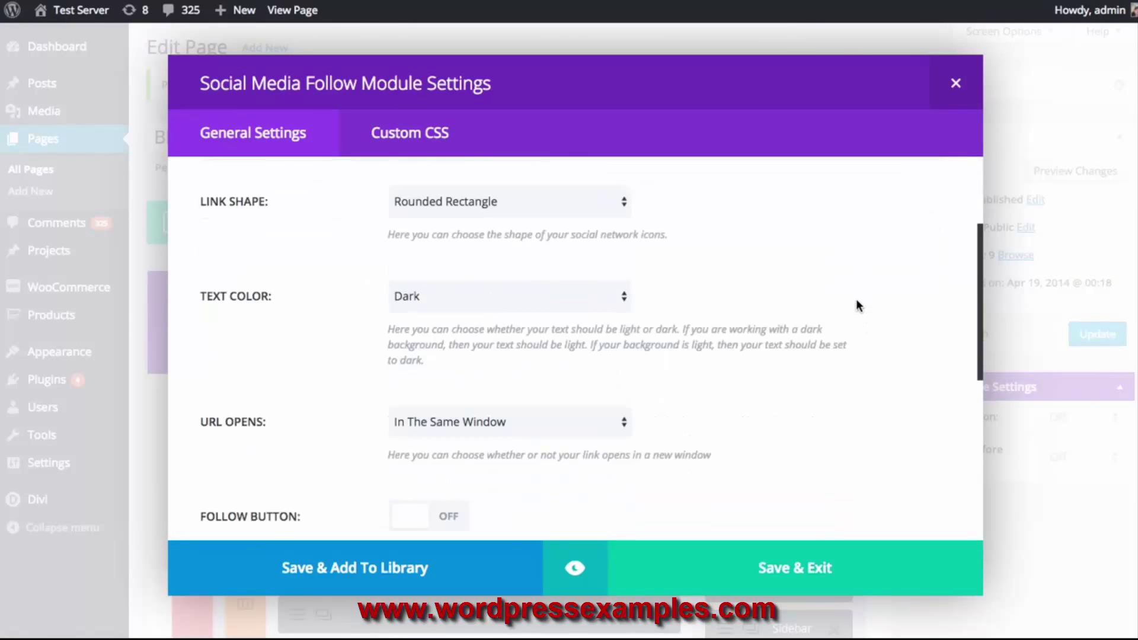
scroll(860, 304, up, 10)
scroll(859, 309, down, 3)
click(539, 255)
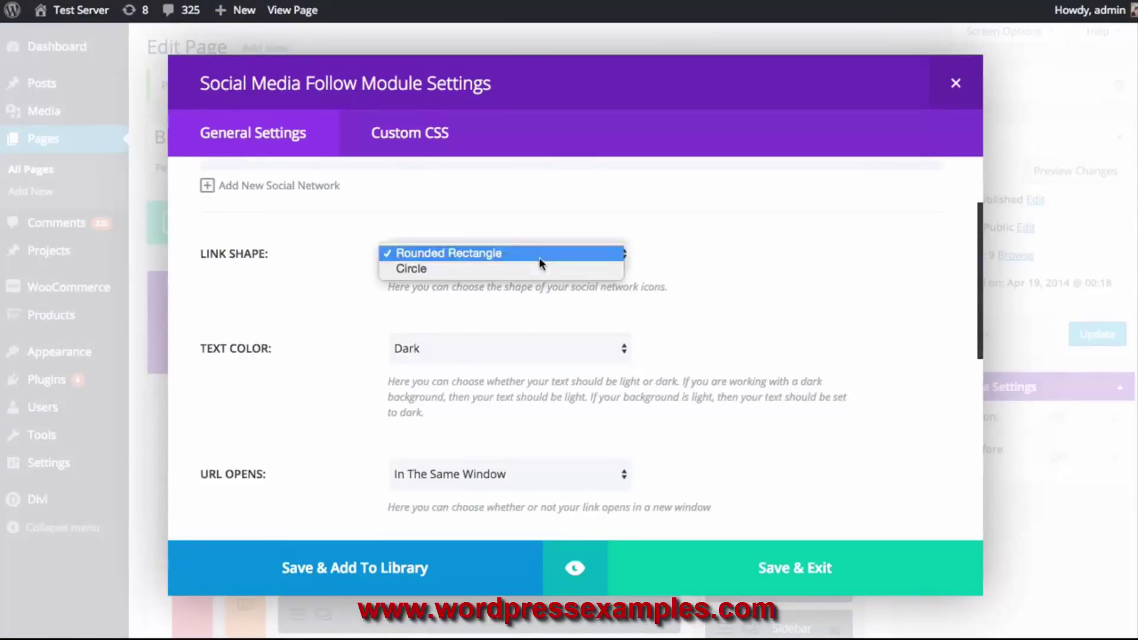
click(514, 269)
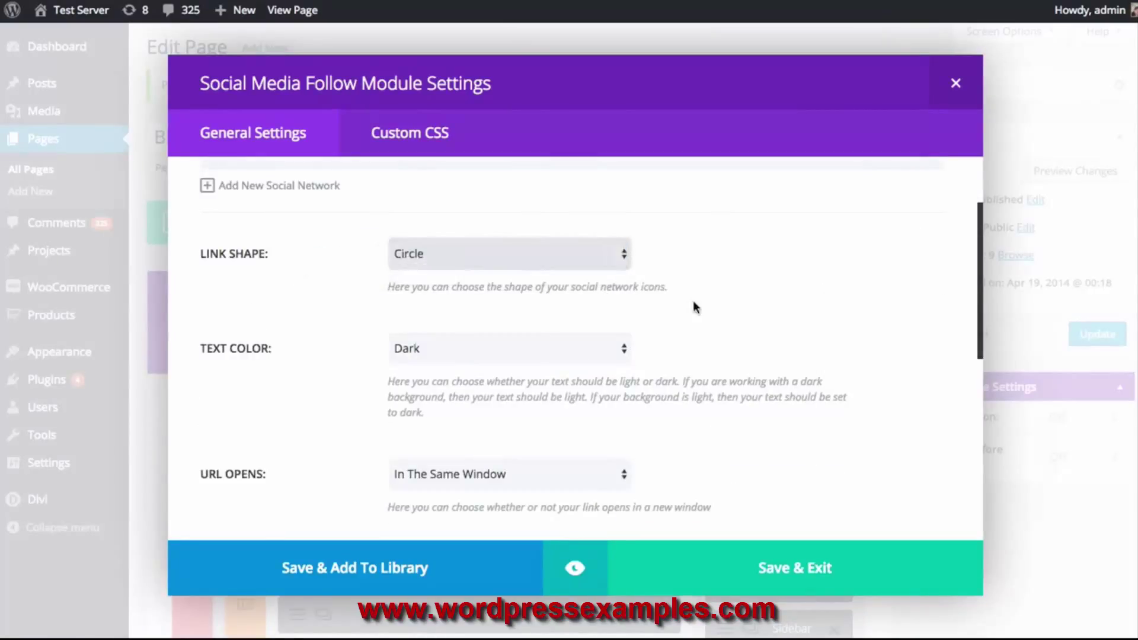
click(574, 569)
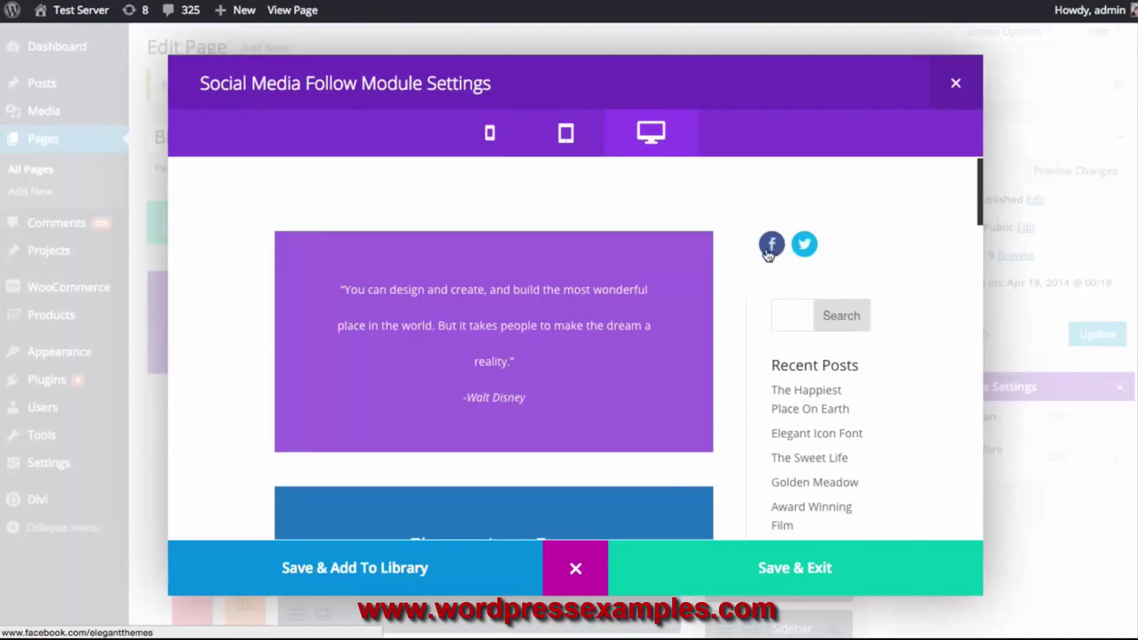
click(597, 566)
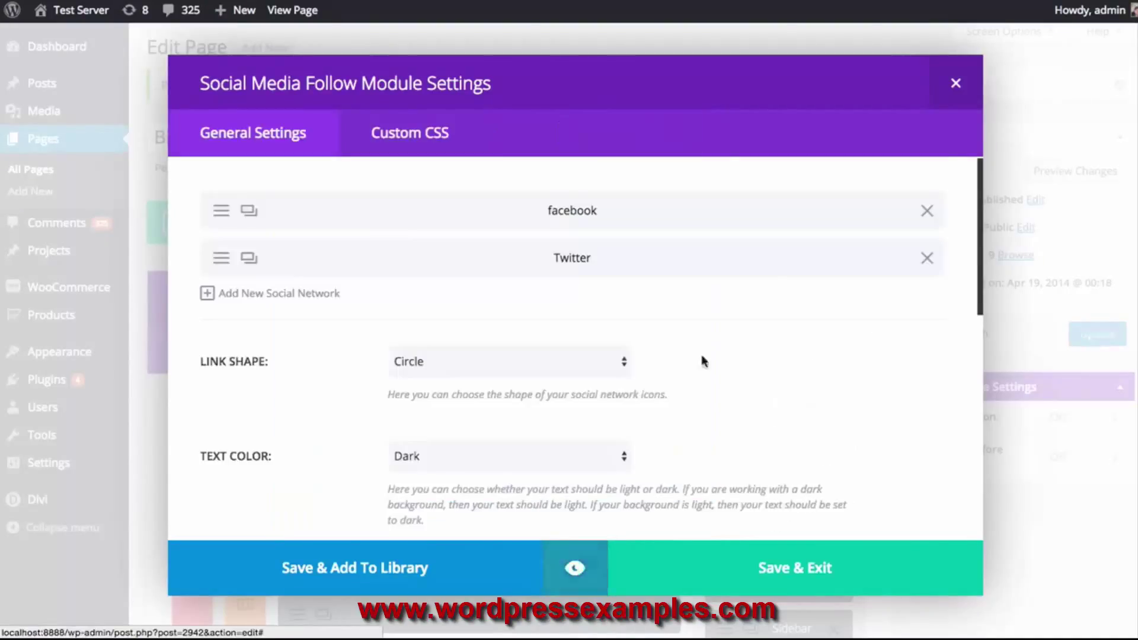
Turn the Follow Button on and preview the icons with their Follow buttons
scroll(691, 388, down, 3)
click(522, 323)
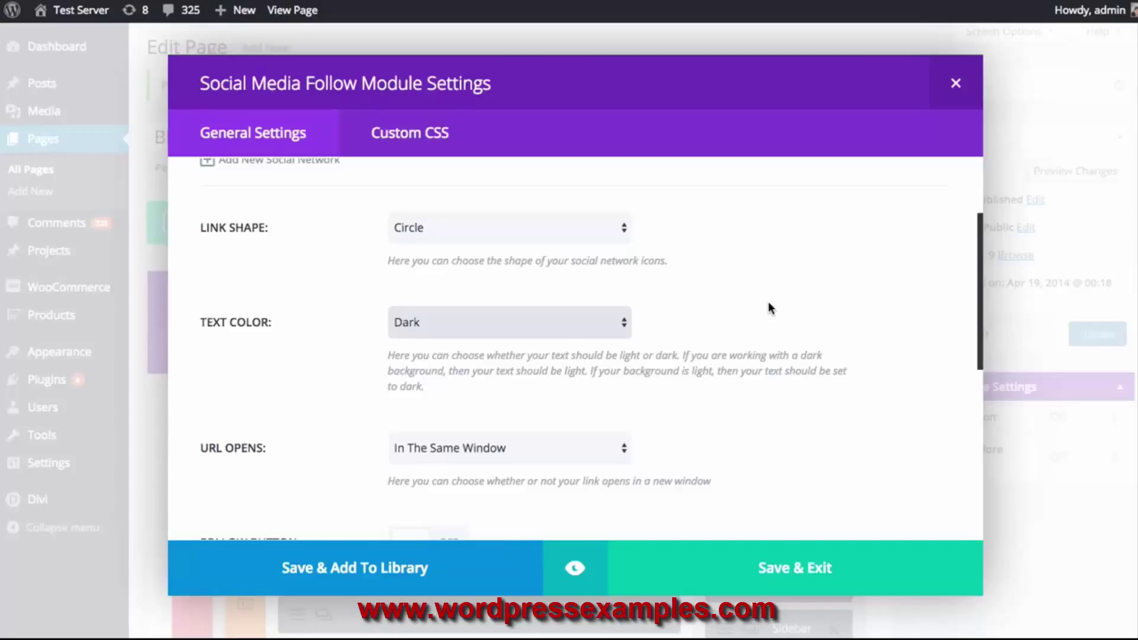
scroll(769, 304, down, 2)
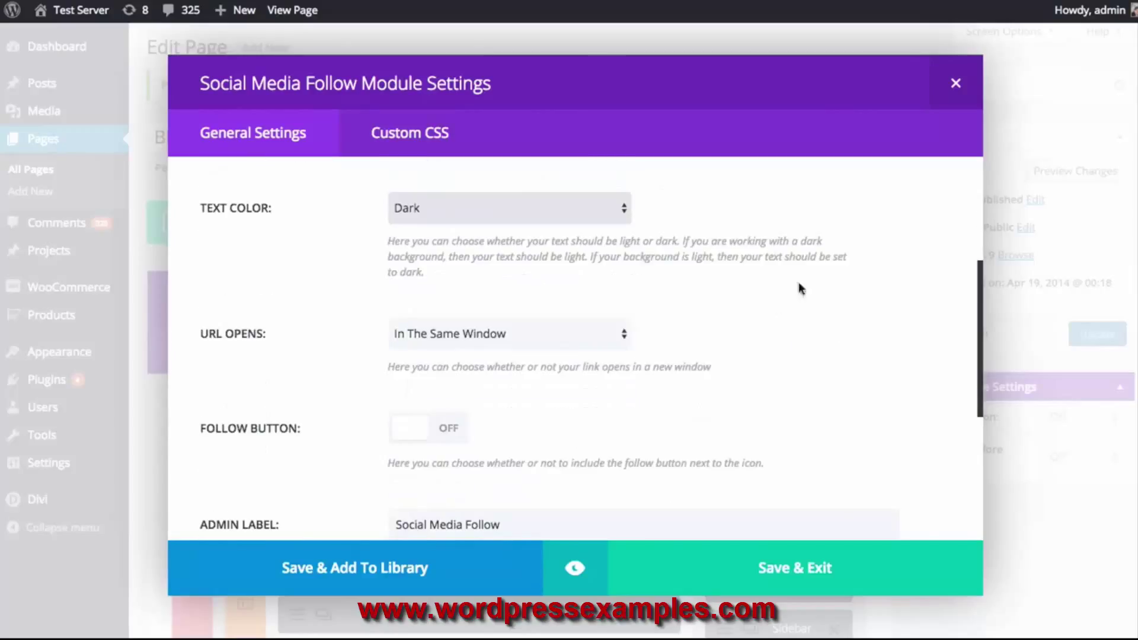
scroll(759, 306, down, 3)
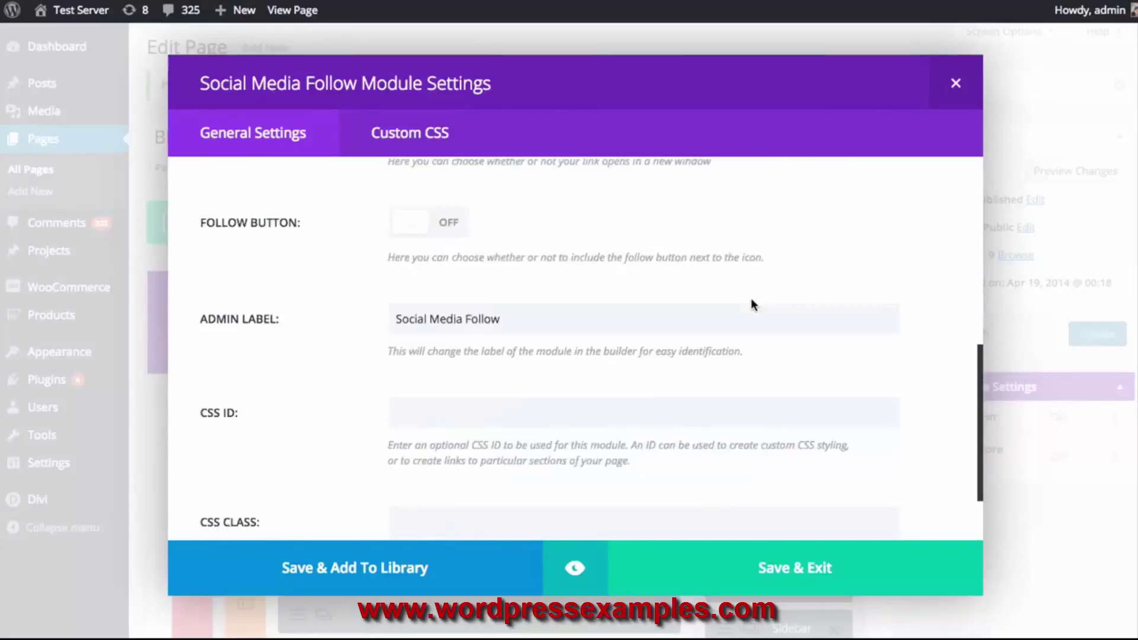
scroll(751, 304, up, 2)
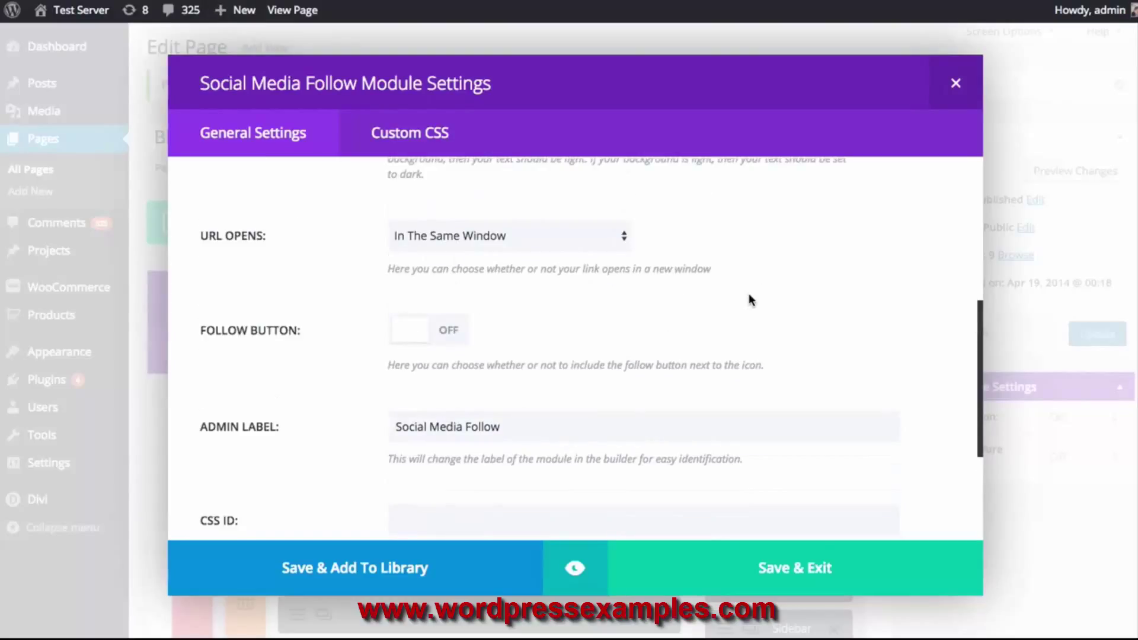
scroll(737, 353, up, 2)
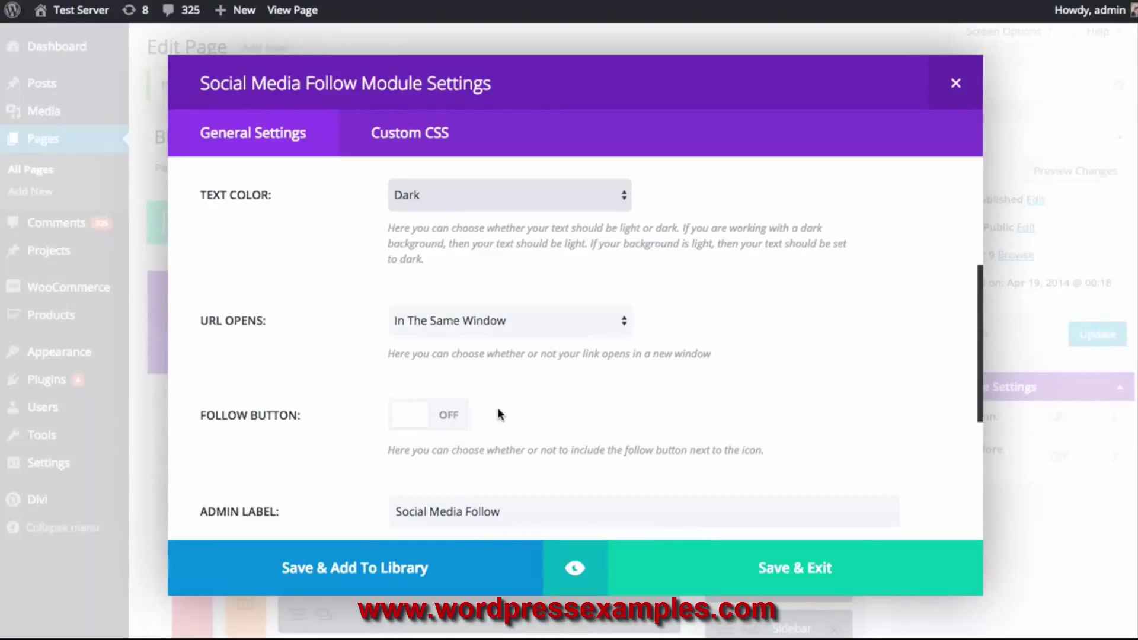
click(439, 419)
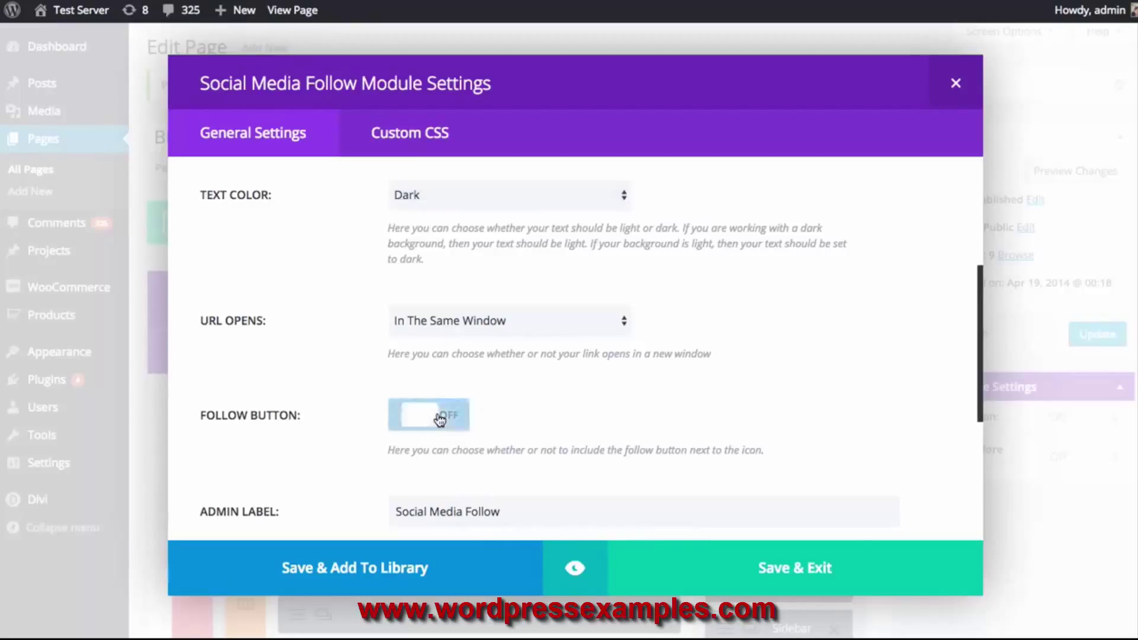
click(575, 568)
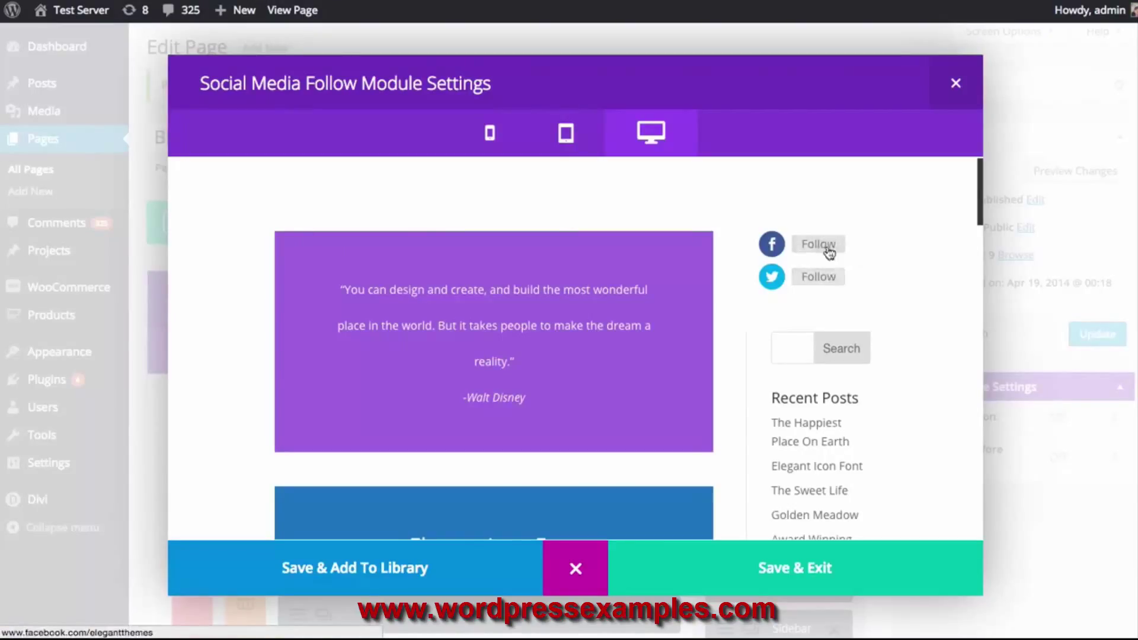
click(575, 568)
Keep the module's text colour set to Dark
scroll(741, 336, down, 2)
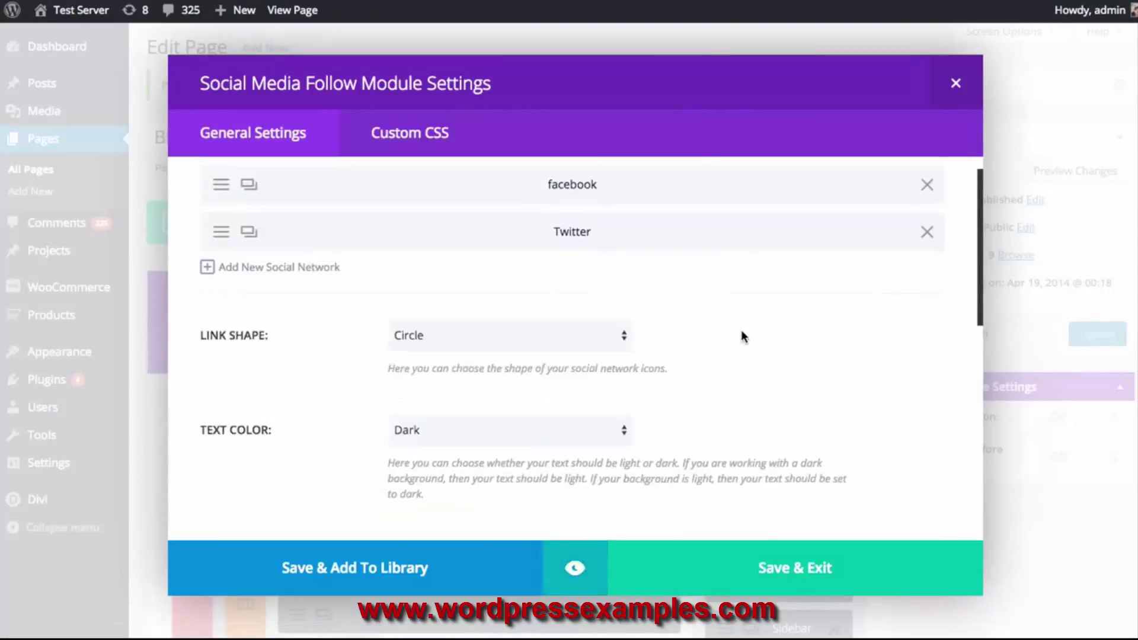
scroll(741, 336, down, 3)
click(490, 301)
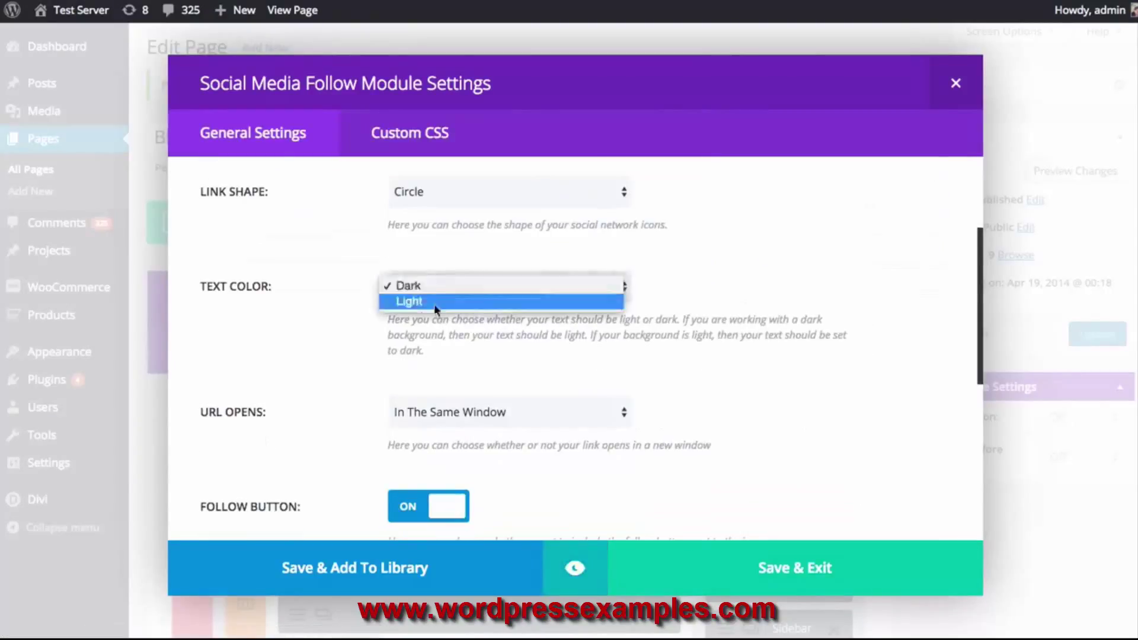
click(751, 352)
scroll(755, 344, down, 3)
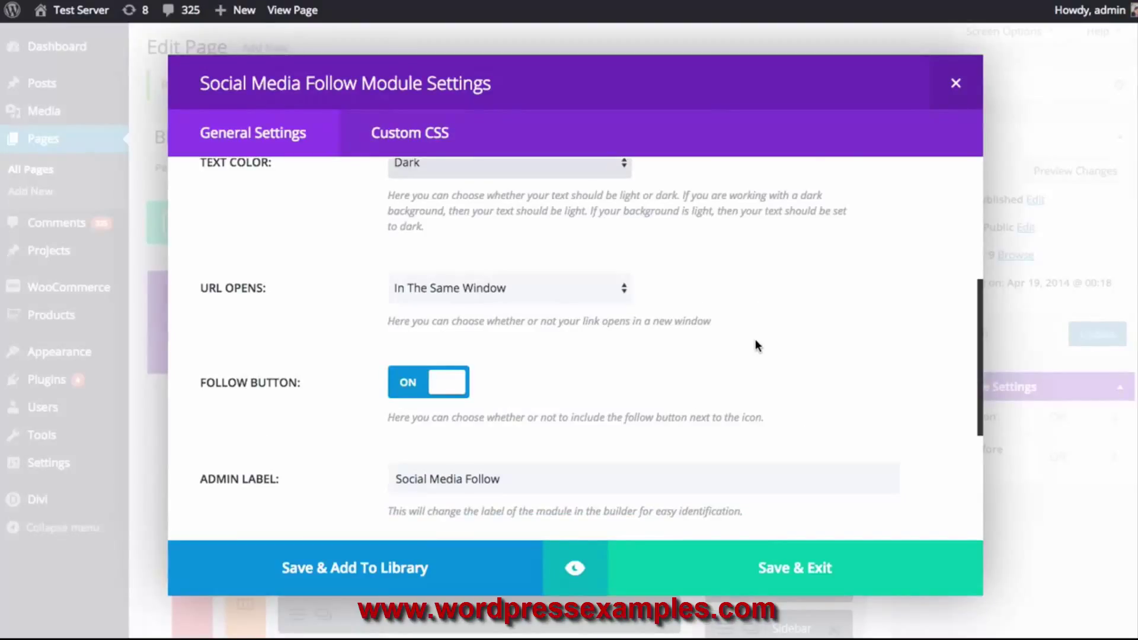
Make the social links open In The New Tab and save the module settings
click(560, 290)
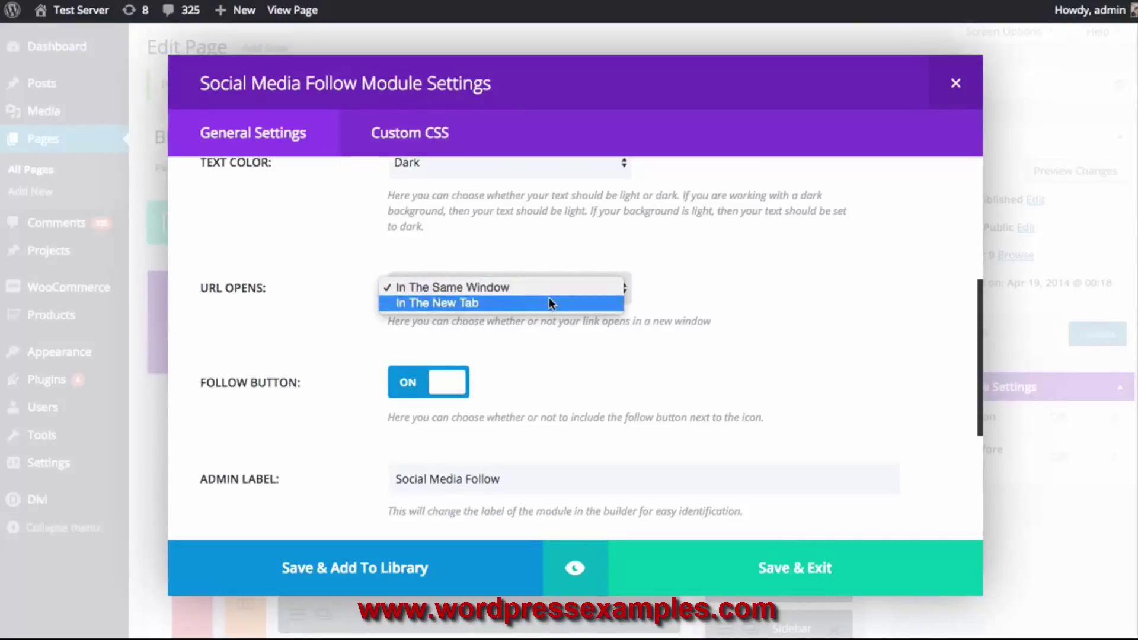
click(549, 303)
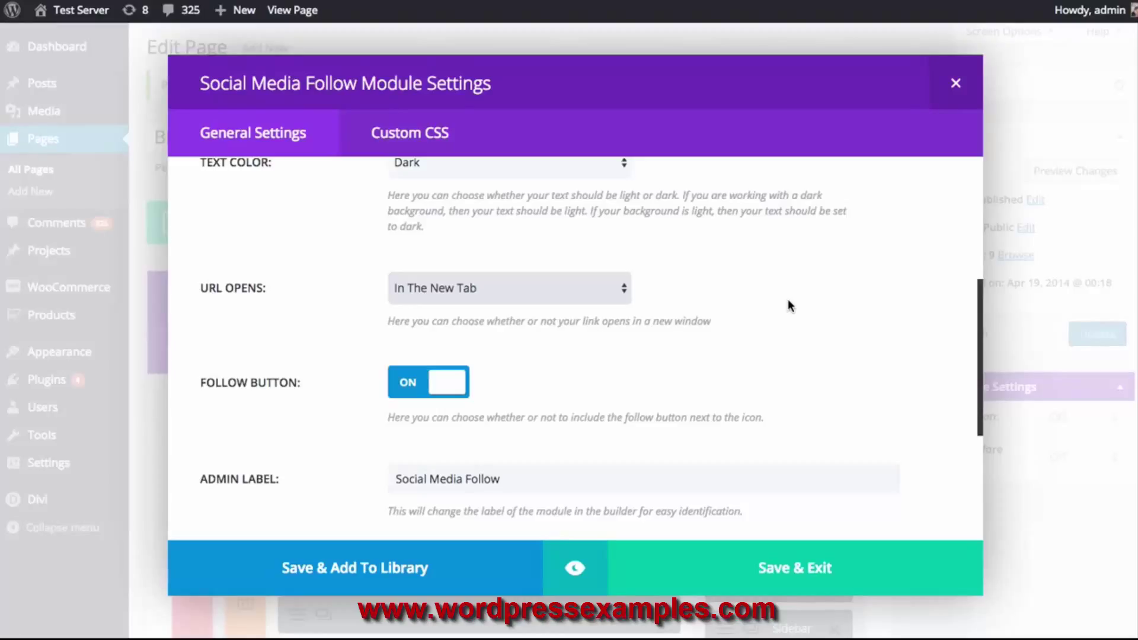
click(527, 288)
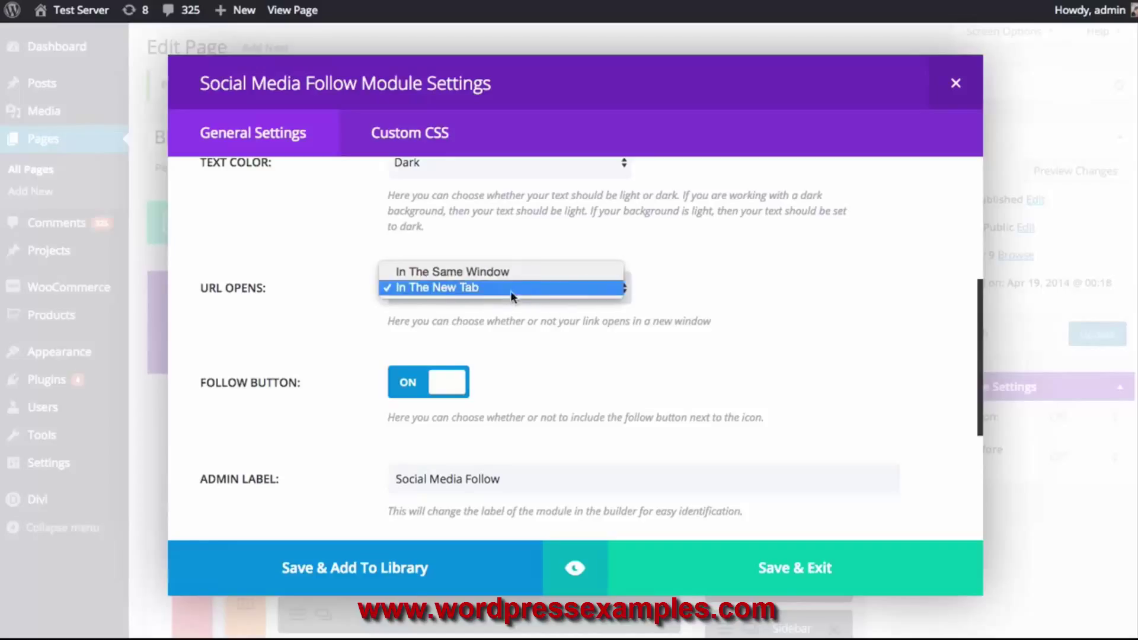
click(815, 265)
scroll(815, 265, down, 3)
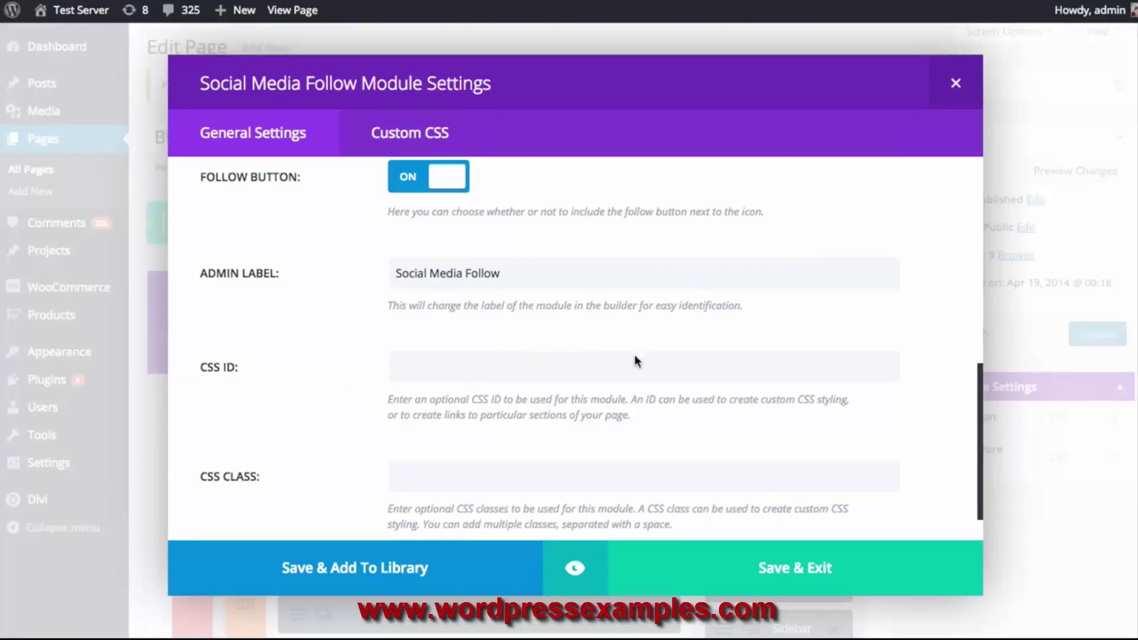
scroll(639, 358, up, 8)
scroll(745, 379, down, 1)
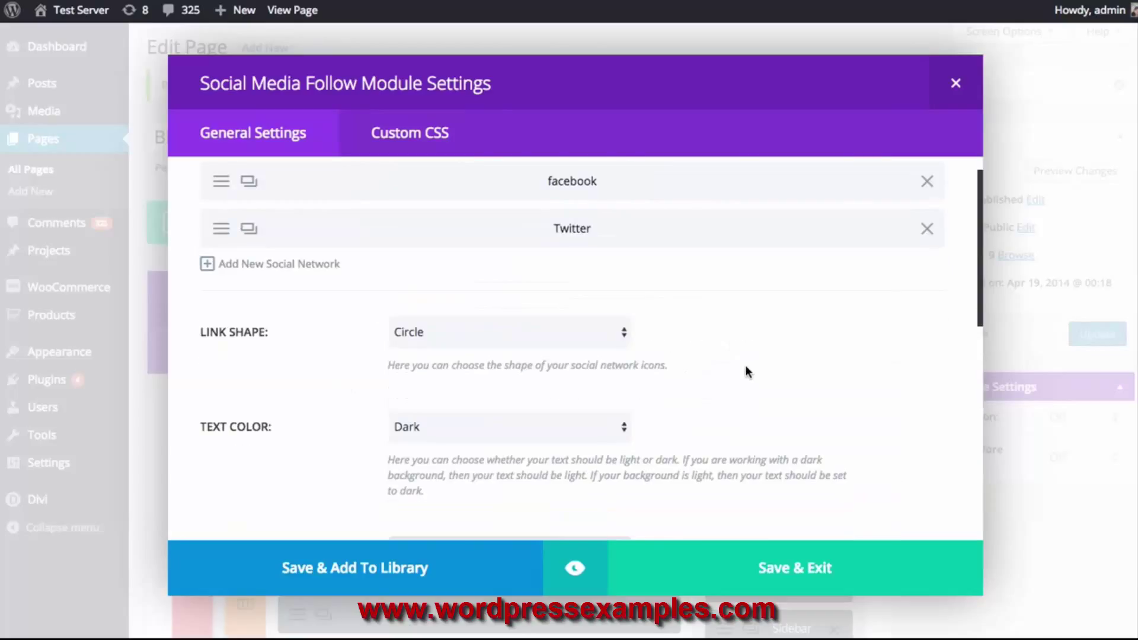
scroll(747, 370, down, 9)
scroll(751, 374, up, 9)
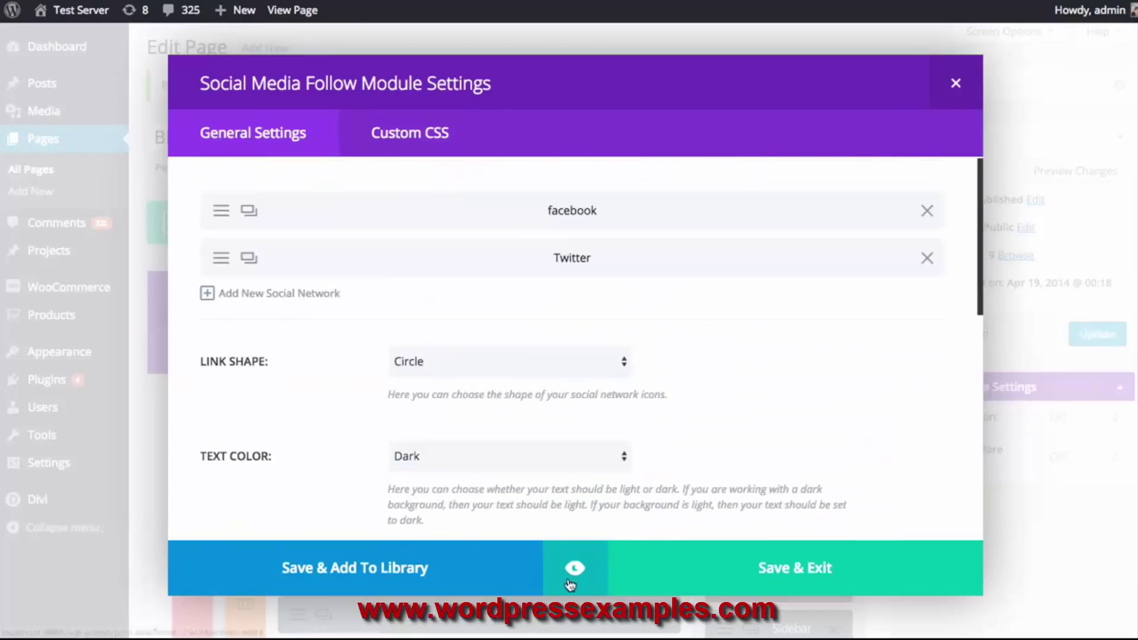
click(762, 575)
Update the Blog Standard page and view it on the live site
click(1070, 337)
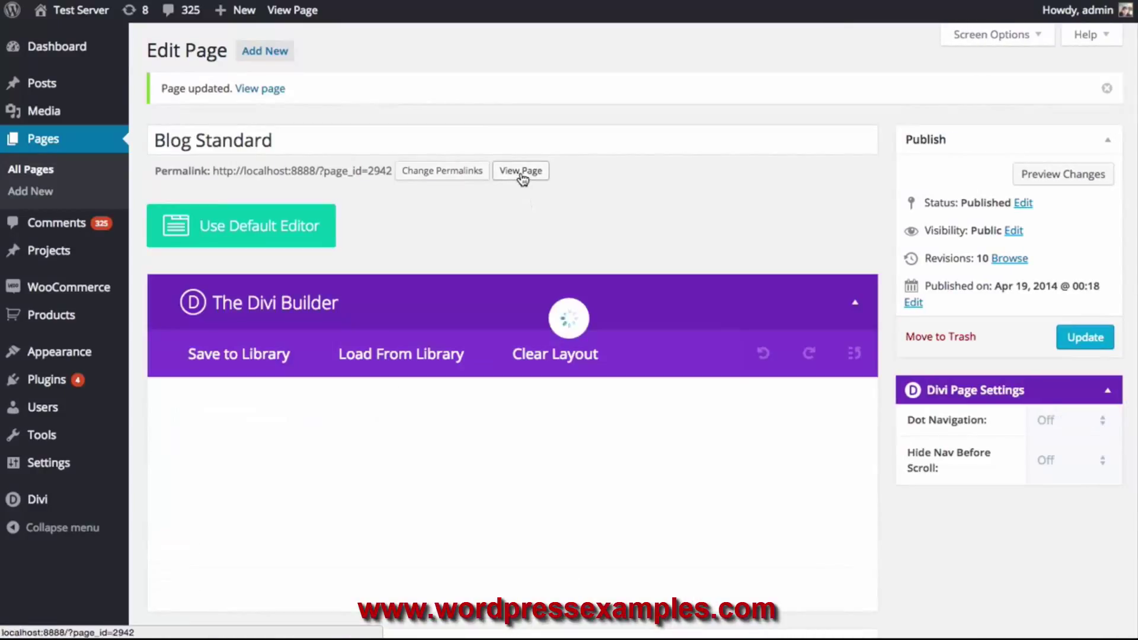
click(520, 172)
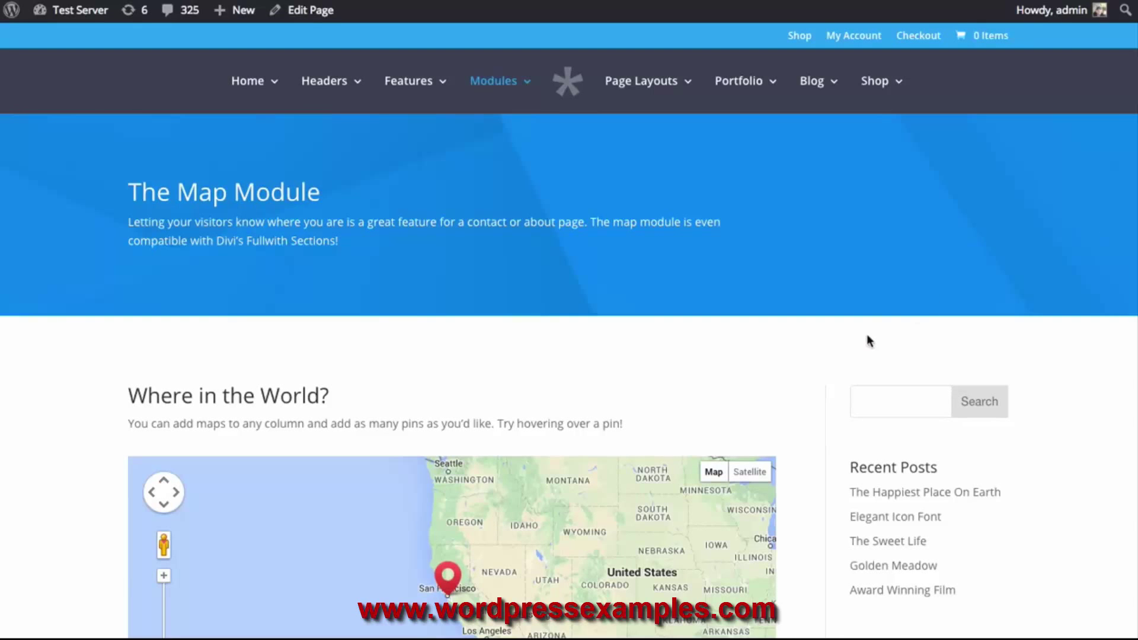
Scroll down through the Map Module page on the live site
scroll(865, 341, down, 5)
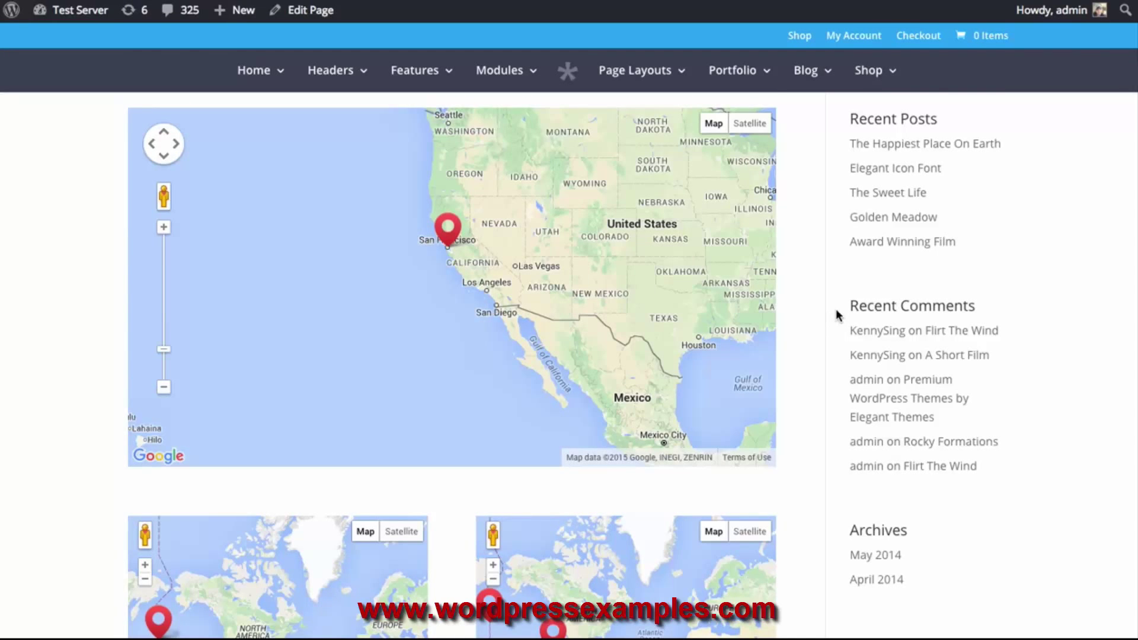
scroll(830, 310, down, 4)
scroll(830, 315, down, 7)
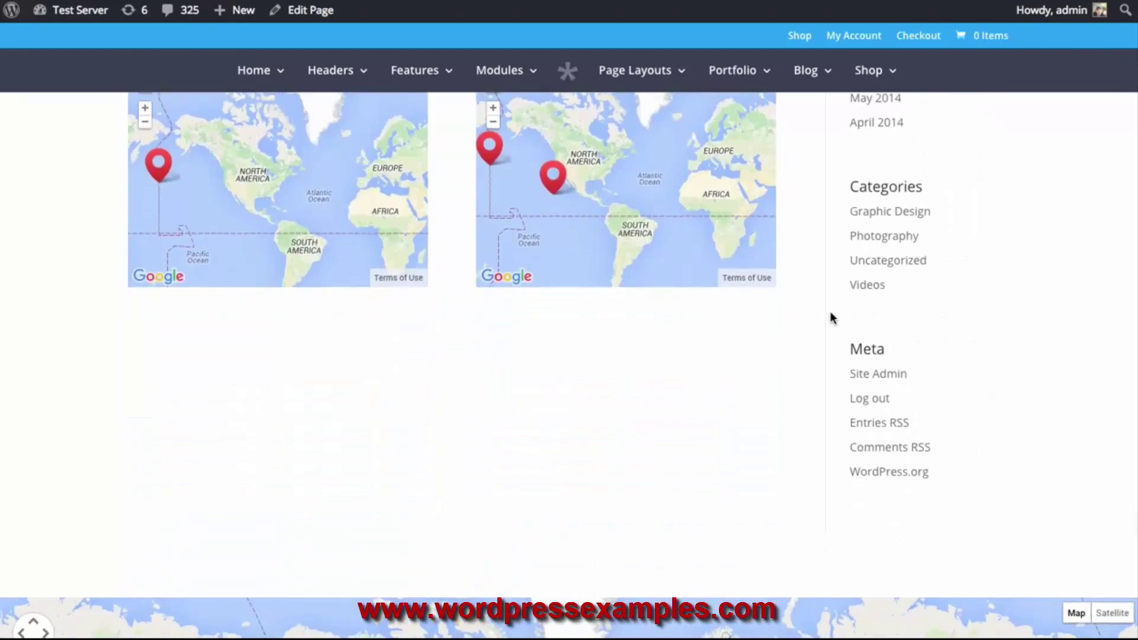
scroll(733, 246, down, 2)
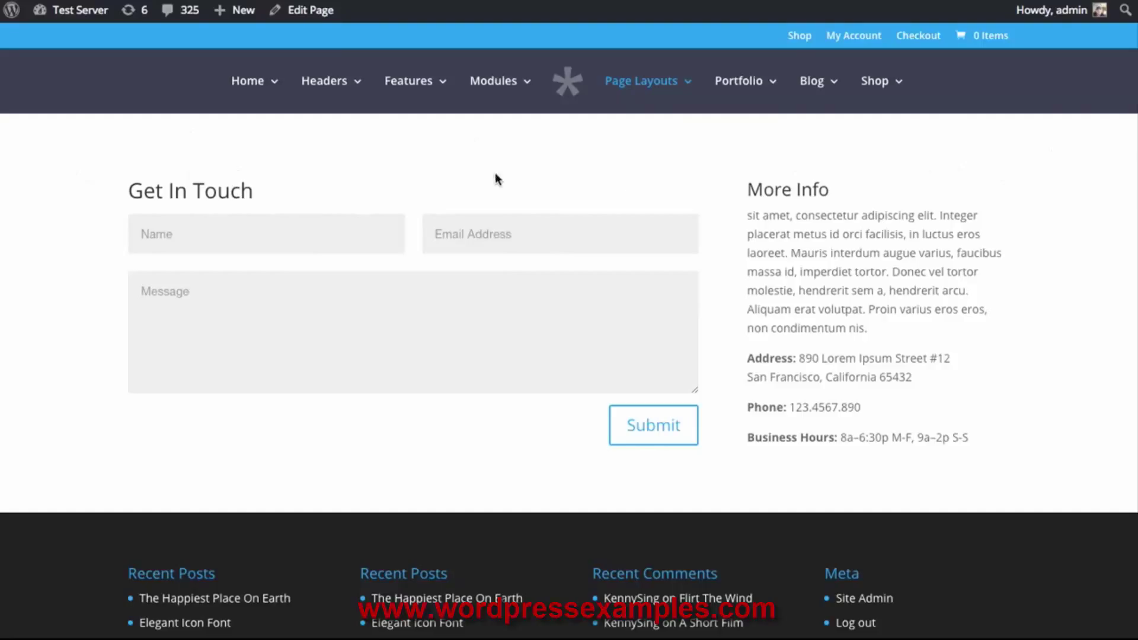
In Contact Us, add a full-width row above the Contact Form row and insert a Map module
click(309, 17)
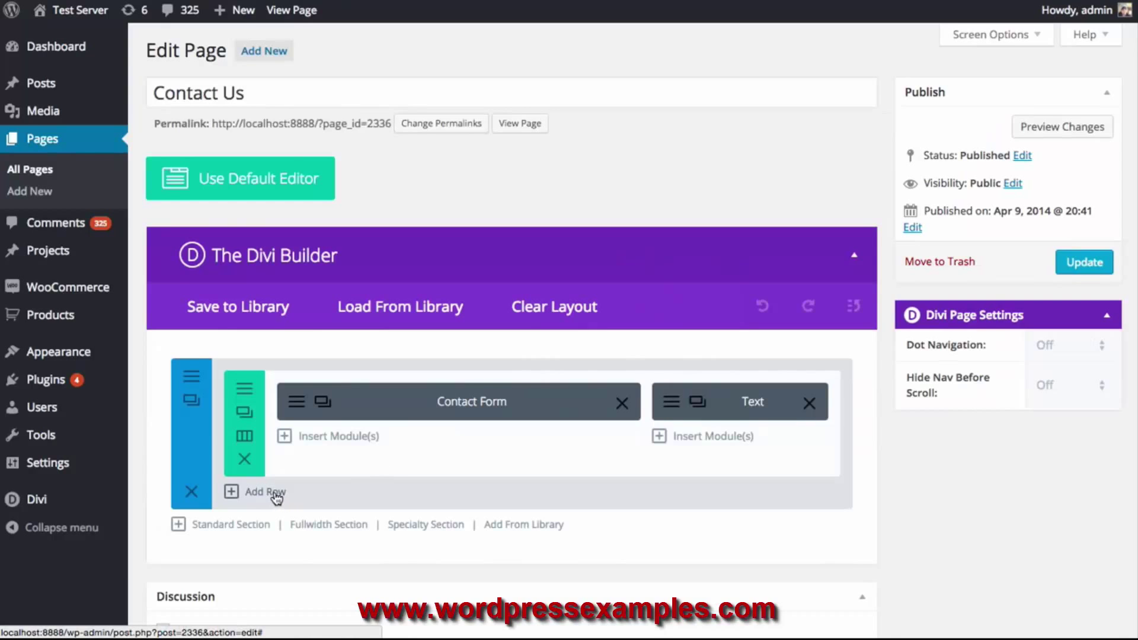
click(266, 492)
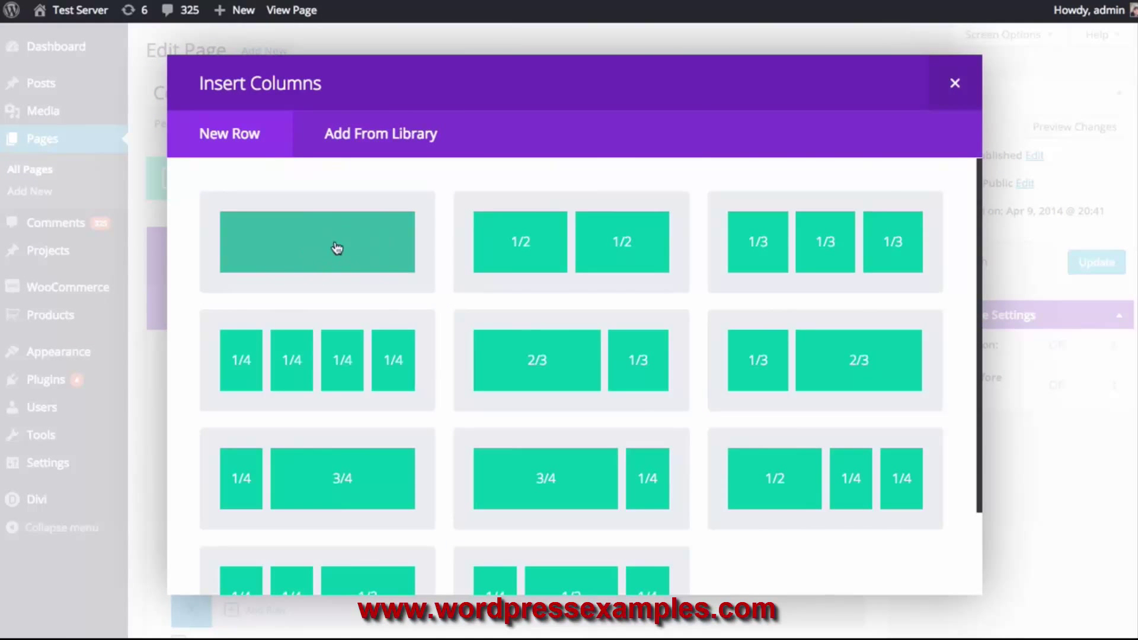
click(308, 243)
drag(611, 592, 508, 414)
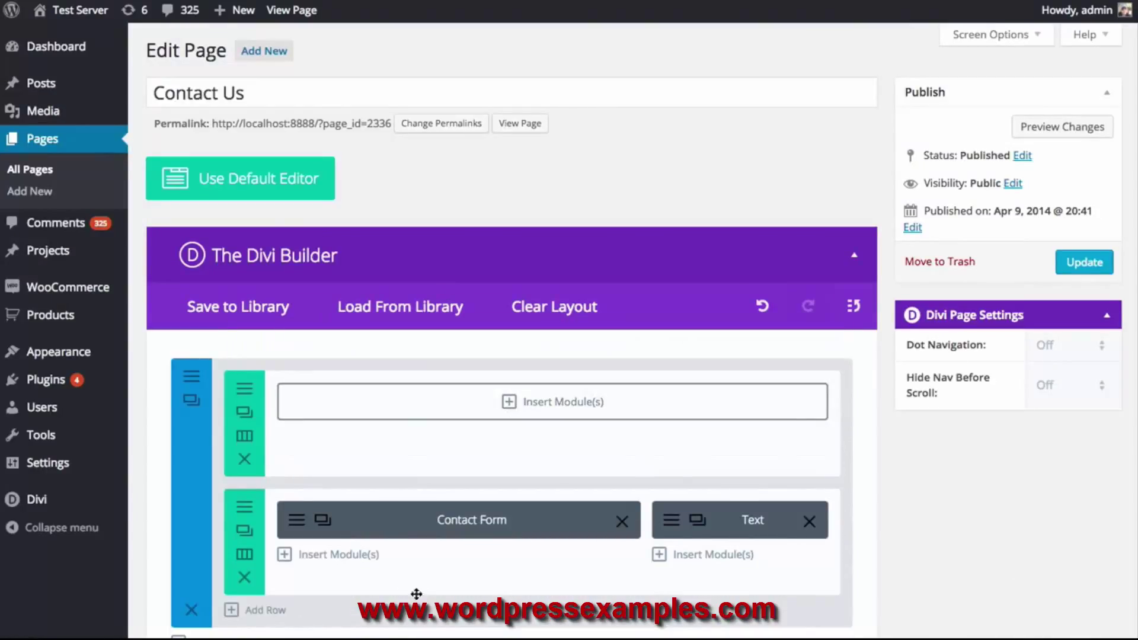
click(434, 409)
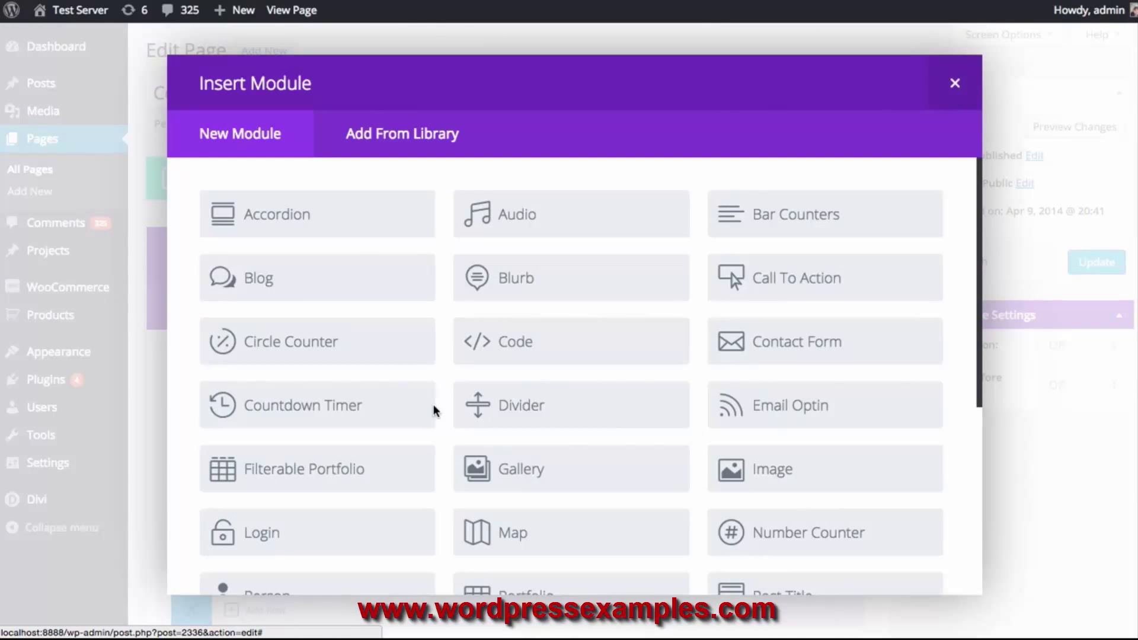
click(573, 546)
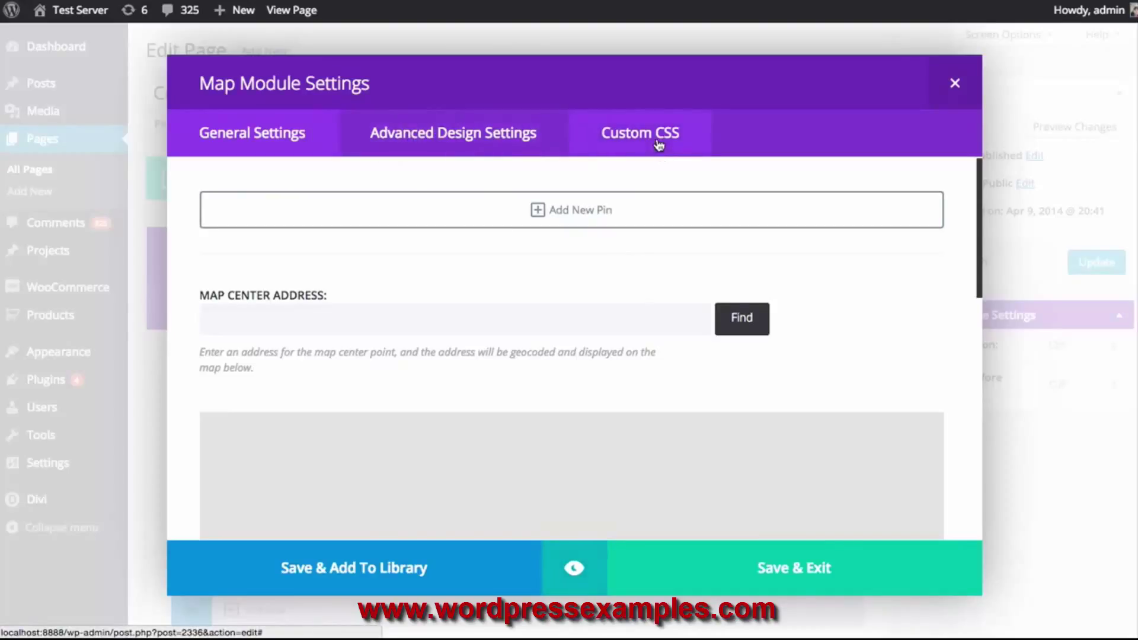
Review the Map module's Advanced Design and Custom CSS options
click(450, 132)
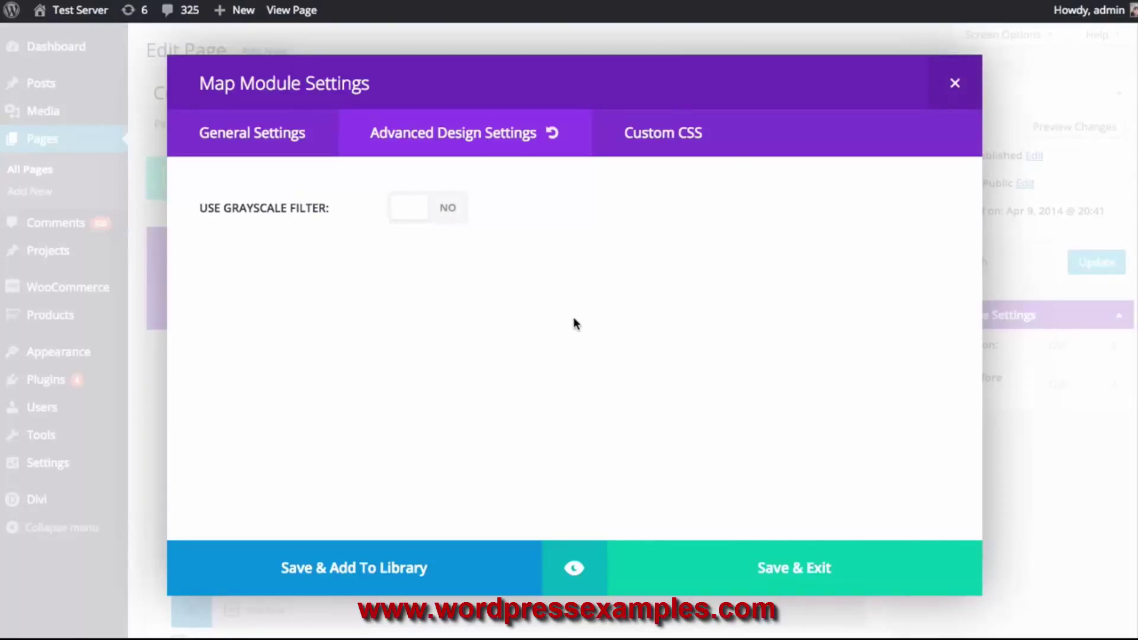
click(675, 142)
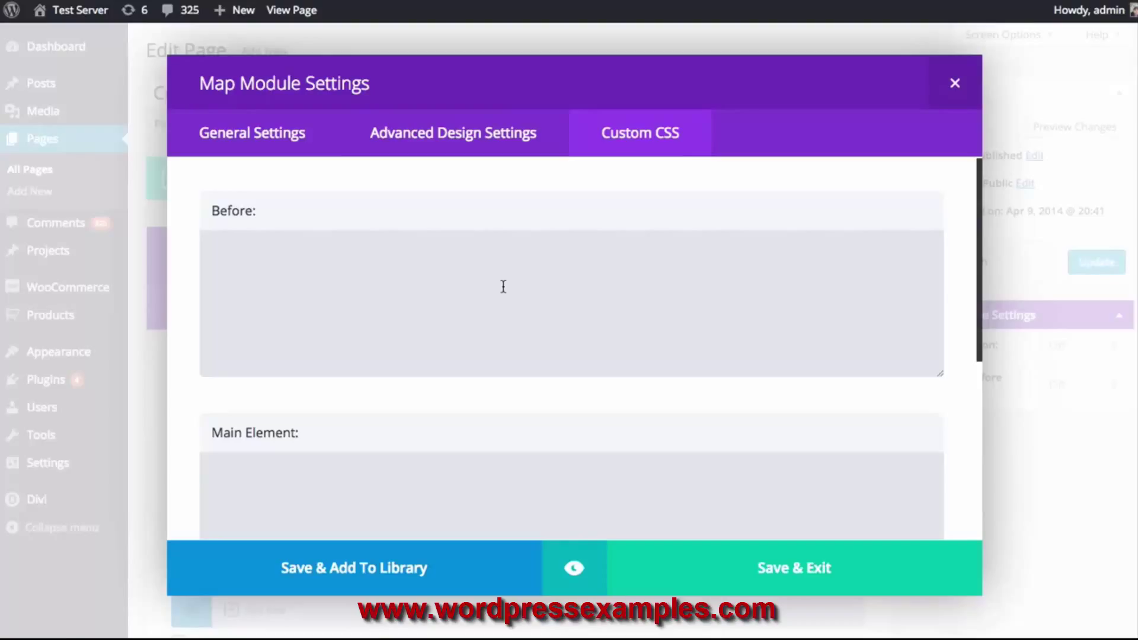
click(247, 142)
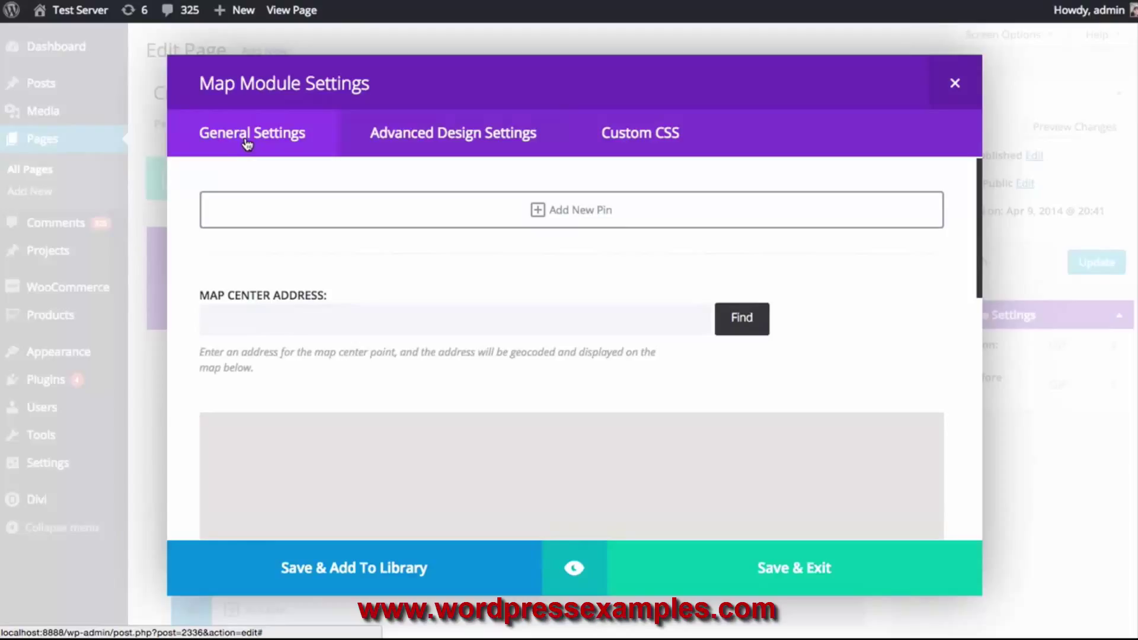
Centre the map on San Francisco and start adding a pin
click(284, 325)
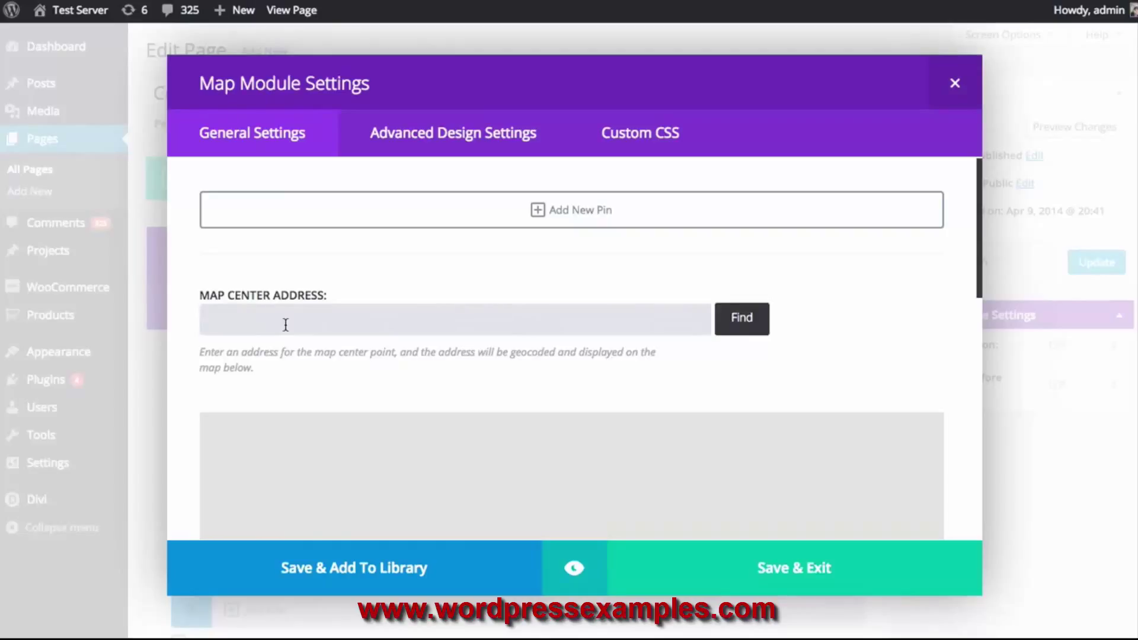
text(San Francisco)
click(740, 321)
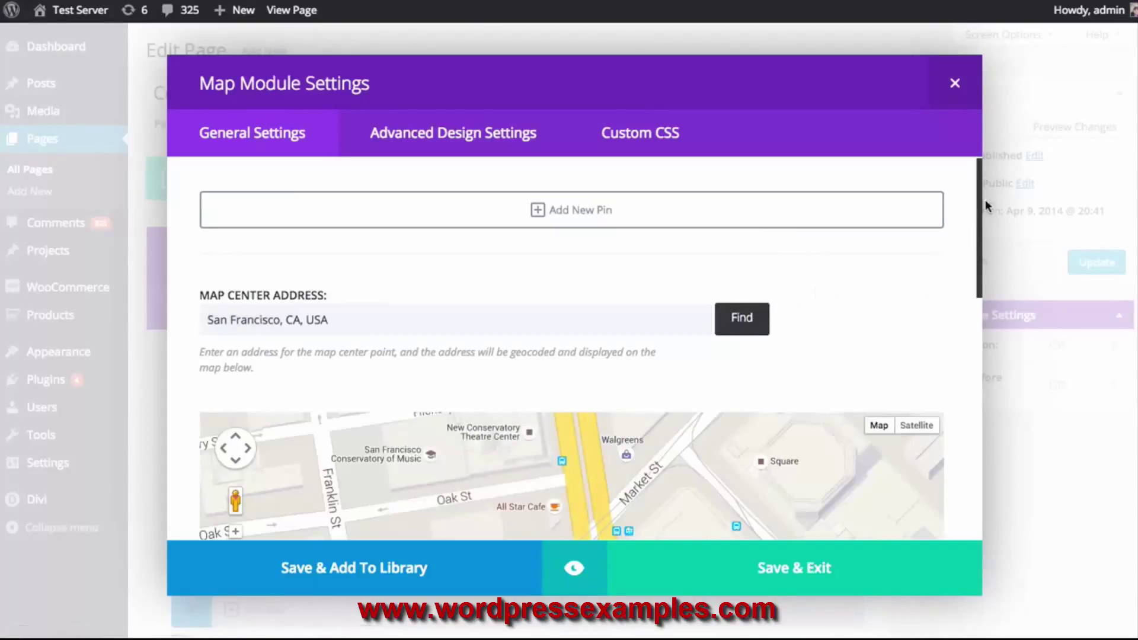
drag(979, 187, 964, 156)
click(489, 213)
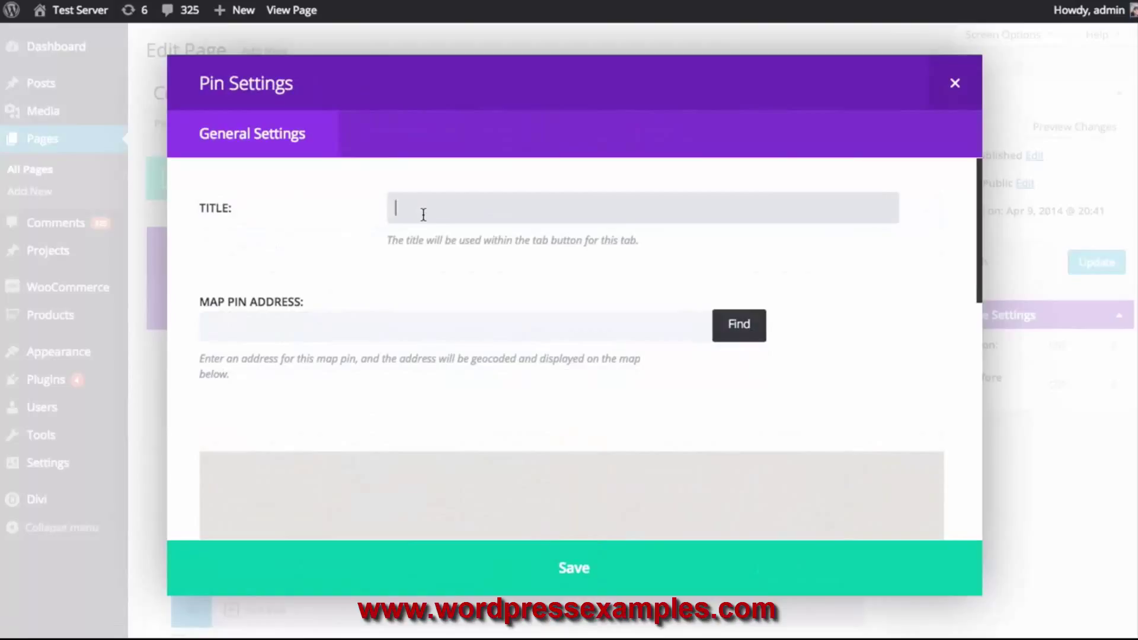
Title the new pin 'Store Location' and locate it at Union Square, San Francisco
text(Store Location)
click(322, 325)
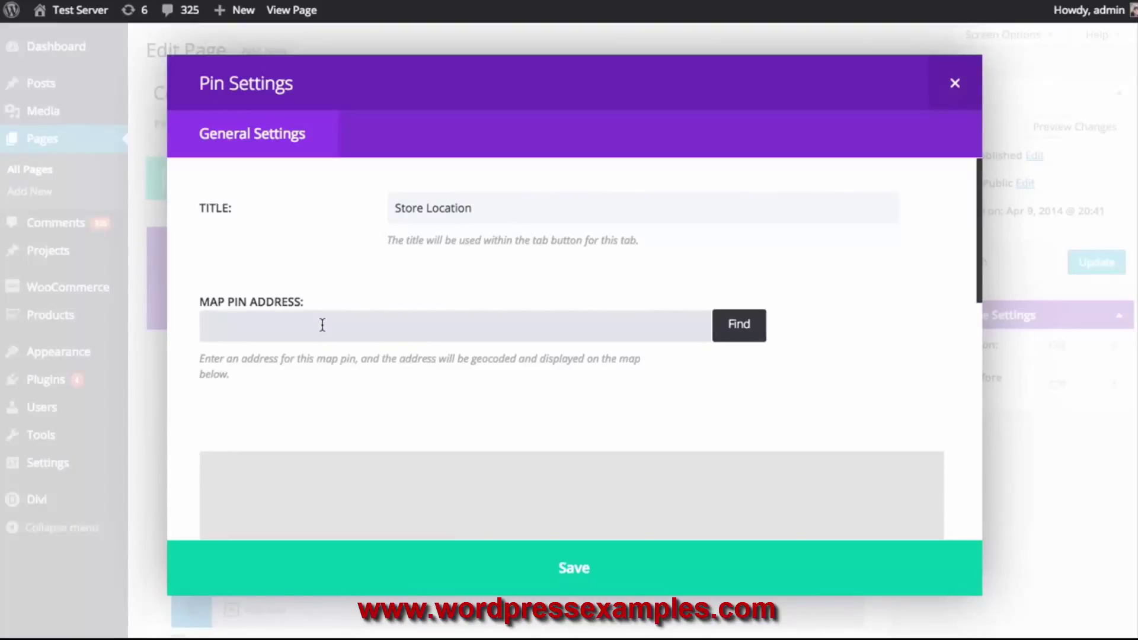
text(Union Square, San Francisco)
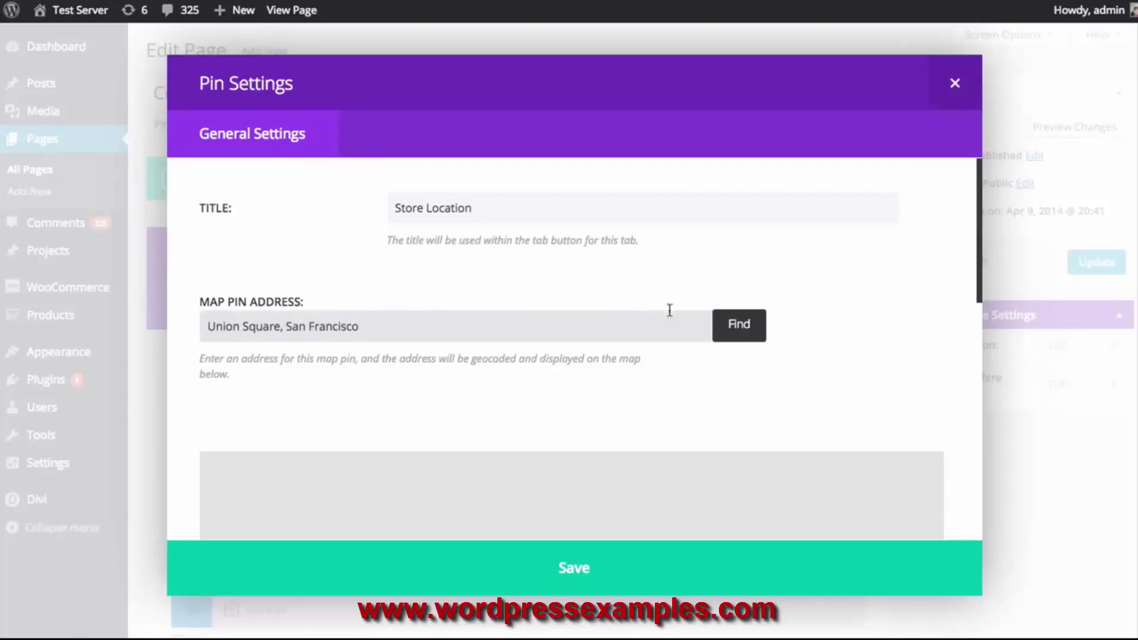
click(744, 327)
Paste a short Latin sample description into the pin content and save the pin
scroll(957, 276, down, 5)
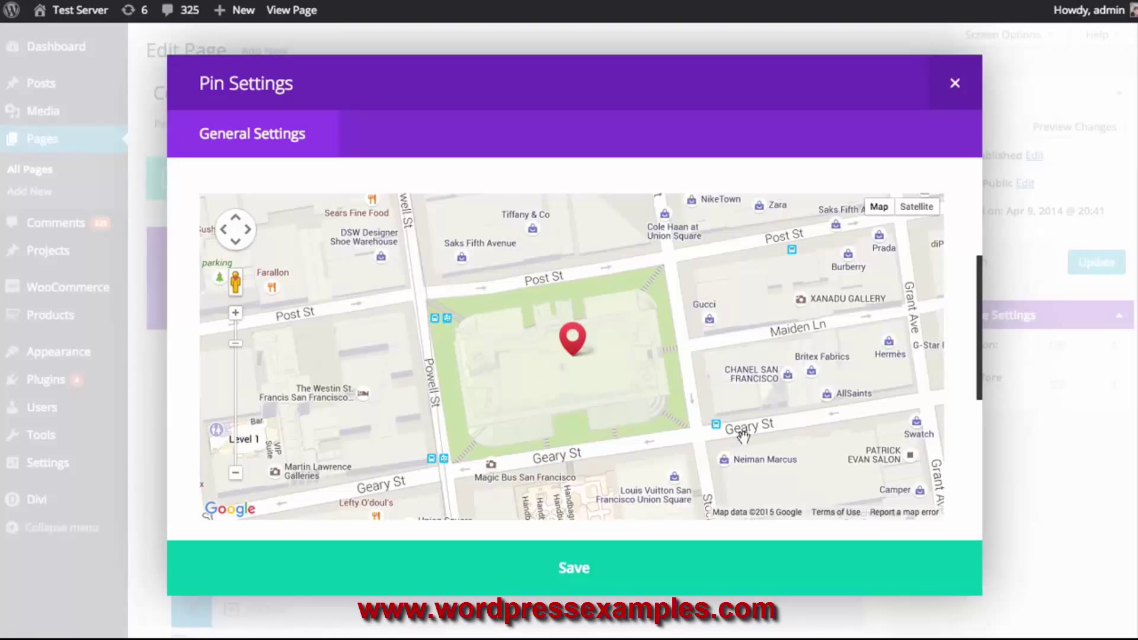
scroll(634, 300, down, 2)
scroll(634, 306, up, 2)
scroll(967, 260, down, 4)
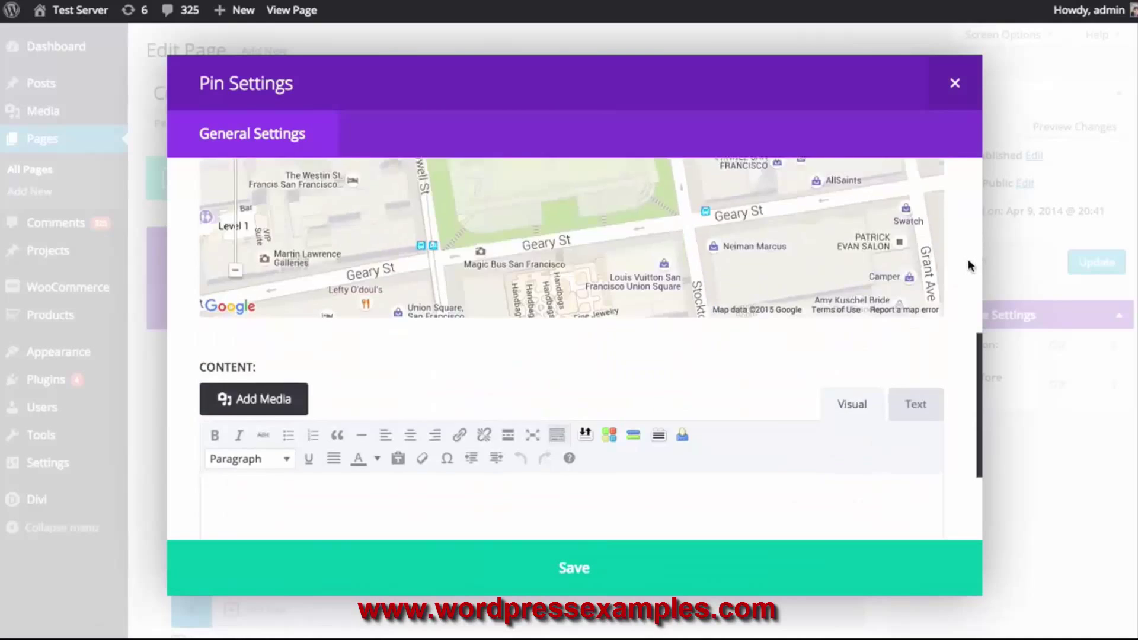
scroll(968, 258, down, 2)
scroll(967, 259, down, 1)
scroll(965, 263, up, 1)
scroll(963, 272, down, 1)
scroll(962, 279, up, 4)
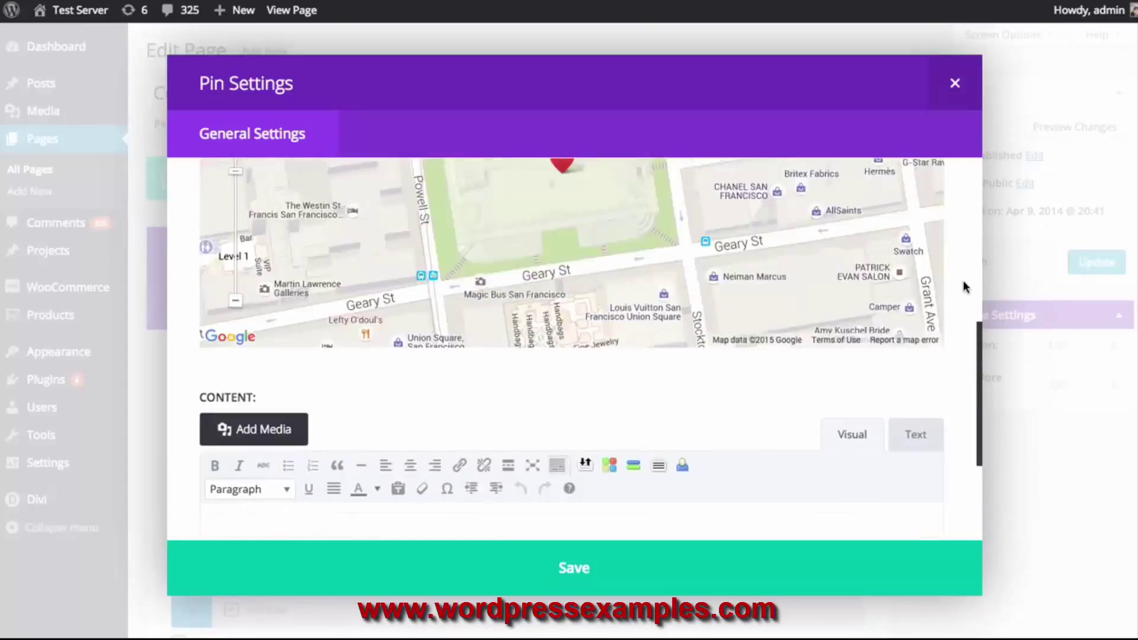
scroll(572, 181, down, 1)
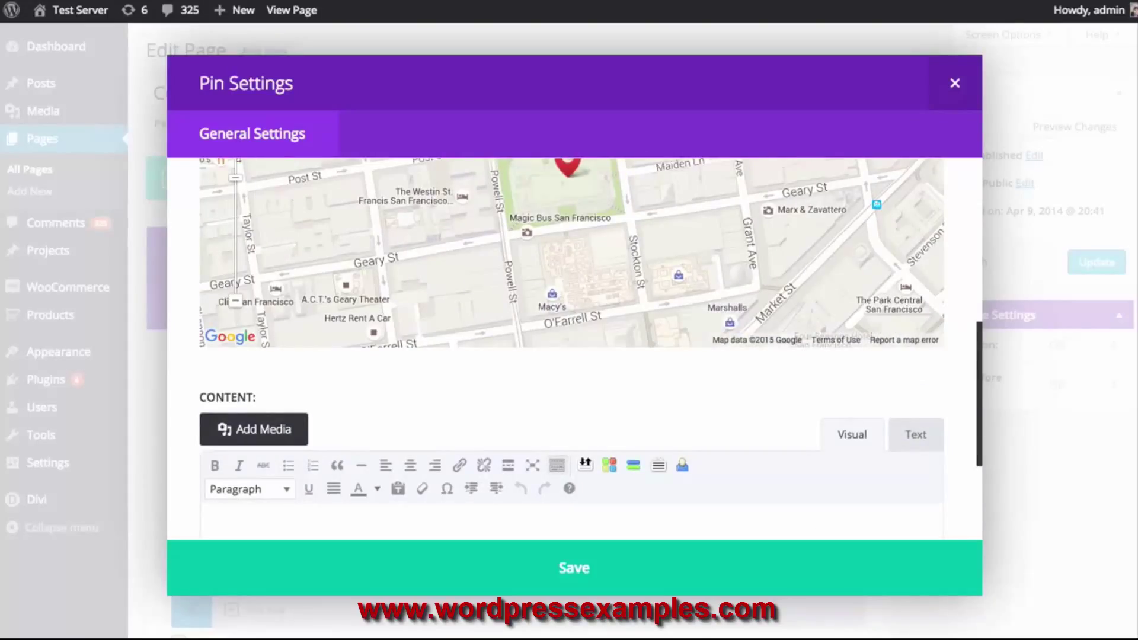
scroll(668, 438, down, 2)
click(674, 443)
text(Vivamus quis sapien dui. Vestibulum luctus, erat eget vulputate convallis, augue magna tempor quam, eget blandit urna dui in sapien.)
scroll(681, 441, down, 1)
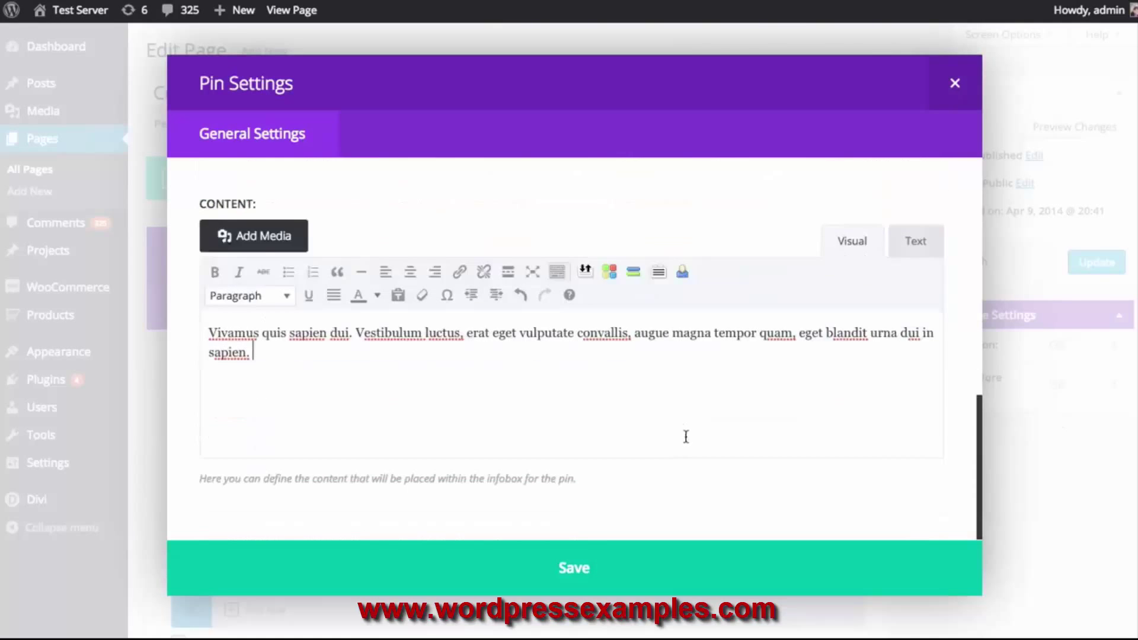
scroll(685, 439, up, 4)
scroll(966, 408, up, 4)
scroll(963, 403, down, 1)
scroll(964, 404, down, 3)
click(619, 563)
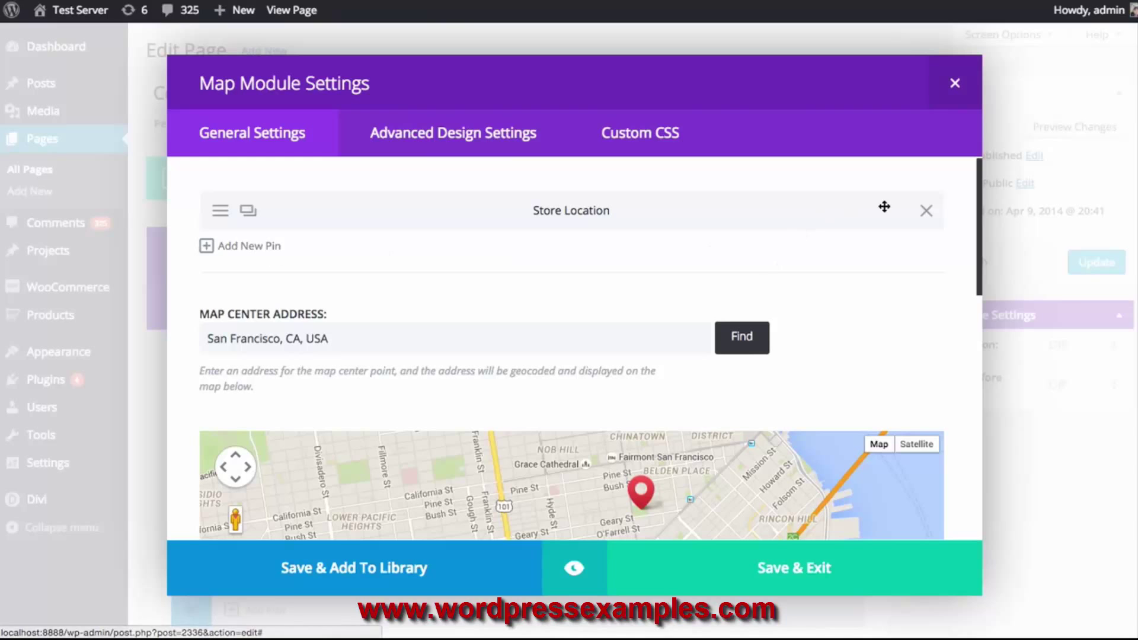
Look through the map settings and nudge the map view slightly around the pin
drag(977, 184, 978, 273)
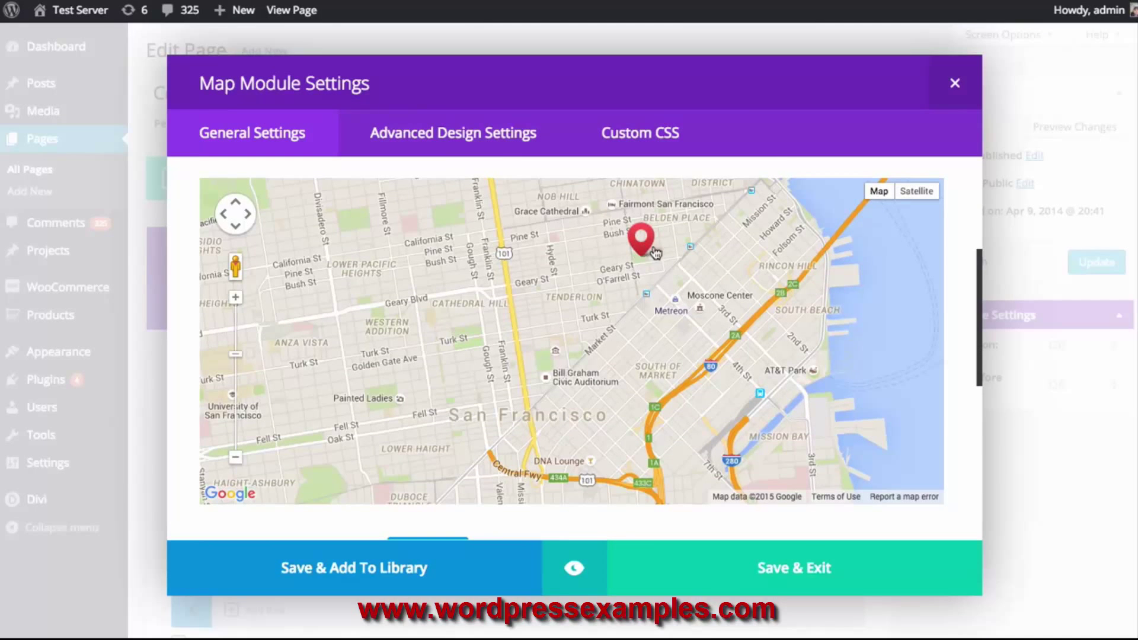
scroll(660, 255, down, 1)
scroll(660, 255, up, 1)
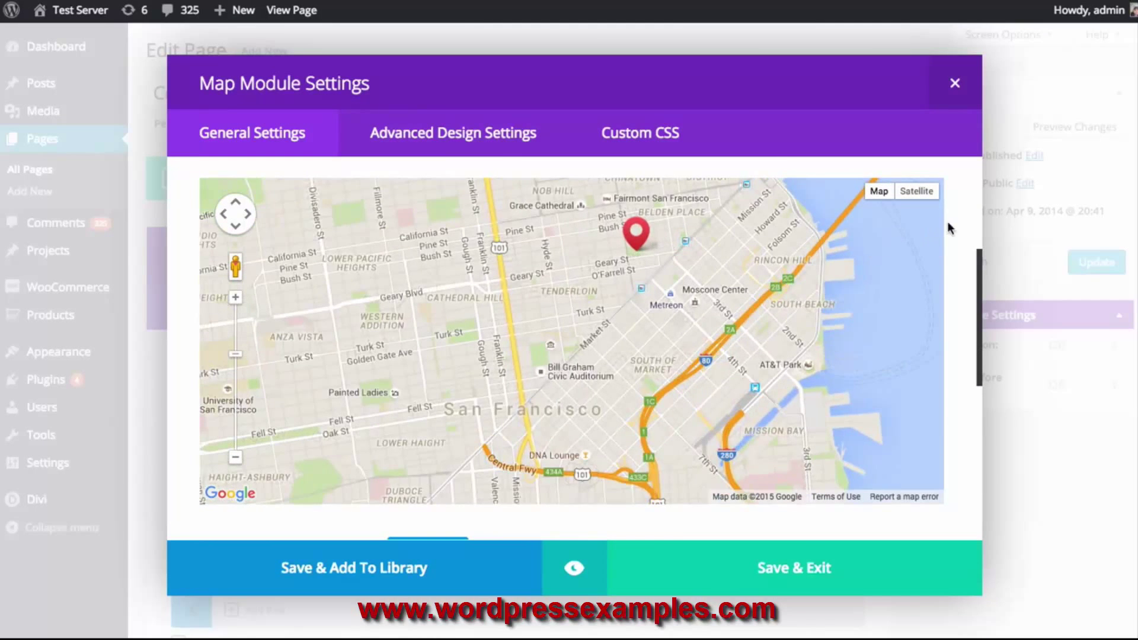
scroll(968, 228, down, 3)
scroll(969, 232, down, 1)
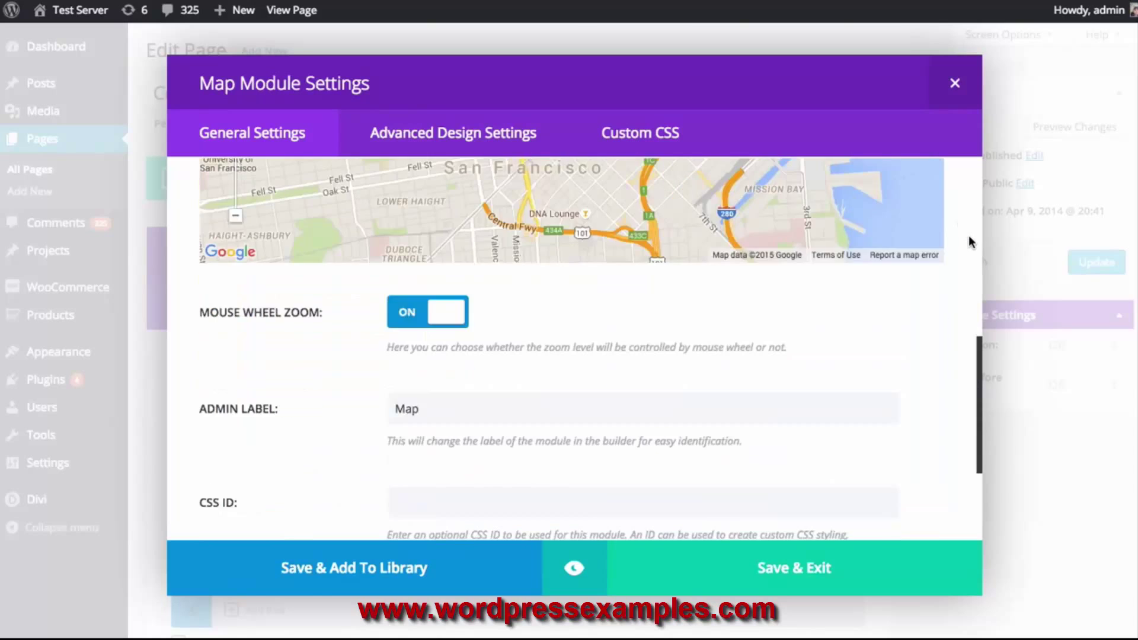
scroll(970, 238, up, 3)
scroll(970, 243, up, 1)
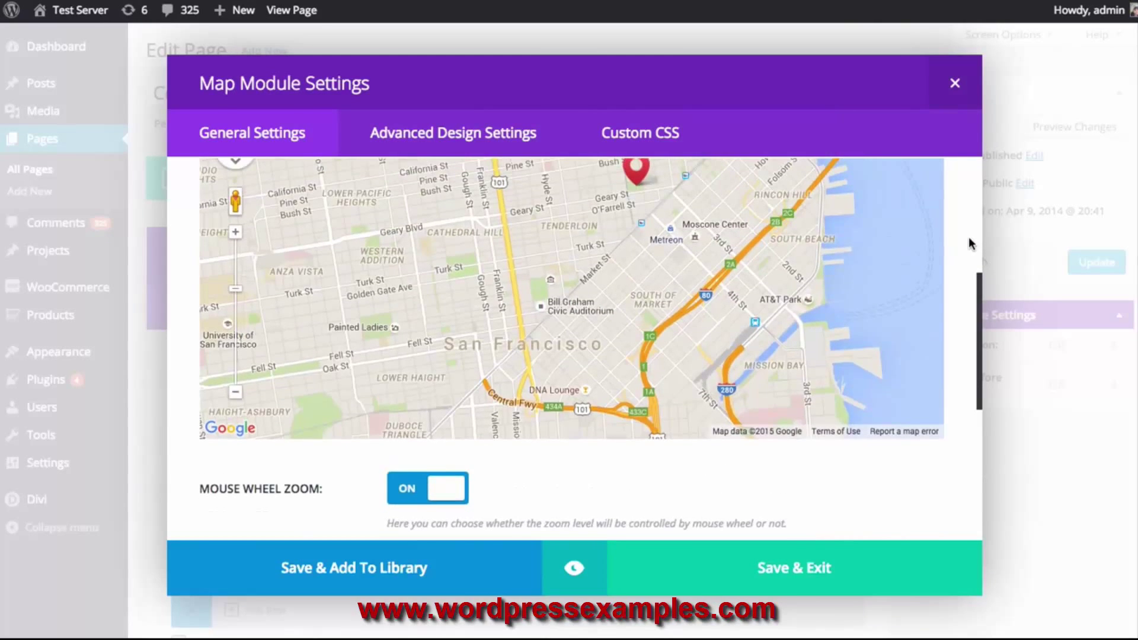
scroll(970, 244, up, 3)
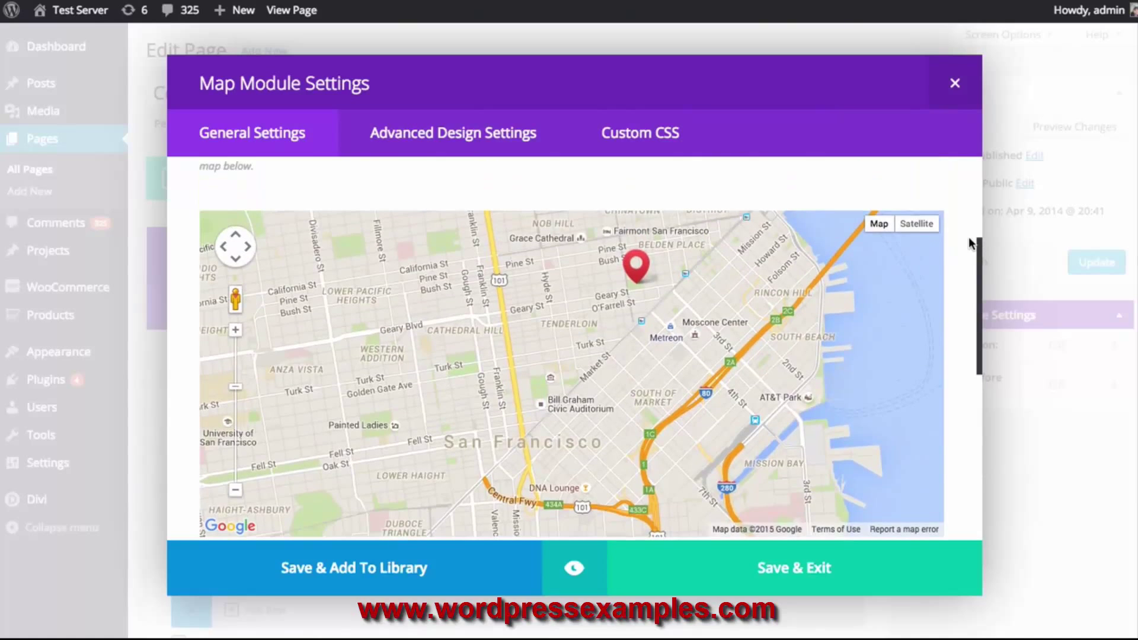
scroll(780, 178, up, 8)
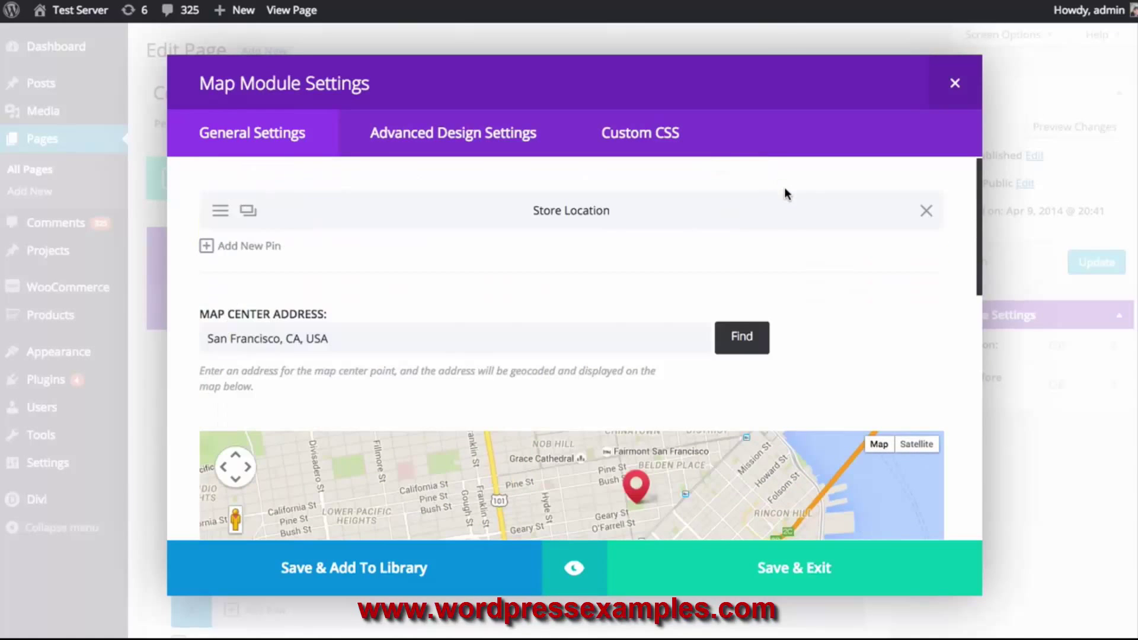
scroll(787, 196, down, 10)
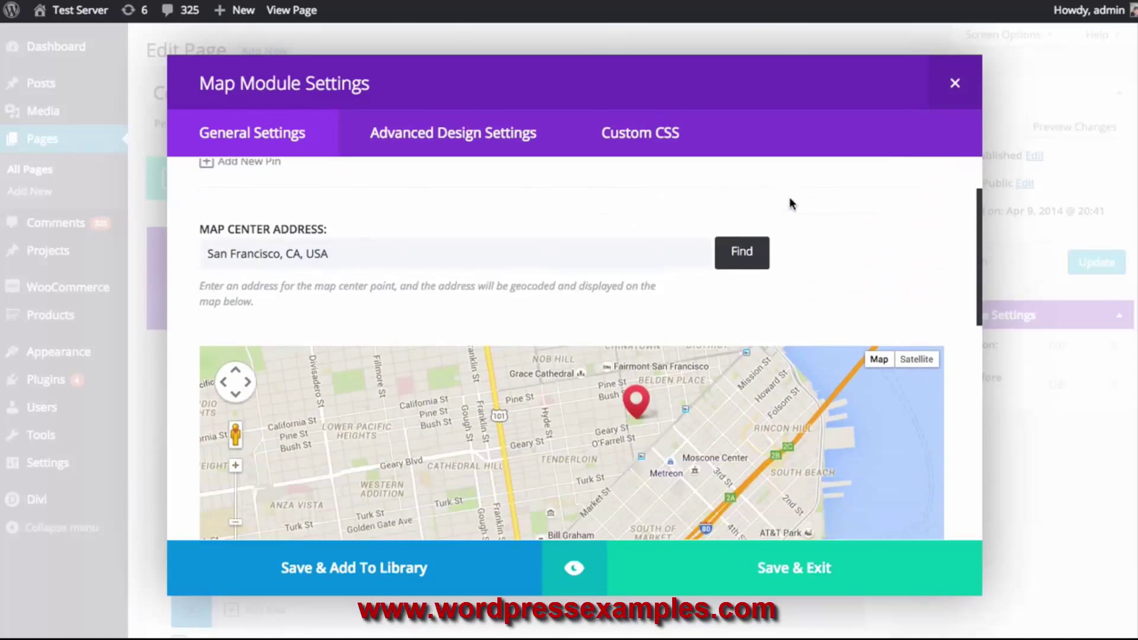
scroll(788, 197, down, 1)
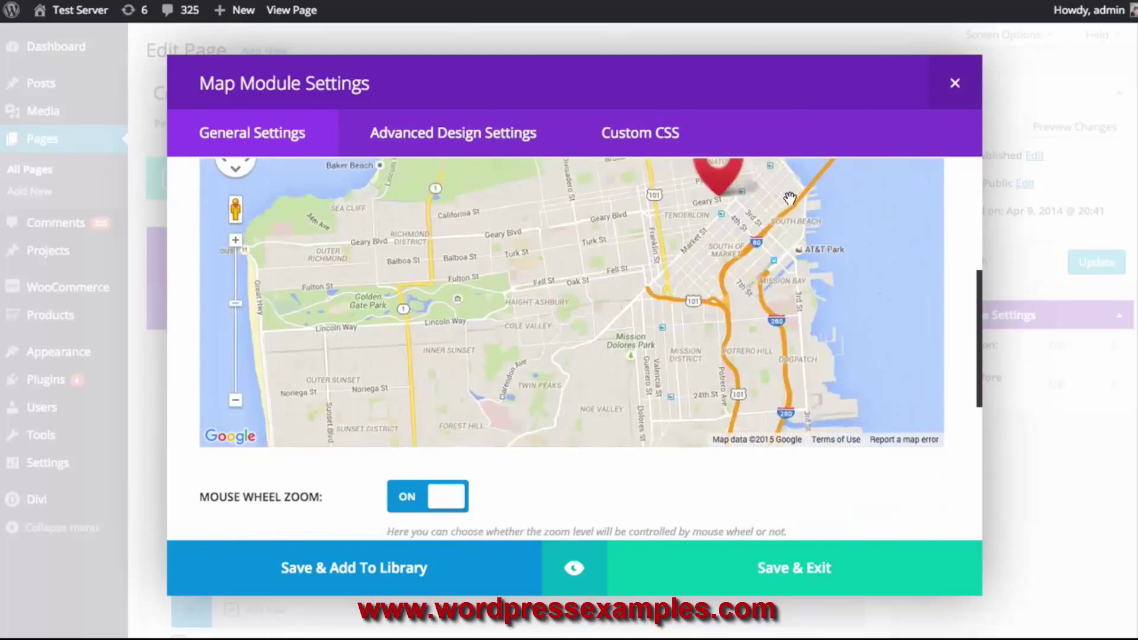
scroll(789, 197, up, 2)
scroll(789, 199, down, 1)
scroll(789, 199, up, 1)
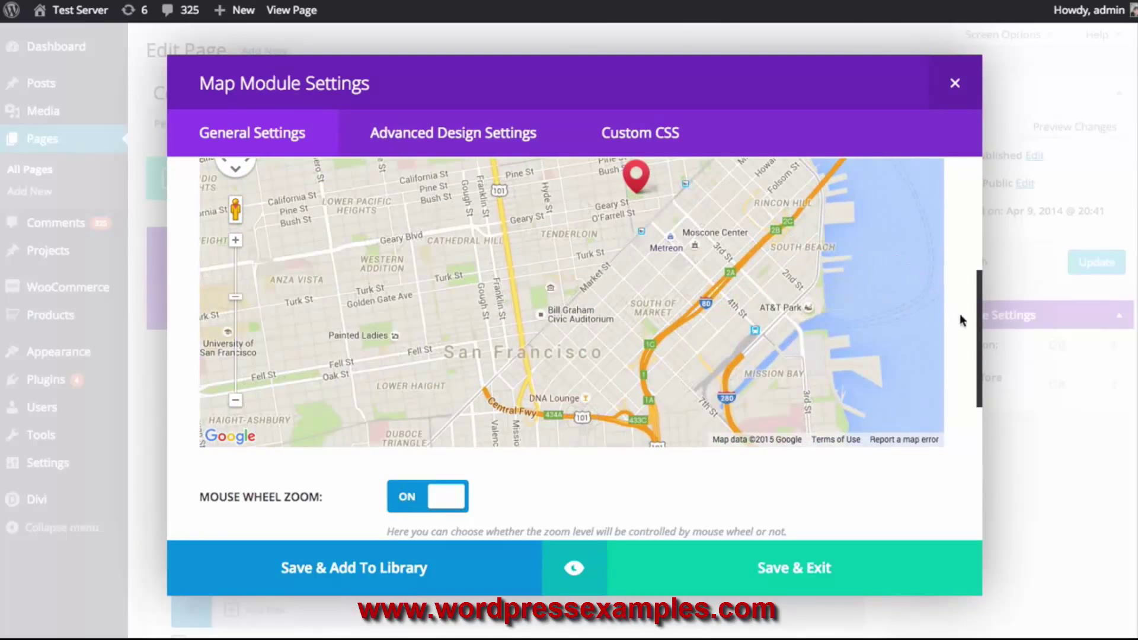
mouse_move(979, 314)
mouse_down()
mouse_move(979, 262)
mouse_move(976, 296)
mouse_up()
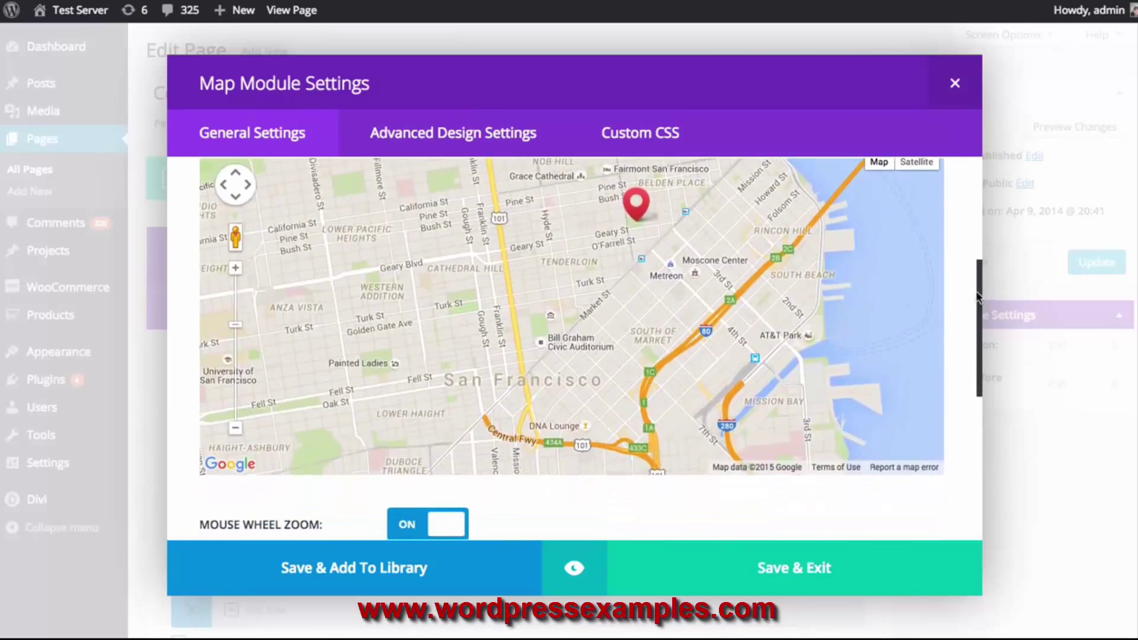
drag(796, 304, 791, 338)
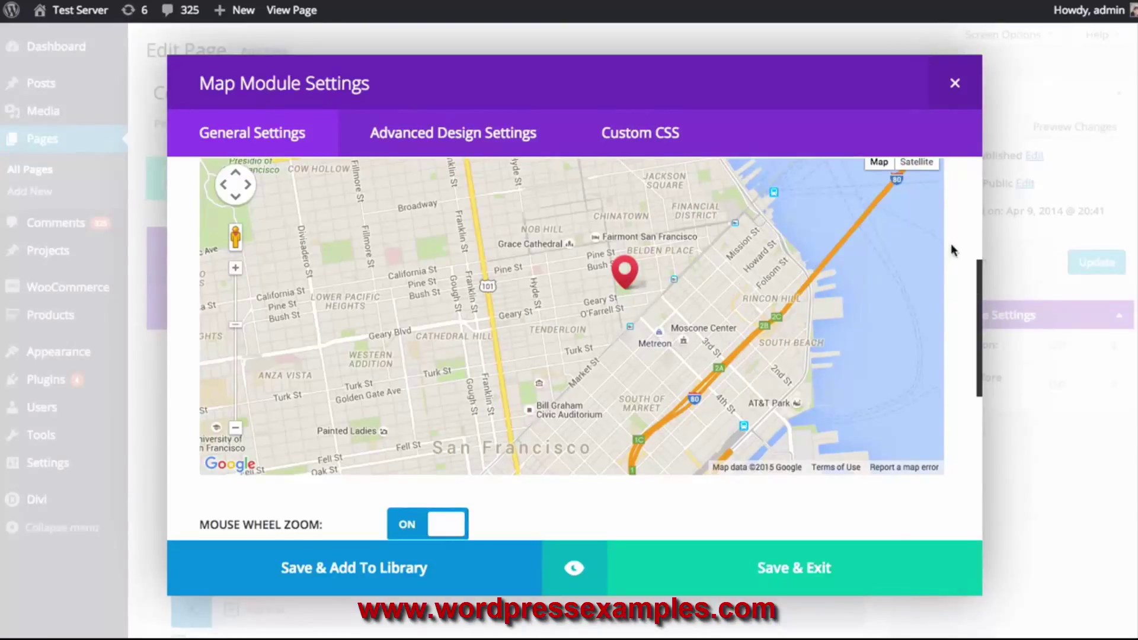
Switch the map's Mouse Wheel Zoom setting to OFF
scroll(952, 260, down, 4)
click(456, 317)
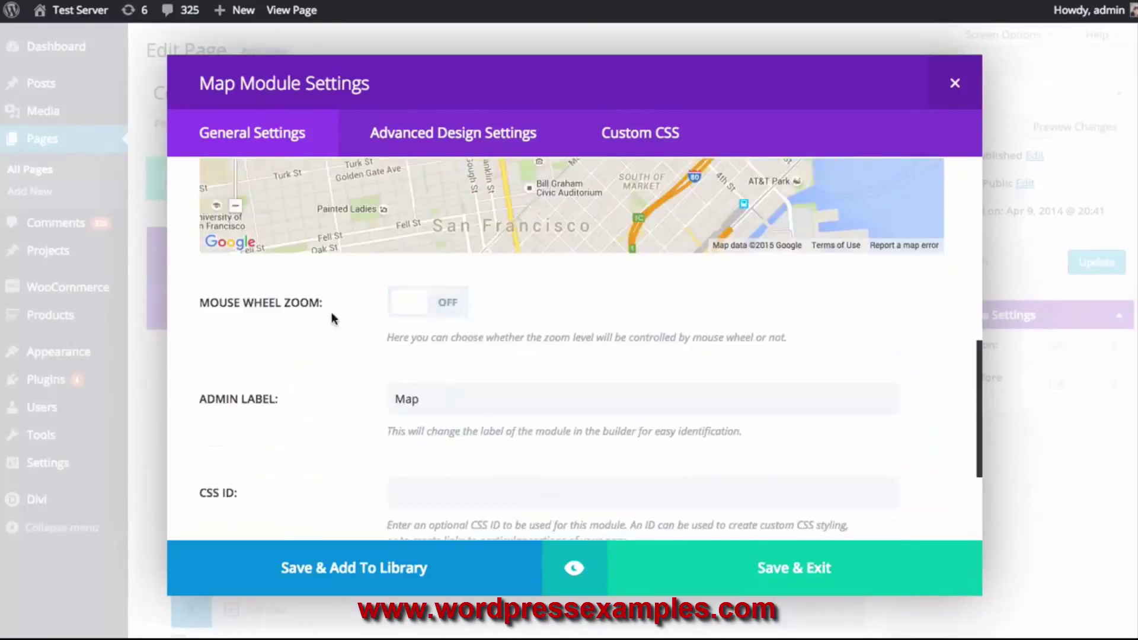
scroll(331, 312, down, 1)
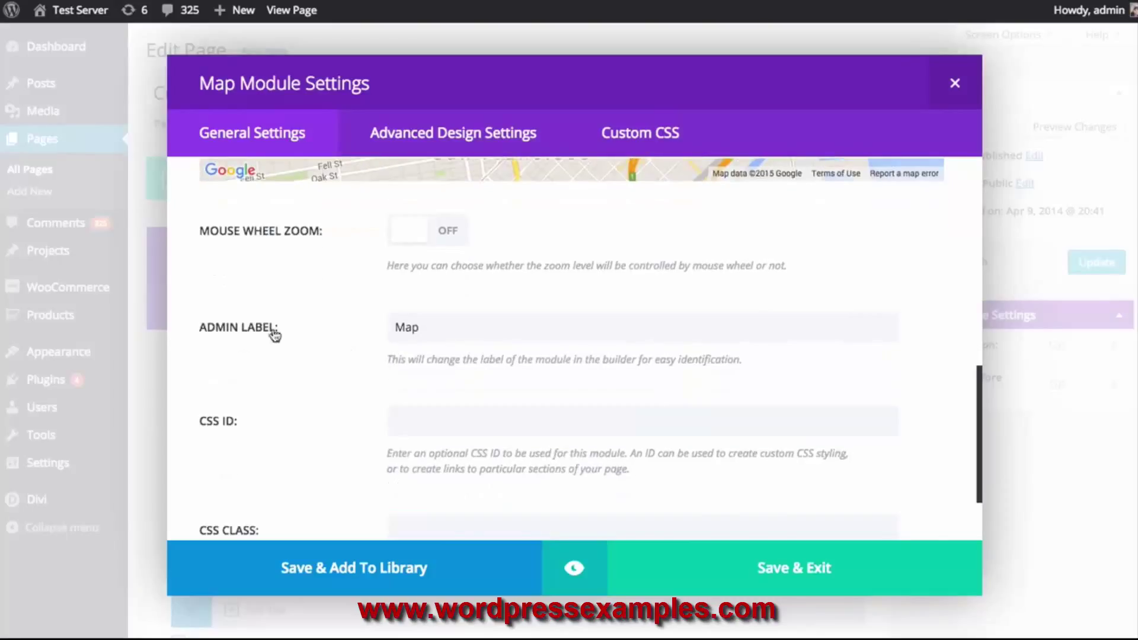
scroll(268, 335, down, 1)
scroll(264, 371, down, 1)
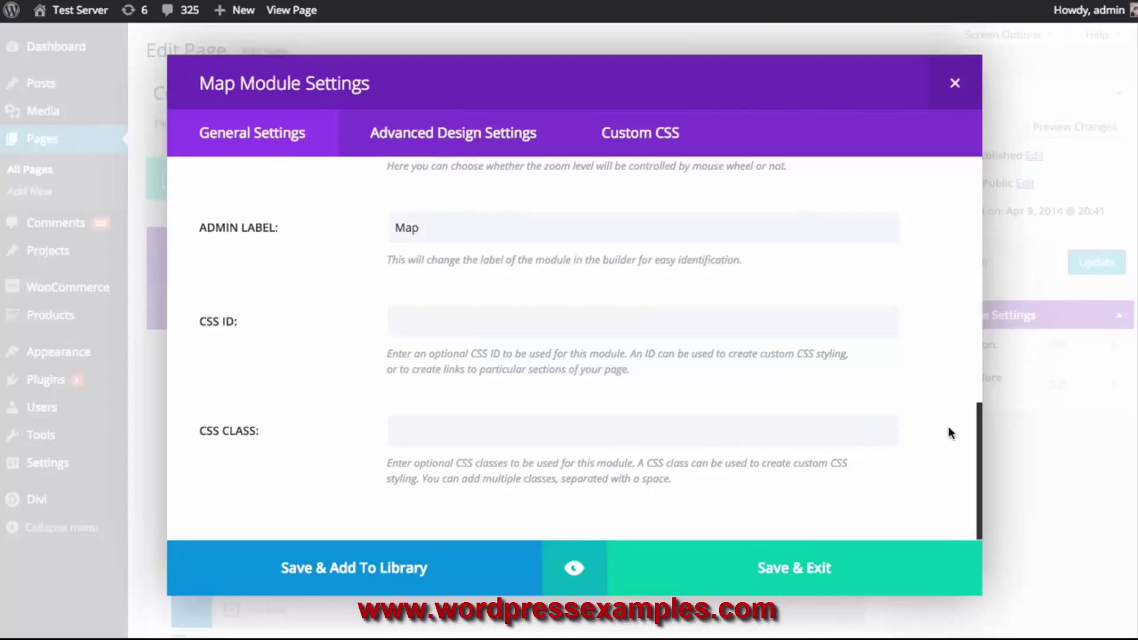
scroll(950, 432, up, 12)
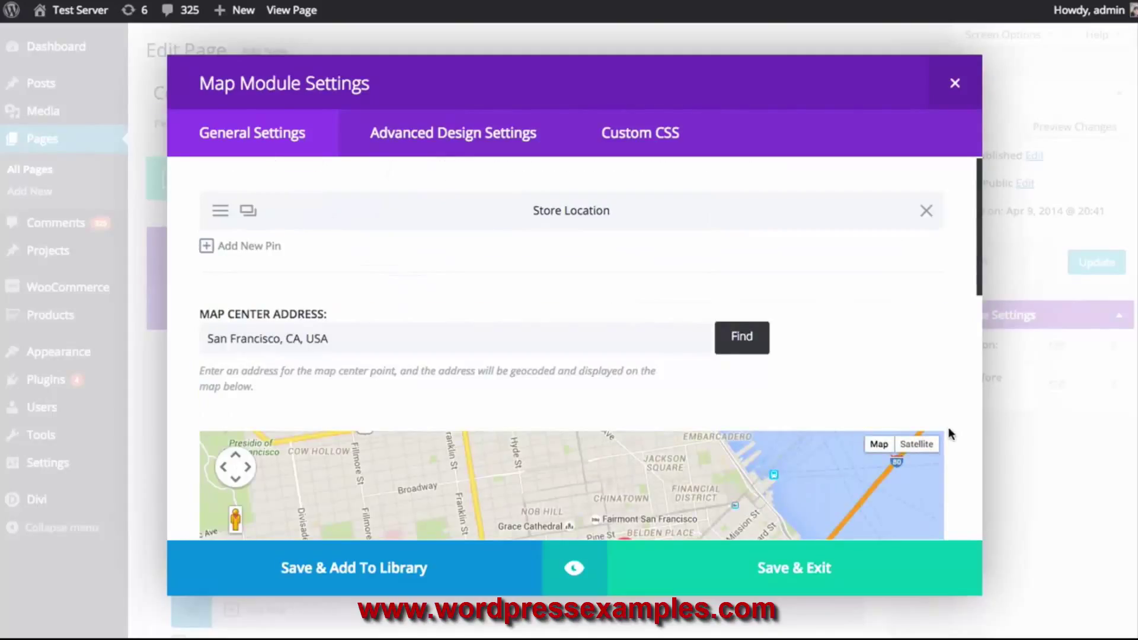
Preview the map module at tablet and phone widths, then close the preview
click(574, 570)
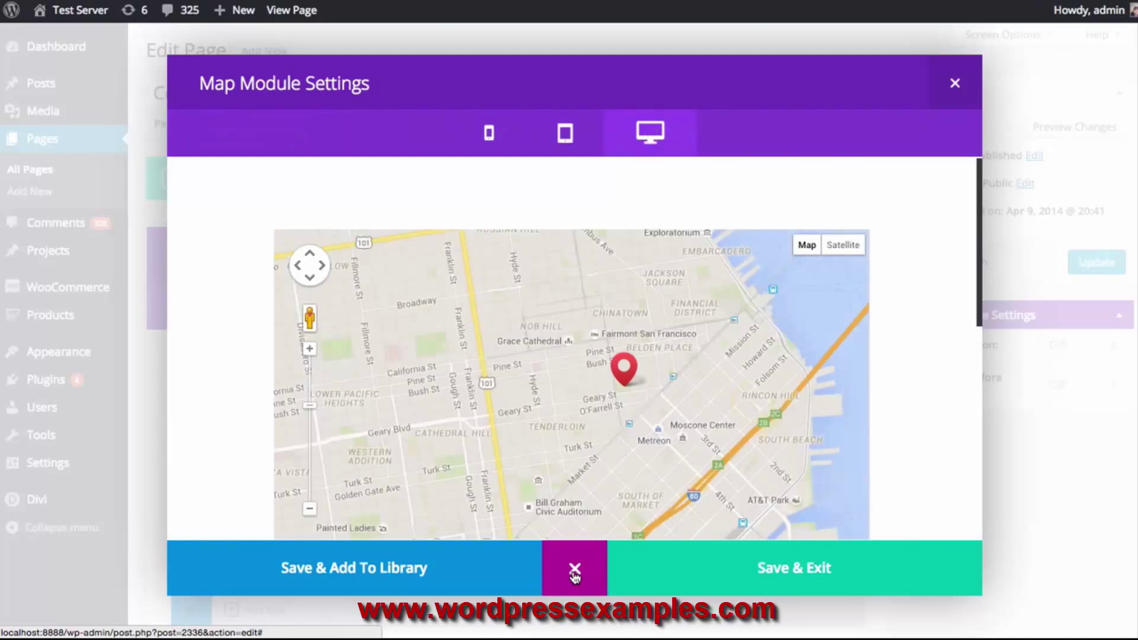
scroll(940, 305, down, 3)
scroll(939, 302, up, 2)
scroll(939, 302, up, 1)
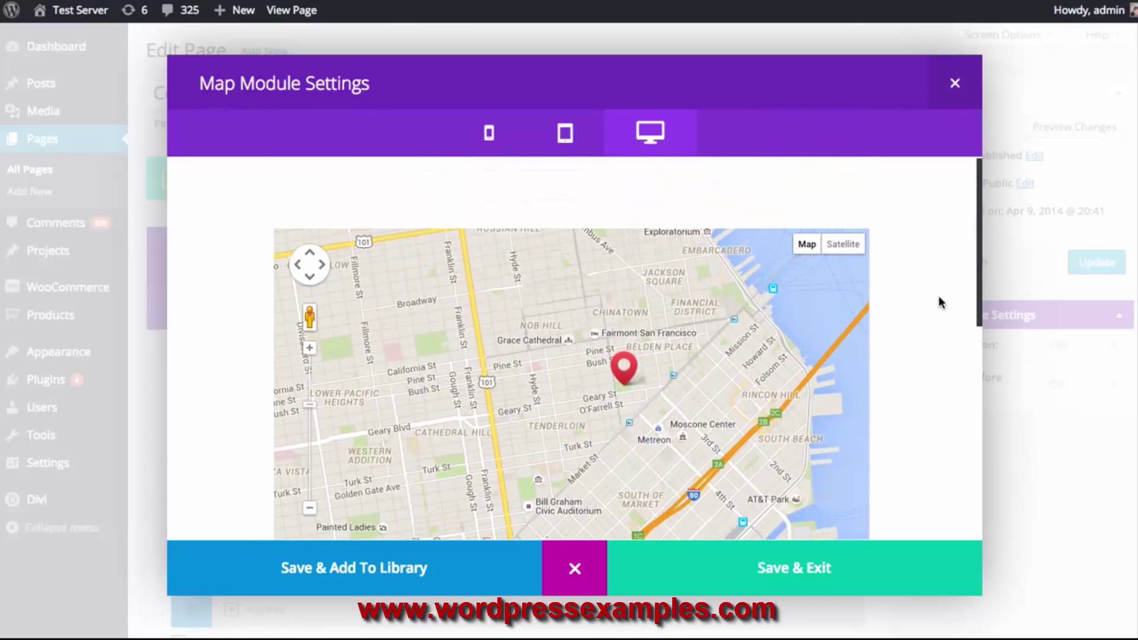
click(566, 135)
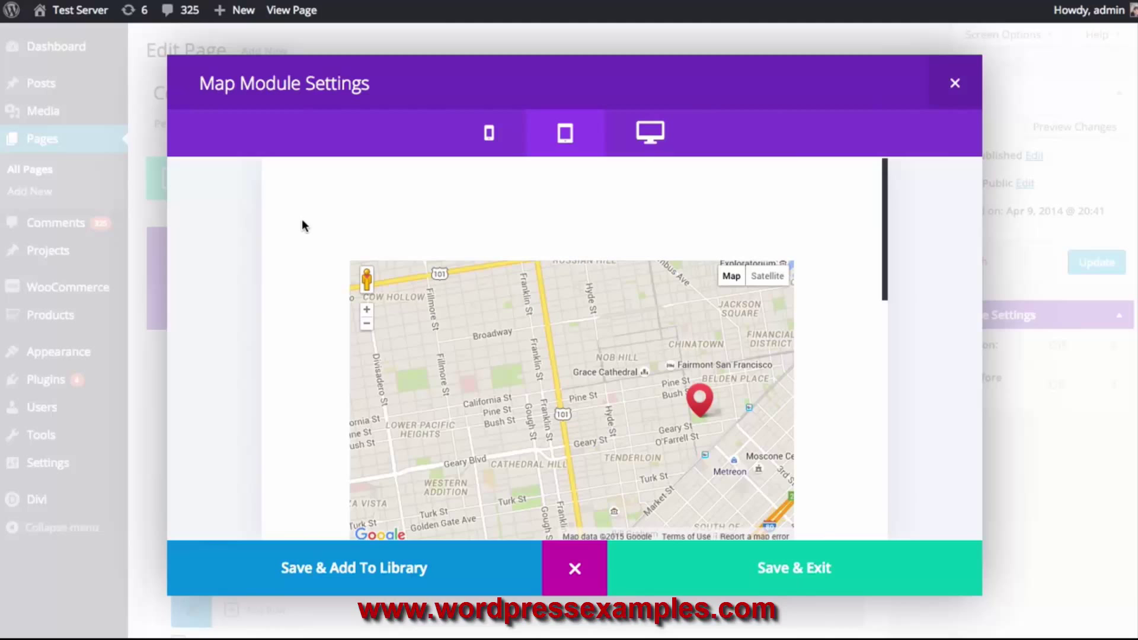
scroll(301, 215, down, 5)
scroll(302, 211, up, 5)
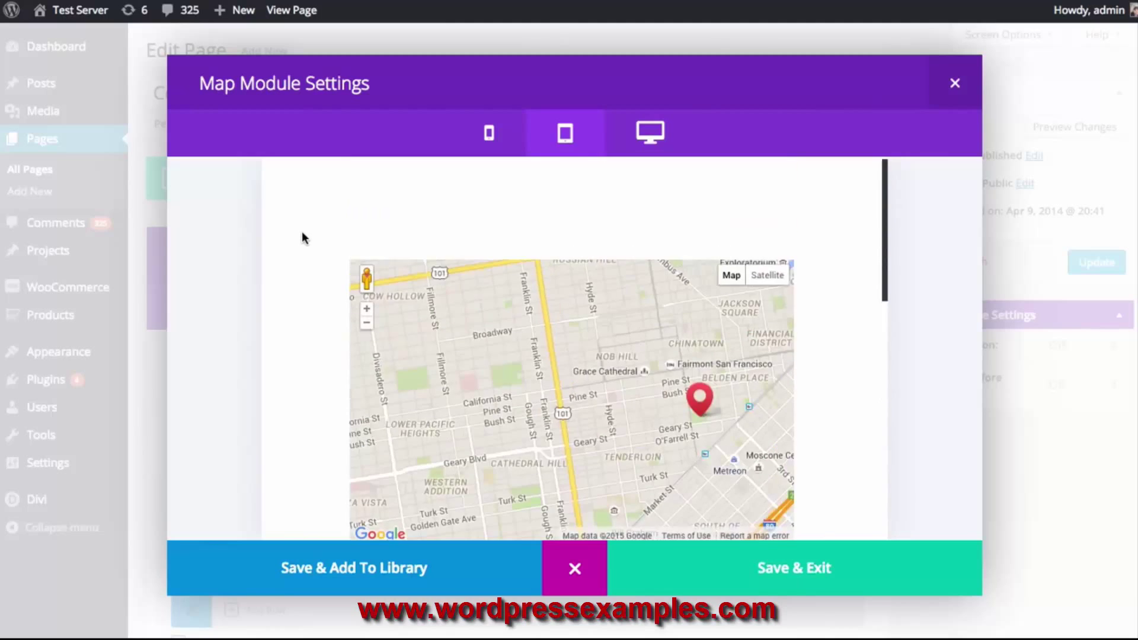
click(489, 133)
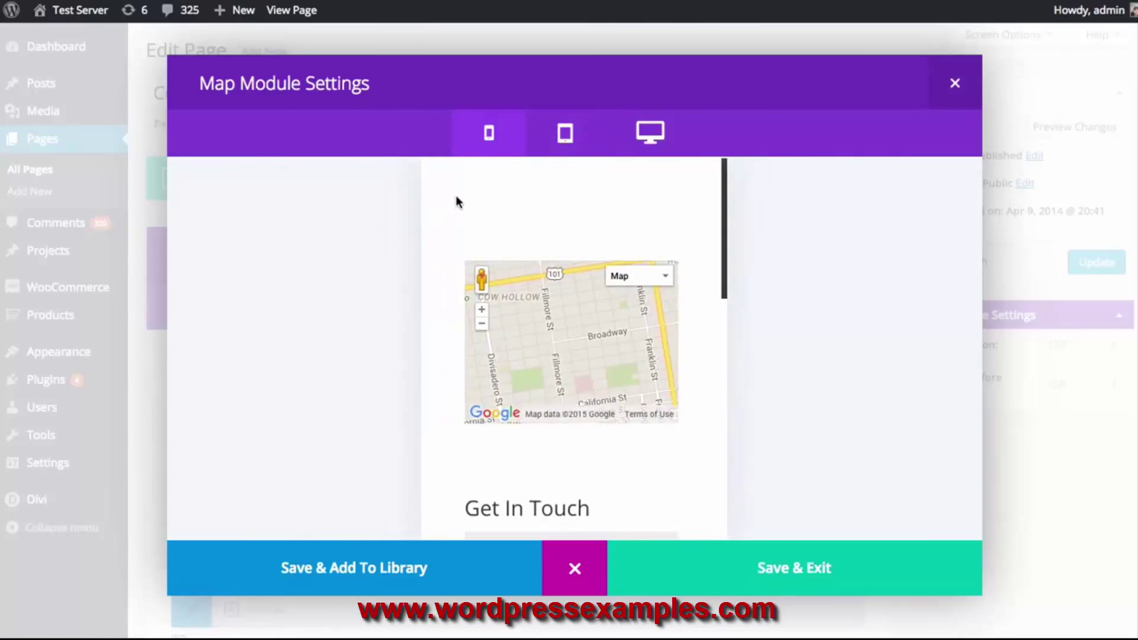
scroll(453, 198, down, 10)
scroll(453, 213, up, 4)
scroll(456, 227, down, 5)
click(574, 568)
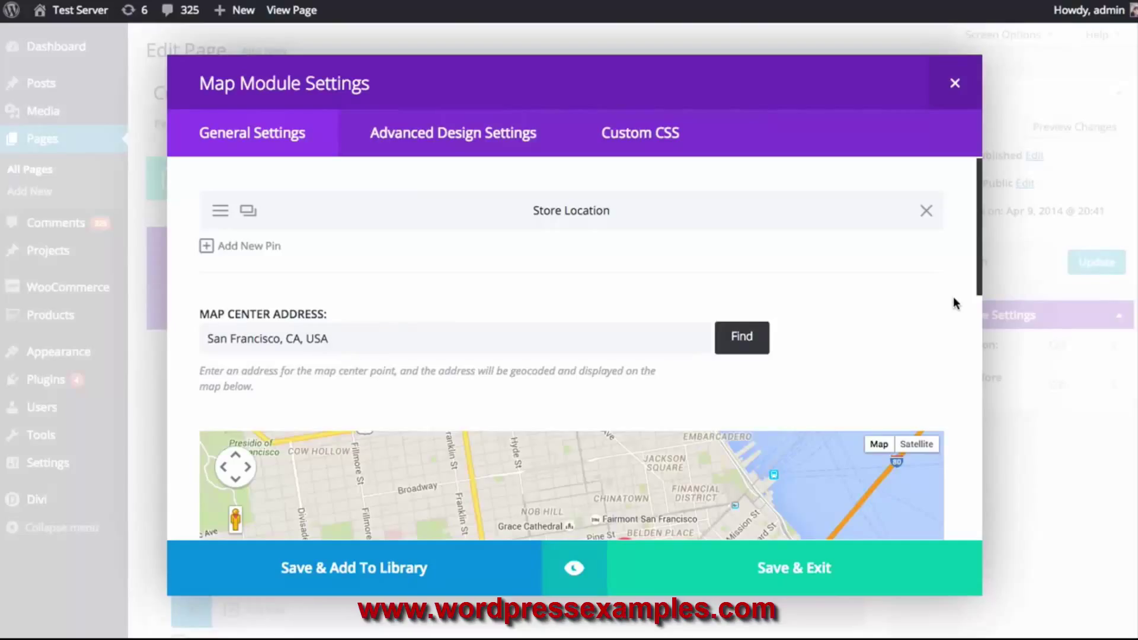
scroll(960, 299, down, 3)
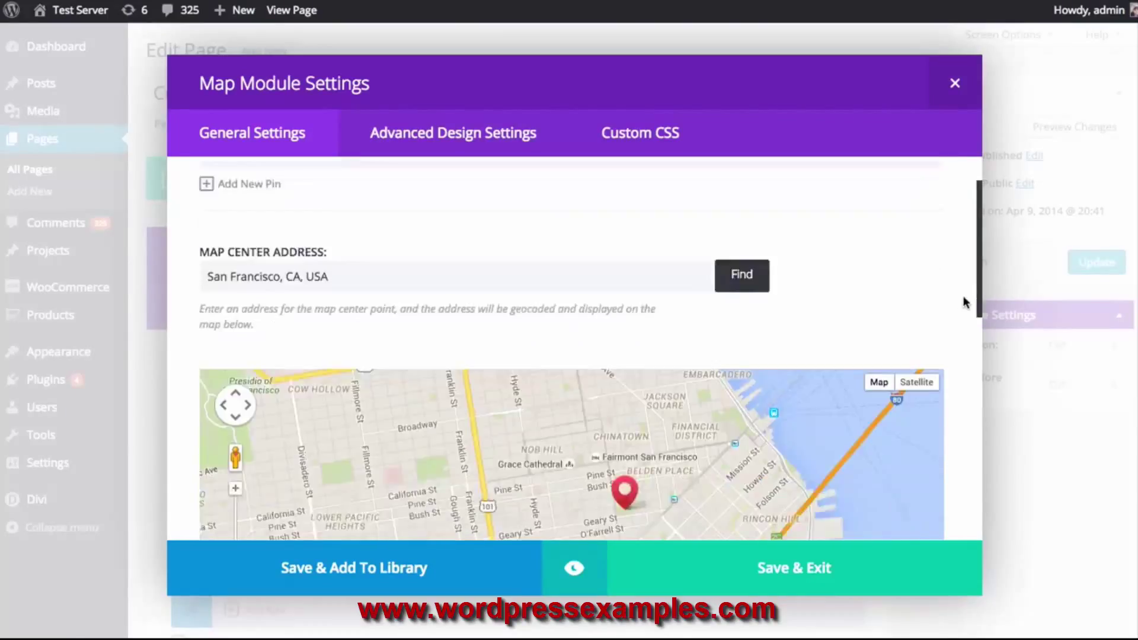
Close the map settings, update the Contact Us page, and check the live map
click(888, 568)
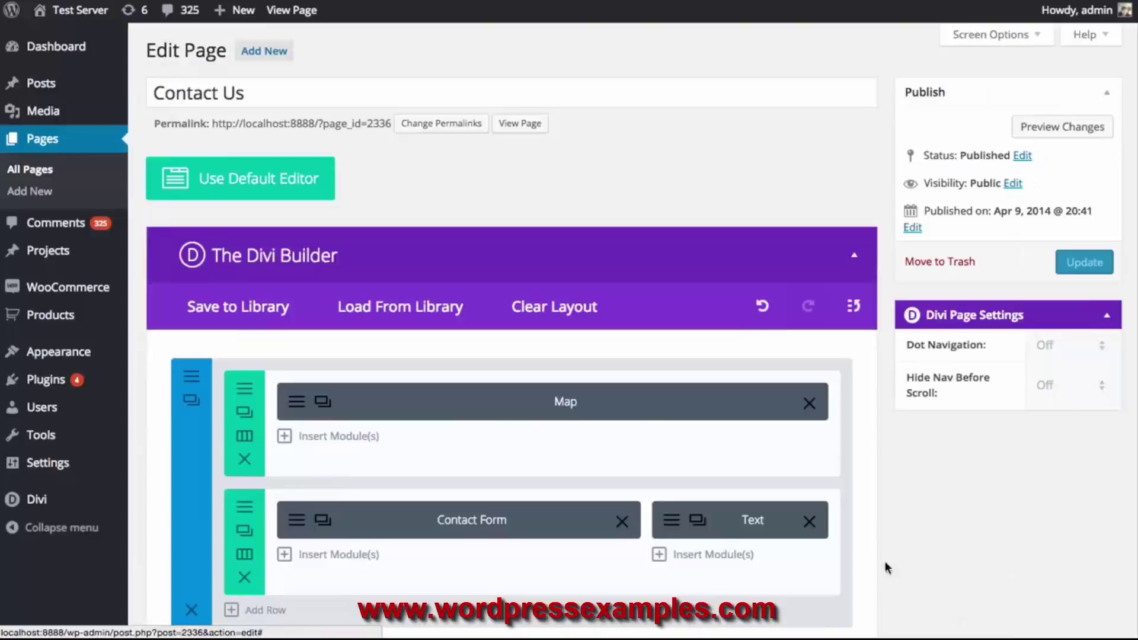
click(1077, 268)
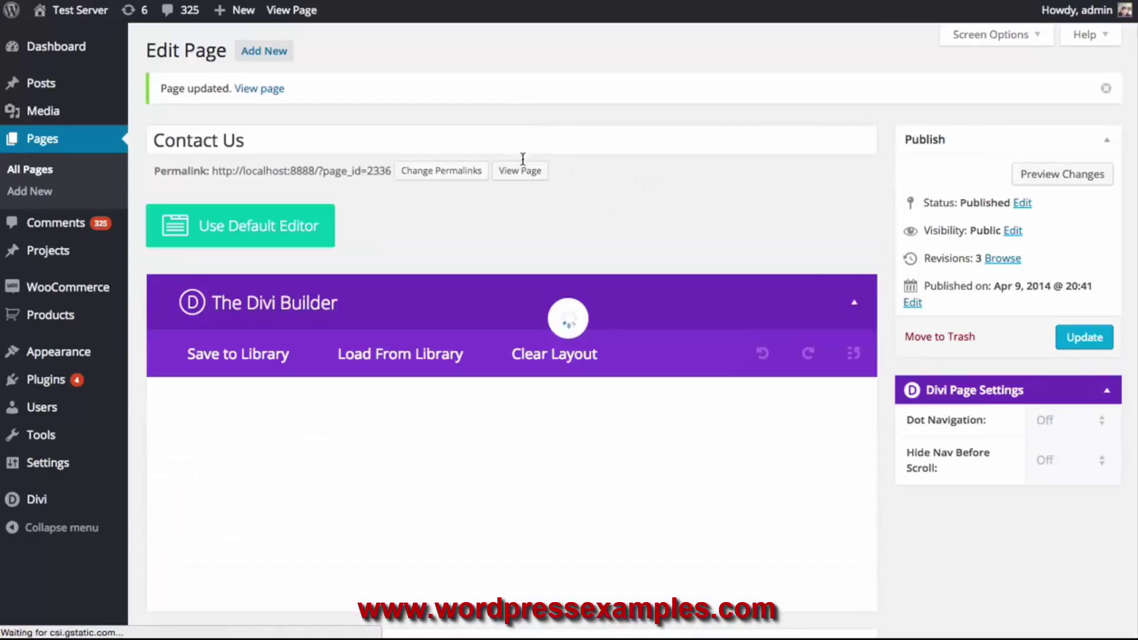
click(521, 169)
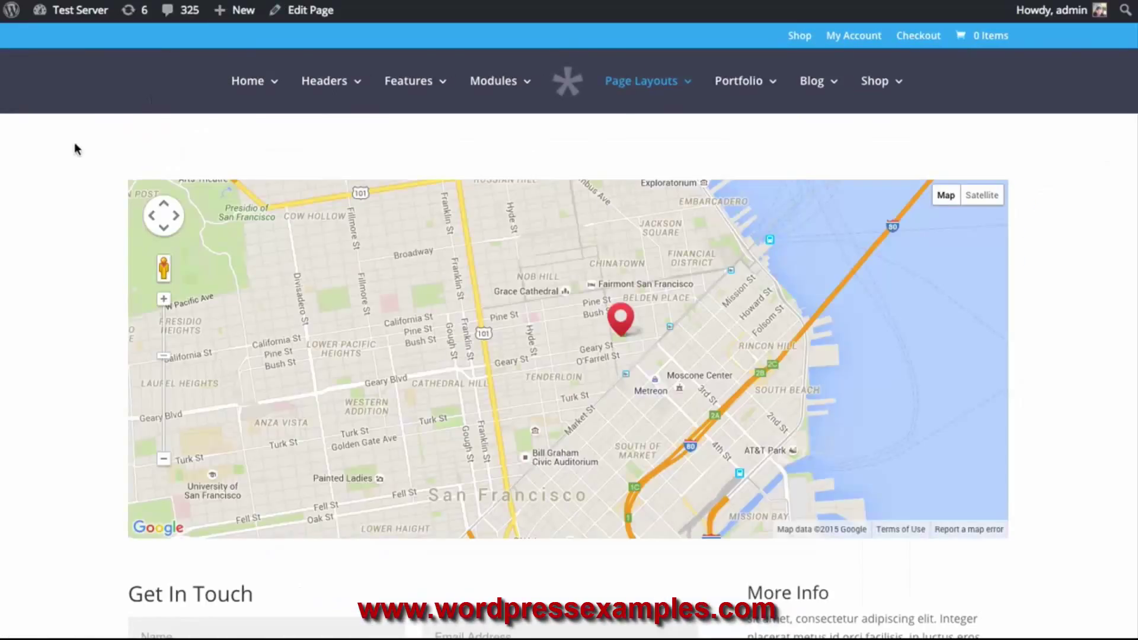
scroll(79, 144, down, 3)
scroll(616, 201, up, 2)
scroll(621, 195, down, 8)
scroll(622, 193, up, 6)
scroll(625, 183, down, 4)
scroll(625, 184, up, 3)
scroll(634, 178, down, 2)
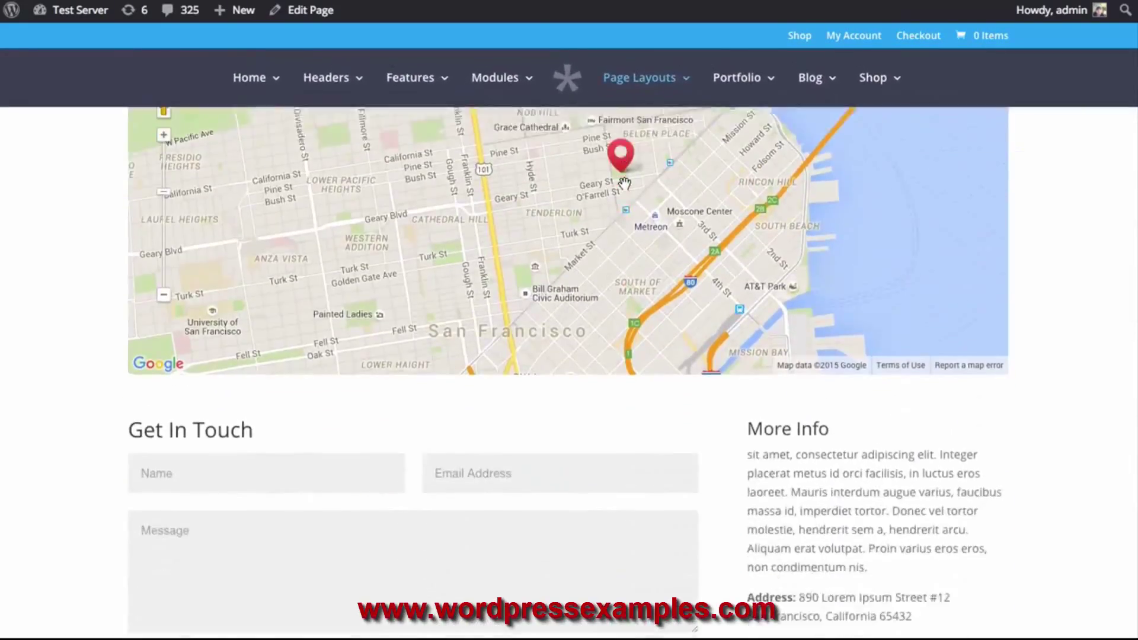
scroll(636, 175, down, 2)
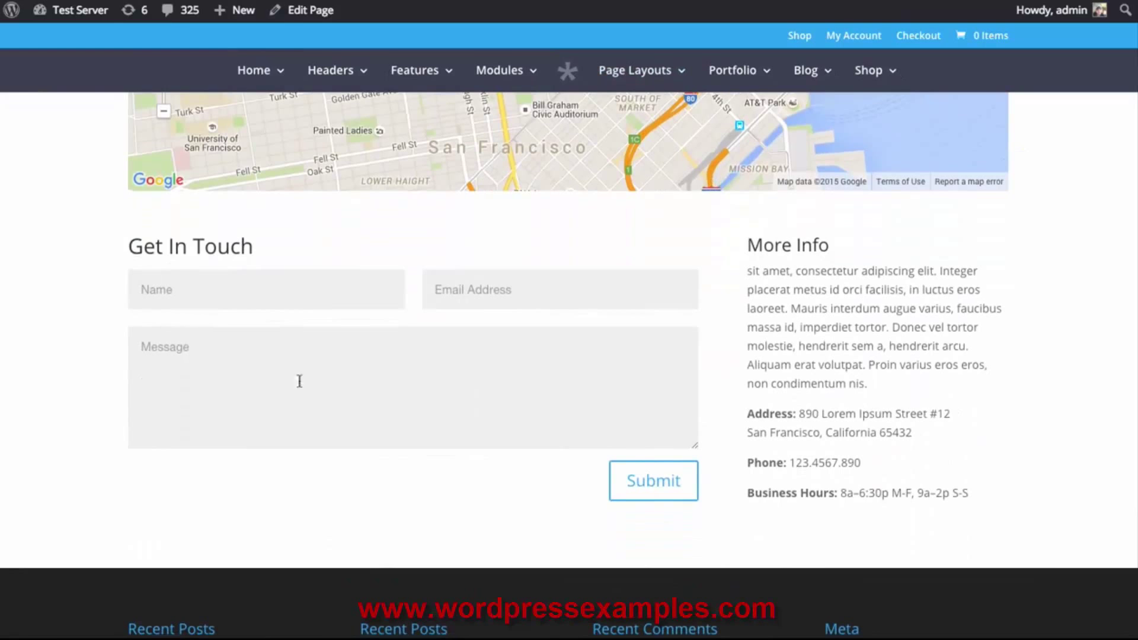
scroll(845, 398, up, 6)
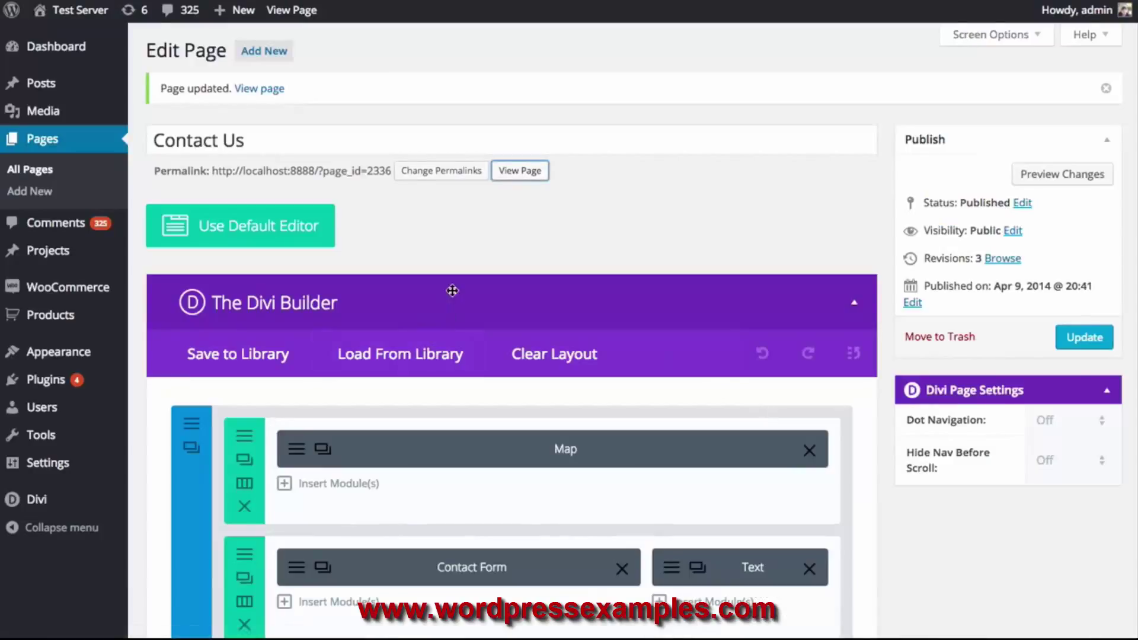
scroll(452, 292, down, 3)
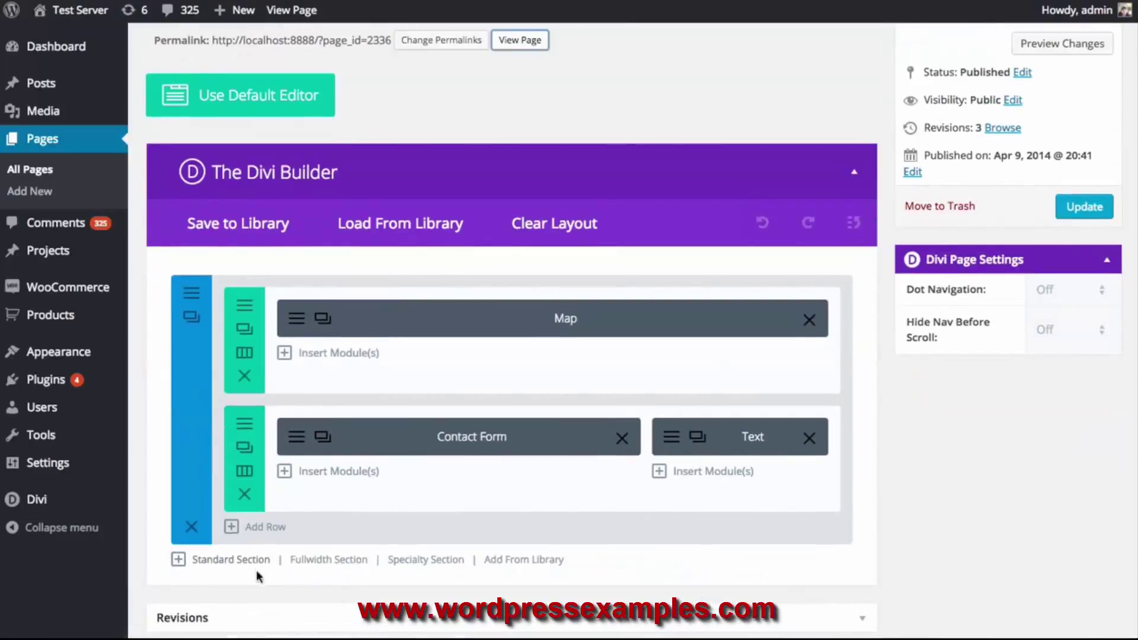
Add a fullwidth section at the top of the page and delete the old Map row
click(329, 561)
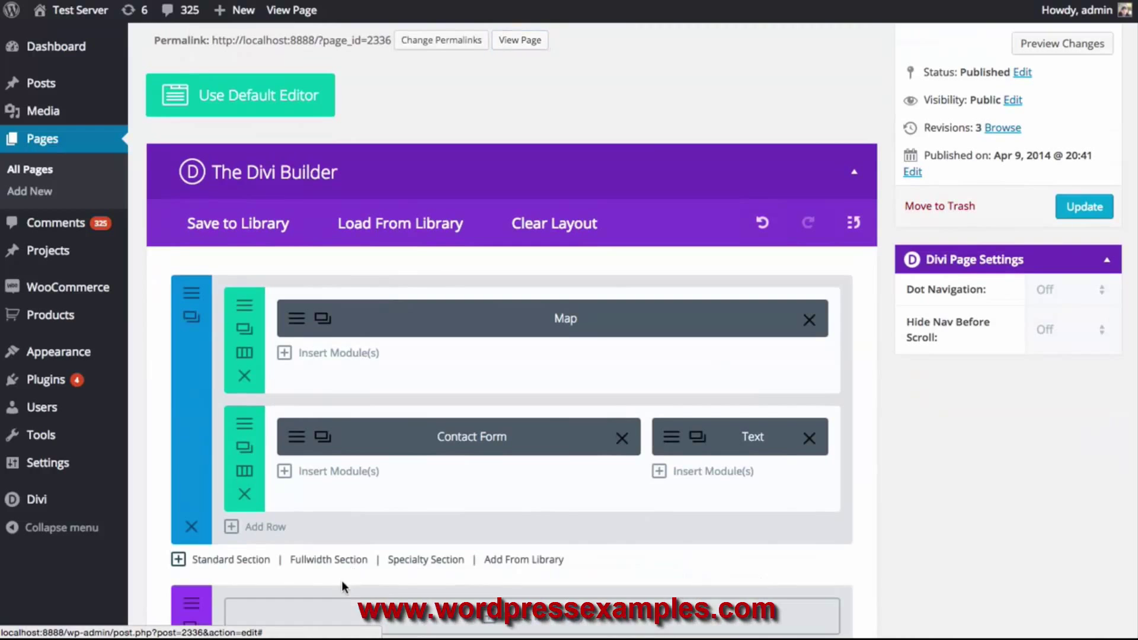
drag(297, 589, 300, 284)
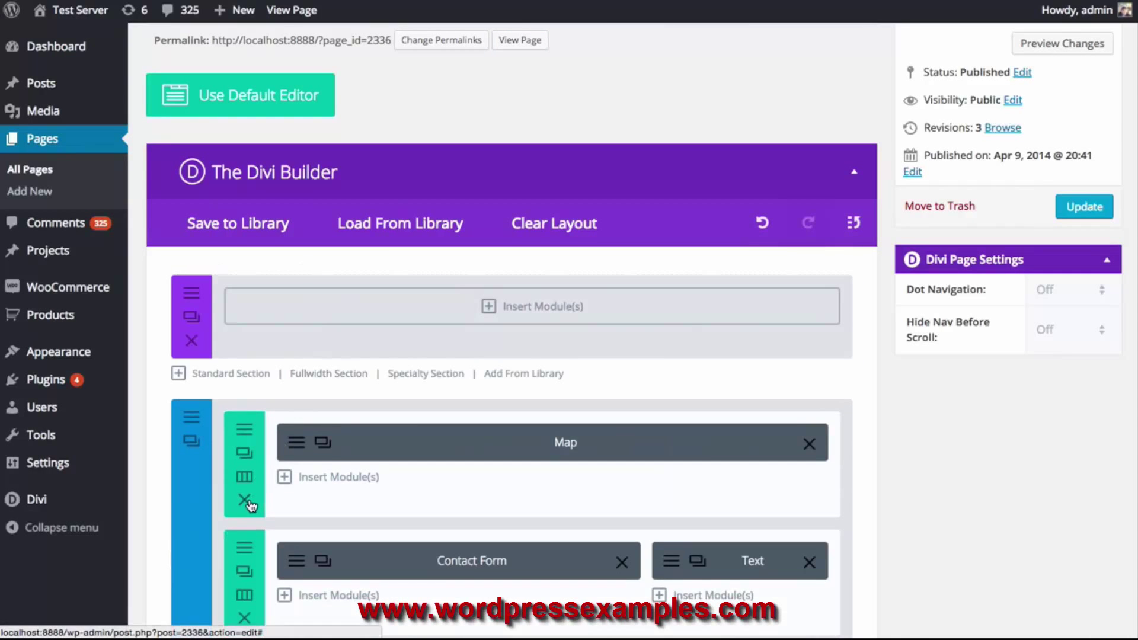
click(248, 502)
Insert a Fullwidth Map module with a pin looked up at Union Square, San Francisco
click(351, 325)
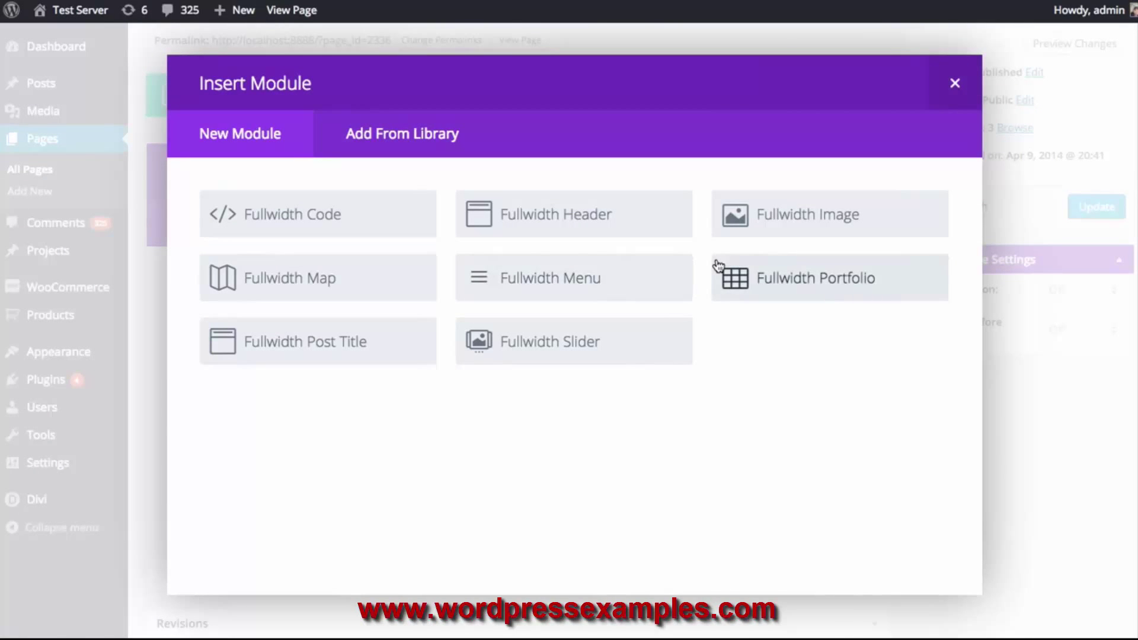
click(407, 288)
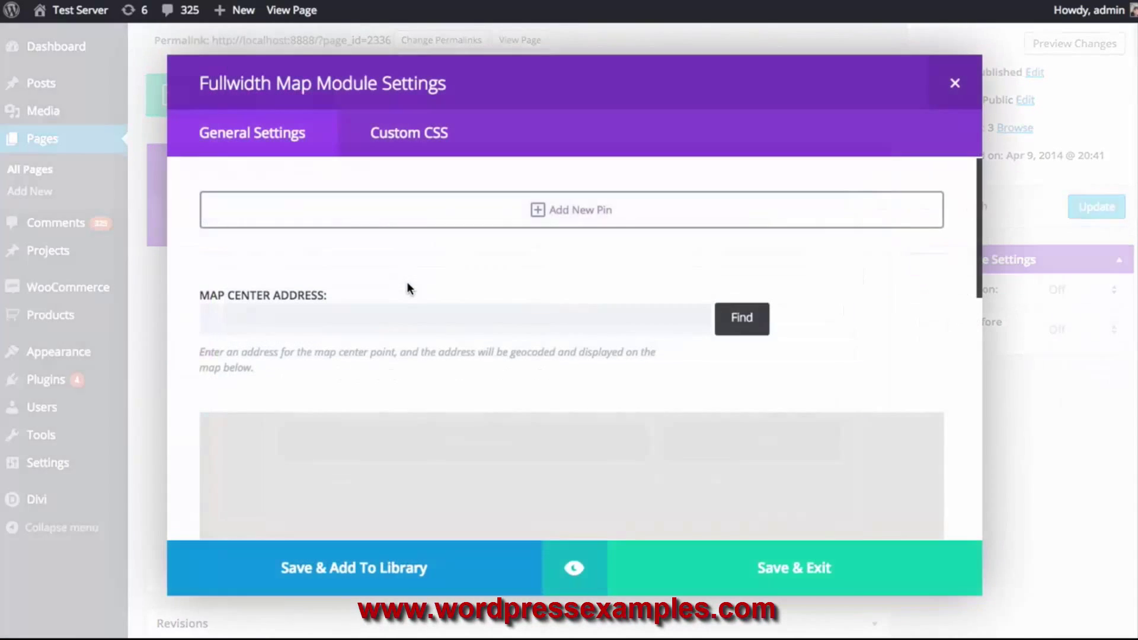
click(434, 211)
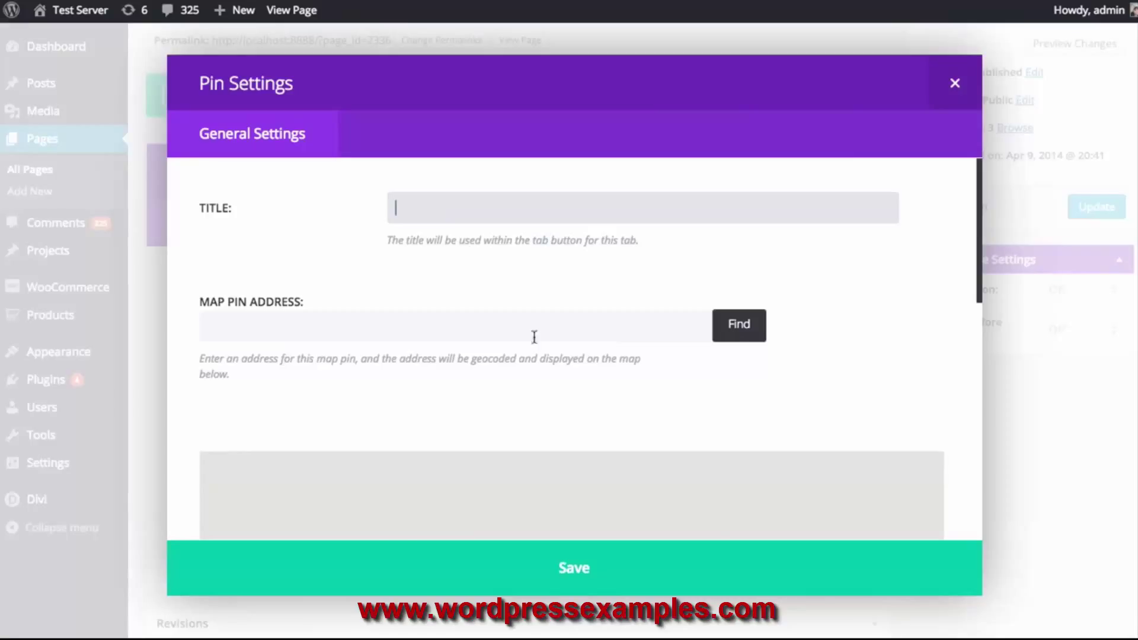
click(477, 325)
text(Un)
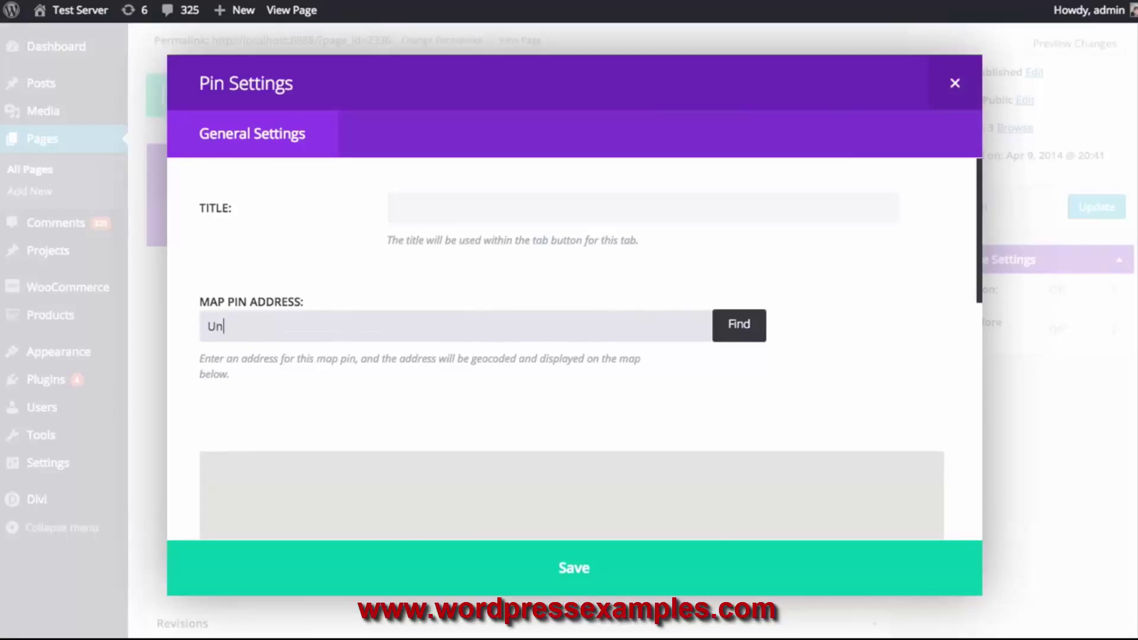
text(oon Square, San Francisco)
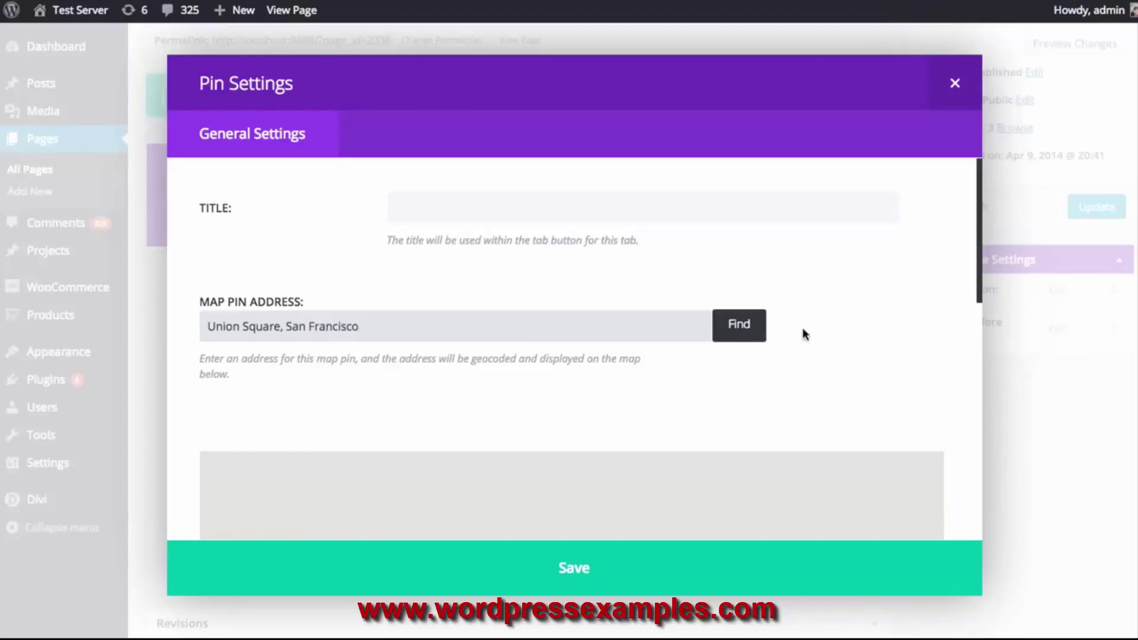
click(763, 326)
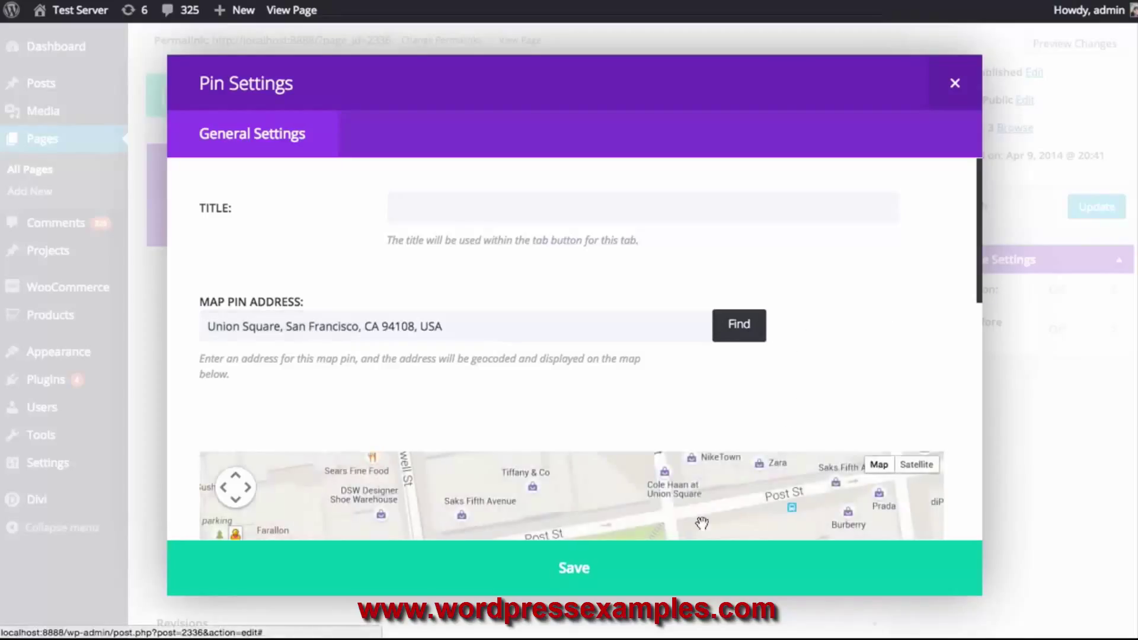
click(642, 576)
Centre the fullwidth map on San Francisco, save the module, and update the page
click(391, 334)
text(San )
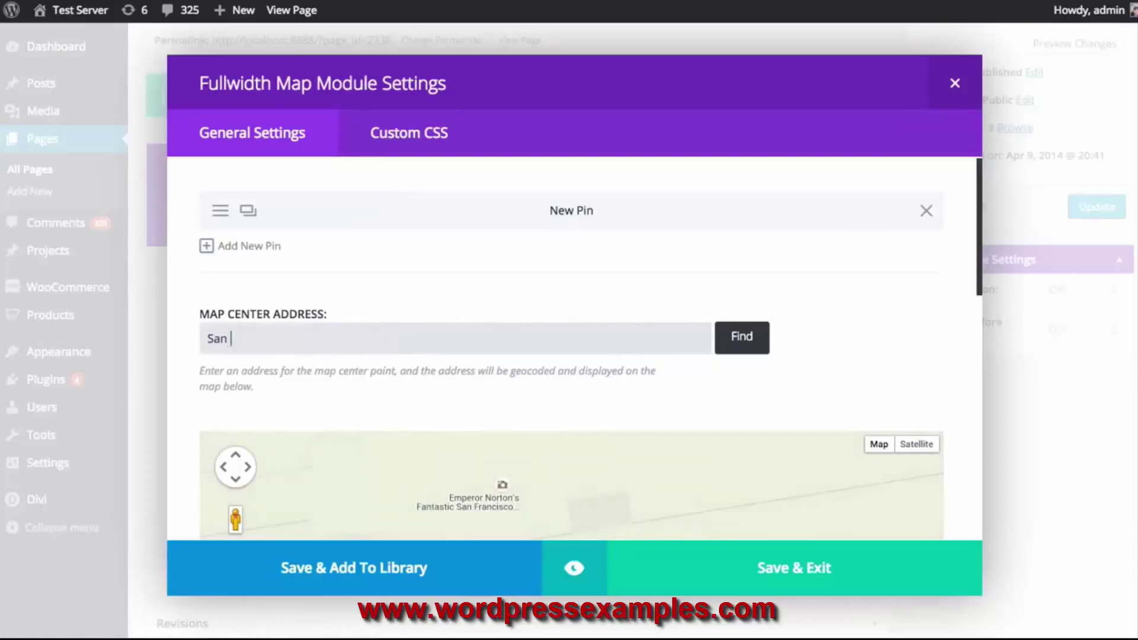
text(Francisco)
click(757, 335)
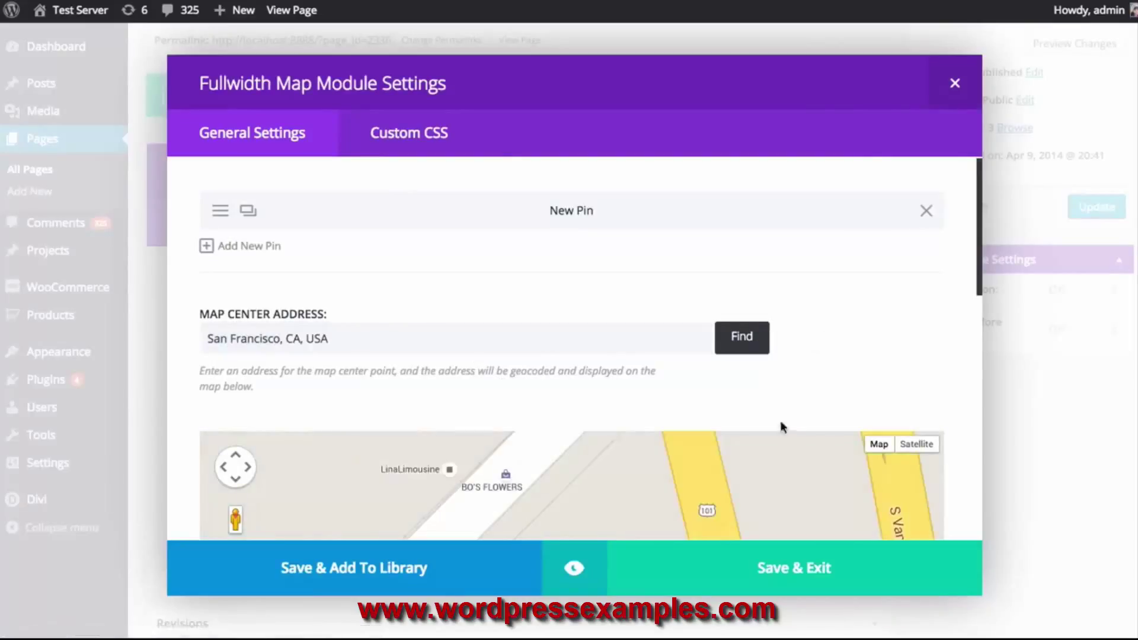
click(765, 569)
click(1077, 220)
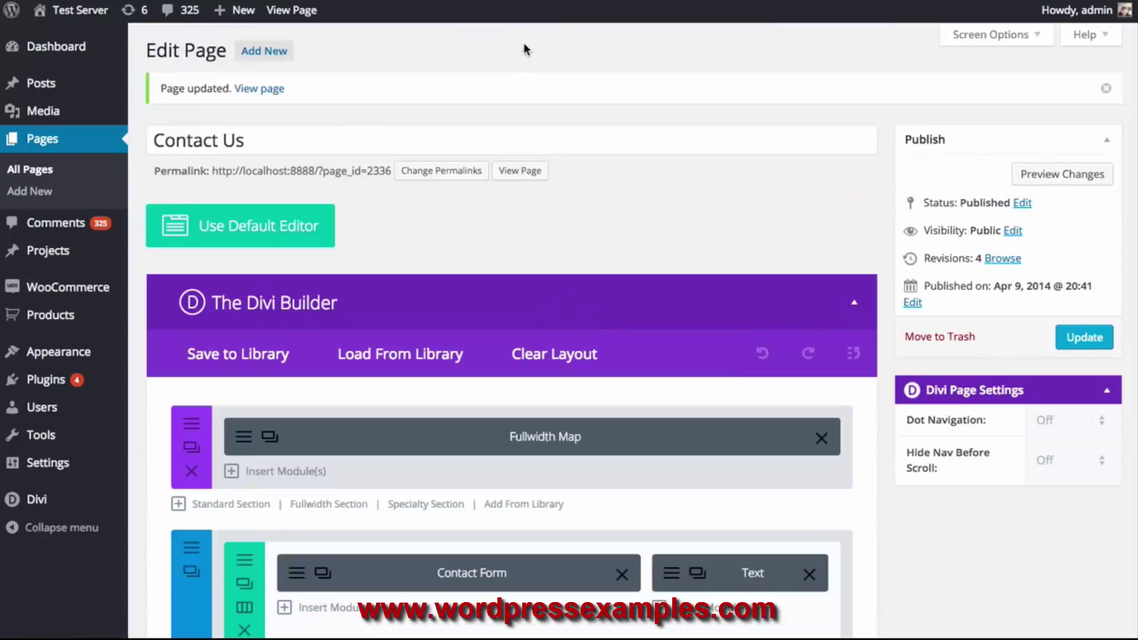
View the live Contact Us page to check the new fullwidth map
click(520, 171)
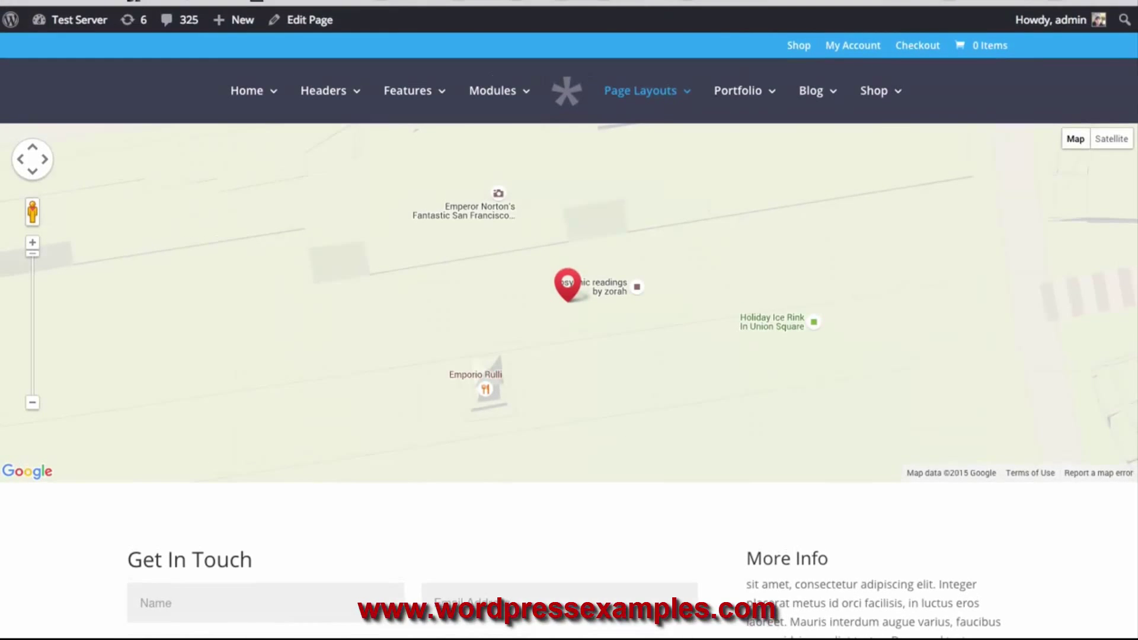
scroll(1117, 264, down, 8)
scroll(1130, 339, up, 8)
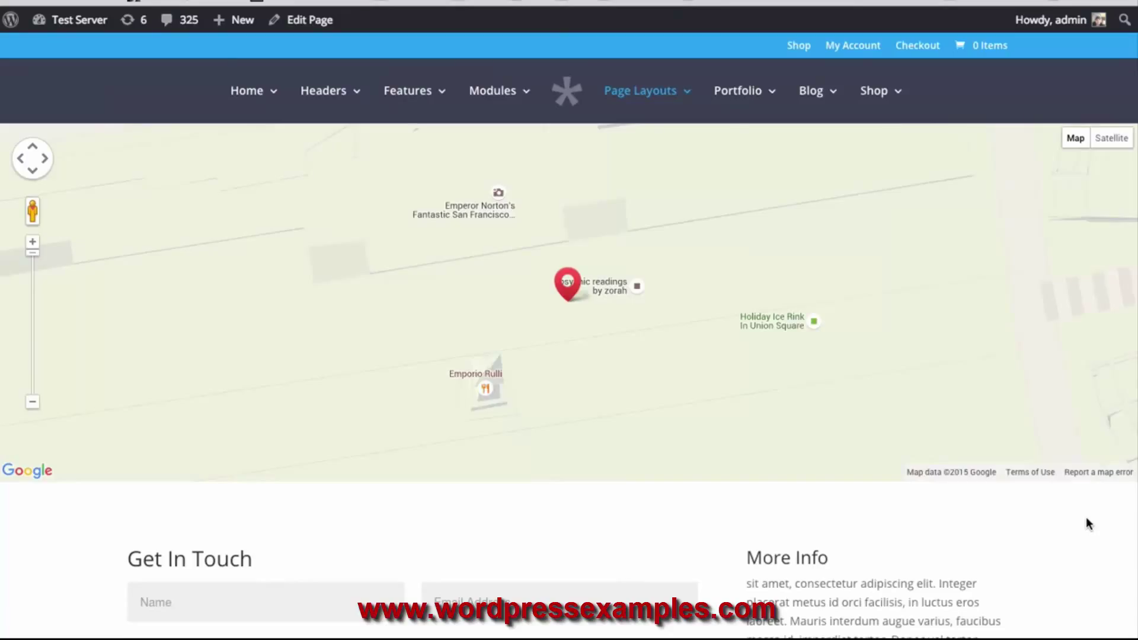
scroll(1086, 518, down, 3)
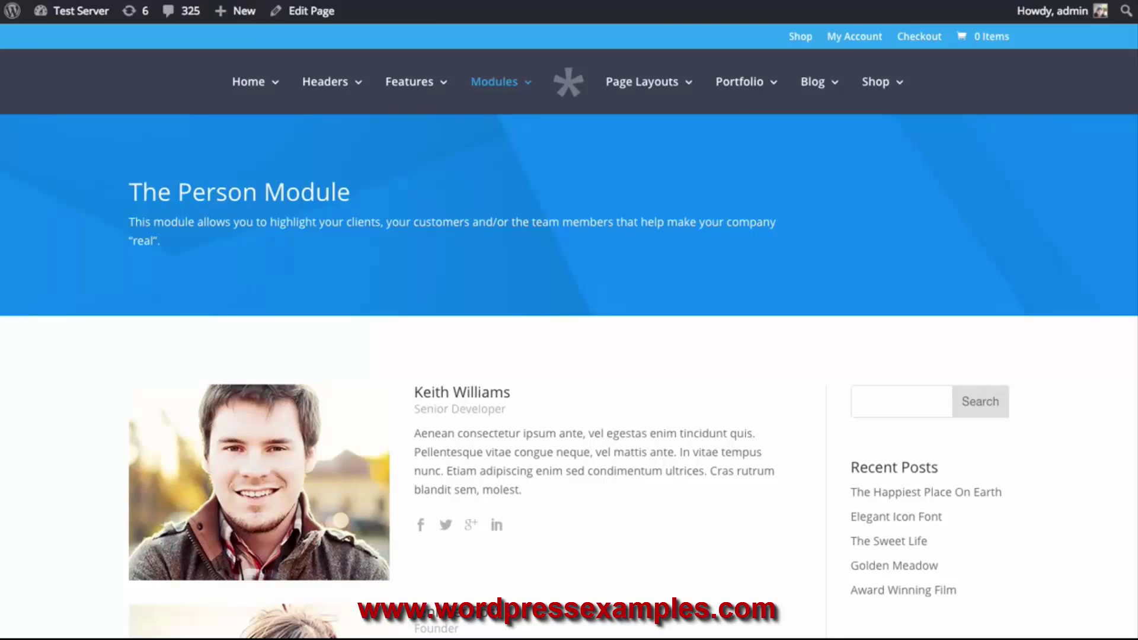
Browse the Person module demo, scroll the About page to The Crew, and edit it
scroll(478, 231, down, 3)
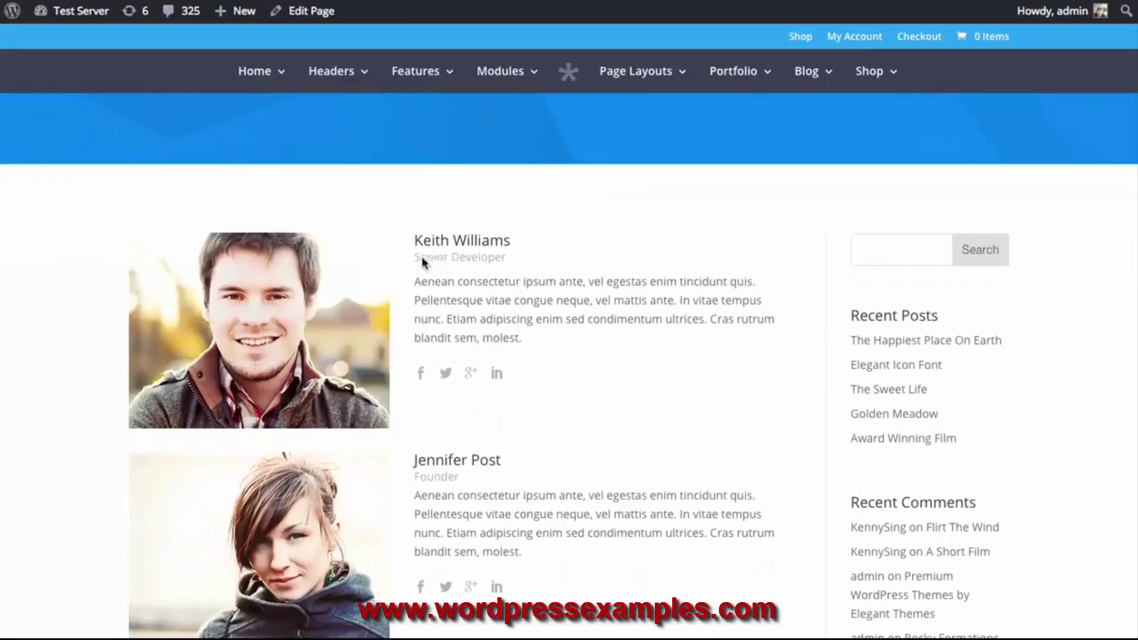
drag(532, 337, 451, 315)
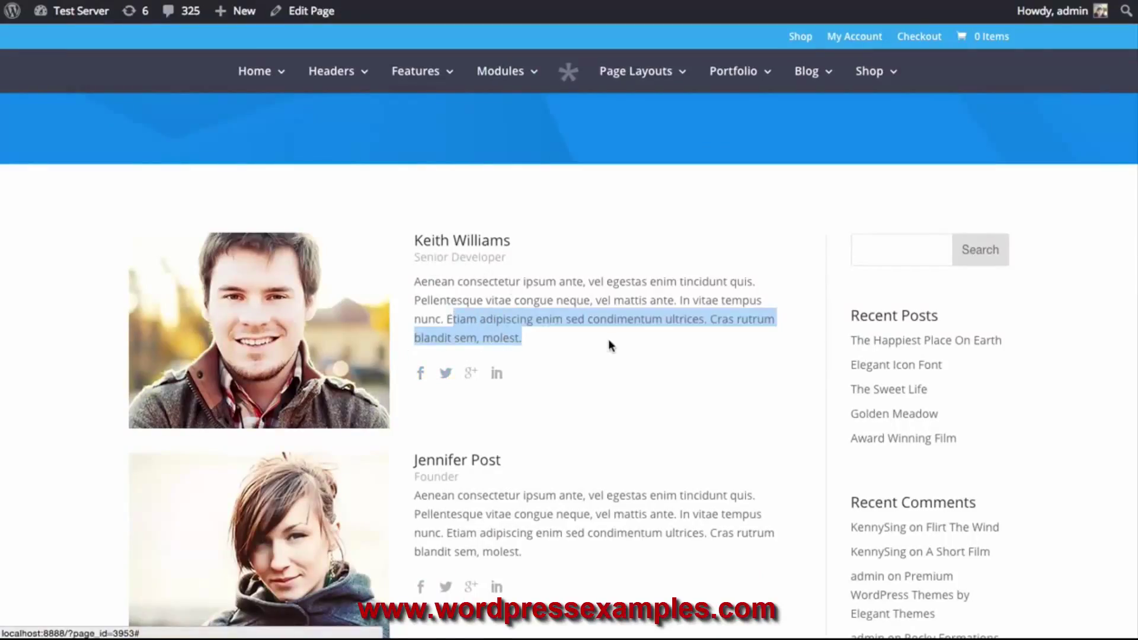
scroll(601, 348, down, 1)
click(685, 330)
scroll(580, 286, down, 5)
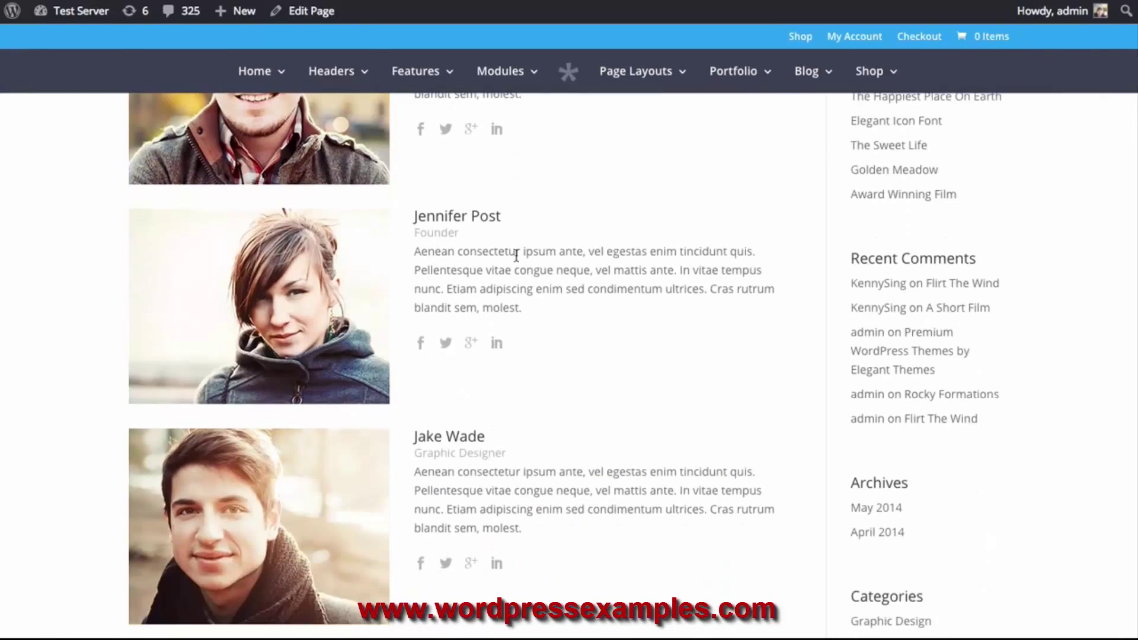
scroll(320, 363, up, 4)
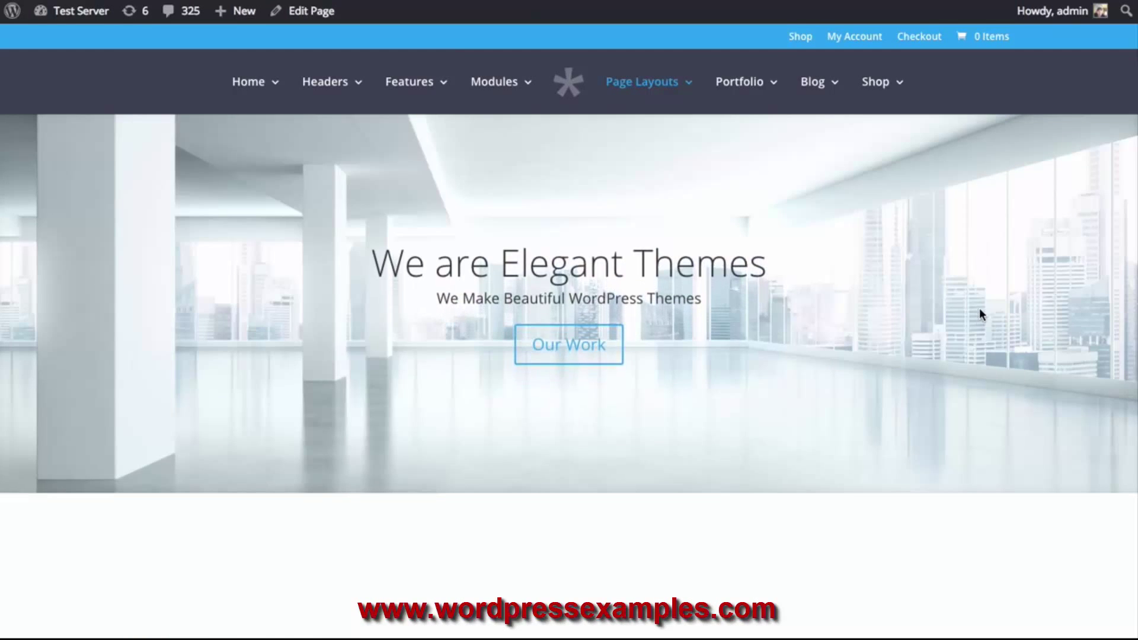
scroll(880, 290, down, 4)
scroll(881, 294, down, 10)
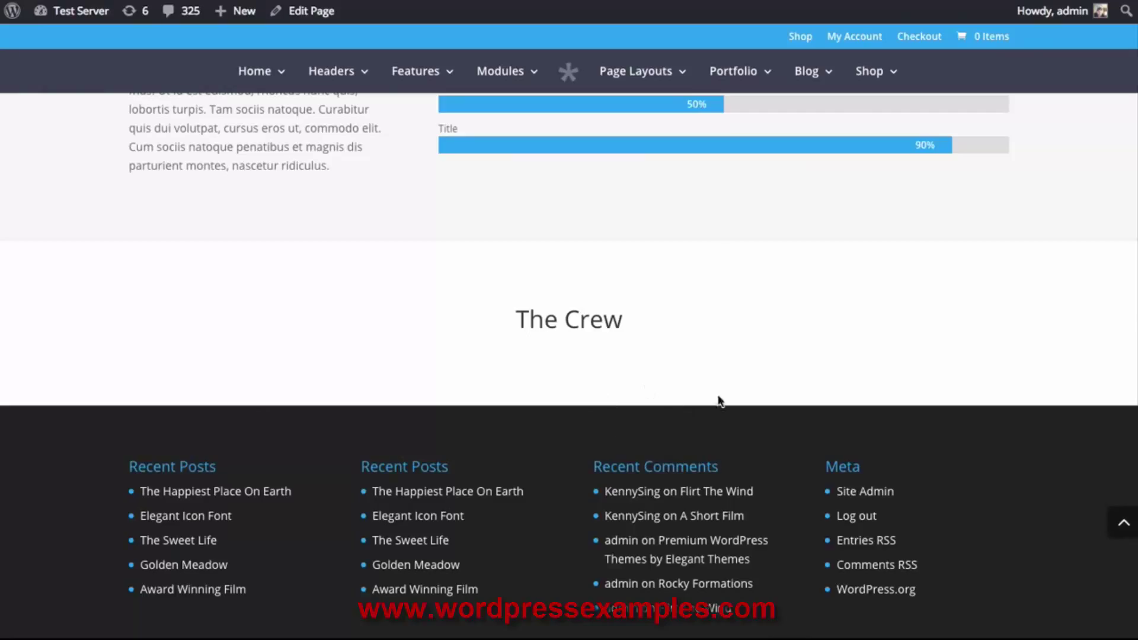
click(305, 10)
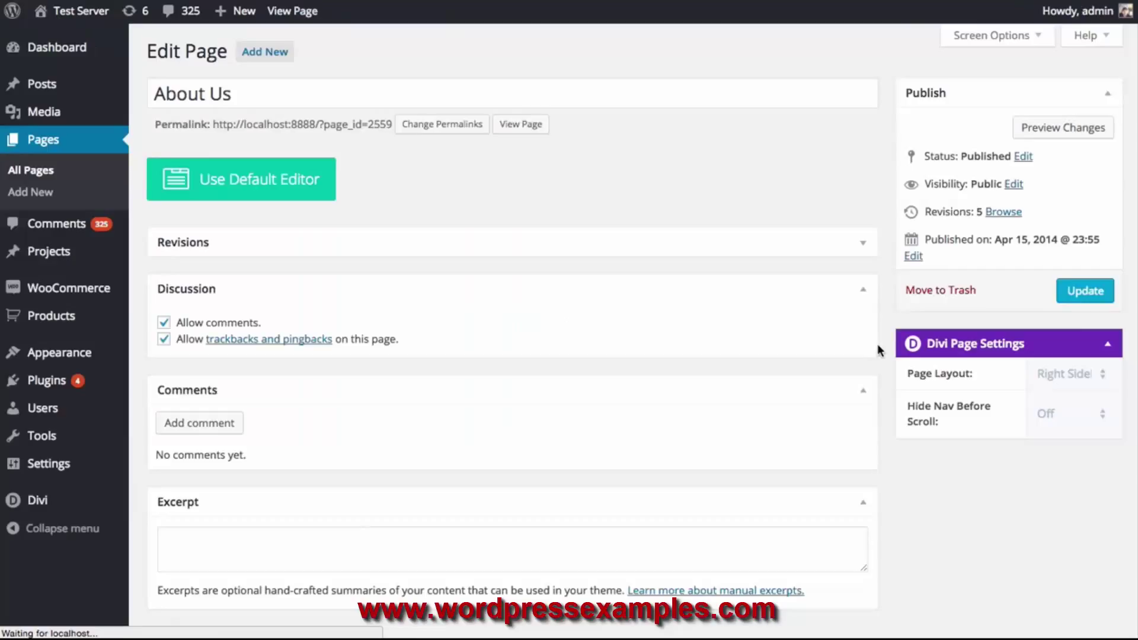
Add a 1/3-1/3-1/3 row to the last About Us section and open its first column's module list
scroll(840, 321, down, 15)
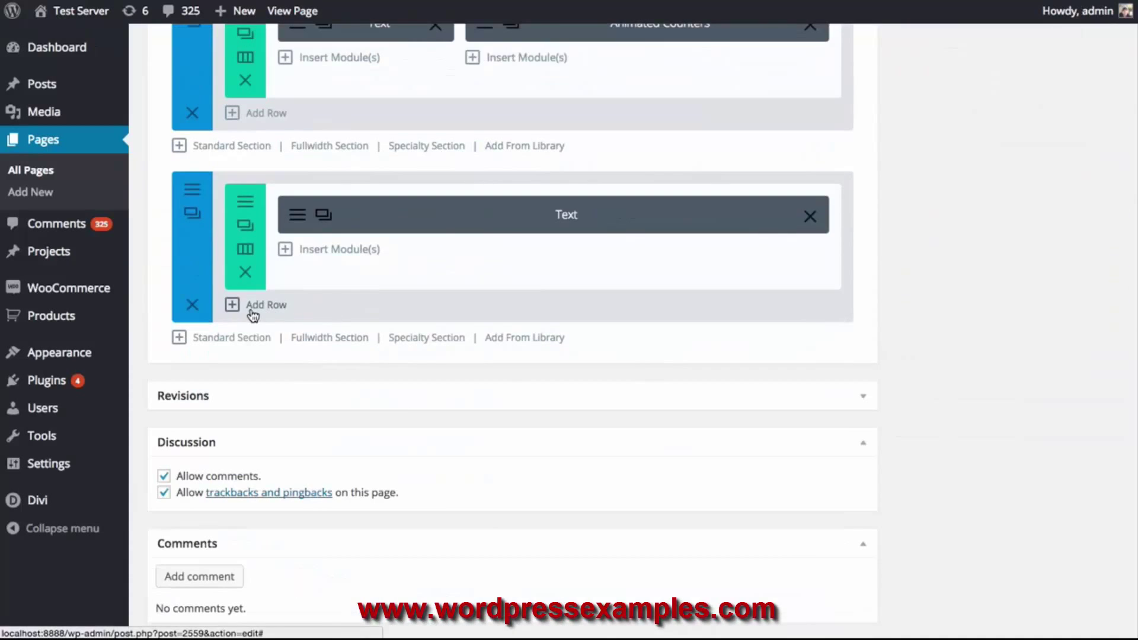
click(253, 314)
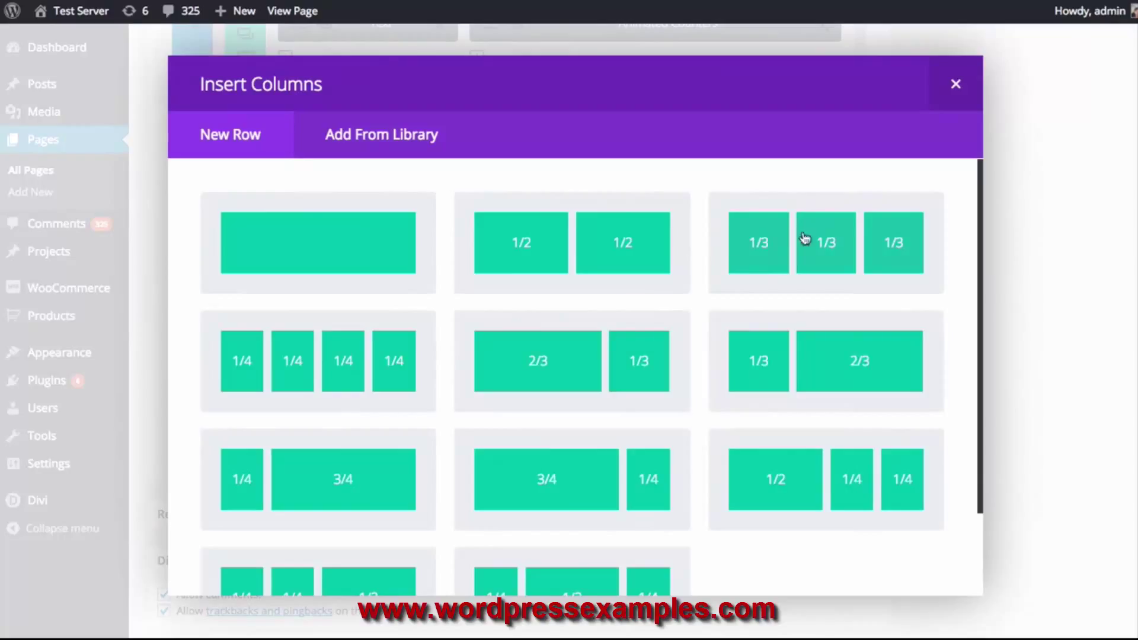
click(818, 257)
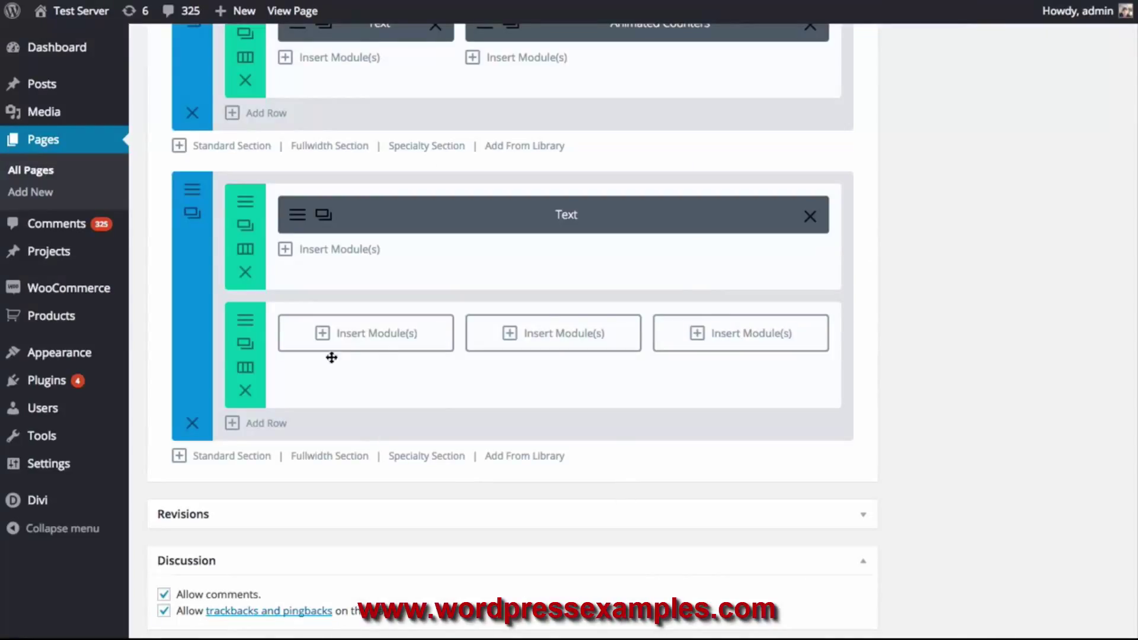
click(390, 342)
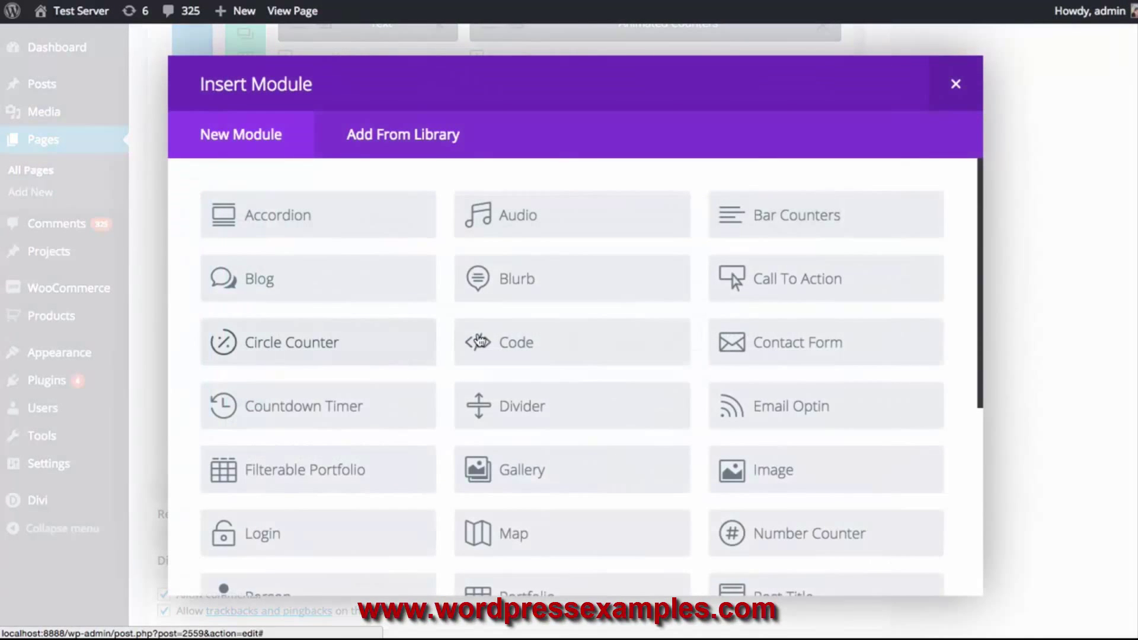
Insert a Person module and review its Advanced Design and Custom CSS tabs before returning to General
scroll(478, 338, down, 3)
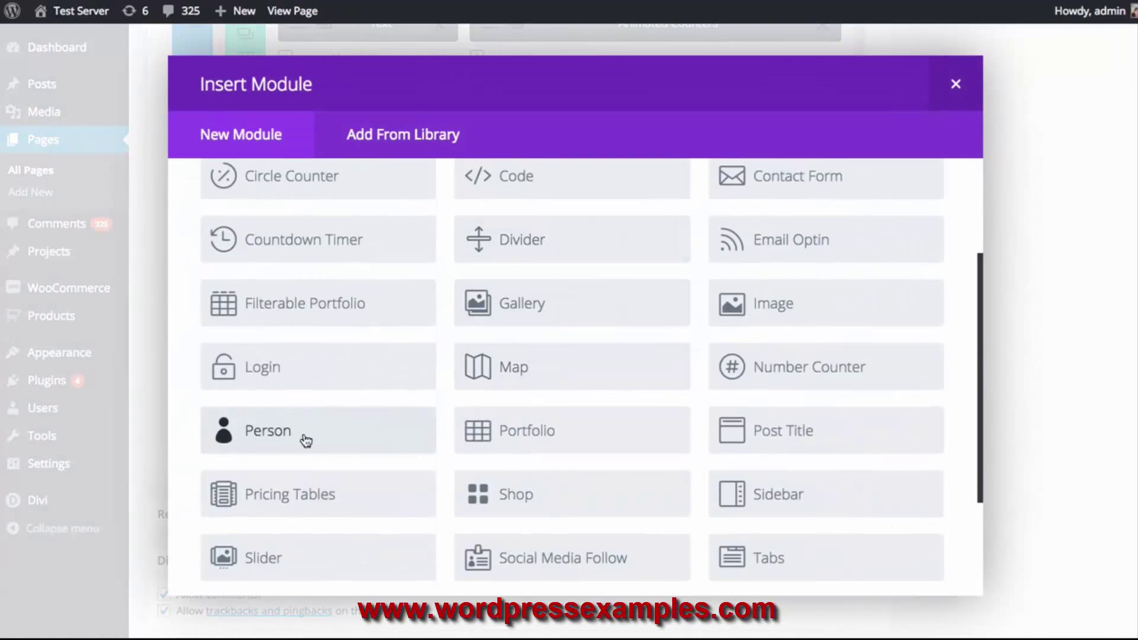
click(303, 441)
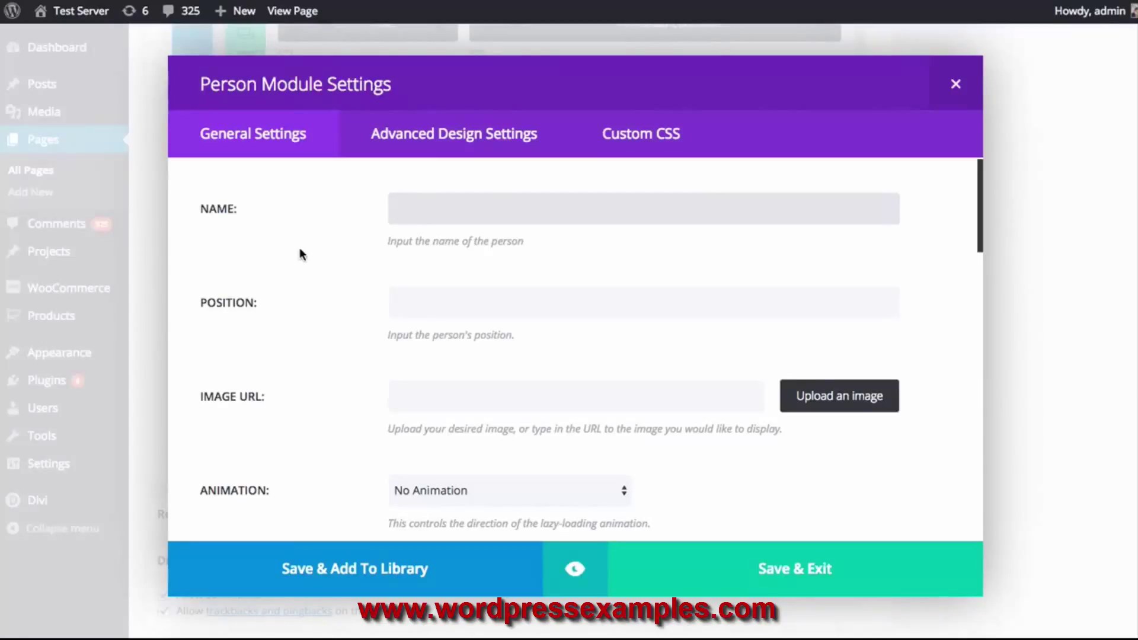
click(451, 135)
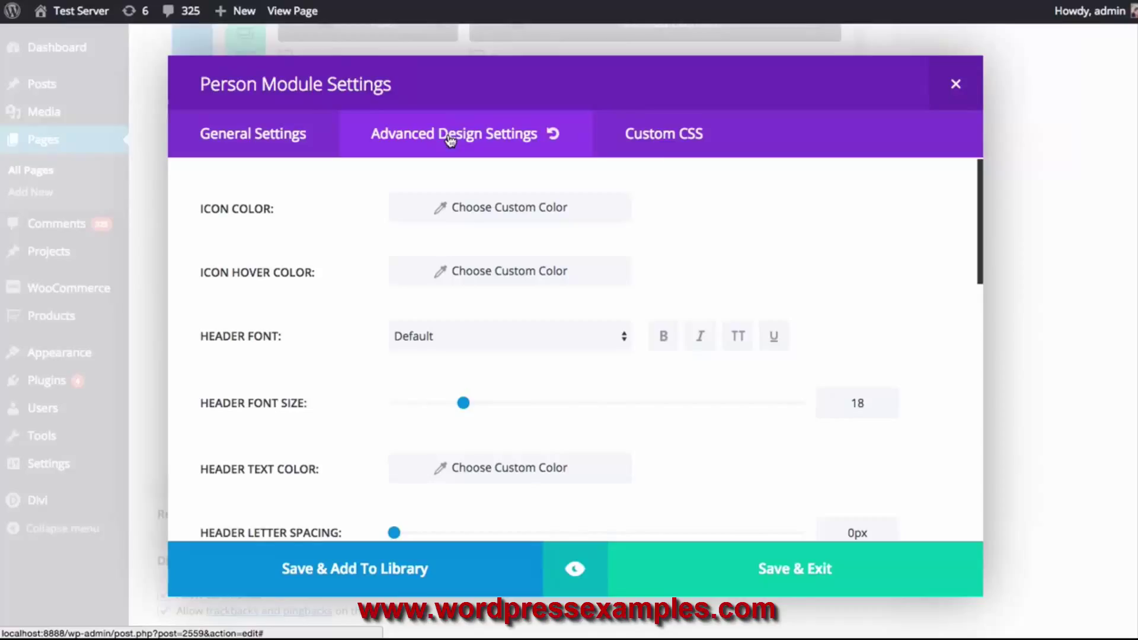
click(668, 142)
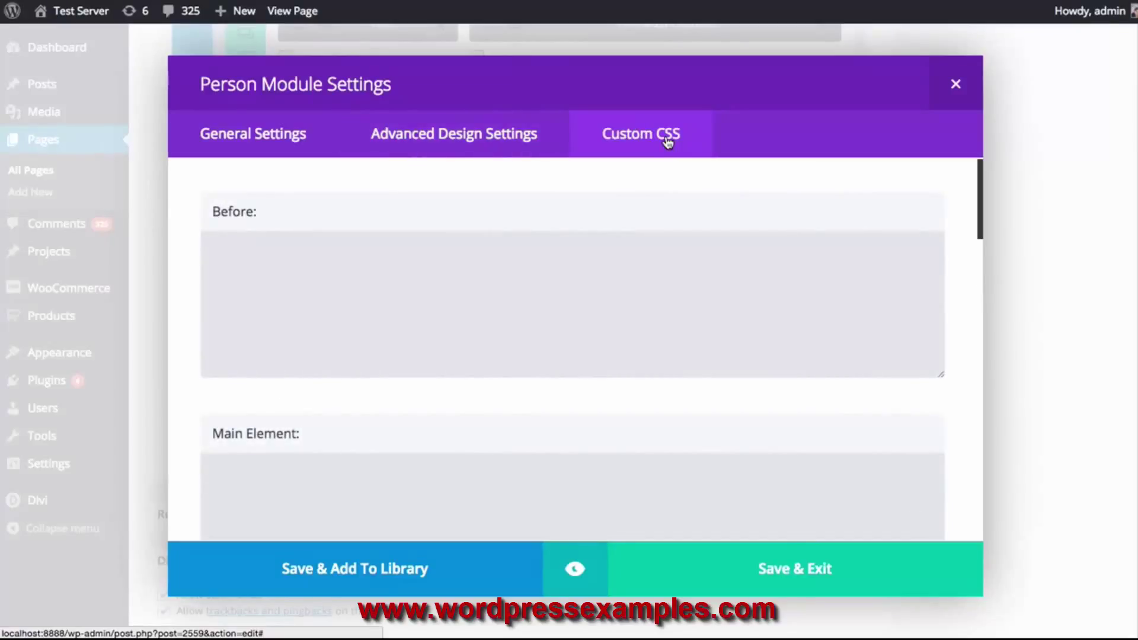
click(356, 287)
scroll(353, 355, down, 2)
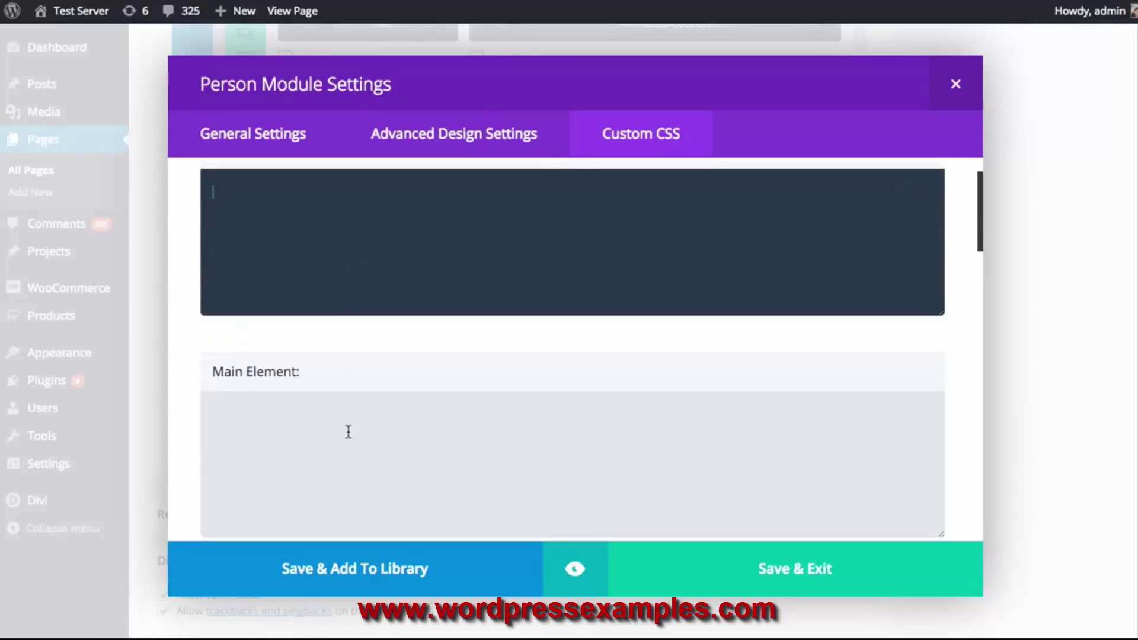
click(352, 424)
scroll(356, 421, up, 2)
click(376, 356)
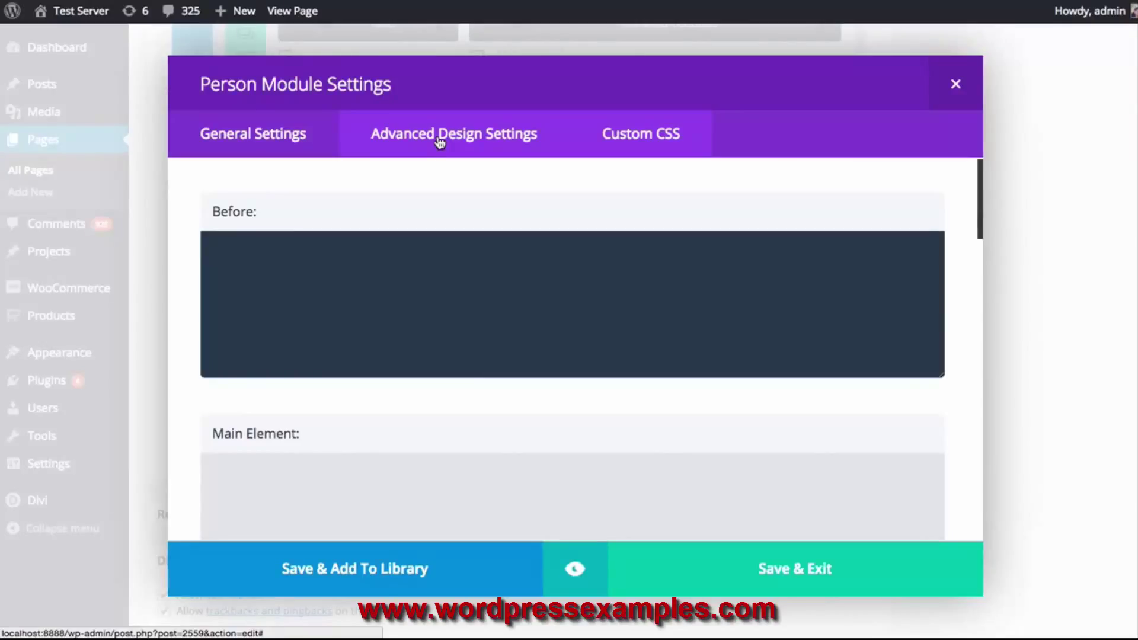
click(254, 143)
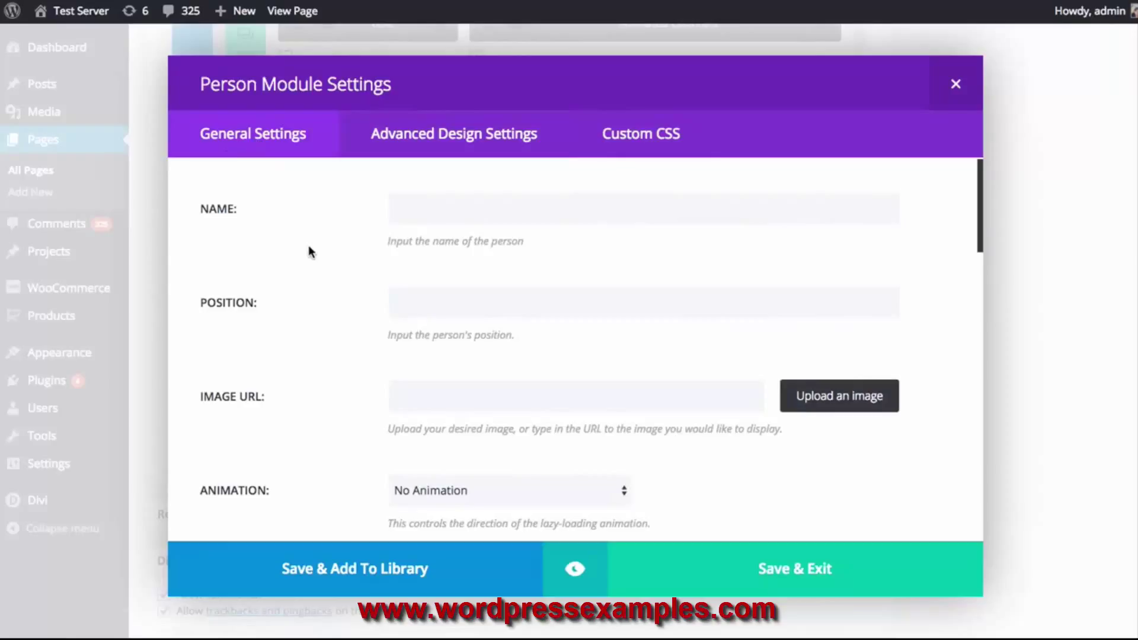
Enter the person's name and the position 'CEO & Founder'
click(434, 210)
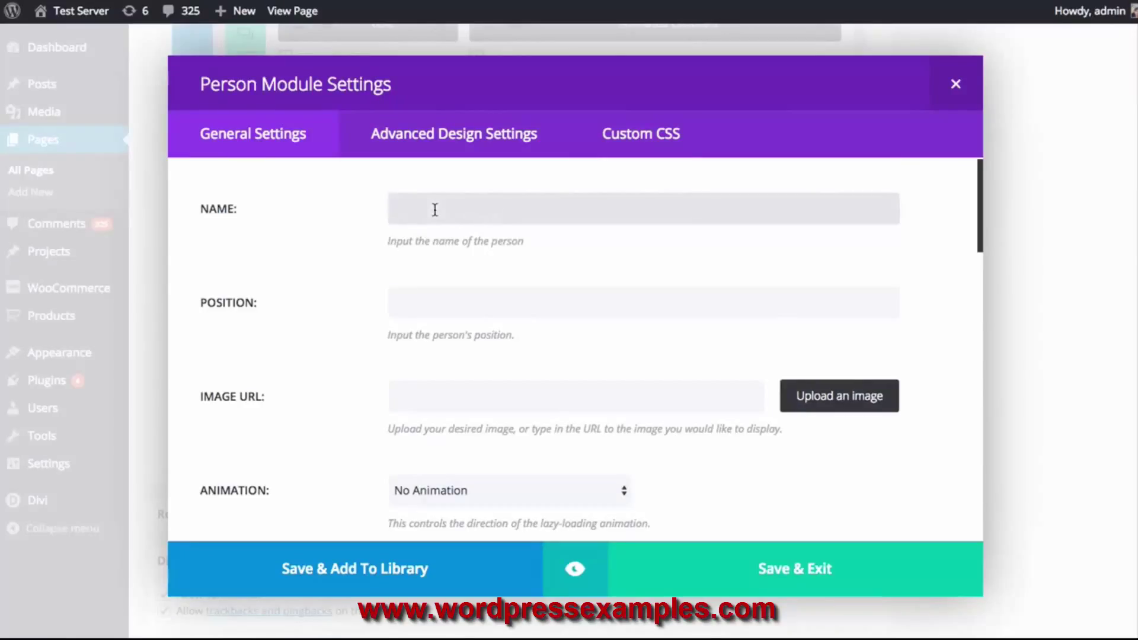
text(Nick Roach)
click(436, 301)
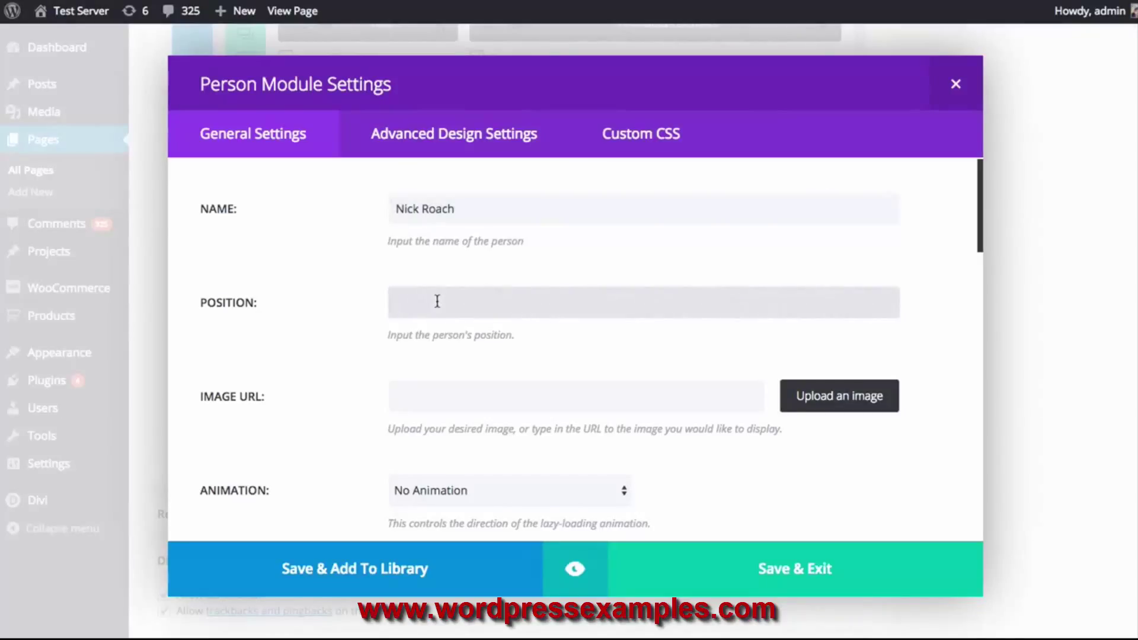
text(CEO & Founder)
Set the first team-member portrait from the media library as the person's image
click(820, 410)
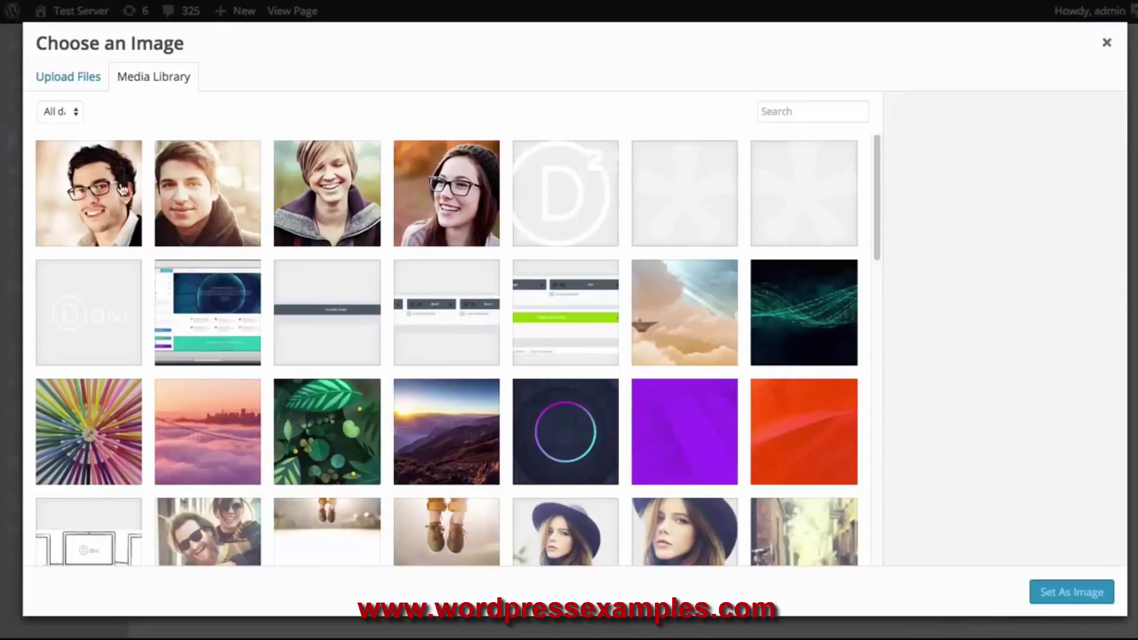
click(119, 187)
click(1103, 602)
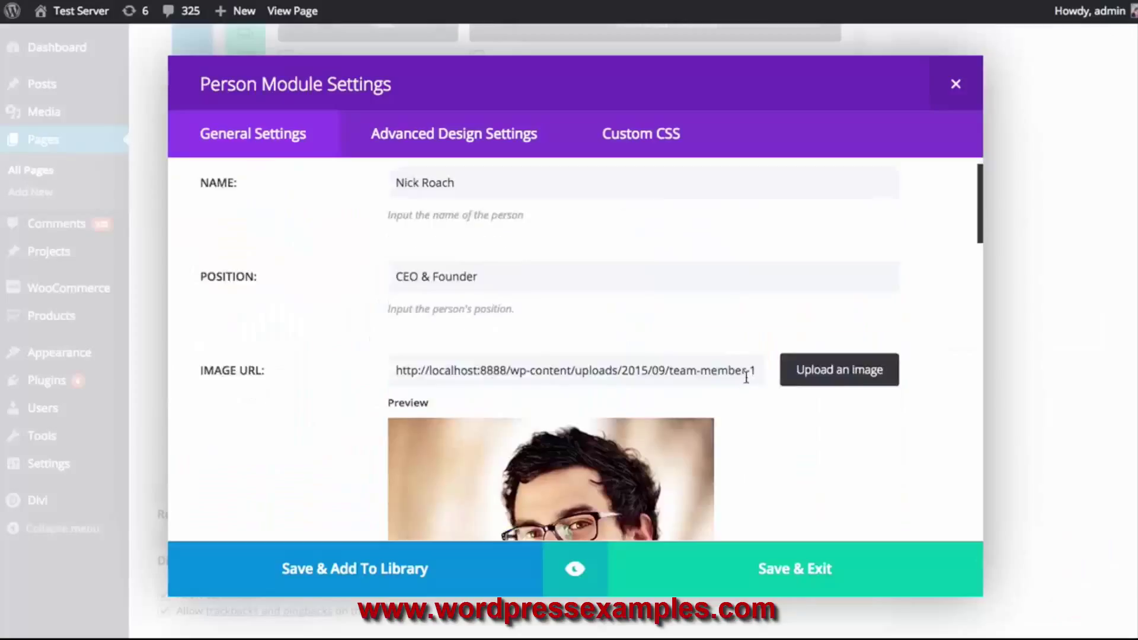
scroll(756, 373, down, 5)
scroll(777, 377, down, 2)
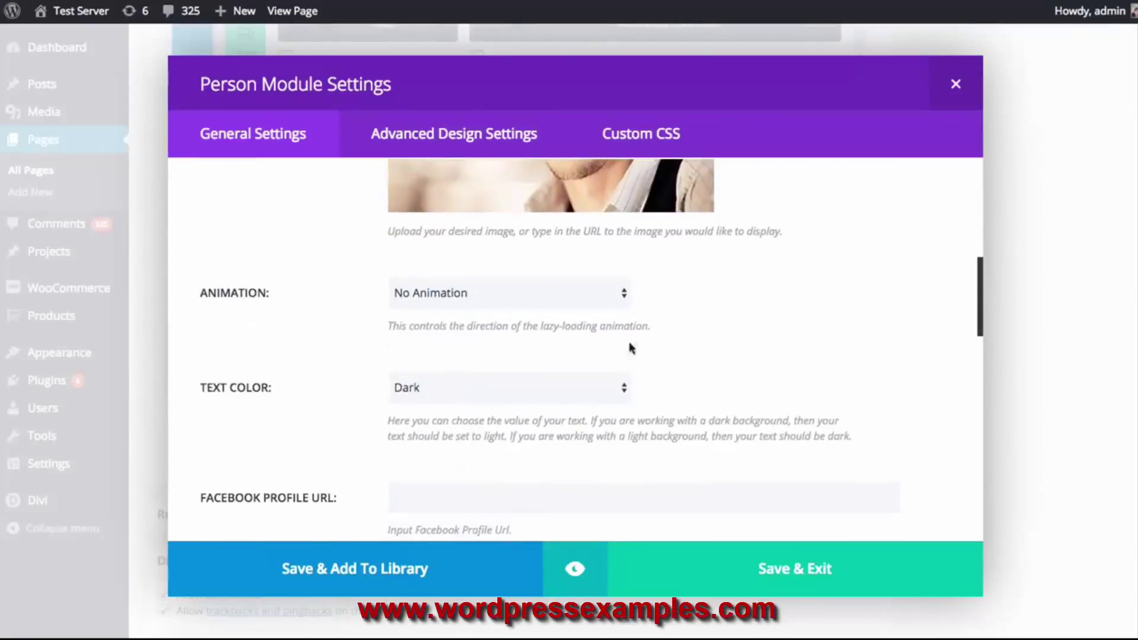
Set the entrance animation to Left To Right and keep the text colour Dark
click(434, 293)
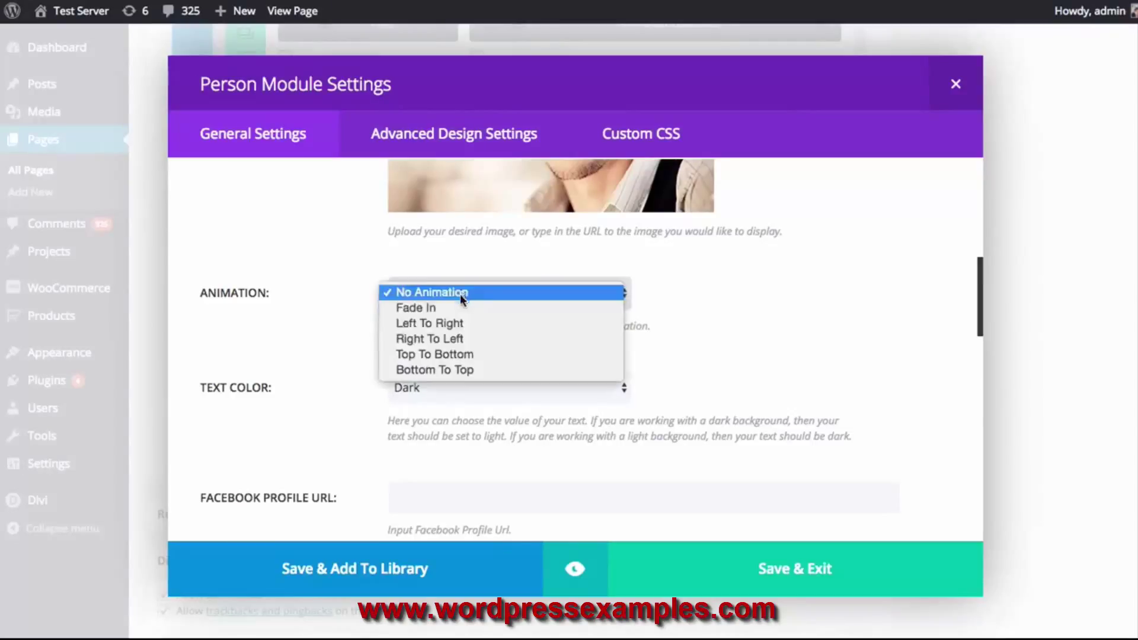
click(467, 323)
scroll(833, 318, down, 2)
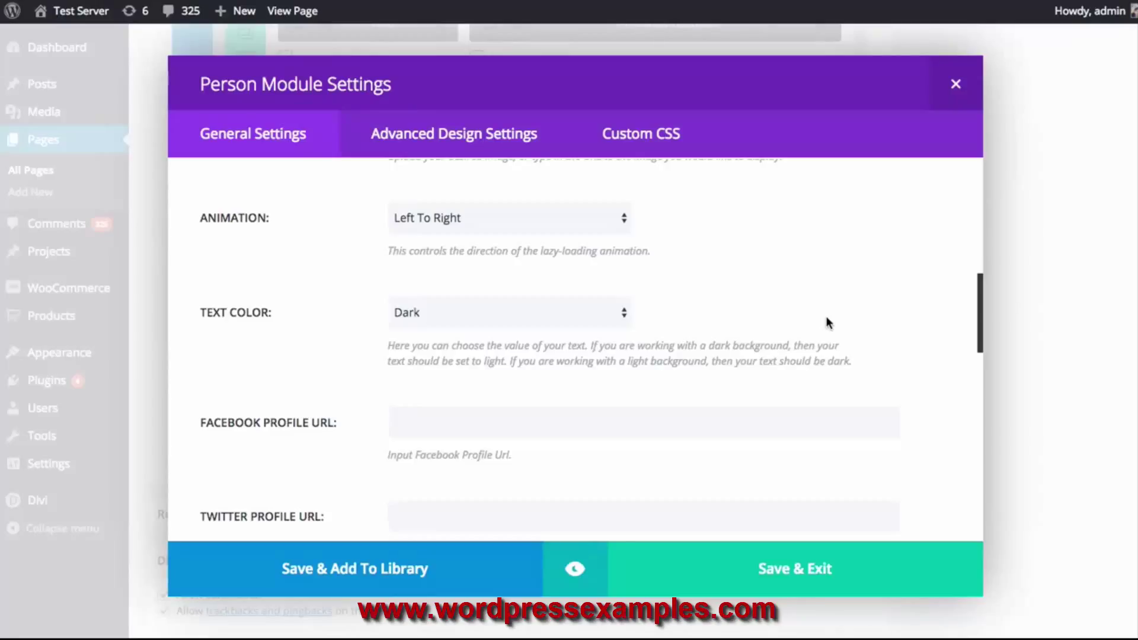
click(479, 311)
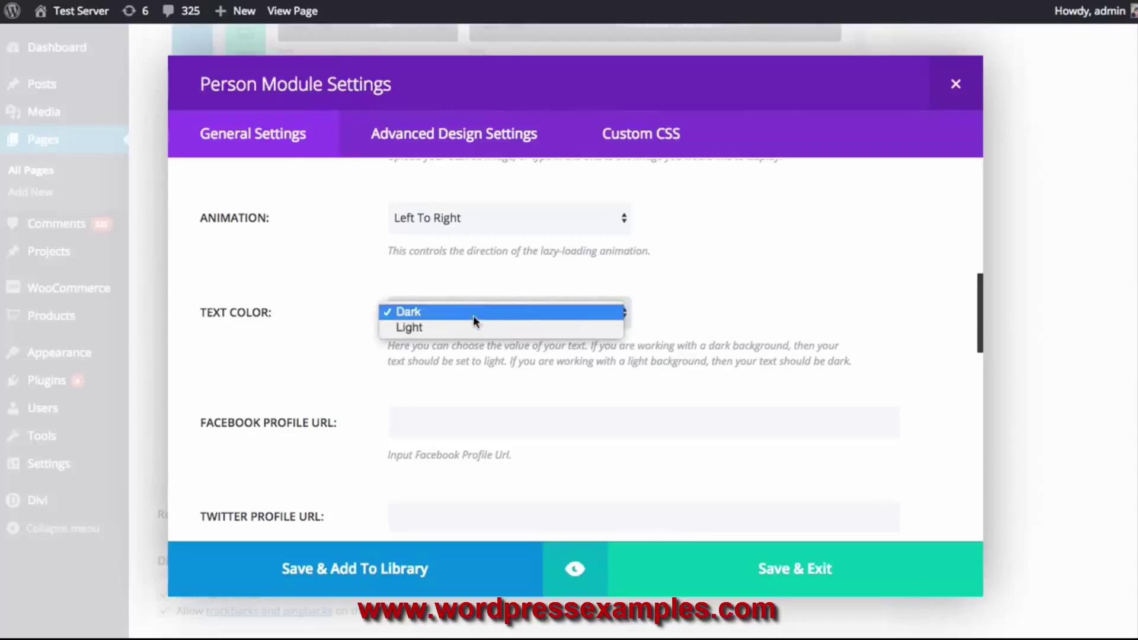
click(809, 311)
scroll(812, 299, down, 3)
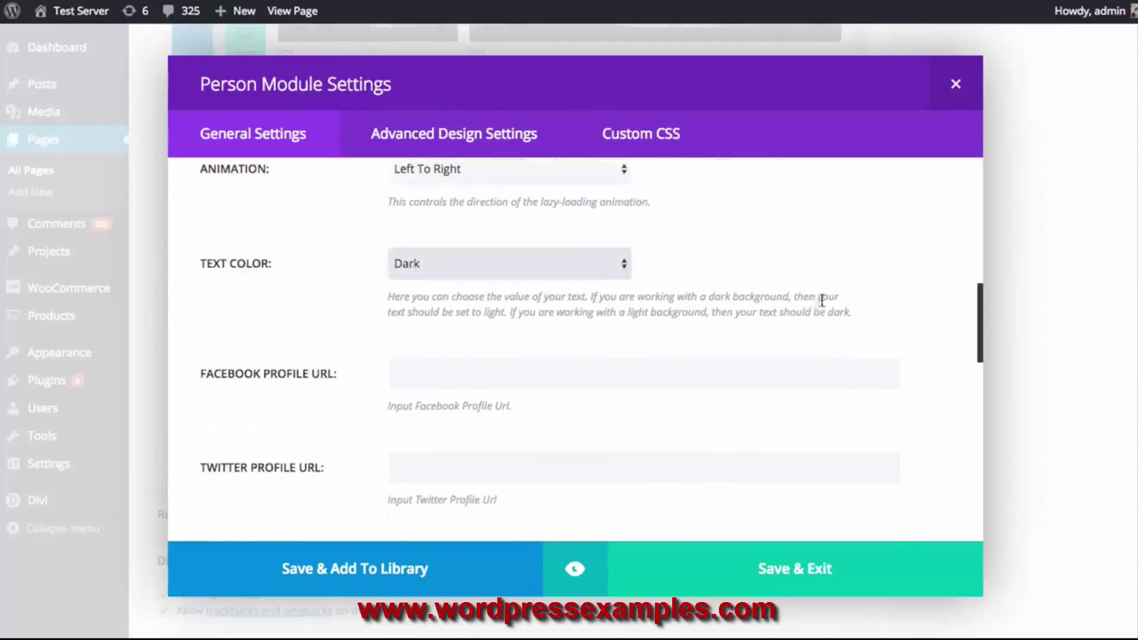
click(473, 267)
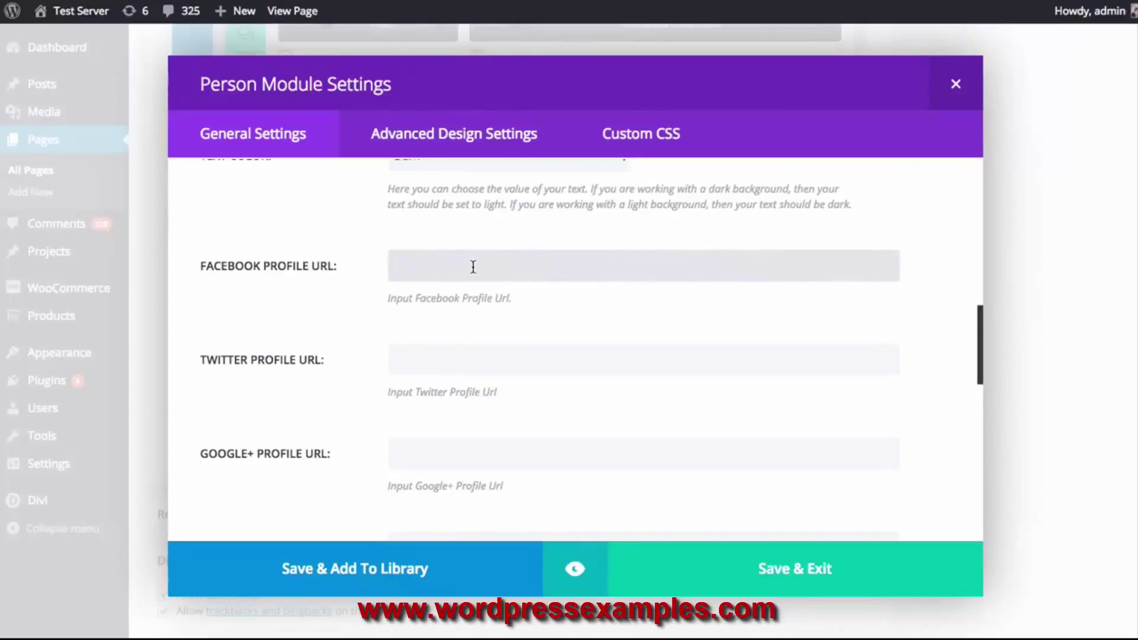
scroll(473, 267, down, 1)
scroll(473, 272, down, 3)
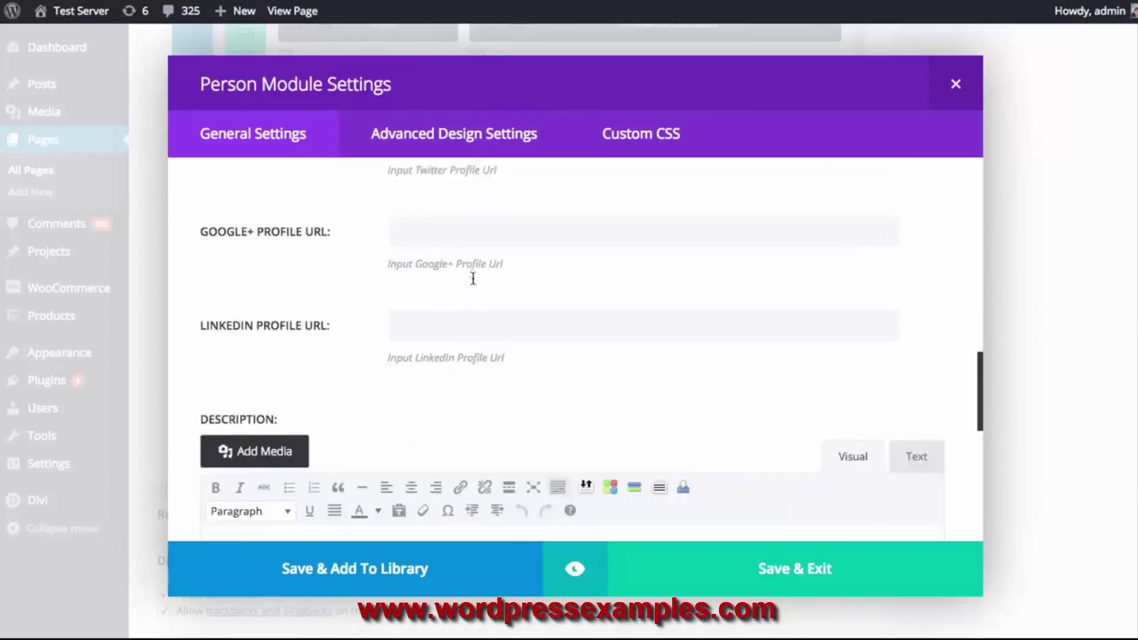
scroll(477, 315, up, 6)
scroll(474, 343, down, 4)
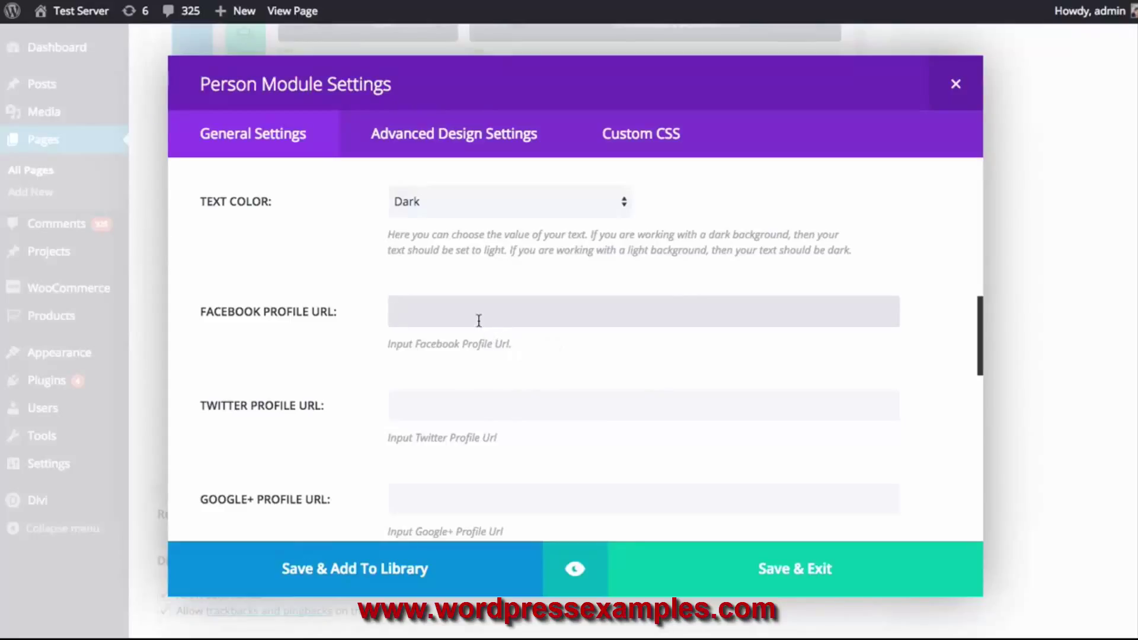
text(http://www.facebook.com/)
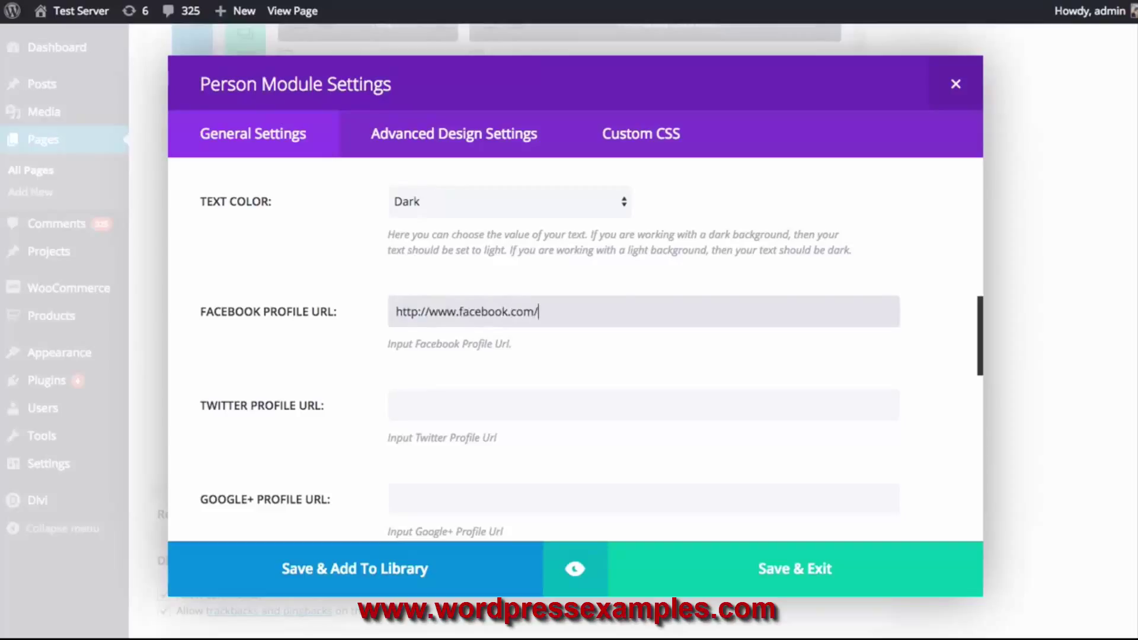
text(elegantthemes)
Paste a lorem ipsum description and preview the Person module
scroll(483, 362, down, 7)
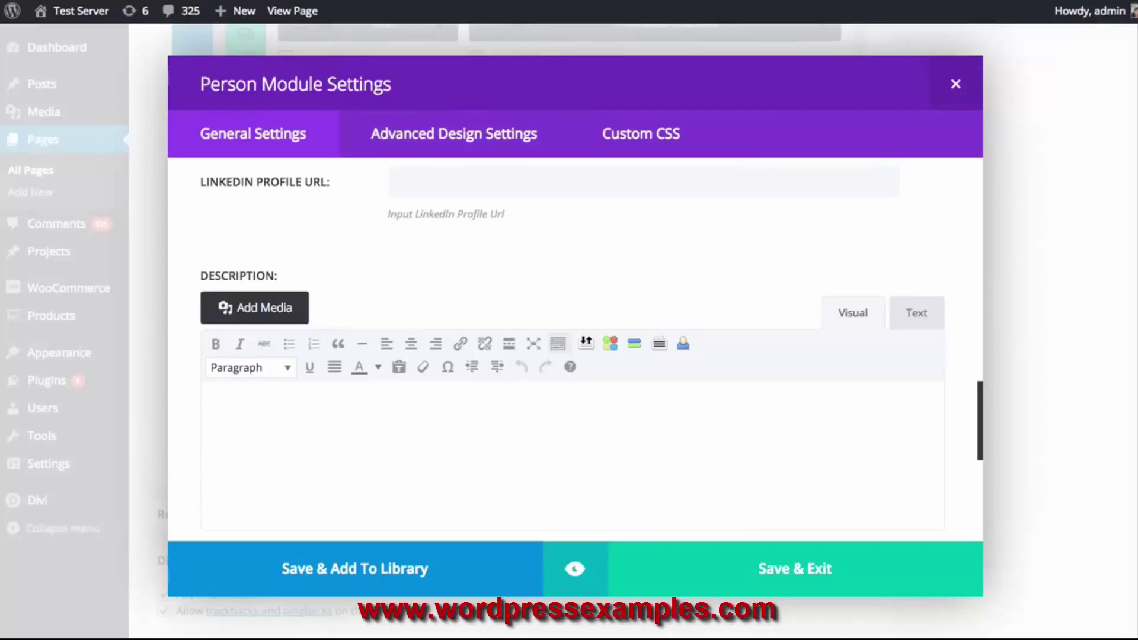
click(550, 413)
text(Pellentesque habitant morbi tristique senectus et netus et malesuada fames ac turpis egestas. Vivamus quis sapien dui. Vestibulum luctus, erat eget vulputate convallis, augue magna tempor quam, eget blandit urna dui in sapien.)
scroll(656, 429, down, 5)
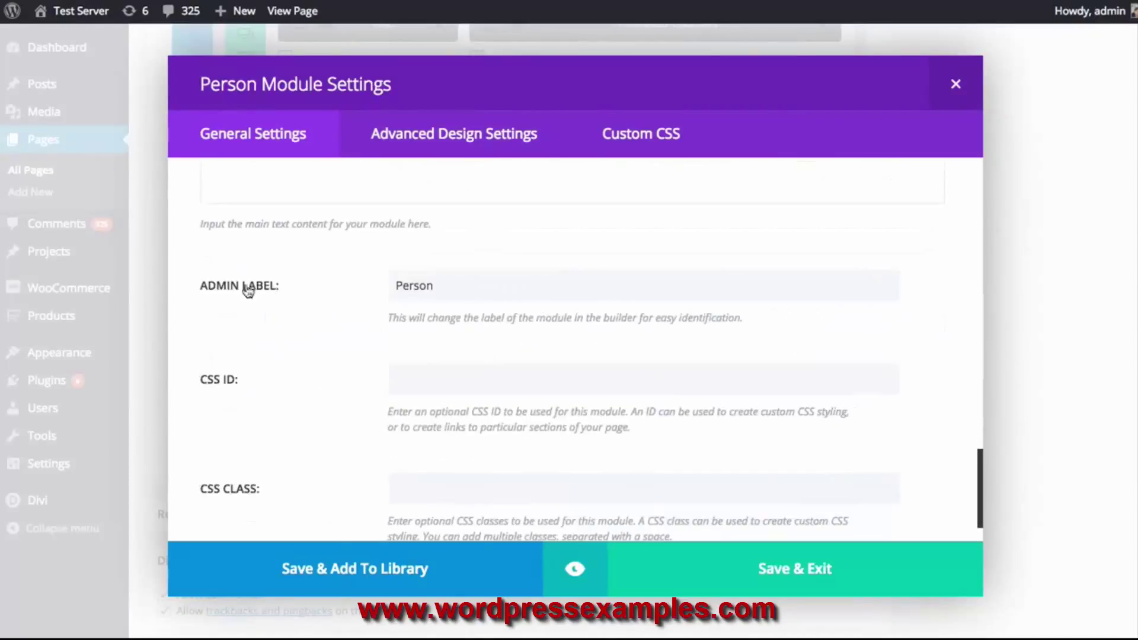
scroll(266, 403, down, 1)
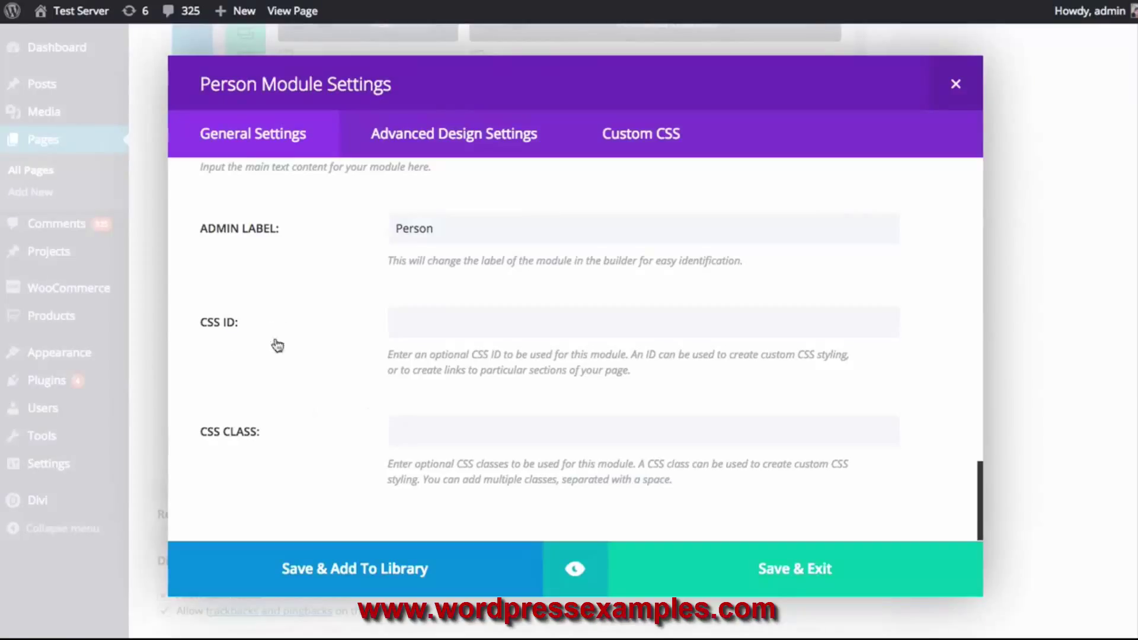
click(574, 566)
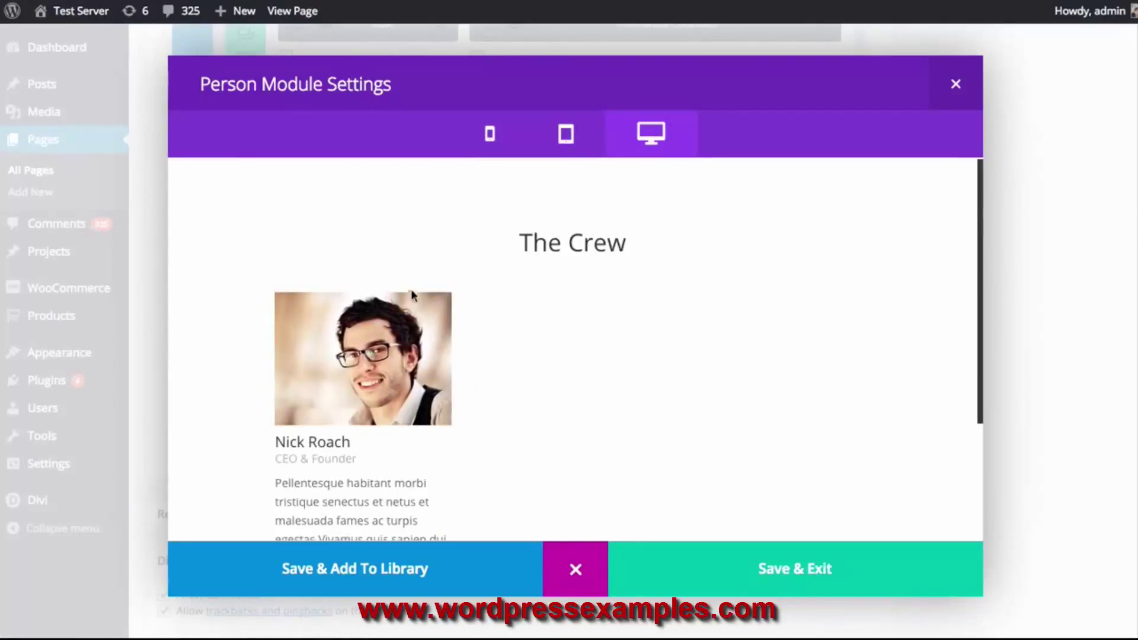
Check the Person card at tablet, phone and desktop widths, then save and close its settings
scroll(404, 296, down, 3)
scroll(552, 300, up, 1)
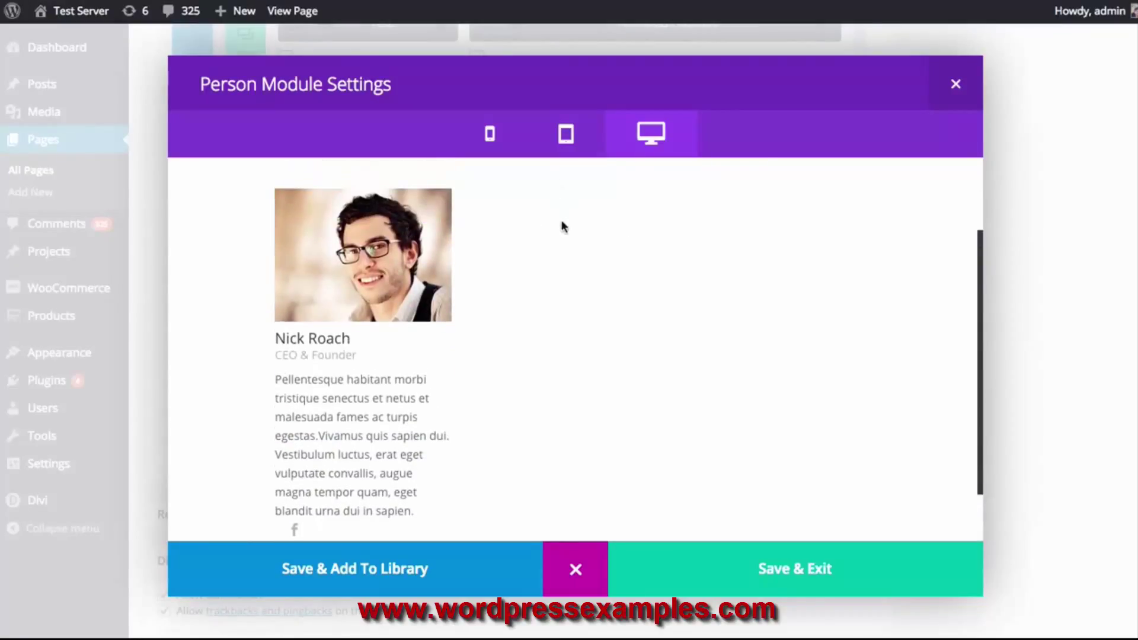
click(566, 134)
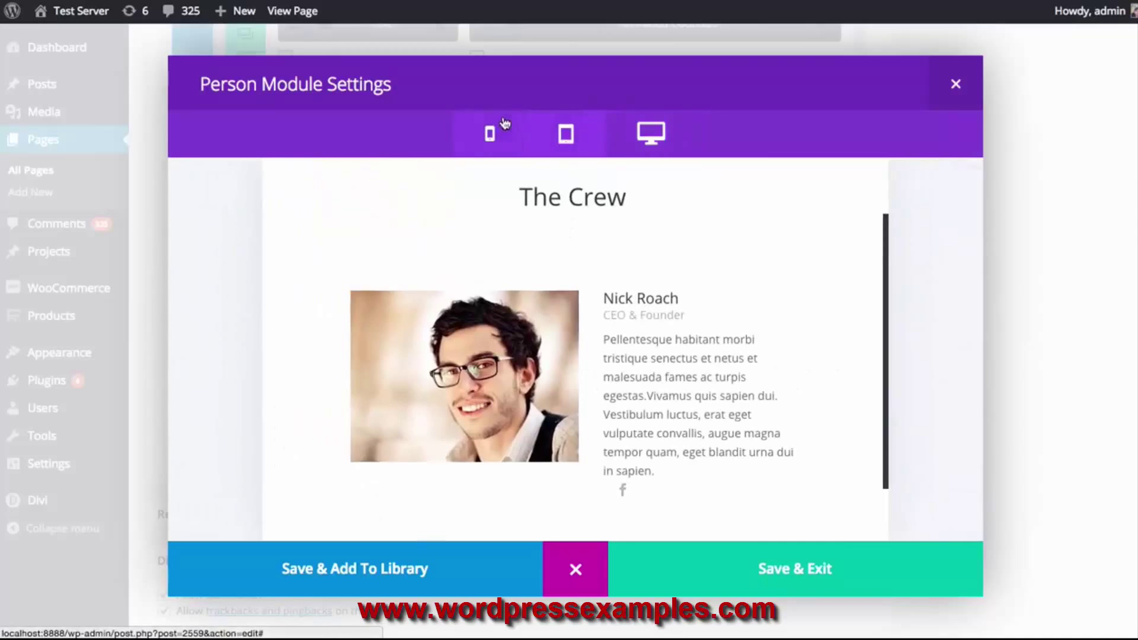
click(491, 133)
click(562, 136)
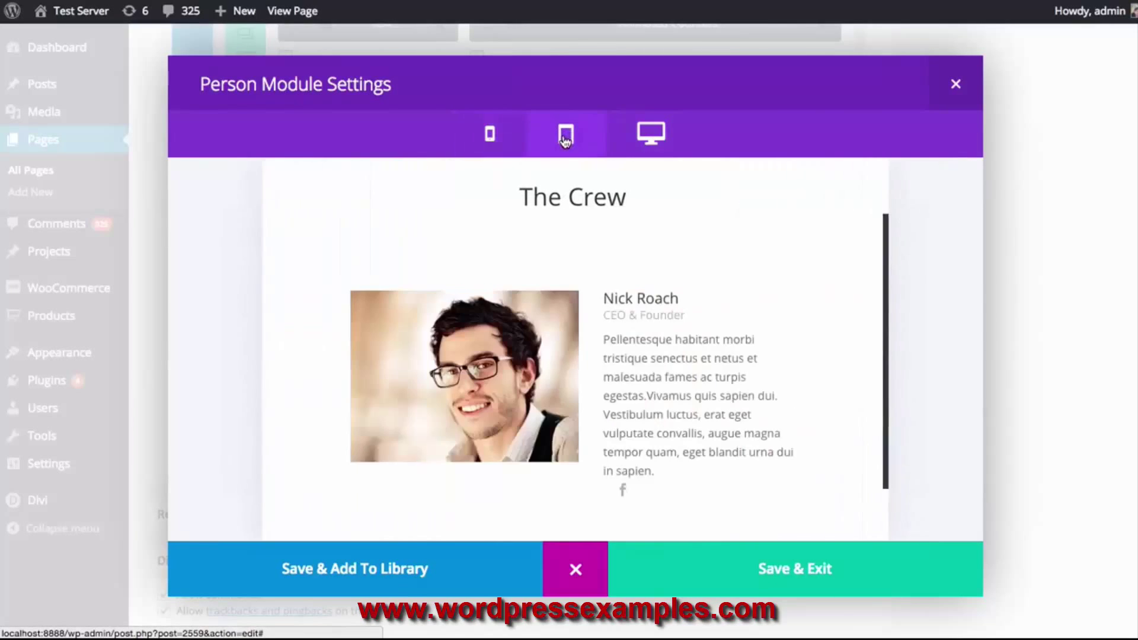
click(682, 139)
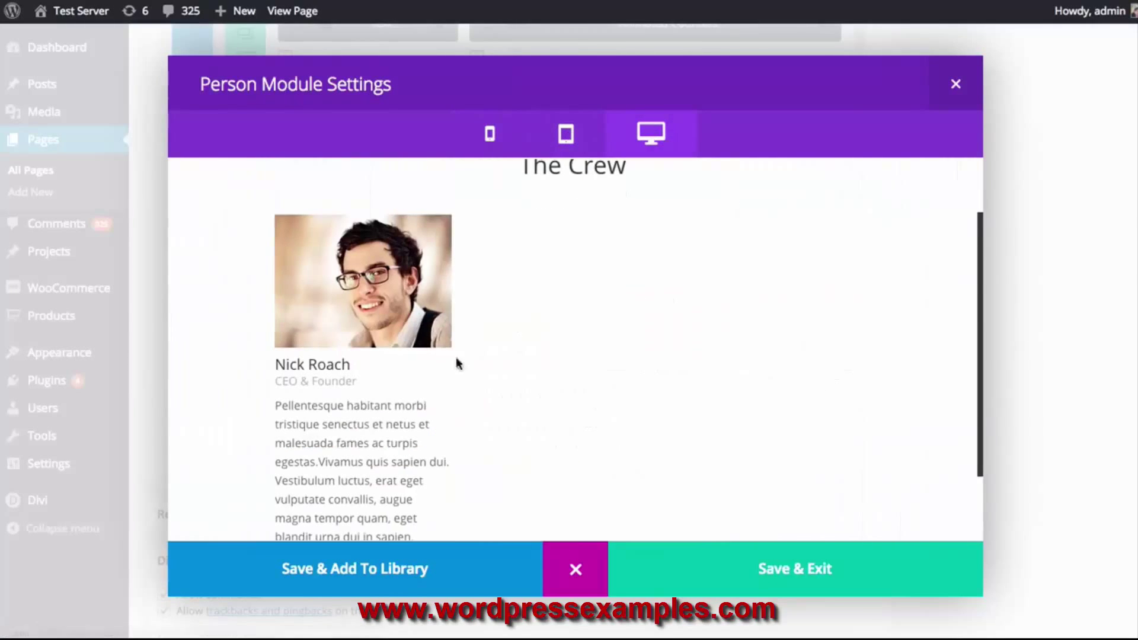
click(735, 589)
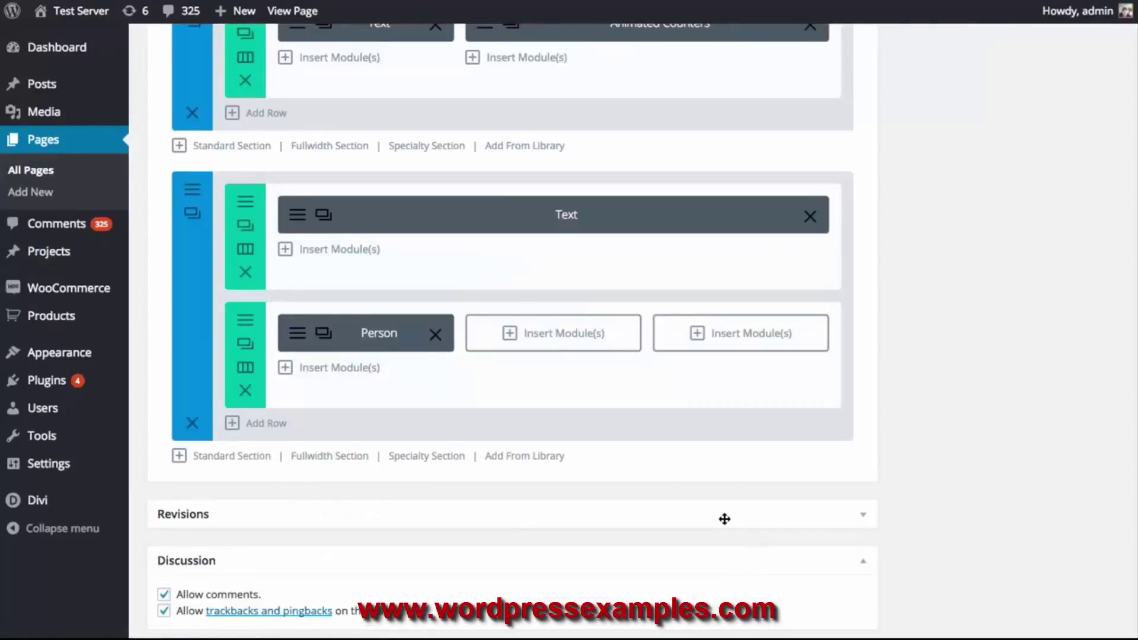
Duplicate the Person module twice and move the copies into the middle and right columns
click(323, 332)
click(323, 332)
drag(345, 371, 734, 333)
Give the middle Person module the team-member-3 photo
click(484, 329)
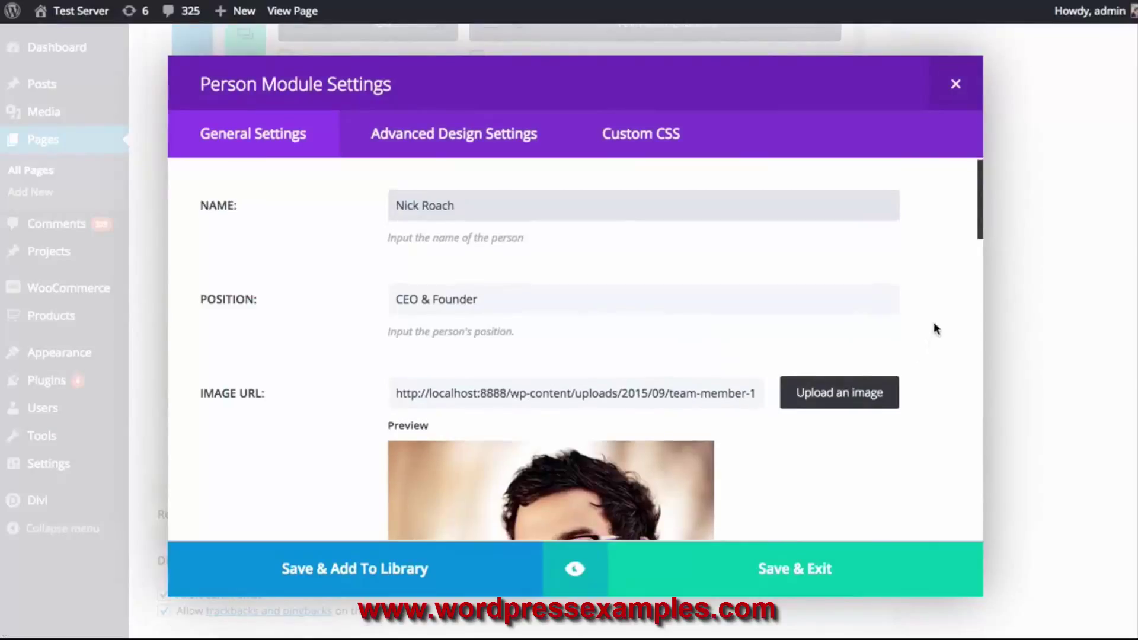
scroll(932, 336, down, 2)
click(867, 346)
click(368, 211)
click(1071, 592)
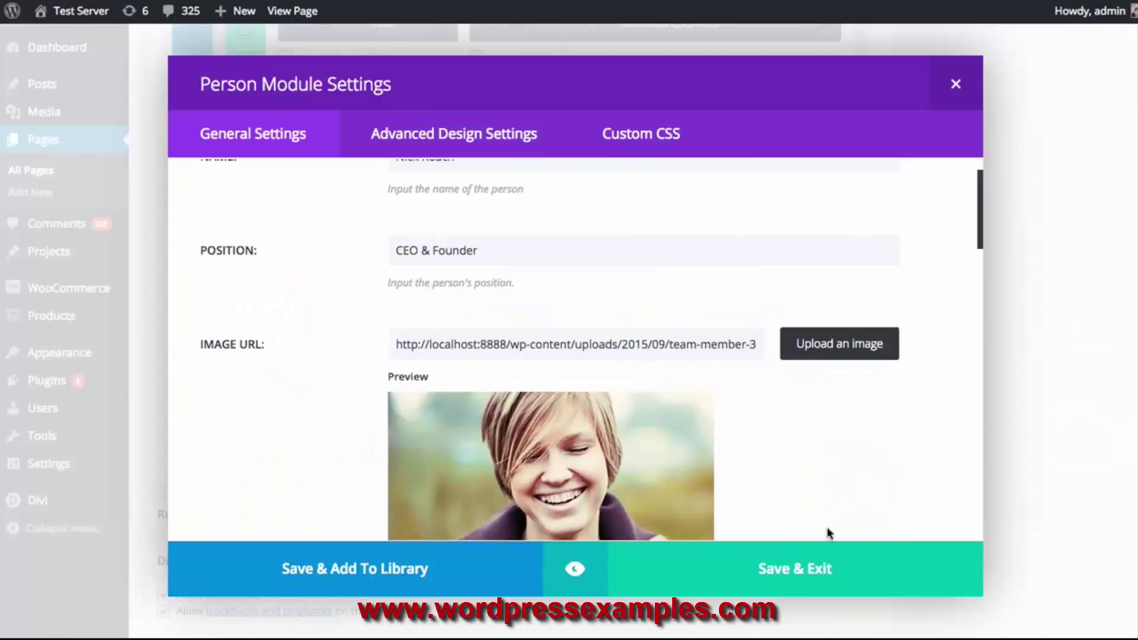
click(788, 570)
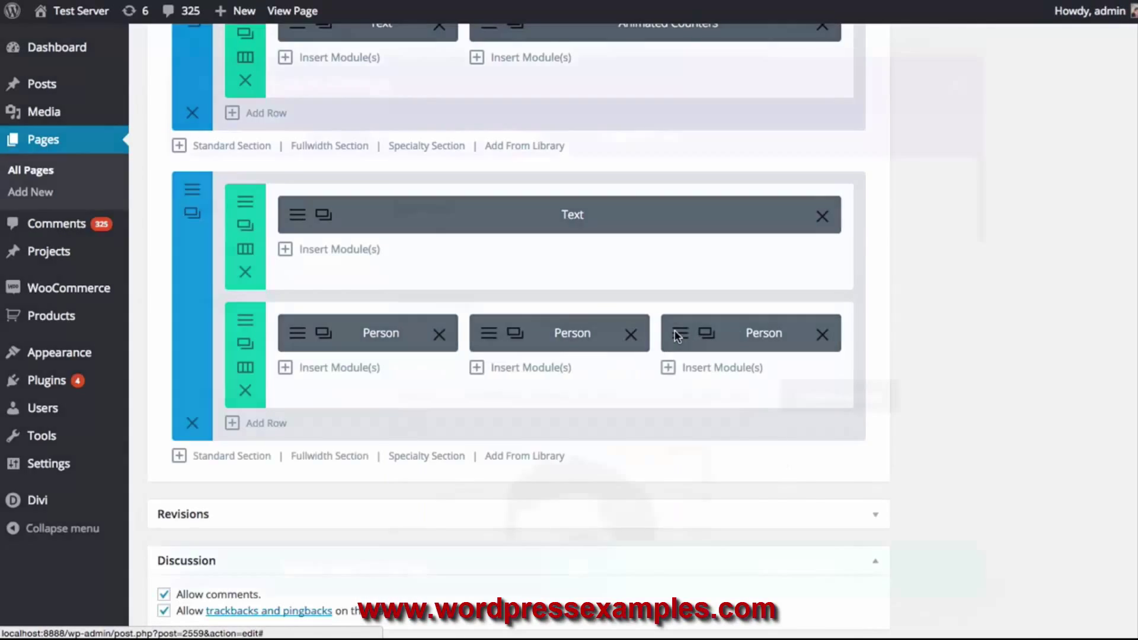
Give the third Person module the photo of the woman in a beanie
click(674, 332)
click(788, 392)
click(450, 217)
click(1071, 592)
Preview the three-person crew row, then save and close the settings
click(564, 585)
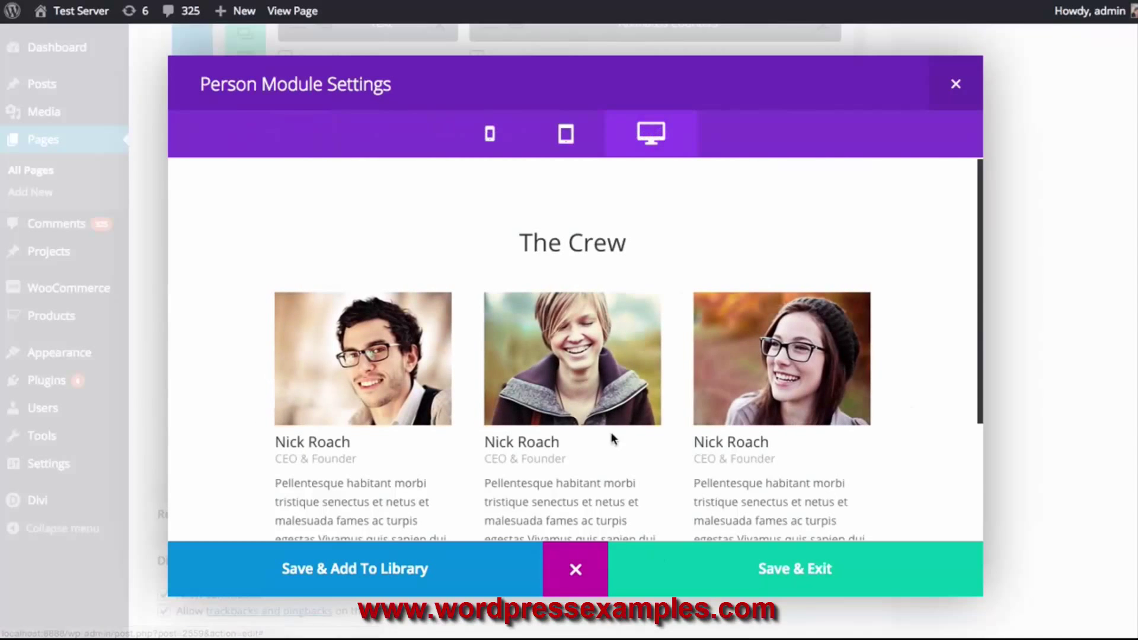
scroll(366, 375, down, 3)
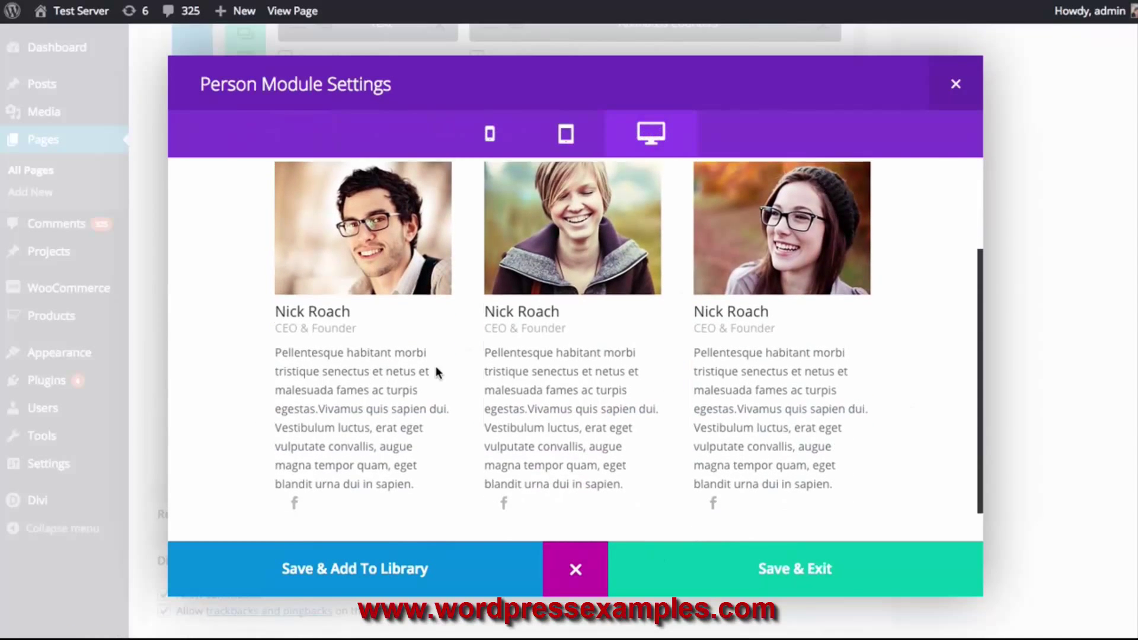
scroll(532, 349, up, 1)
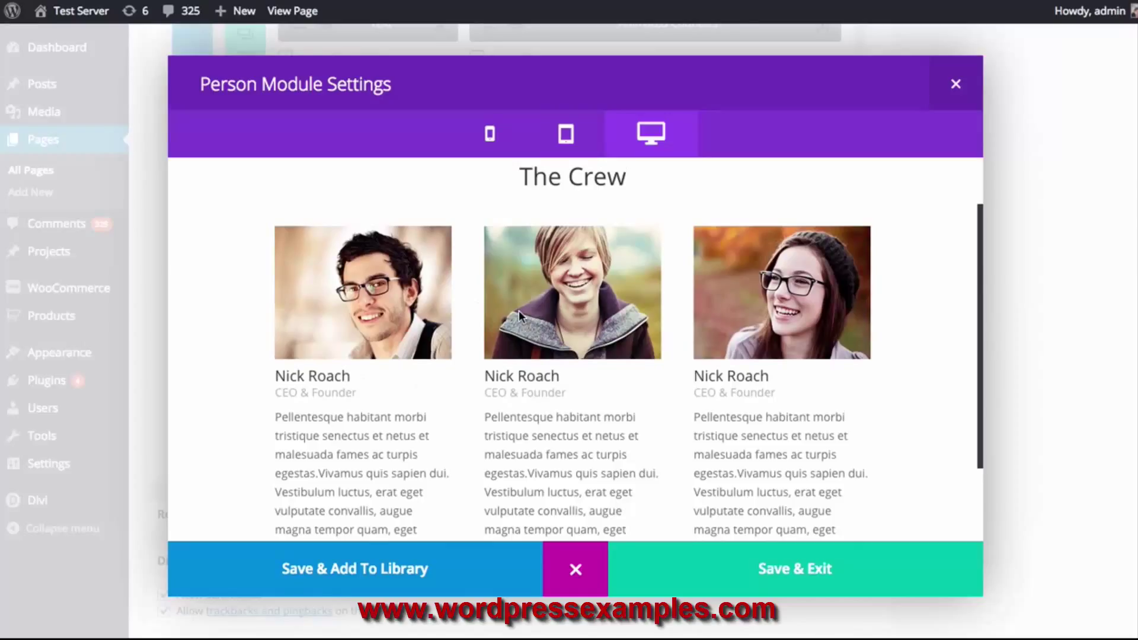
scroll(517, 311, down, 2)
scroll(589, 436, up, 3)
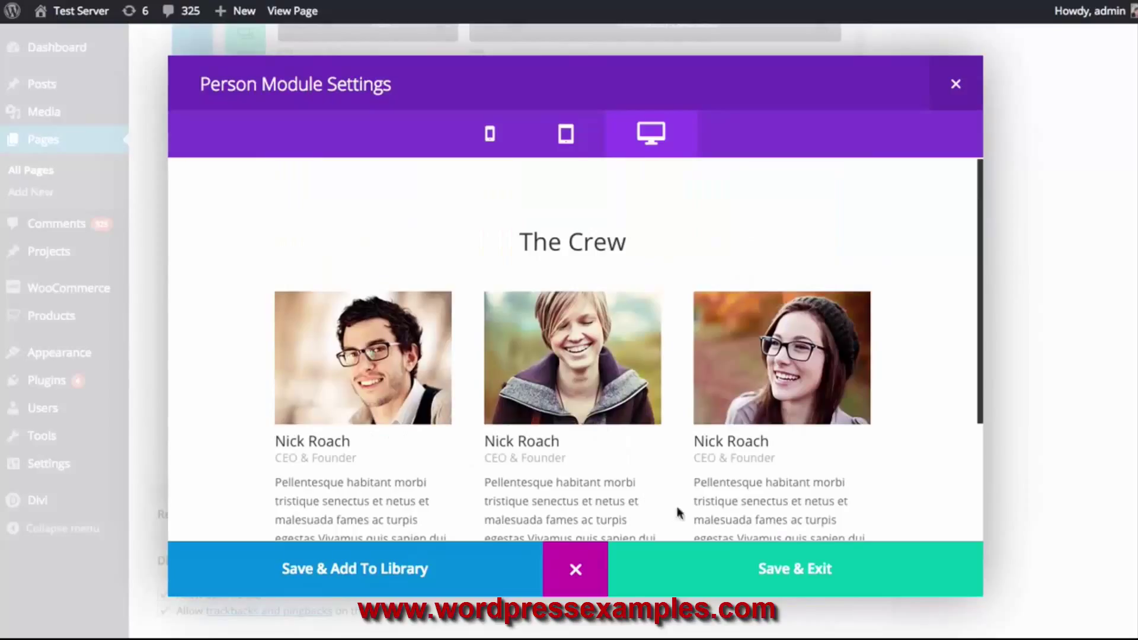
click(715, 566)
scroll(911, 495, up, 10)
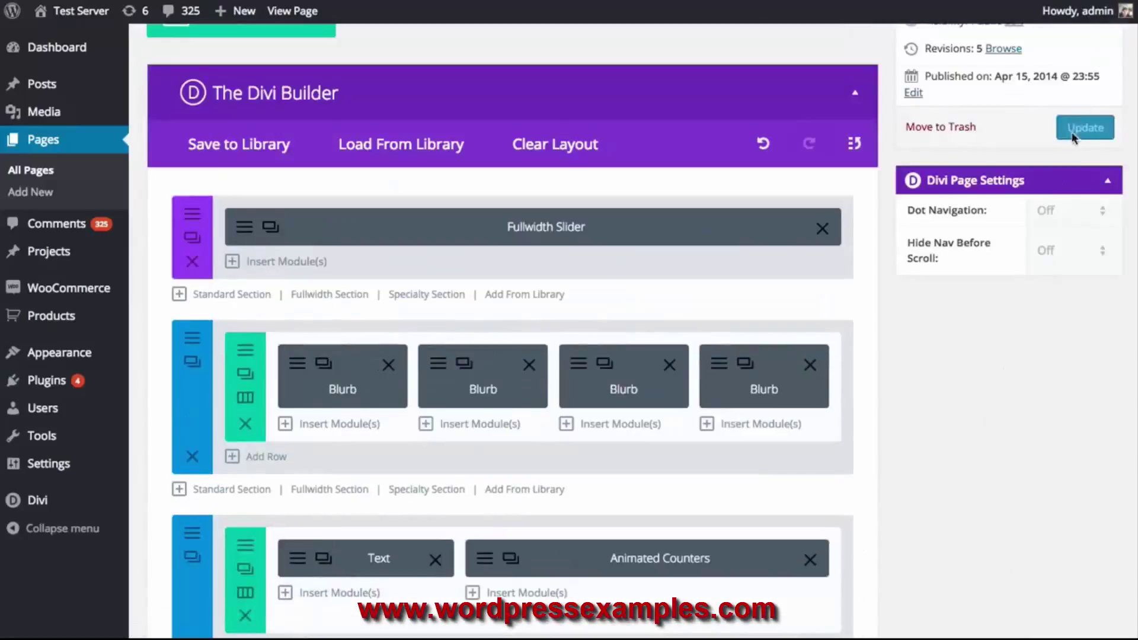
Update the About Us page and check the live Crew section's three profile cards
scroll(1072, 137, up, 3)
click(1077, 292)
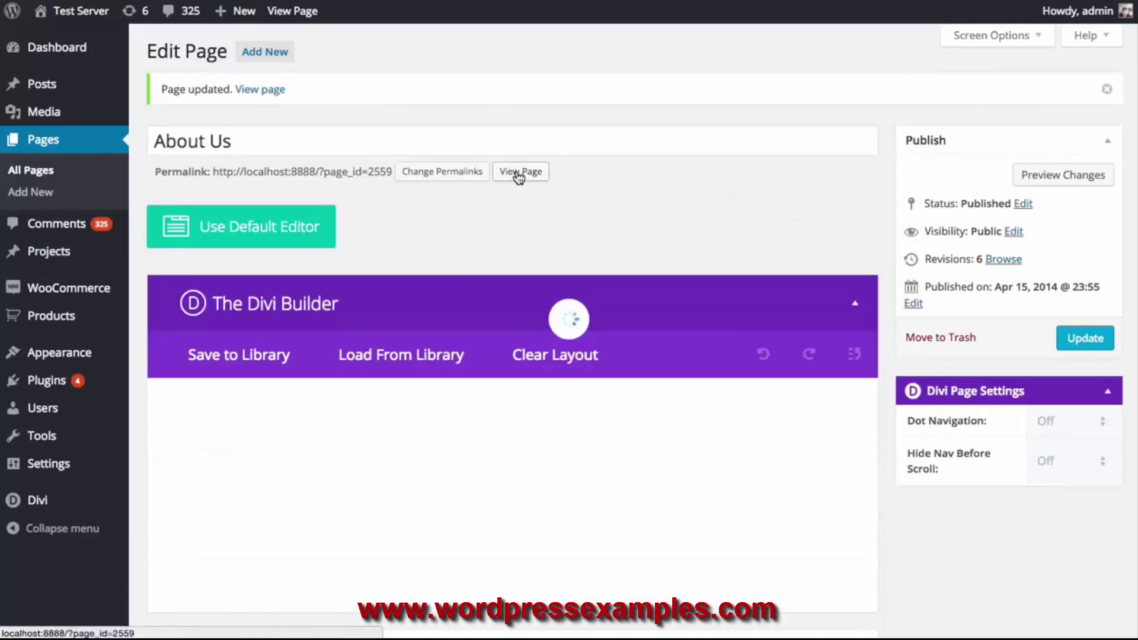
click(520, 172)
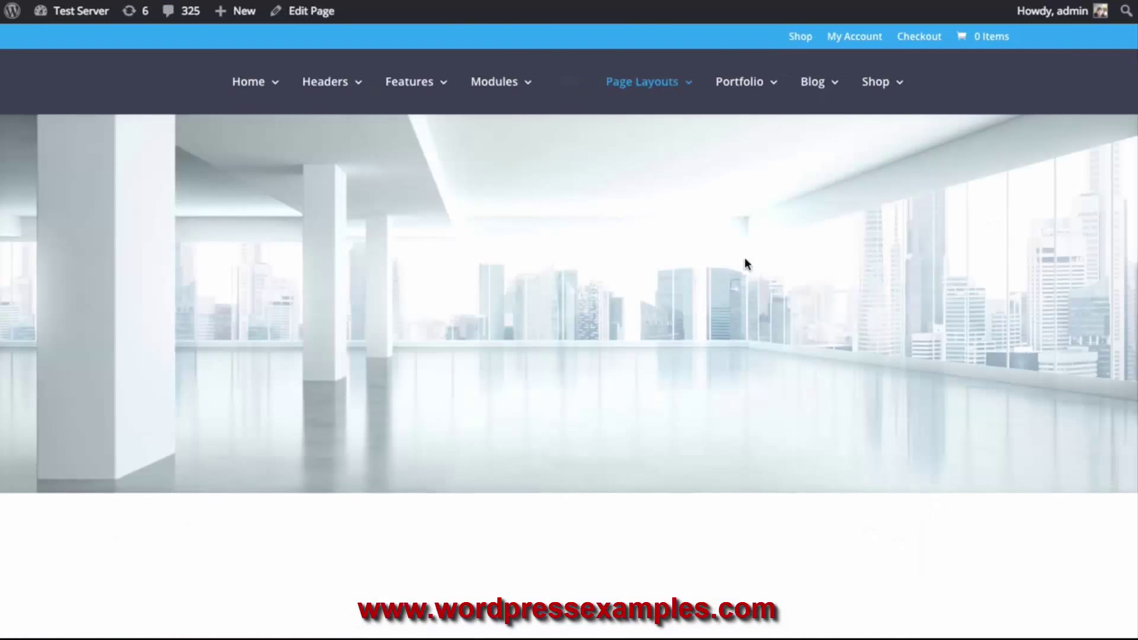
scroll(822, 272, down, 15)
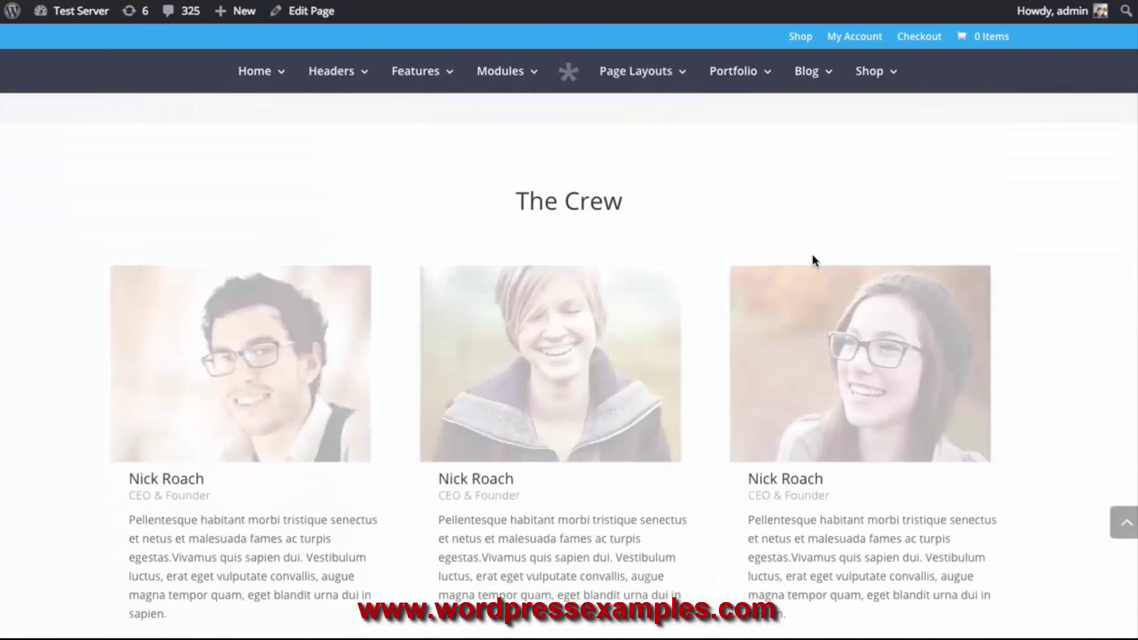
scroll(823, 255, down, 2)
scroll(824, 254, up, 2)
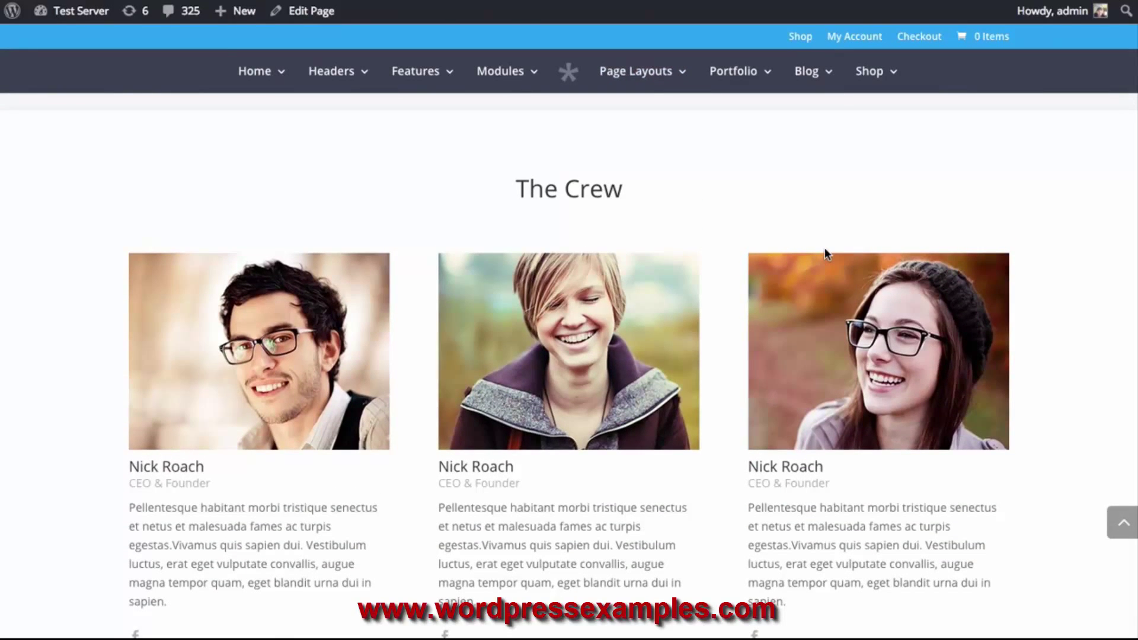
scroll(812, 248, down, 1)
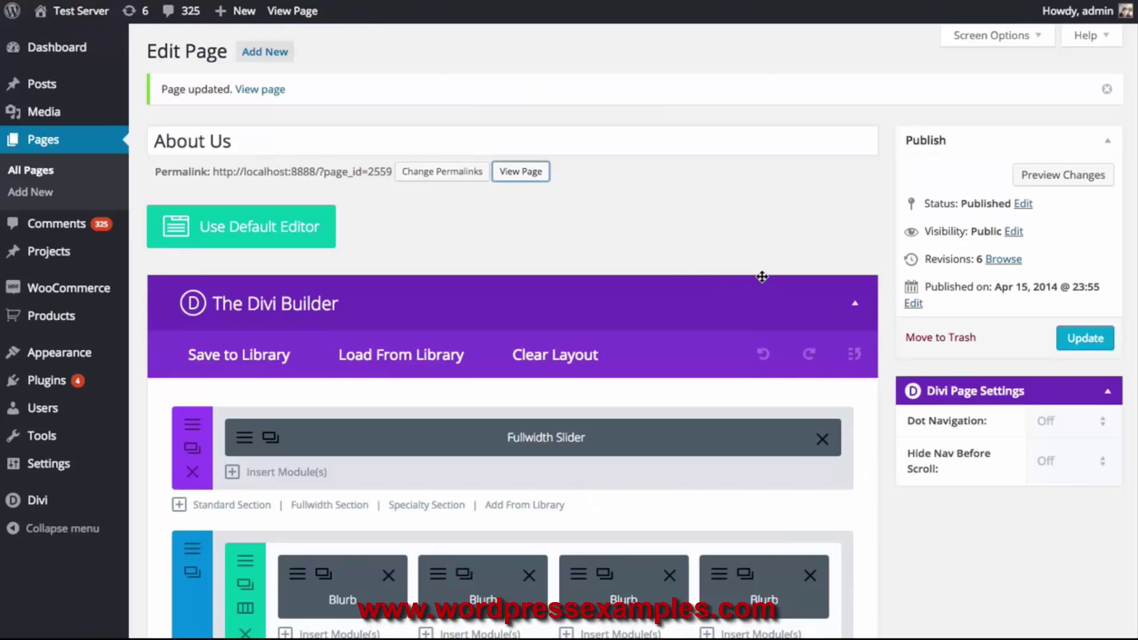
scroll(763, 272, down, 7)
Set the first Person module's icon colour to purple
scroll(762, 270, down, 5)
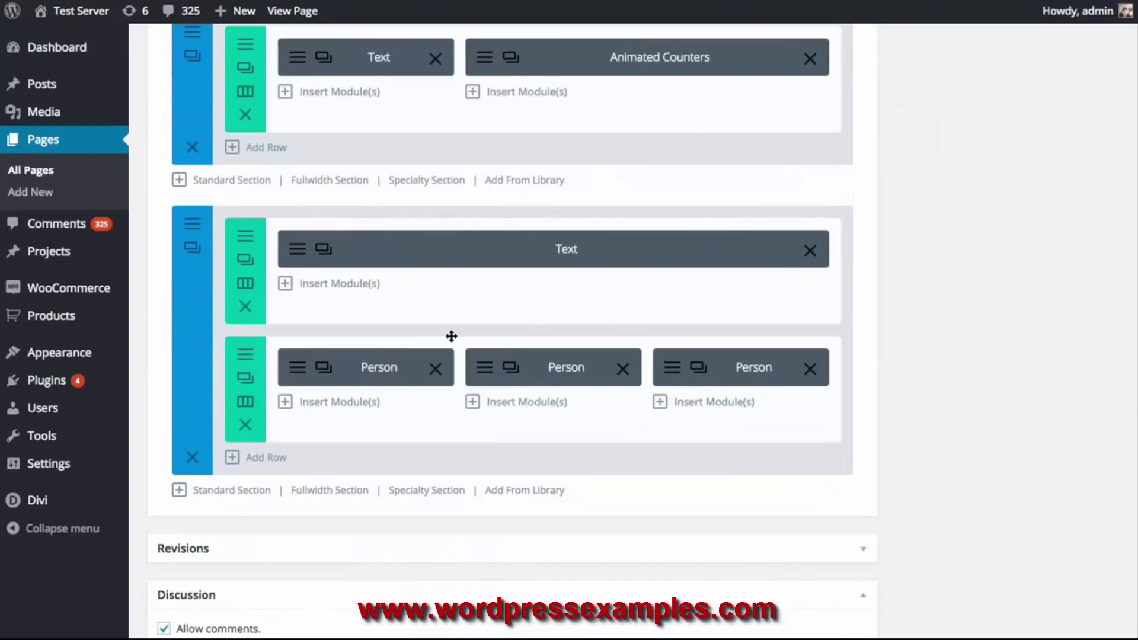
click(299, 373)
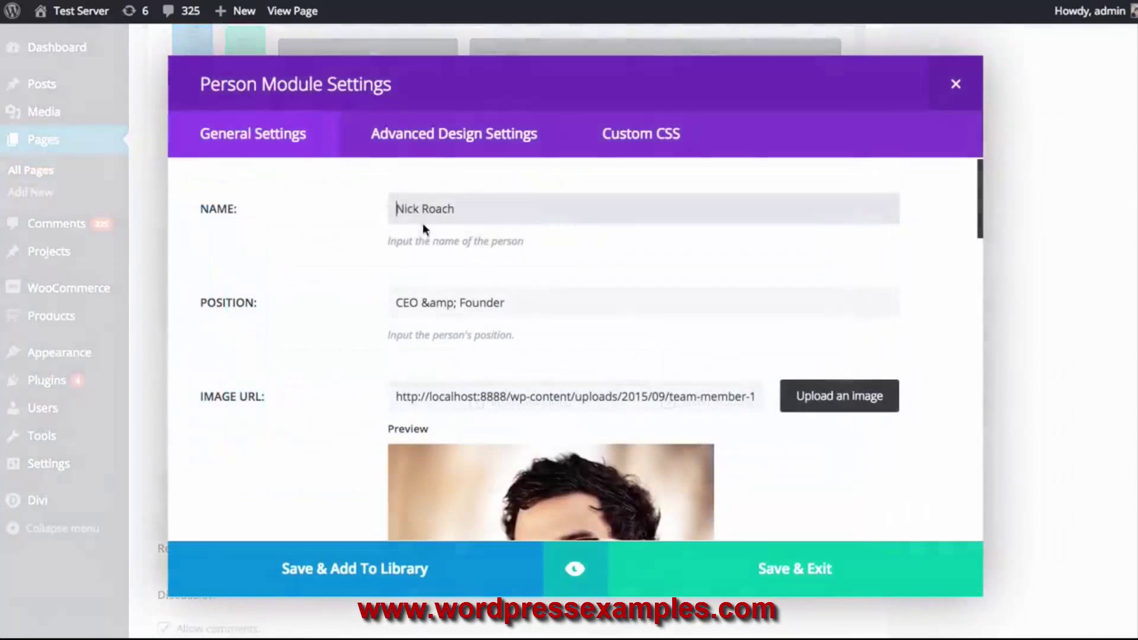
click(468, 145)
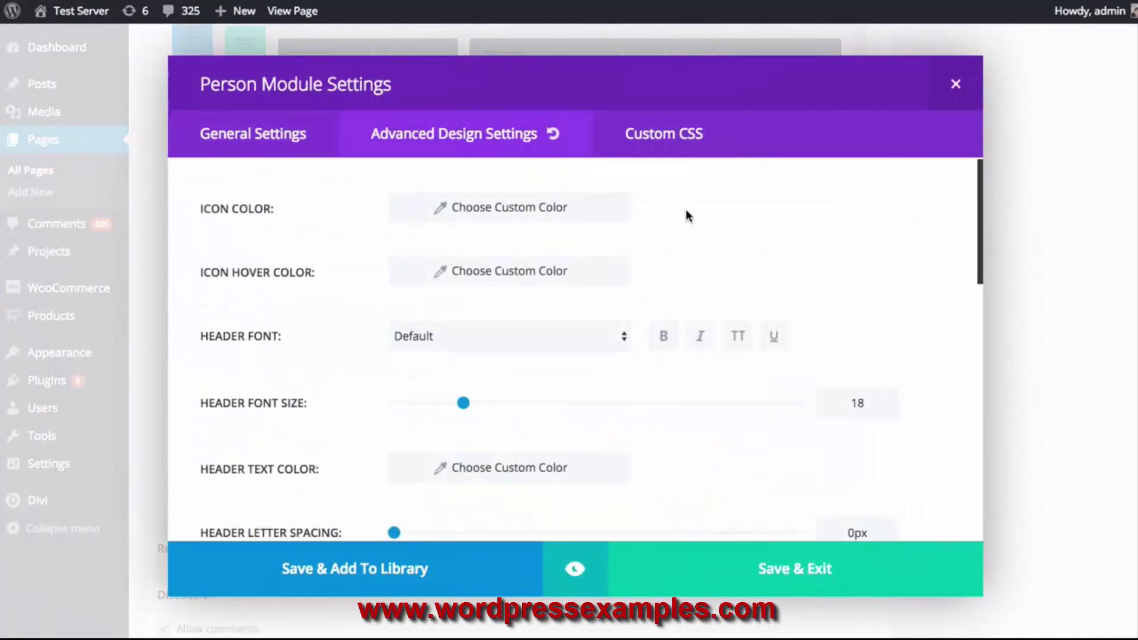
click(563, 211)
click(533, 211)
click(537, 406)
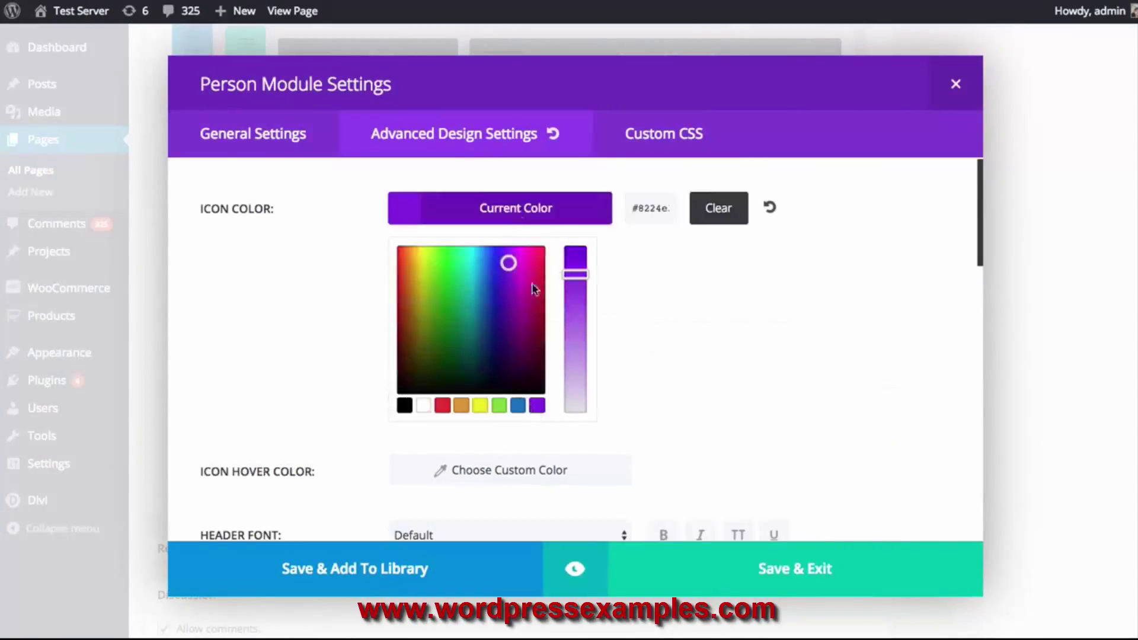
click(513, 211)
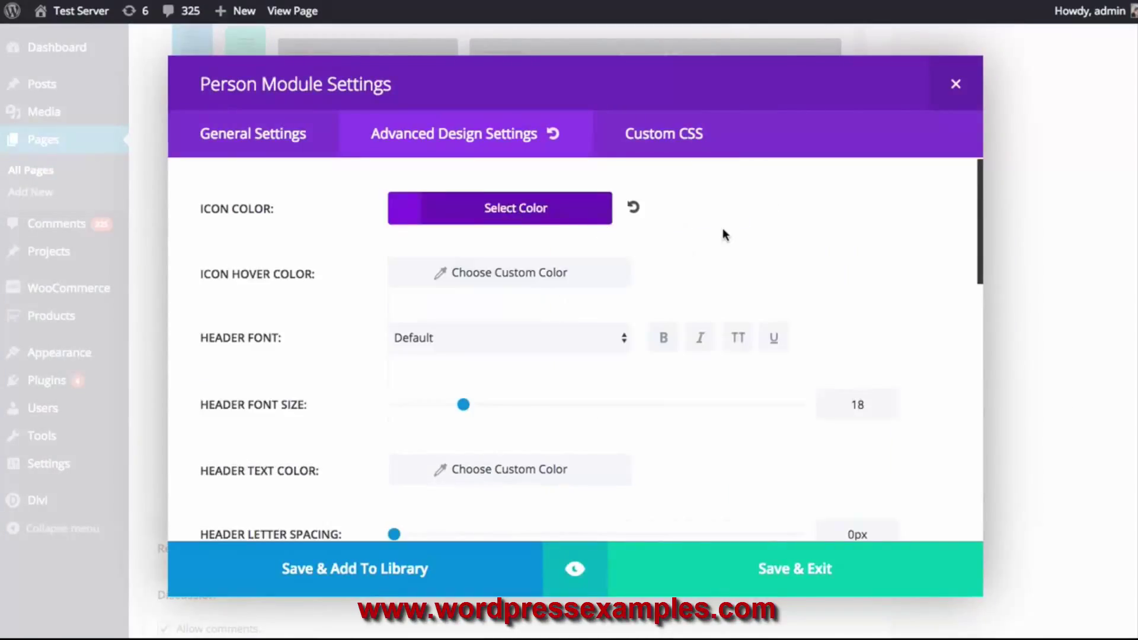
Make the header font Arvo, bold, uppercase at size 24, and preview the card
scroll(723, 235, down, 1)
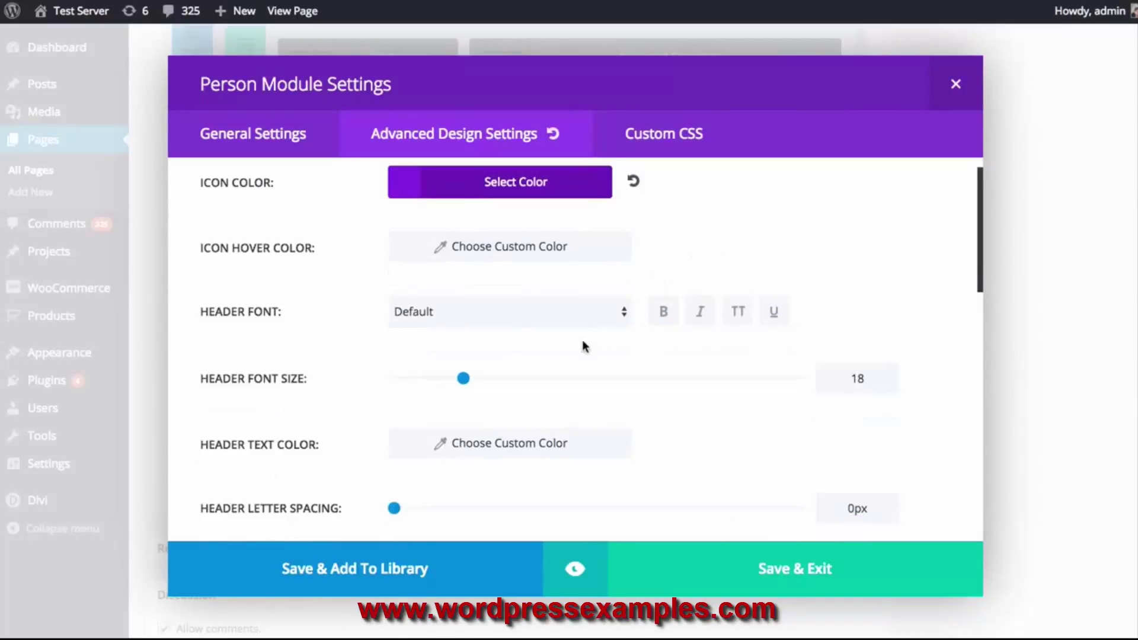
click(583, 312)
click(474, 371)
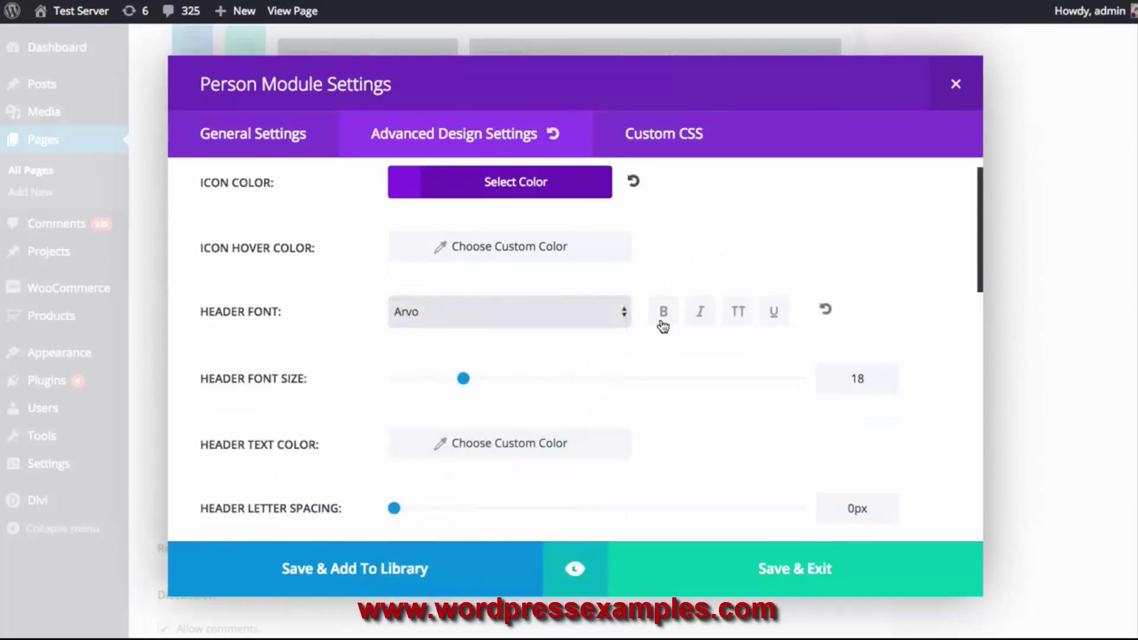
click(663, 318)
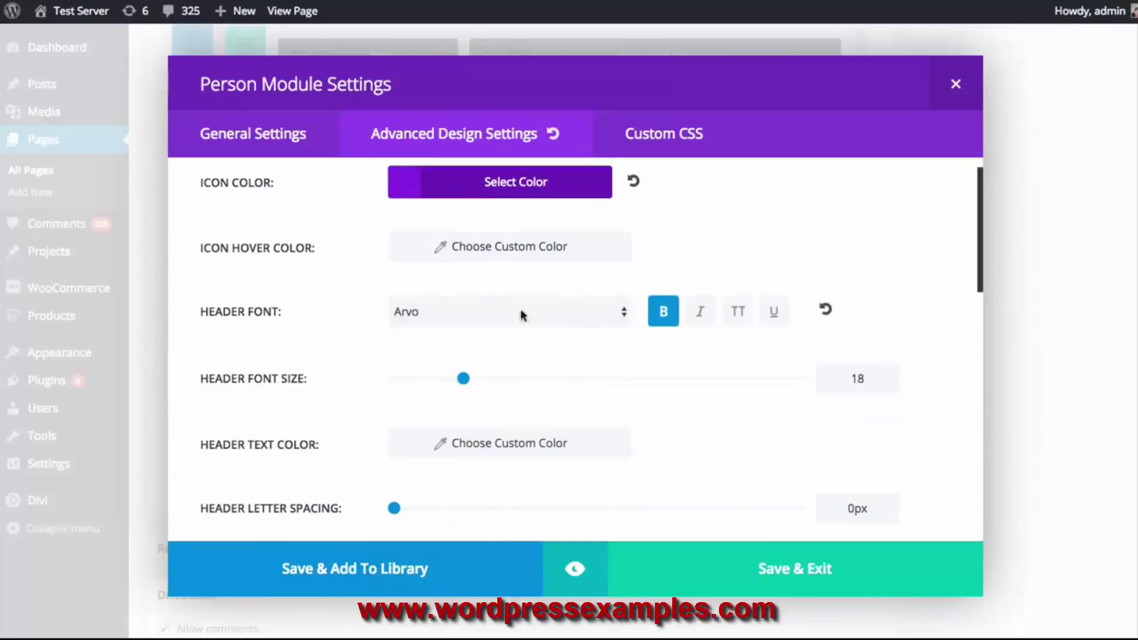
click(739, 320)
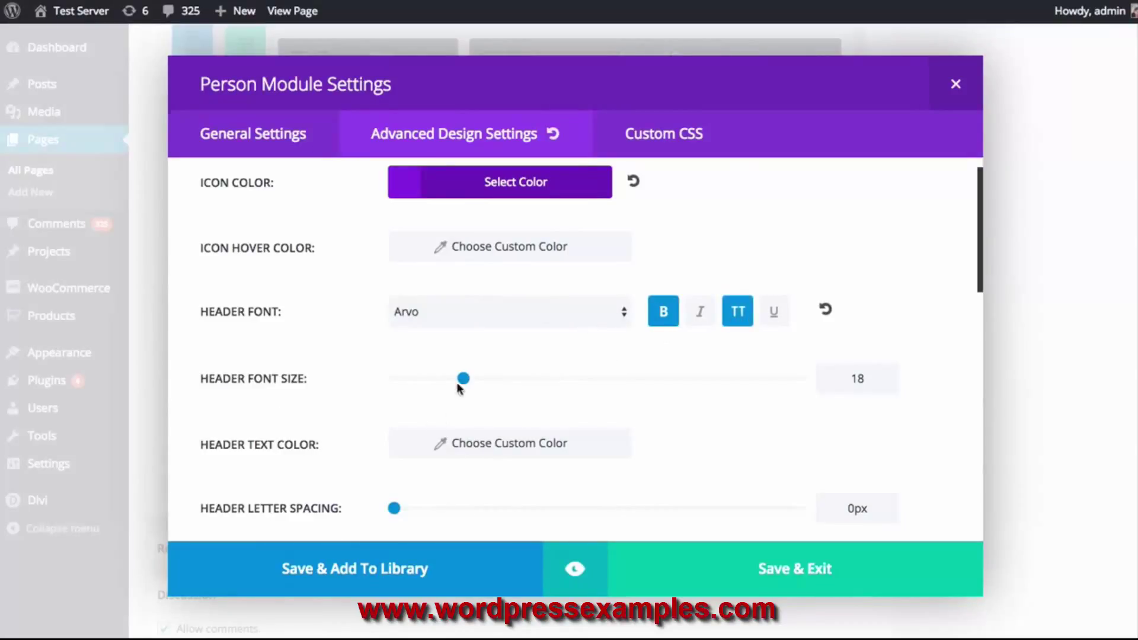
drag(463, 379, 487, 378)
scroll(320, 347, down, 3)
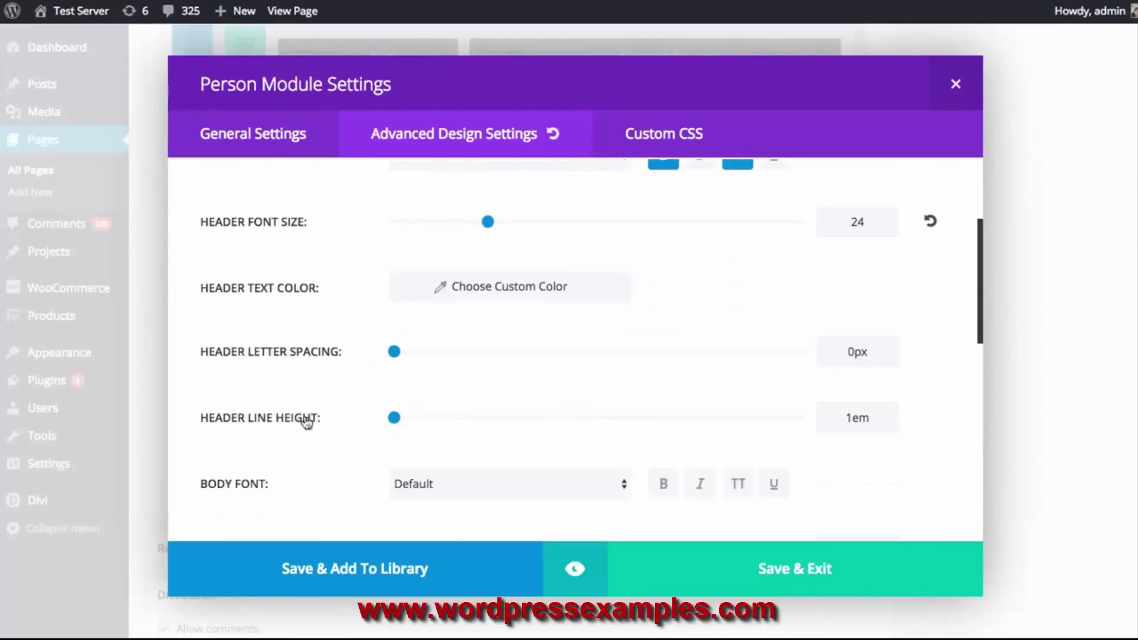
click(577, 583)
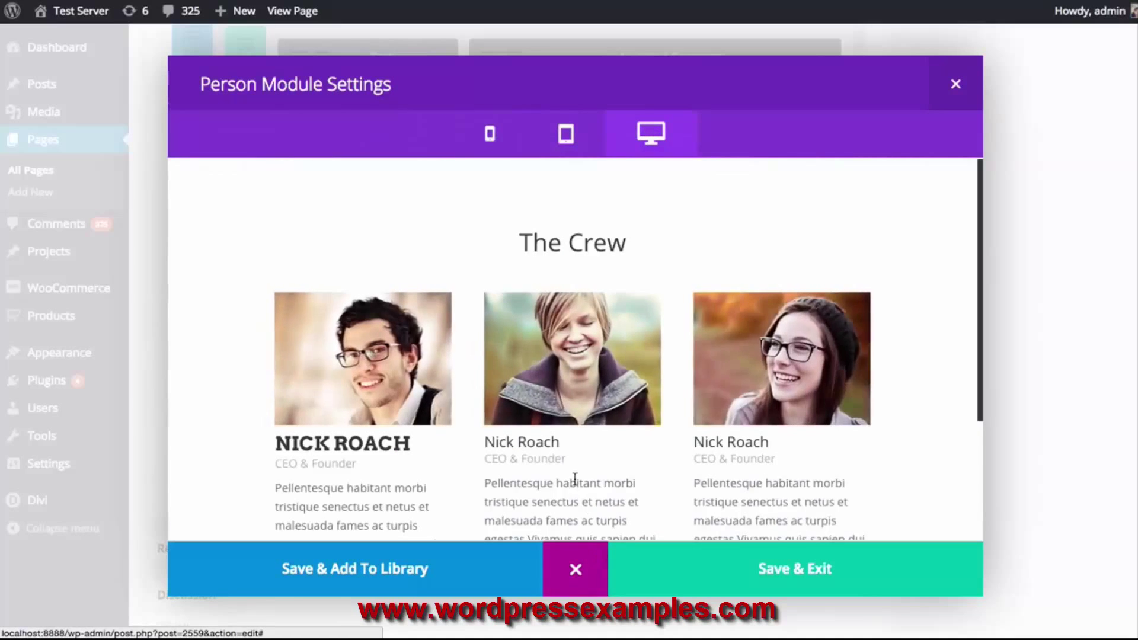
Review the restyled crew card in preview, then return to the design settings
scroll(577, 490, down, 2)
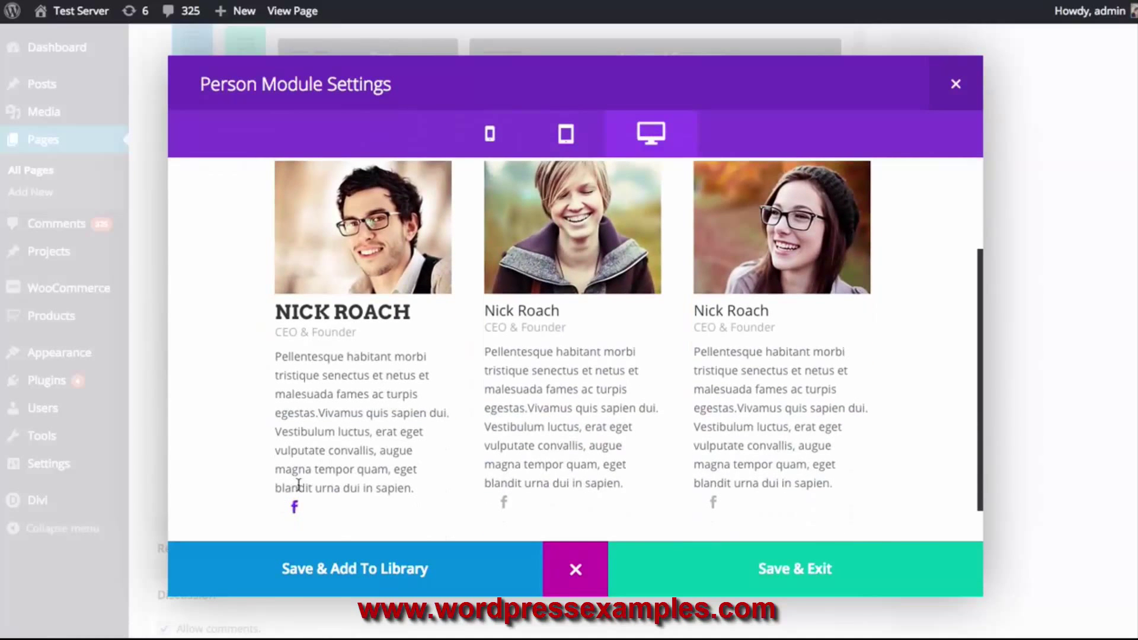
scroll(295, 507, up, 2)
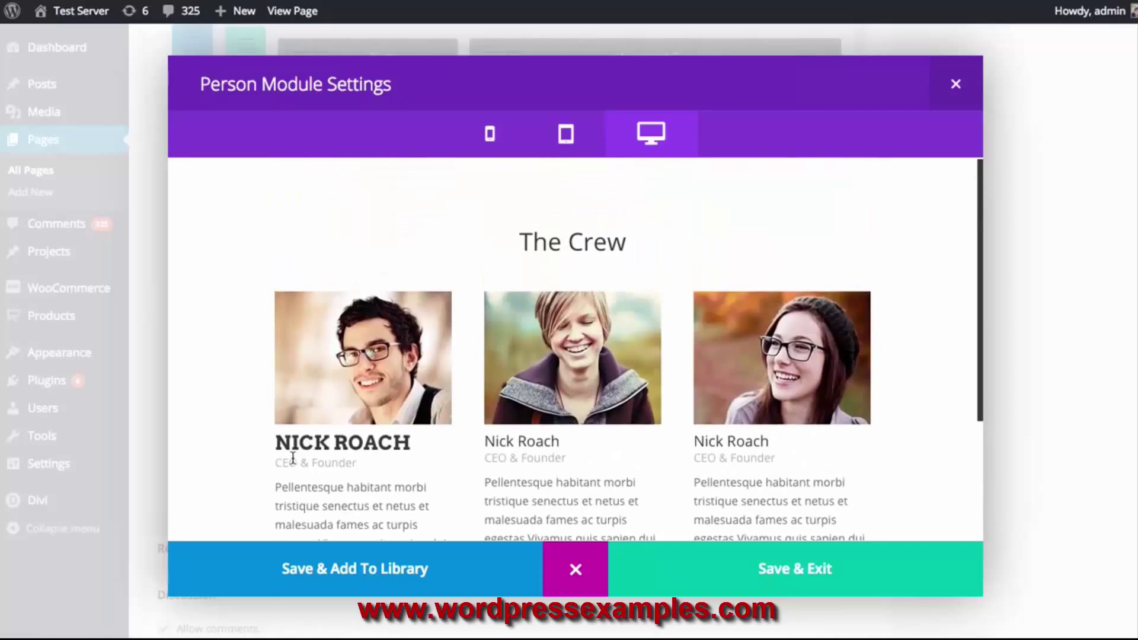
drag(275, 448, 384, 446)
click(391, 446)
scroll(396, 448, down, 2)
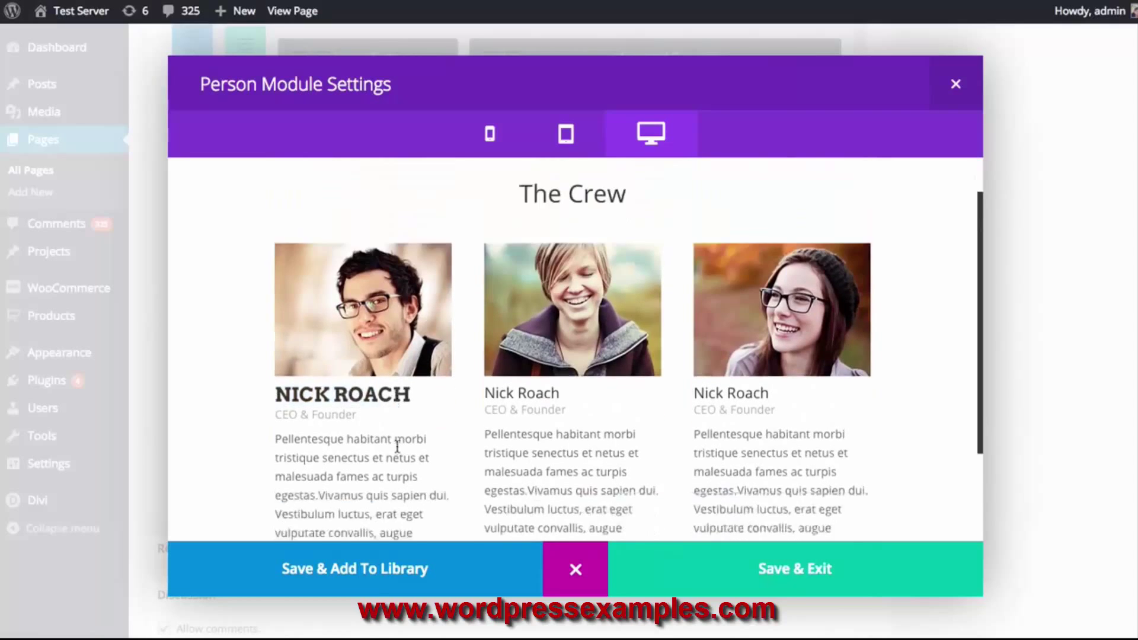
scroll(379, 436, up, 2)
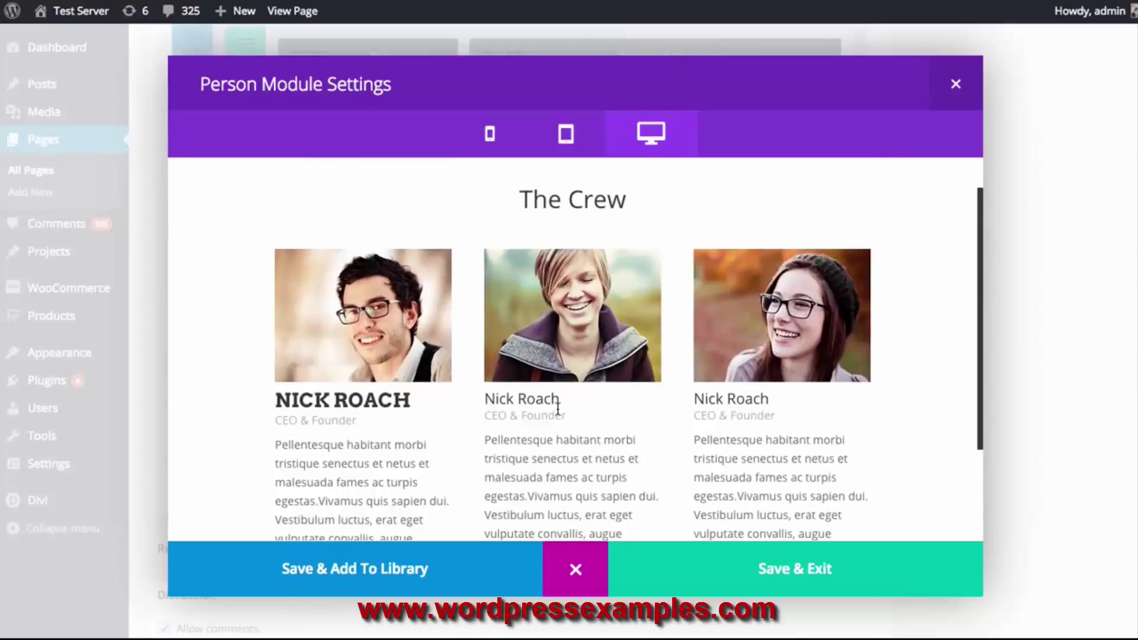
click(572, 572)
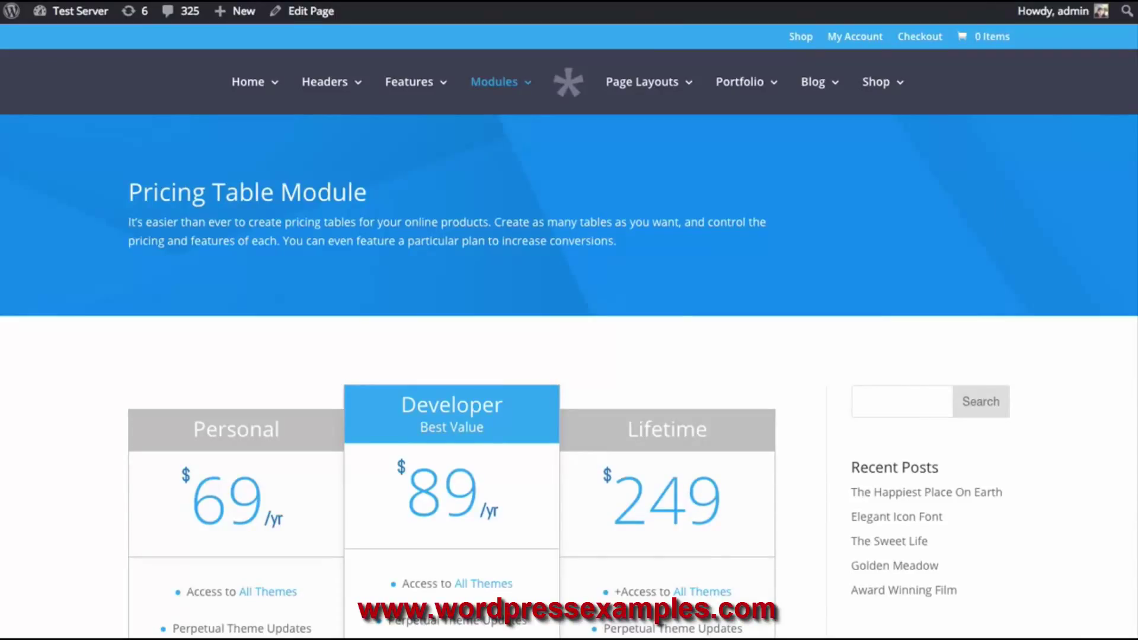
Scroll through the pricing demo and the Sales Page down to its empty Plans and Pricing section
scroll(819, 370, down, 4)
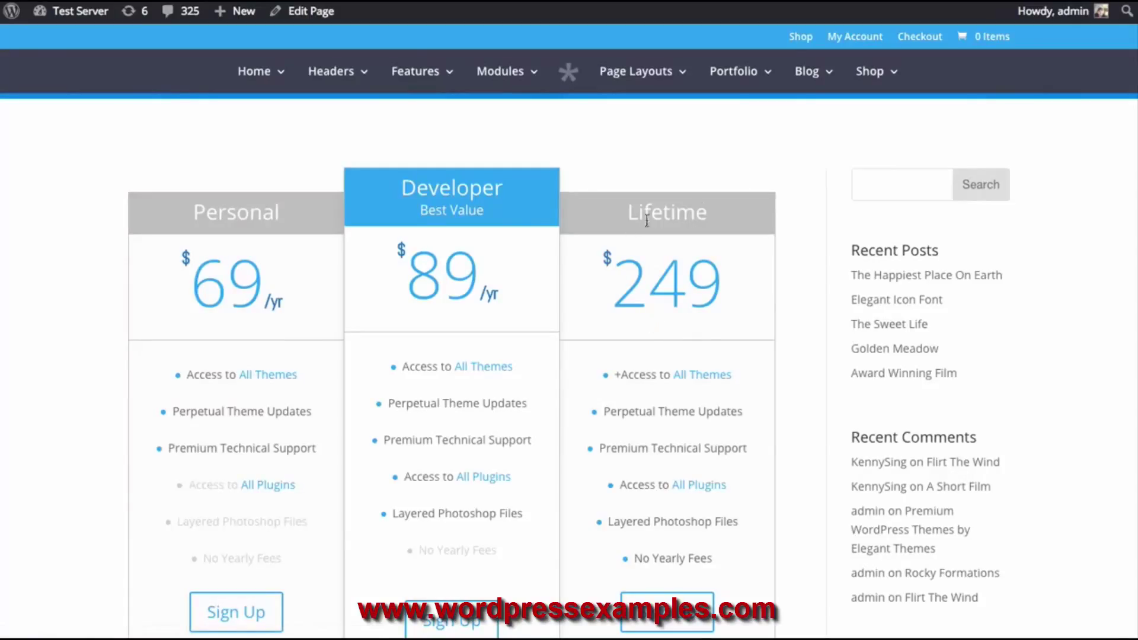
scroll(227, 212, down, 1)
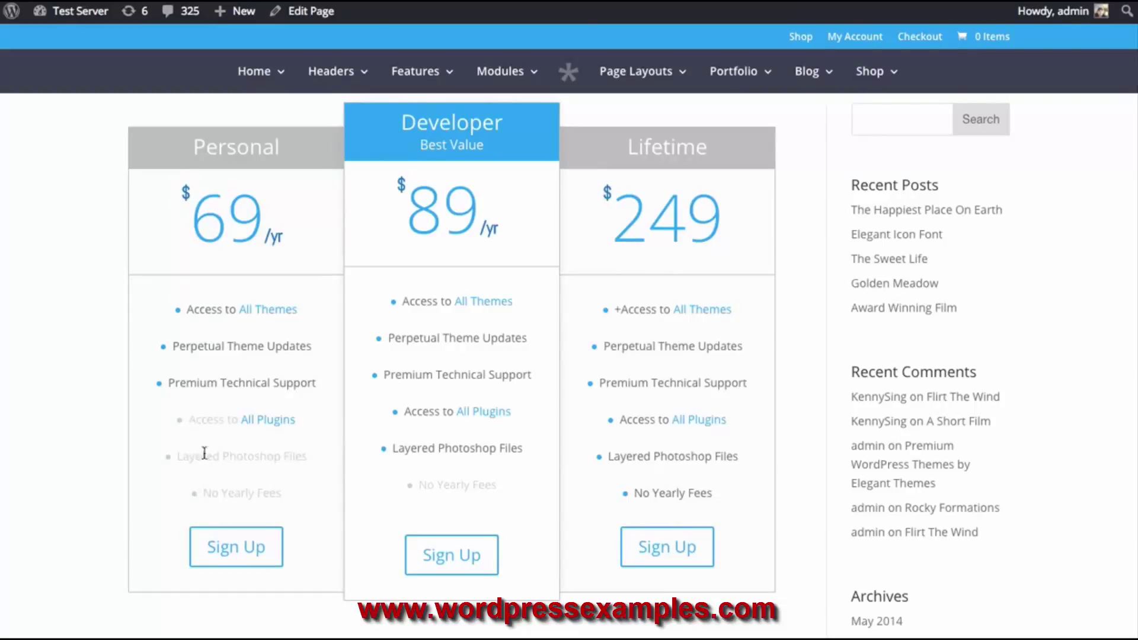
scroll(258, 422, down, 15)
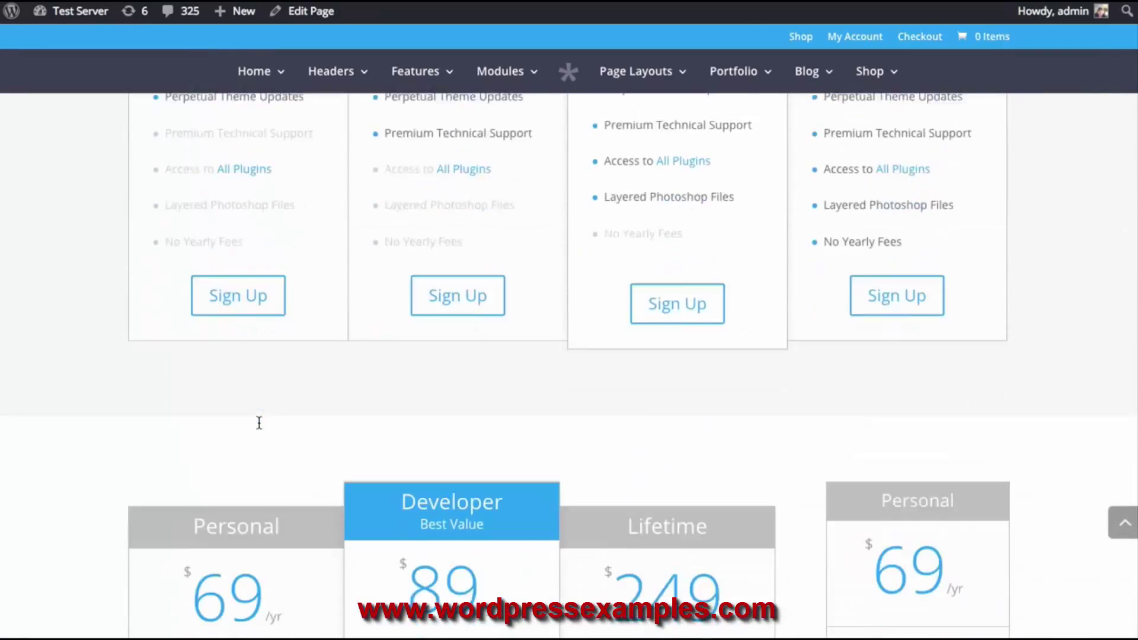
scroll(258, 422, down, 15)
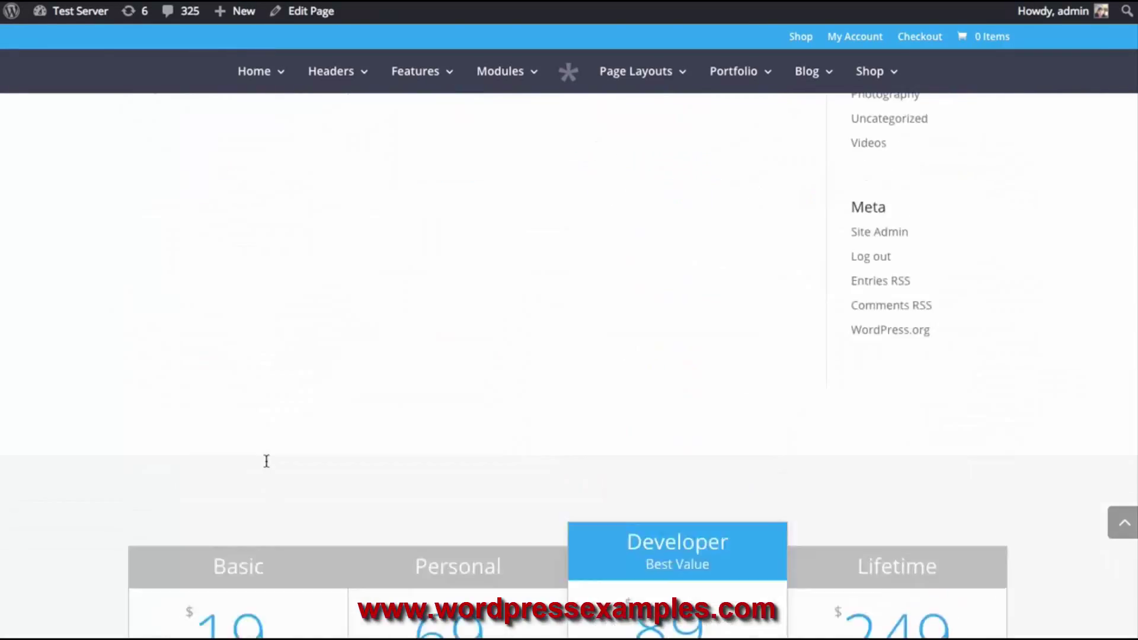
scroll(475, 178, up, 3)
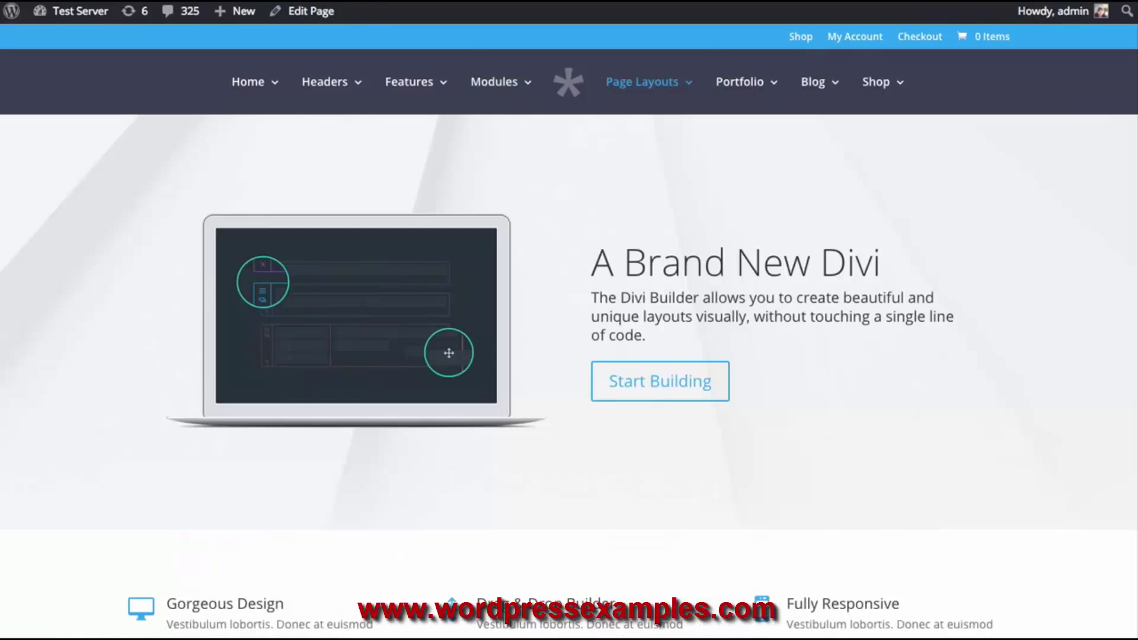
scroll(702, 261, down, 10)
scroll(815, 281, up, 1)
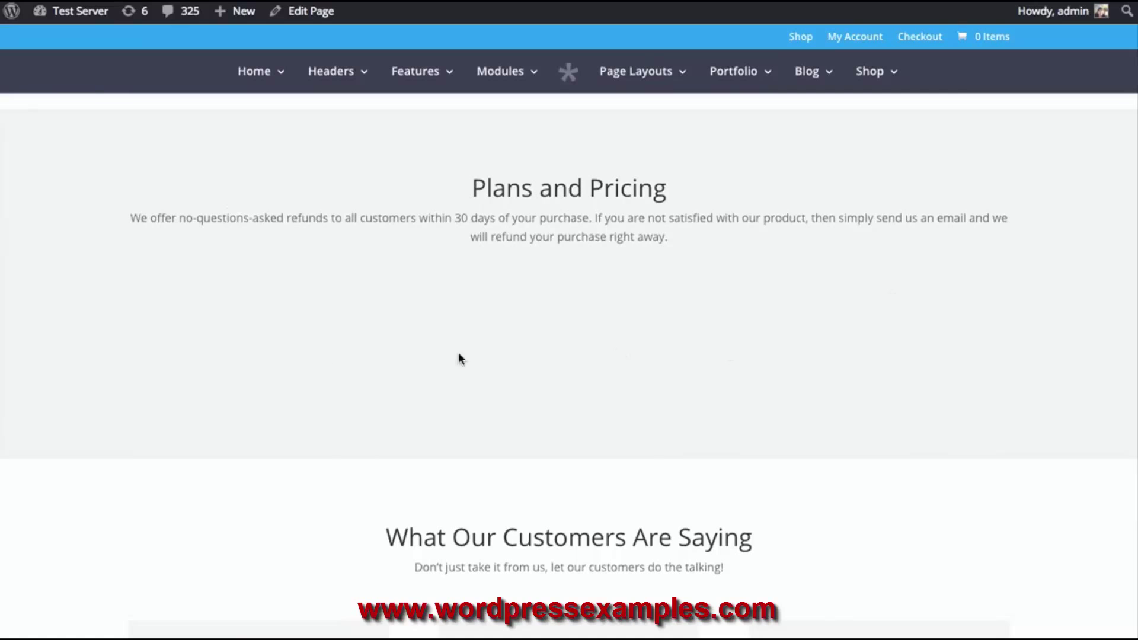
scroll(751, 340, down, 4)
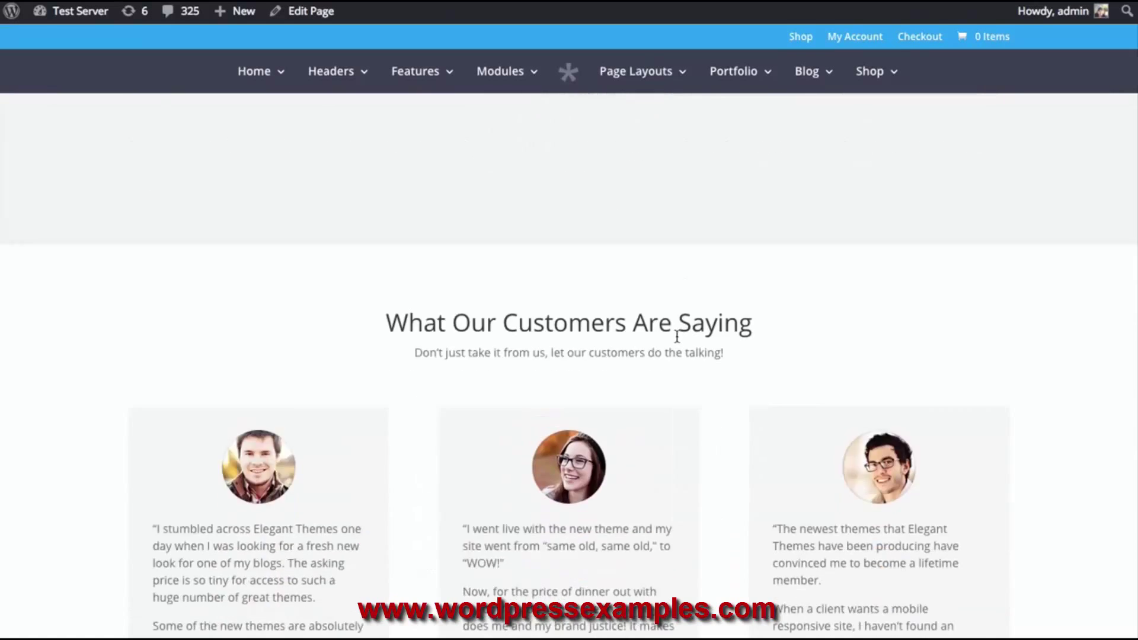
scroll(675, 355, up, 10)
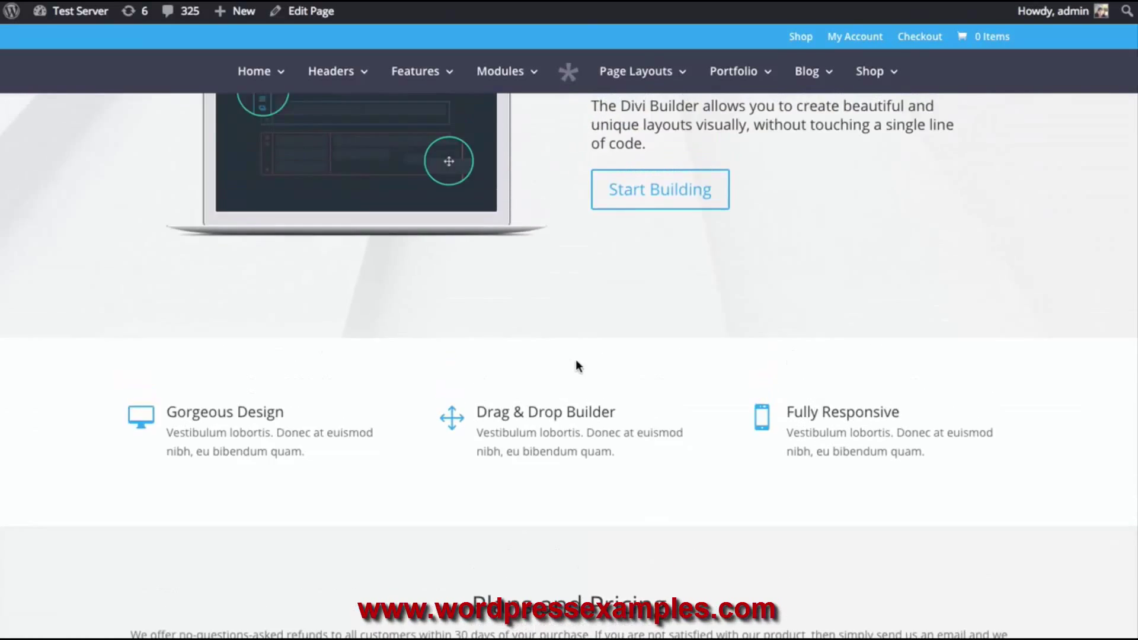
scroll(576, 368, down, 2)
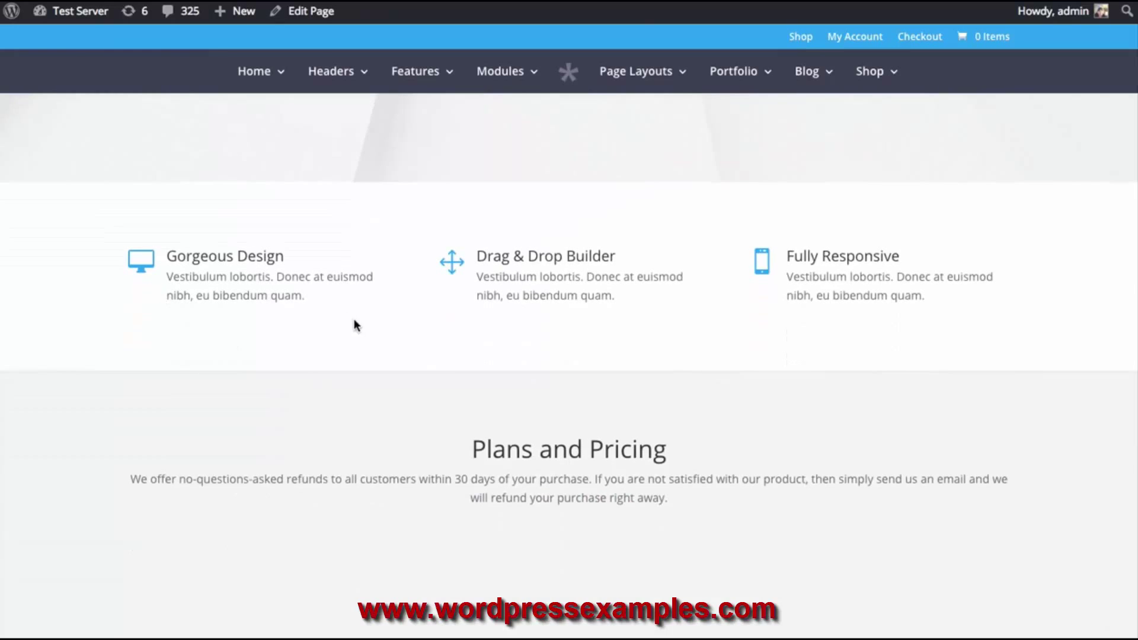
scroll(347, 319, down, 3)
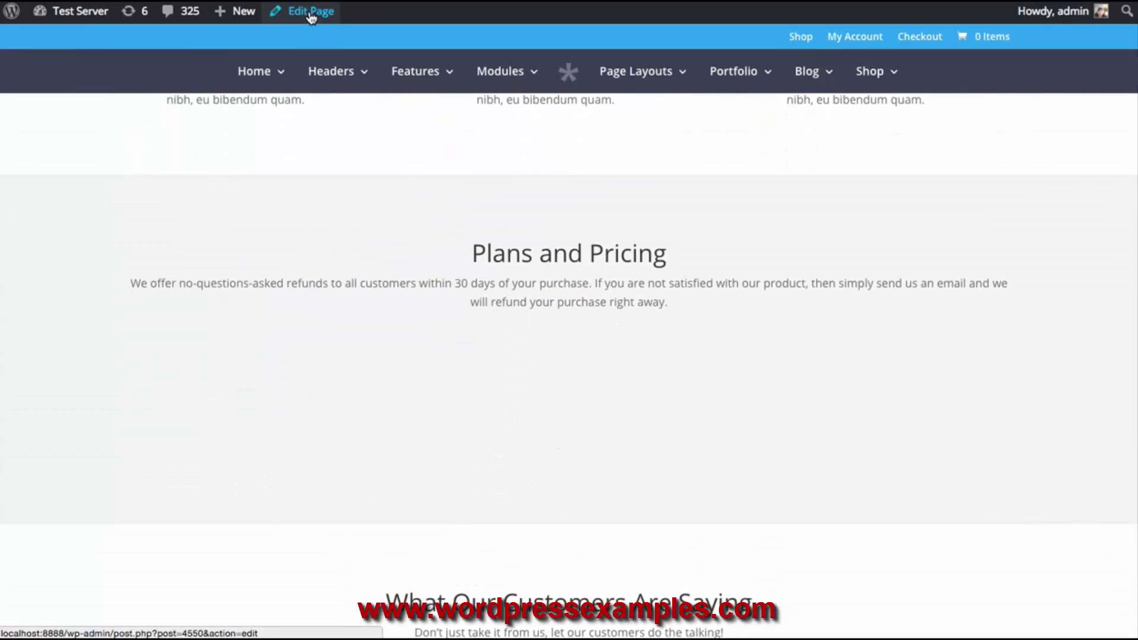
Edit the Sales Page and add a Pricing Tables module below the two dividers
click(311, 14)
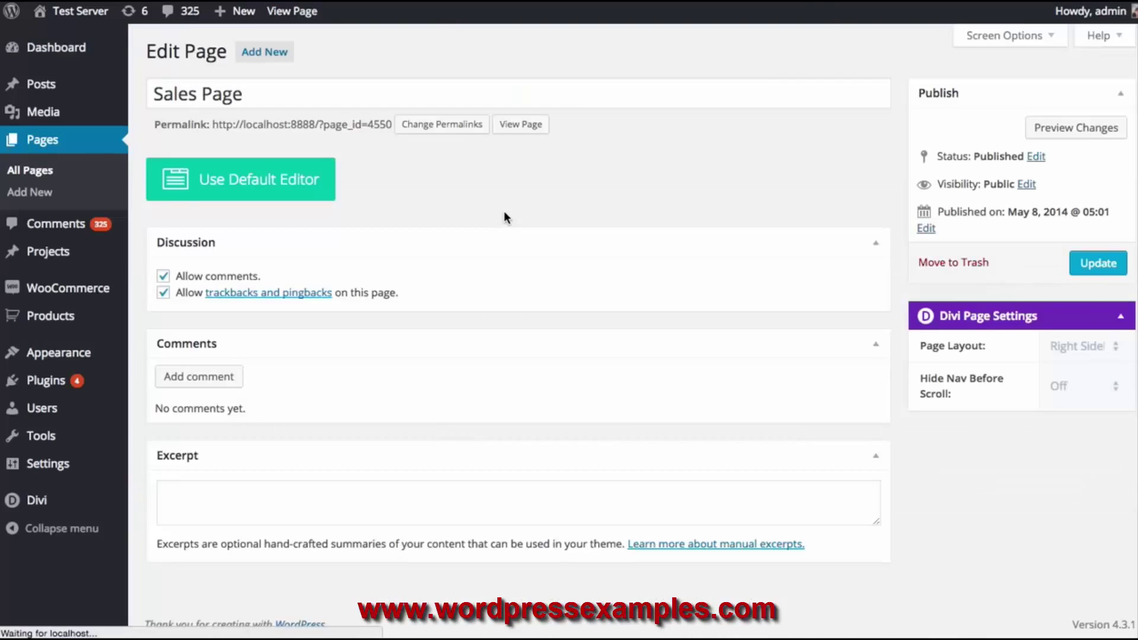
scroll(549, 245, down, 3)
scroll(549, 245, down, 2)
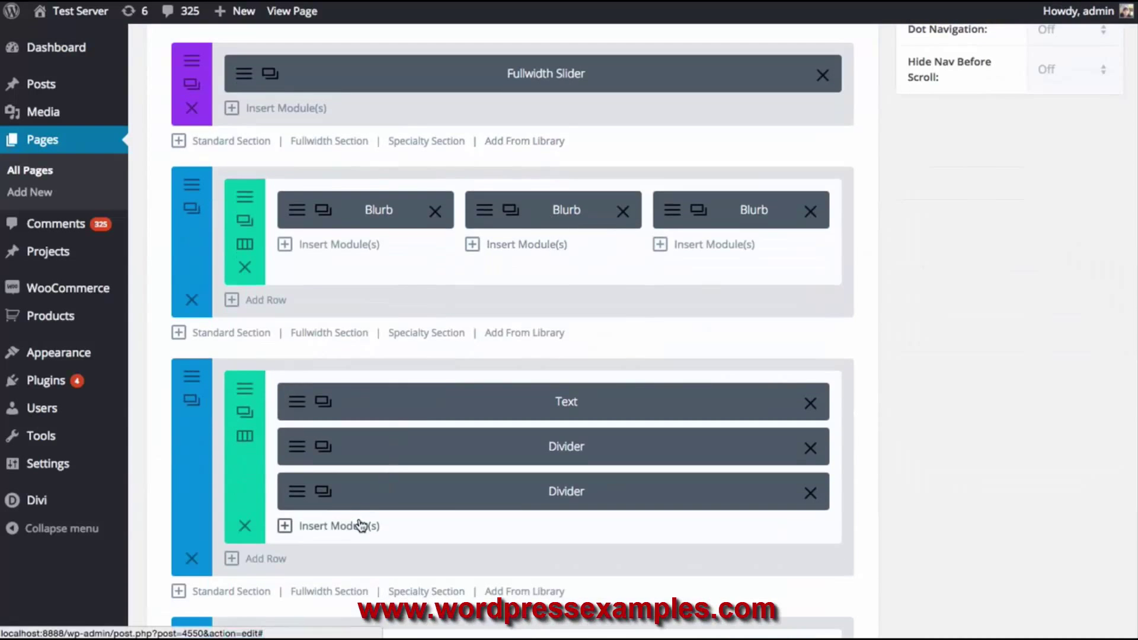
click(355, 525)
scroll(543, 373, down, 1)
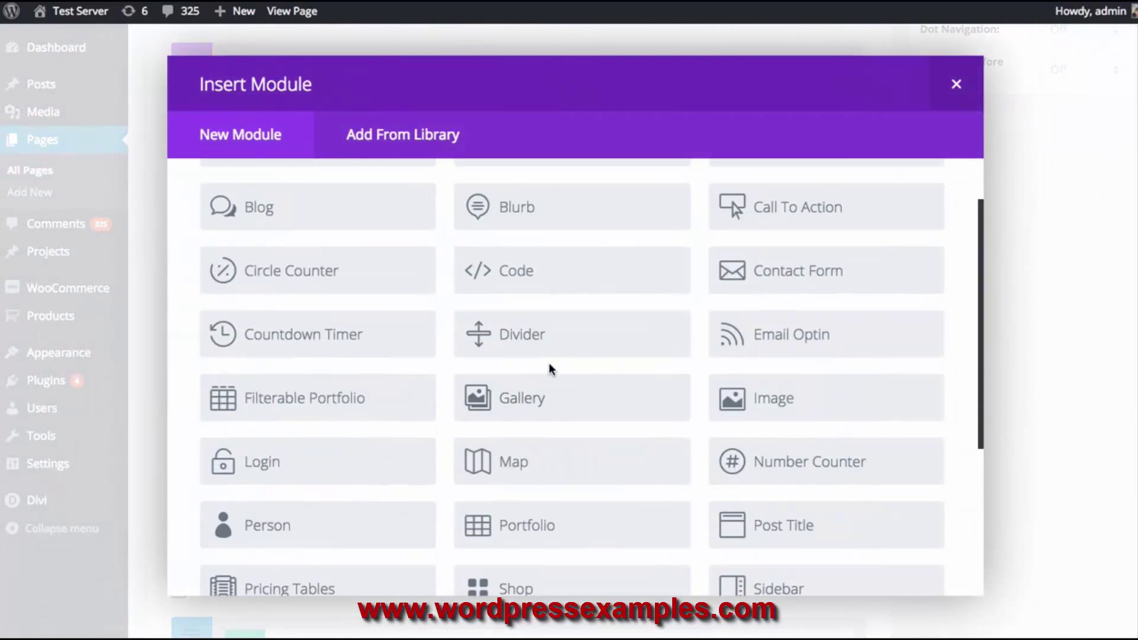
scroll(549, 363, down, 1)
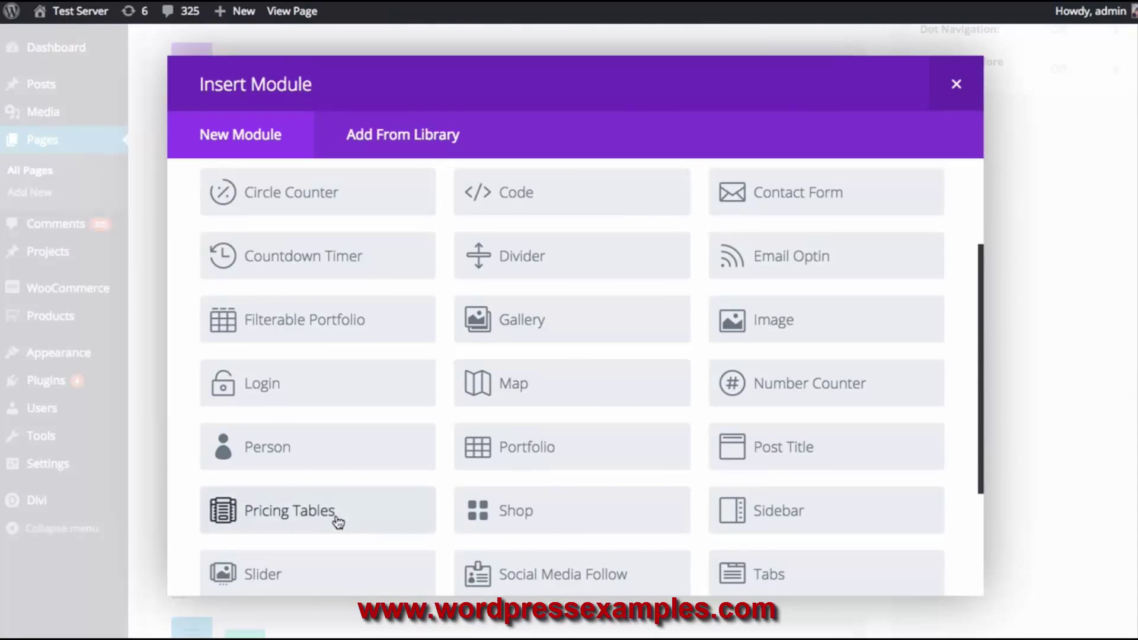
click(337, 520)
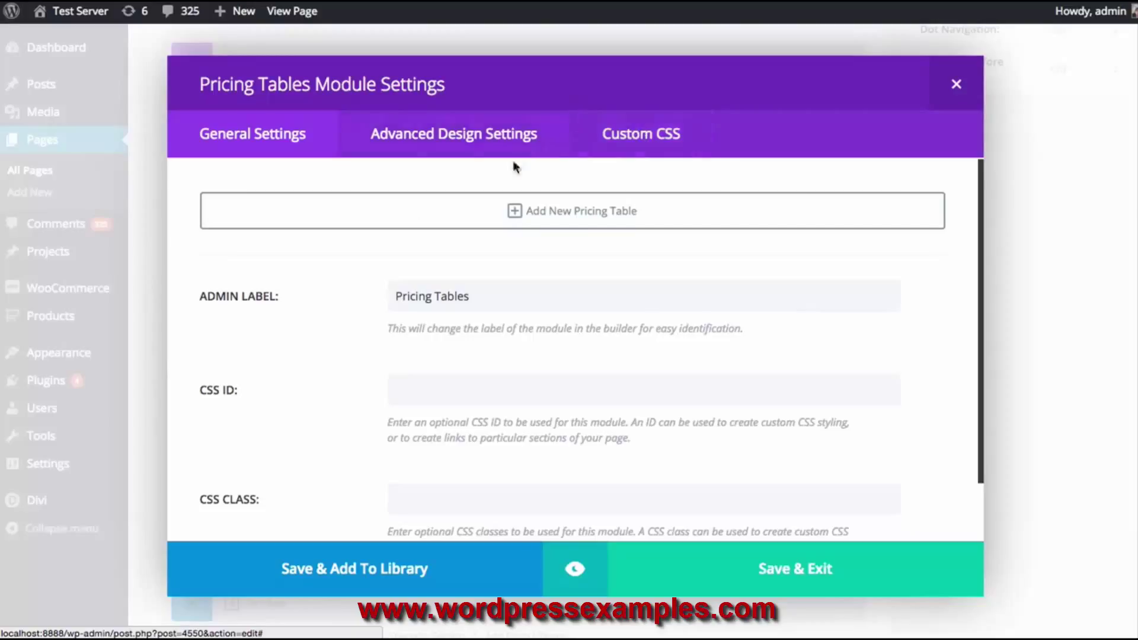
click(466, 146)
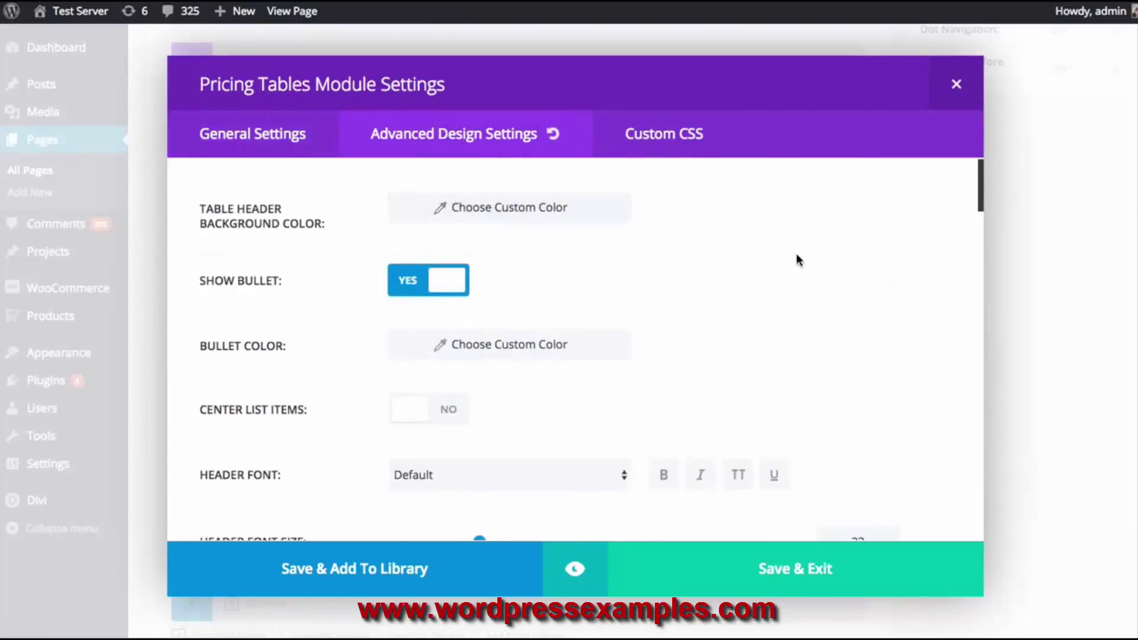
scroll(800, 256, down, 3)
scroll(818, 262, down, 5)
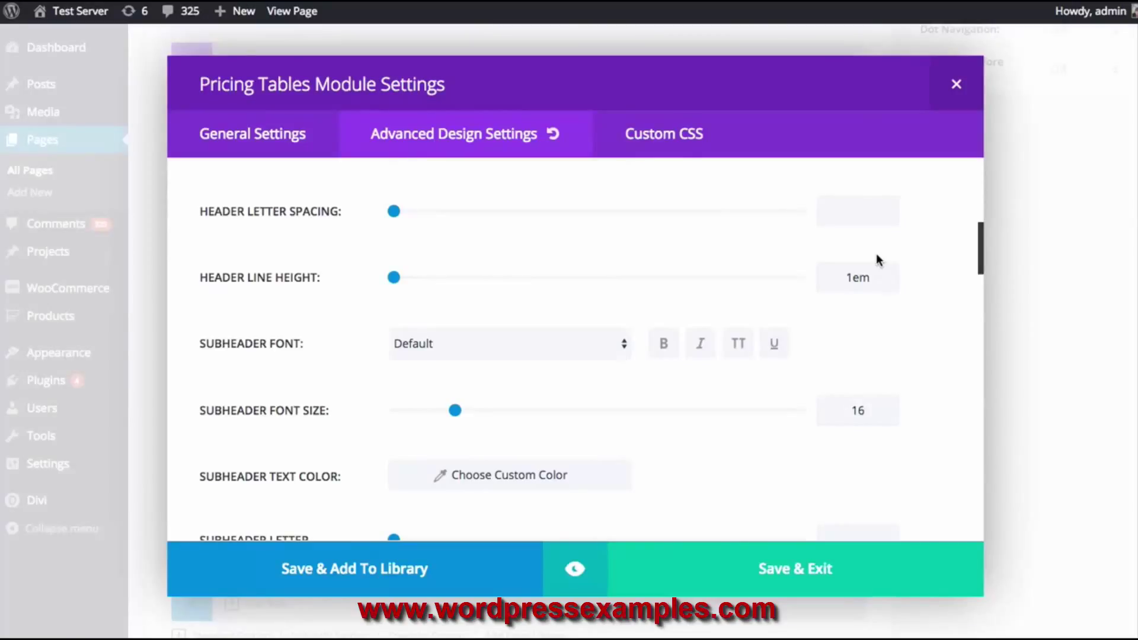
click(682, 145)
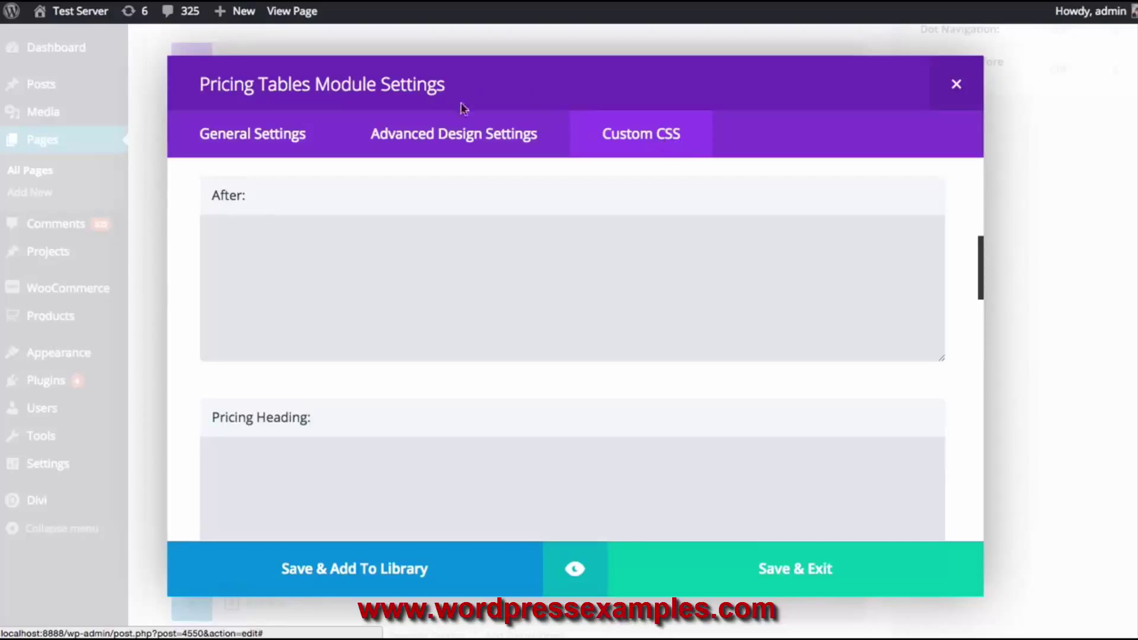
click(267, 137)
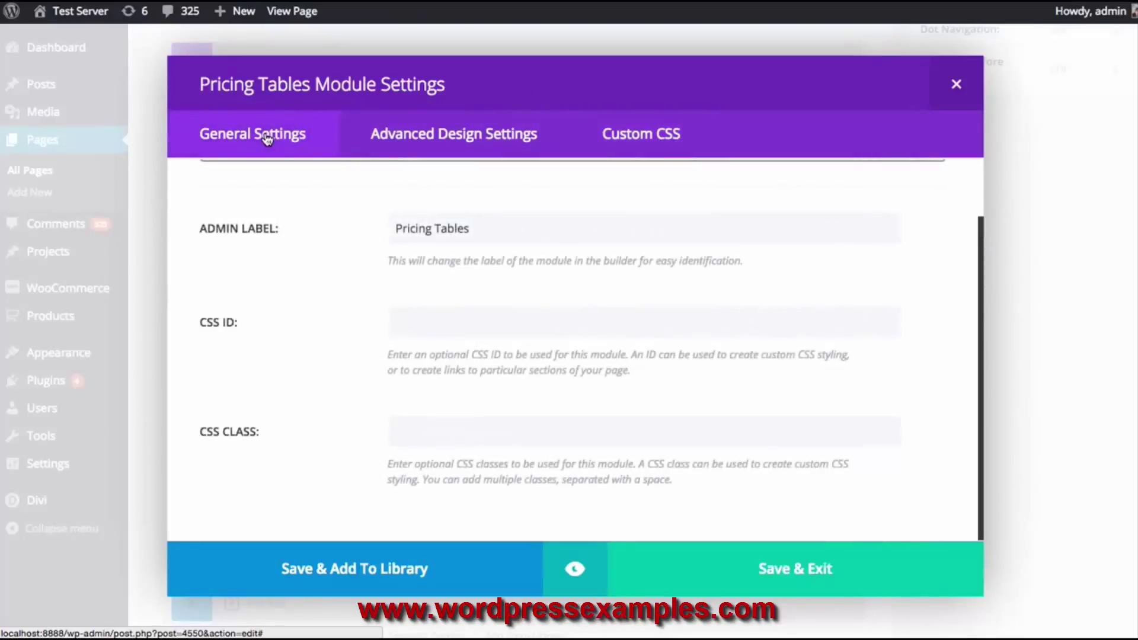
scroll(286, 371, up, 2)
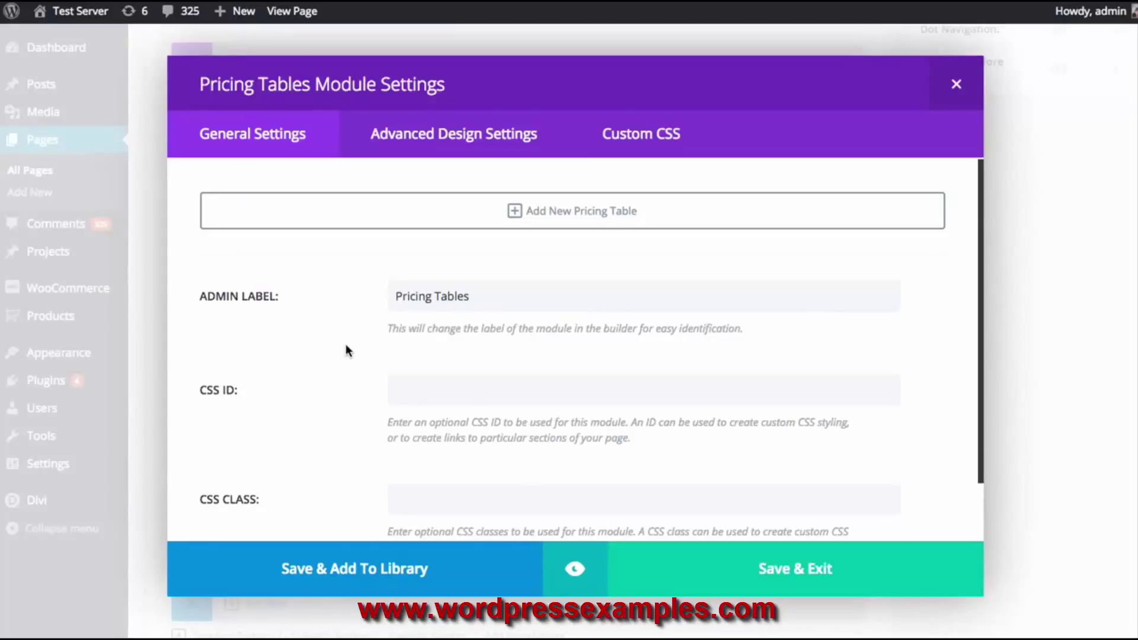
Add a new pricing table to the module, ready to enter its title
click(587, 220)
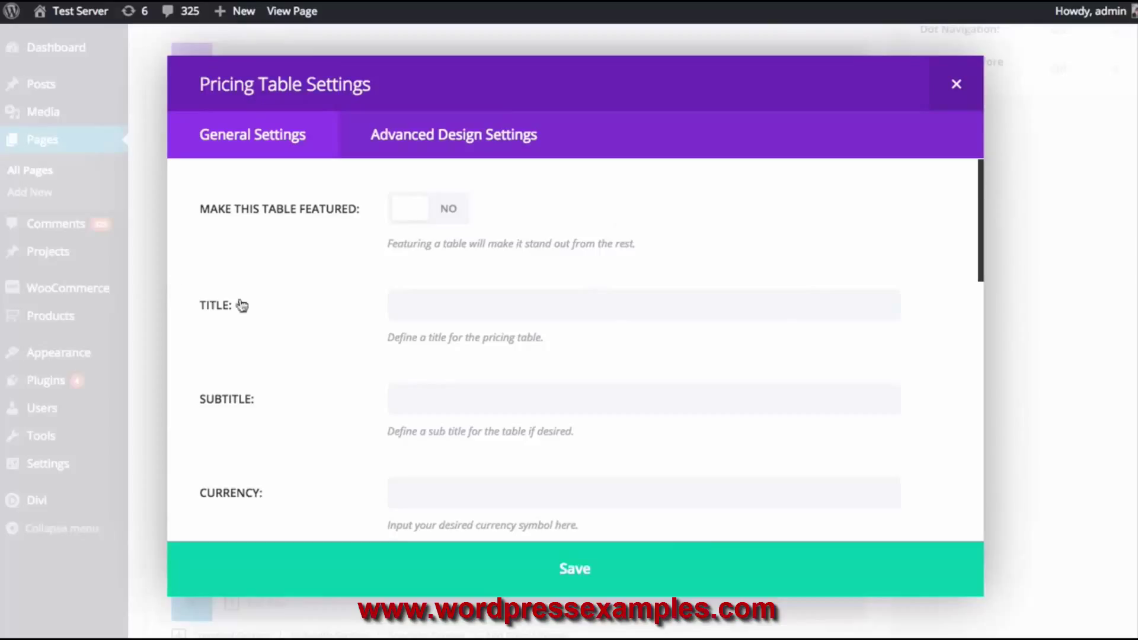
click(496, 316)
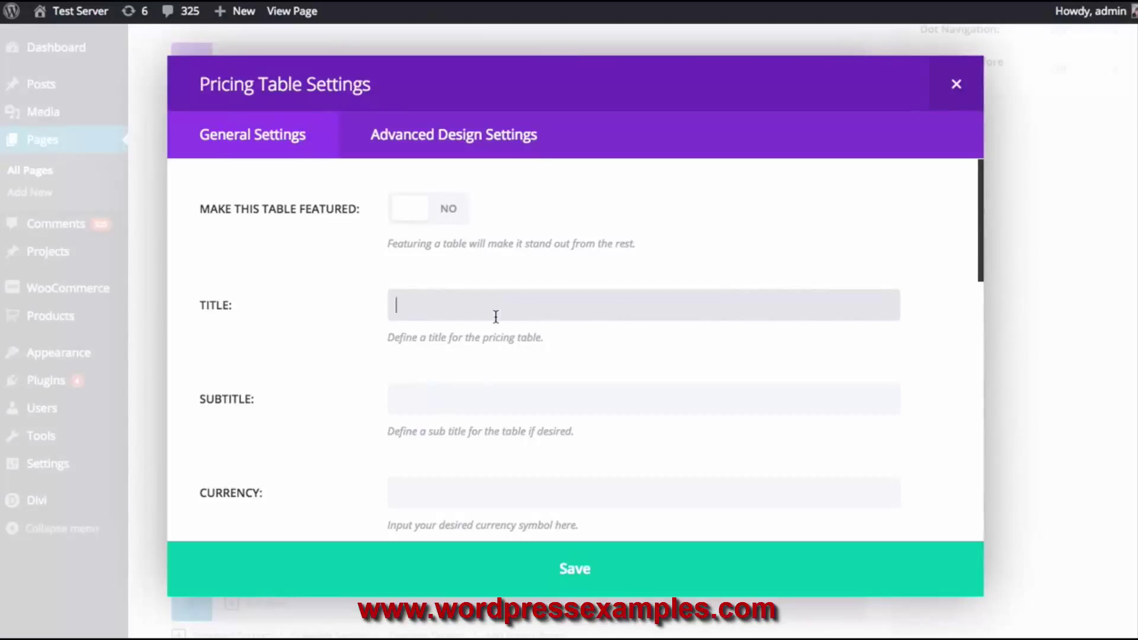
Title the table Bronze, subtitle Pretty Good, with currency $ and price 39
text(Bronze)
click(490, 399)
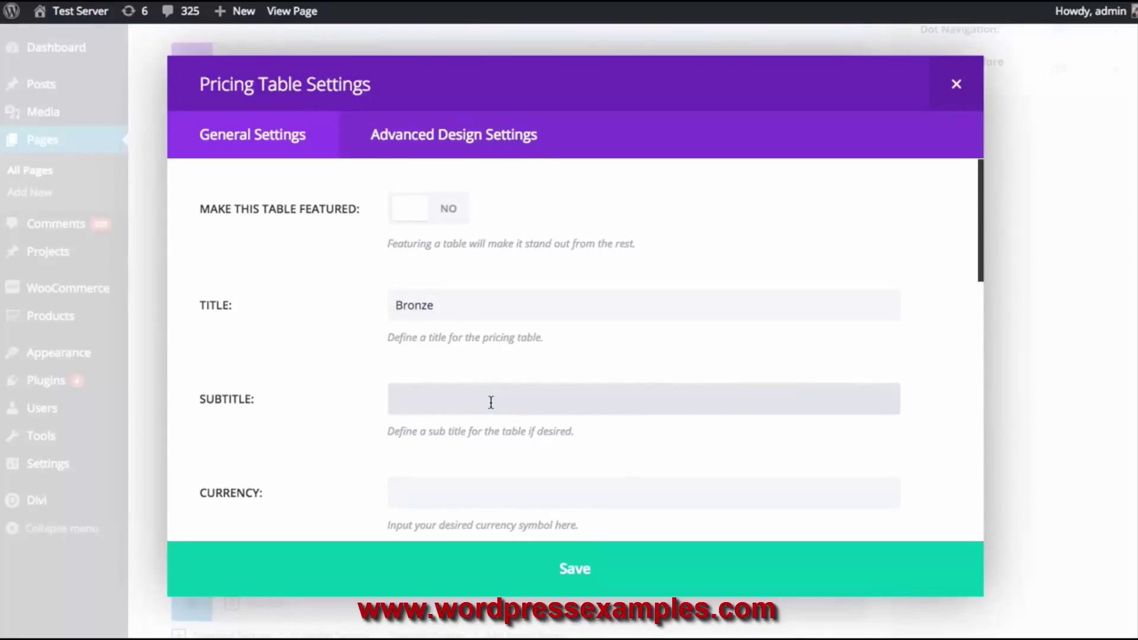
text(Pretty Good)
scroll(498, 403, down, 2)
click(476, 413)
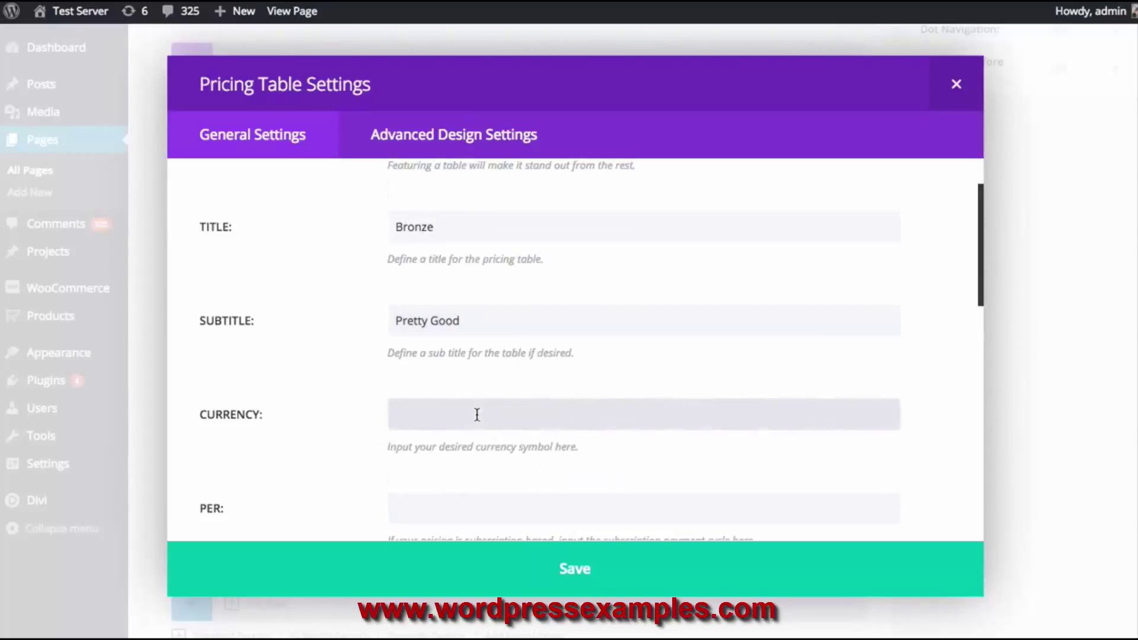
text($)
scroll(491, 397, down, 2)
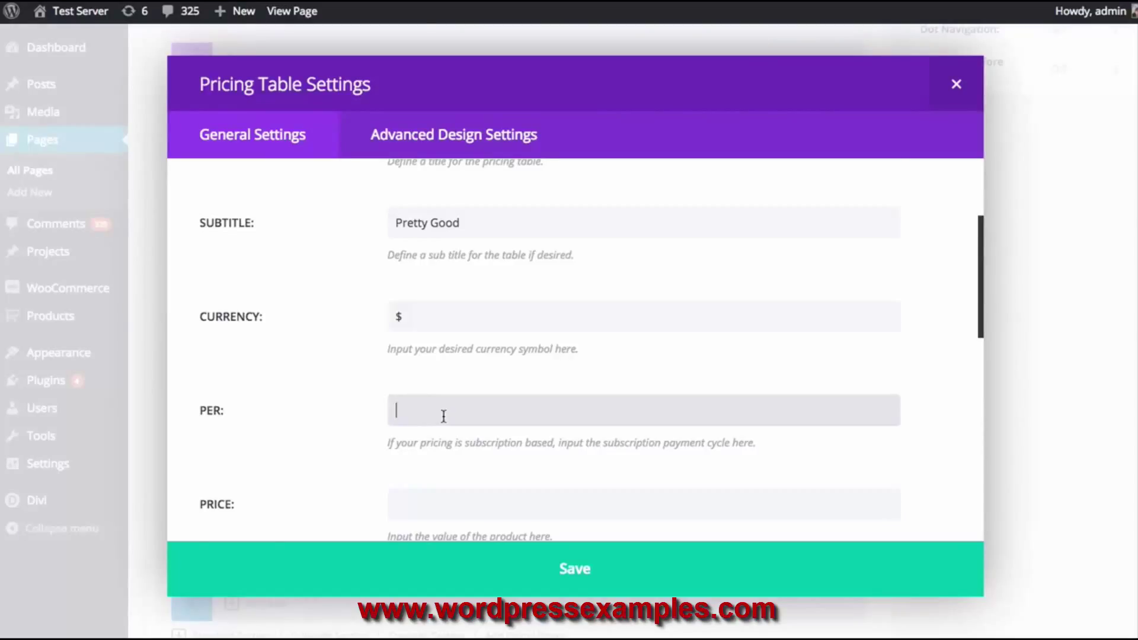
scroll(444, 415, down, 2)
click(437, 425)
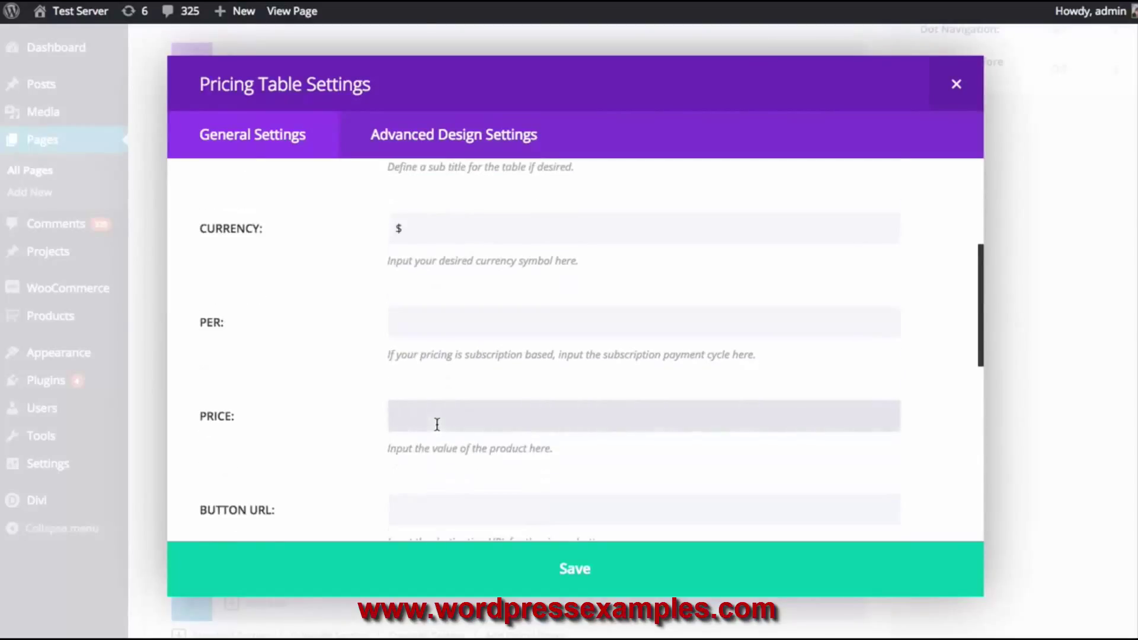
text(39)
Set the button URL to # and the button text to Join Today
scroll(437, 425, down, 2)
click(436, 421)
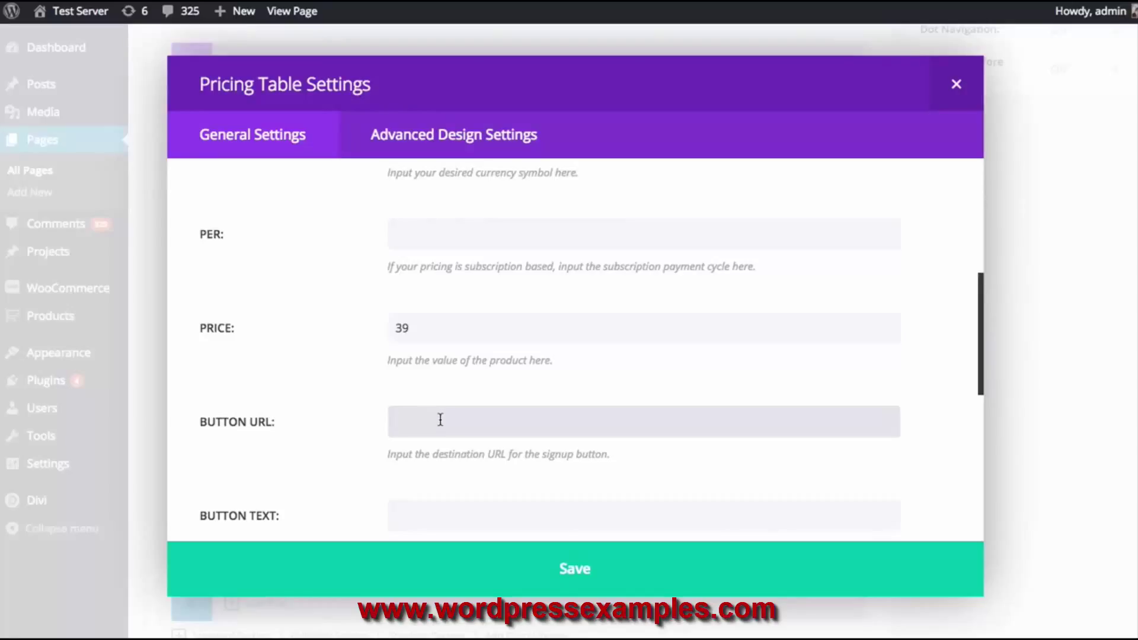
scroll(456, 409, down, 2)
text(#)
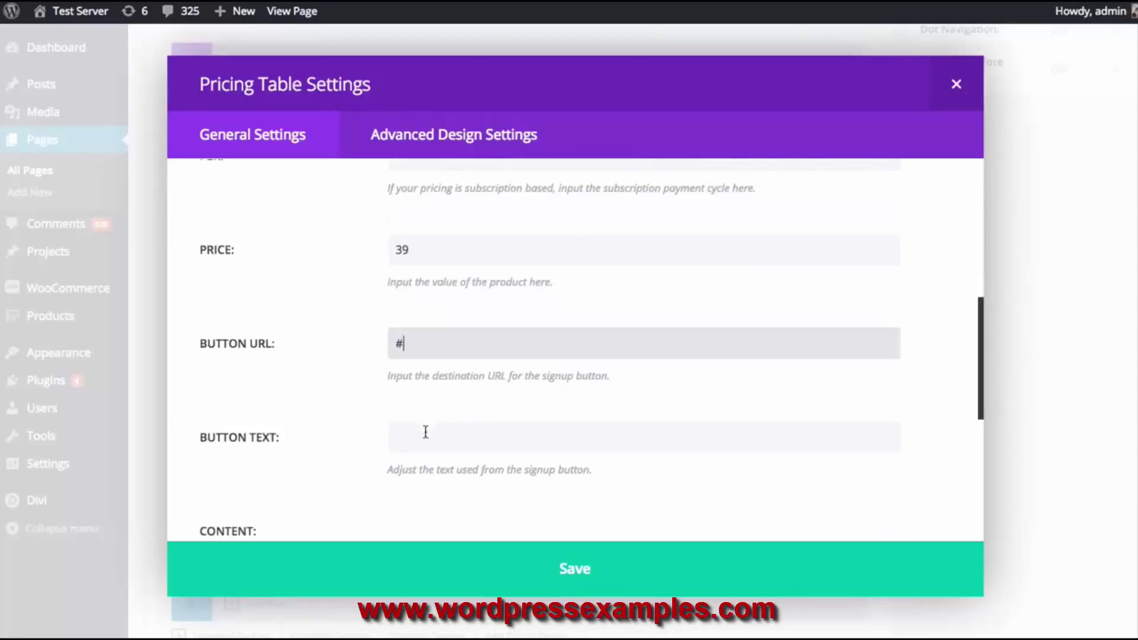
click(426, 433)
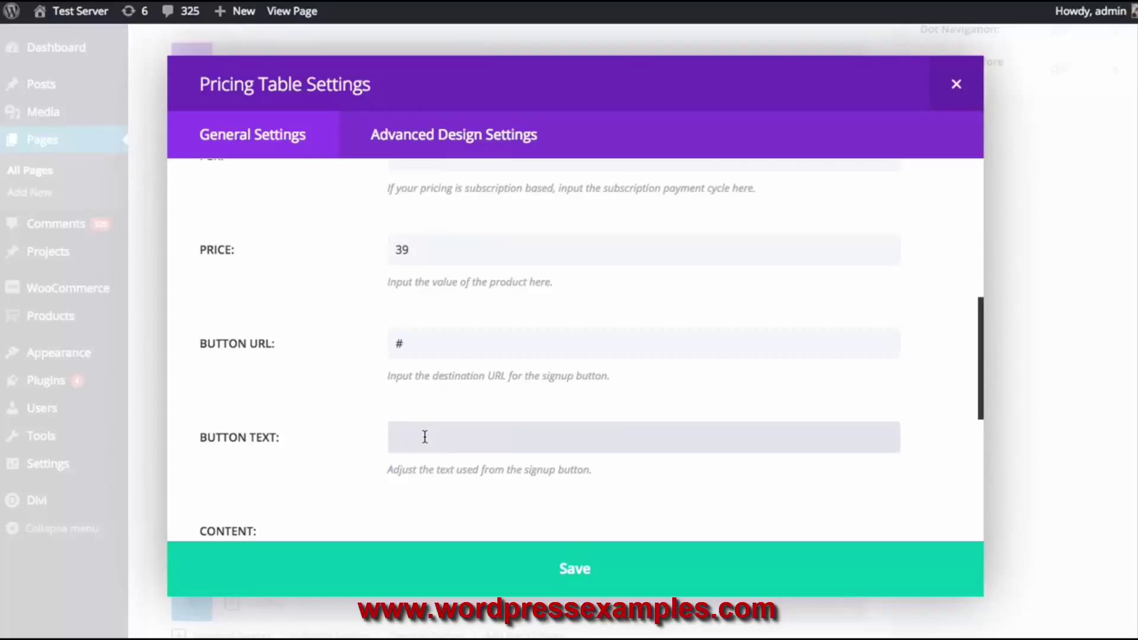
text(Join Today)
scroll(400, 421, down, 5)
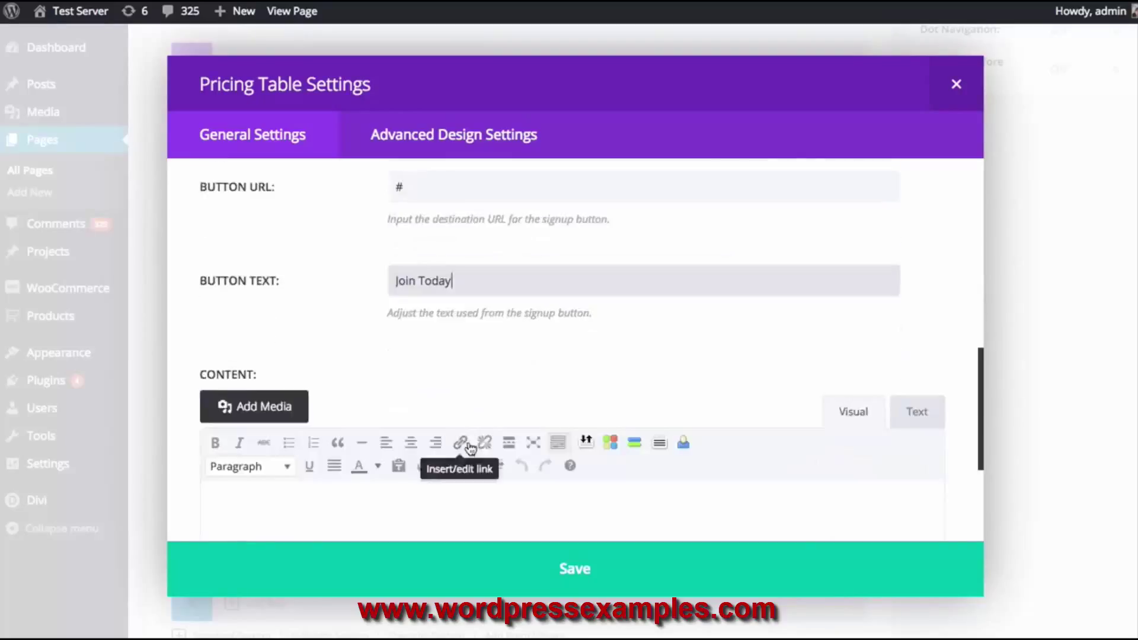
click(317, 399)
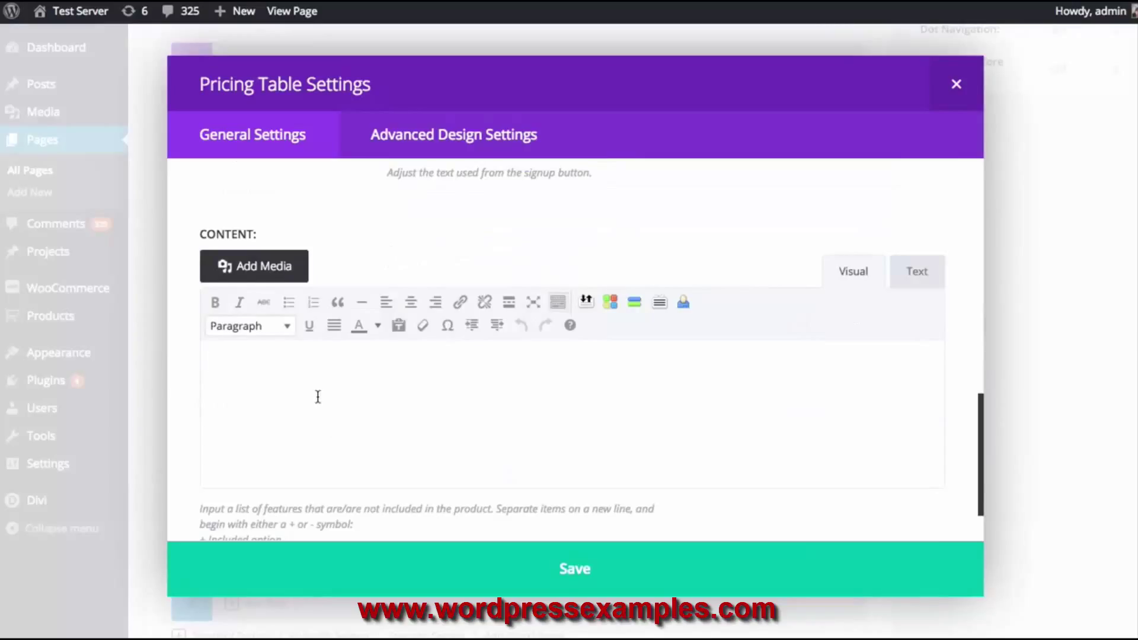
scroll(320, 397, down, 1)
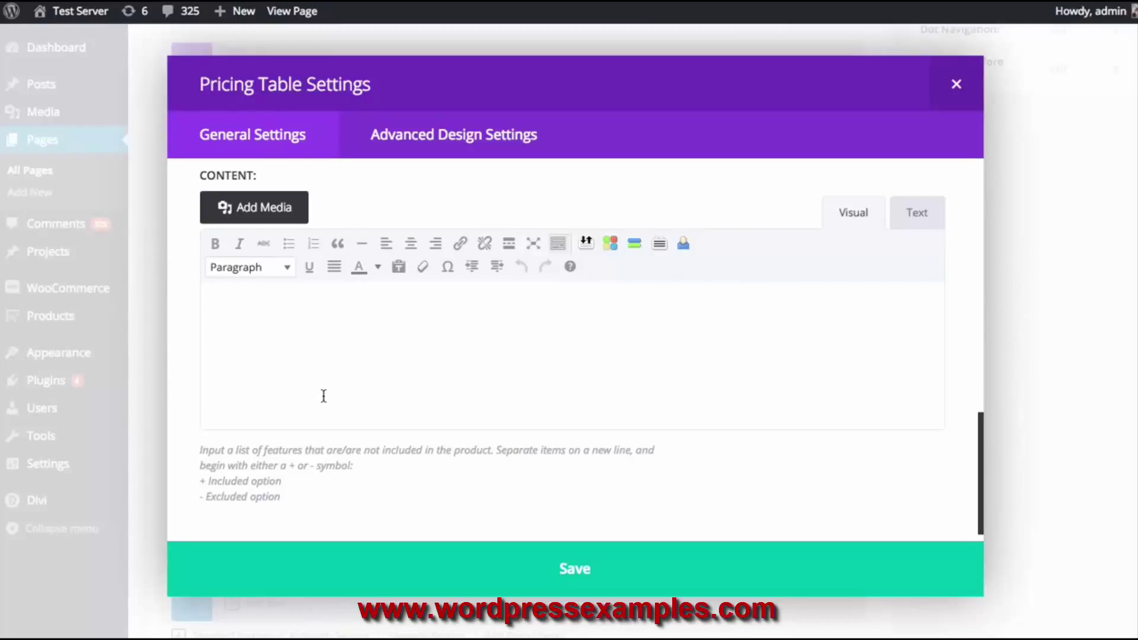
Enter '+Something Include' as the first feature line of the Bronze table
text(+ Something Included)
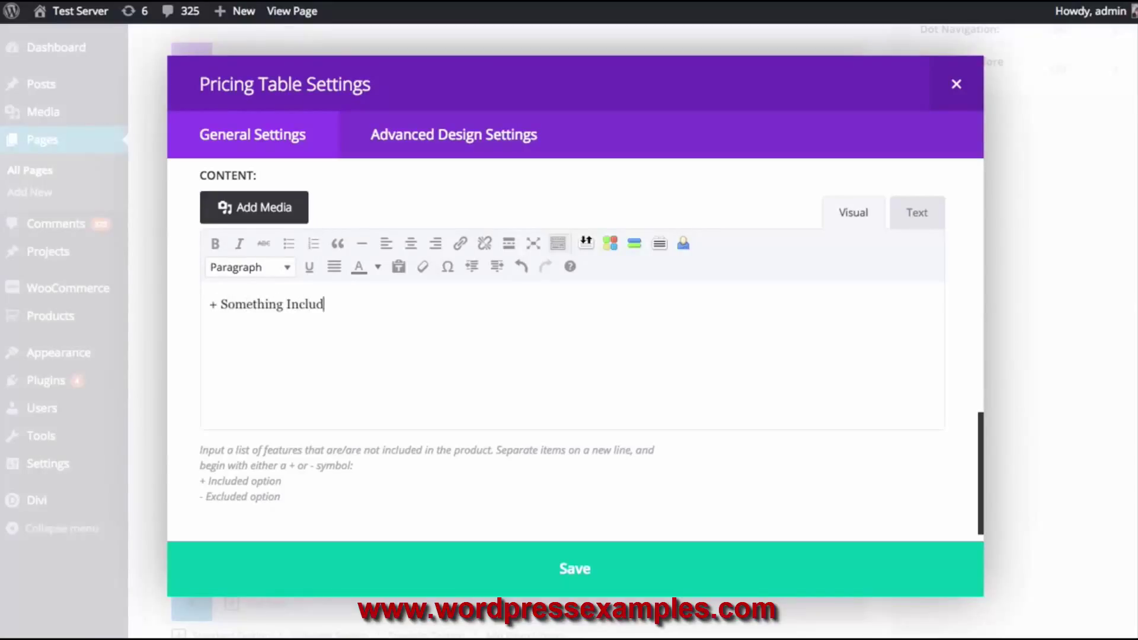
key(Return)
key(BackSpace)
key(shift+Return)
key(BackSpace)
key(Return)
Add '-Not Included' as the second feature line and save the Bronze table
text(-)
key(BackSpace)
key(BackSpace)
key(BackSpace)
key(Return)
text(-)
key(BackSpace)
text(-Not includ)
key(BackSpace)
key(BackSpace)
key(BackSpace)
key(BackSpace)
key(BackSpace)
key(BackSpace)
text(Included)
key(BackSpace)
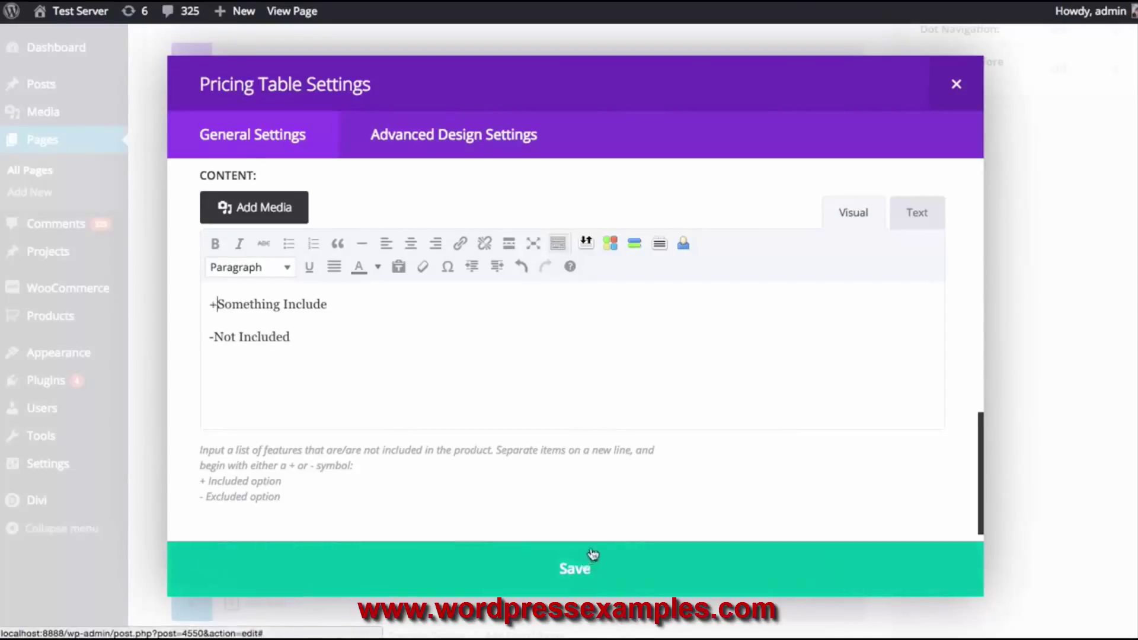
scroll(588, 551, down, 1)
click(601, 566)
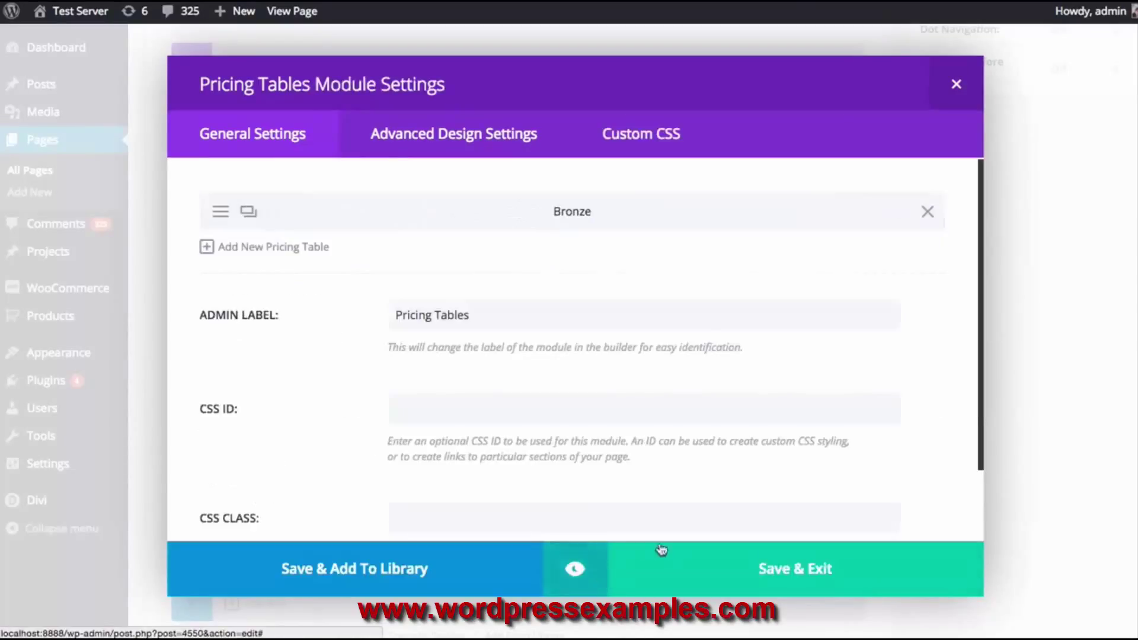
click(587, 566)
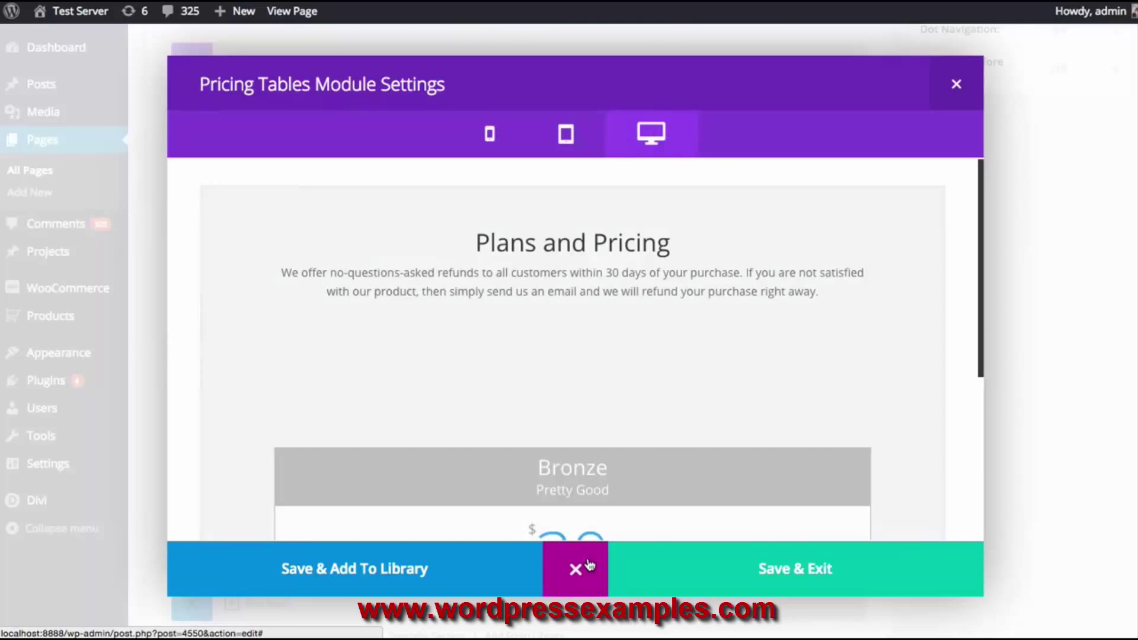
scroll(676, 444, down, 5)
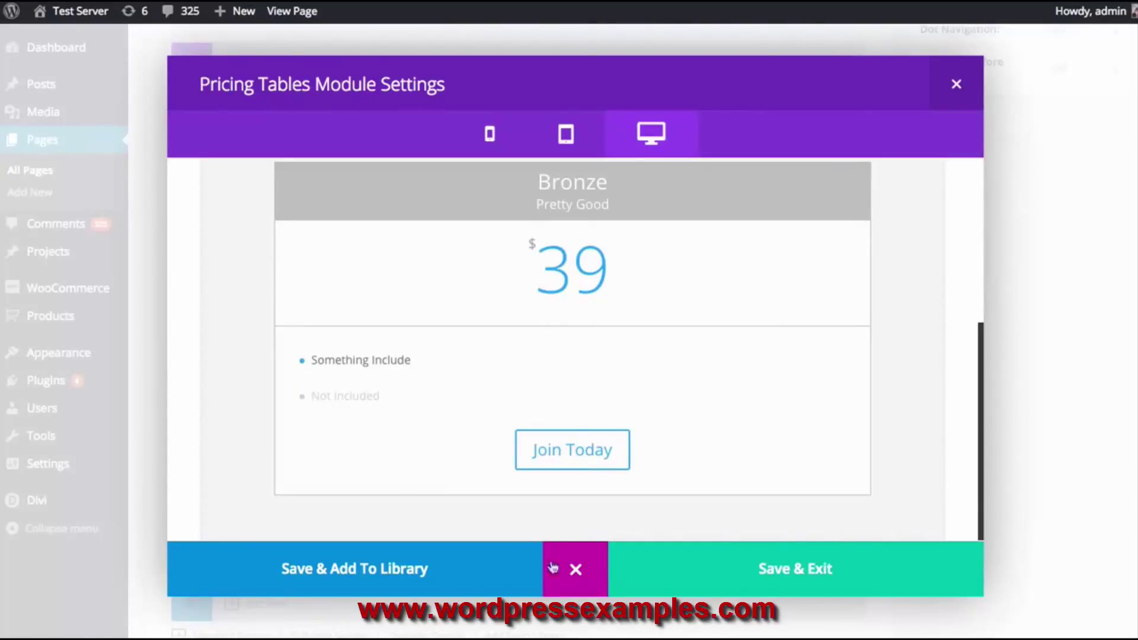
click(575, 569)
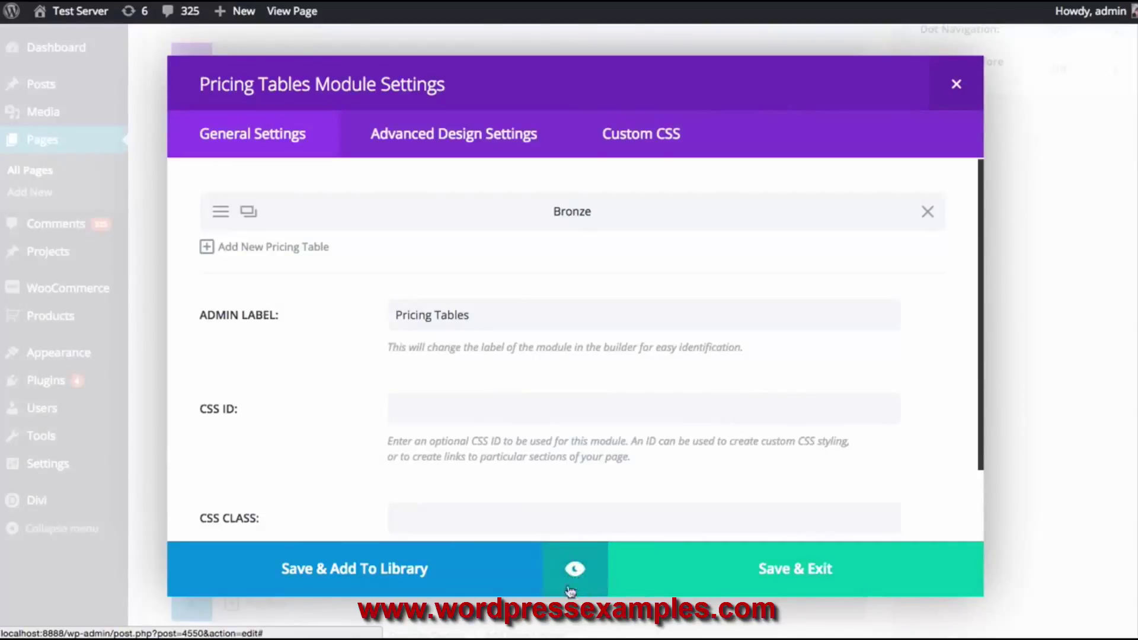
click(575, 570)
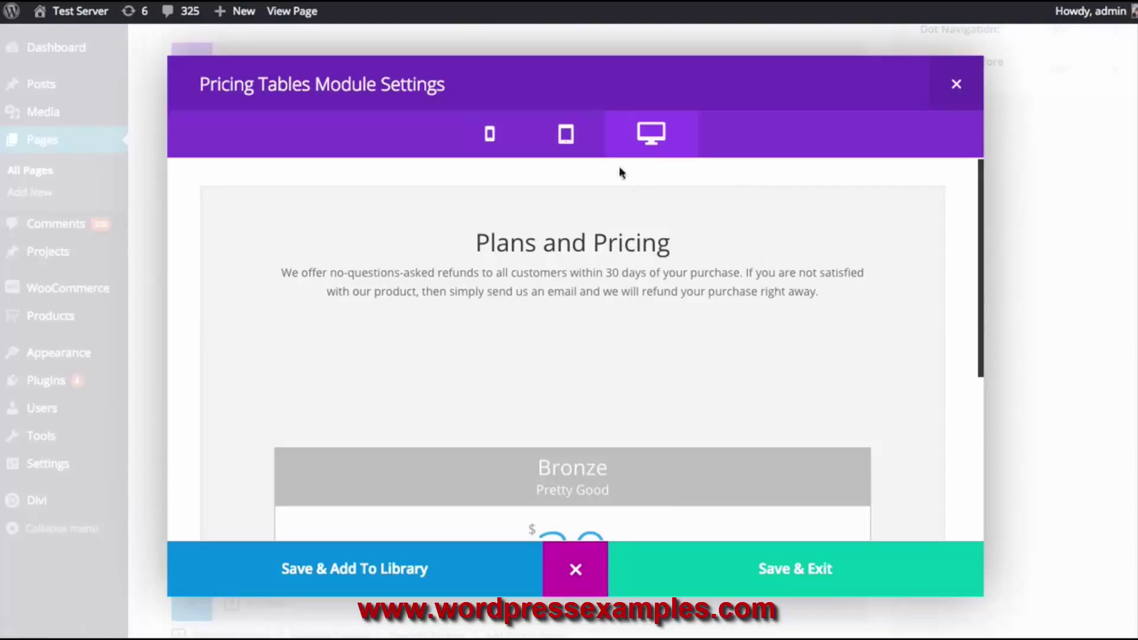
click(568, 146)
click(498, 140)
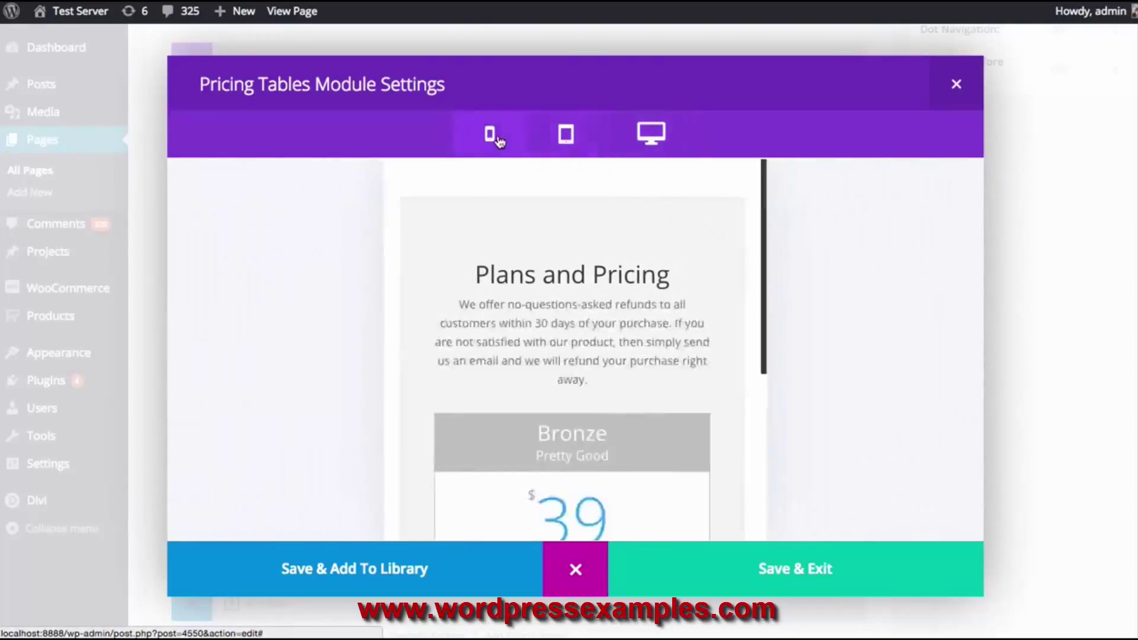
scroll(533, 237, down, 5)
scroll(536, 233, up, 3)
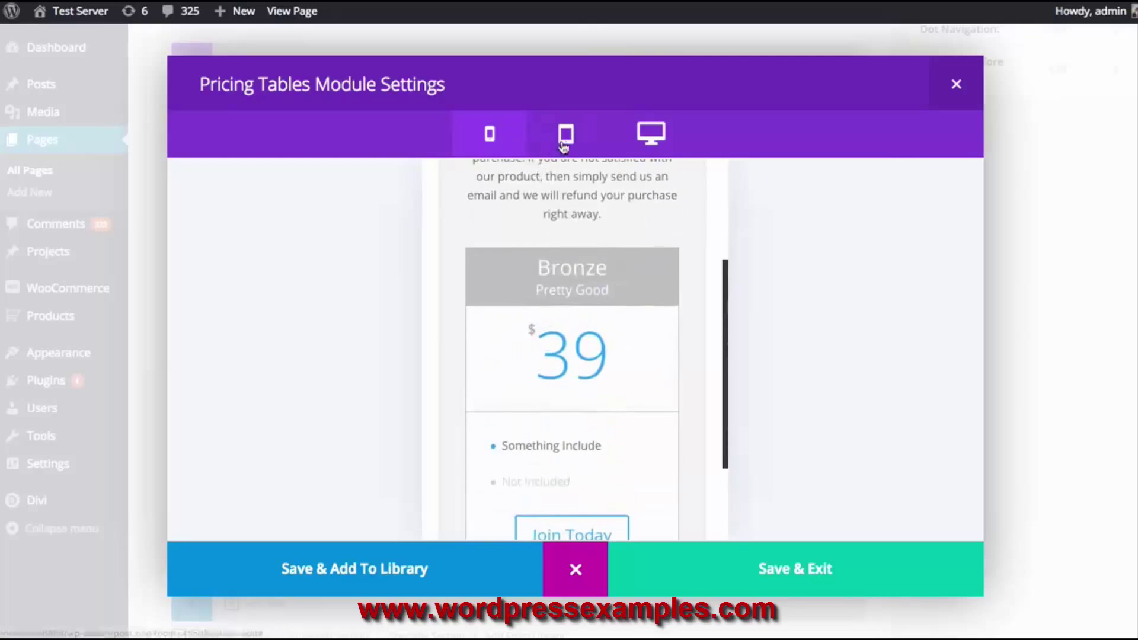
click(644, 145)
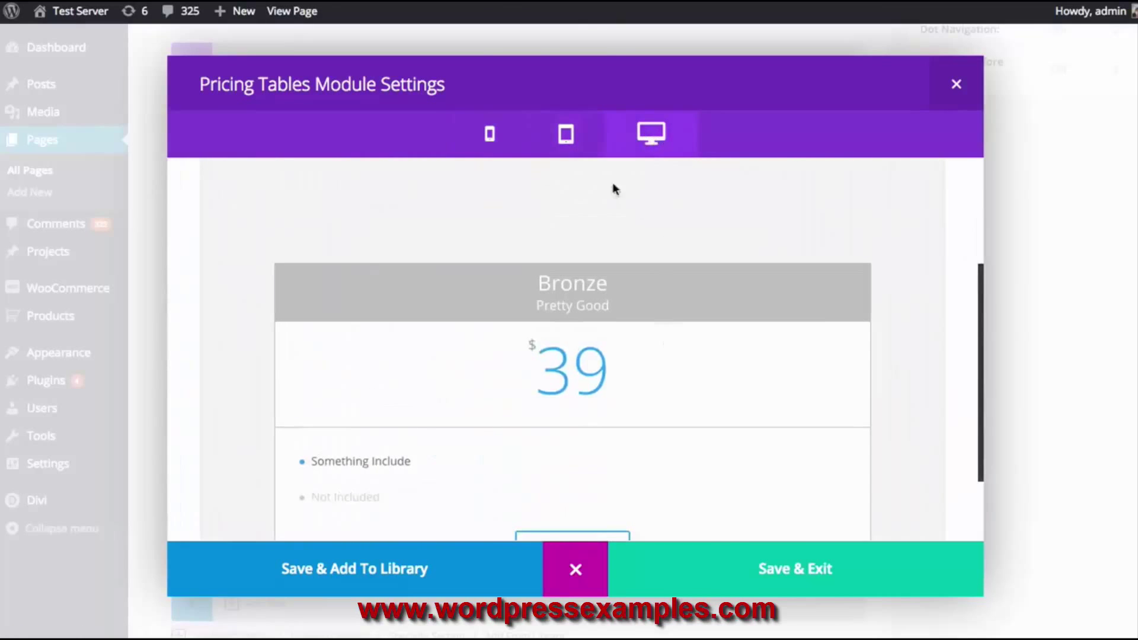
click(496, 140)
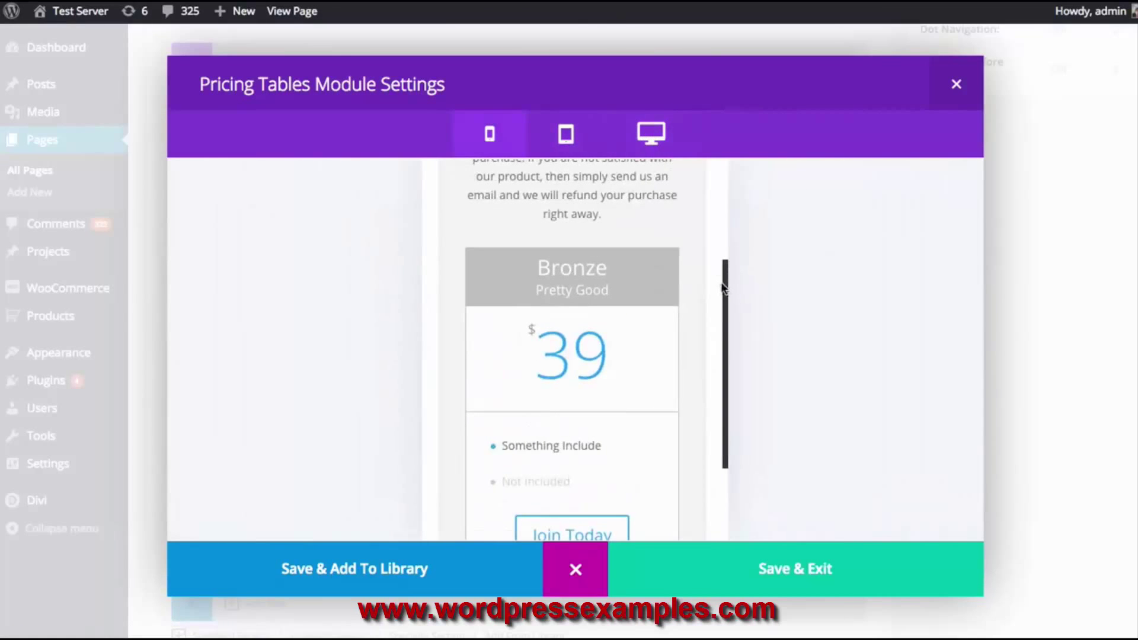
scroll(726, 320, down, 2)
drag(724, 315, 725, 333)
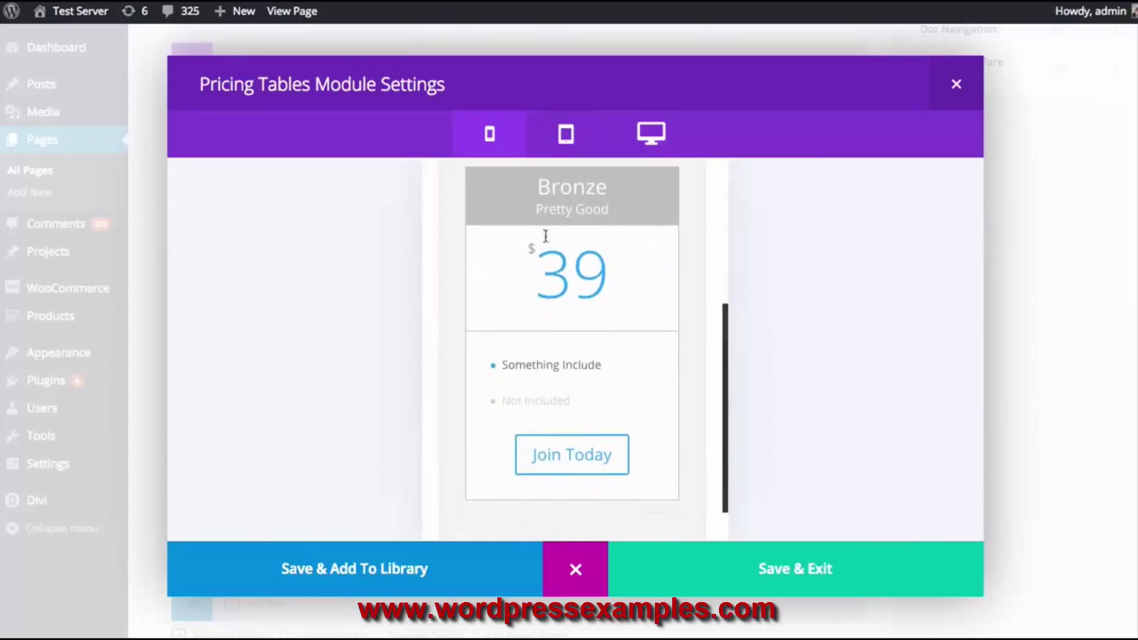
drag(537, 187, 608, 189)
drag(535, 209, 614, 208)
drag(503, 364, 601, 364)
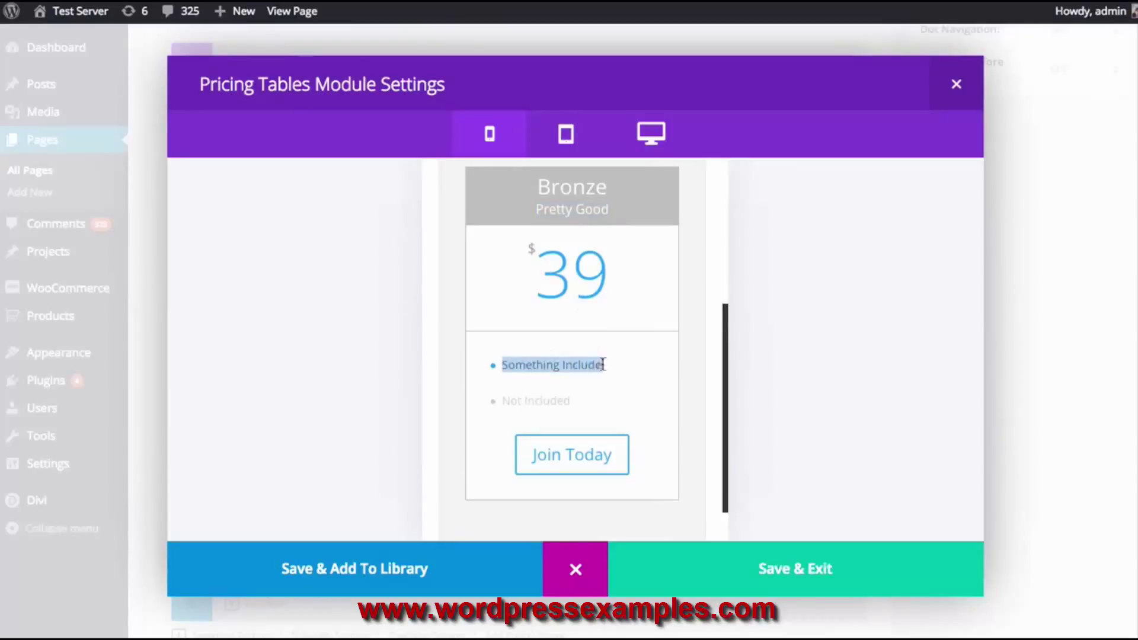
drag(501, 399, 585, 400)
click(604, 388)
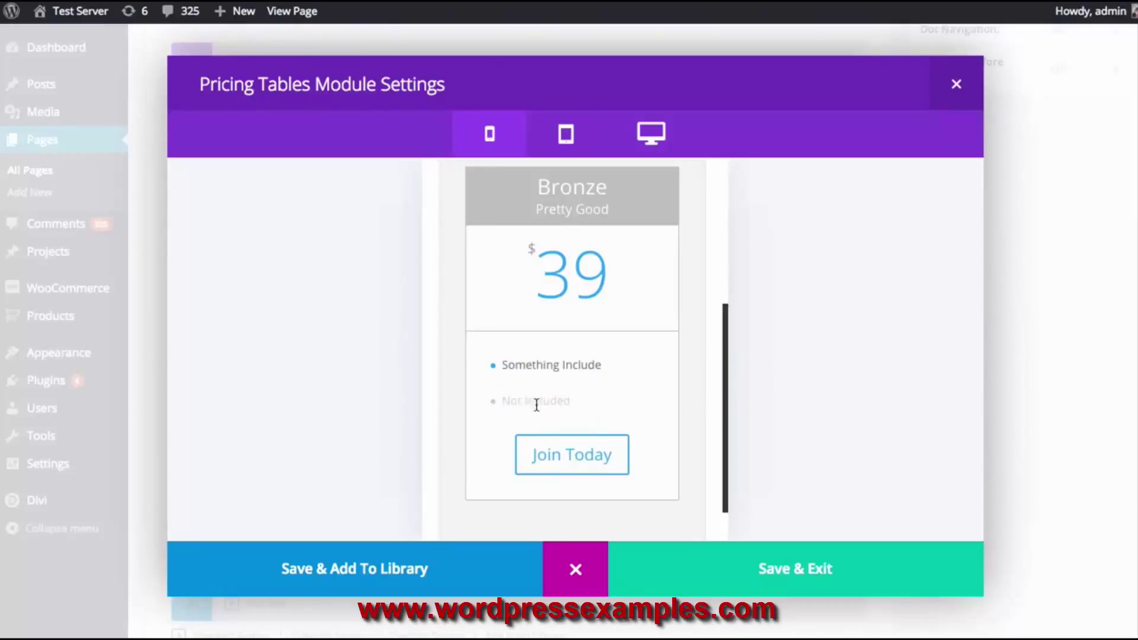
drag(503, 365, 605, 365)
click(611, 366)
click(578, 566)
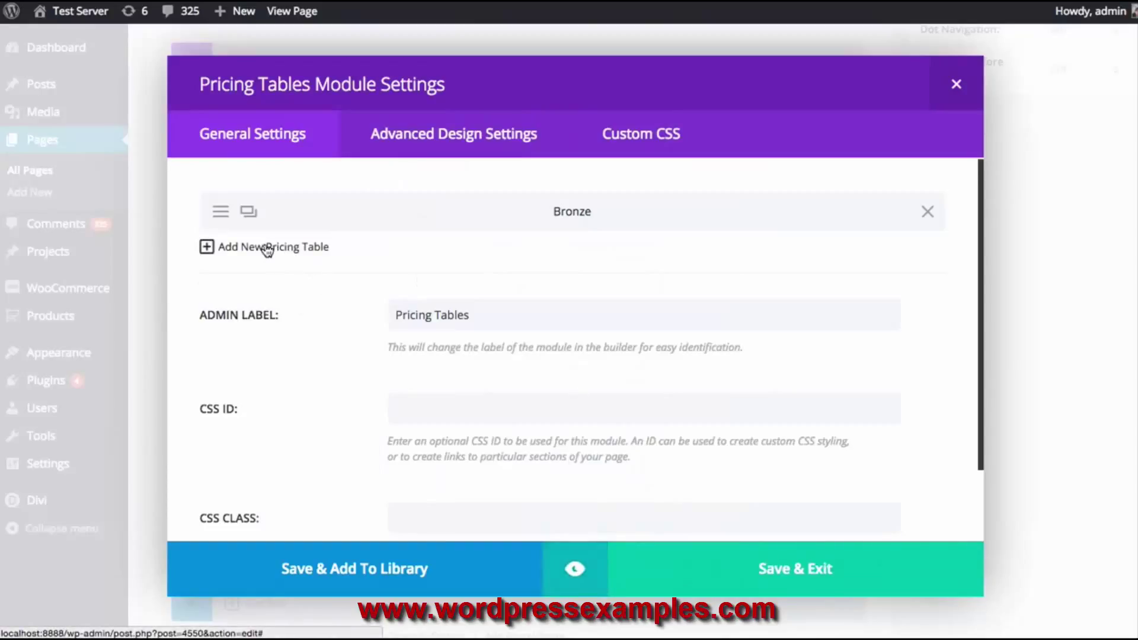
Duplicate Bronze and make the copy a featured table titled Sliver, subtitled Really Good
click(248, 212)
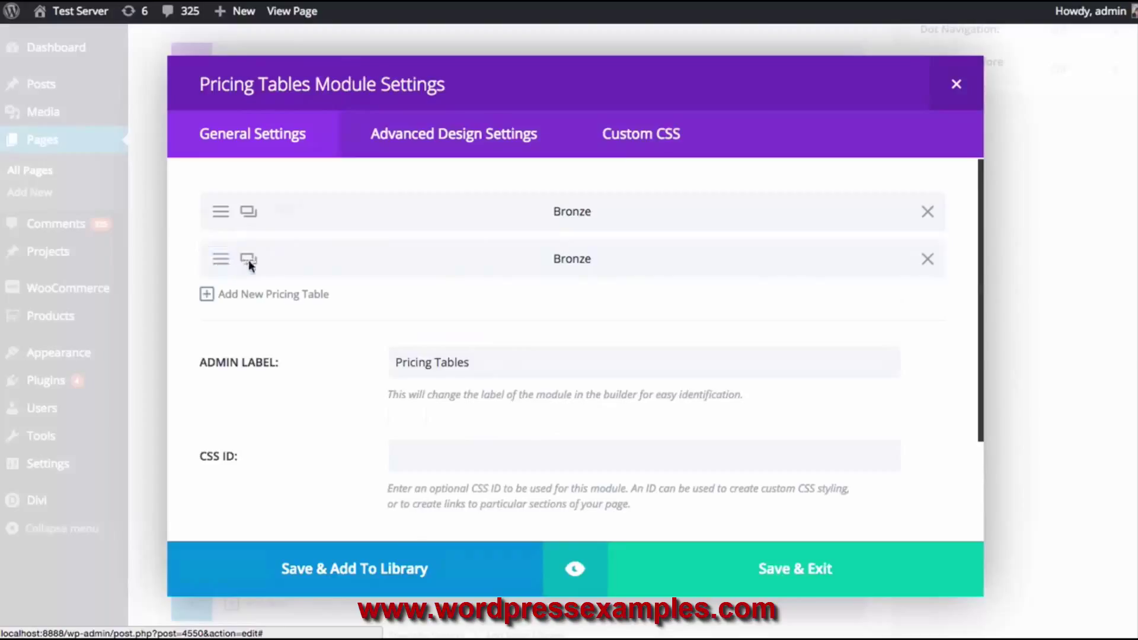
click(220, 259)
double_click(431, 303)
text(Sliver)
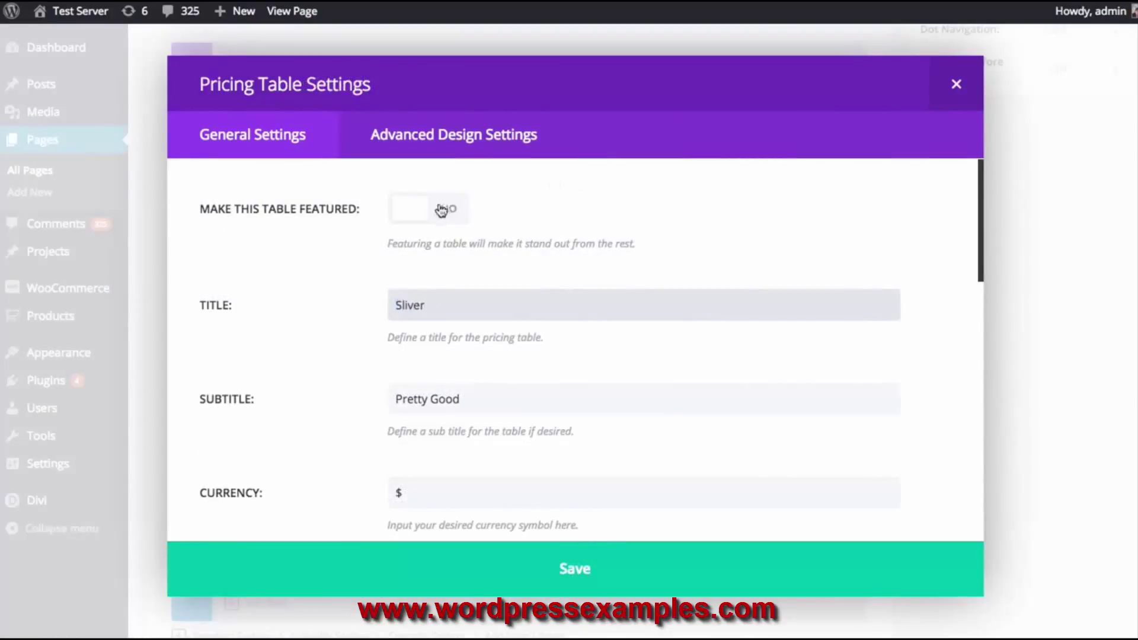
click(435, 219)
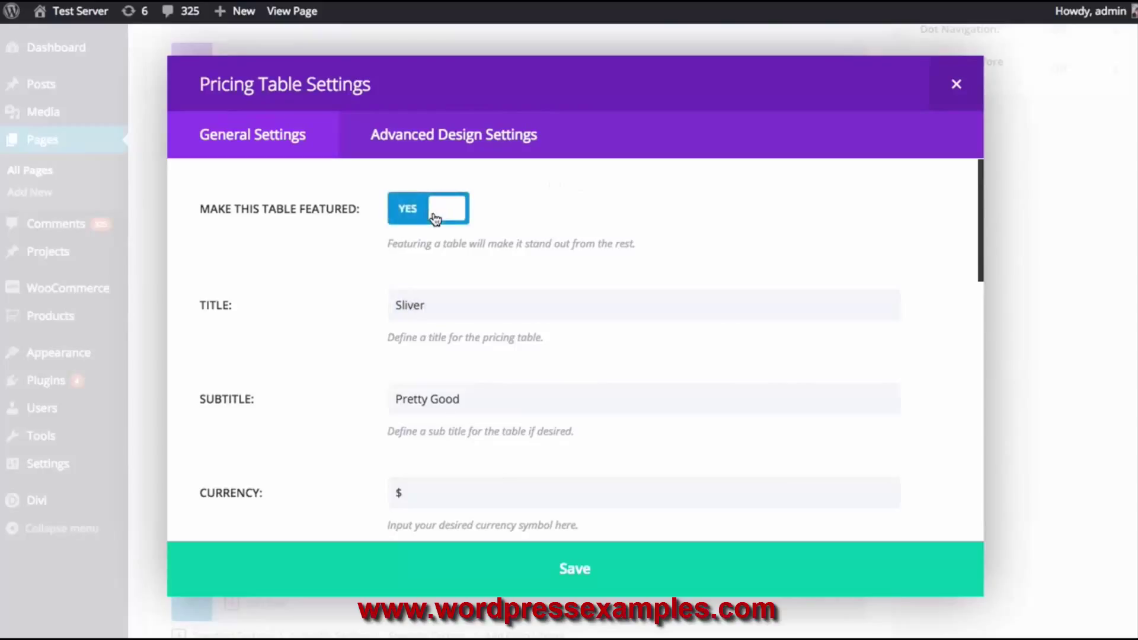
scroll(434, 219, down, 1)
drag(478, 320, 374, 318)
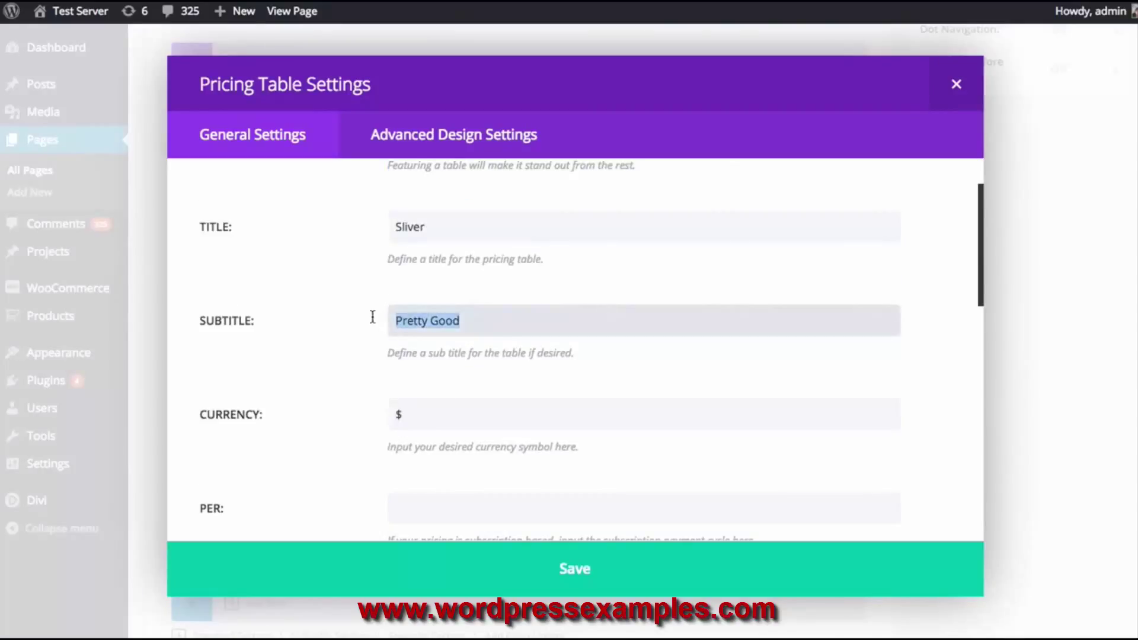
text(Really Good)
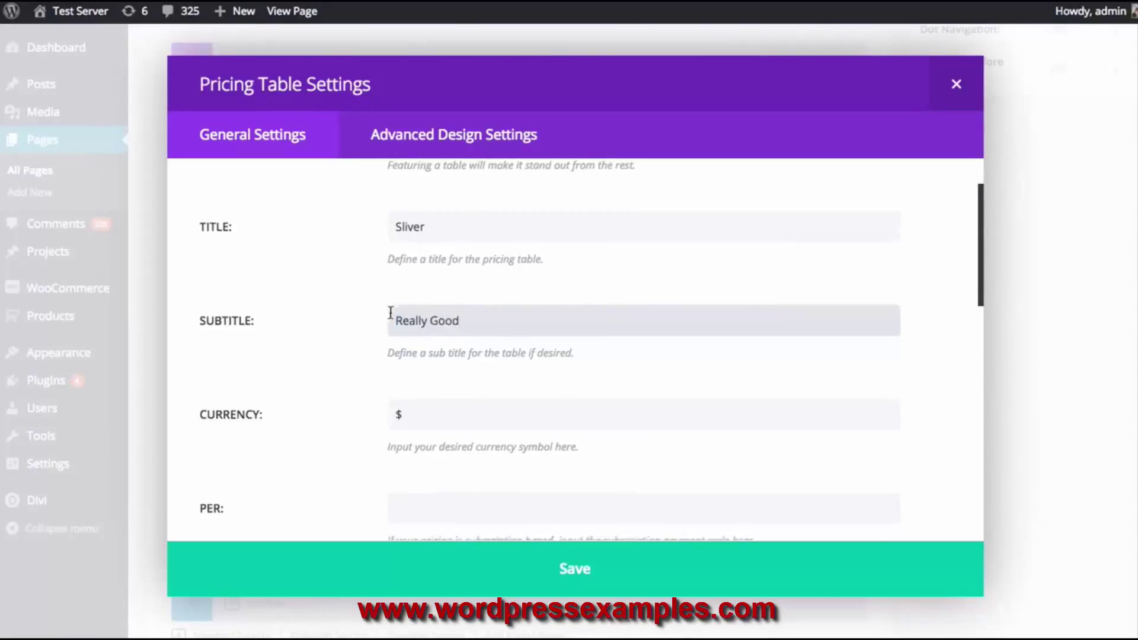
Set Sliver's price to 59, change '-Not Included' to '+Not Included', and save
scroll(396, 314, down, 3)
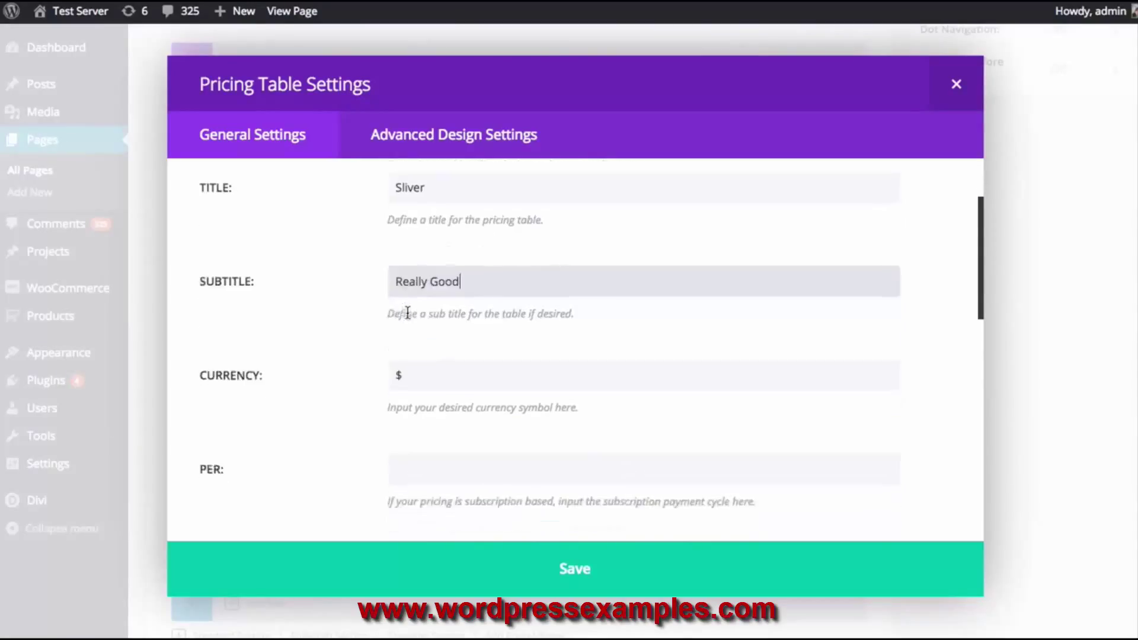
click(402, 369)
key(BackSpace)
text(59)
scroll(443, 362, down, 1)
scroll(442, 356, down, 5)
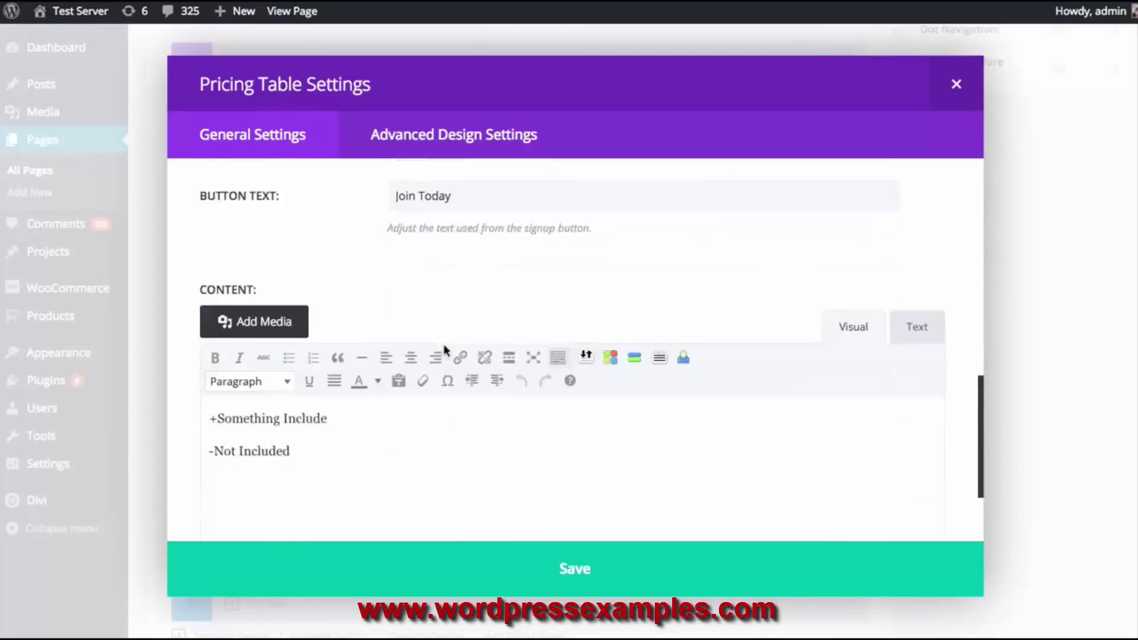
click(214, 424)
key(BackSpace)
text(+)
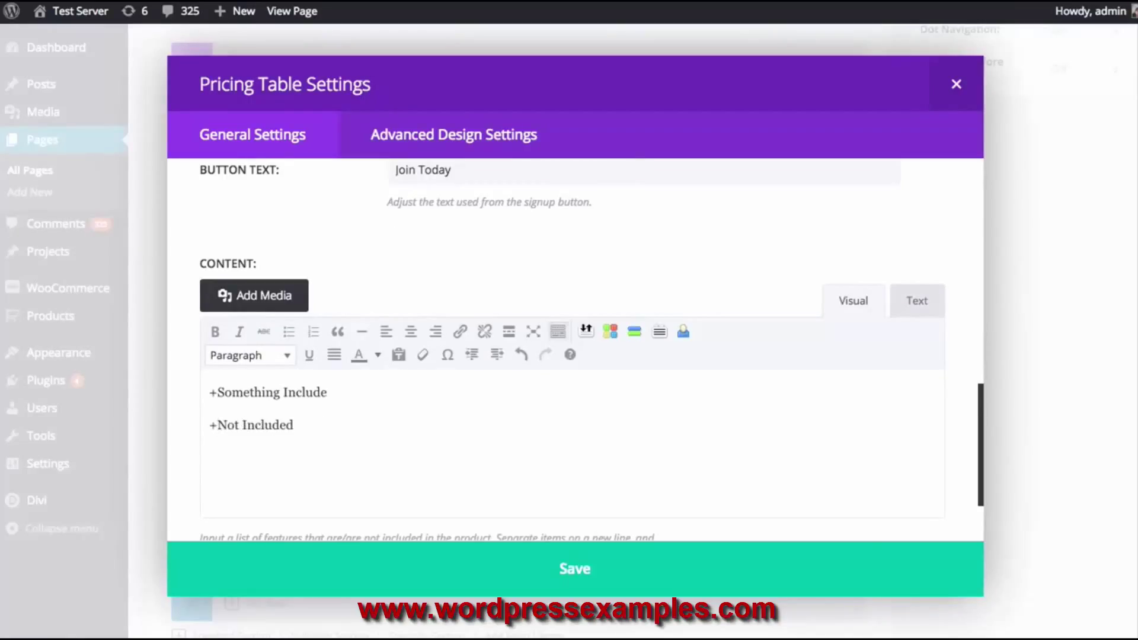
click(665, 566)
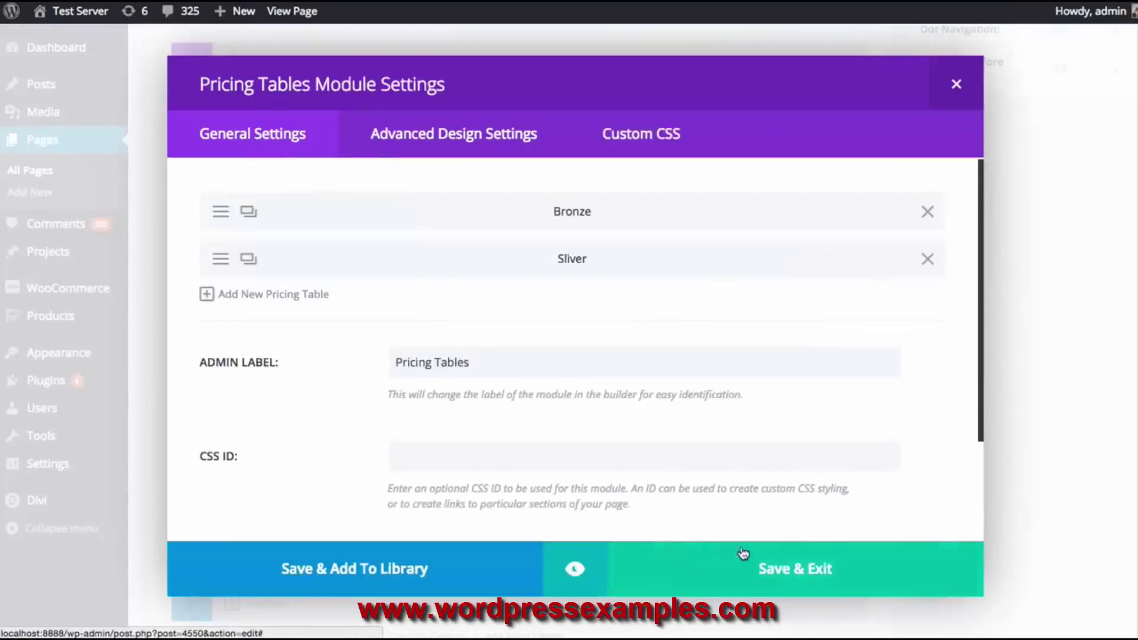
Preview Bronze at $39 beside featured Sliver at $59, then close the preview
click(576, 569)
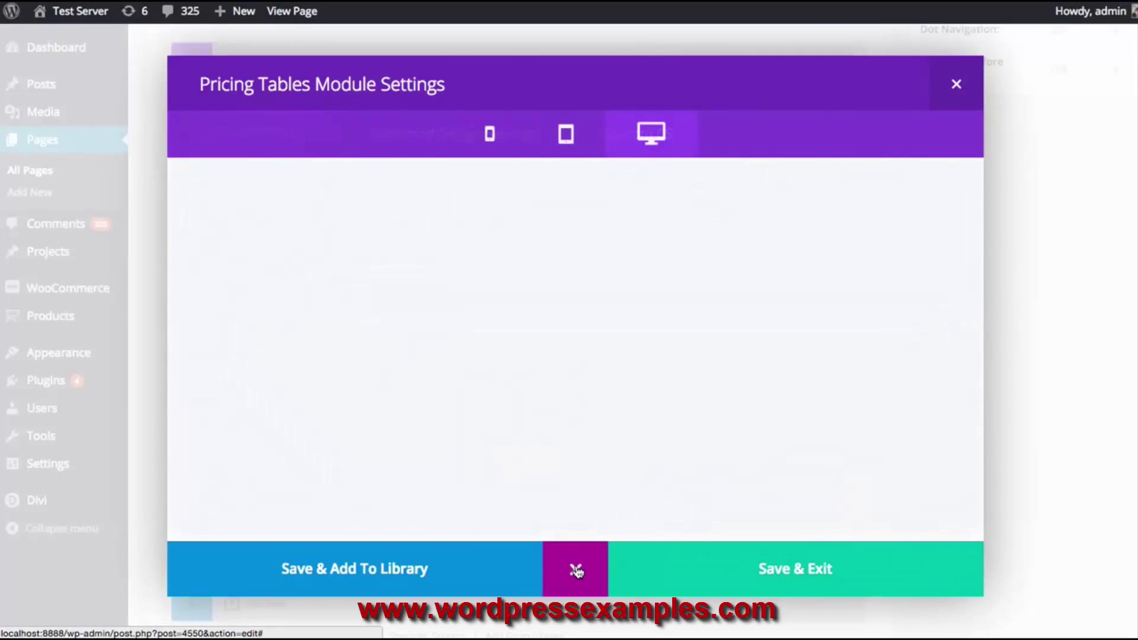
scroll(678, 382, down, 5)
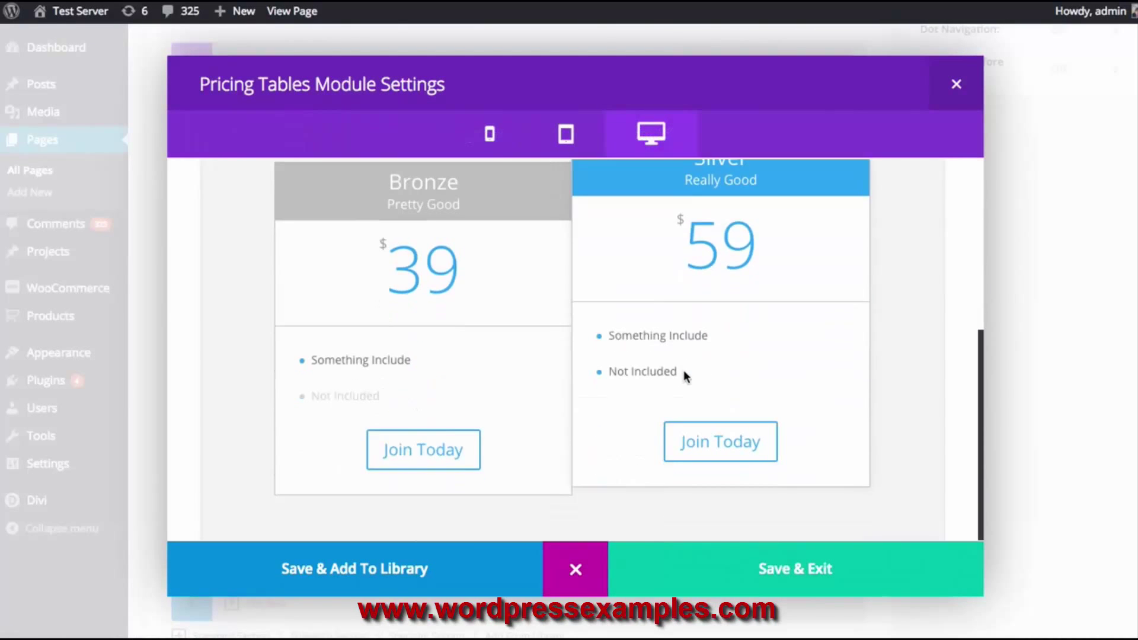
scroll(663, 362, up, 2)
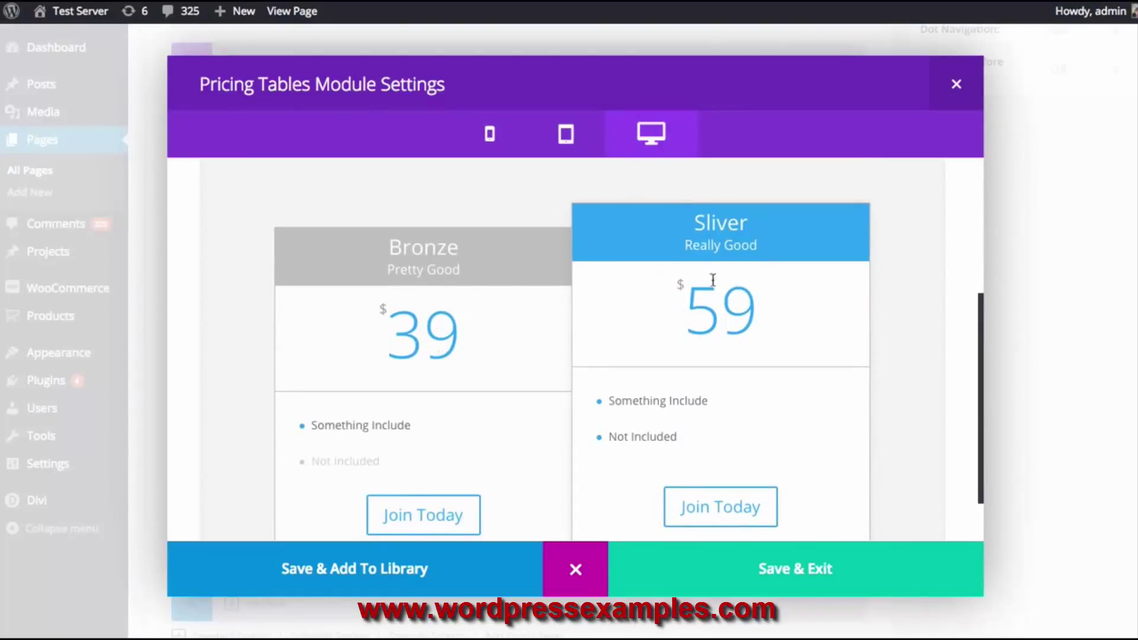
scroll(676, 284, down, 2)
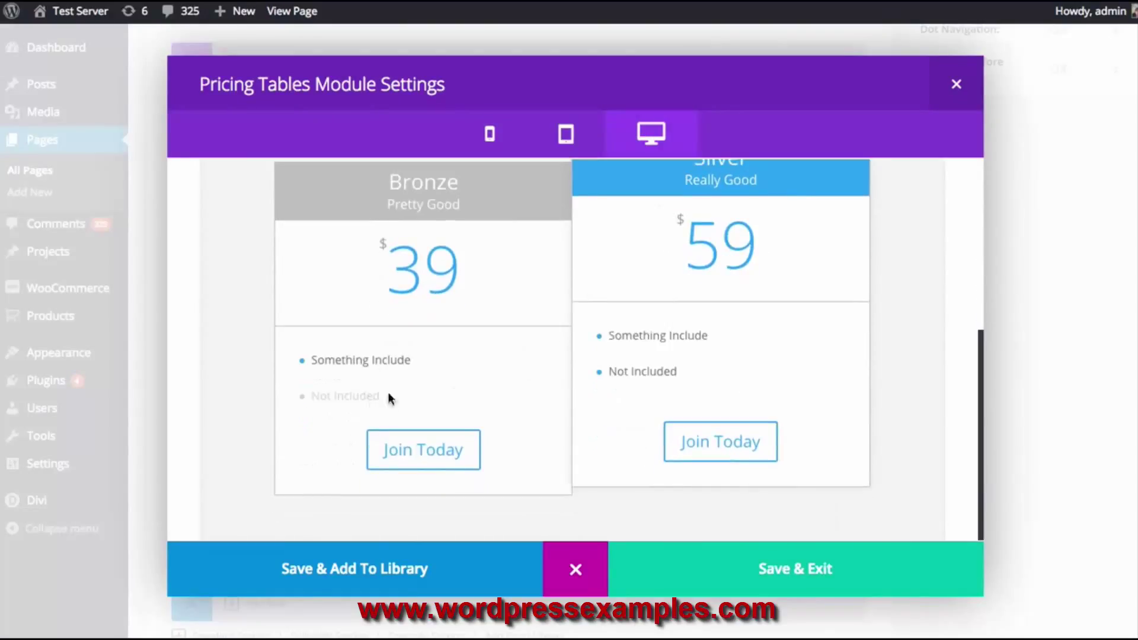
drag(312, 360, 447, 363)
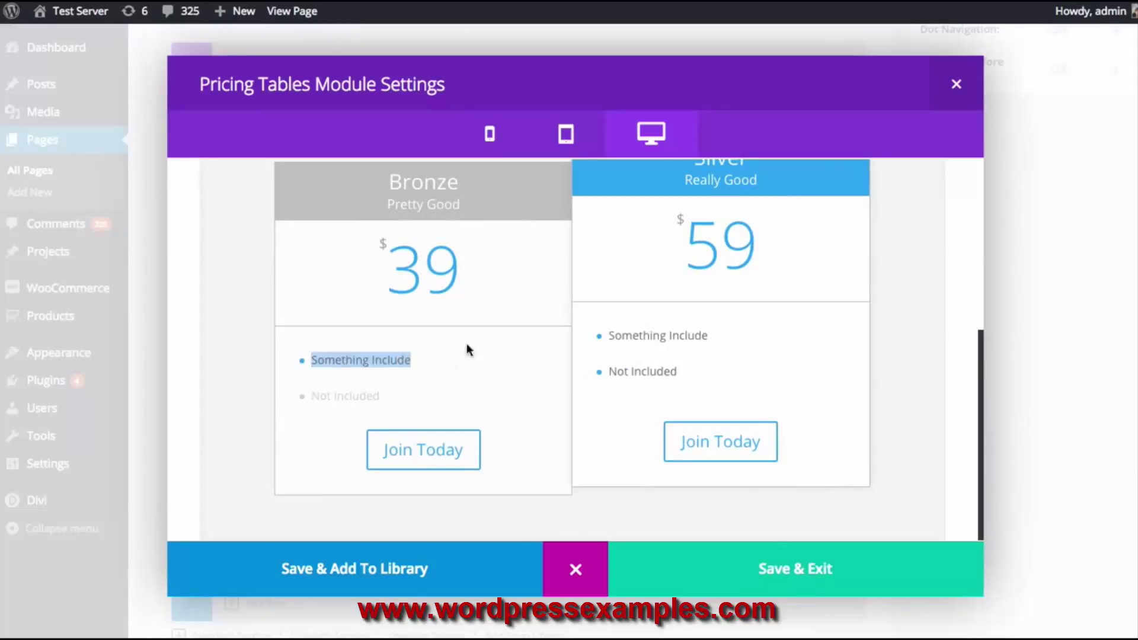
scroll(642, 347, up, 2)
scroll(658, 352, down, 2)
drag(677, 367, 608, 335)
click(576, 569)
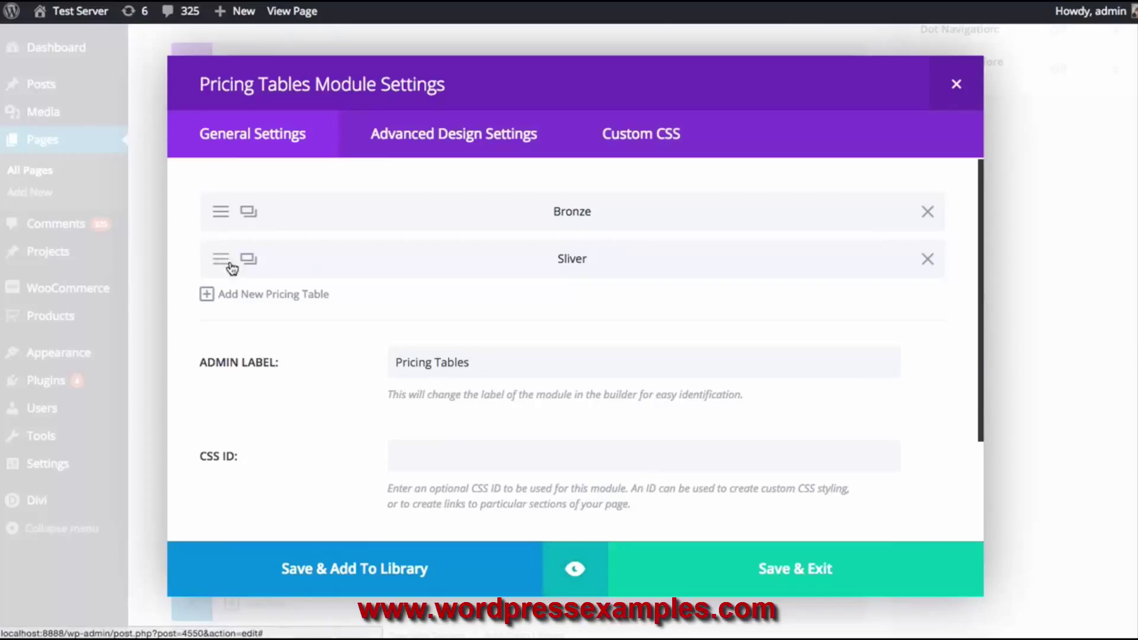
Duplicate Sliver and retitle the copy Gold with subtitle Very Good
click(248, 261)
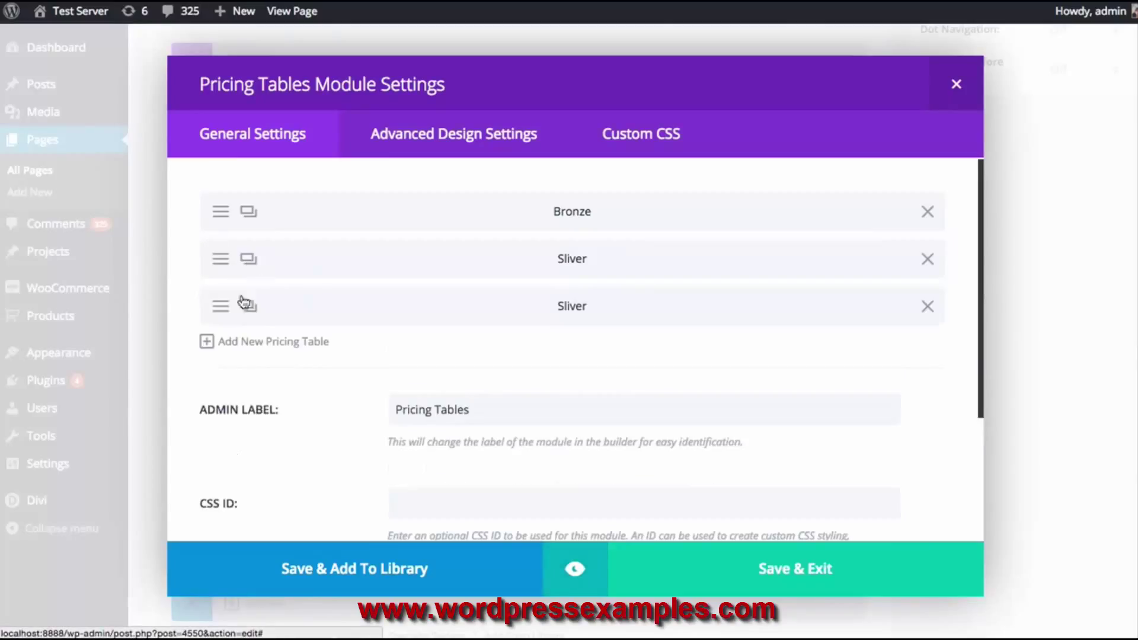
click(536, 294)
double_click(408, 306)
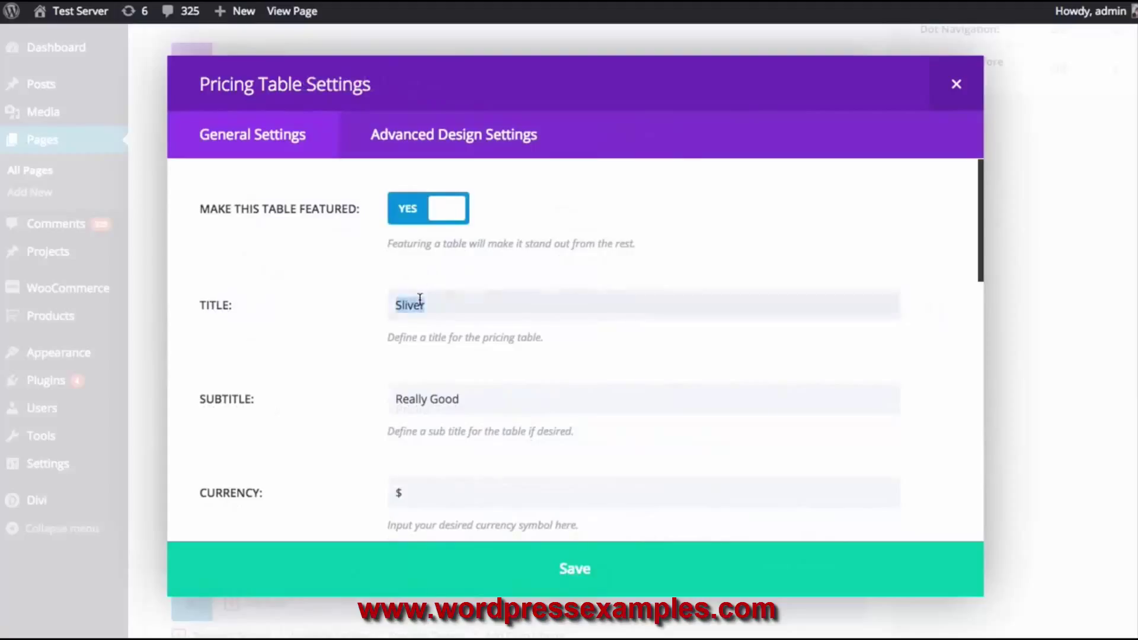
text(Gold)
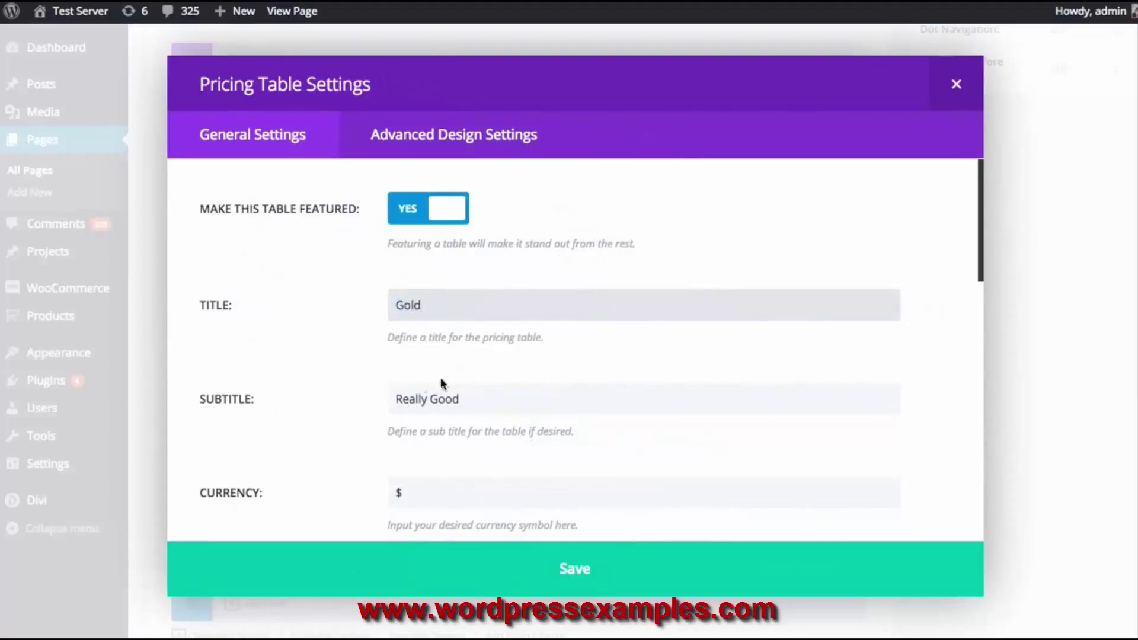
double_click(408, 398)
text(Very)
Set Gold's price to 89, add a '+Another Feature' line, and save
scroll(468, 349, down, 8)
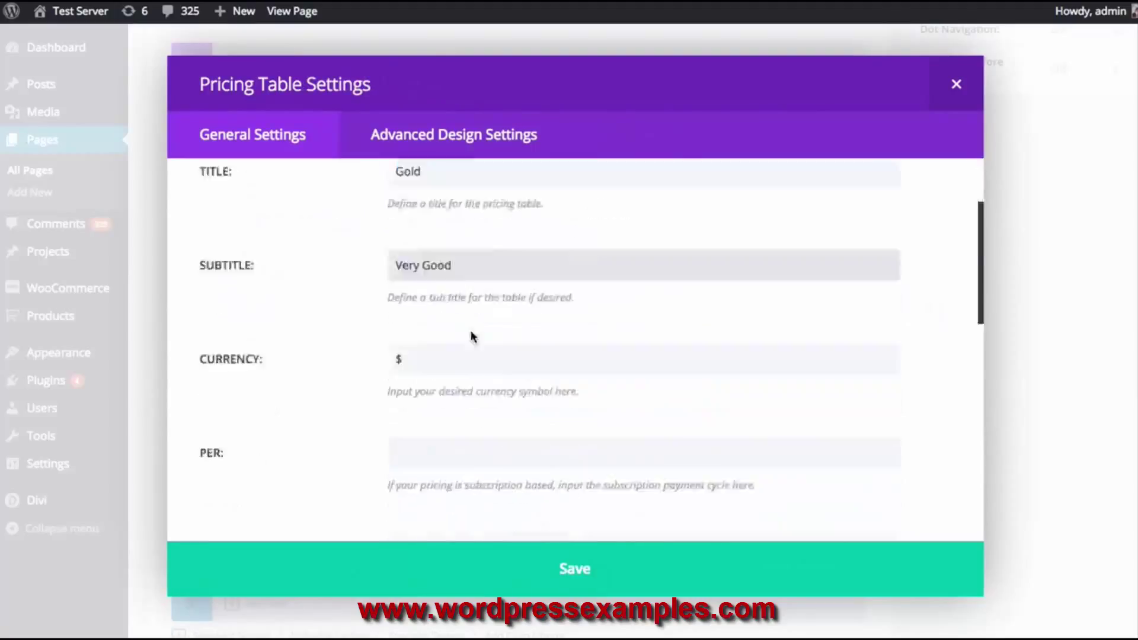
click(402, 223)
key(BackSpace)
text(89)
scroll(448, 252, down, 5)
click(338, 317)
key(Return)
text(+)
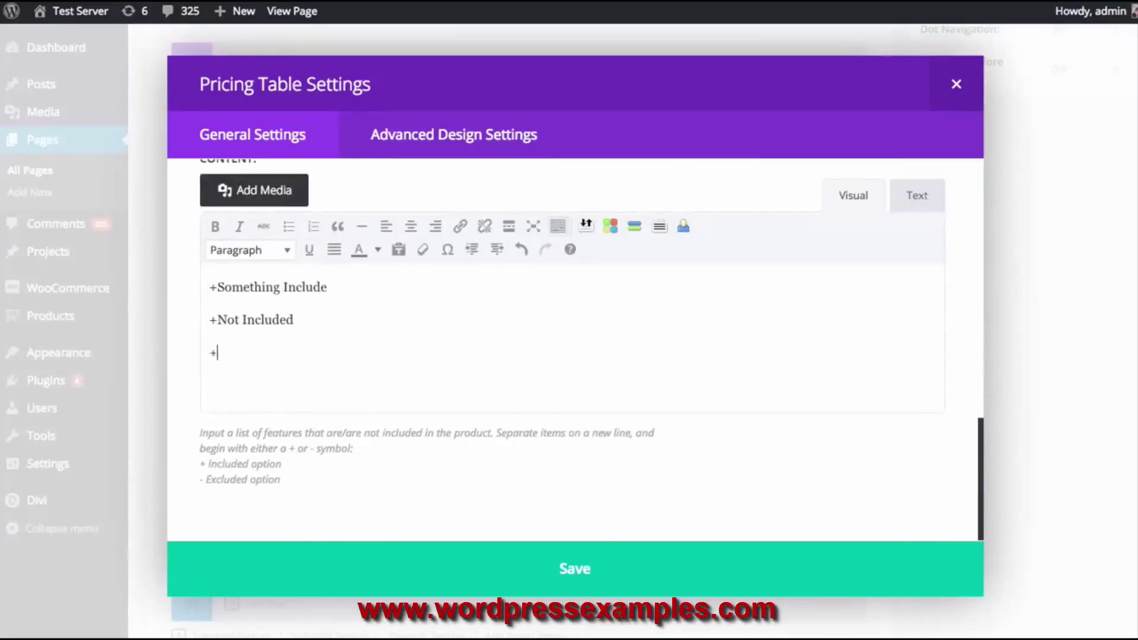
text(Another Feature)
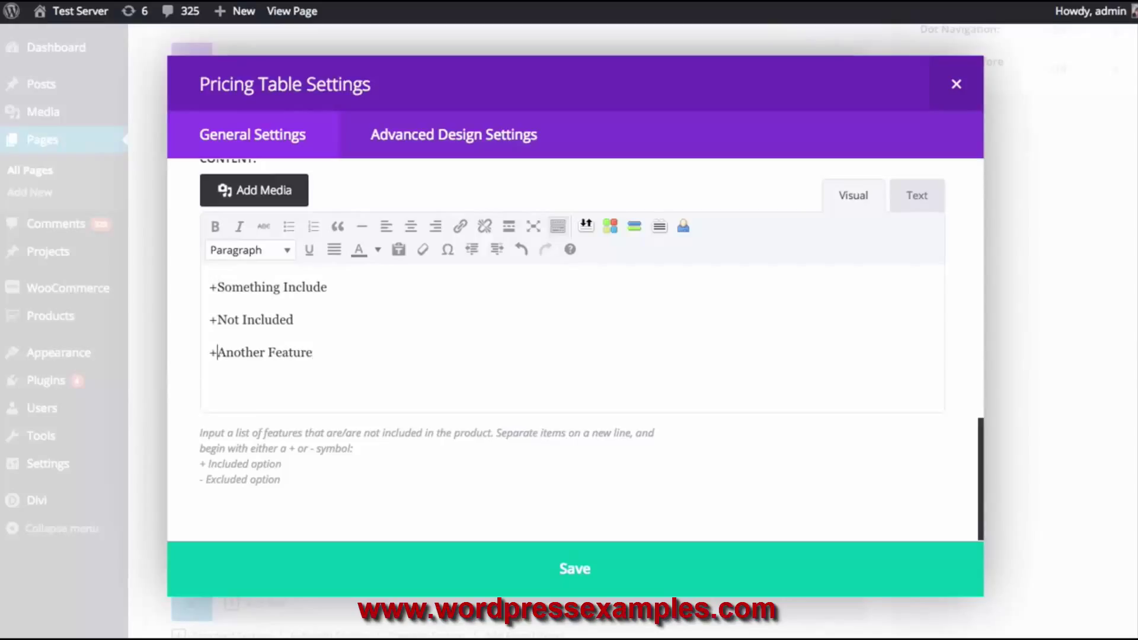
key(BackSpace)
click(531, 560)
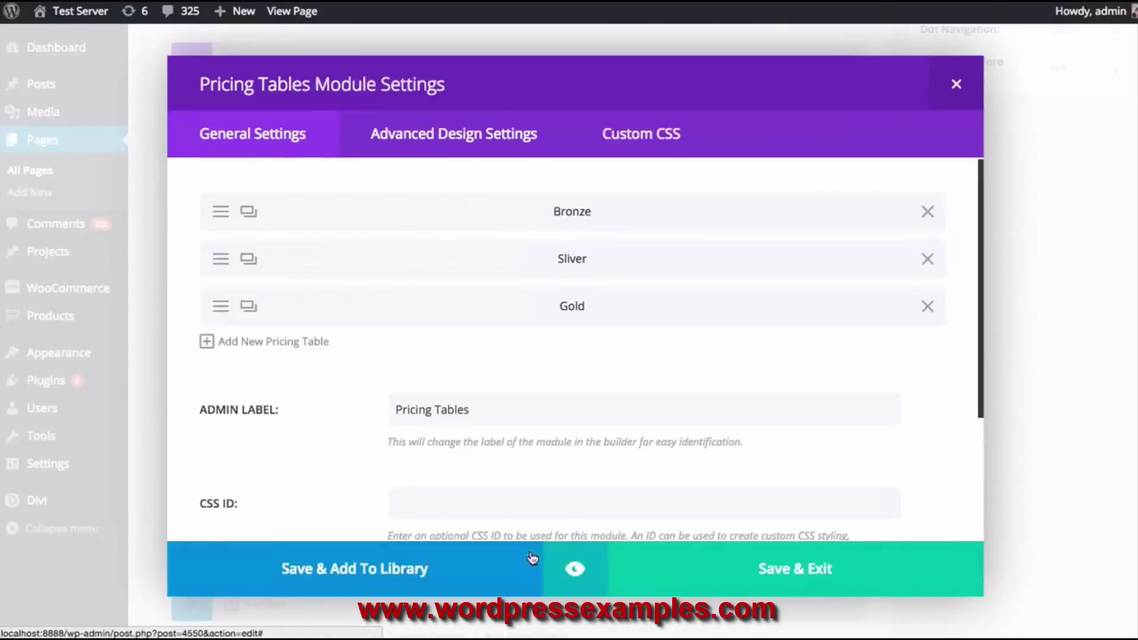
Turn off Make This Table Featured for Gold and save it
click(574, 568)
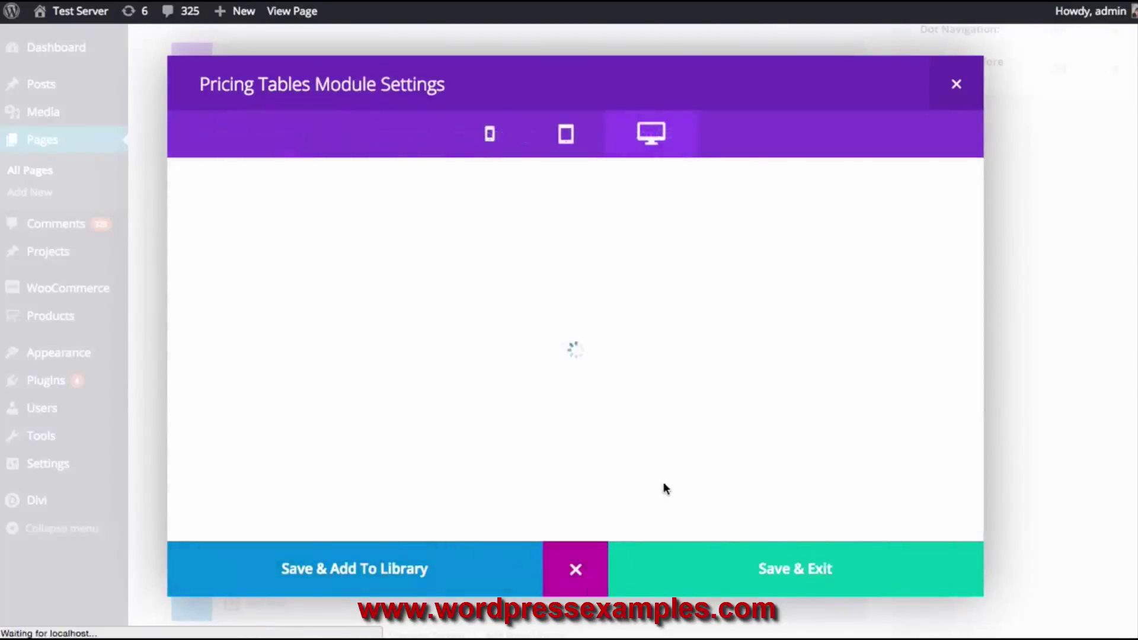
click(575, 569)
click(226, 305)
click(468, 224)
click(573, 568)
Preview the three pricing tables again, then save and close the Pricing Tables module
click(574, 570)
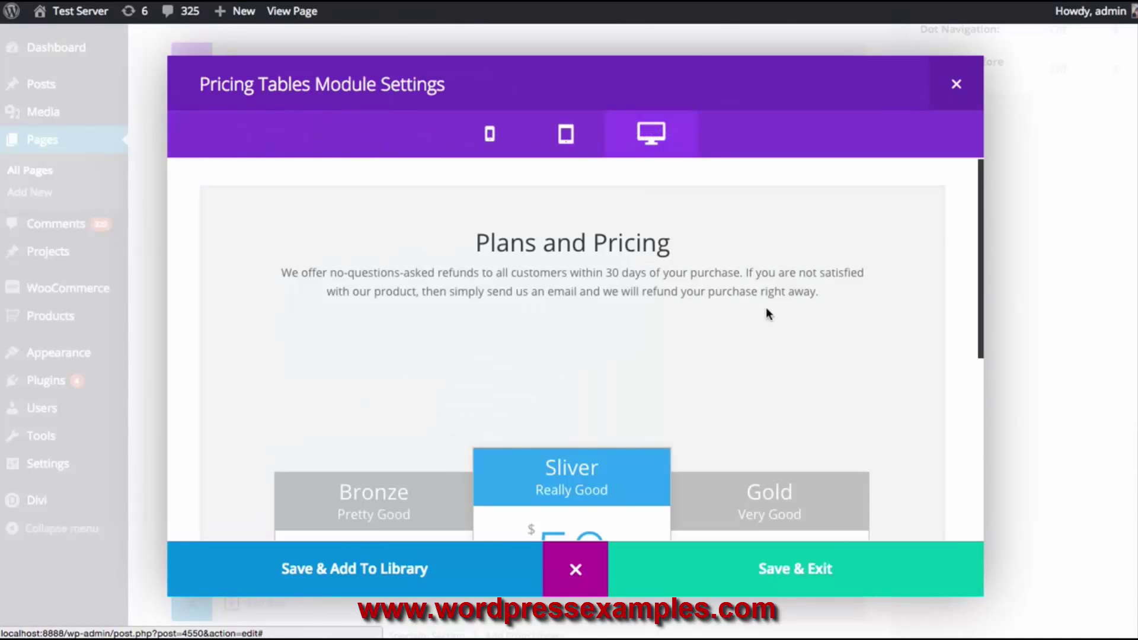
scroll(797, 267, down, 6)
scroll(486, 274, up, 1)
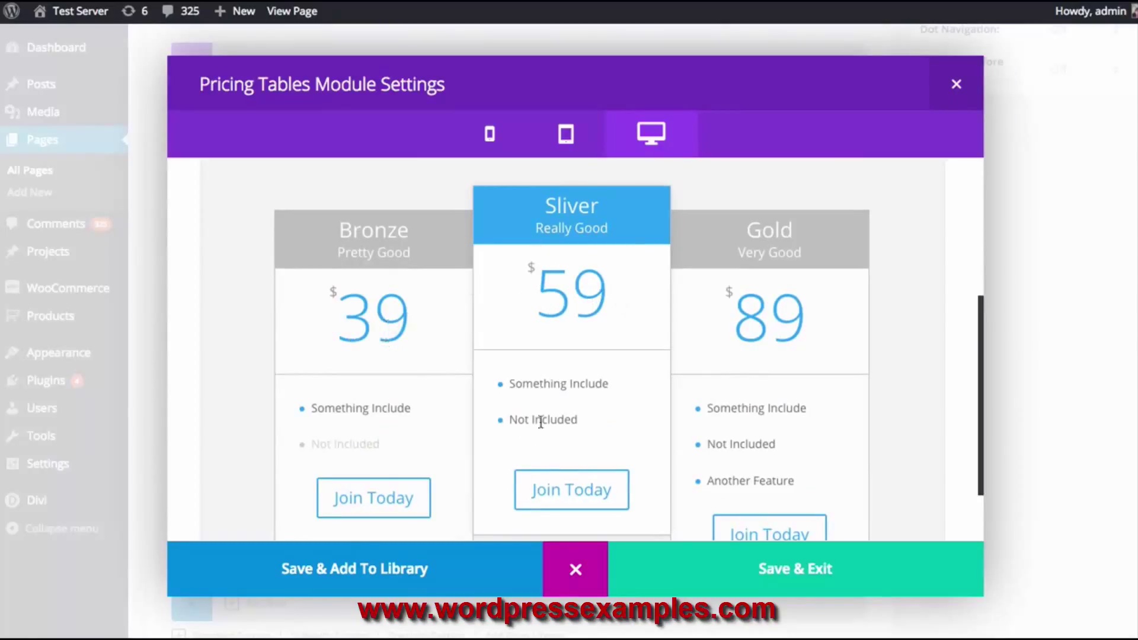
scroll(810, 328, up, 1)
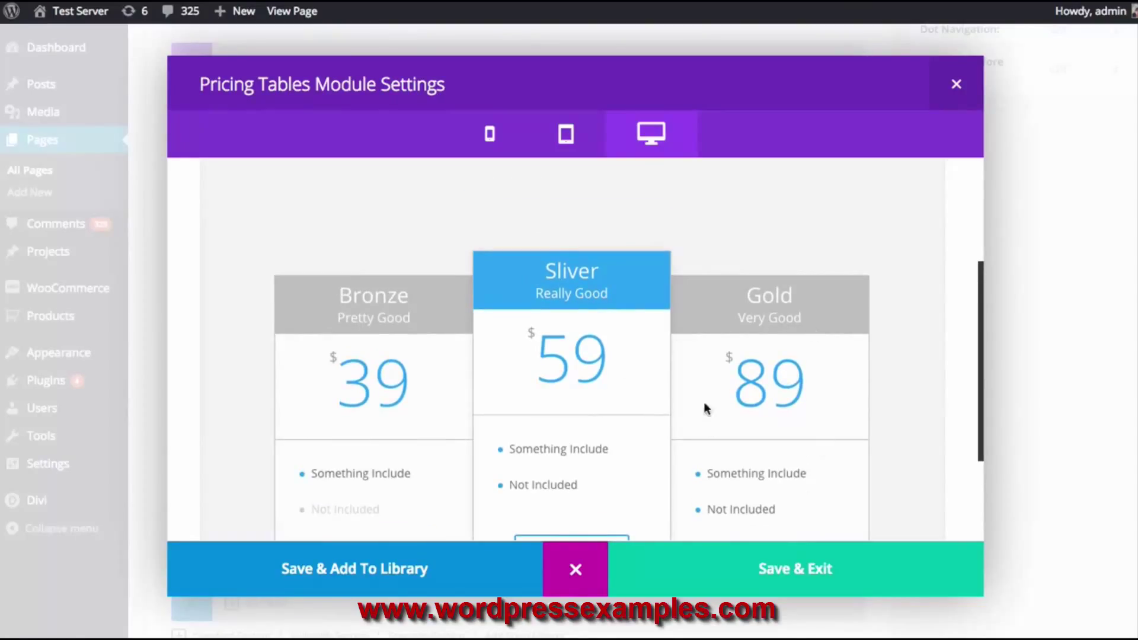
scroll(706, 424, down, 1)
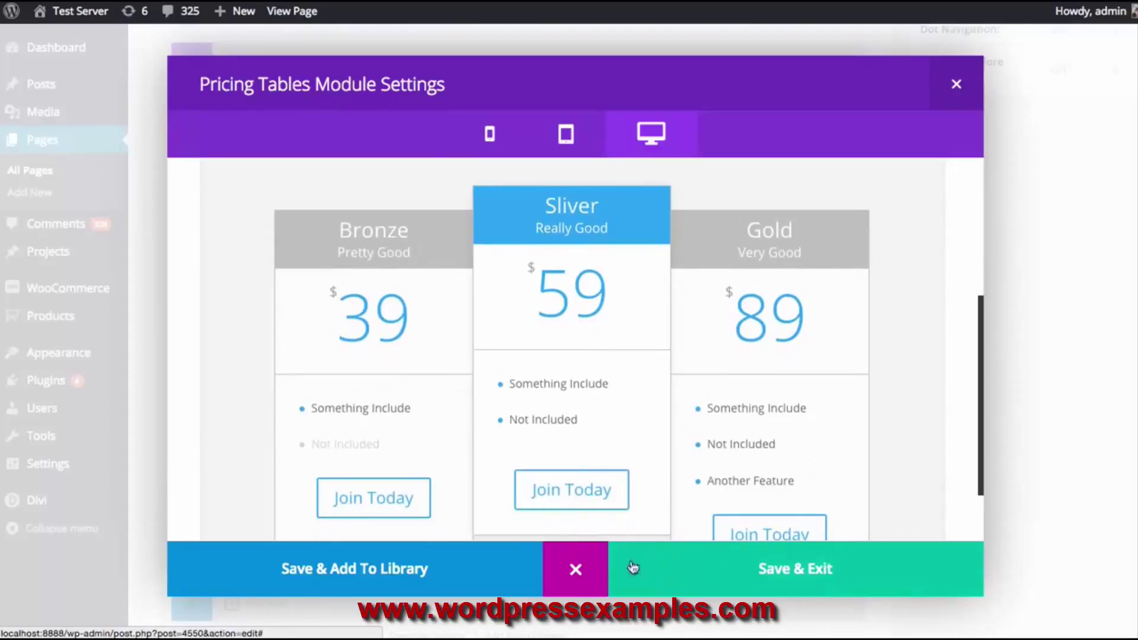
click(633, 568)
scroll(923, 393, up, 5)
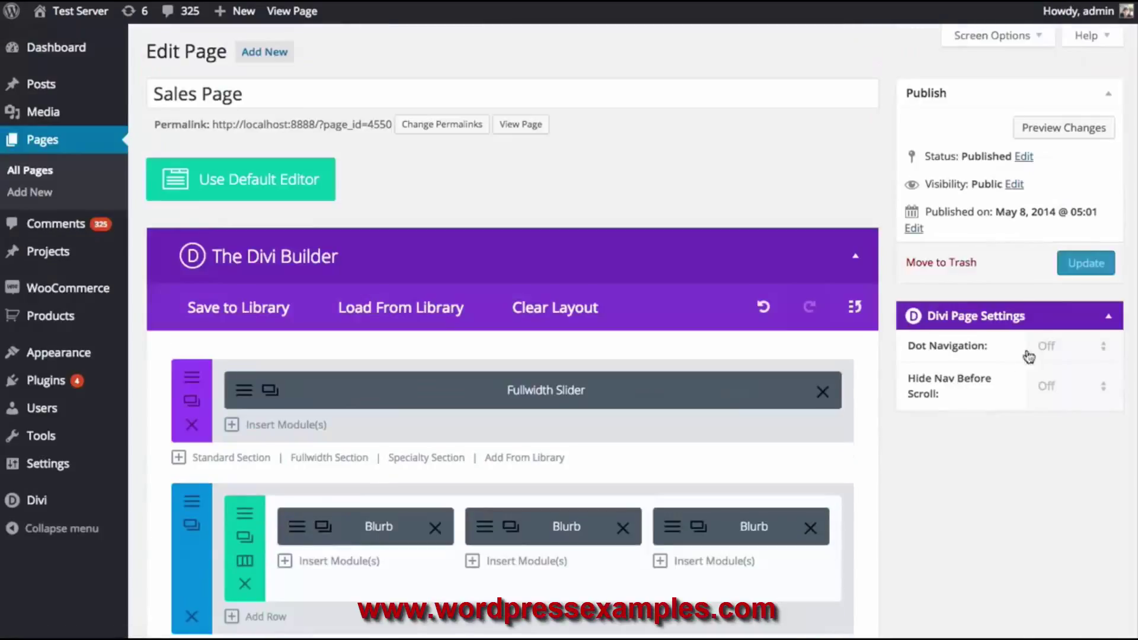
Update the Sales Page and check Bronze $39, featured Sliver $59 and Gold $89 live
click(1074, 265)
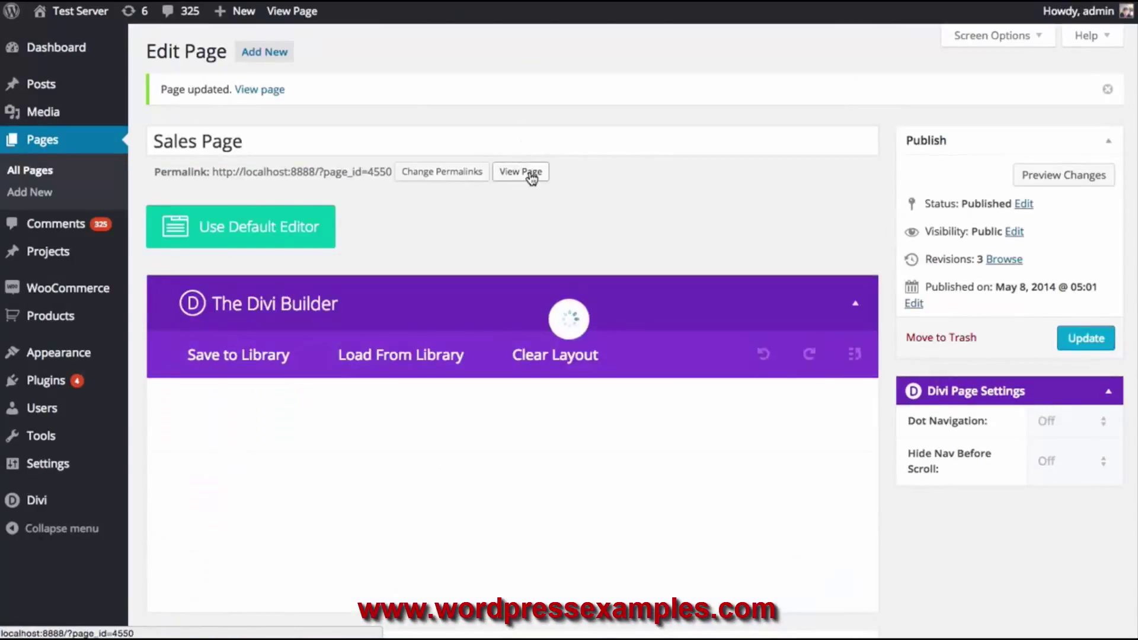
click(531, 173)
scroll(800, 249, down, 10)
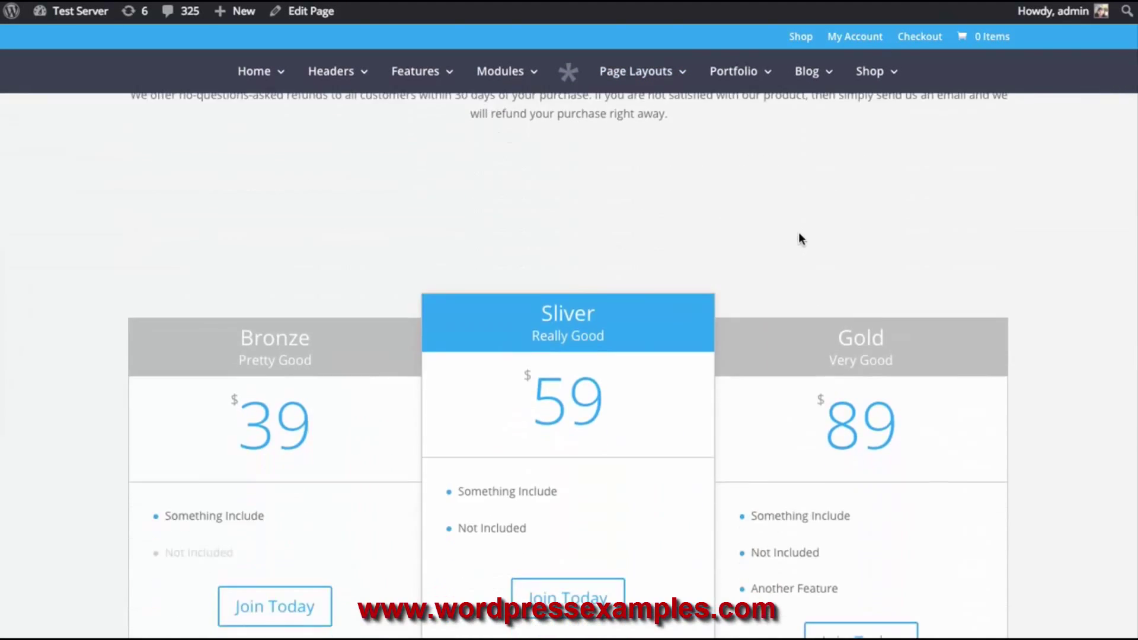
scroll(800, 231, down, 3)
scroll(803, 236, up, 2)
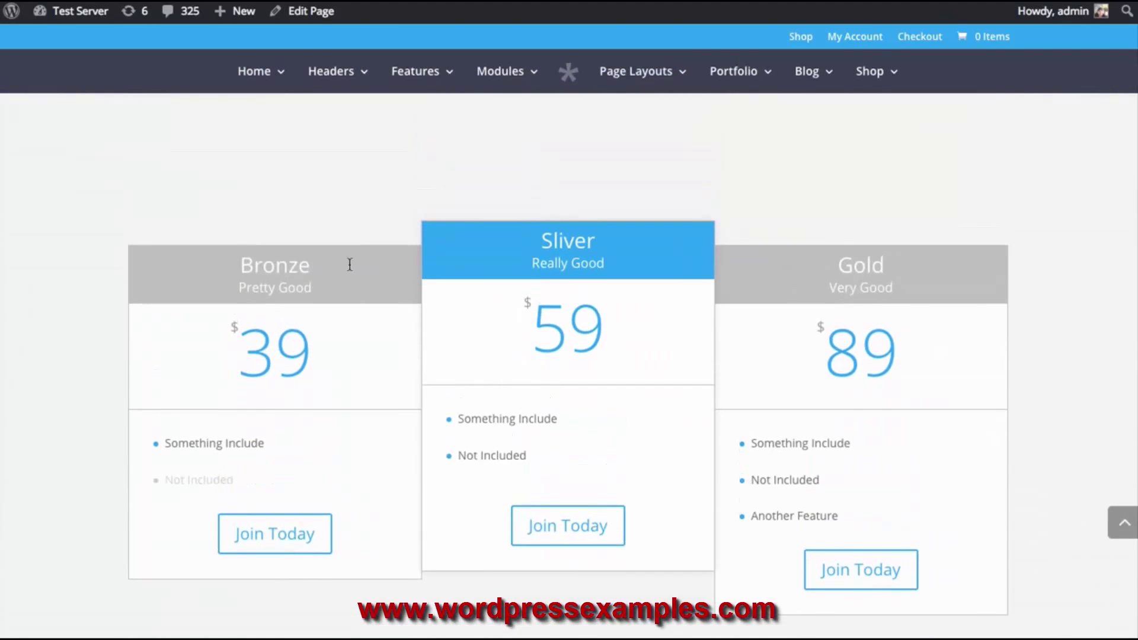
scroll(894, 311, up, 6)
scroll(846, 301, down, 8)
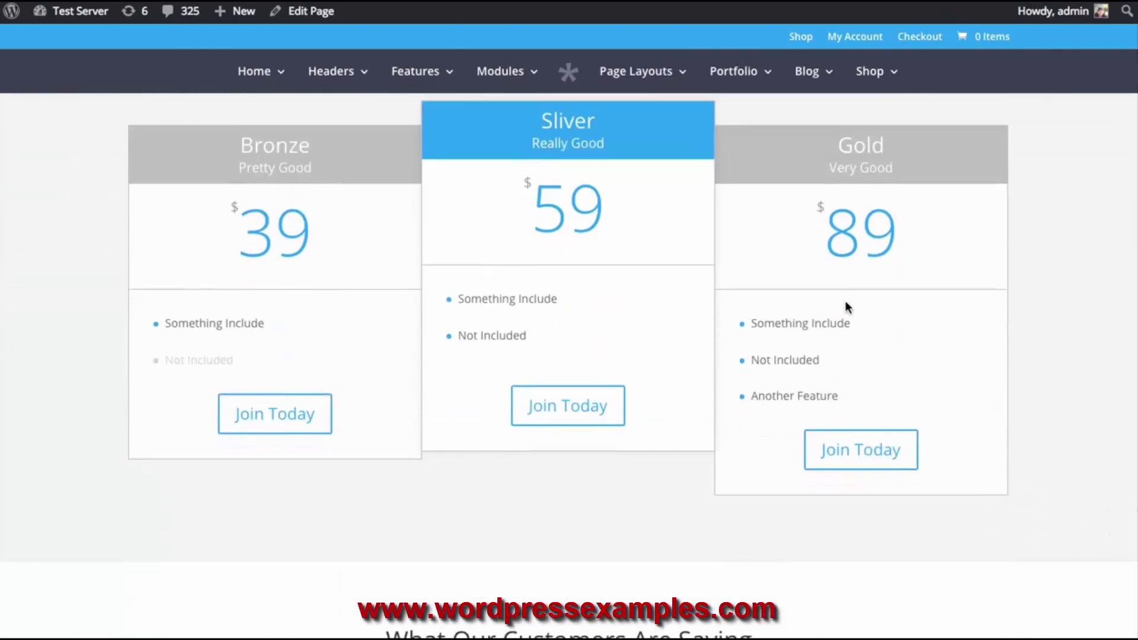
scroll(845, 307, down, 9)
scroll(727, 296, up, 5)
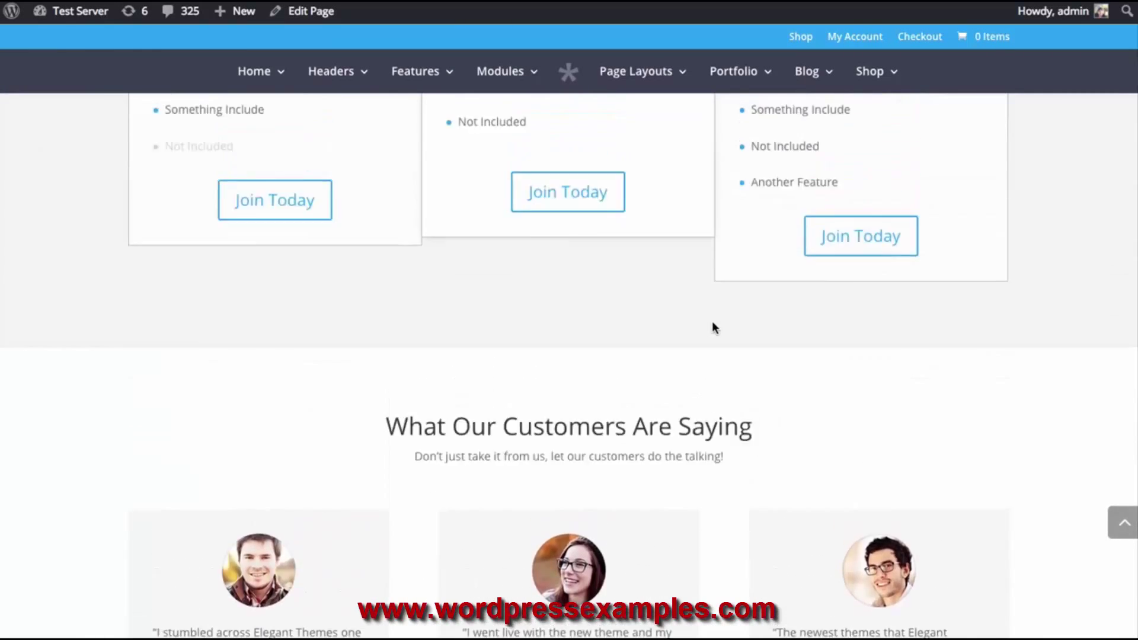
scroll(714, 329, up, 6)
scroll(800, 258, down, 1)
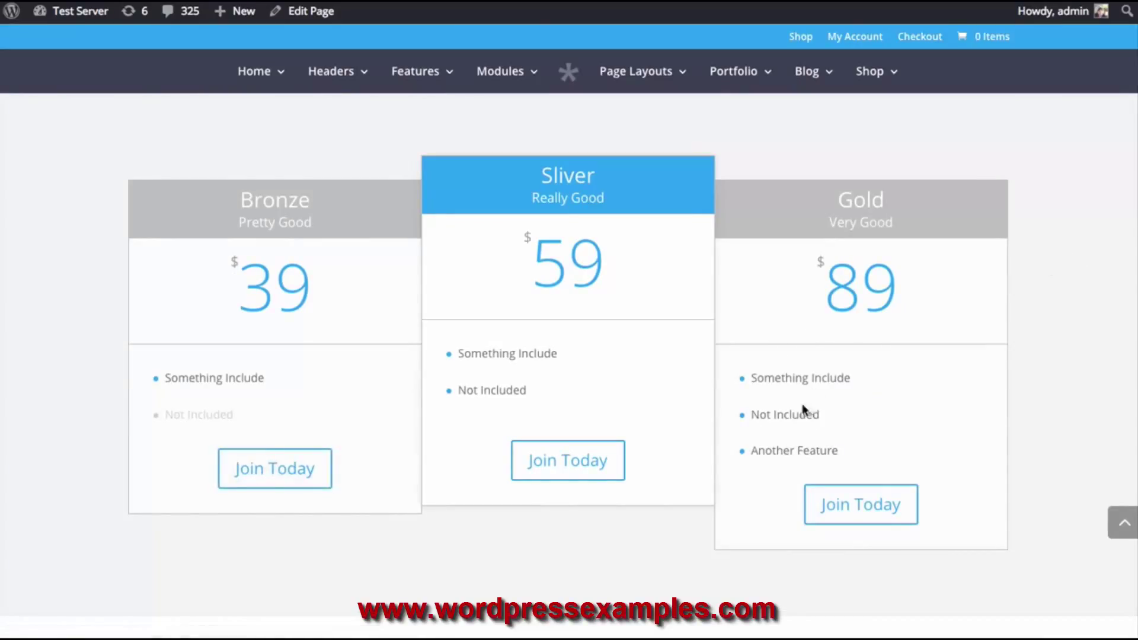
drag(852, 450, 757, 378)
click(777, 383)
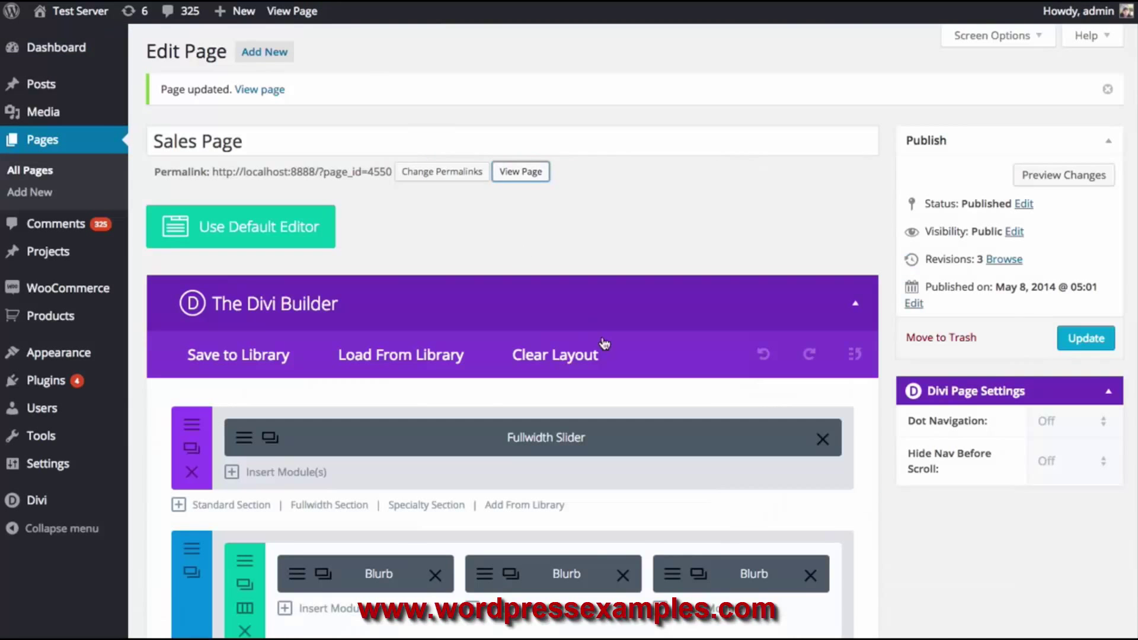
Copy the '+Another Feature' line from Gold's features and save Gold
scroll(604, 344, down, 8)
drag(513, 377, 464, 319)
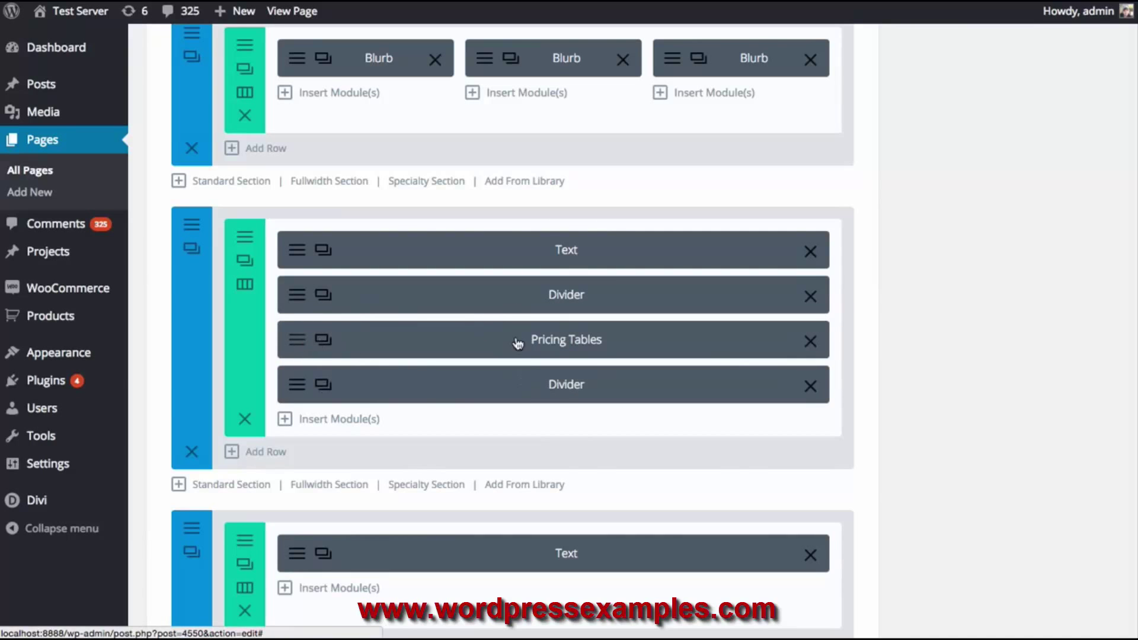
click(482, 347)
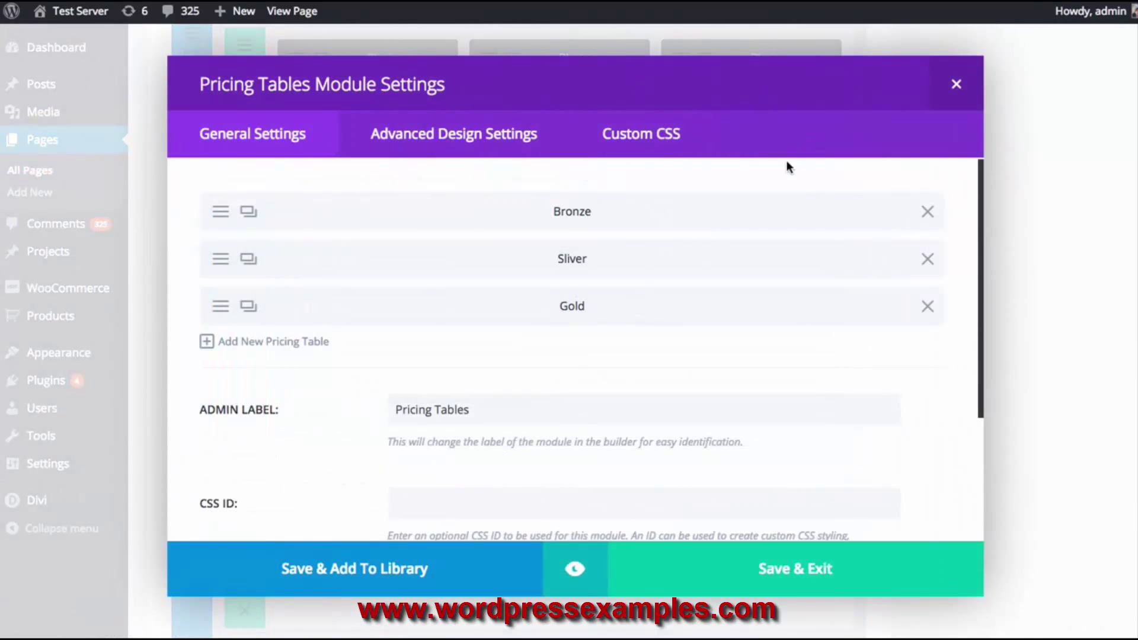
click(249, 305)
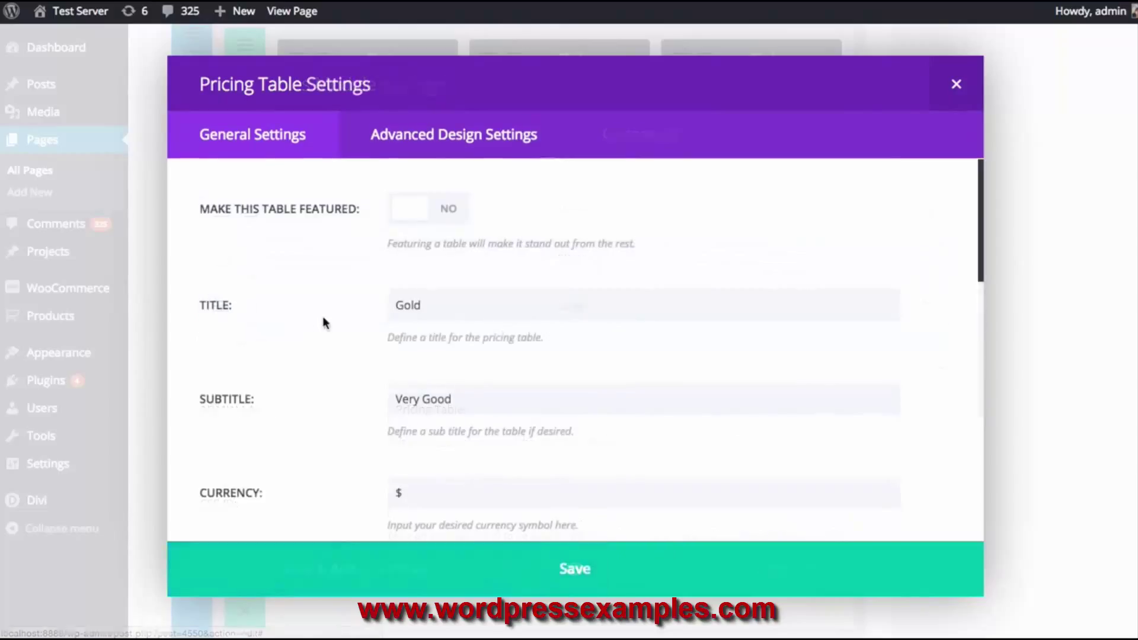
scroll(521, 423, down, 10)
drag(313, 354, 226, 363)
key(ctrl+c)
click(578, 542)
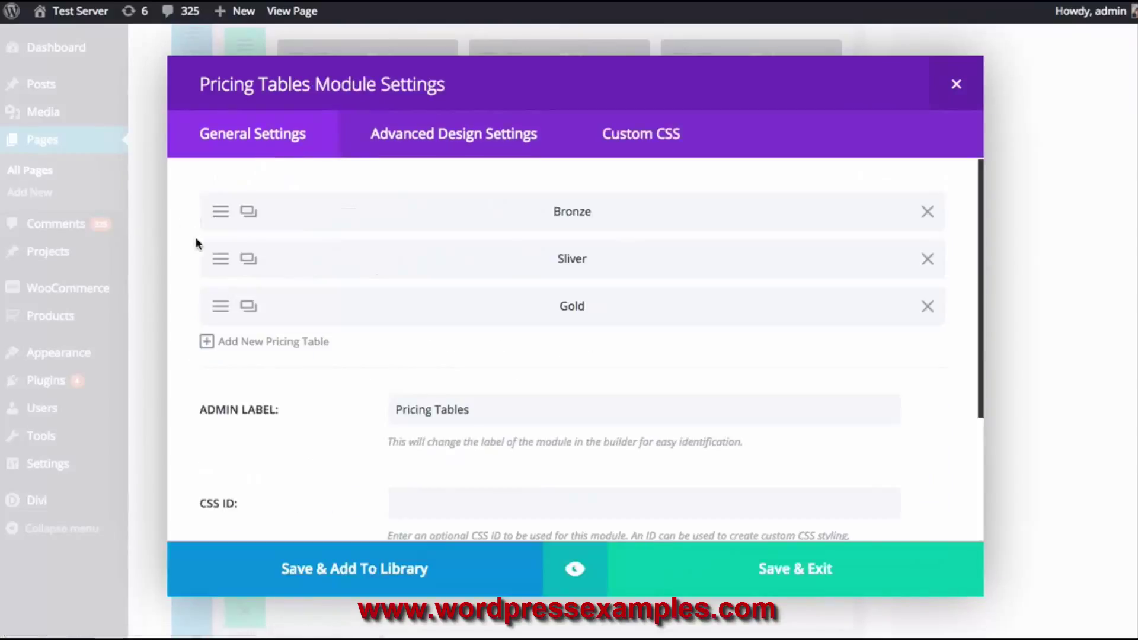
Paste the line into Sliver as '-Another Feature', copy it, and save Sliver
click(249, 257)
scroll(465, 392, down, 10)
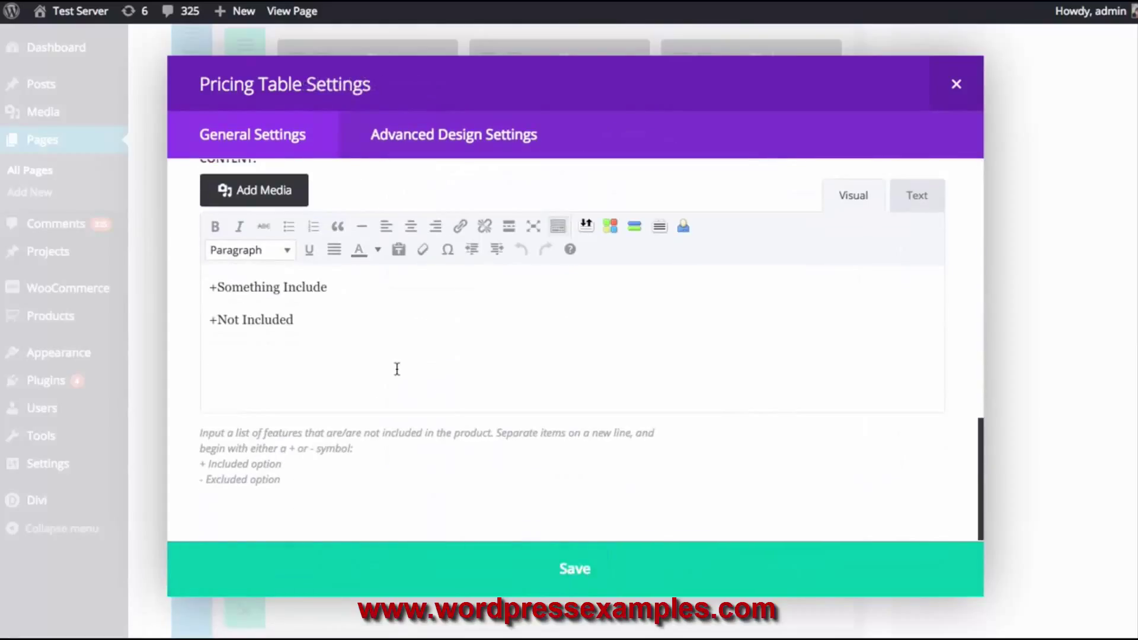
key(Return)
key(ctrl+v)
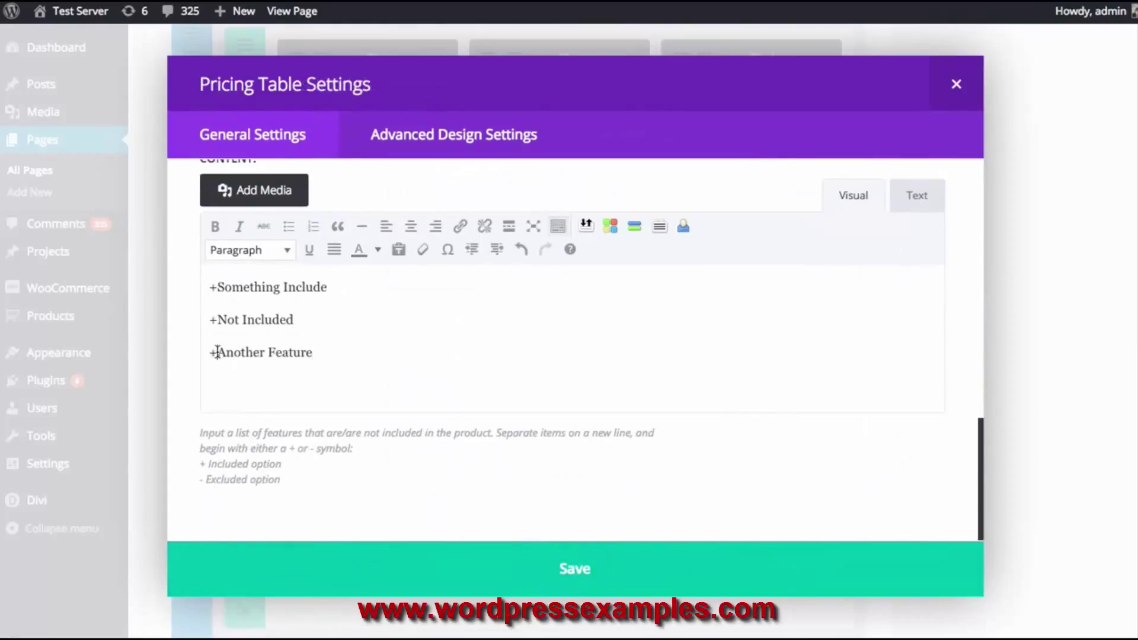
click(218, 352)
key(BackSpace)
text(-)
drag(330, 353, 207, 354)
key(ctrl+c)
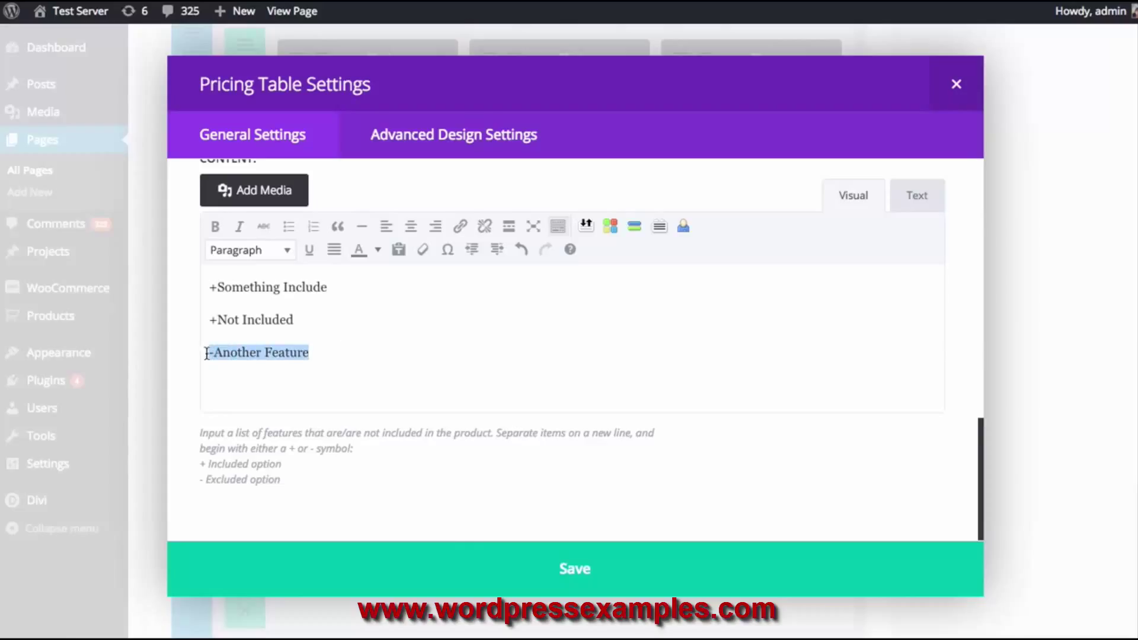
click(477, 544)
Add '-Another Feature' to Bronze, save the module, and update the Sales Page
click(219, 214)
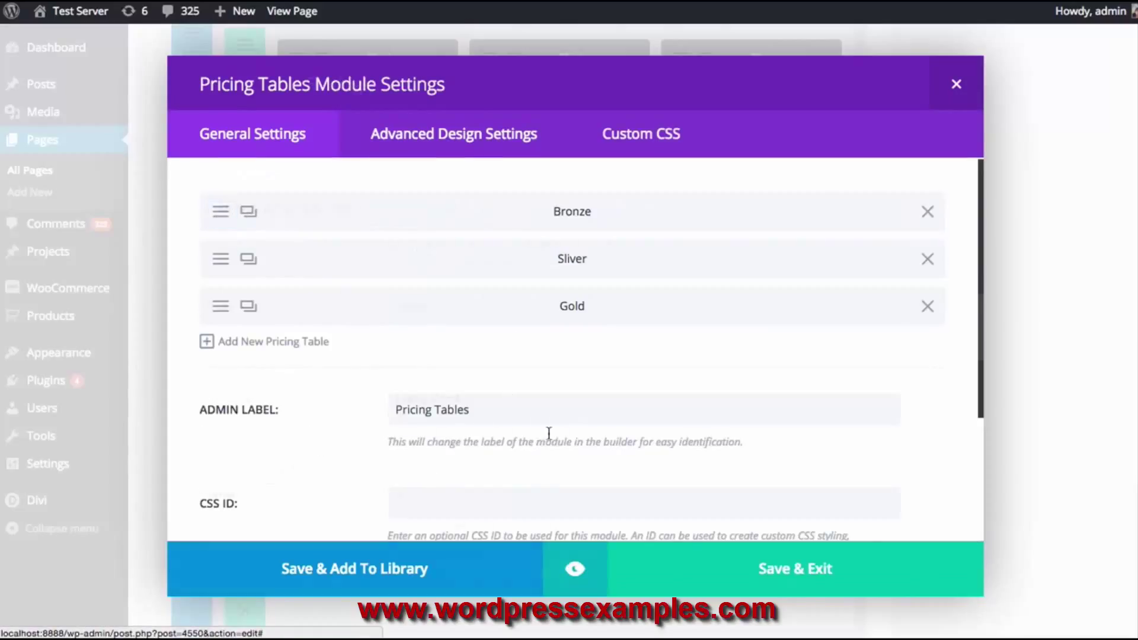
scroll(614, 453, down, 10)
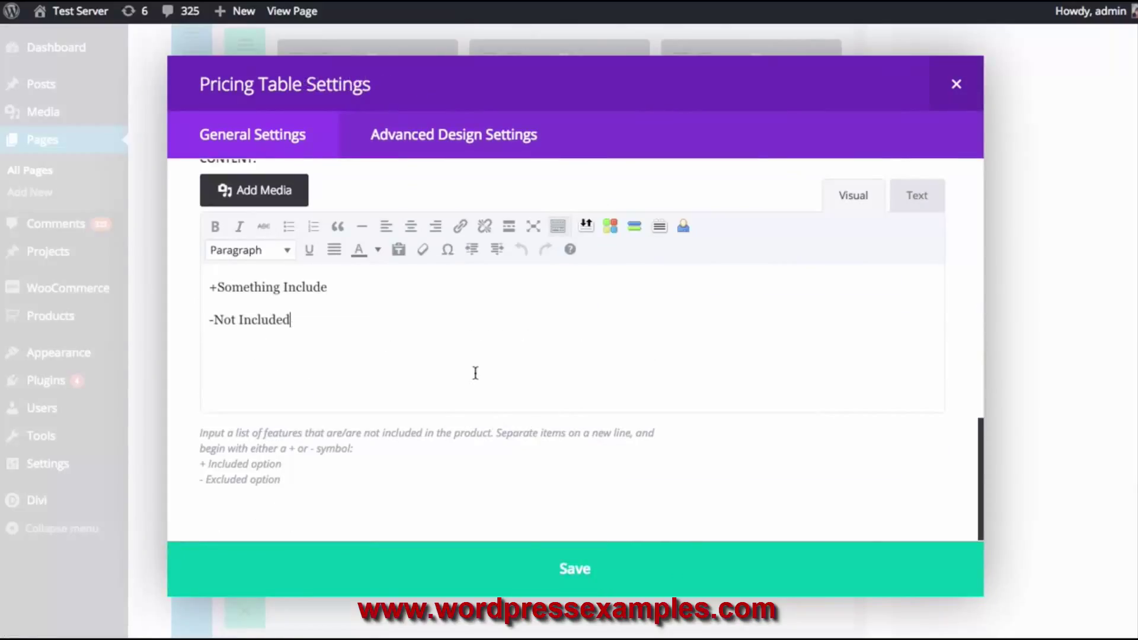
key(Return)
key(ctrl+v)
click(530, 555)
click(816, 566)
click(1086, 338)
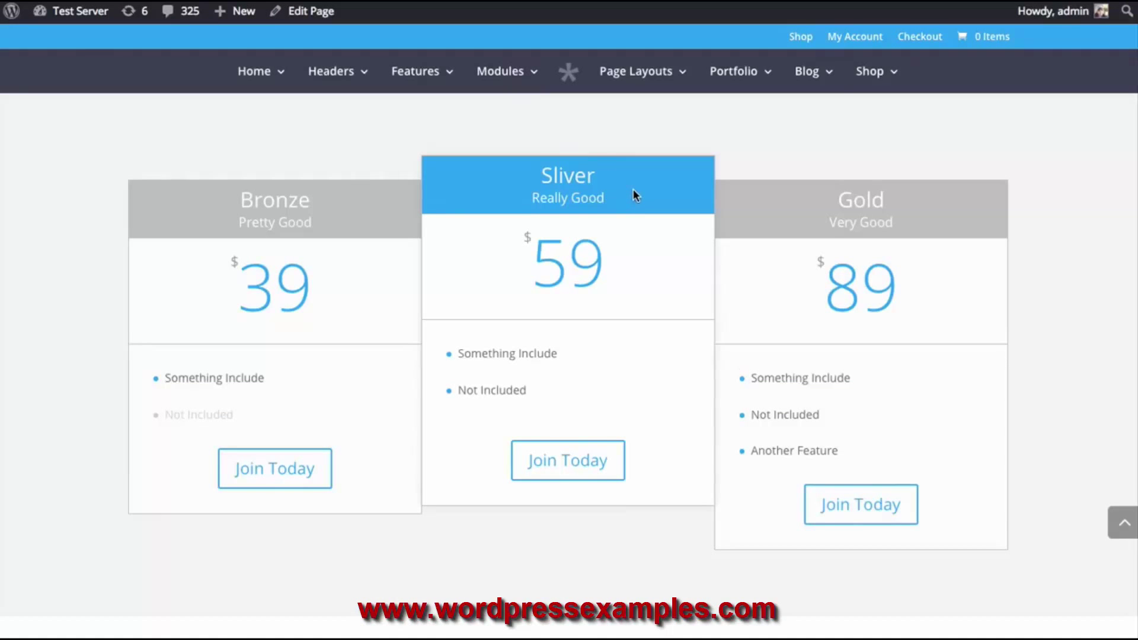
Reload the live Sales Page and scroll through the pricing tables' Another Feature rows
key(F5)
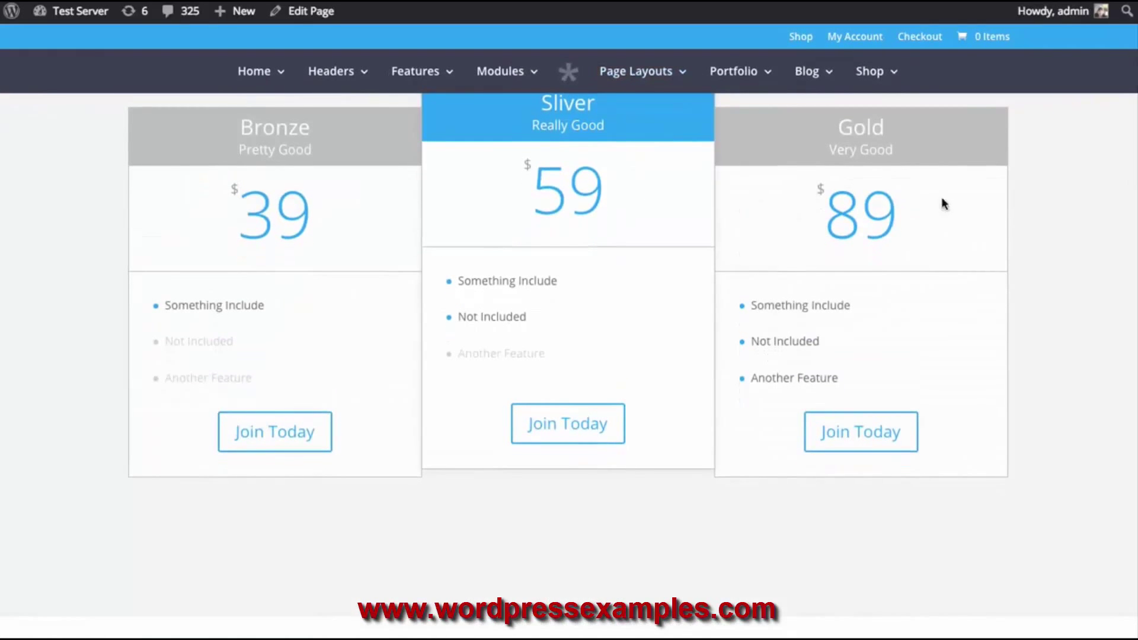
scroll(918, 271, up, 2)
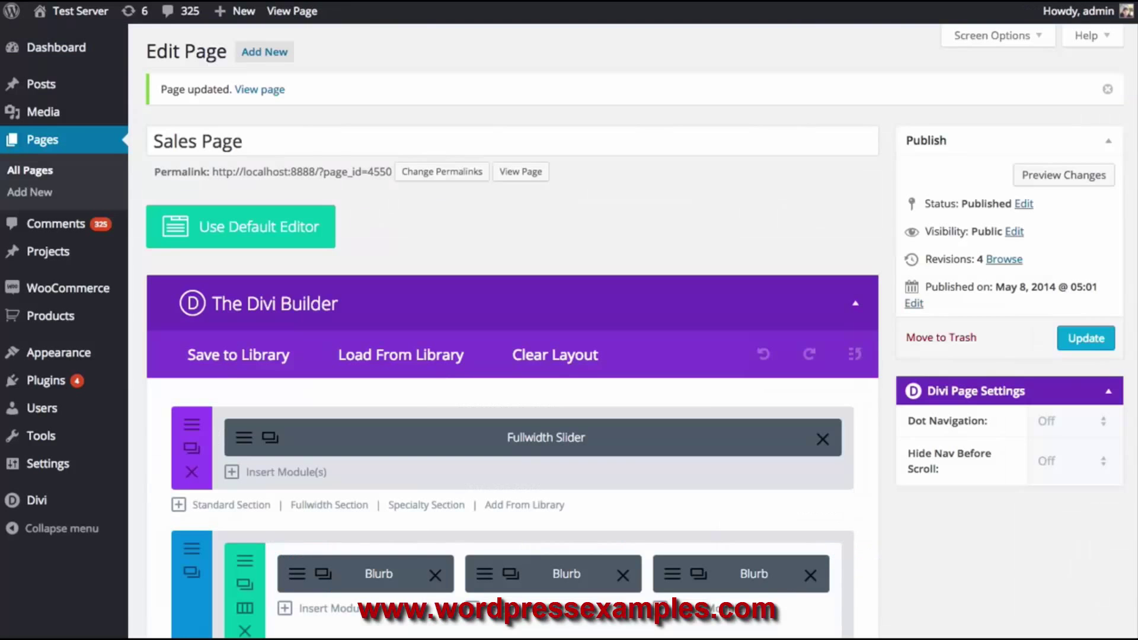
scroll(766, 272, down, 7)
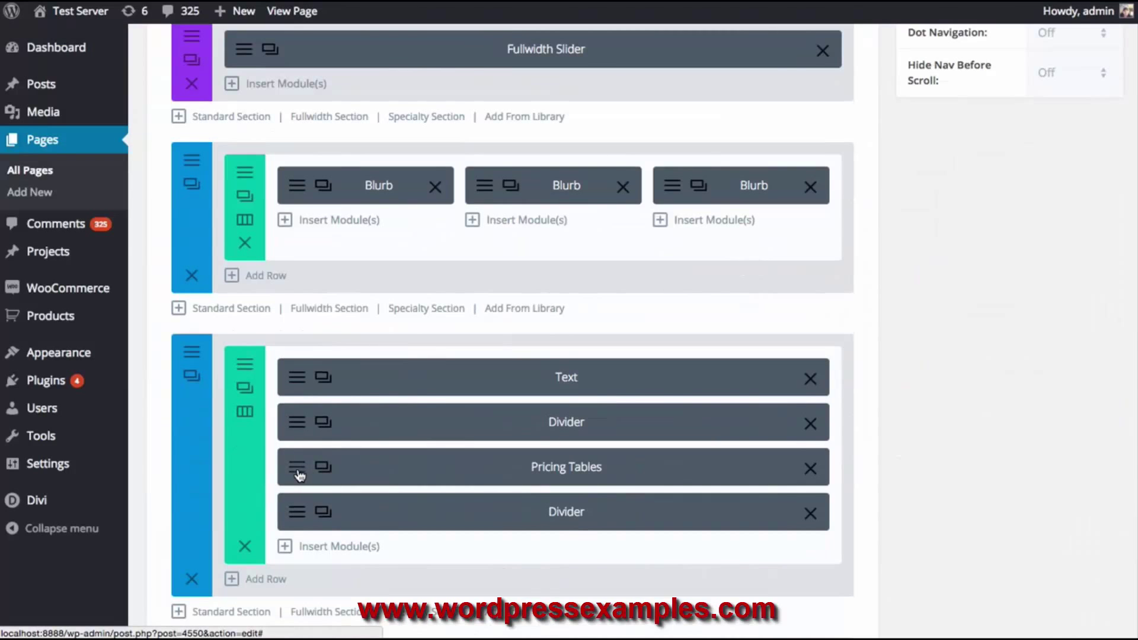
Give the Sliver pricing table a bold, uppercase Arvo header font
click(298, 469)
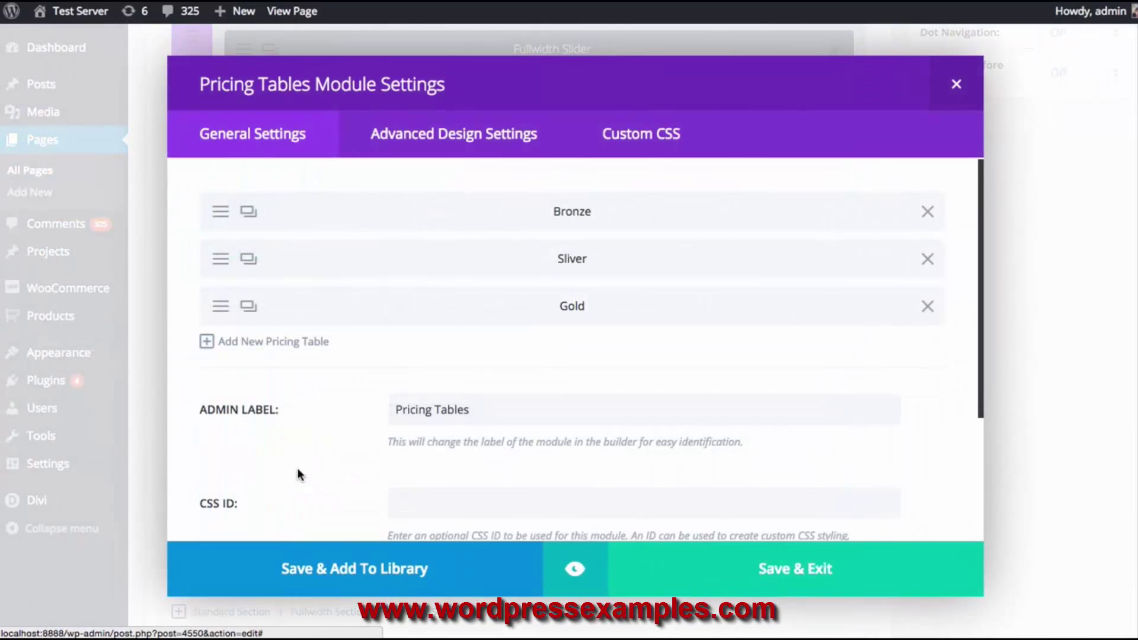
click(226, 254)
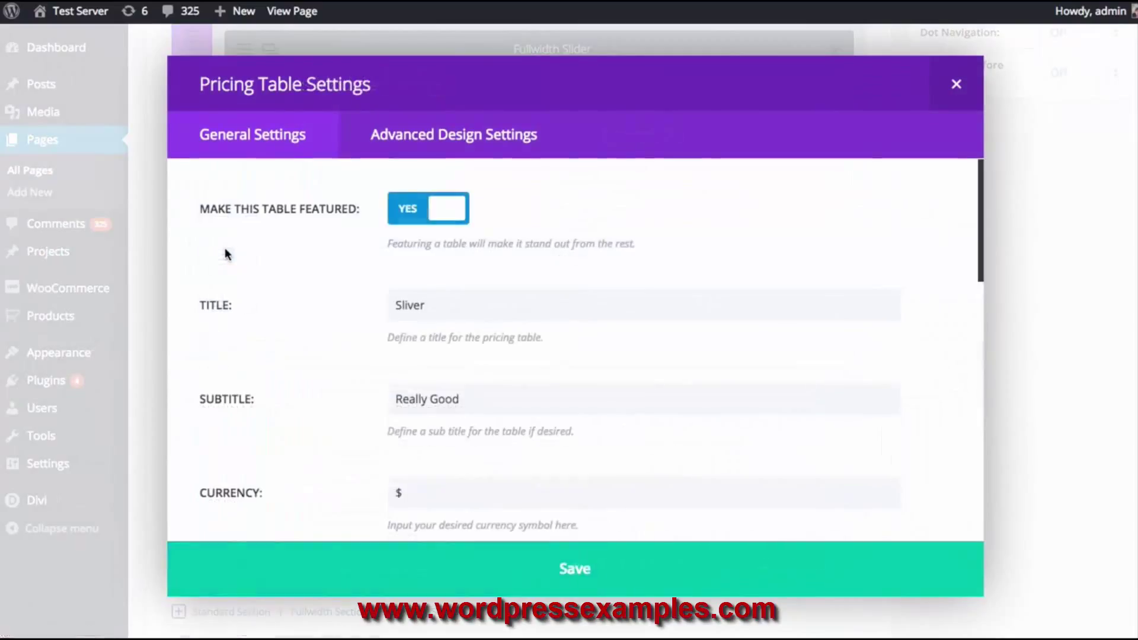
click(447, 141)
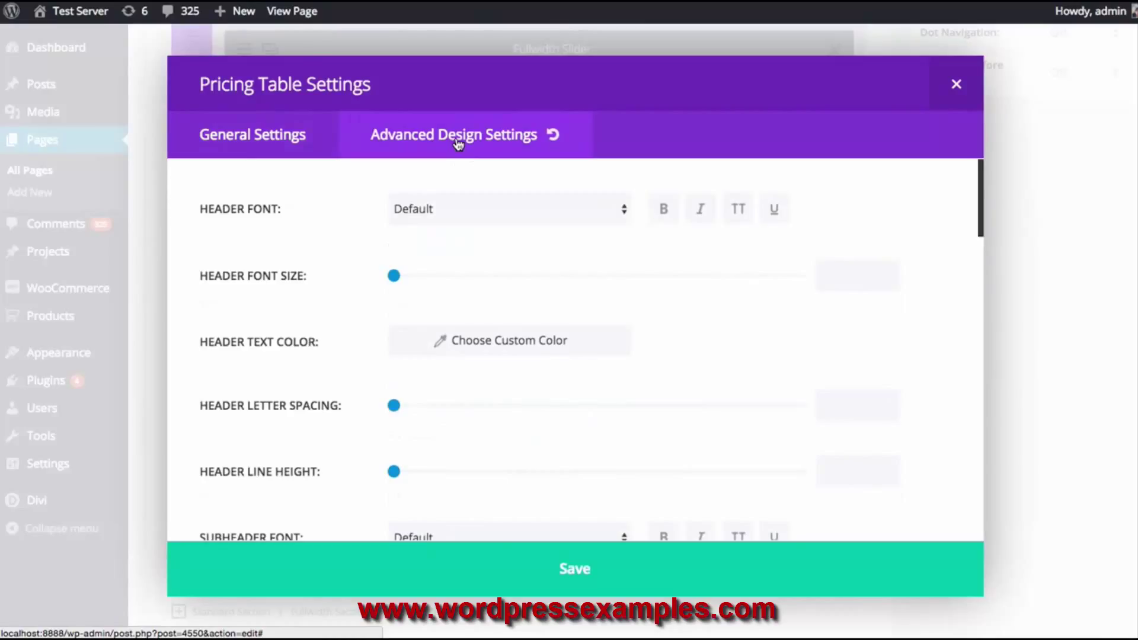
click(494, 205)
click(419, 270)
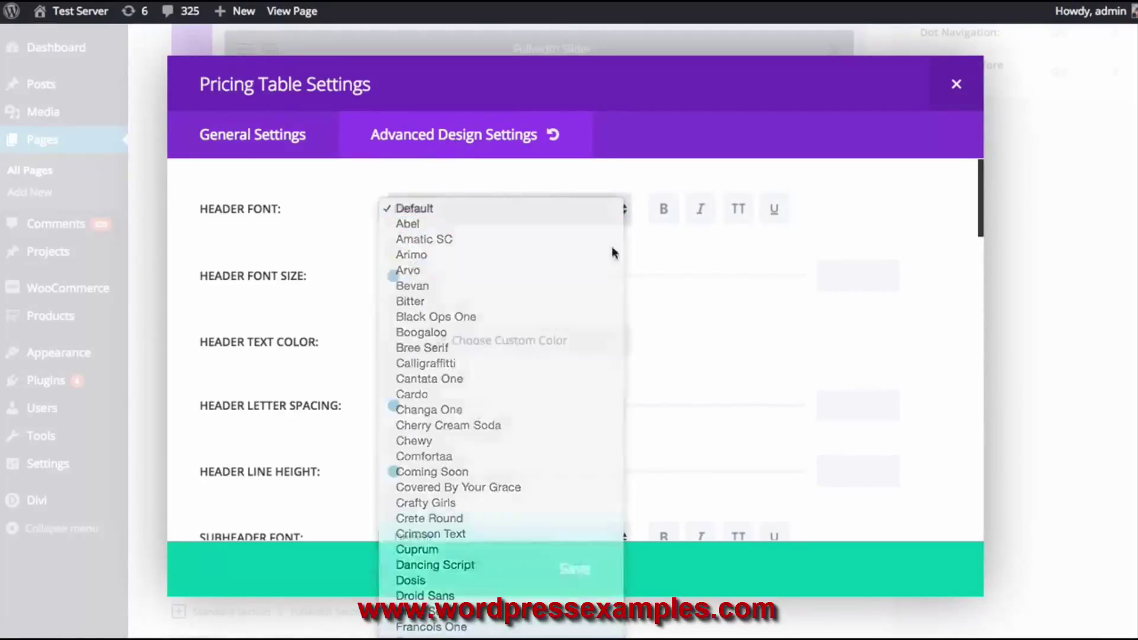
click(664, 218)
click(734, 219)
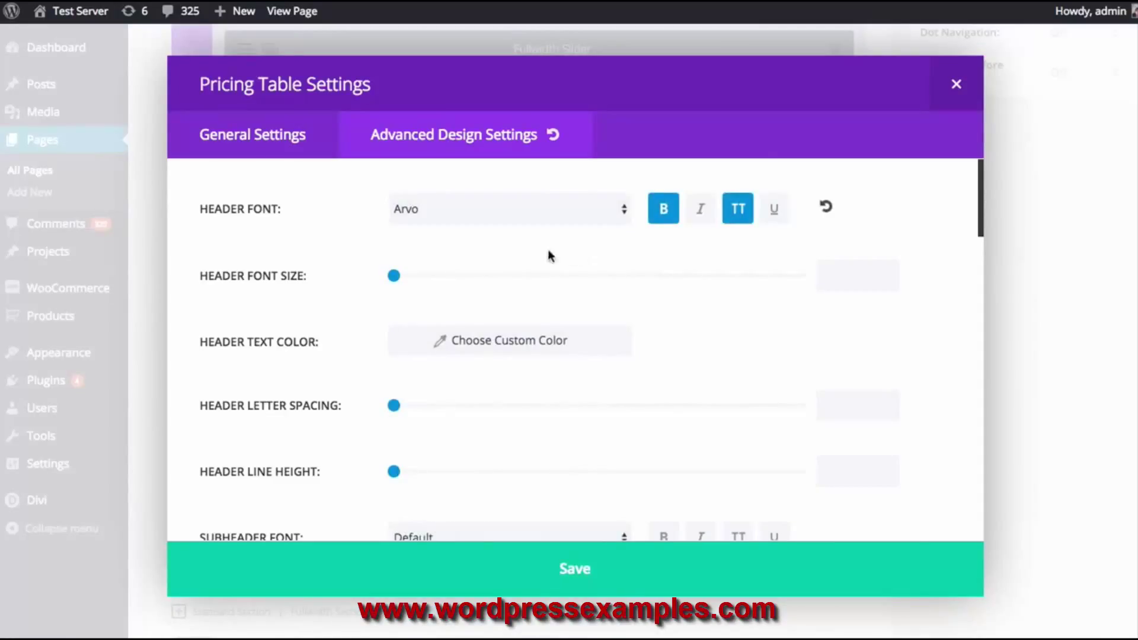
Enable custom button styles for Sliver with near-white #f9f9f9 button text
scroll(568, 242, down, 1)
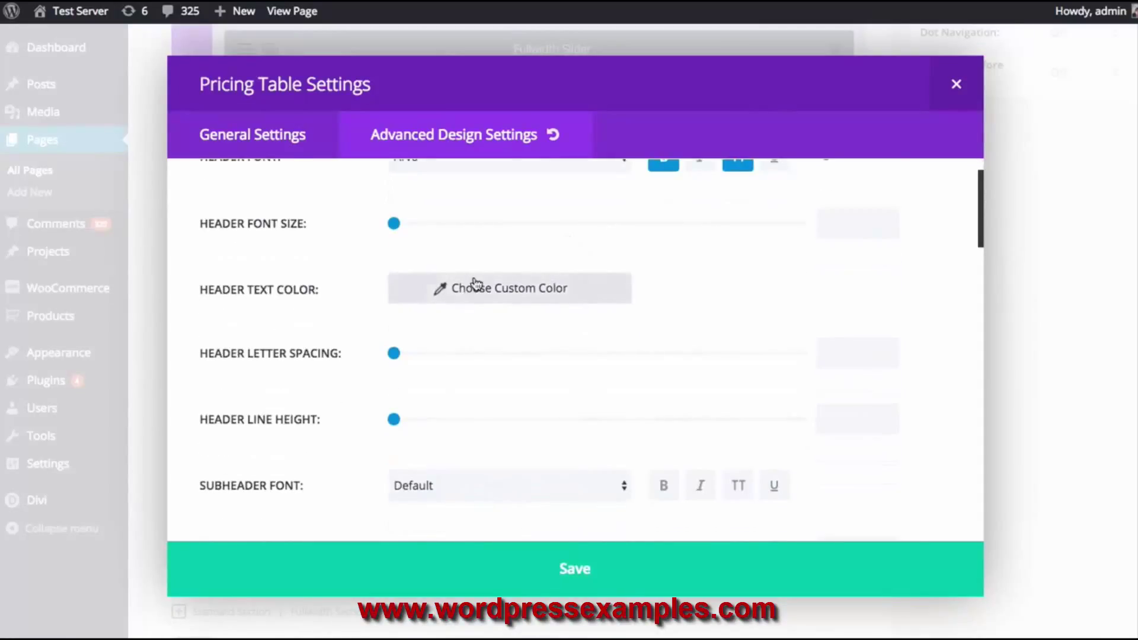
scroll(476, 282, down, 7)
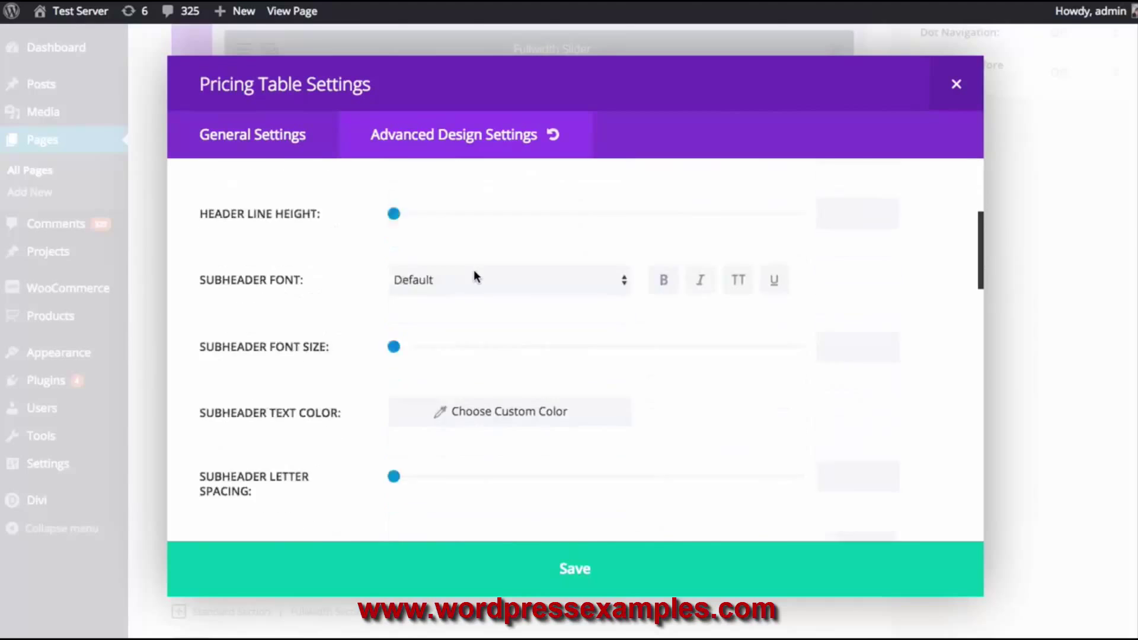
scroll(476, 278, down, 10)
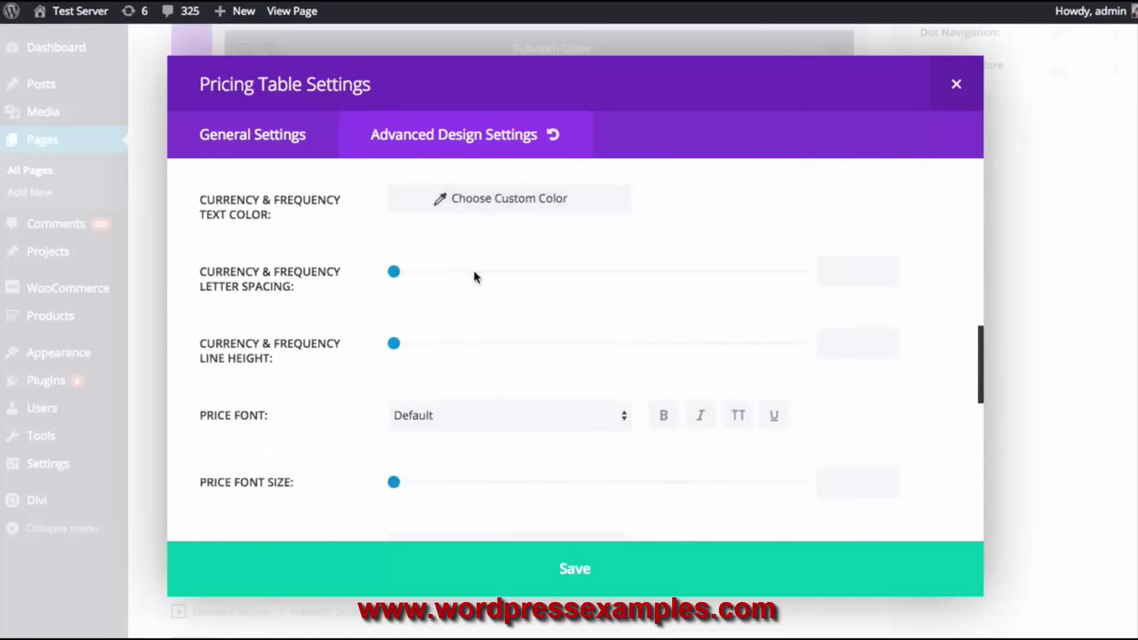
scroll(474, 277, down, 6)
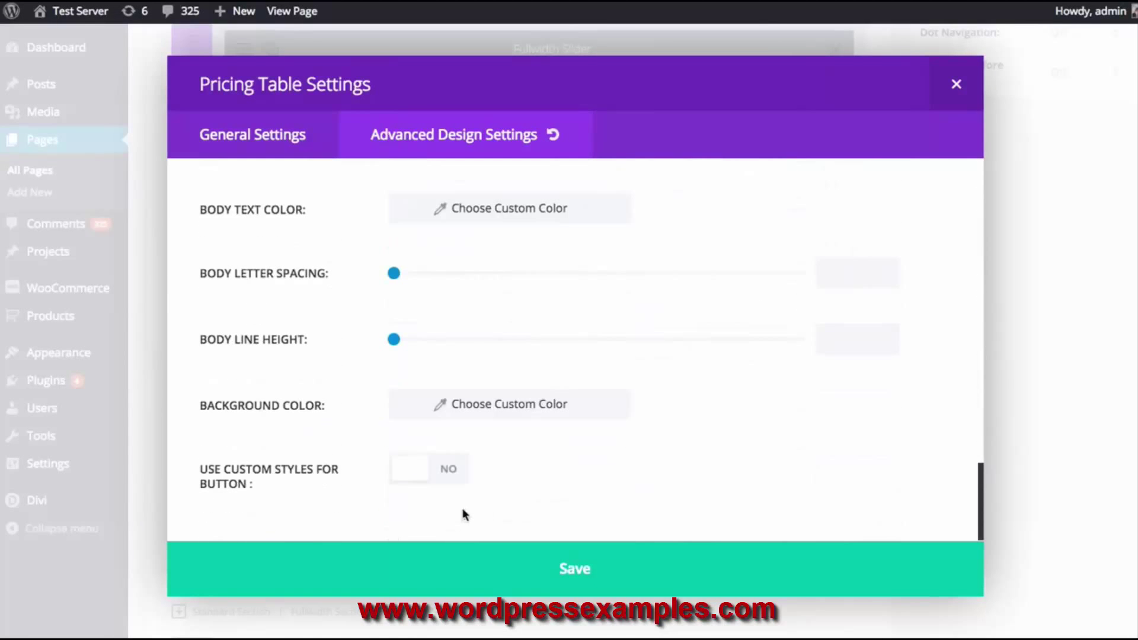
click(424, 484)
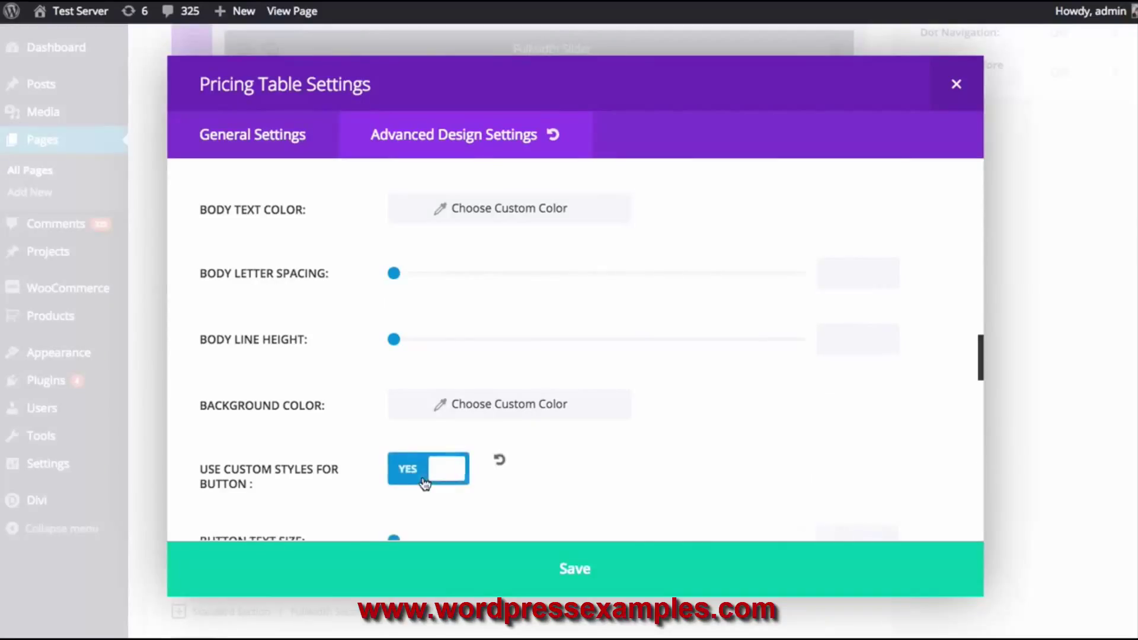
scroll(522, 418, down, 3)
scroll(543, 396, down, 3)
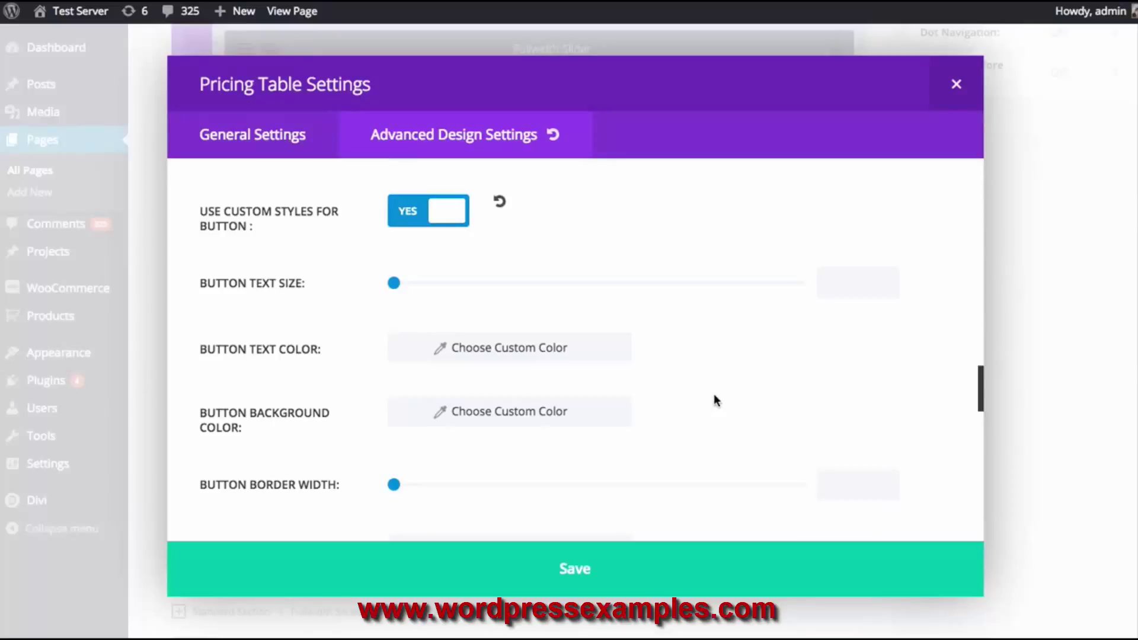
click(478, 357)
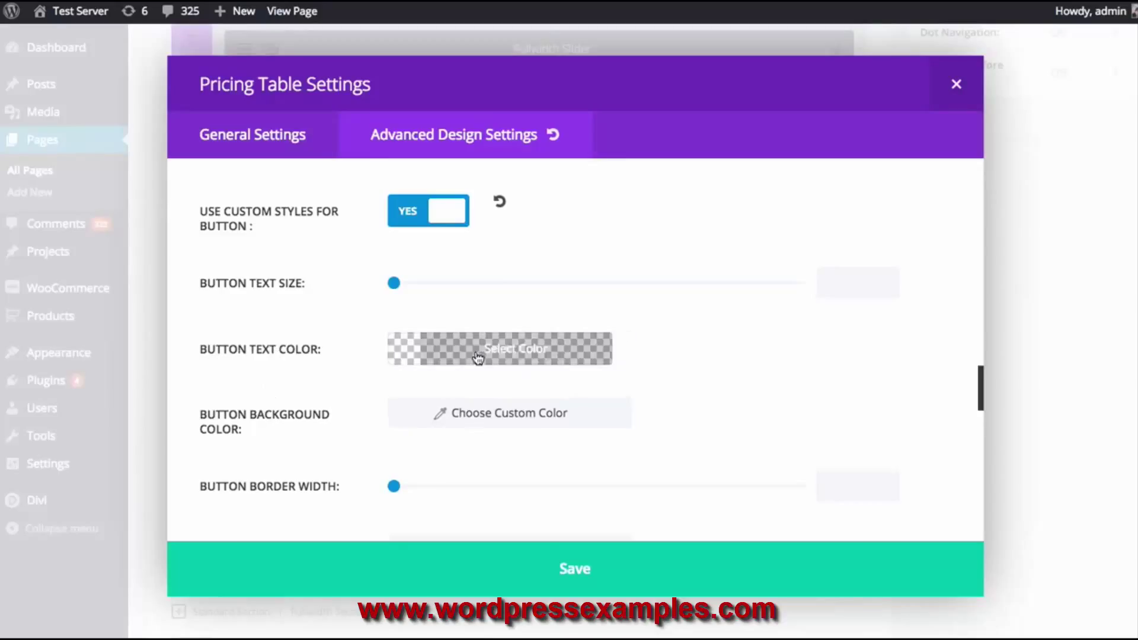
click(436, 358)
click(405, 388)
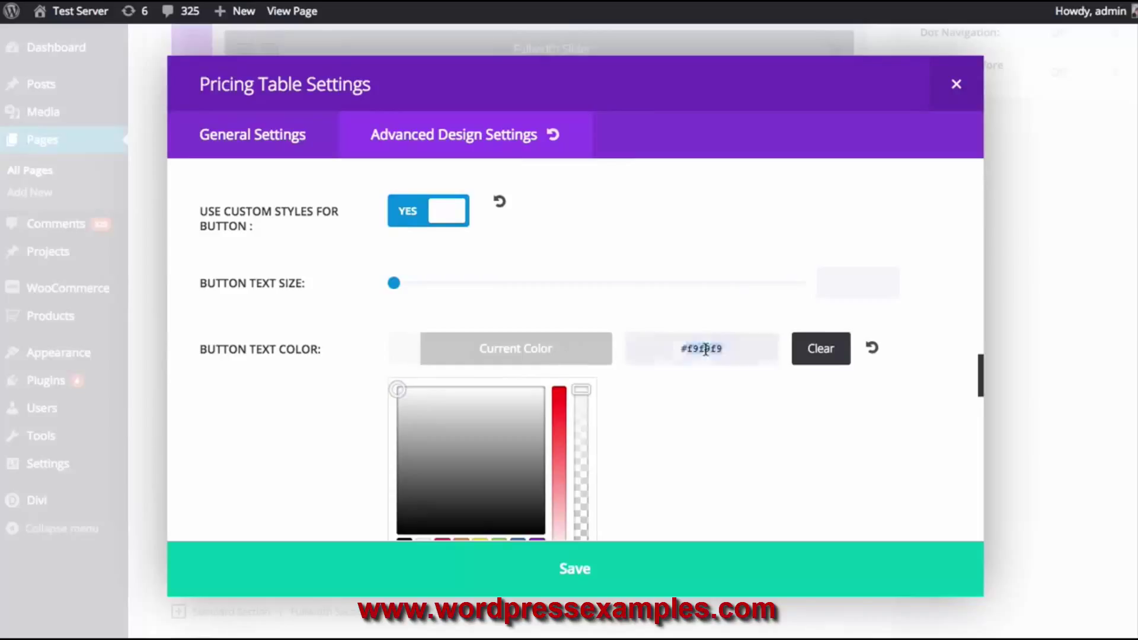
click(563, 352)
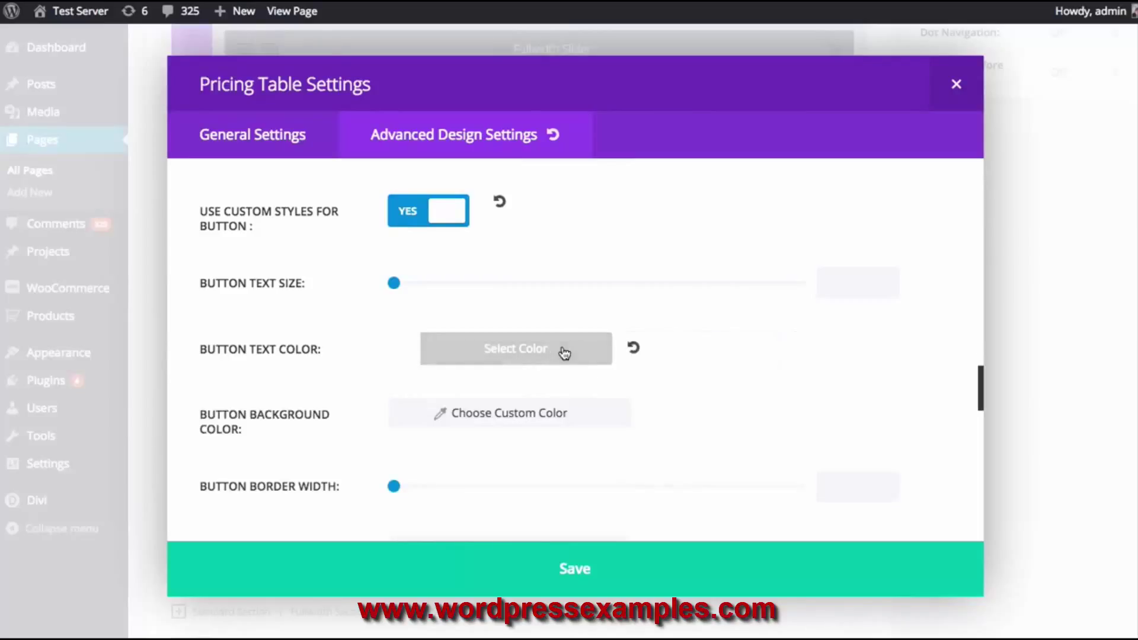
click(508, 360)
click(508, 360)
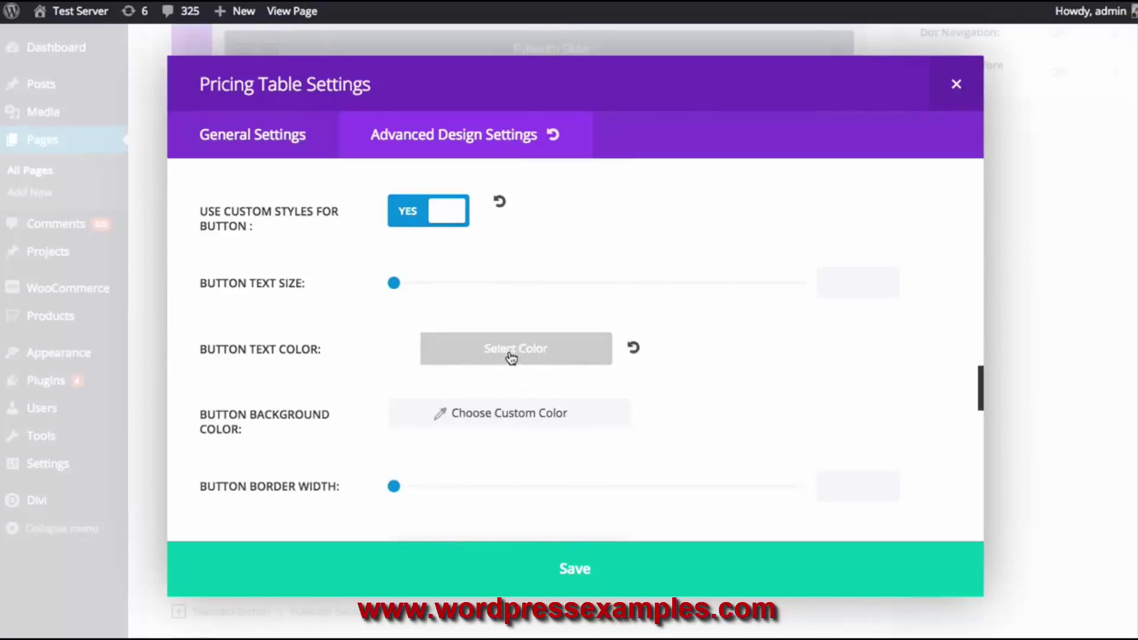
Set the Sliver Join Today button background to green #81d742
click(479, 414)
click(508, 413)
scroll(532, 474, down, 2)
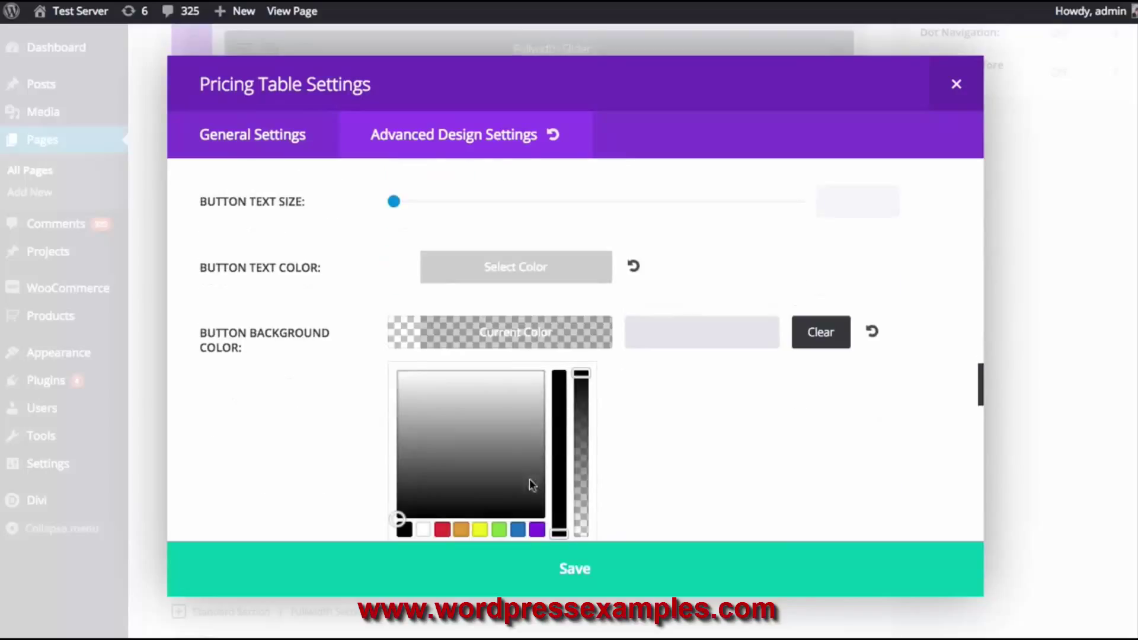
click(501, 530)
click(518, 329)
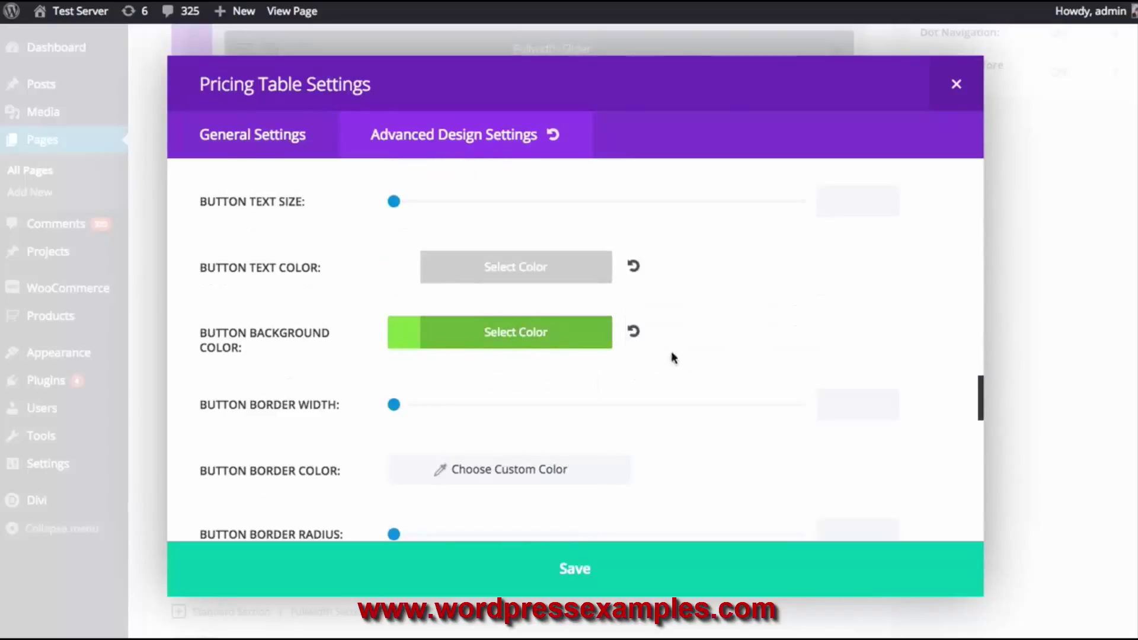
scroll(681, 356, down, 5)
Save the Sliver table settings and preview the restyled pricing tables
click(640, 563)
click(590, 557)
scroll(818, 355, down, 5)
scroll(838, 356, up, 2)
scroll(800, 381, down, 2)
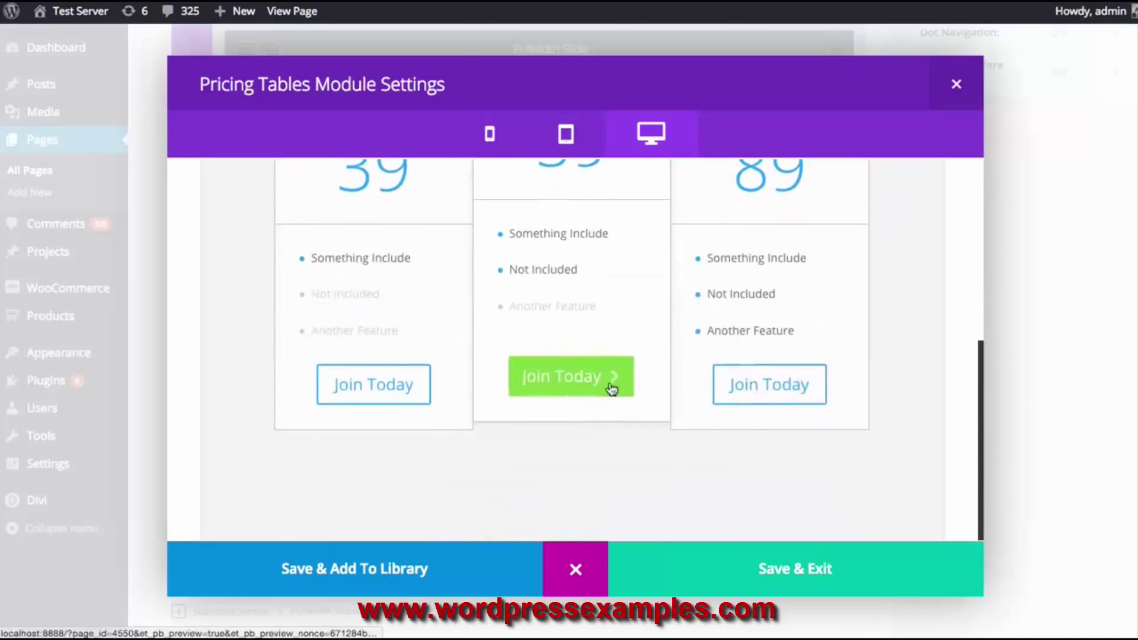
Scroll back up and head from the editor to the WordPress Dashboard
scroll(871, 359, up, 3)
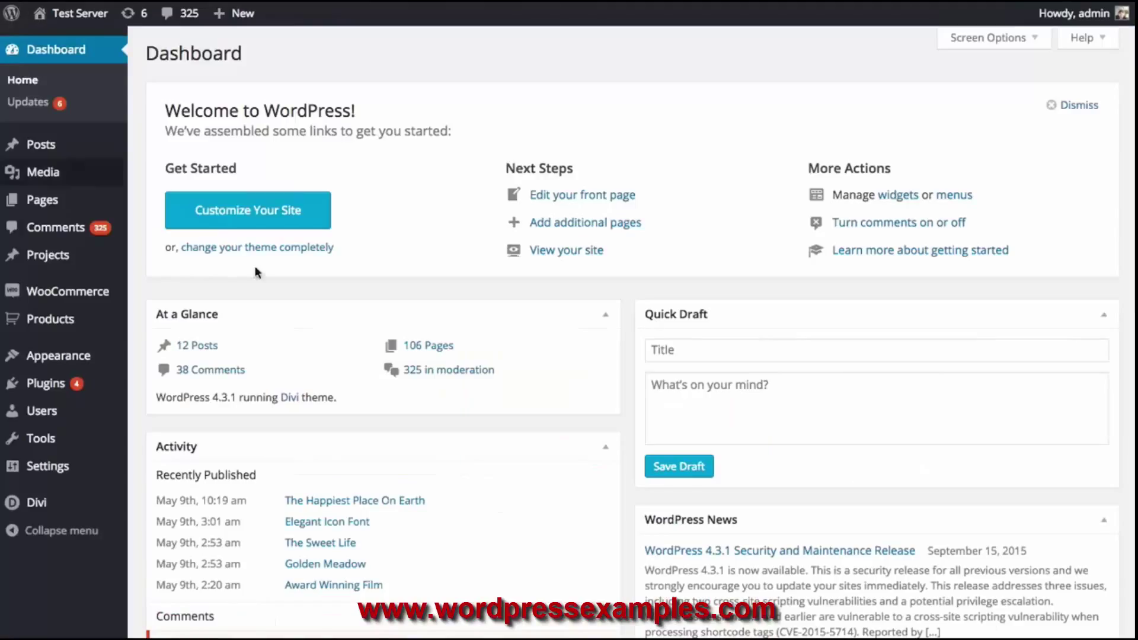
Open the Red Kettle product from the Products list and scroll through its edit page
mouse_move(74, 256)
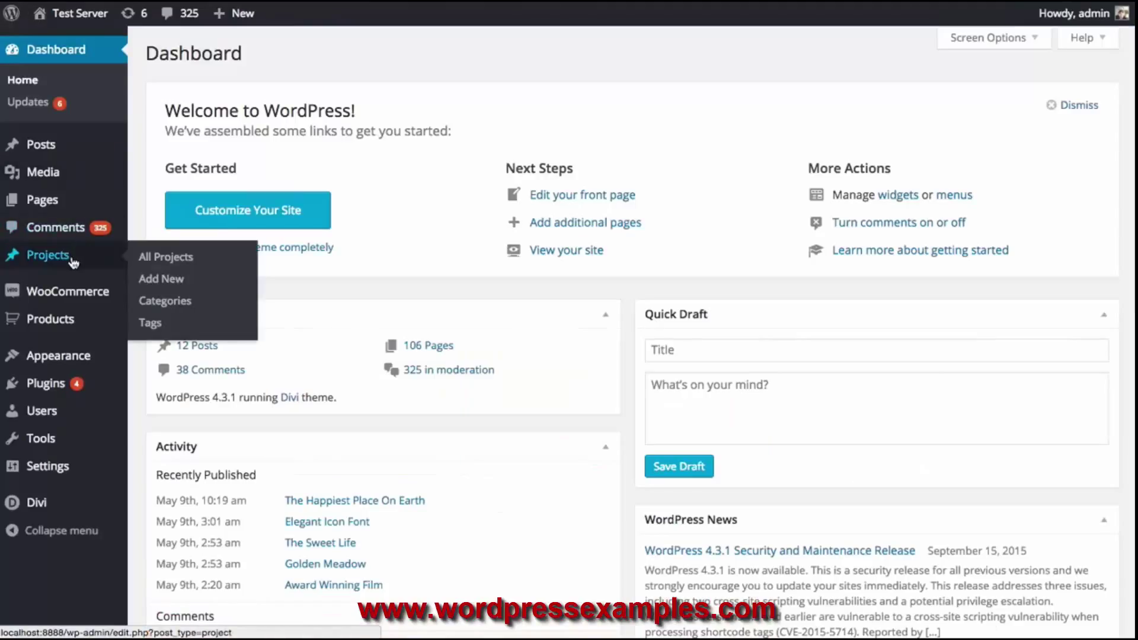
mouse_move(52, 319)
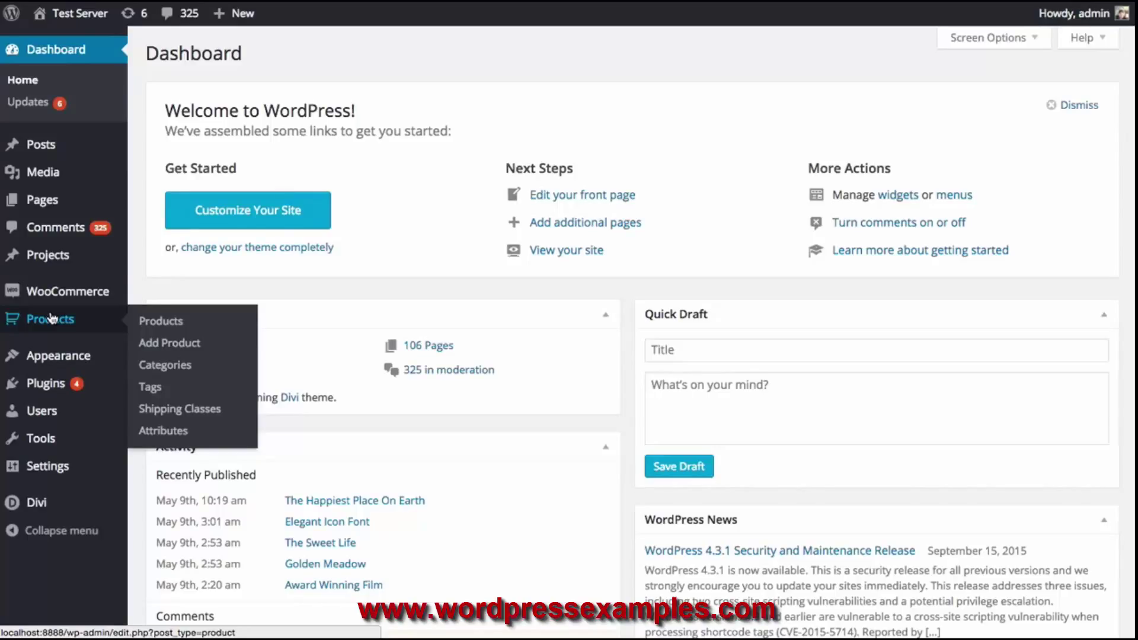
click(166, 323)
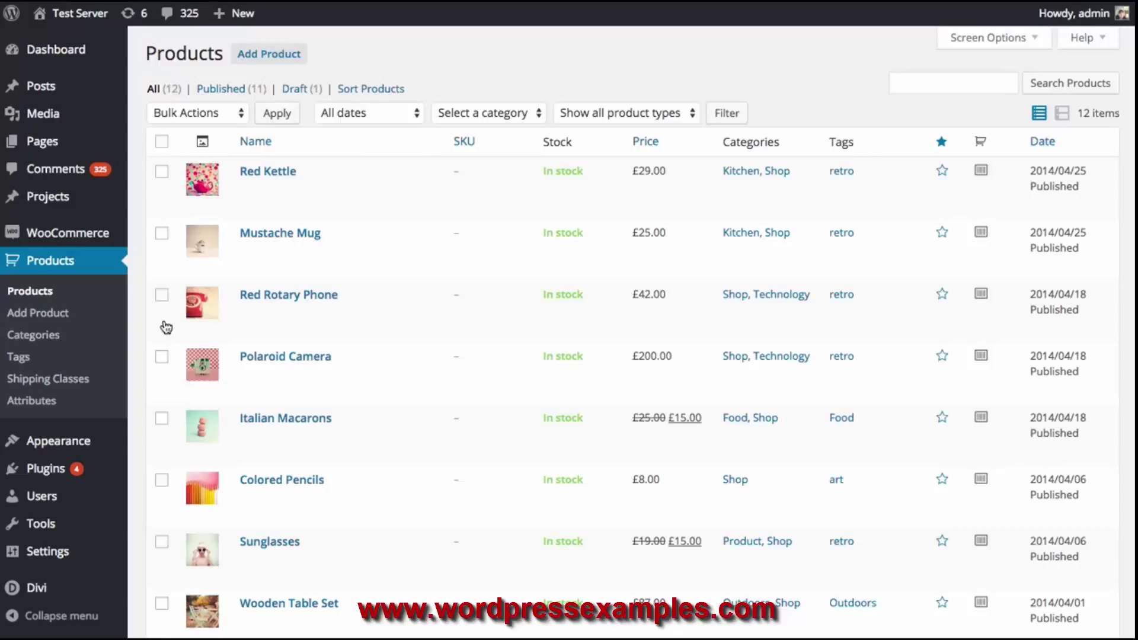
click(260, 176)
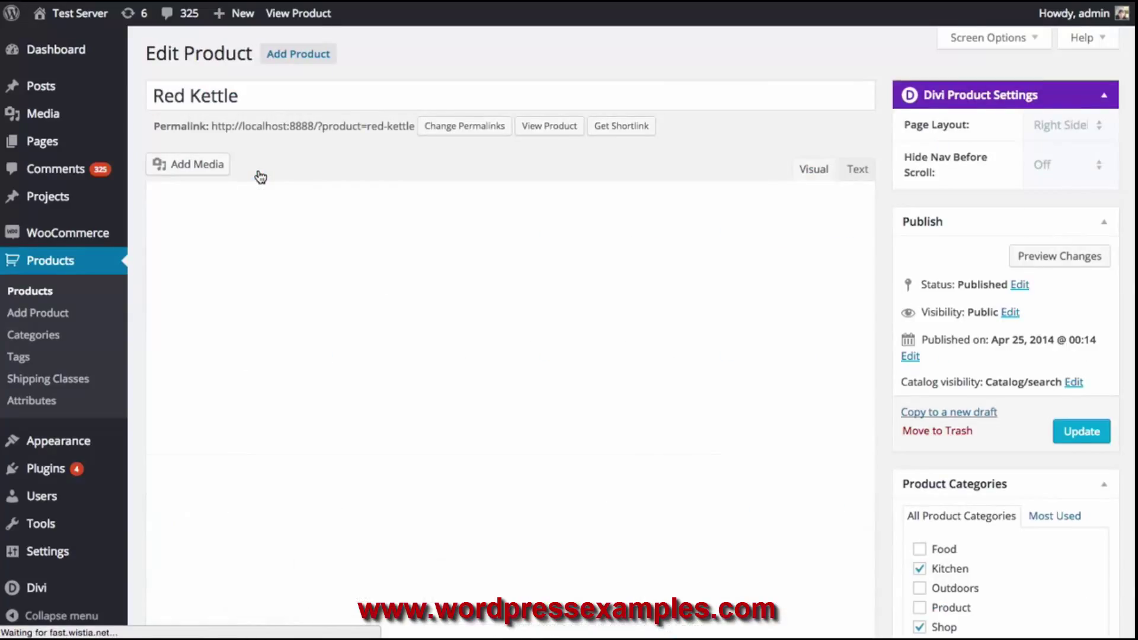
scroll(987, 415, down, 10)
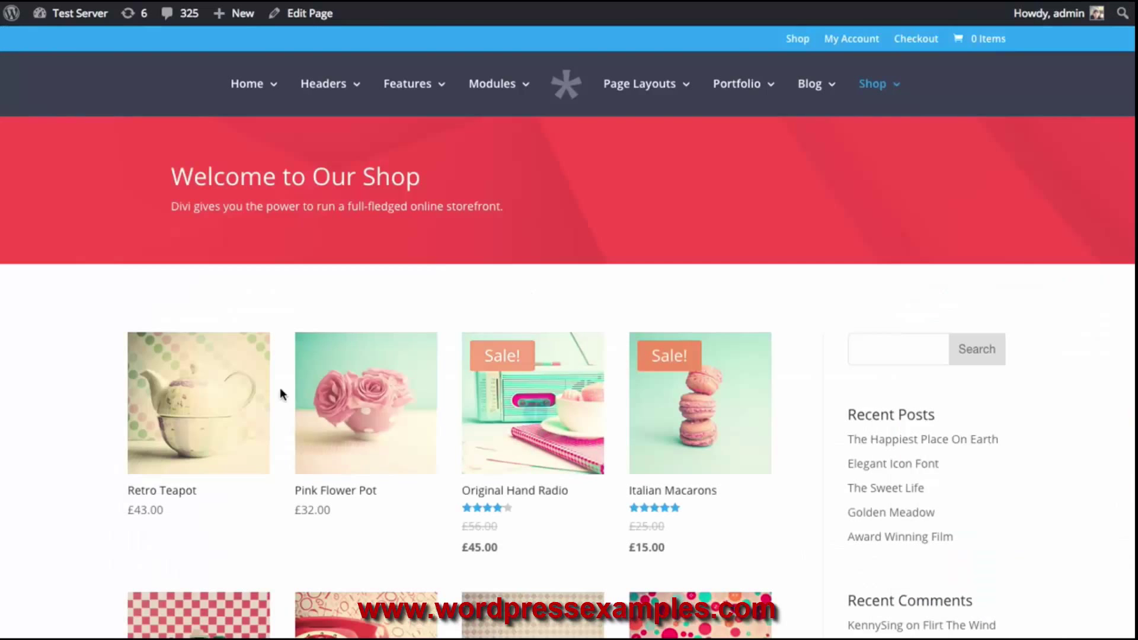
scroll(415, 356, down, 3)
scroll(464, 310, down, 3)
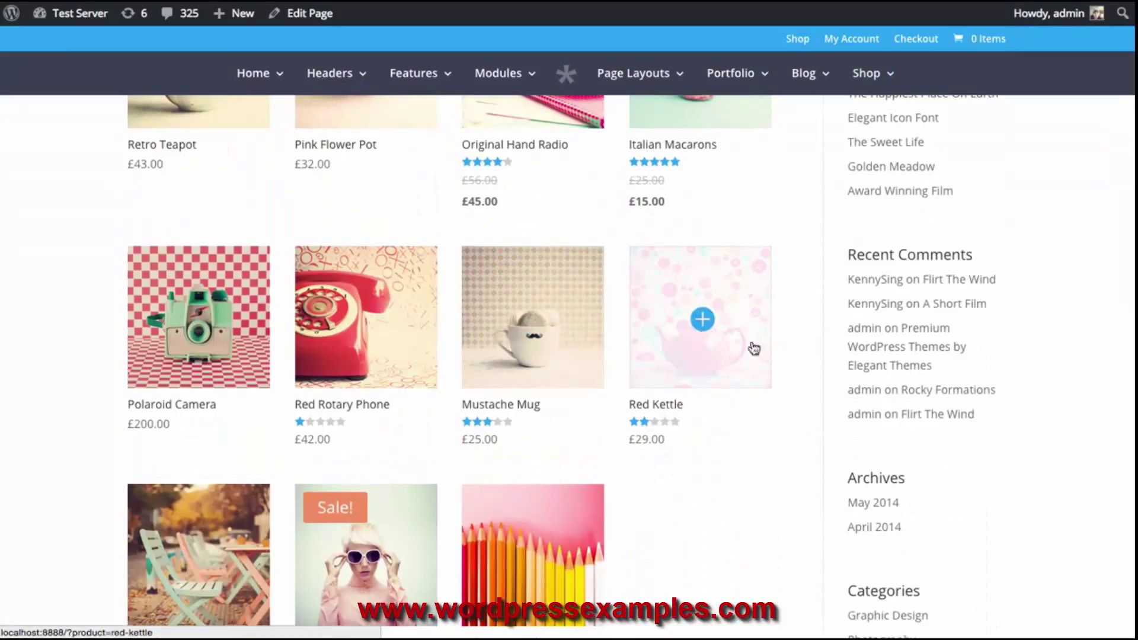
View the Red Kettle product, return to the shop listing, then edit the Shop Test page
click(722, 322)
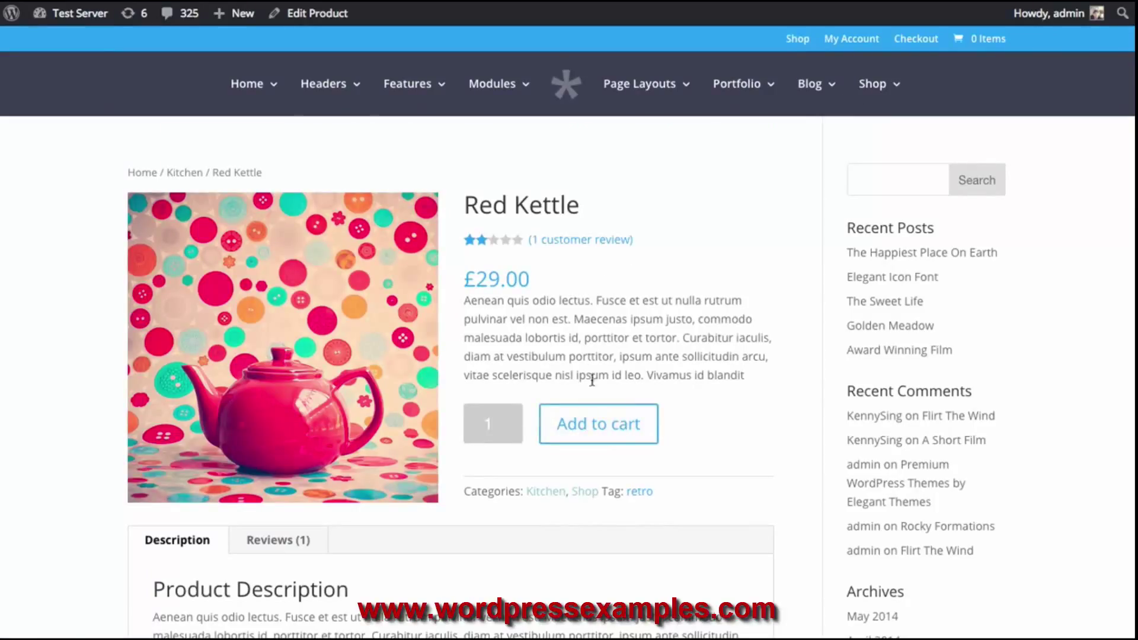
key(alt+Left)
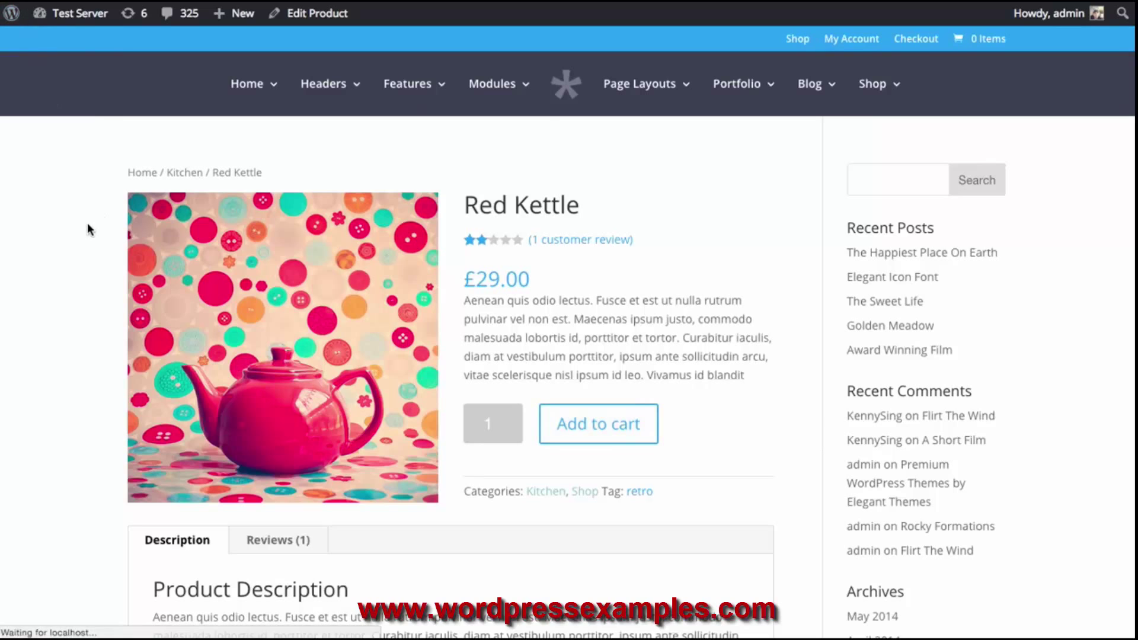
scroll(89, 237, up, 6)
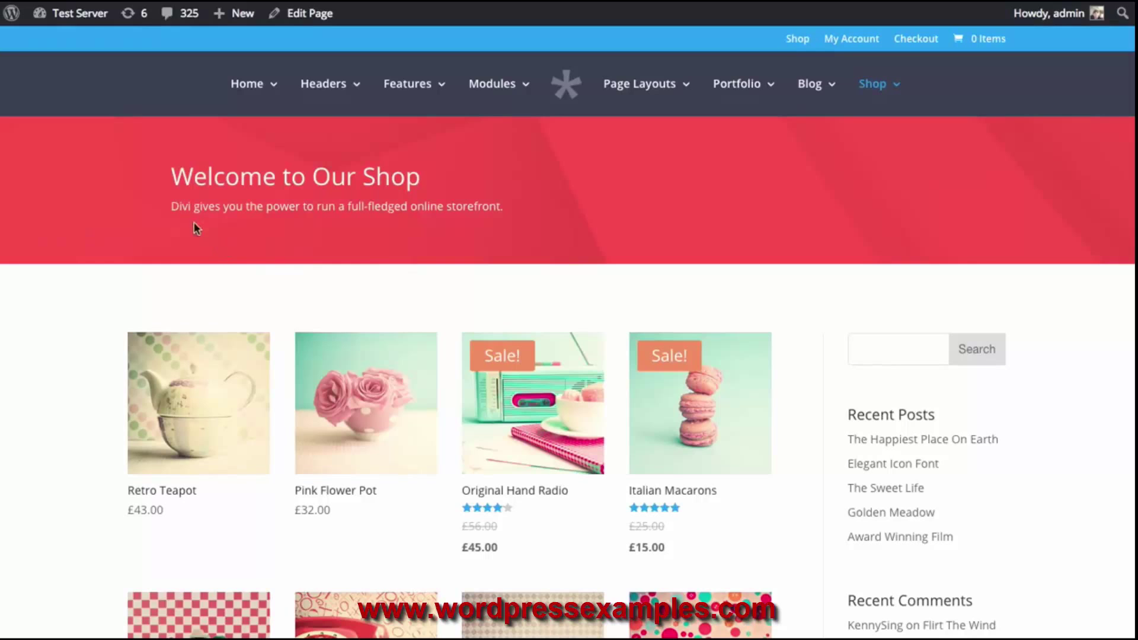
scroll(853, 320, down, 6)
scroll(823, 331, up, 6)
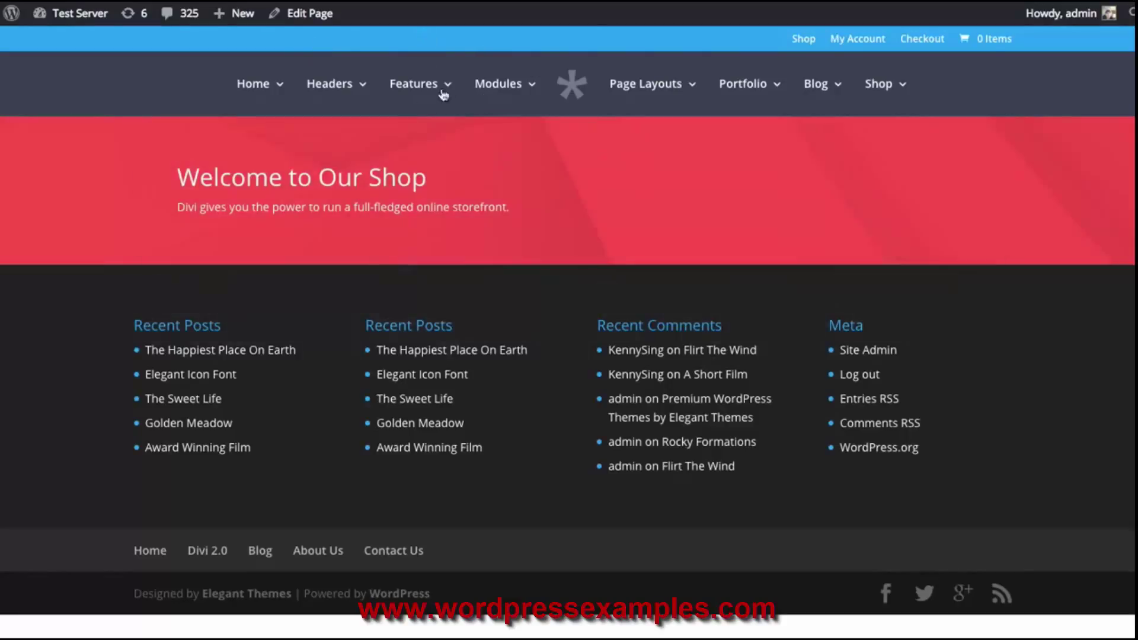
click(317, 23)
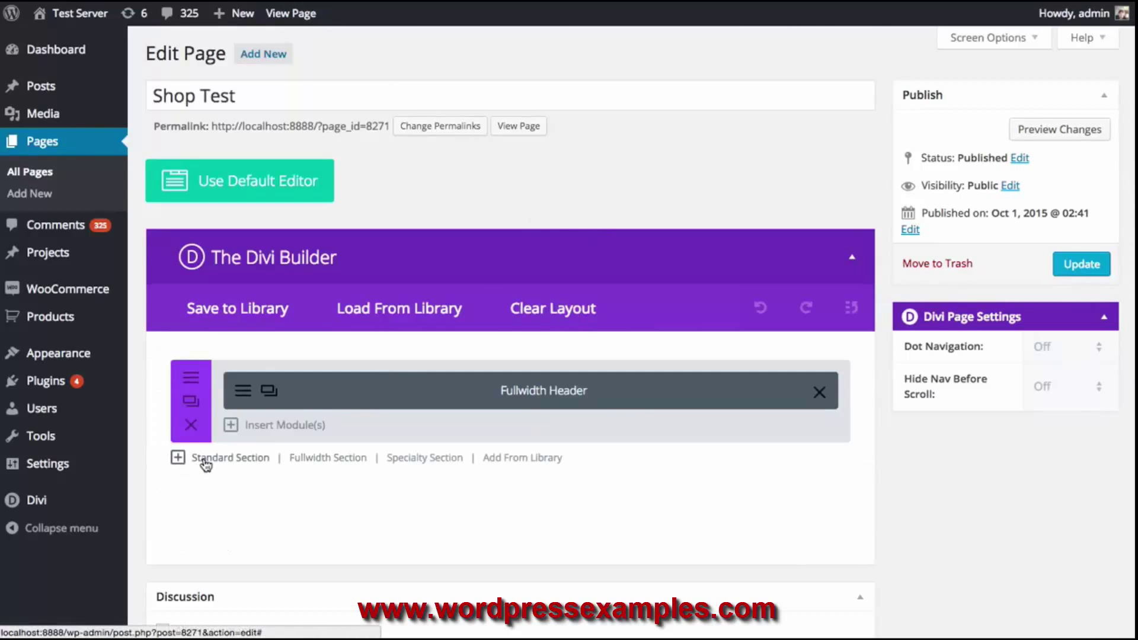
Add a Standard Section below the Fullwidth Header section
click(225, 459)
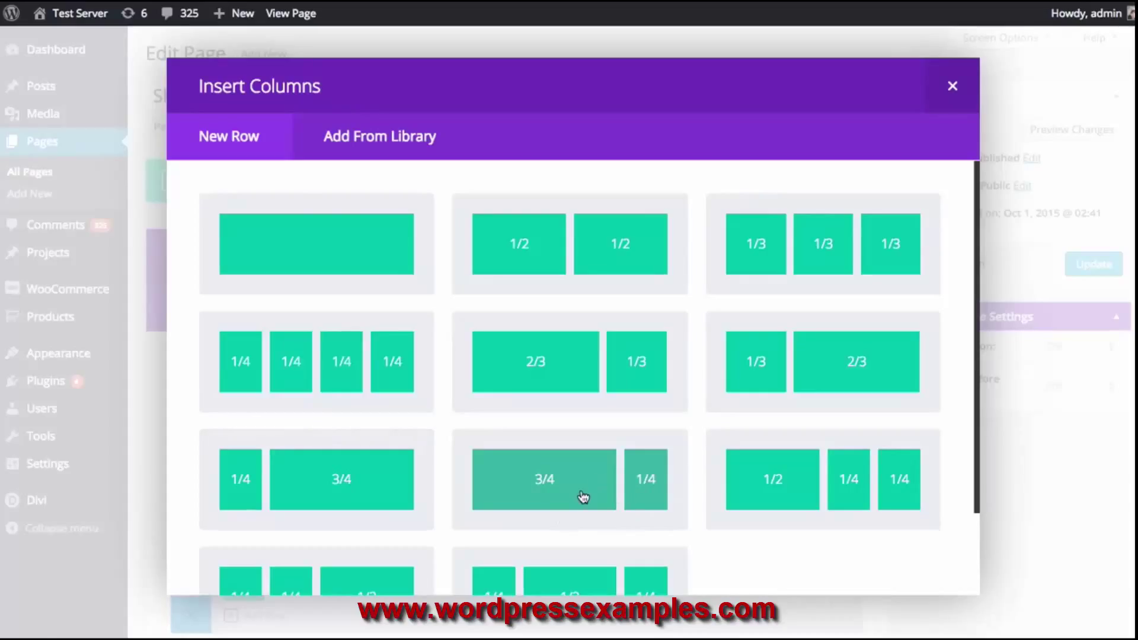
Give the new section a 3/4 + 1/4 row and add a Shop module to its left column
click(552, 493)
scroll(646, 483, down, 2)
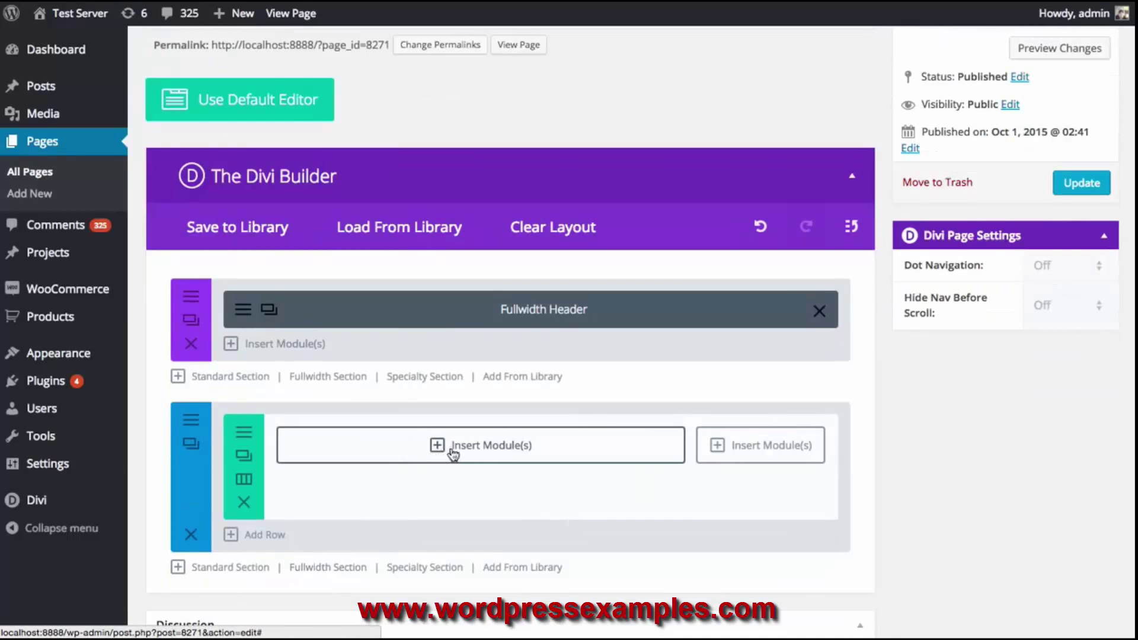
click(471, 446)
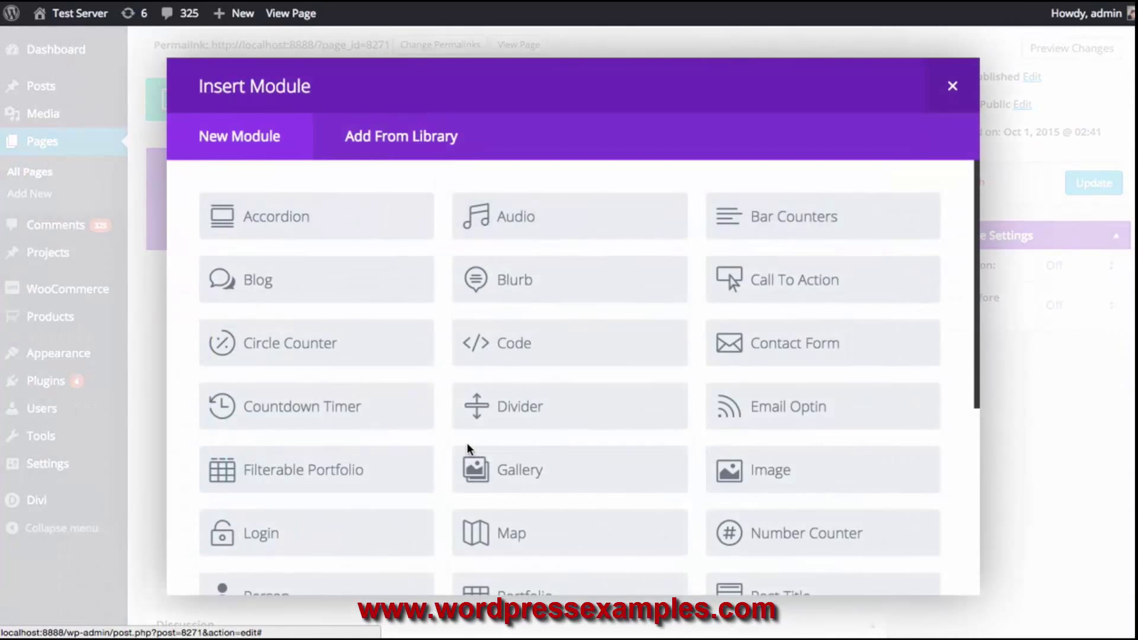
scroll(472, 442, down, 4)
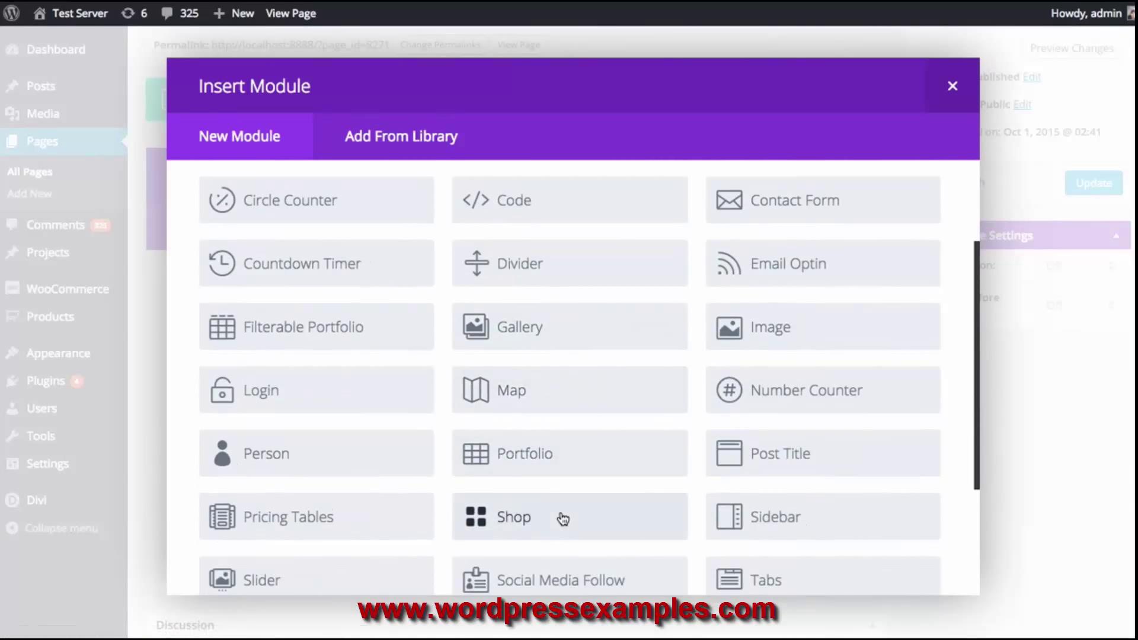
click(570, 524)
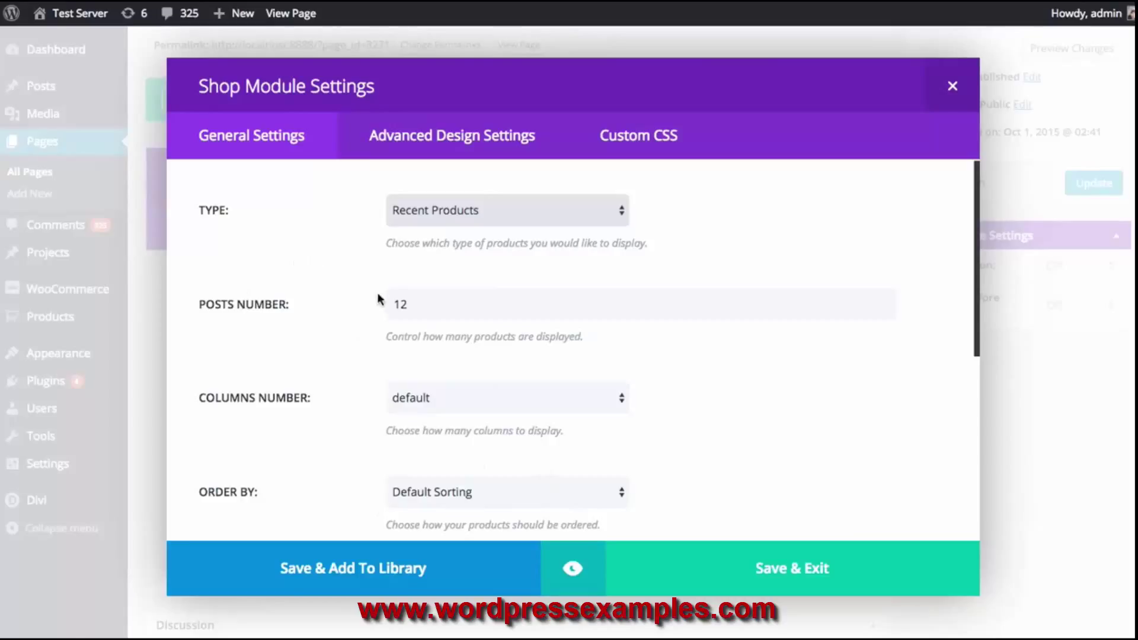
Review the Shop module's Advanced Design and Custom CSS tabs, then return to General Settings
click(468, 138)
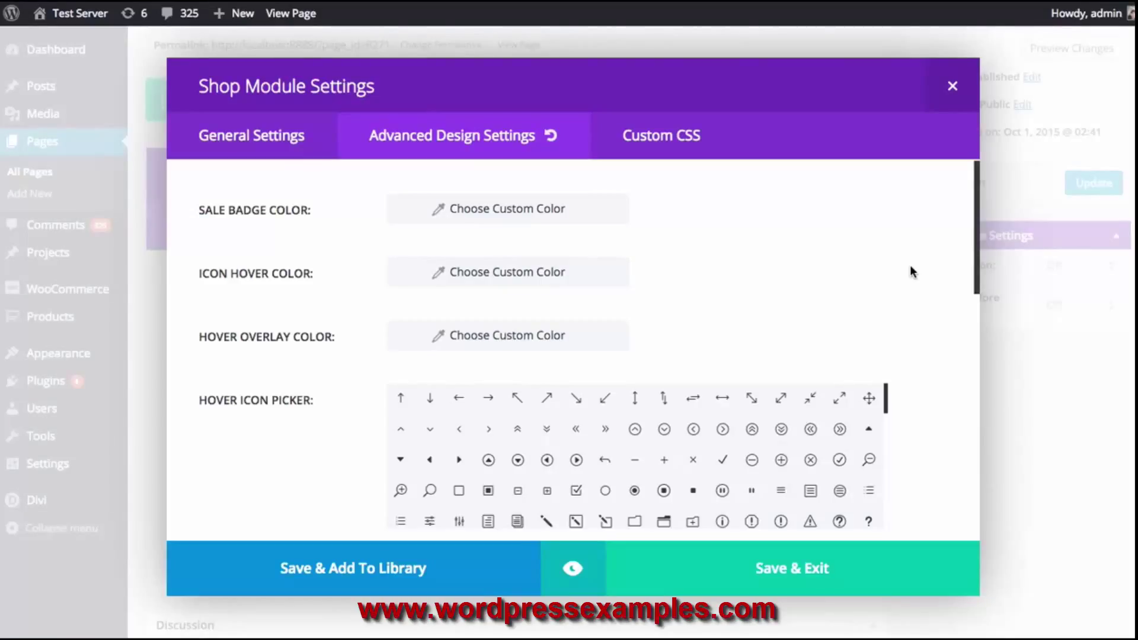
click(672, 145)
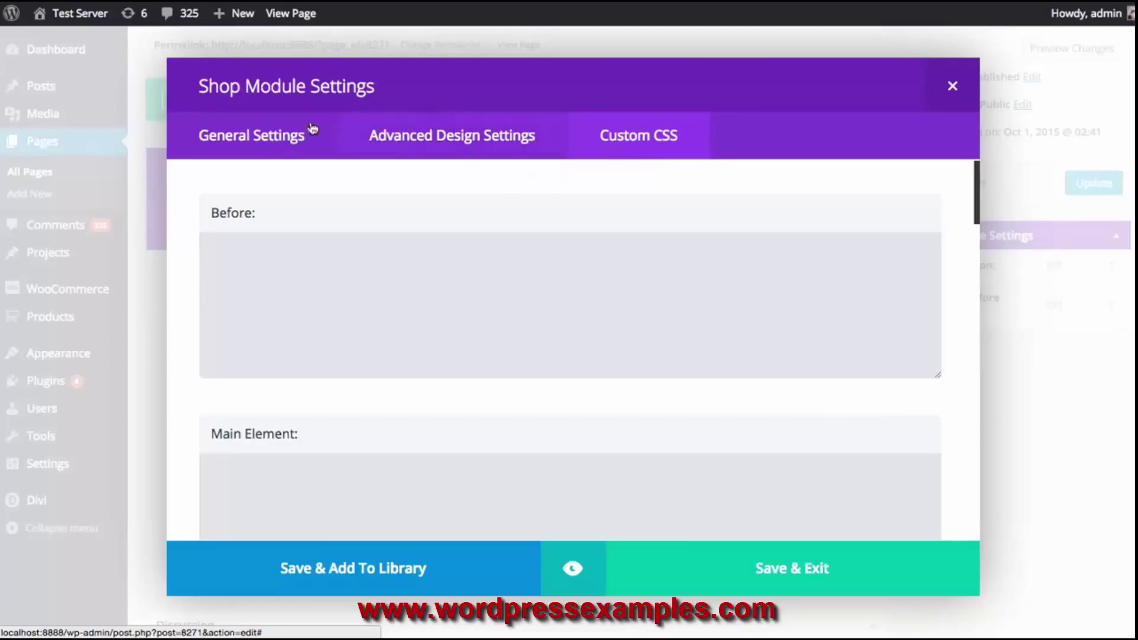
click(254, 147)
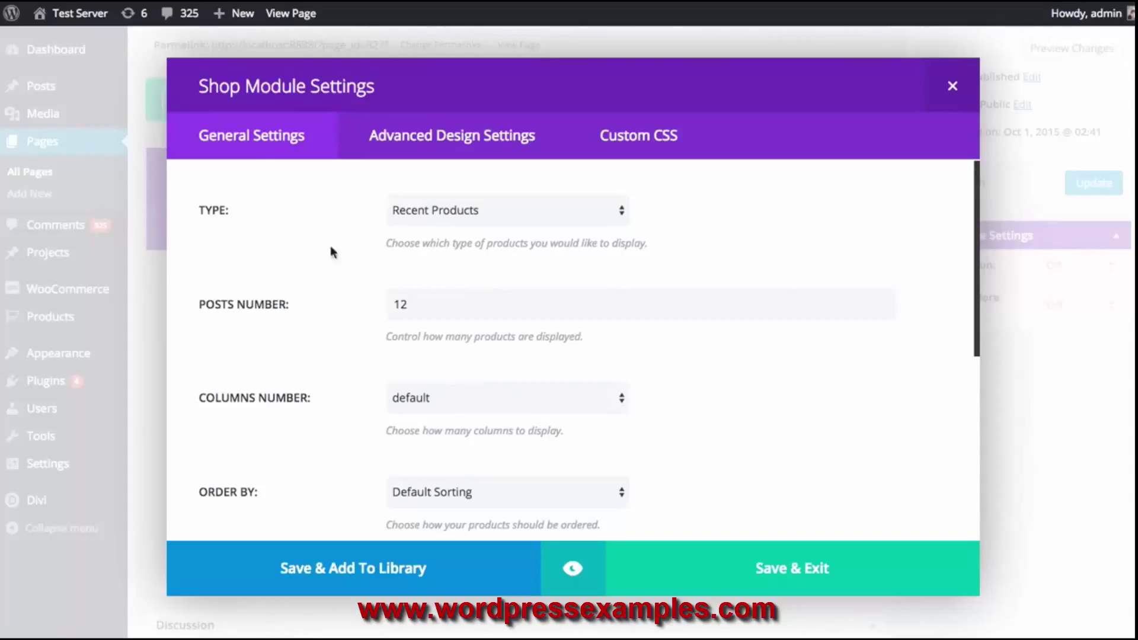
scroll(340, 264, down, 5)
scroll(330, 272, up, 5)
click(466, 209)
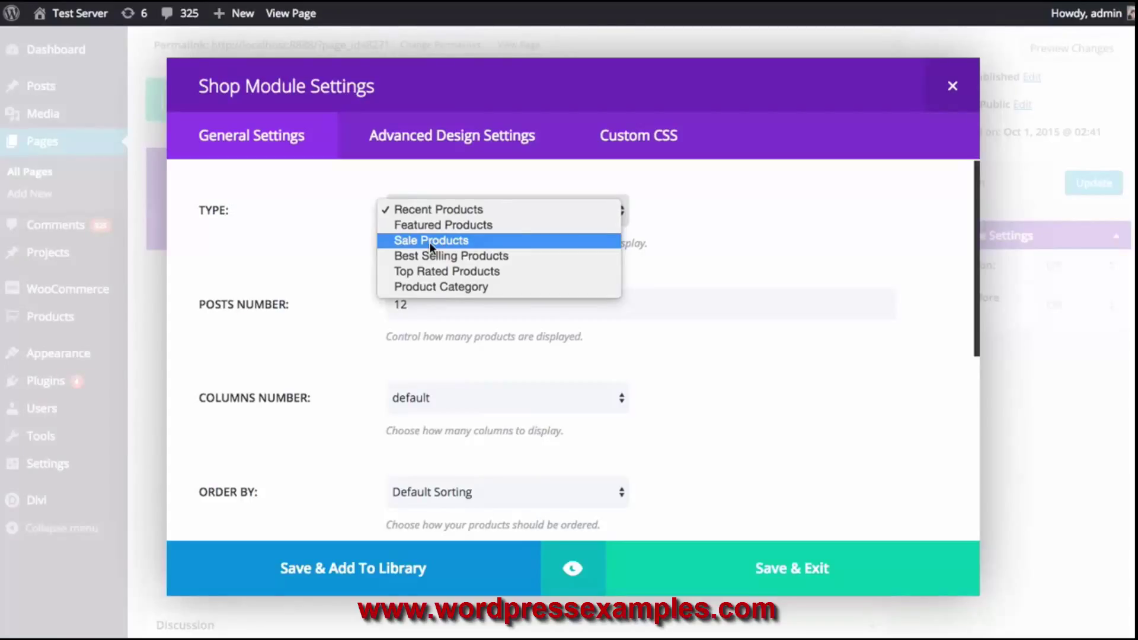
click(290, 246)
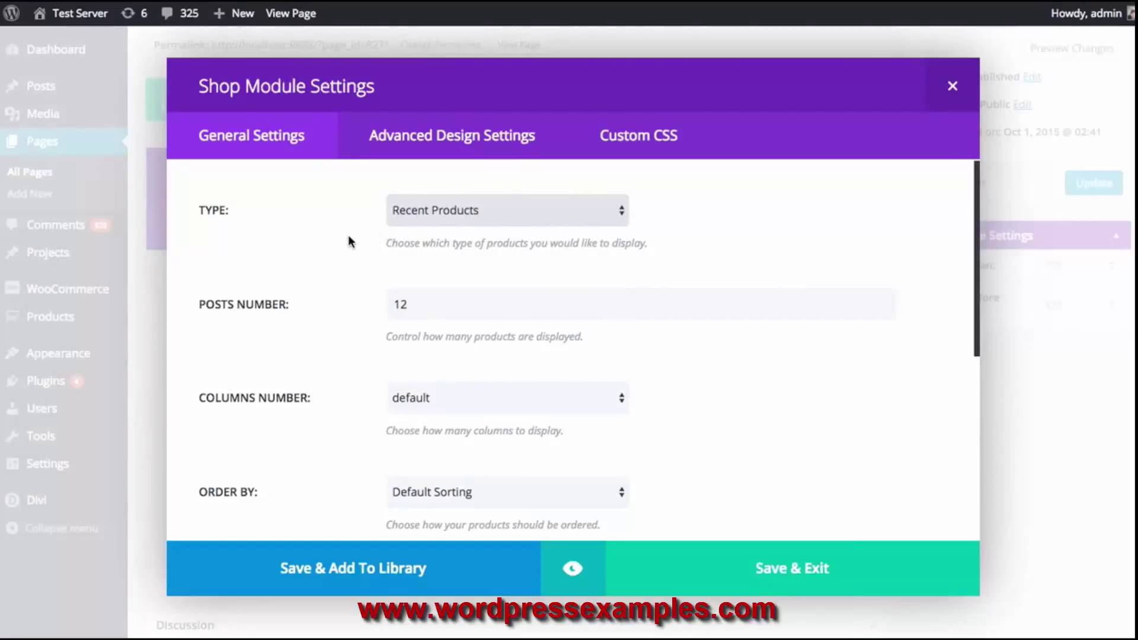
Change the Shop module's posts number from 12 to 10
double_click(425, 309)
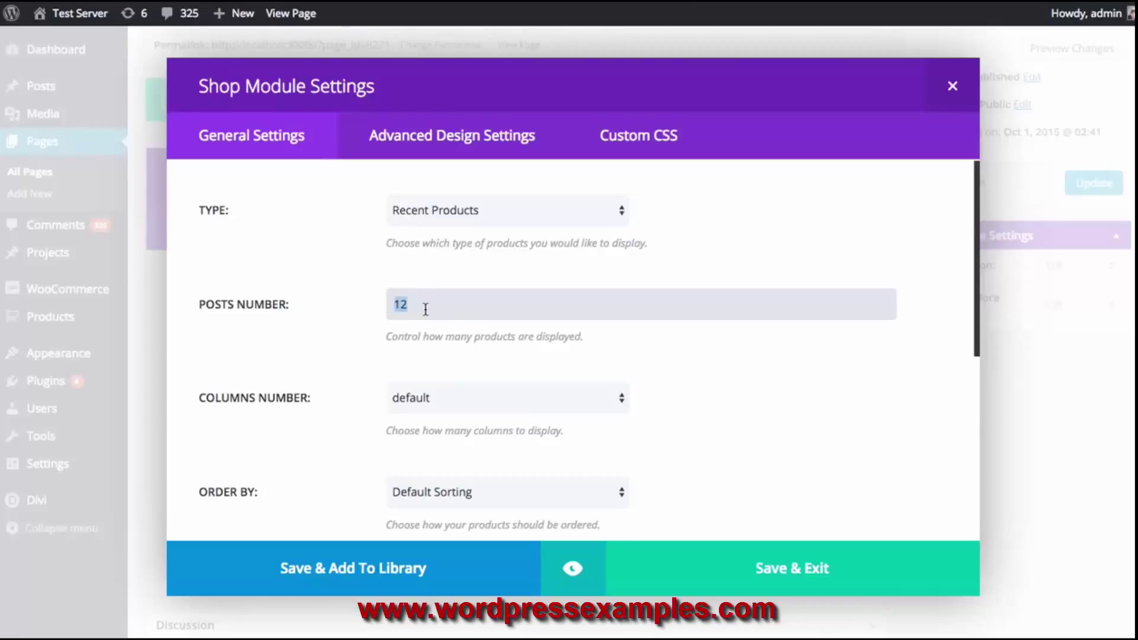
text(10)
scroll(311, 276, down, 1)
scroll(310, 276, down, 1)
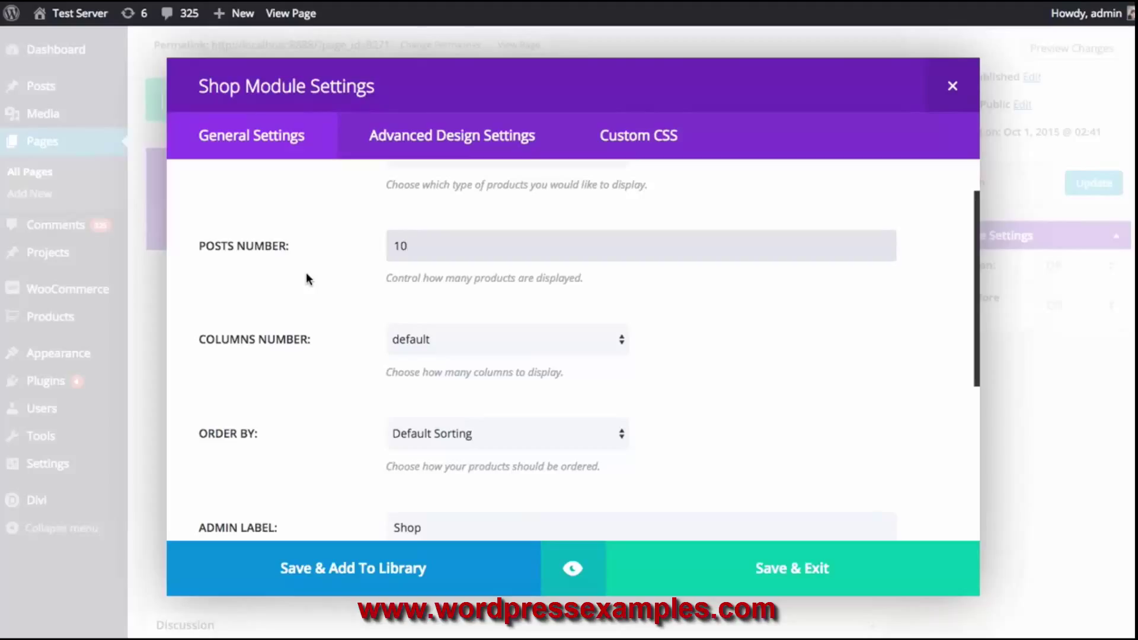
Keep the default column count and Default Sorting for the products
click(437, 338)
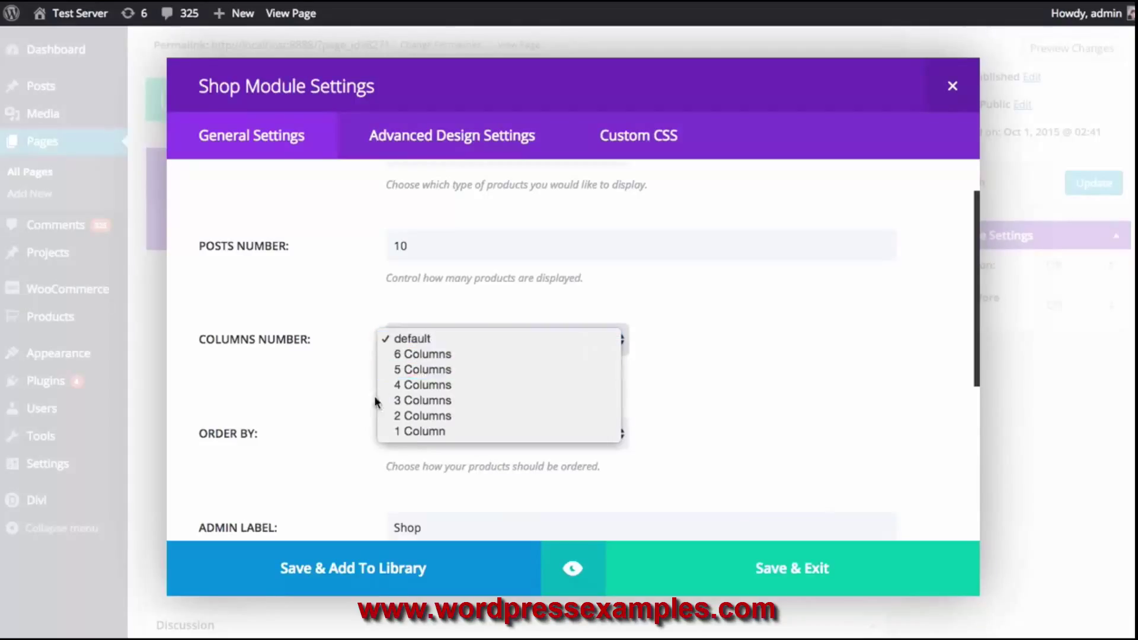
click(841, 365)
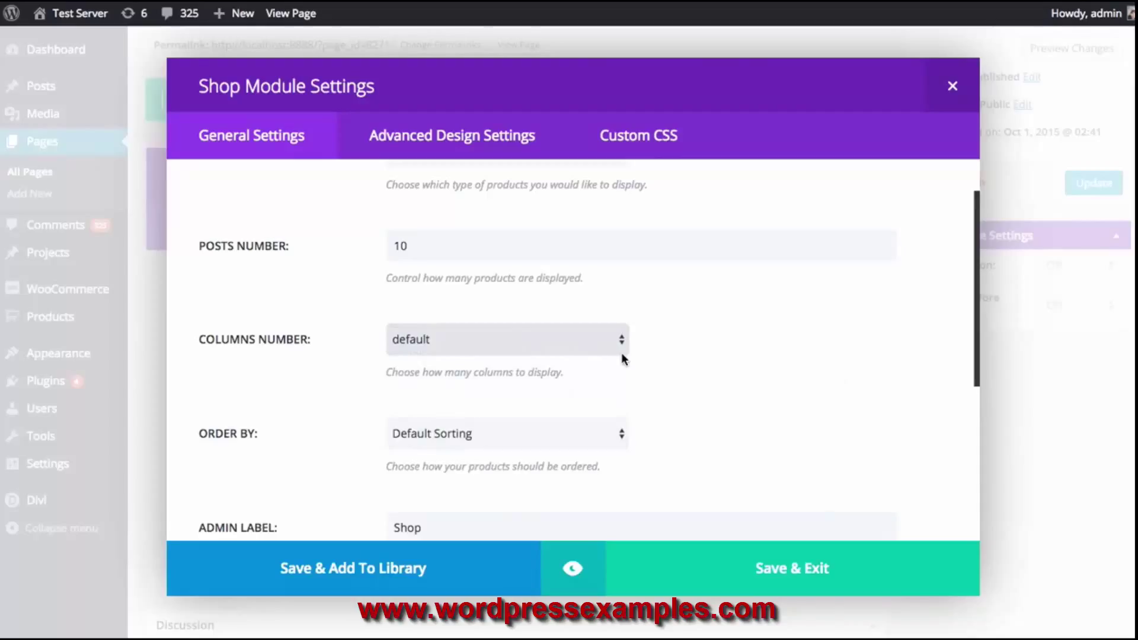
scroll(656, 320, down, 4)
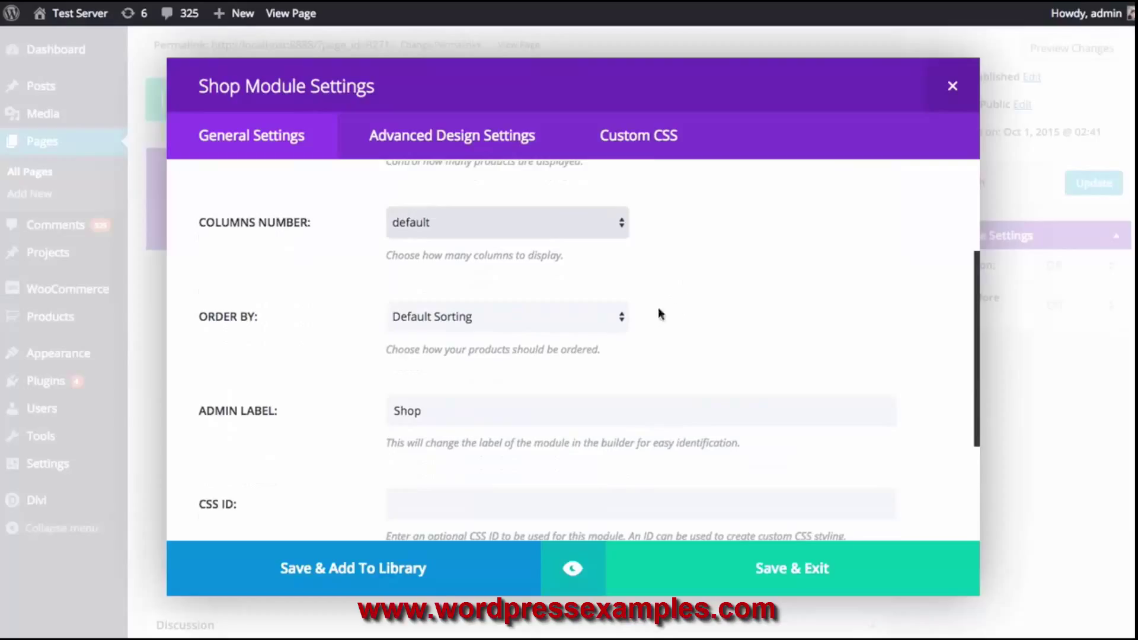
click(503, 323)
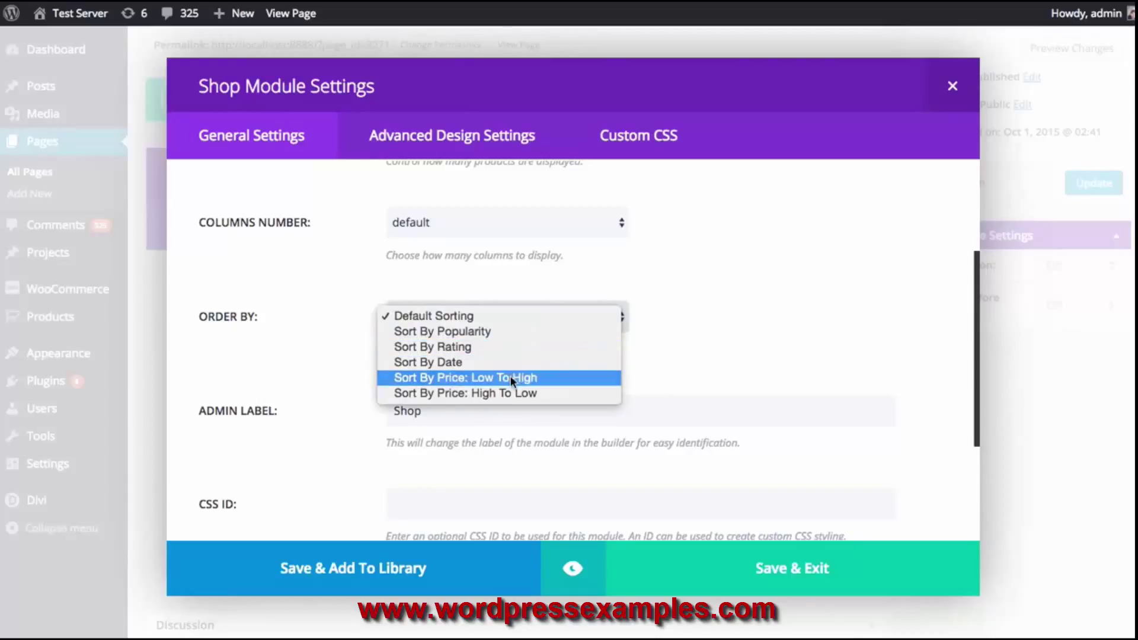
click(717, 330)
scroll(718, 327, down, 2)
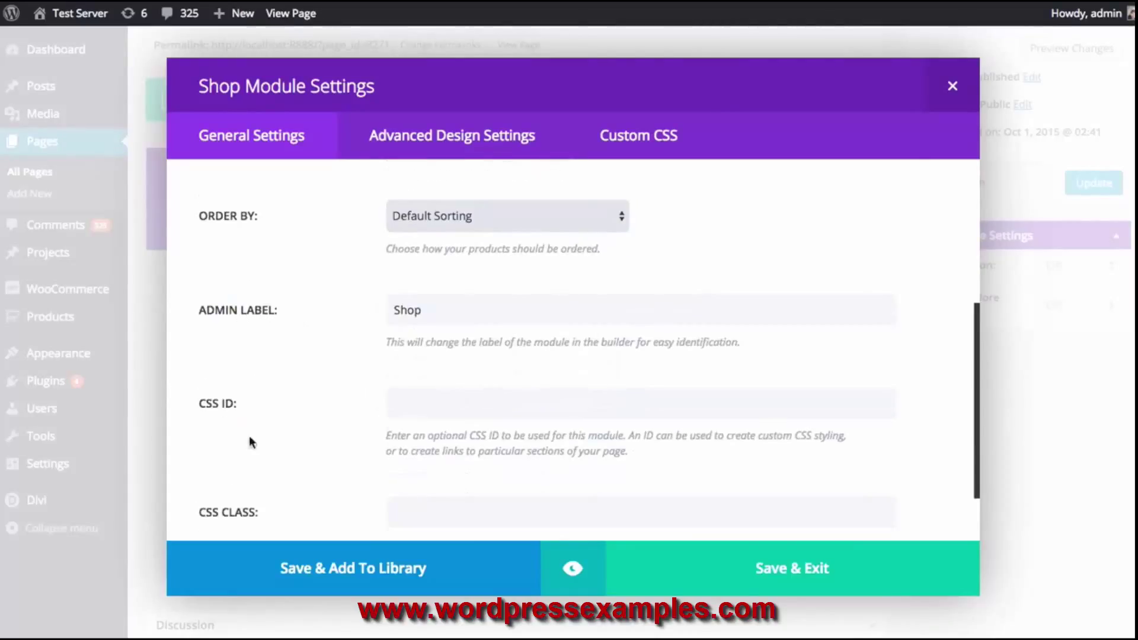
scroll(248, 415, down, 2)
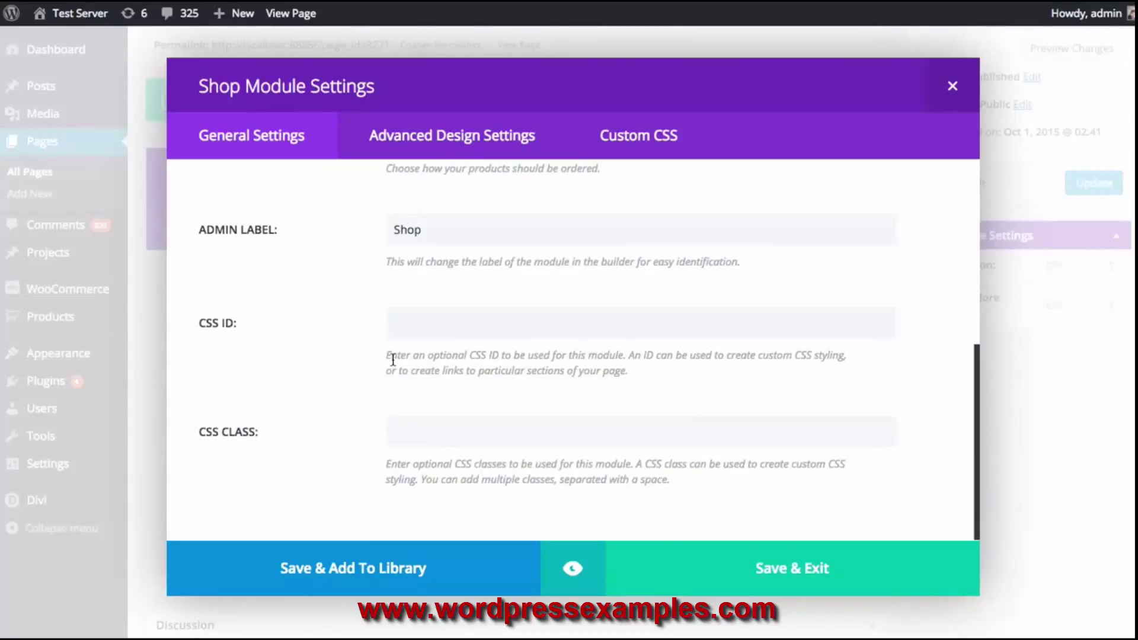
scroll(393, 360, up, 7)
scroll(299, 318, down, 8)
Preview the Shop product grid, close the preview, and save the Shop module
click(572, 572)
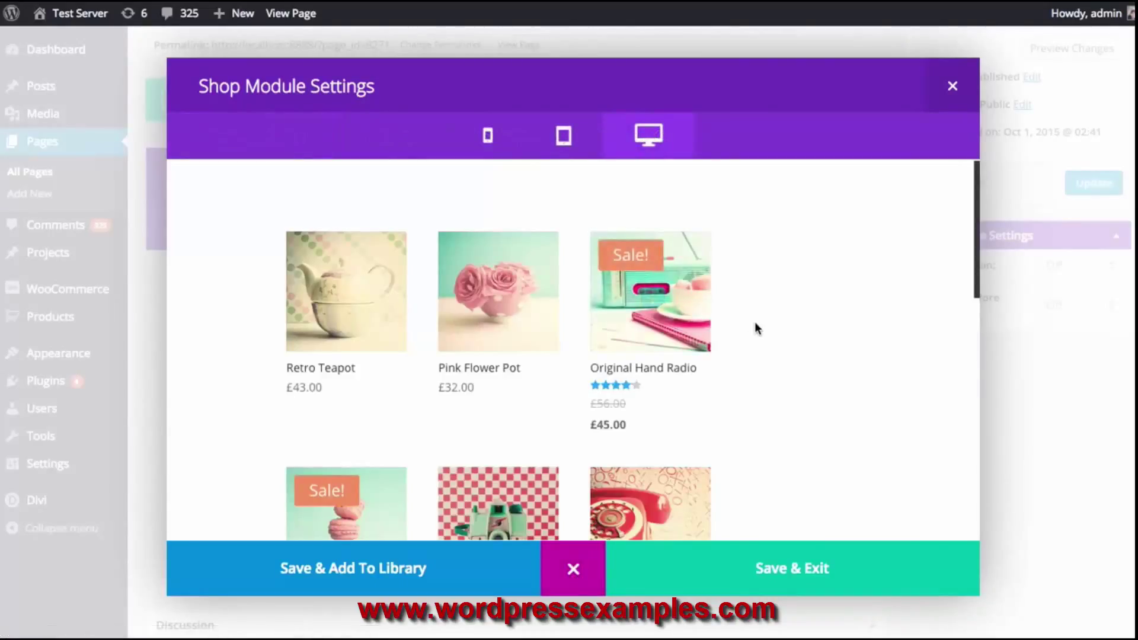
scroll(761, 313, down, 10)
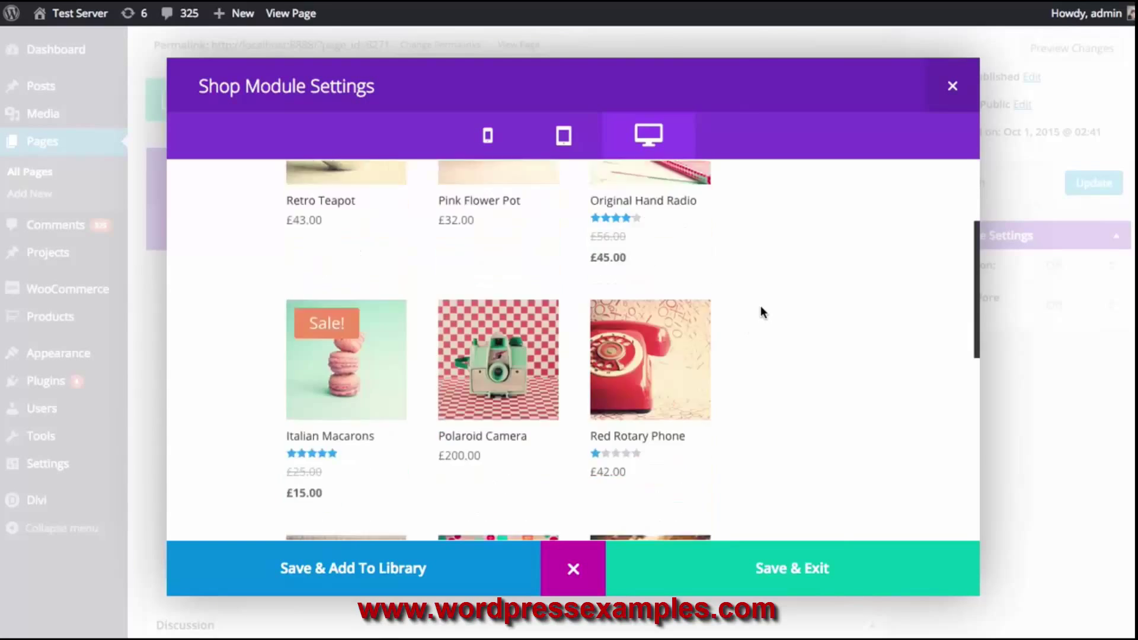
scroll(761, 304, up, 10)
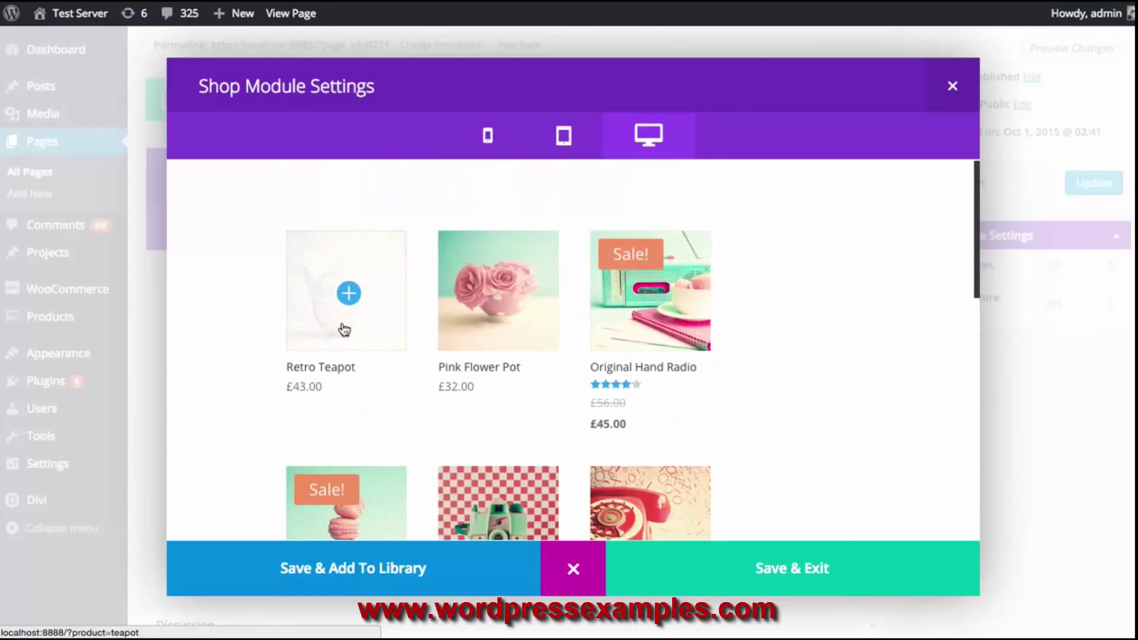
scroll(665, 298, down, 3)
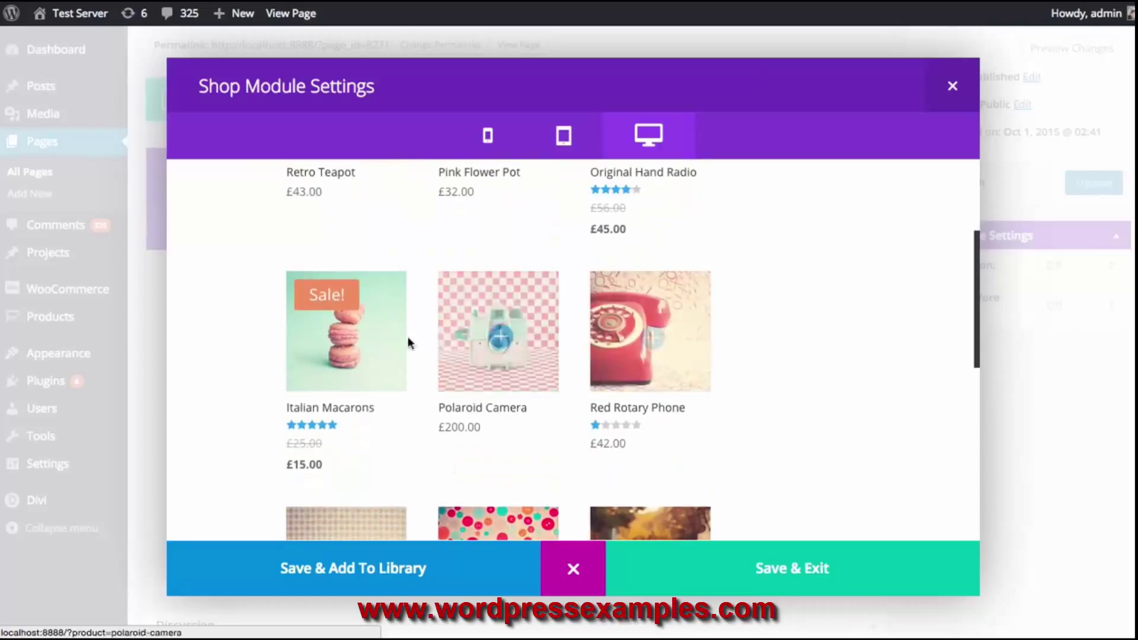
click(573, 567)
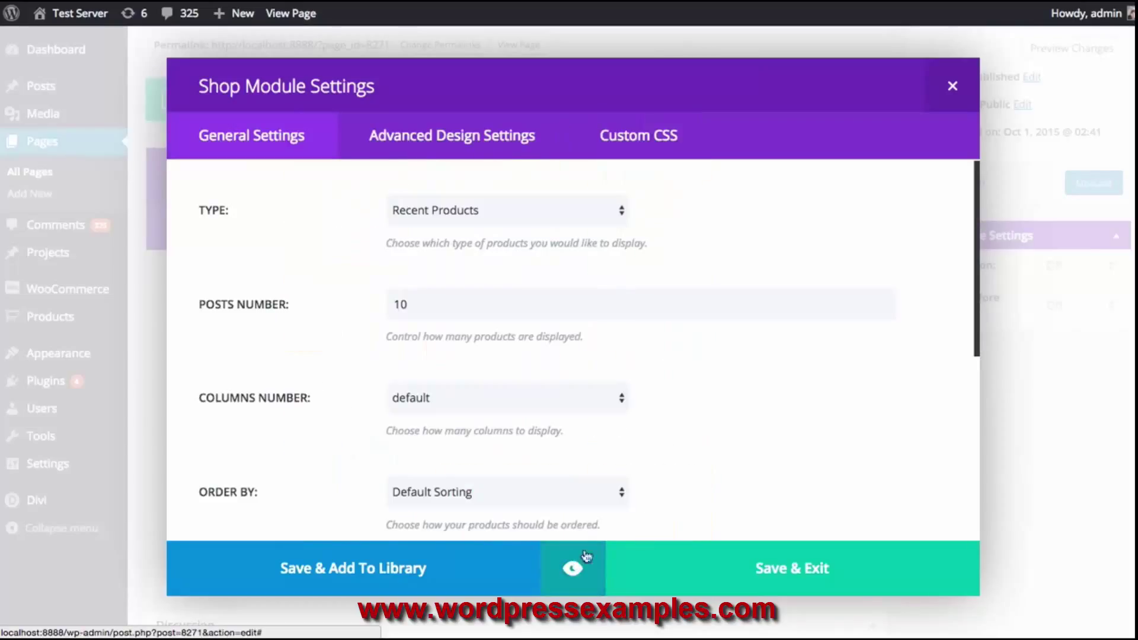
click(751, 566)
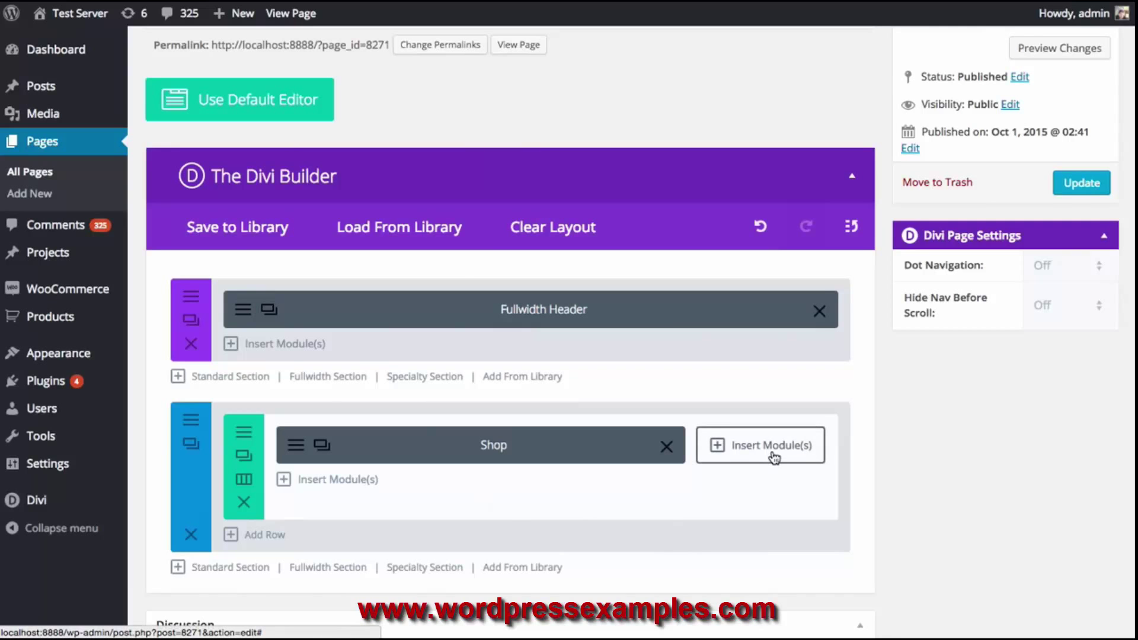
Add a Sidebar module to the narrow right column and save it
click(771, 455)
scroll(838, 414, down, 5)
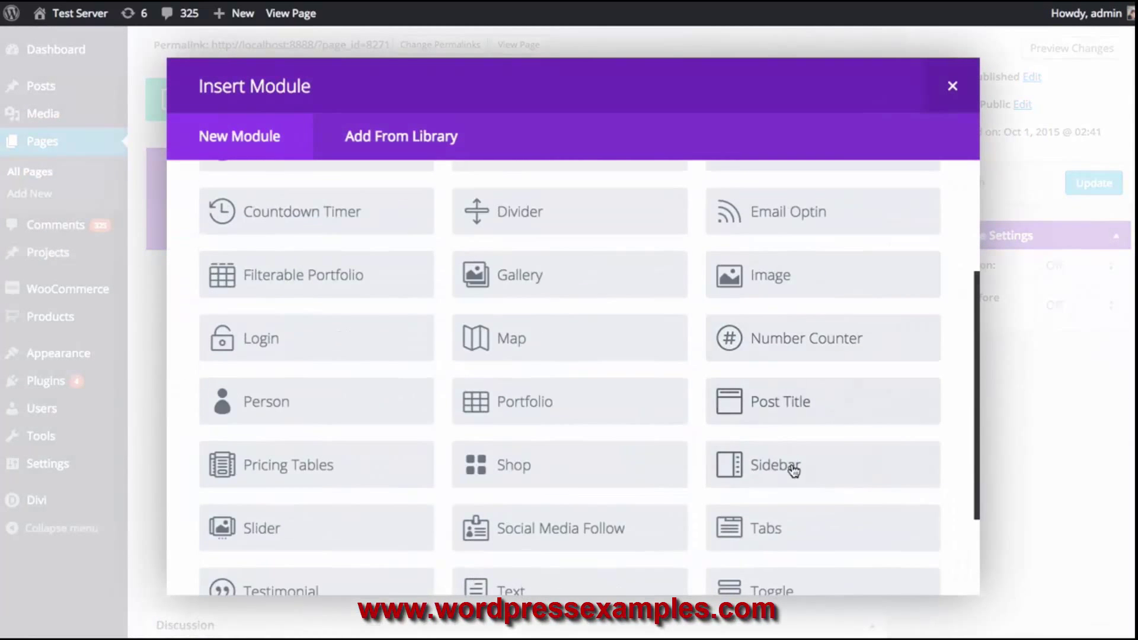
click(794, 466)
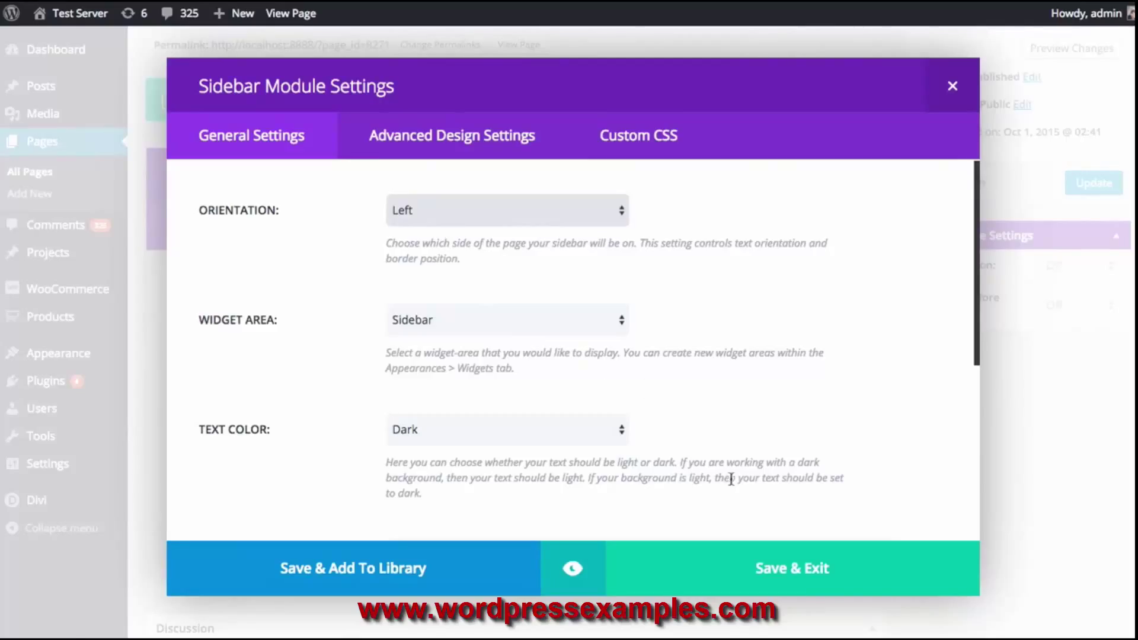
click(739, 574)
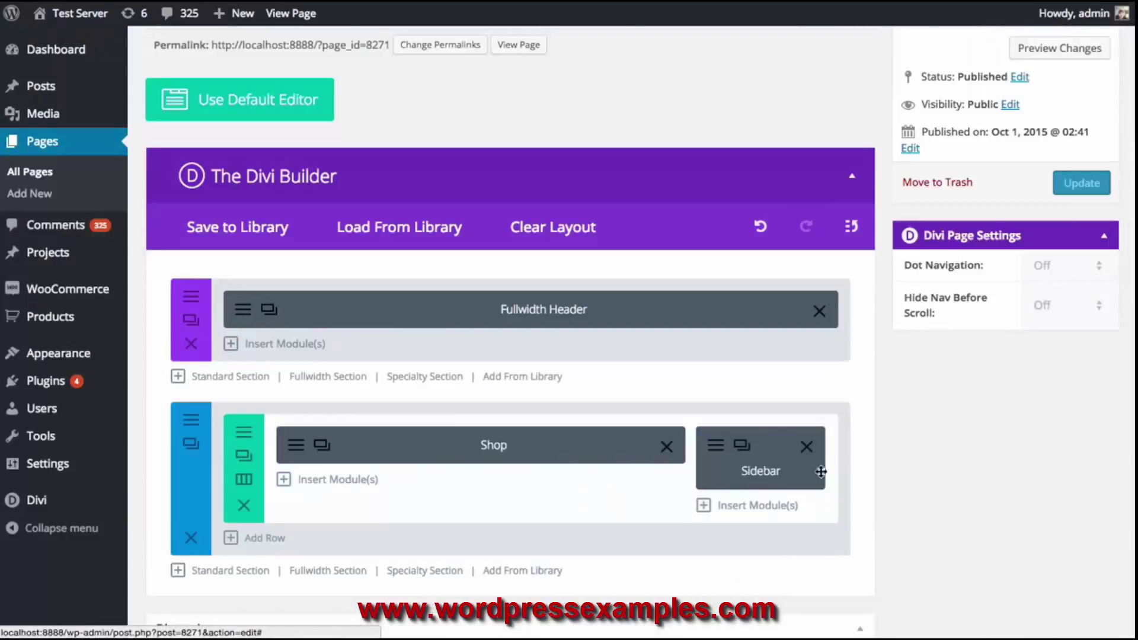
Update the Shop Test page to save the new layout
click(1075, 190)
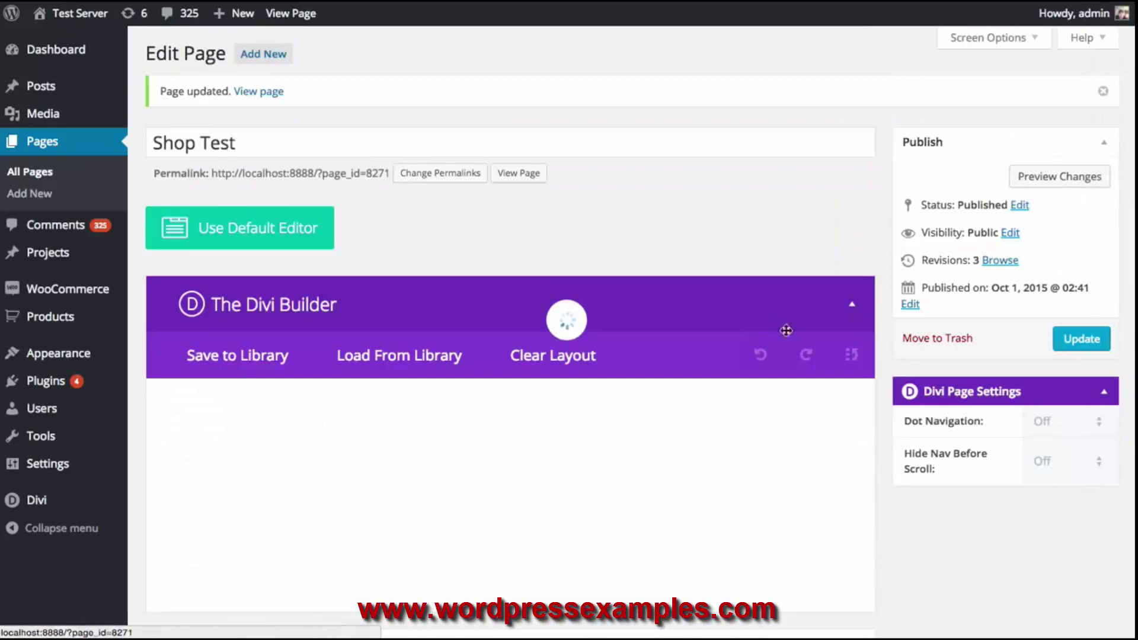
scroll(599, 264, down, 5)
scroll(543, 211, up, 4)
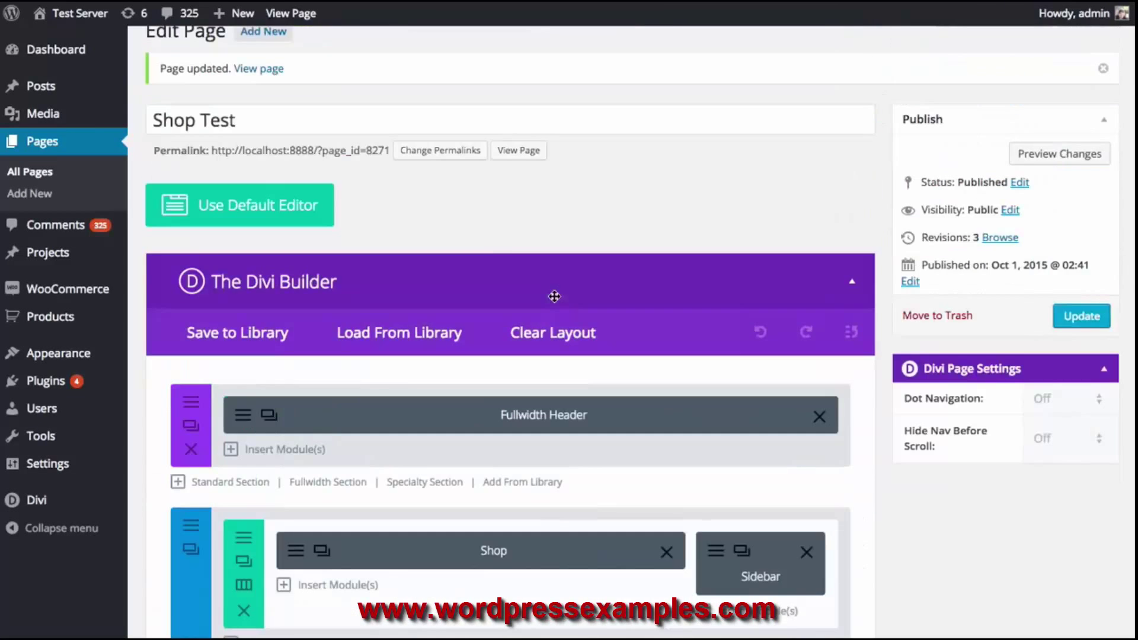
click(519, 150)
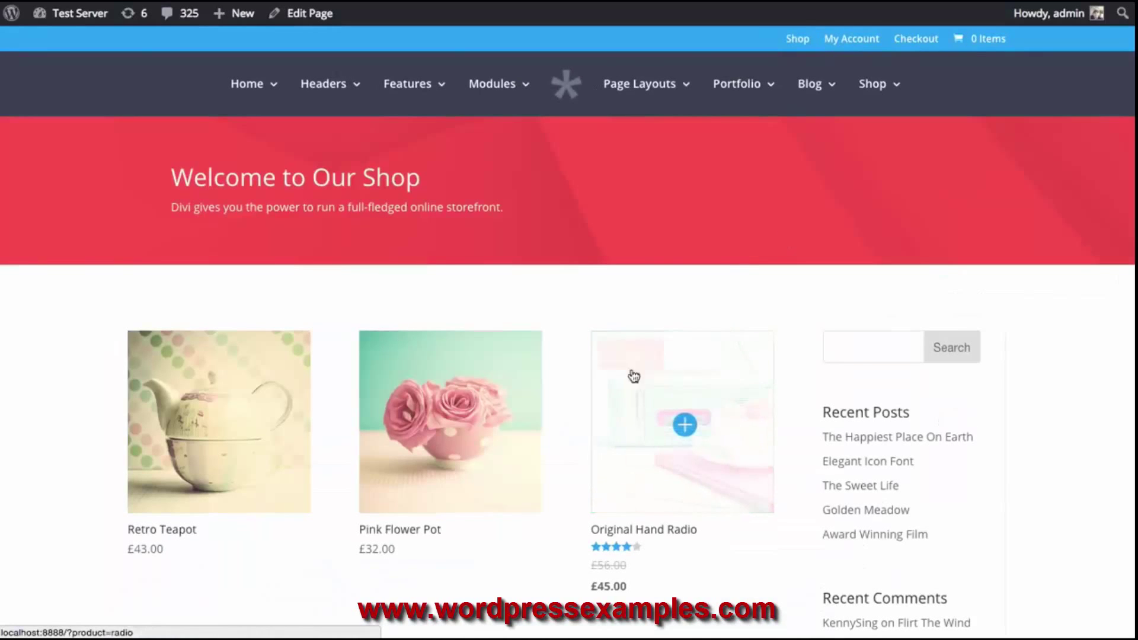
scroll(673, 393, down, 3)
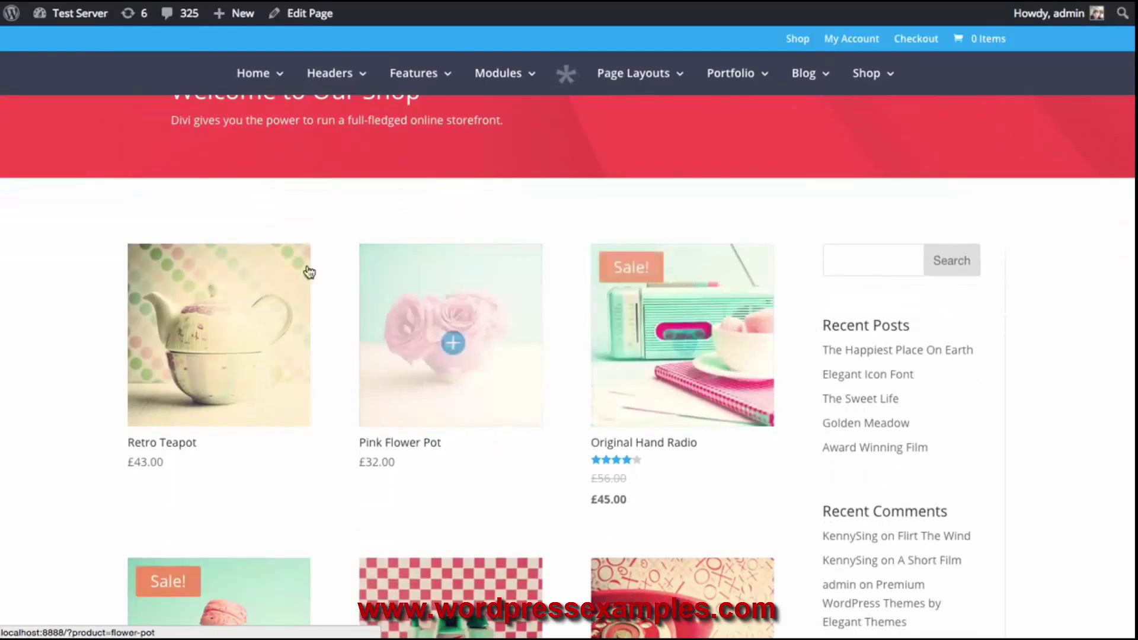
scroll(308, 278, down, 5)
scroll(263, 287, down, 6)
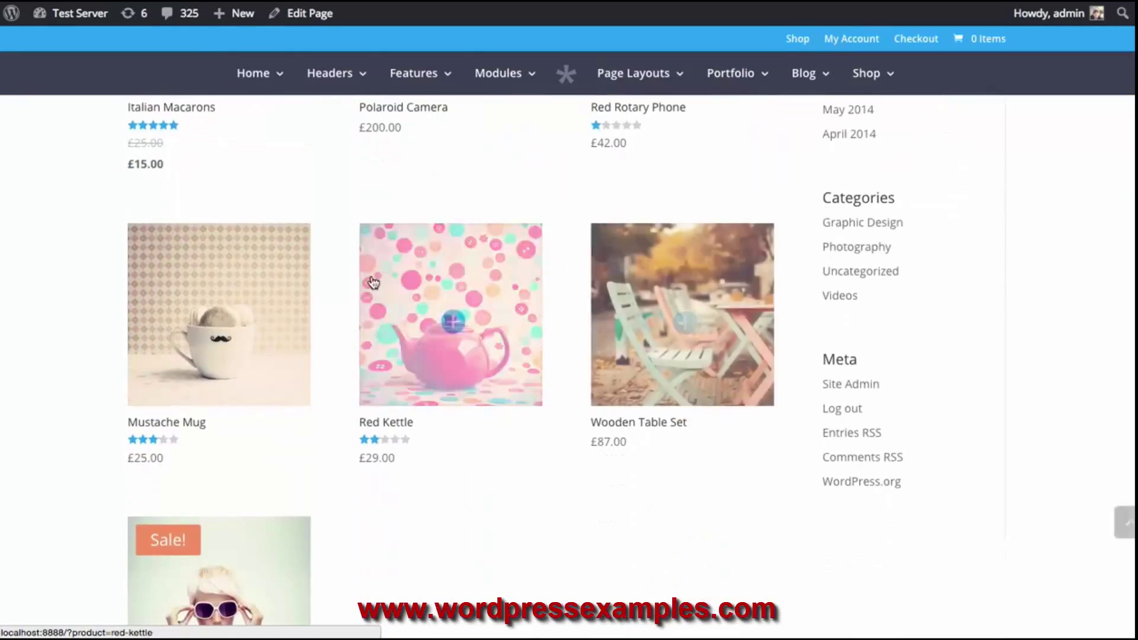
scroll(313, 305, up, 3)
scroll(266, 309, up, 9)
scroll(255, 287, down, 5)
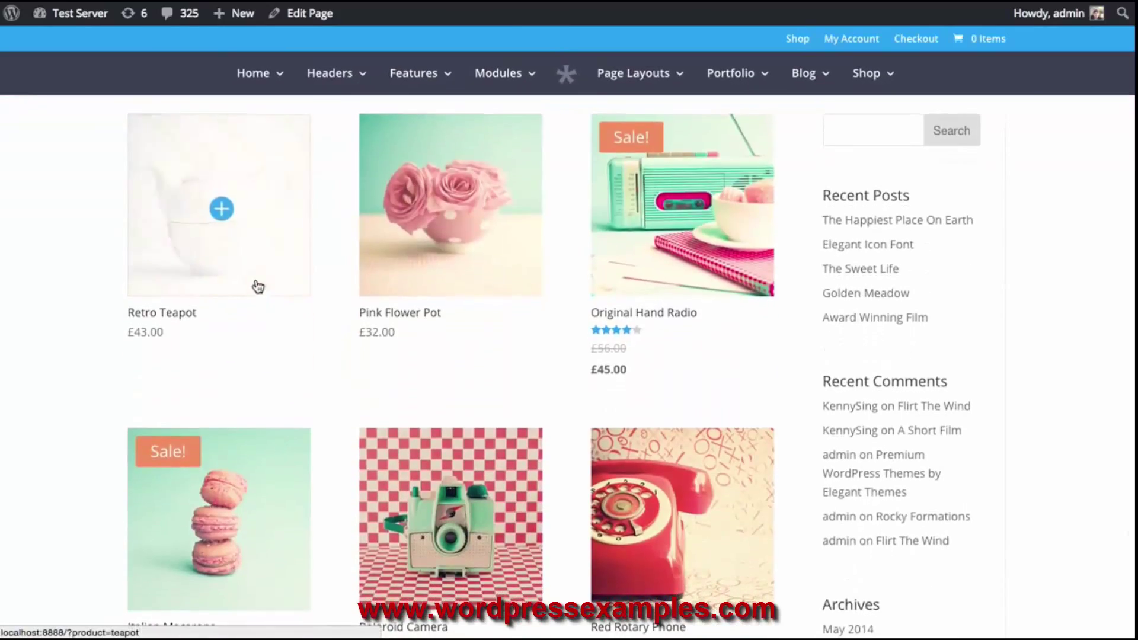
scroll(261, 261, down, 3)
scroll(267, 275, up, 8)
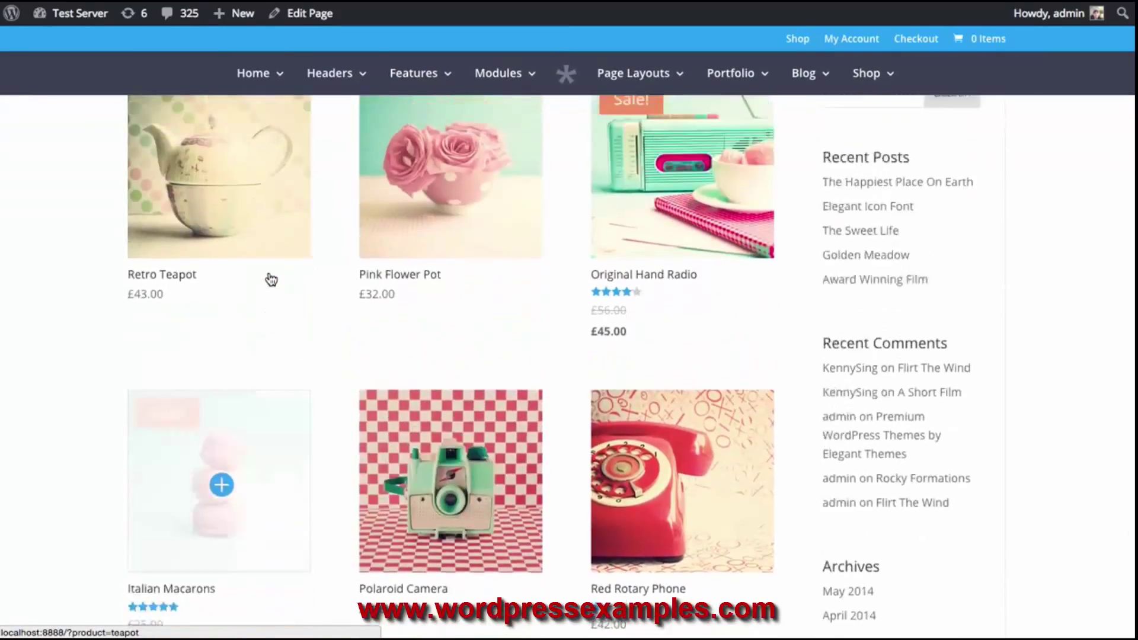
scroll(644, 327, down, 9)
scroll(644, 328, down, 4)
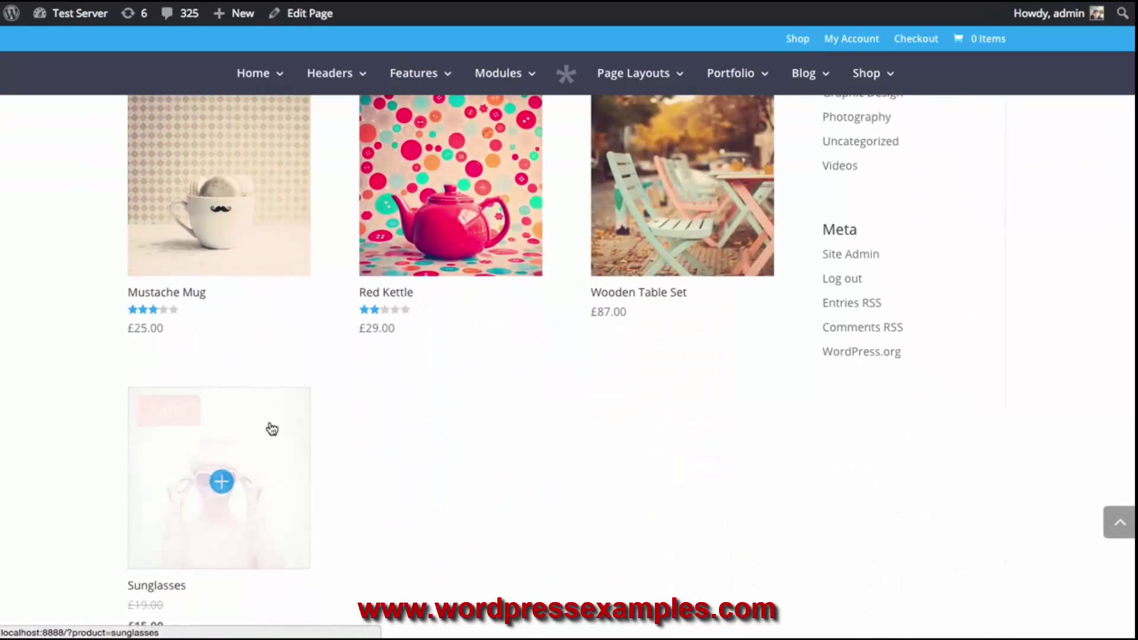
scroll(230, 439, down, 3)
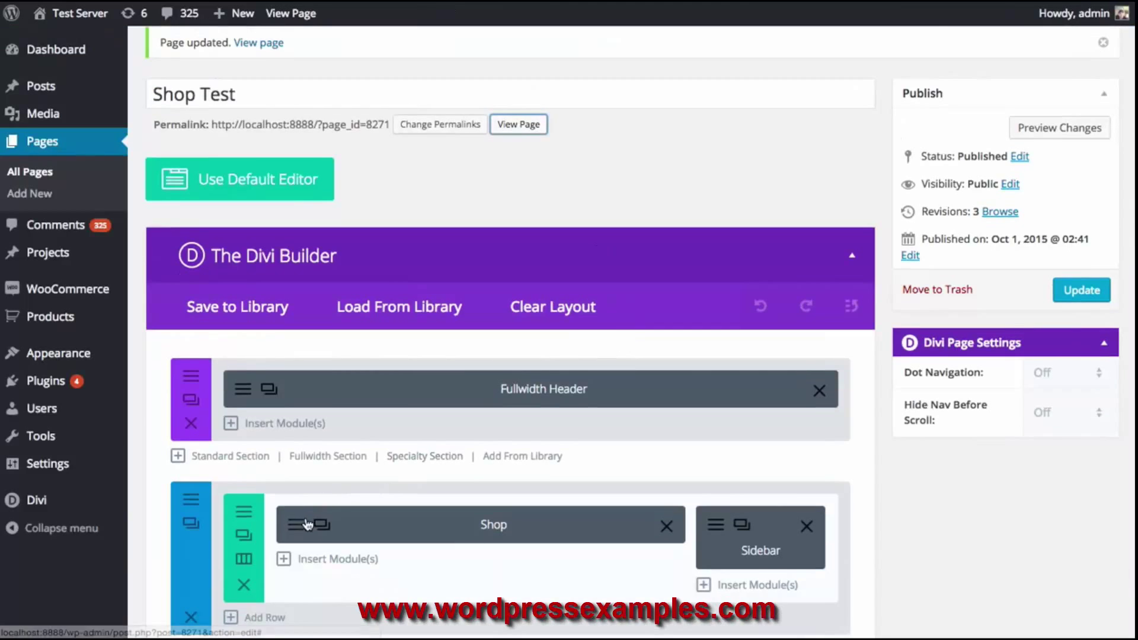
Lower the Shop module's posts number from 10, preview the product grid, and save the module
click(361, 515)
double_click(424, 305)
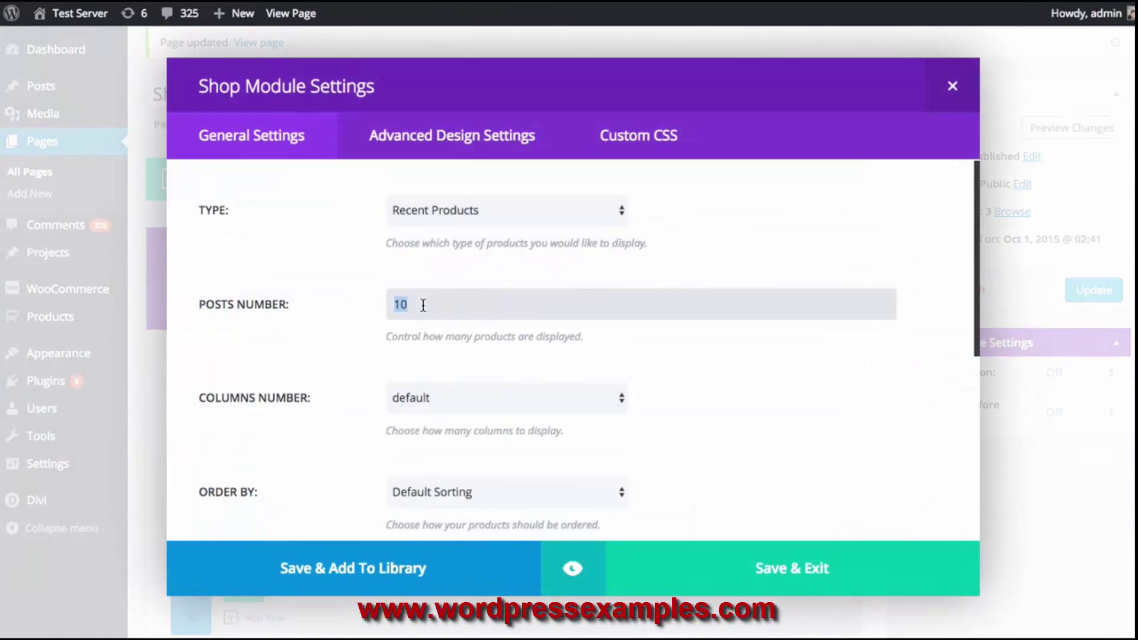
text(8)
click(570, 567)
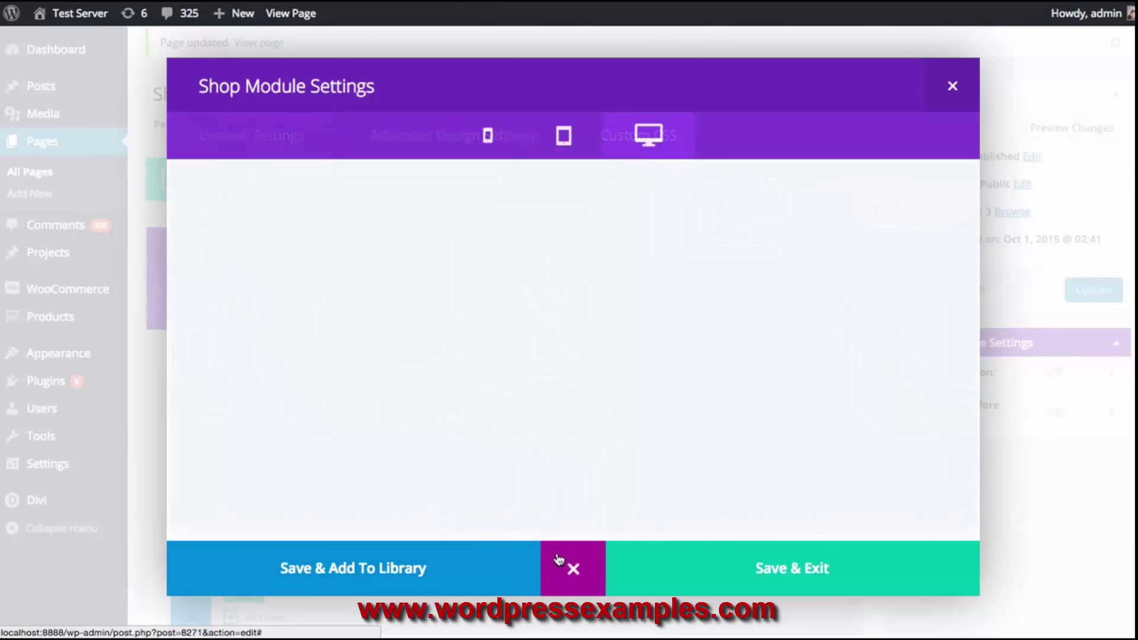
scroll(465, 320, down, 7)
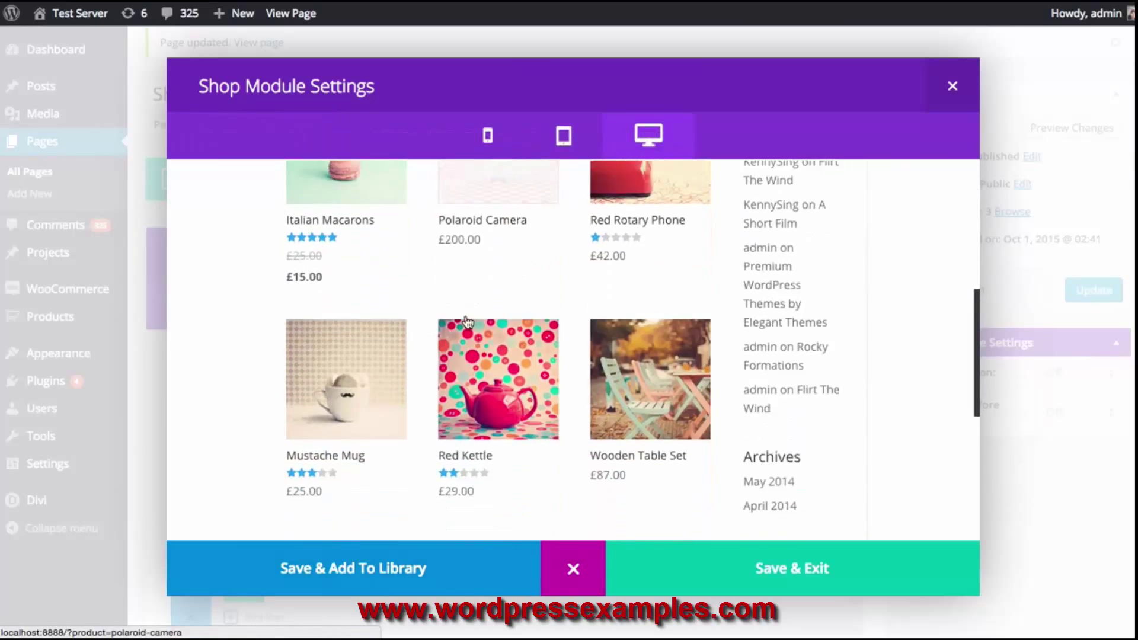
scroll(602, 350, up, 7)
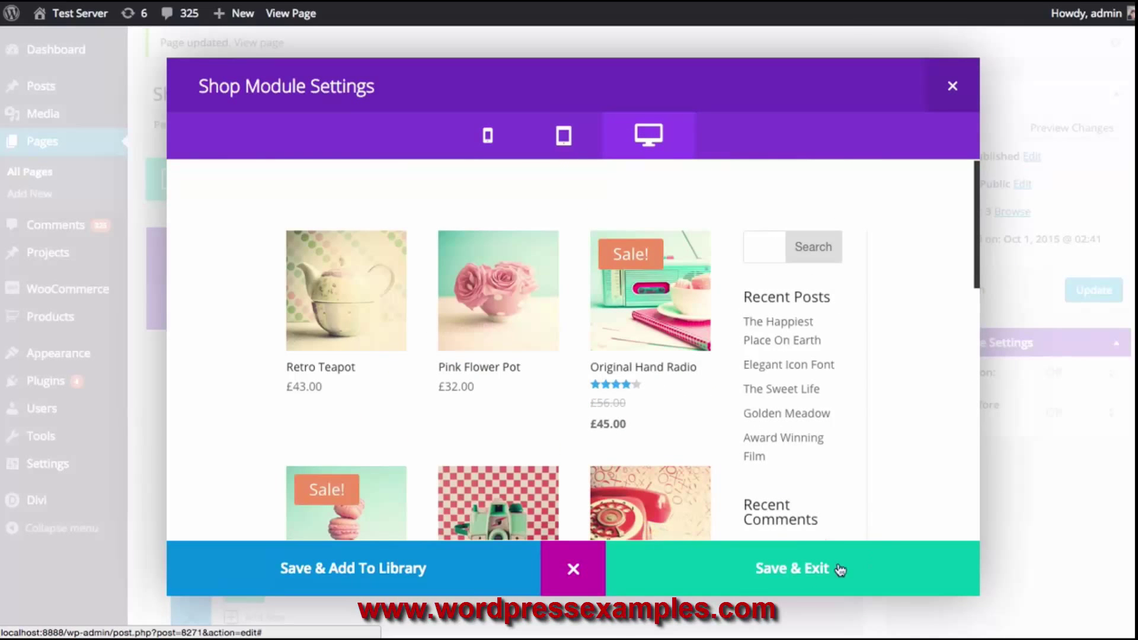
click(702, 578)
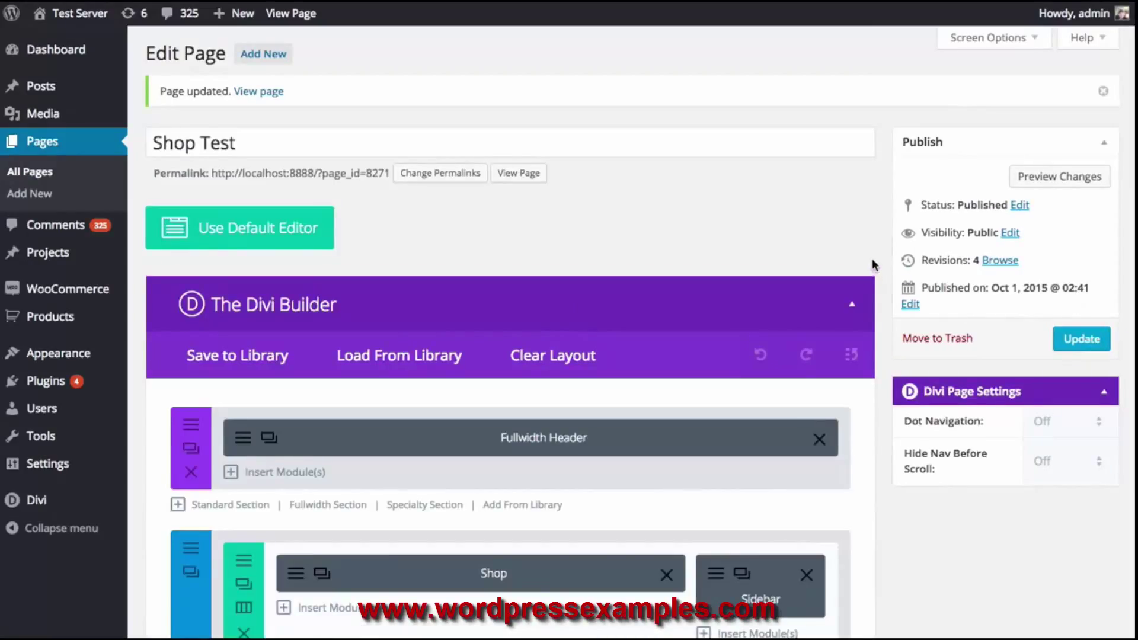
scroll(871, 259, down, 2)
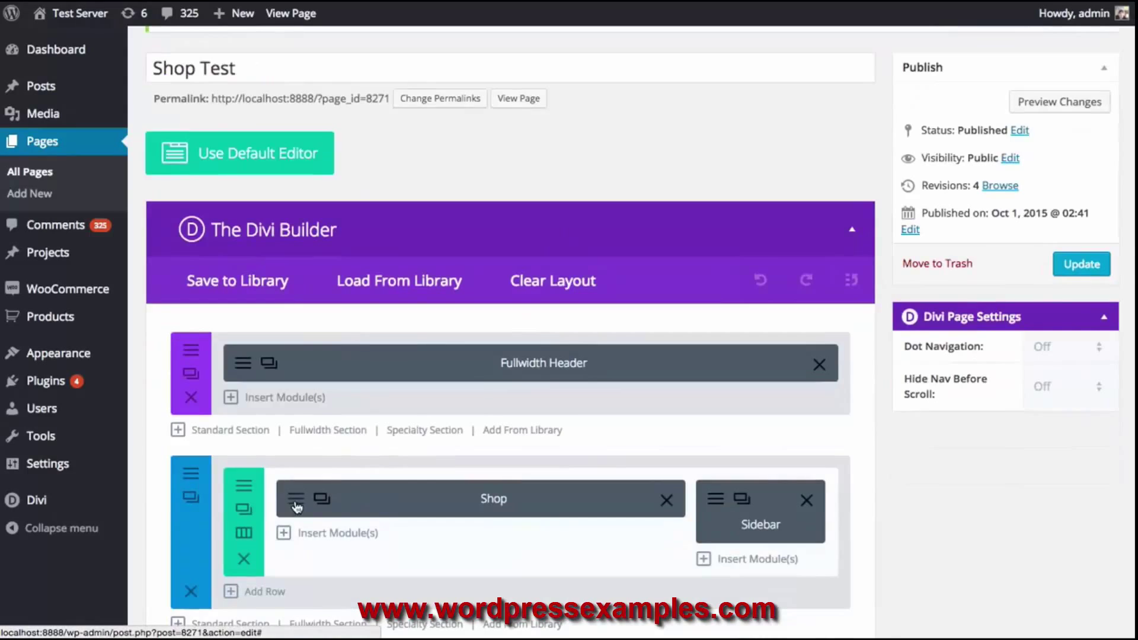
Give the Shop module a magnifier-plus hover icon in its design settings
click(296, 505)
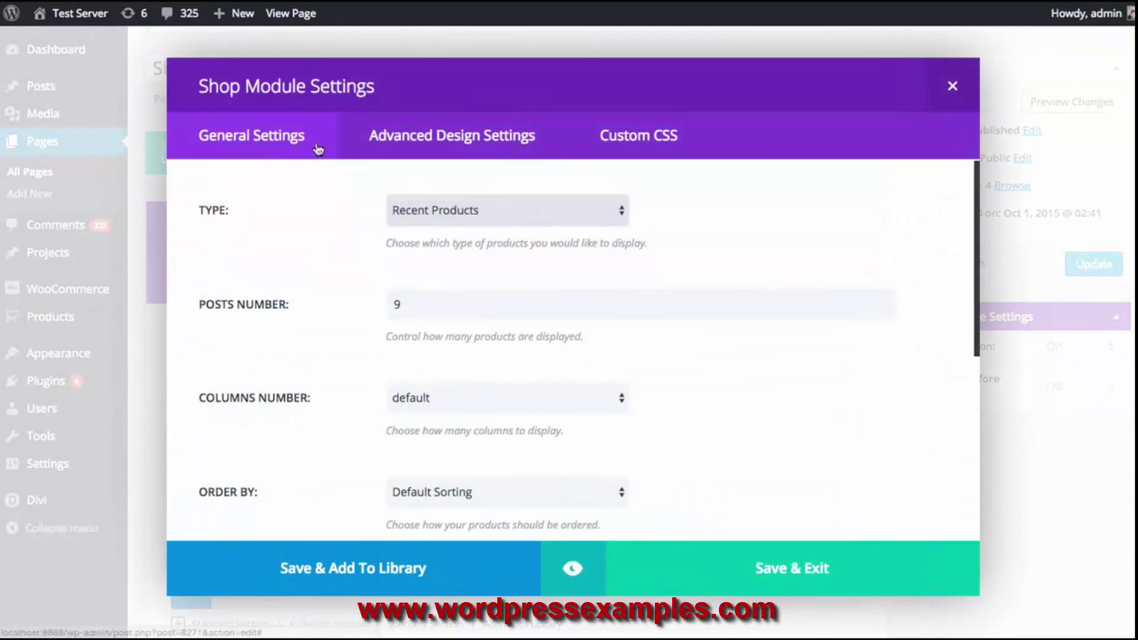
click(437, 142)
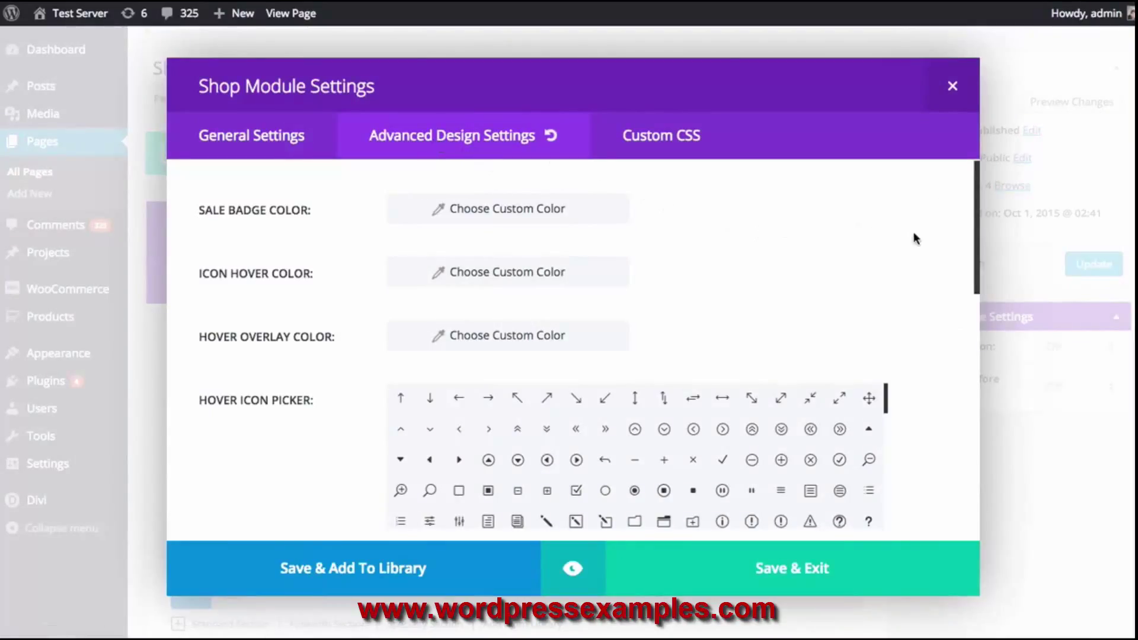
scroll(915, 239, down, 1)
scroll(918, 238, down, 1)
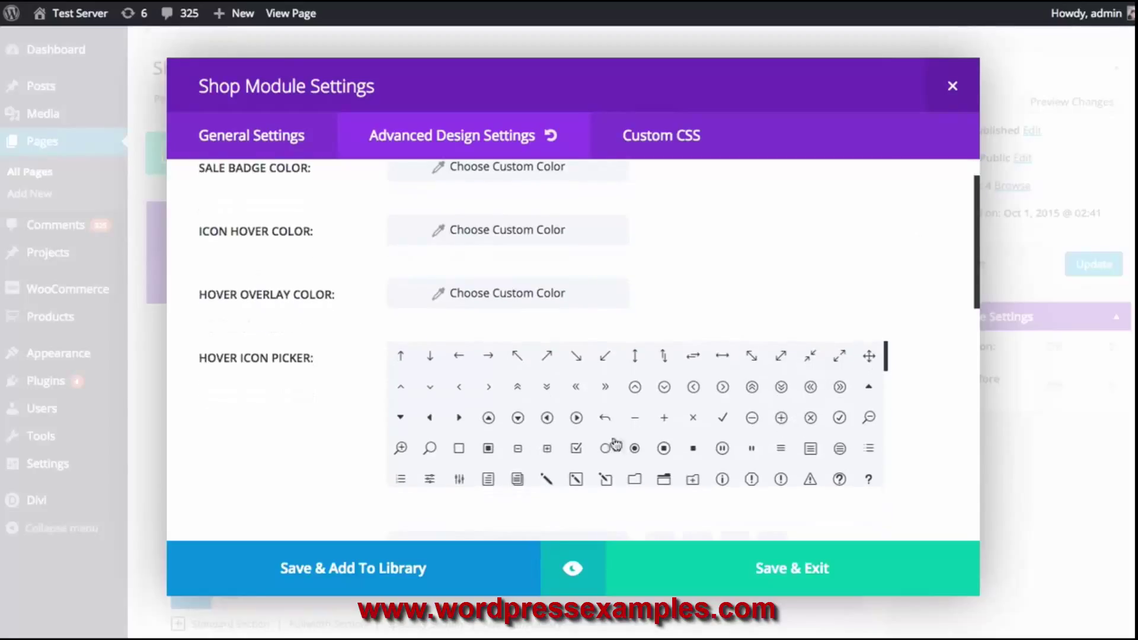
click(400, 449)
scroll(352, 360, up, 1)
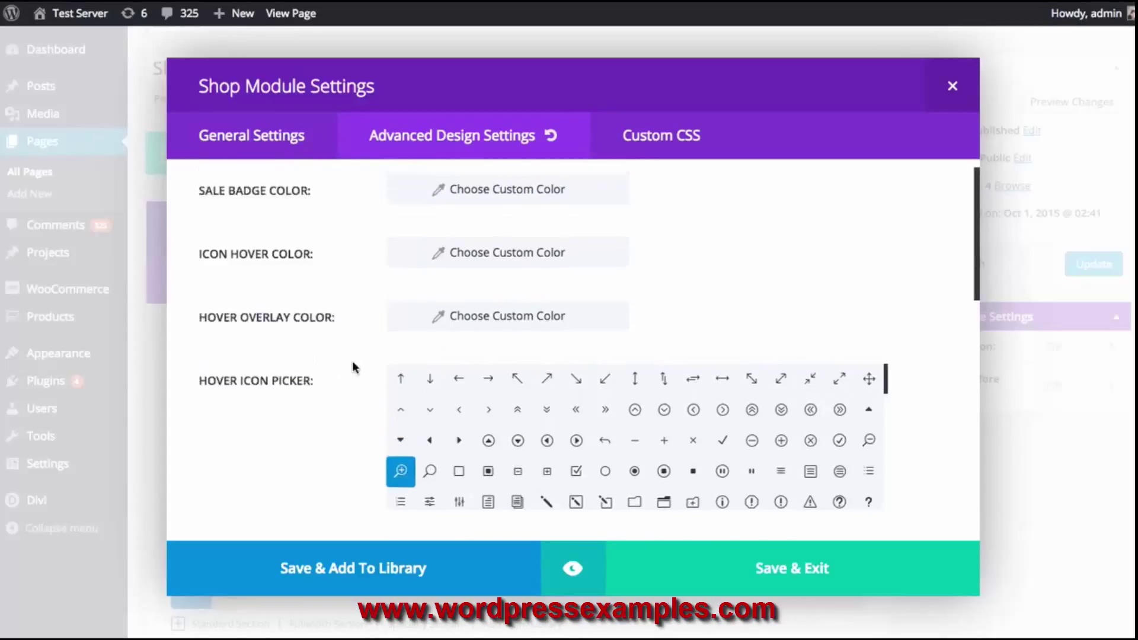
Set the Shop module's hover overlay colour to a mostly transparent black
click(437, 332)
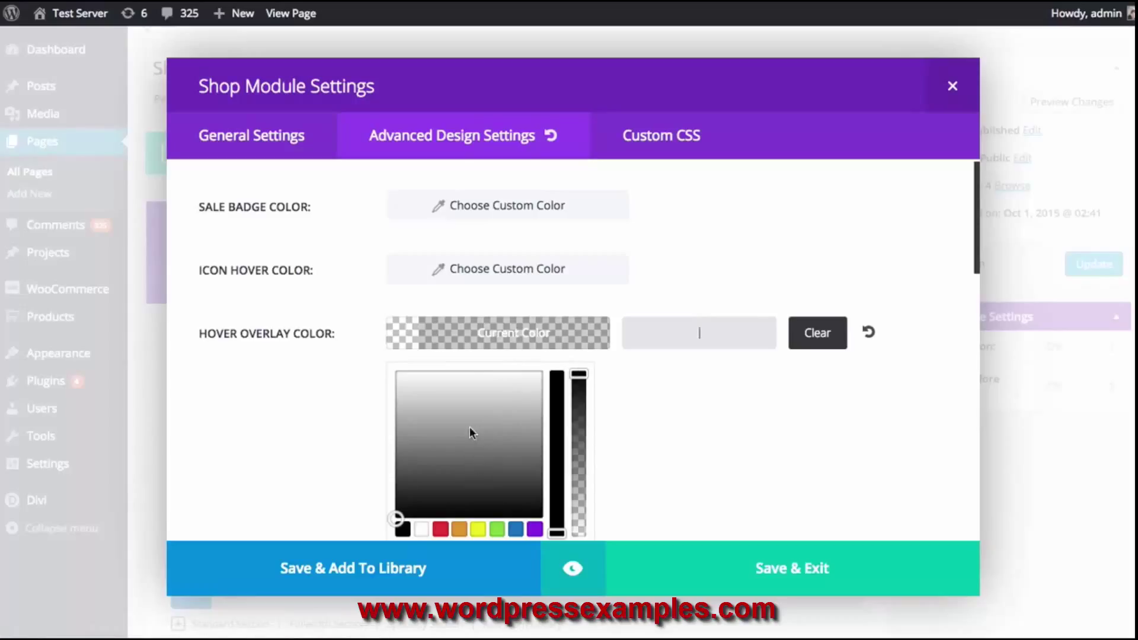
click(397, 523)
drag(582, 382, 574, 493)
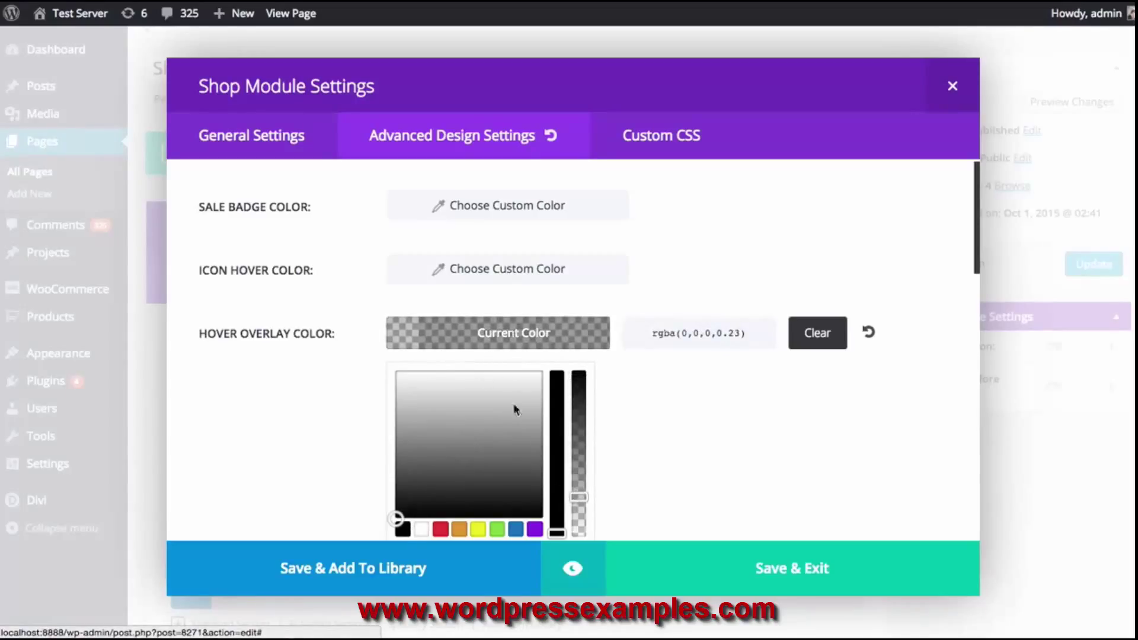
click(449, 335)
Set the Shop module's icon hover colour to a light purple
click(431, 279)
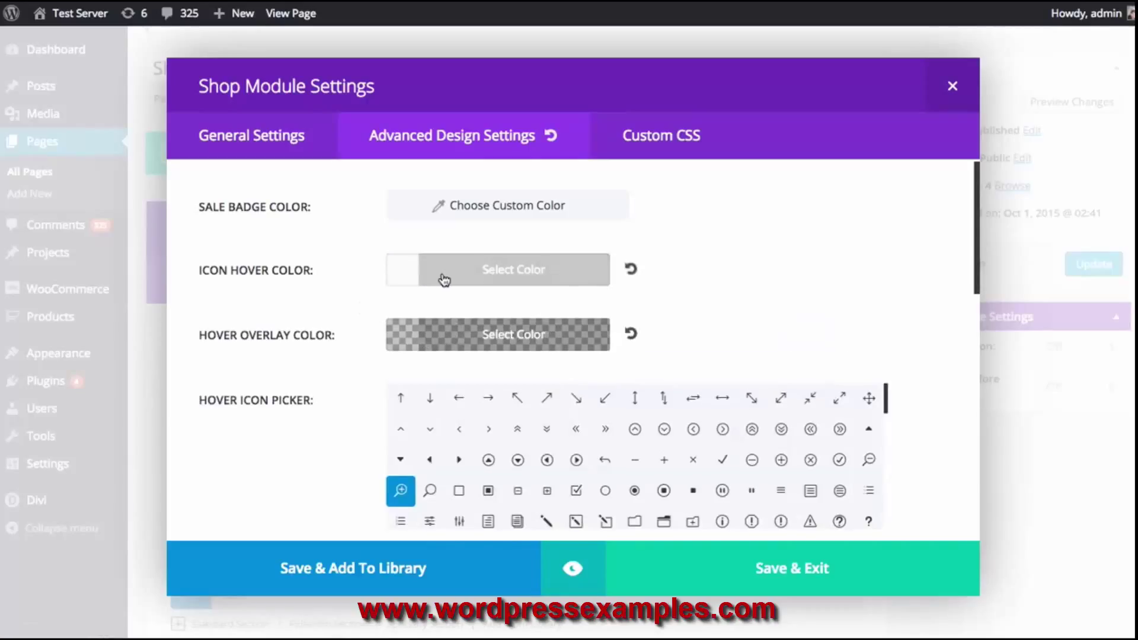
click(444, 280)
click(535, 468)
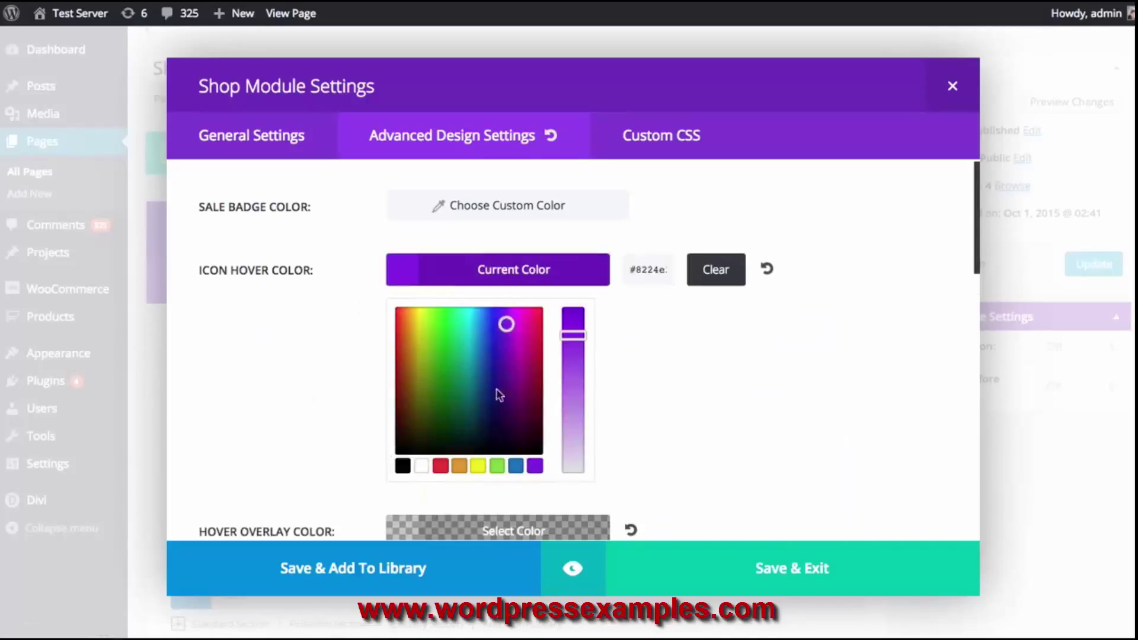
drag(506, 325, 513, 312)
drag(573, 336, 573, 375)
click(493, 282)
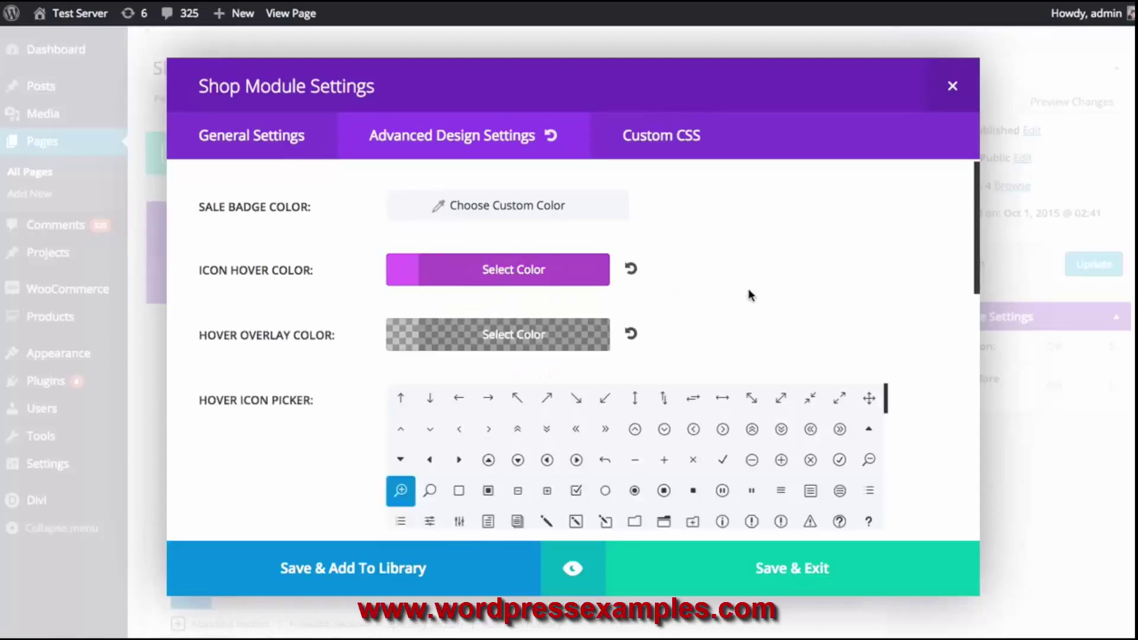
Style the product titles in bold uppercase Arvo at size 20 and preview the module
scroll(751, 295, down, 3)
scroll(640, 396, down, 3)
click(590, 379)
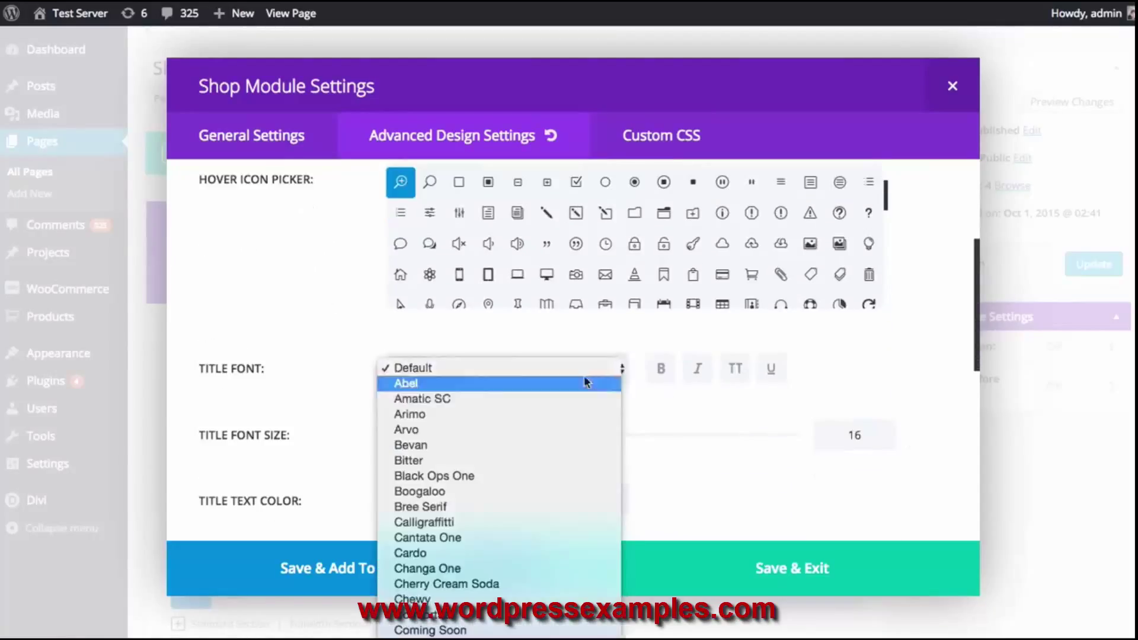
click(460, 428)
click(664, 384)
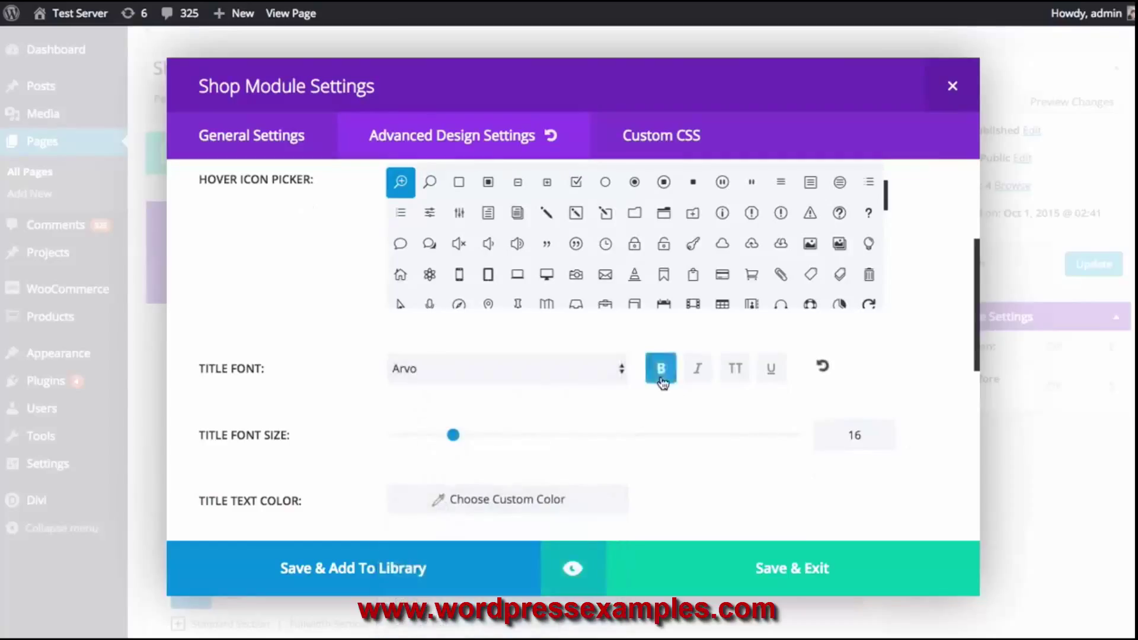
click(730, 376)
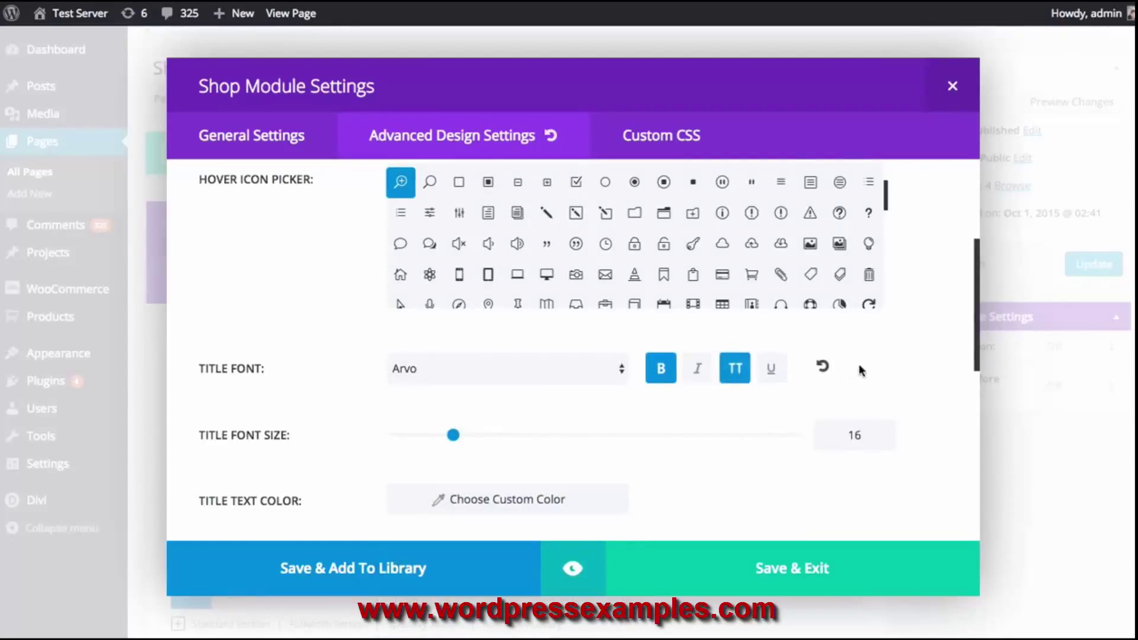
scroll(407, 418, down, 1)
drag(458, 378, 470, 377)
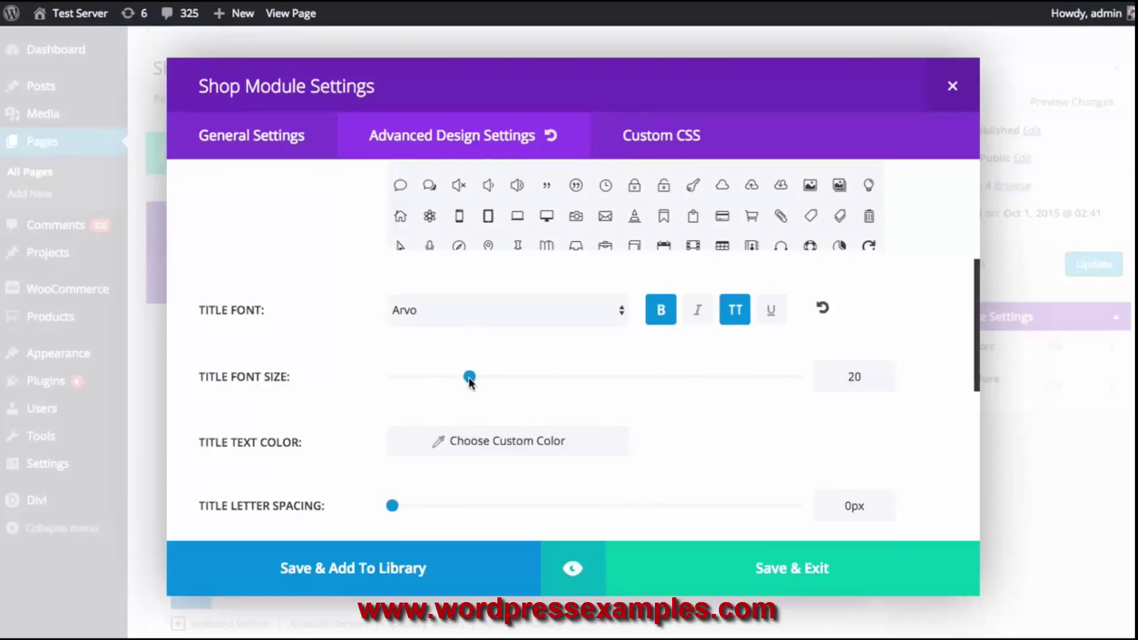
click(574, 570)
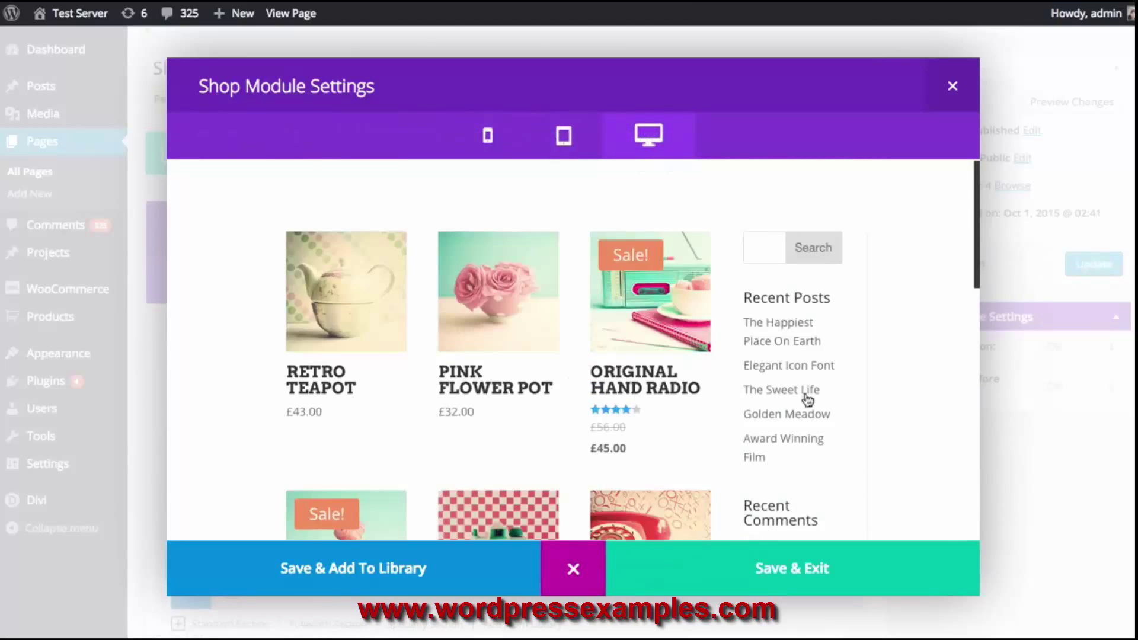
Close the preview and change the Shop module's icon hover colour to white
scroll(876, 365, down, 3)
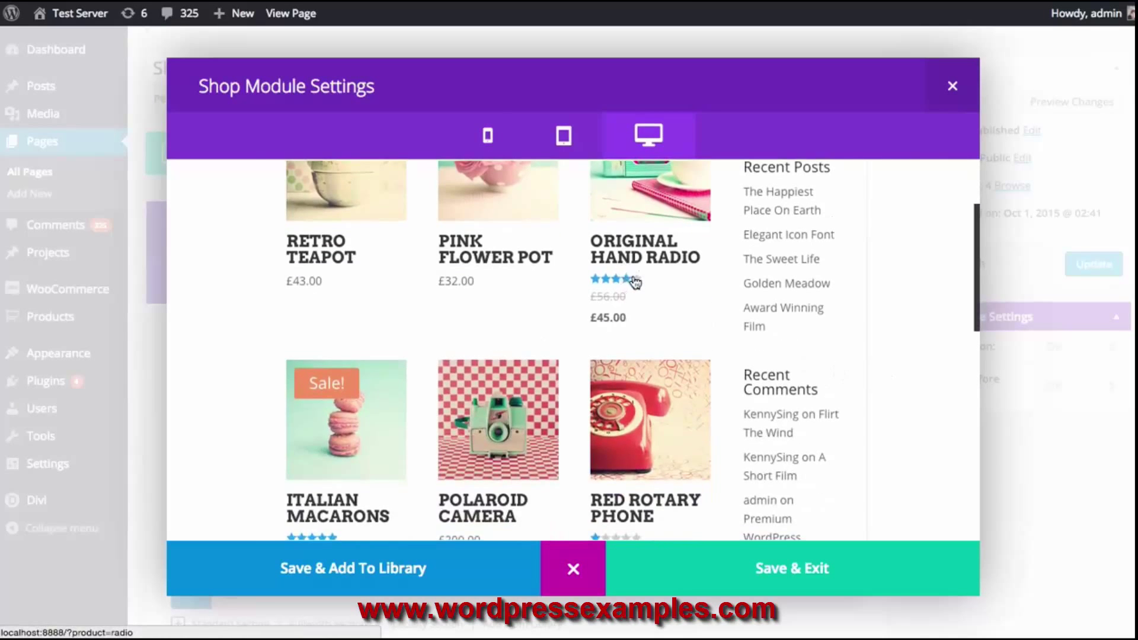
scroll(630, 282, up, 3)
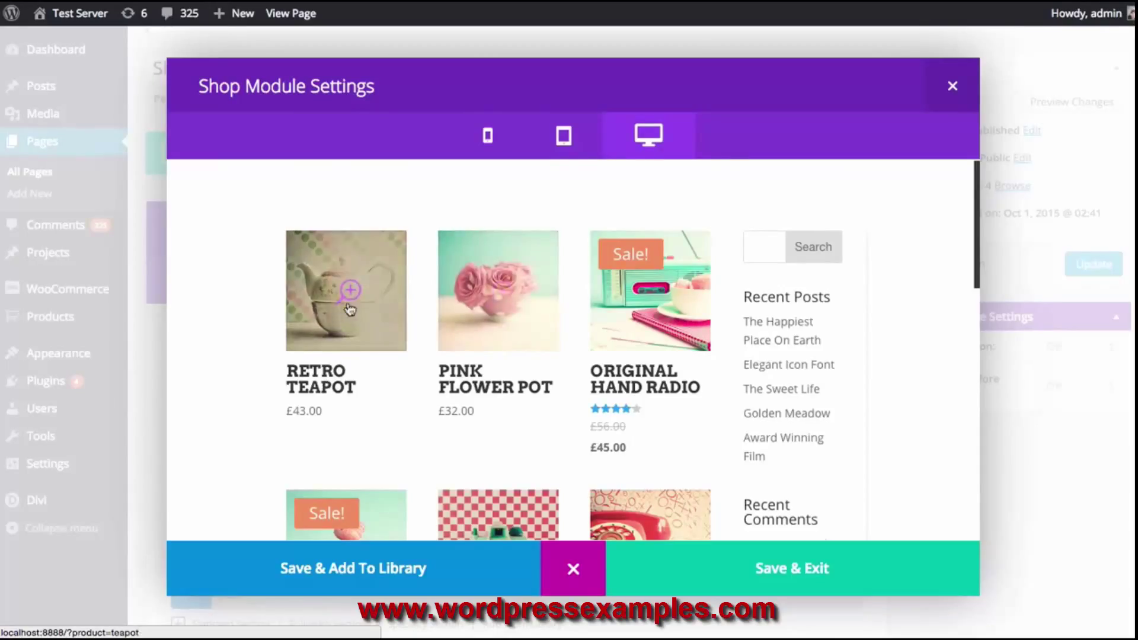
scroll(498, 355, down, 3)
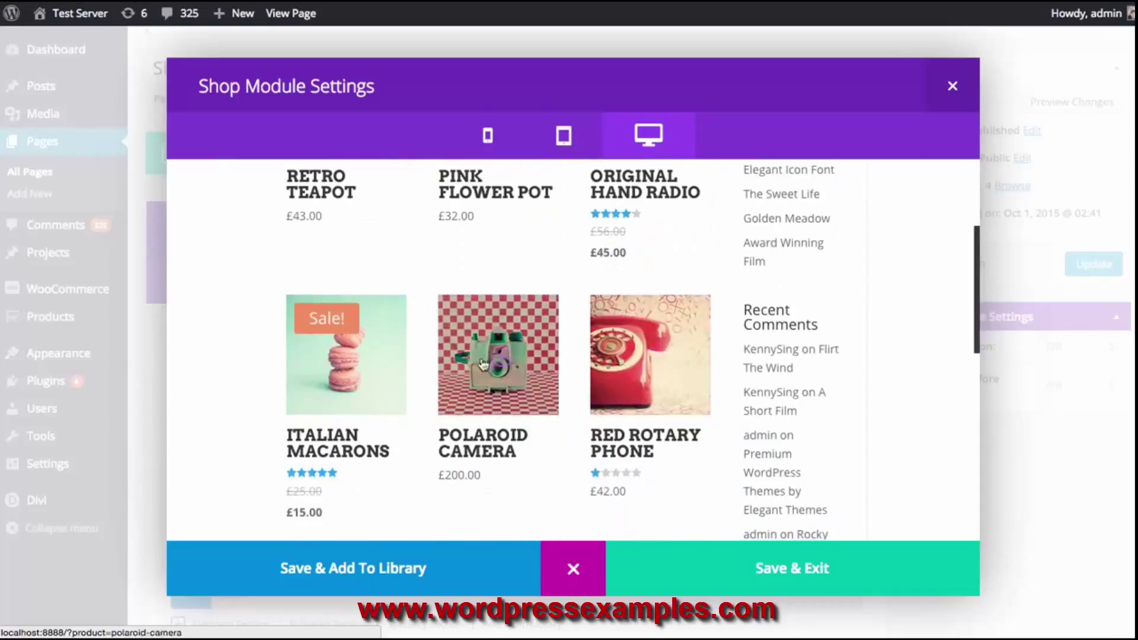
scroll(506, 371, up, 3)
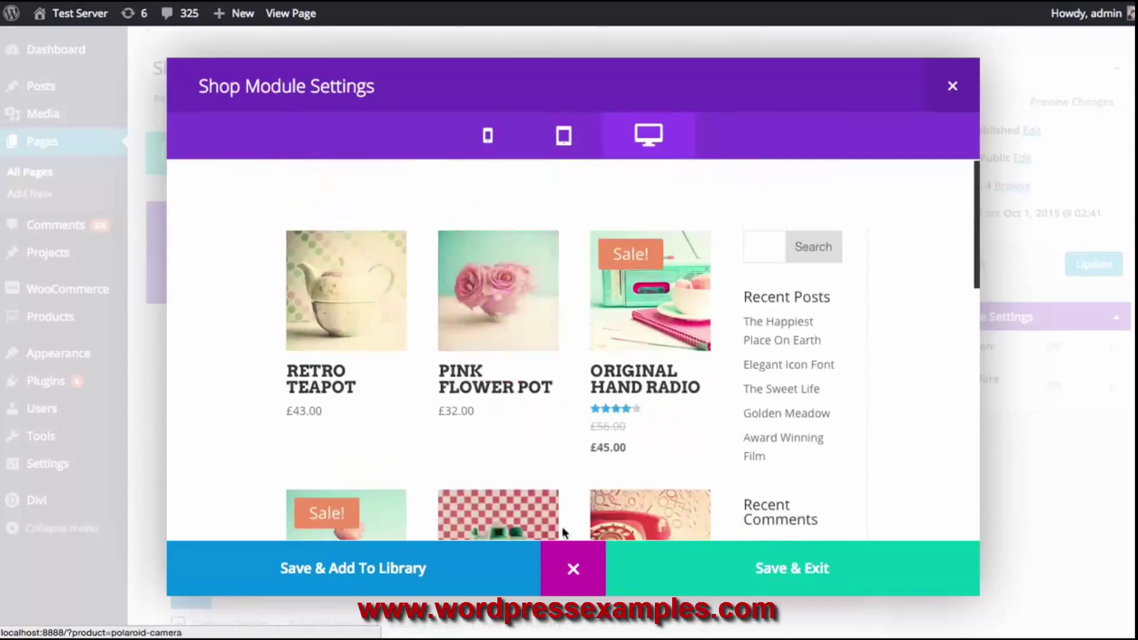
click(570, 567)
click(410, 283)
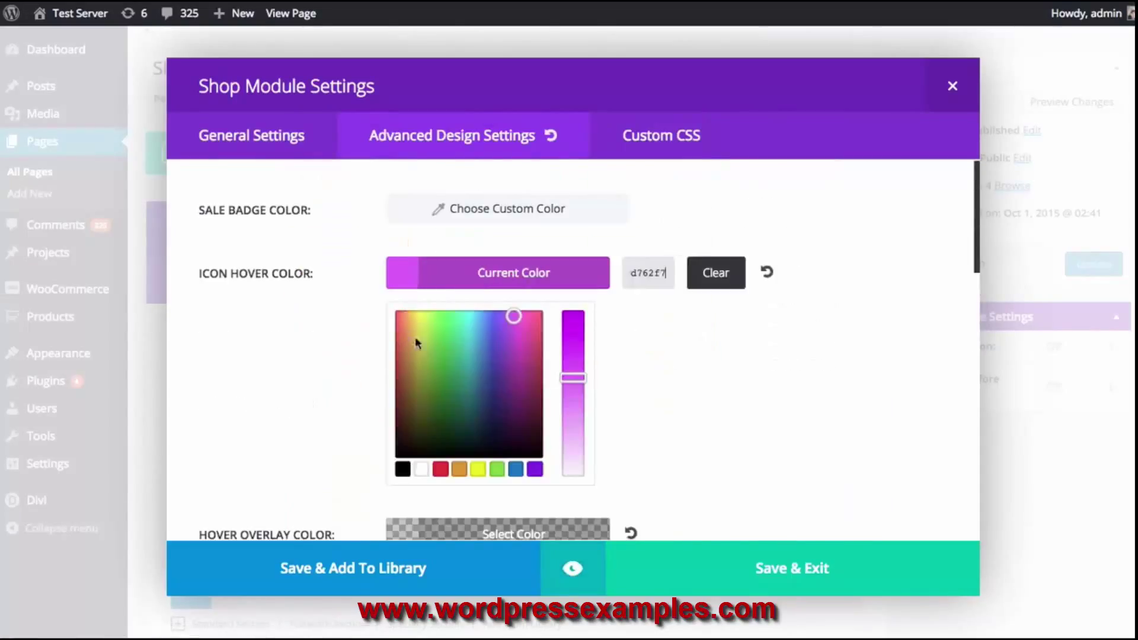
click(422, 469)
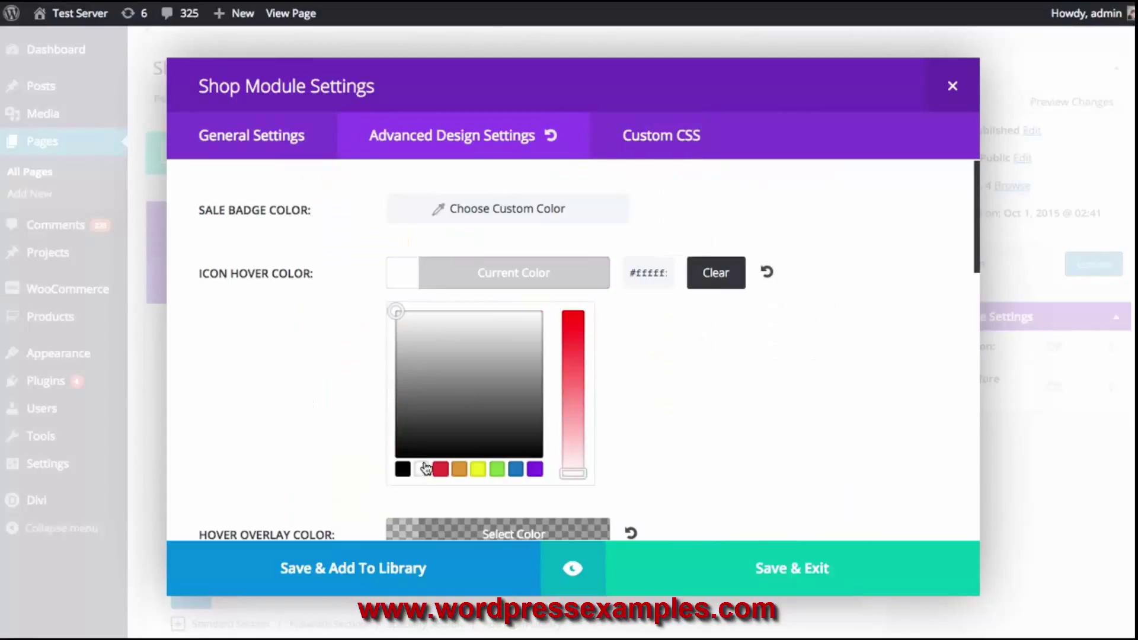
click(559, 278)
Preview the restyled shop at tablet, phone and desktop widths
click(572, 570)
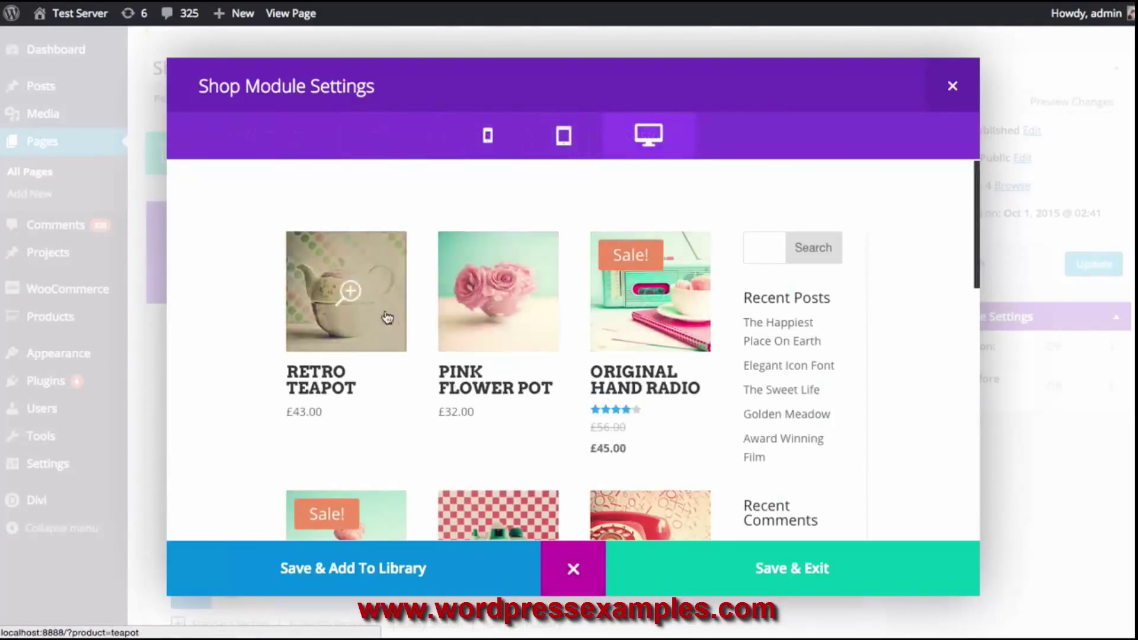
click(563, 138)
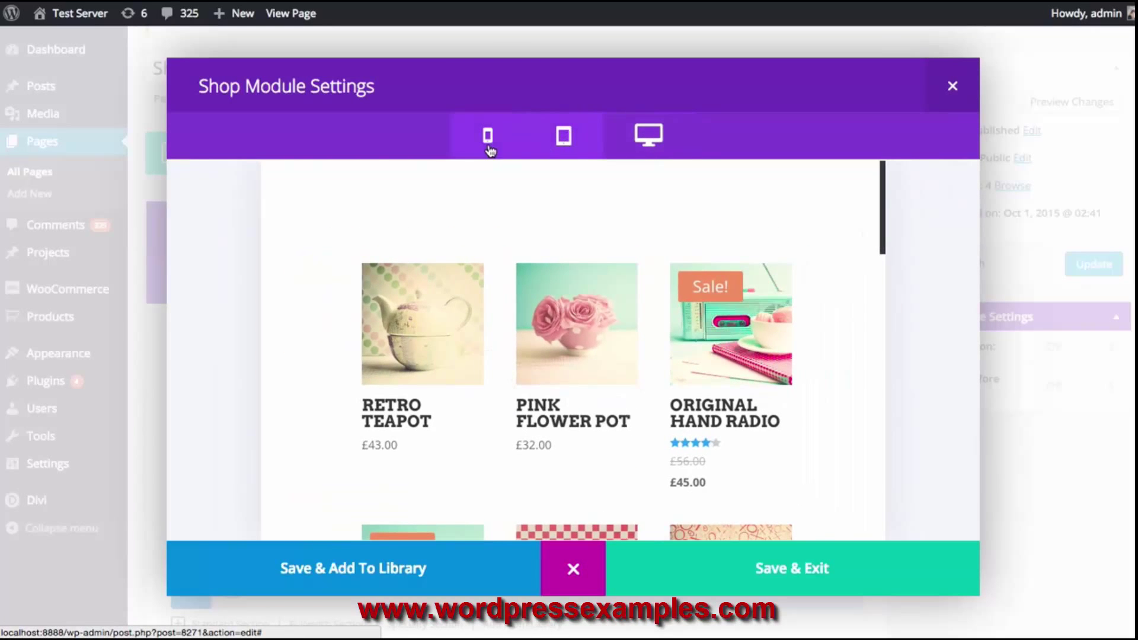
click(488, 148)
scroll(579, 330, down, 5)
scroll(593, 299, down, 15)
scroll(580, 309, up, 20)
click(570, 154)
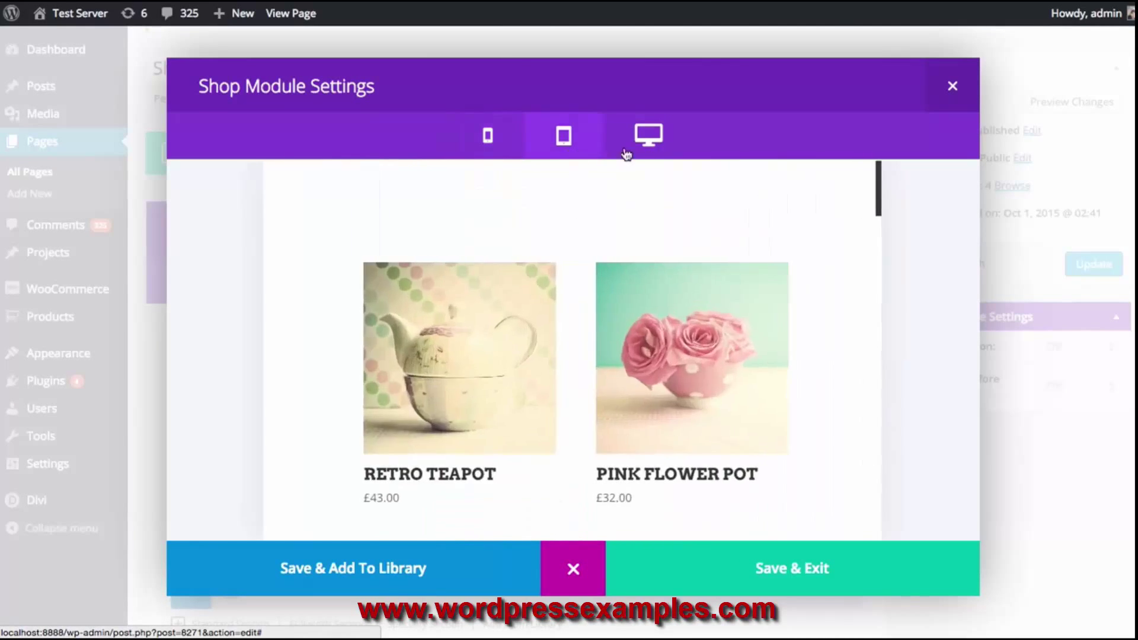
click(670, 151)
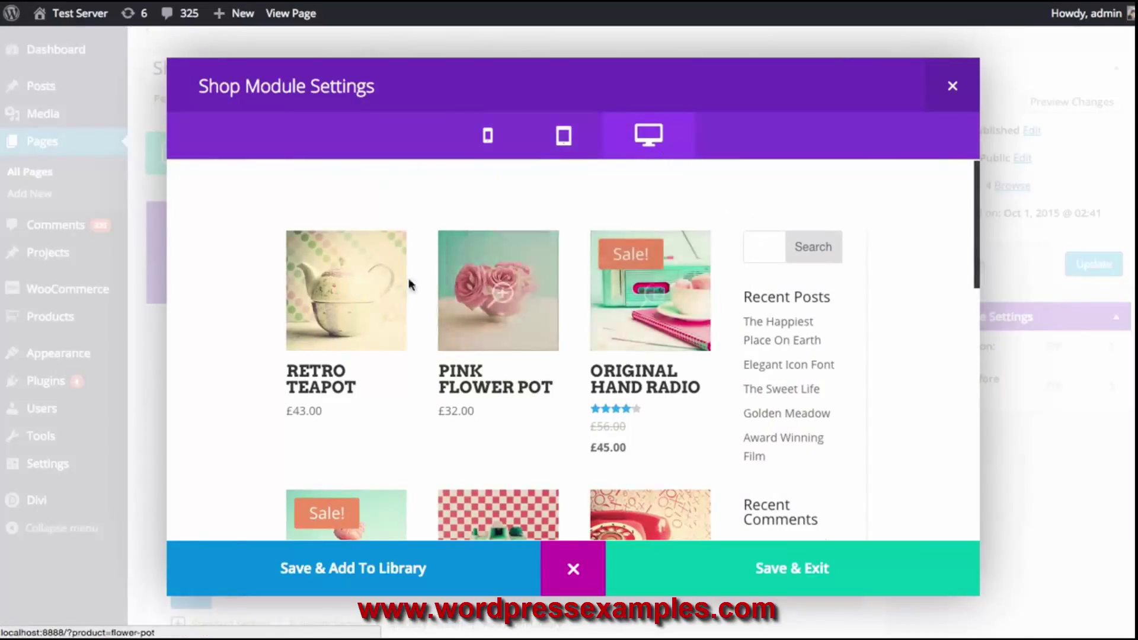
Save the Shop module settings and update the Shop Test page
click(760, 568)
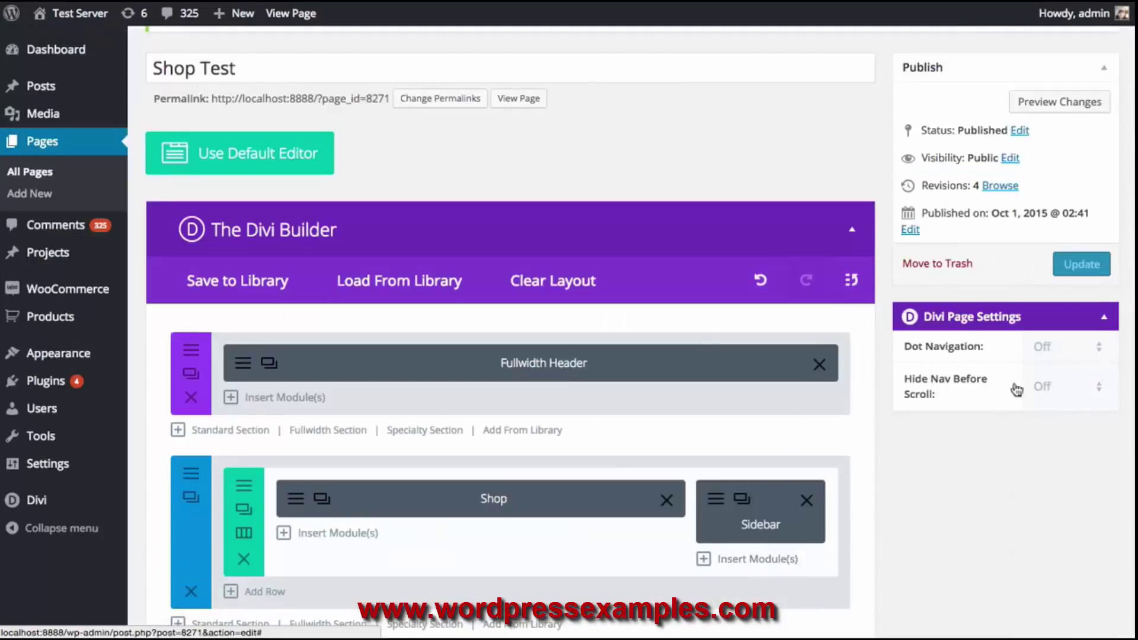
click(1069, 275)
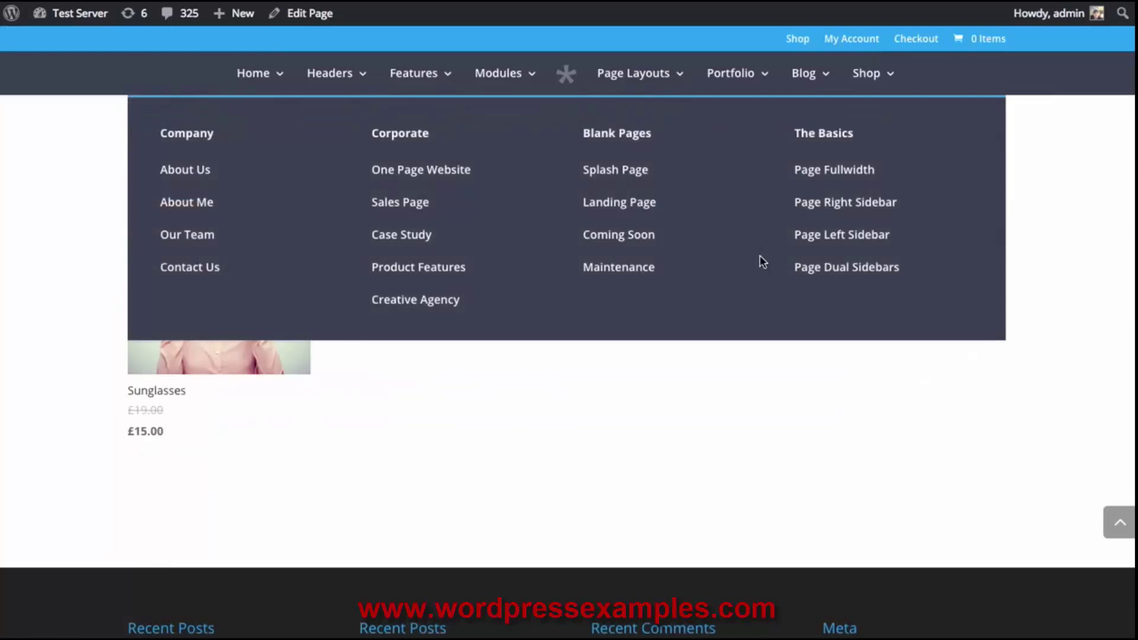
scroll(932, 371, up, 15)
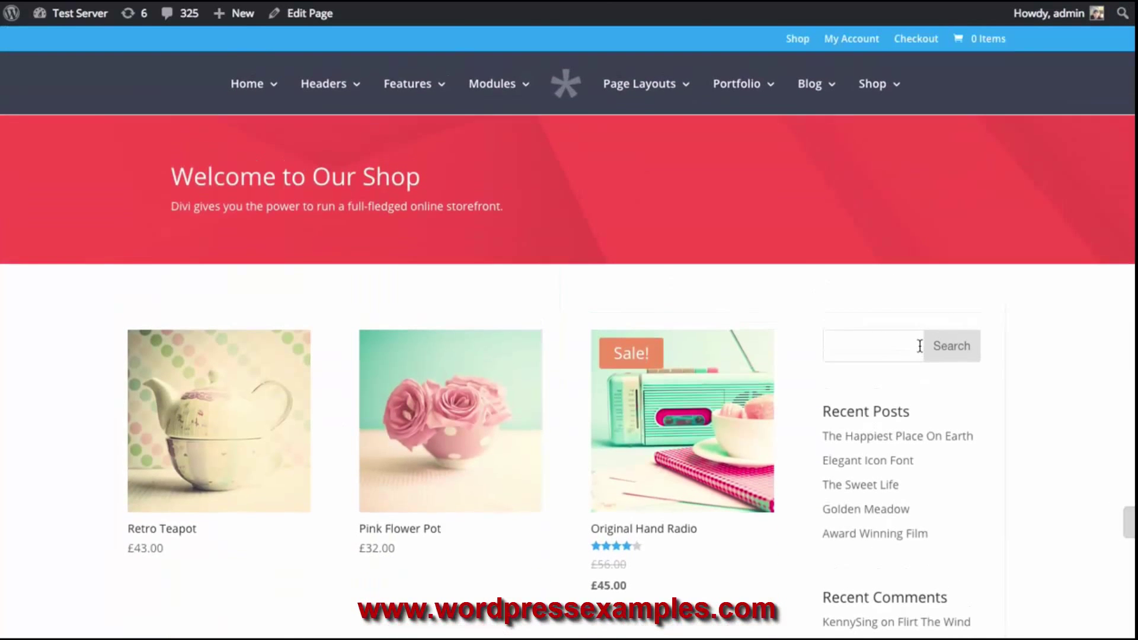
Reload the live shop page and scroll through the updated product grid
key(super+r)
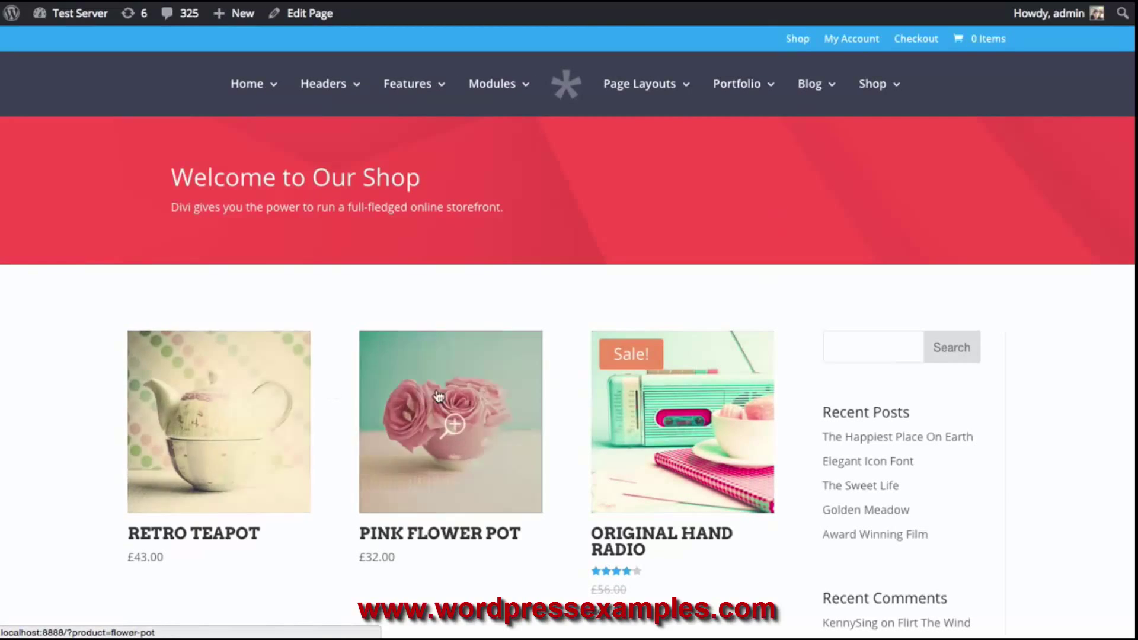
scroll(479, 385, down, 3)
scroll(479, 385, down, 3)
scroll(341, 373, down, 3)
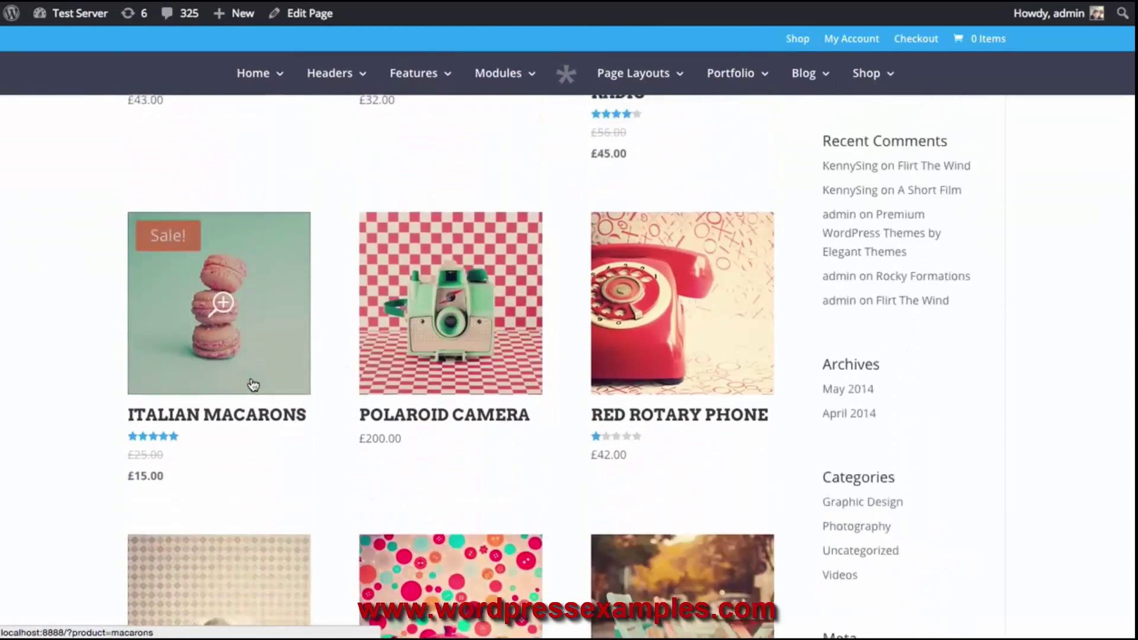
scroll(250, 388, down, 4)
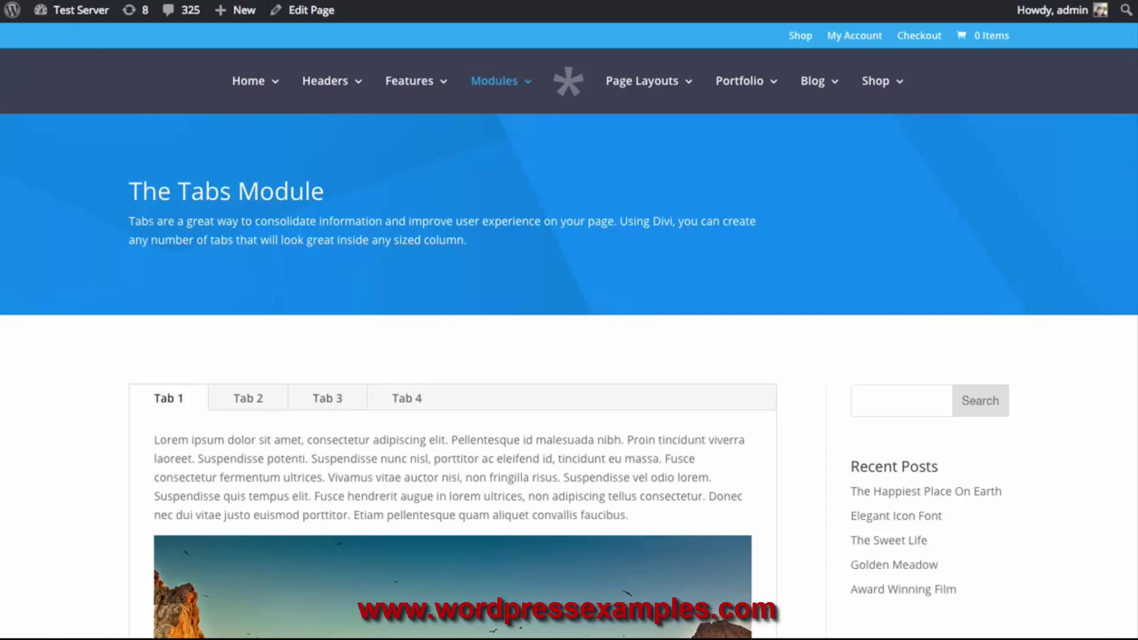
scroll(775, 343, down, 3)
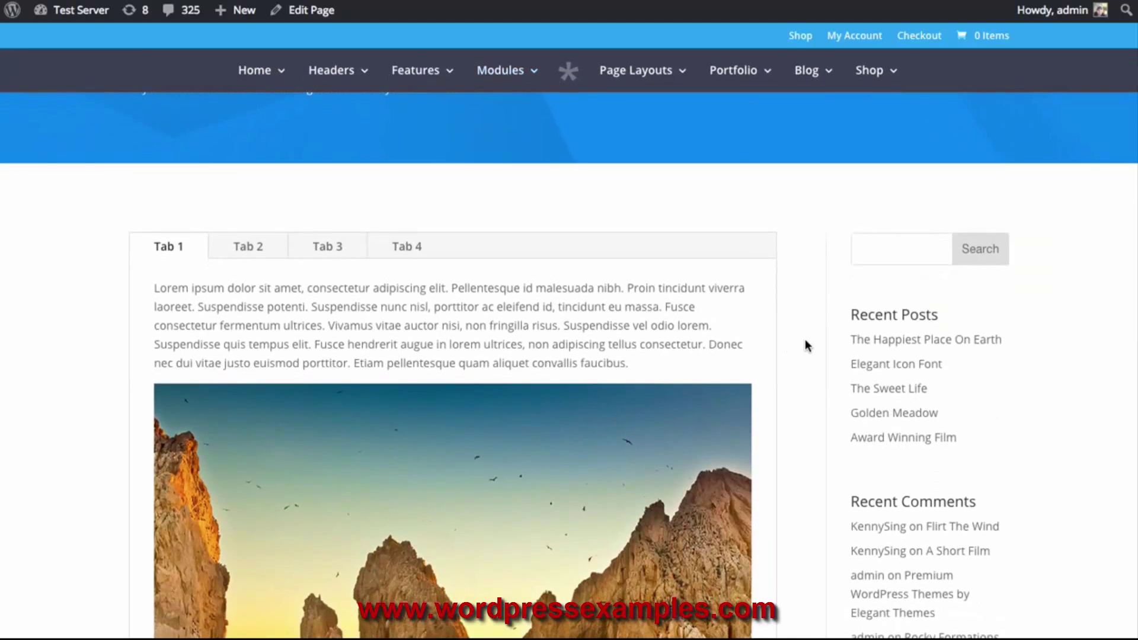
click(251, 254)
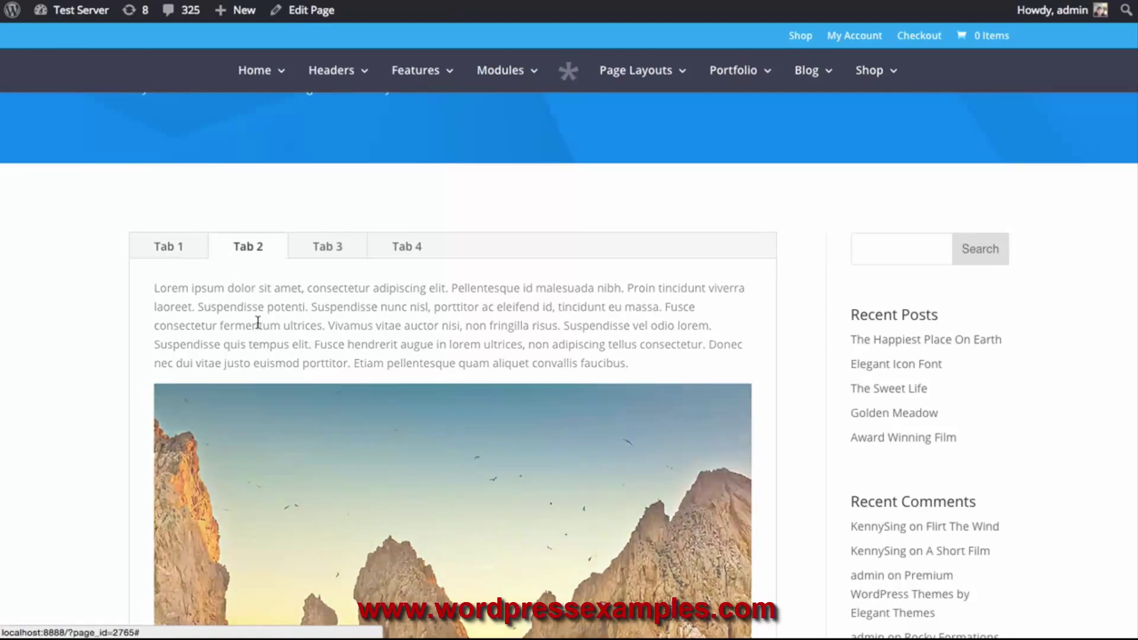
click(324, 249)
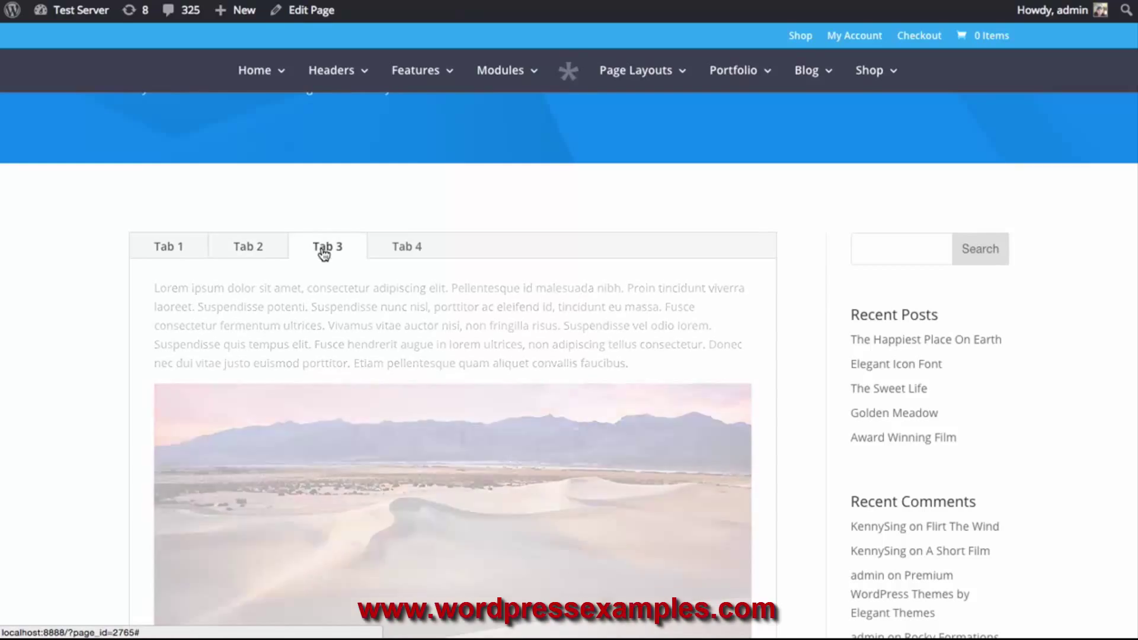
click(409, 251)
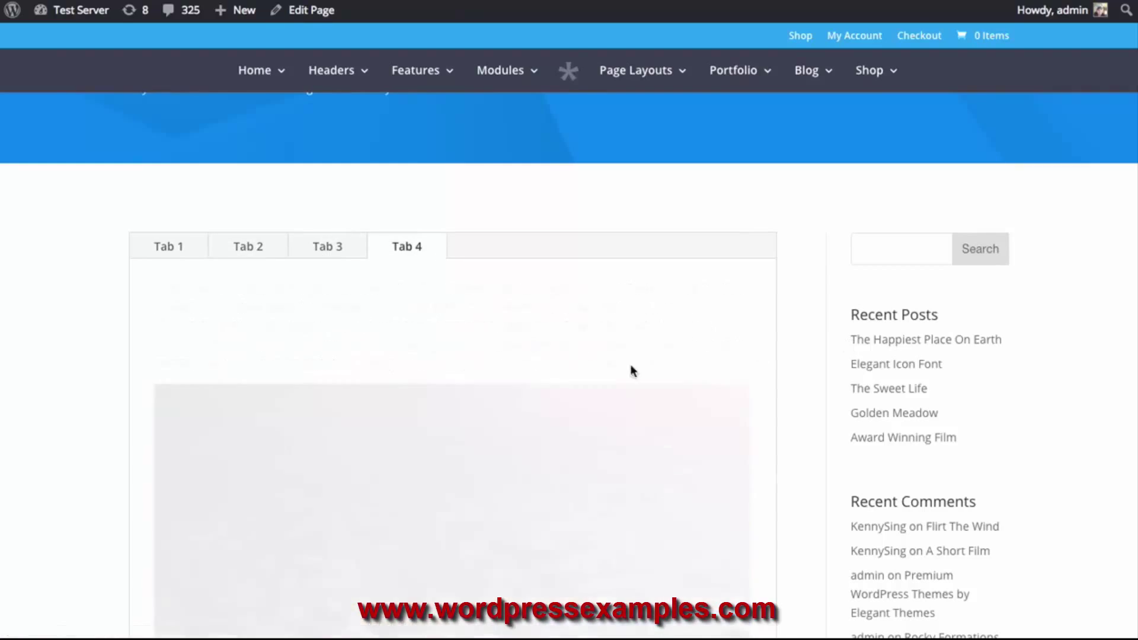
scroll(282, 335, down, 2)
scroll(635, 378, down, 3)
scroll(496, 358, up, 7)
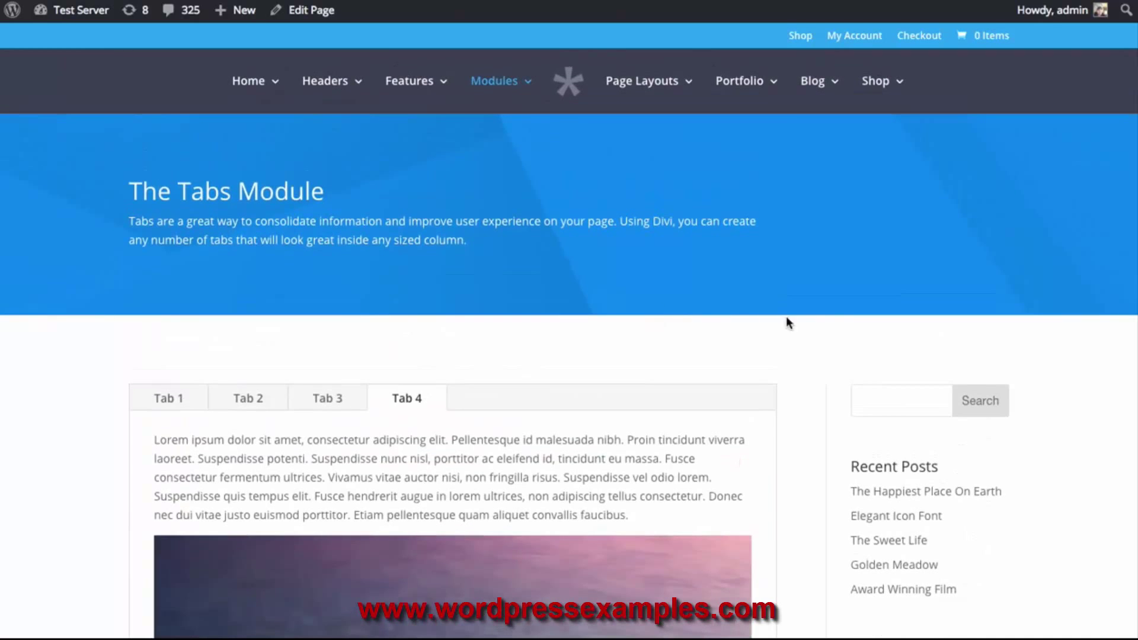
scroll(773, 318, down, 8)
scroll(788, 317, down, 7)
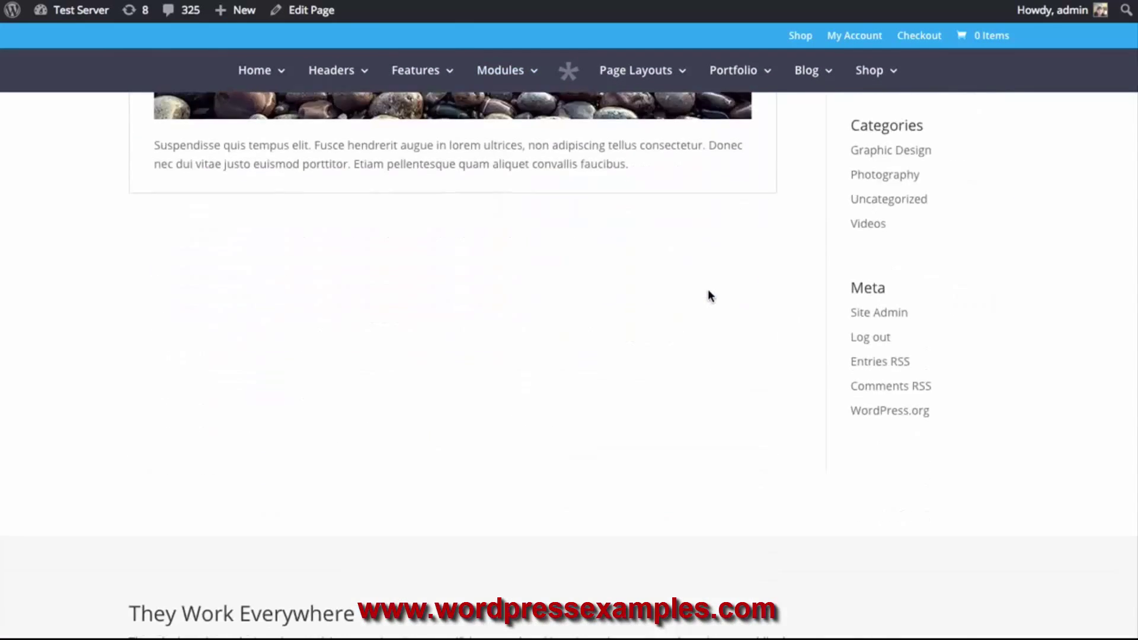
scroll(729, 295, down, 5)
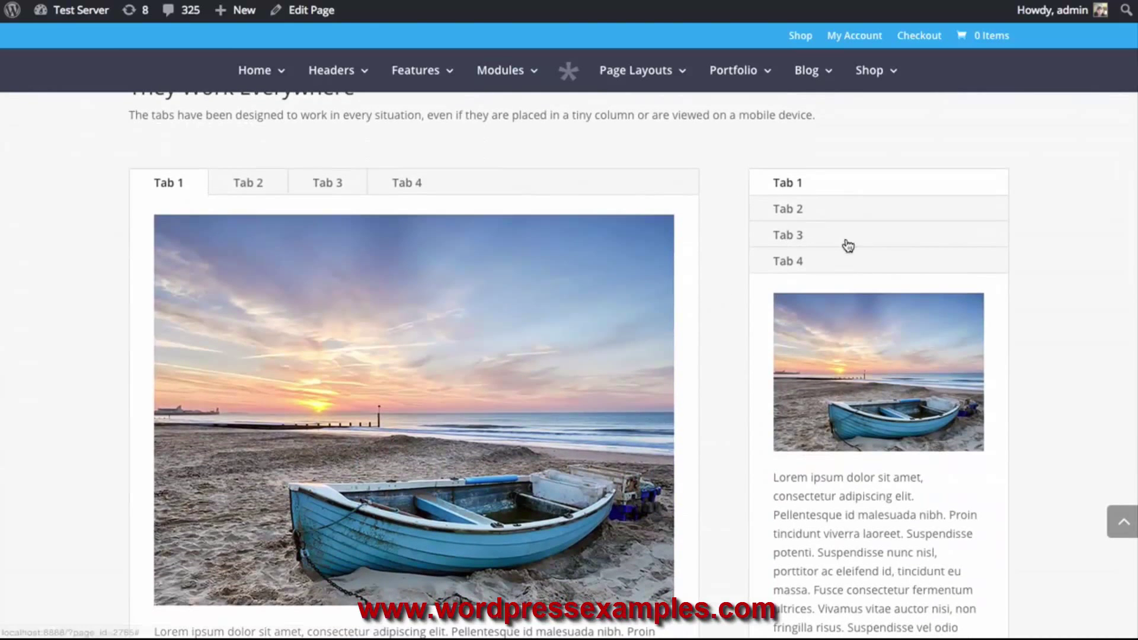
click(839, 240)
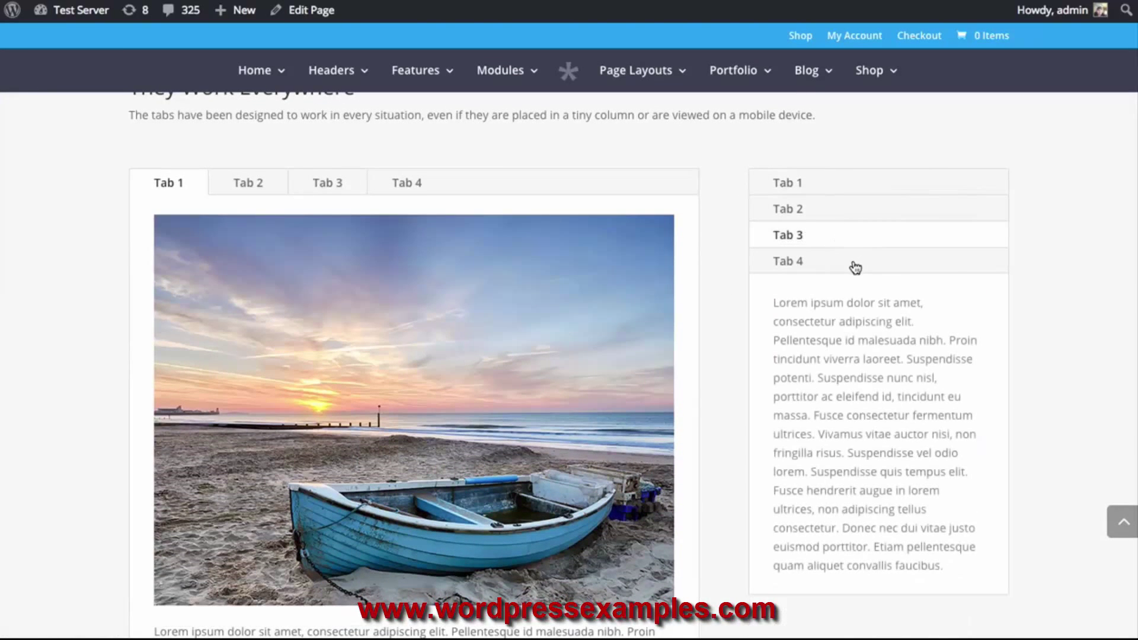
click(849, 214)
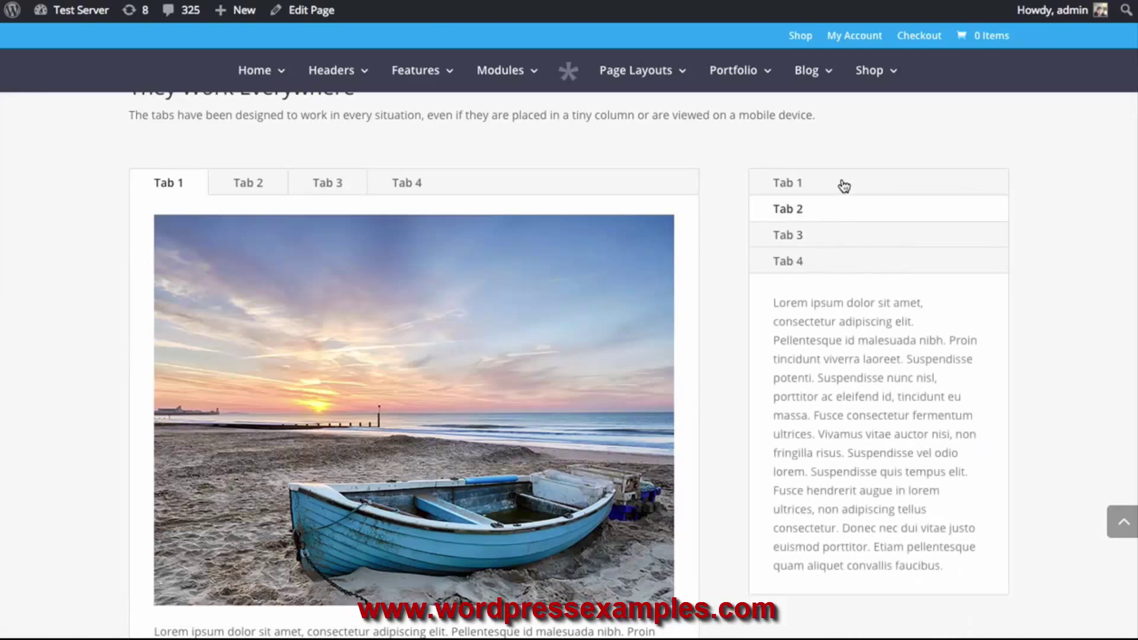
click(838, 186)
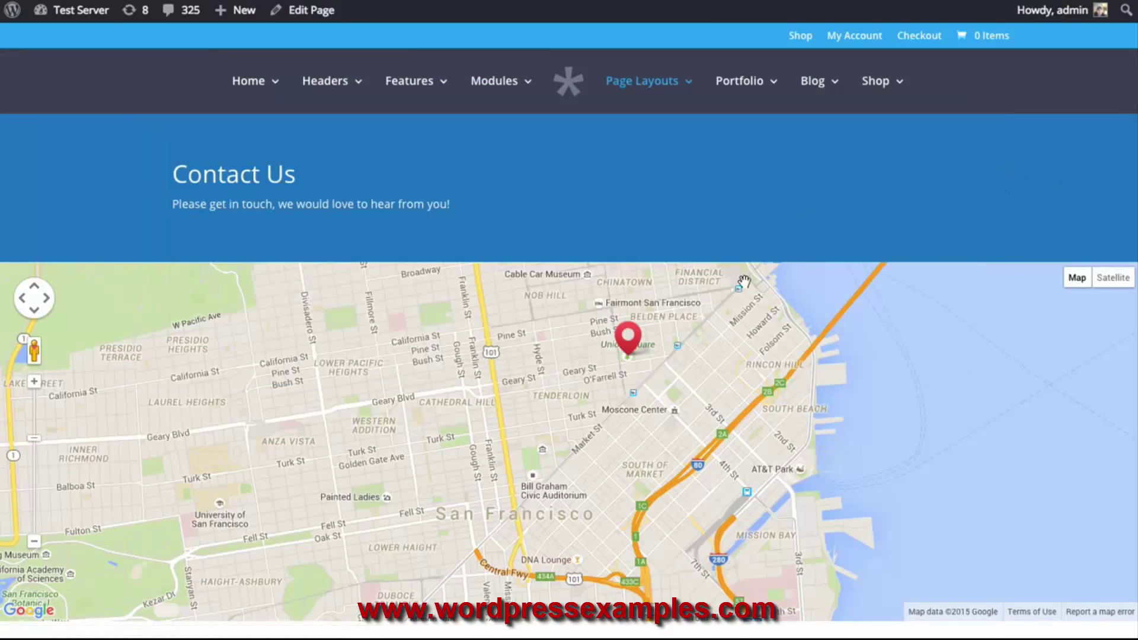
Scroll the live Contact Us page down to the Get In Touch form and More Info text
scroll(845, 227, down, 7)
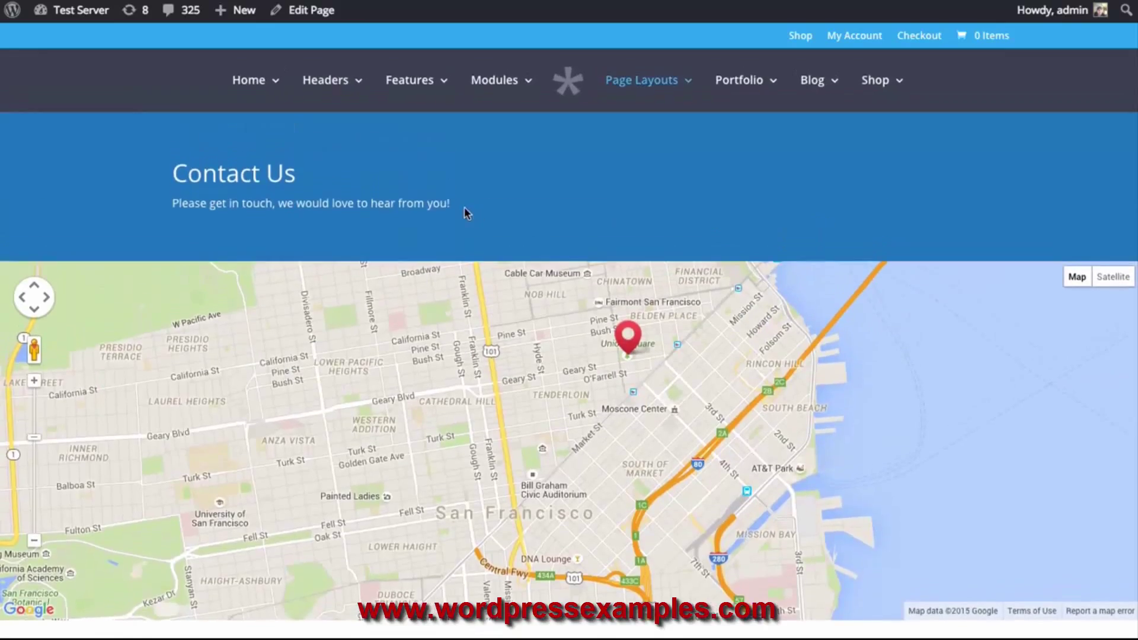
scroll(767, 356, down, 7)
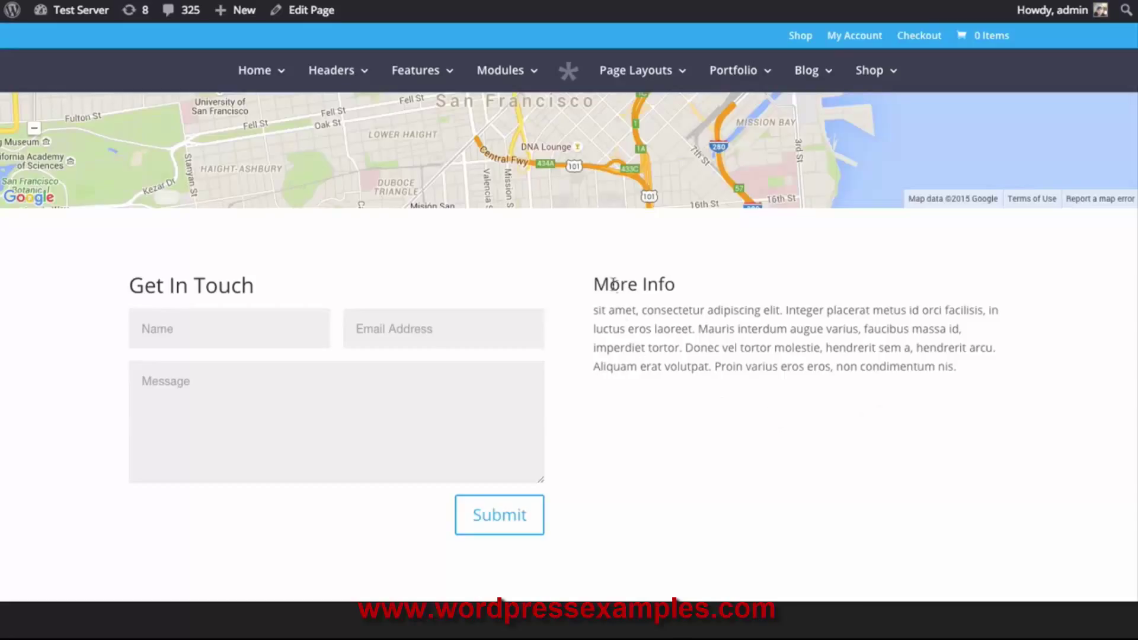
drag(592, 283, 970, 376)
click(966, 367)
Open the Contact Us page in the builder and delete the Text module beside the Contact Form
click(307, 18)
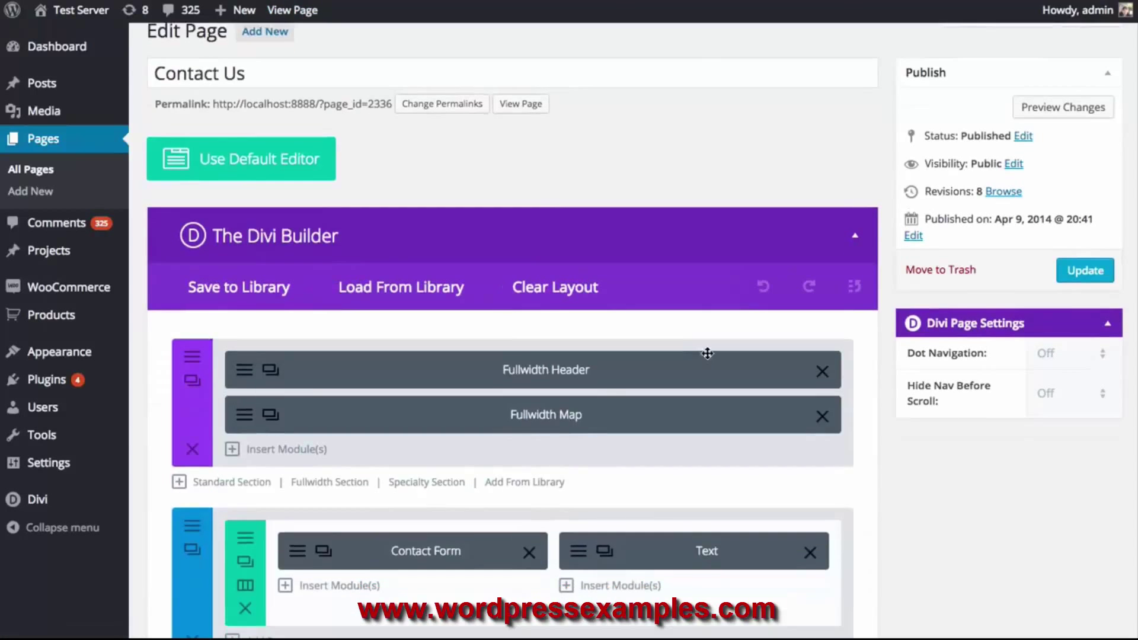
scroll(696, 355, down, 3)
click(810, 408)
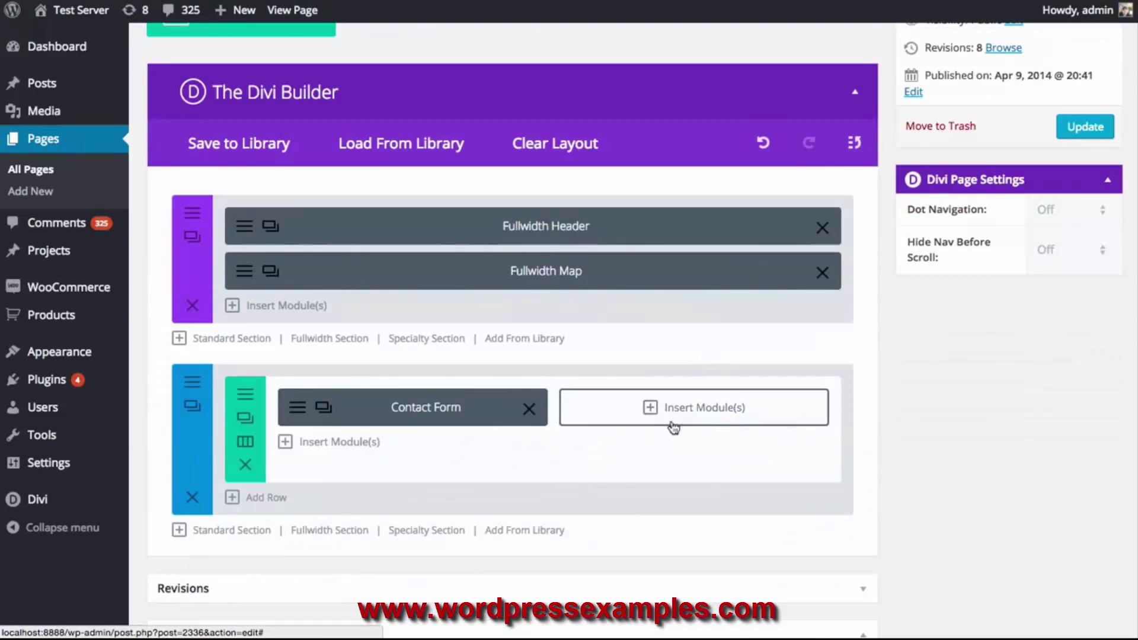
Insert a Tabs module into the empty right column beside the contact form
click(715, 415)
scroll(723, 414, down, 5)
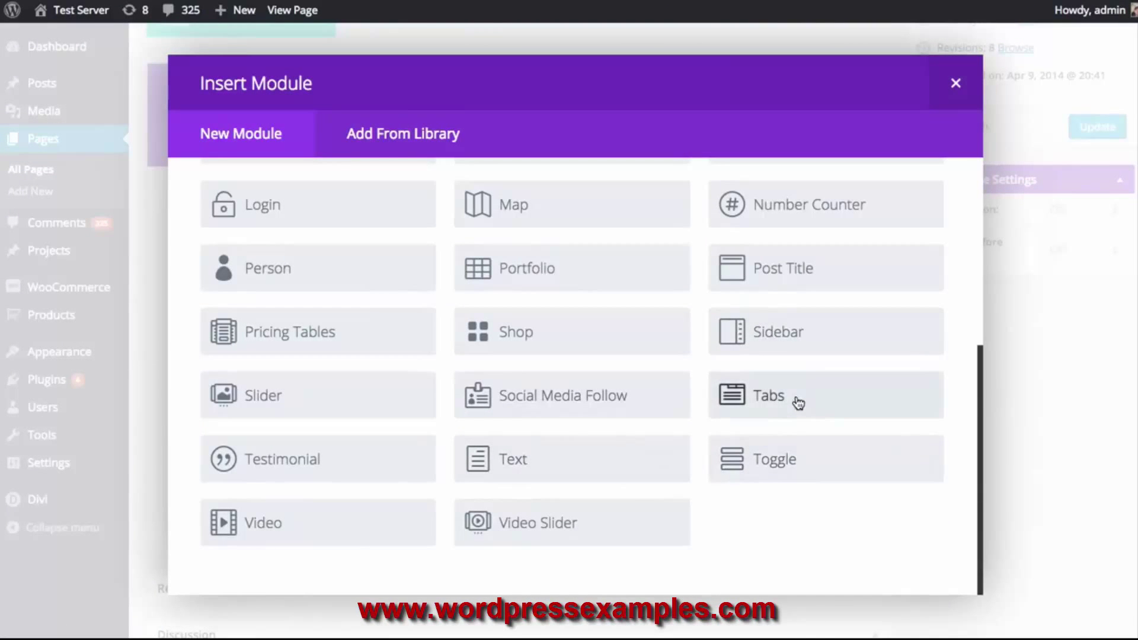
click(798, 403)
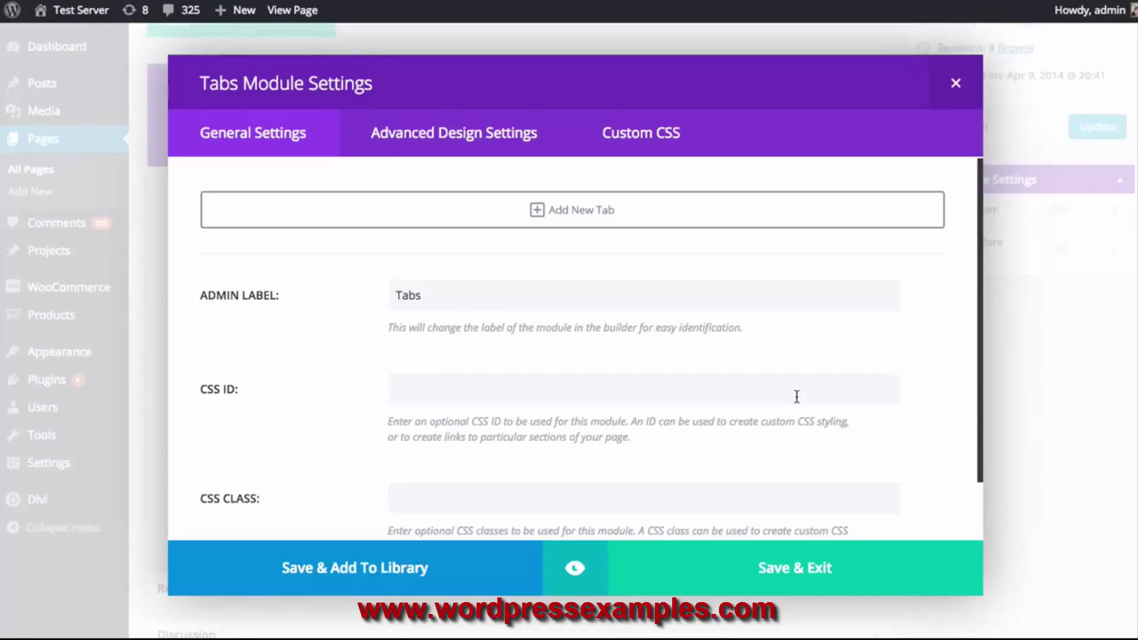
Review the Tabs module's design and Custom CSS options, then start a new tab
click(453, 141)
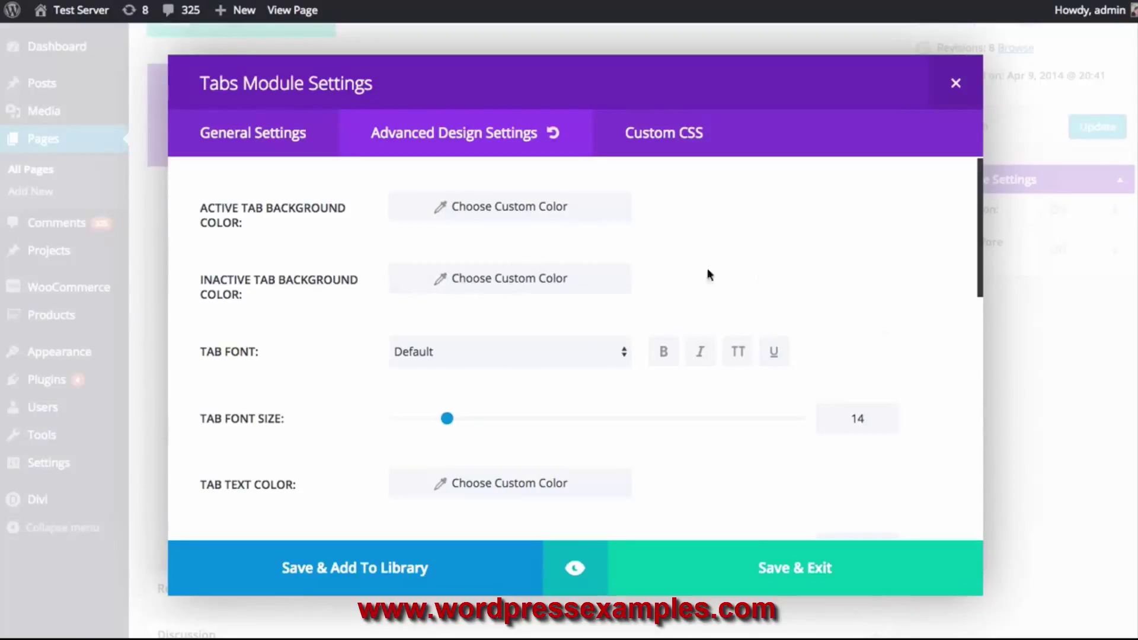
scroll(770, 261, down, 5)
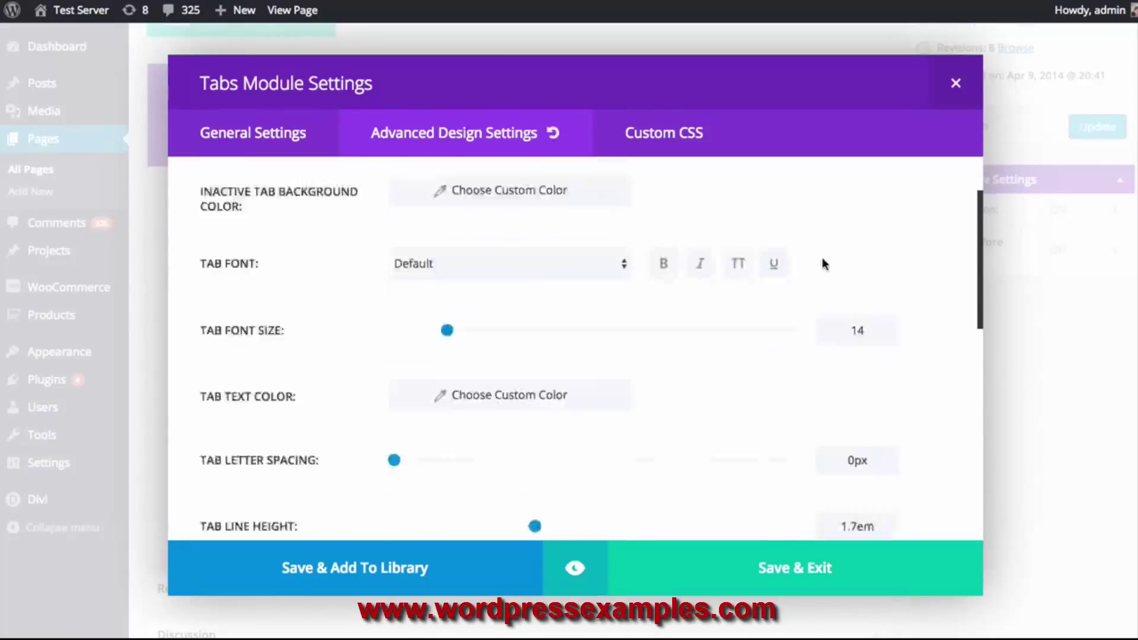
scroll(863, 297, up, 6)
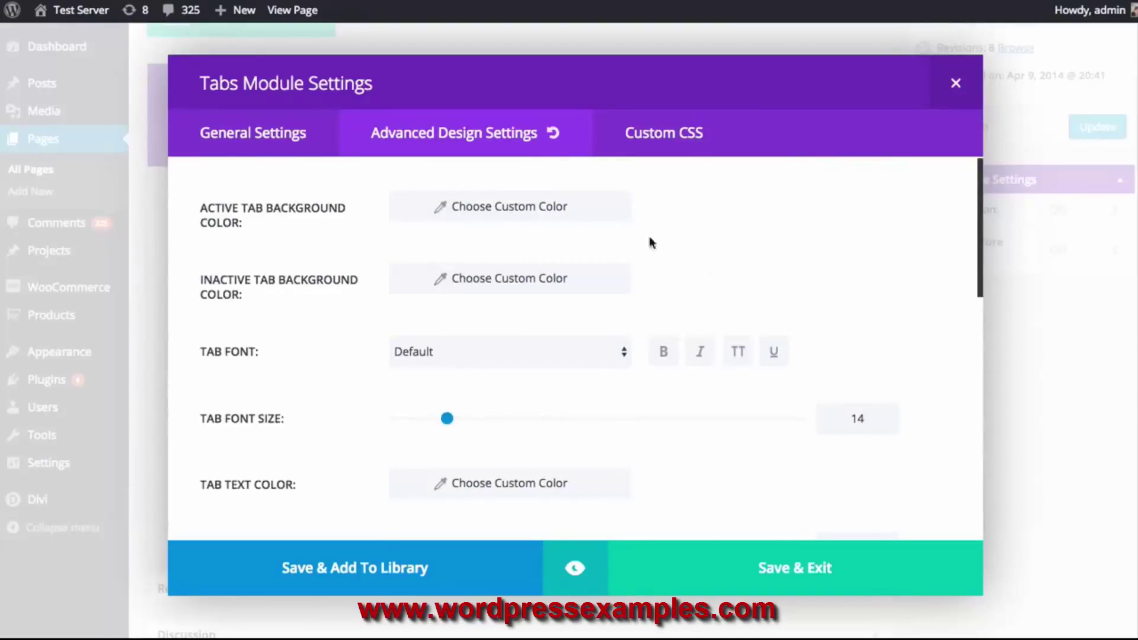
click(712, 144)
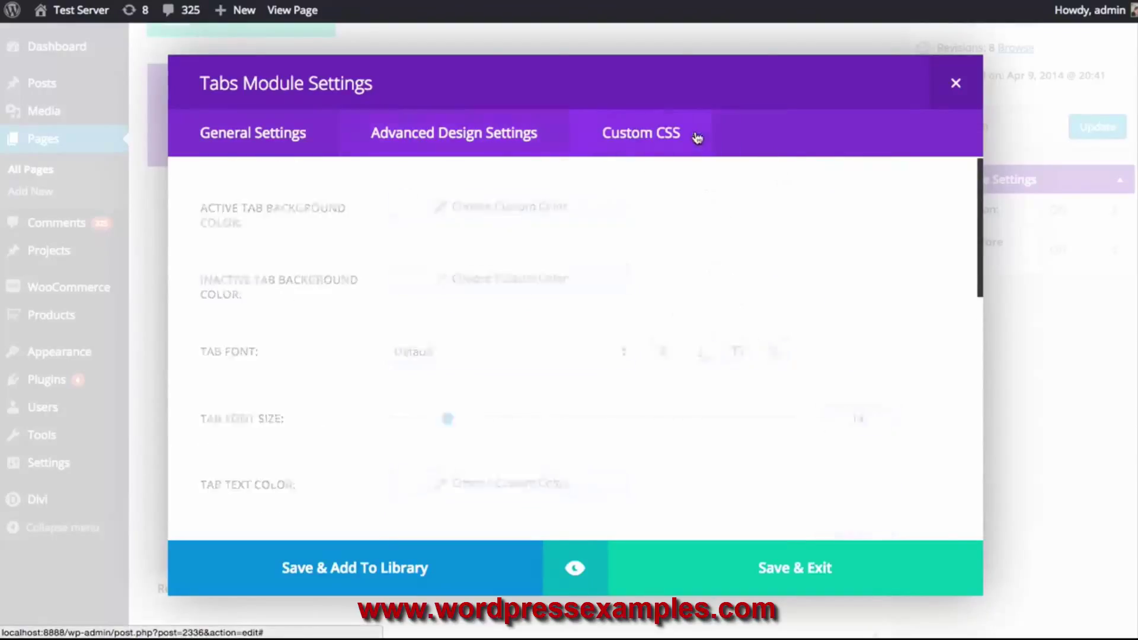
click(586, 280)
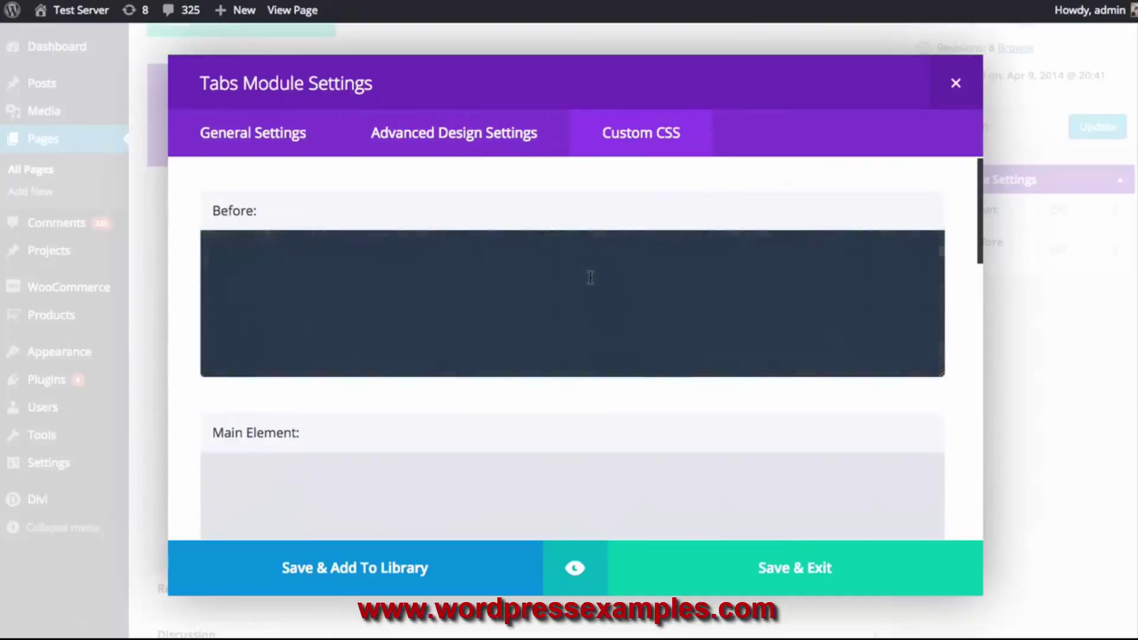
scroll(605, 284, down, 3)
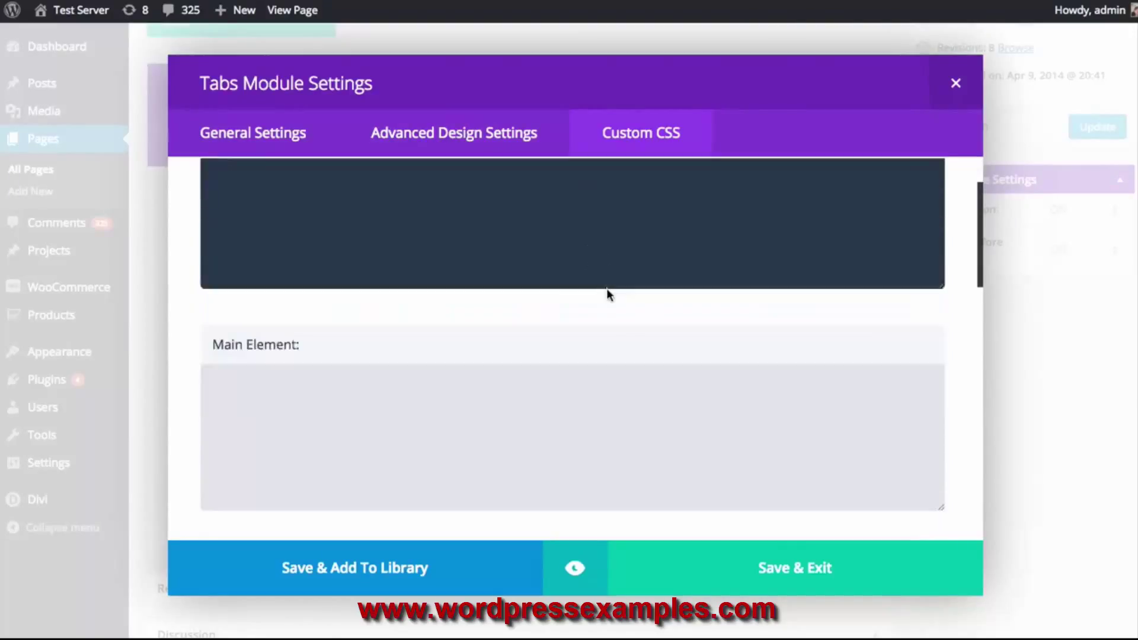
scroll(605, 288, up, 3)
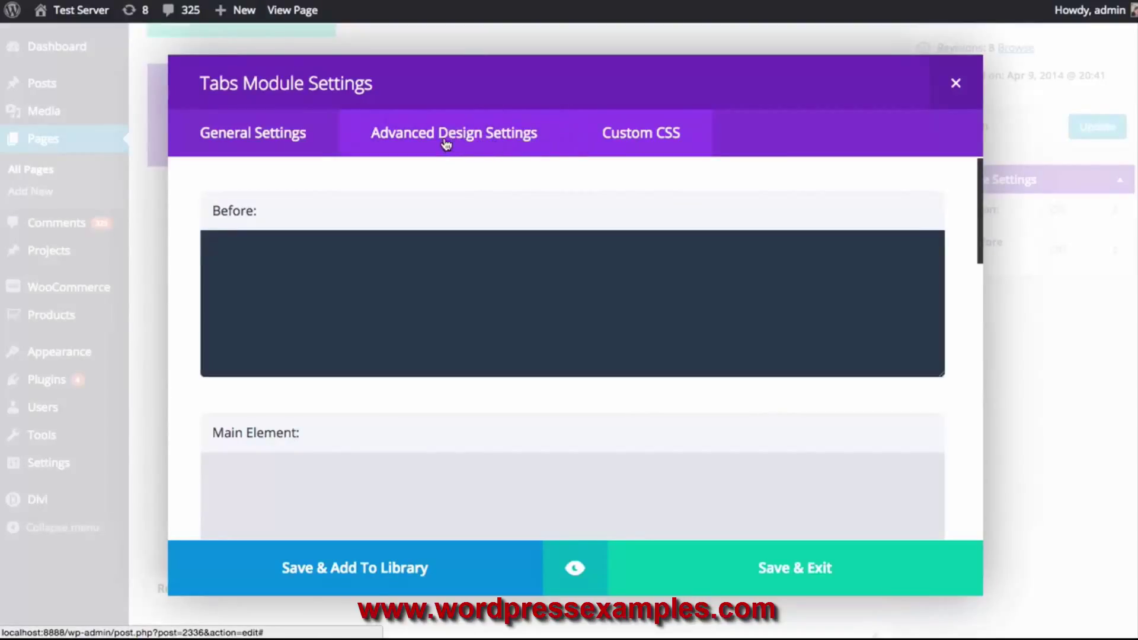
click(462, 139)
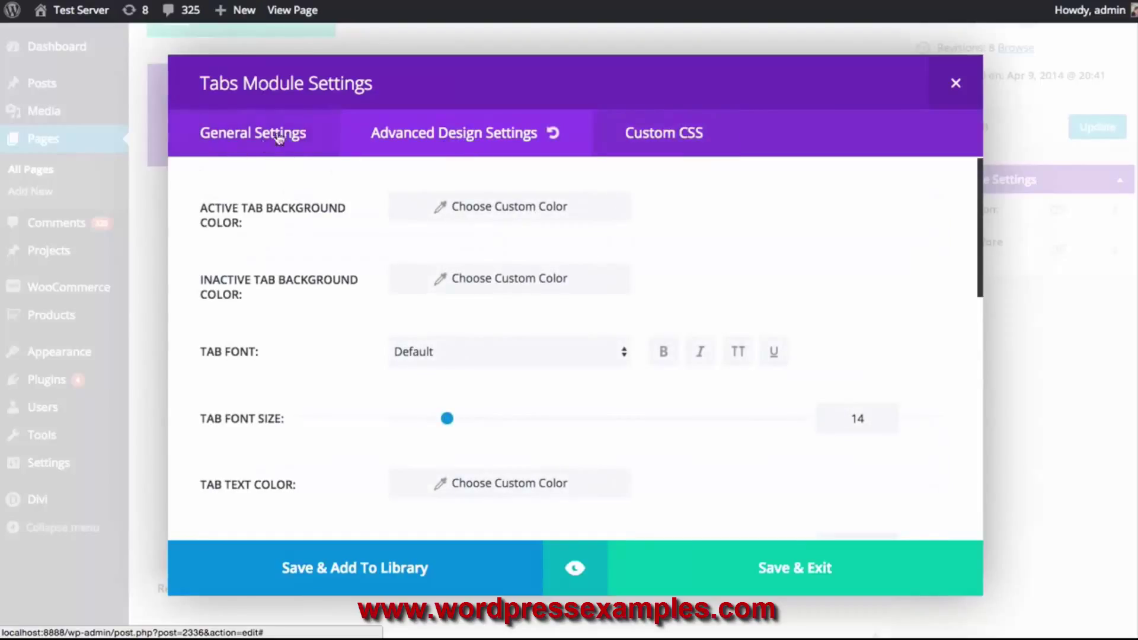
click(305, 144)
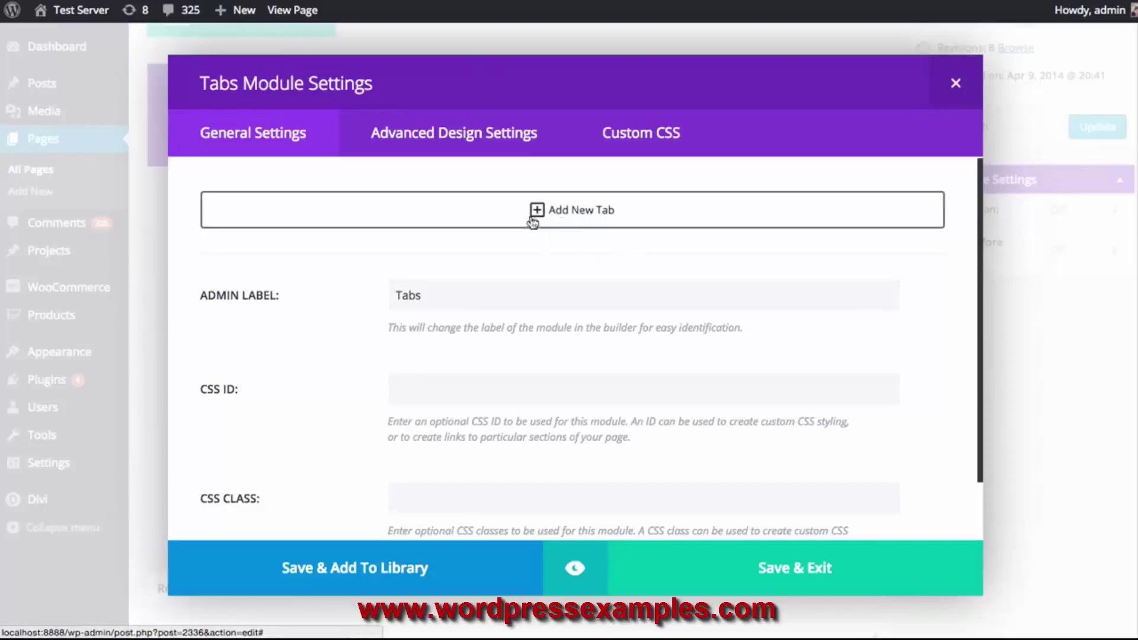
click(570, 223)
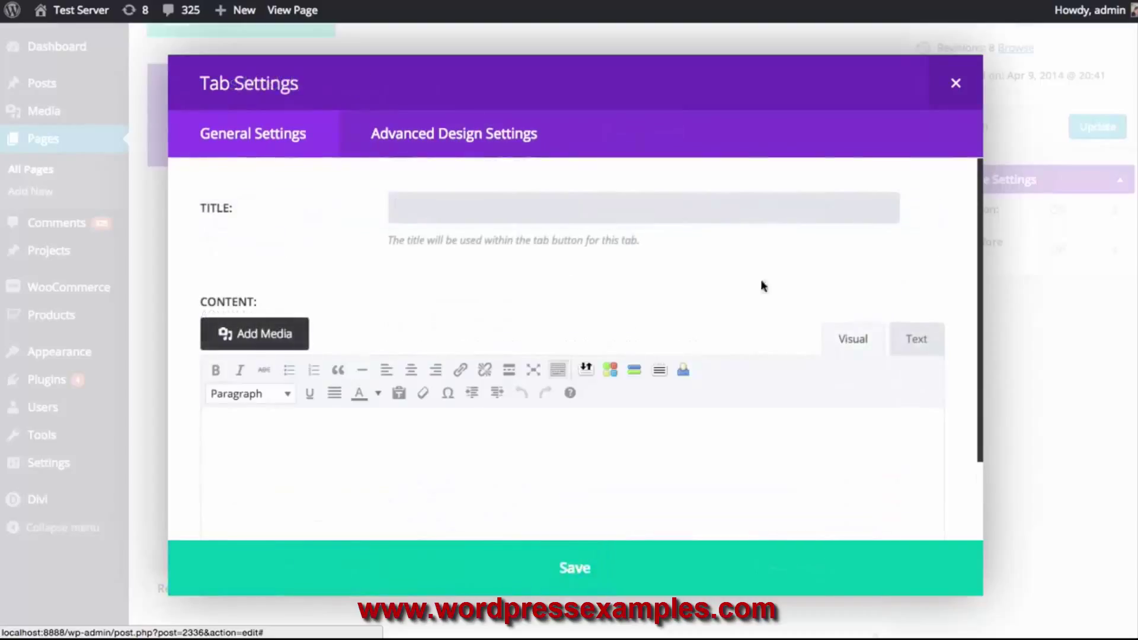
Create an About Us tab holding a pasted lorem-ipsum paragraph, save it and preview
scroll(943, 250, down, 2)
scroll(943, 250, up, 2)
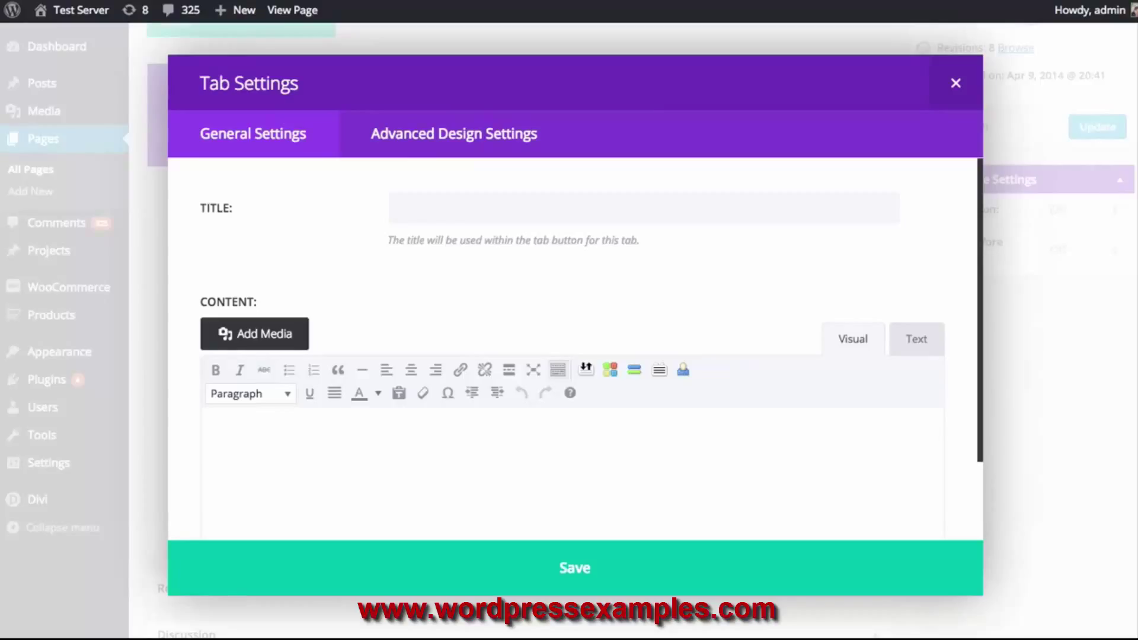
click(457, 206)
text(About Us)
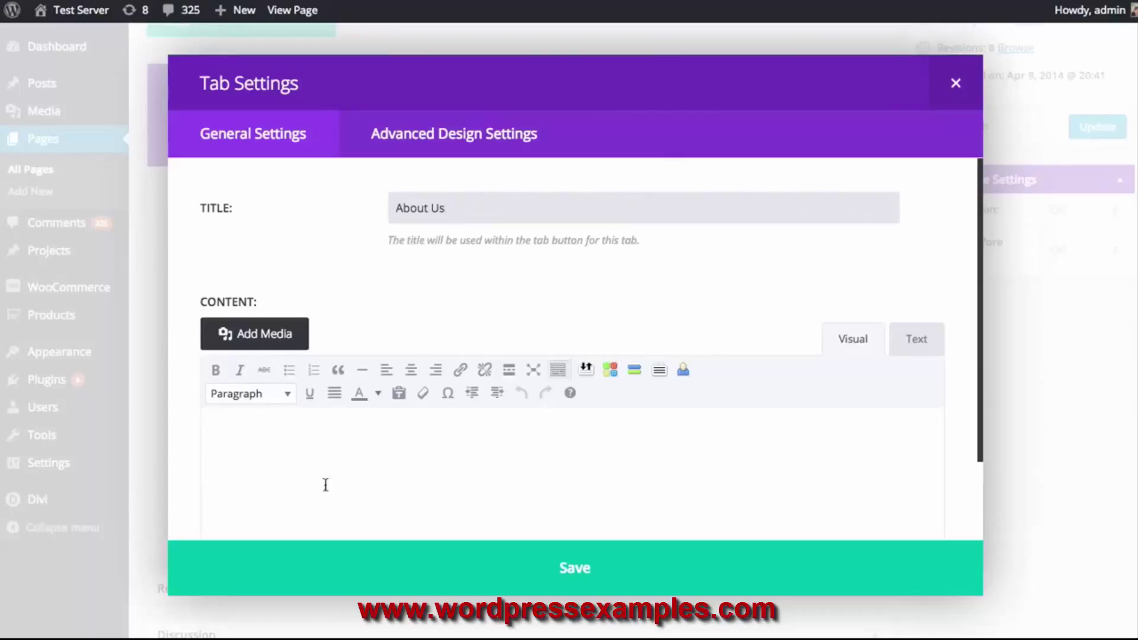
click(344, 483)
text(Sed non eros luctus nunc vehicula auctor. Integer lorem sem, sagittis in cursus in, fringilla at risus. Mauris molestie auctor quam et consequat. Aliquam vulputate dui sit amet neque volutpat finibus. Phasellus ac urna non libero facilisis volutpat. Pellentesque habitant morbi tristique senectus et netus et malesuada fames ac turpis egestas.Vivamus quis sapien dui. Vestibulum luctus, erat eget vulputate convallis, augue magna tempor quam, eget blandit urna dui in sapien.)
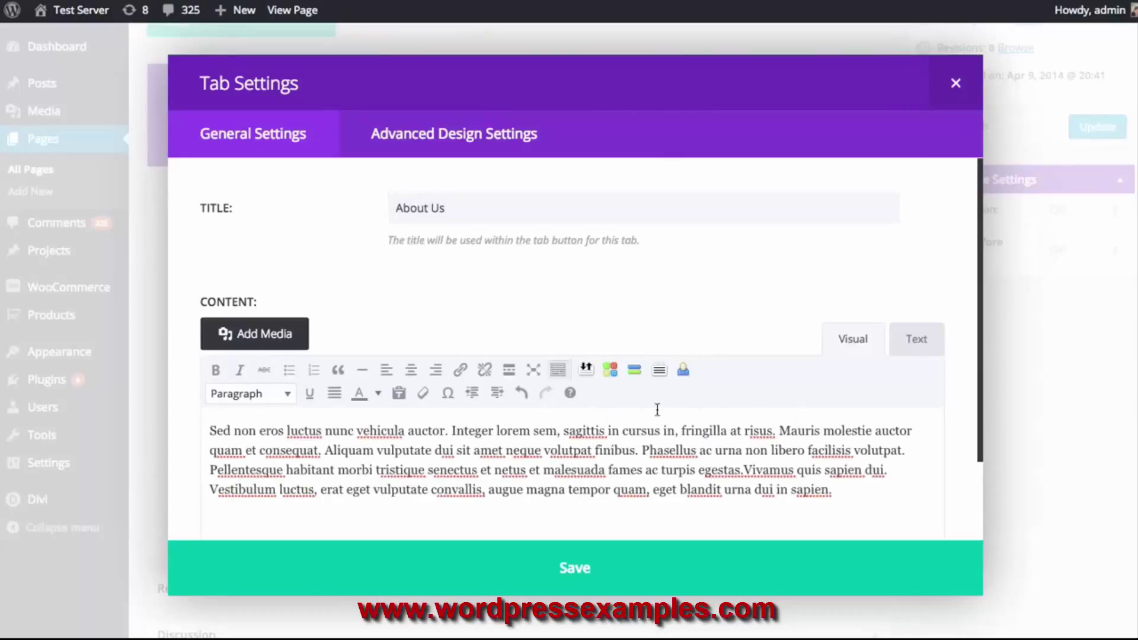
scroll(569, 406, down, 3)
click(582, 569)
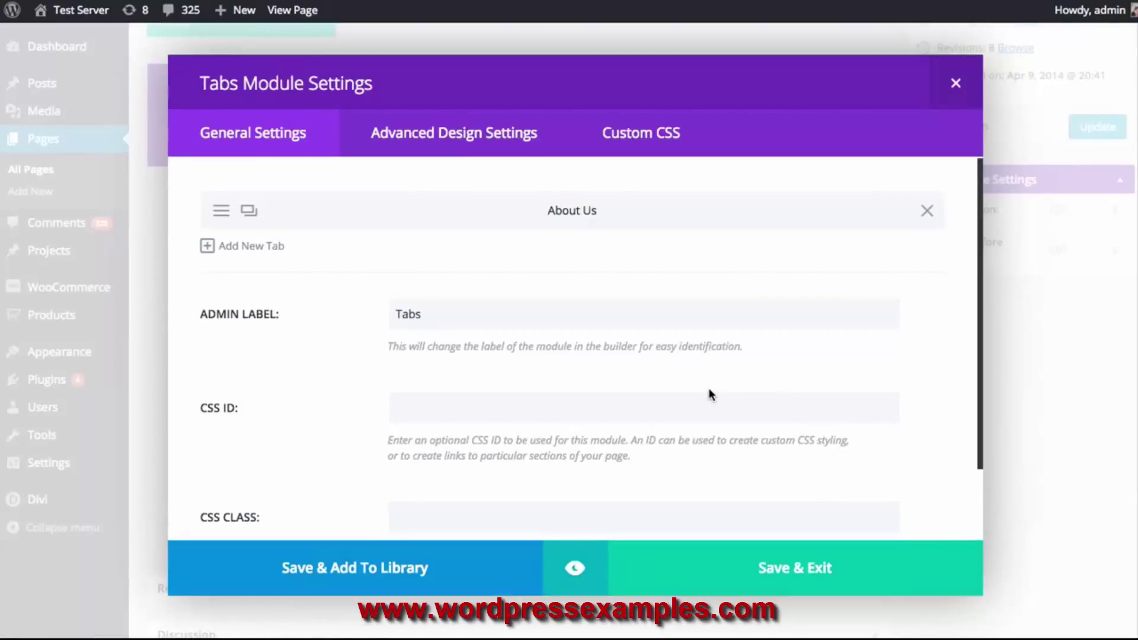
click(574, 569)
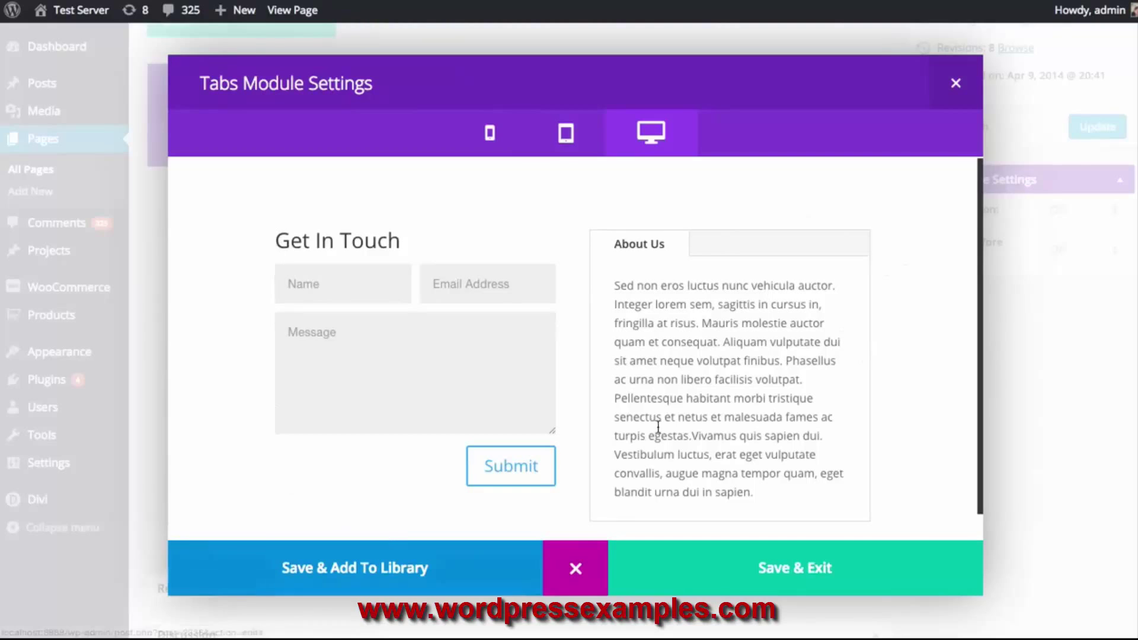
Check the About Us tab at tablet, phone and desktop sizes, then start a second tab
click(567, 135)
click(488, 140)
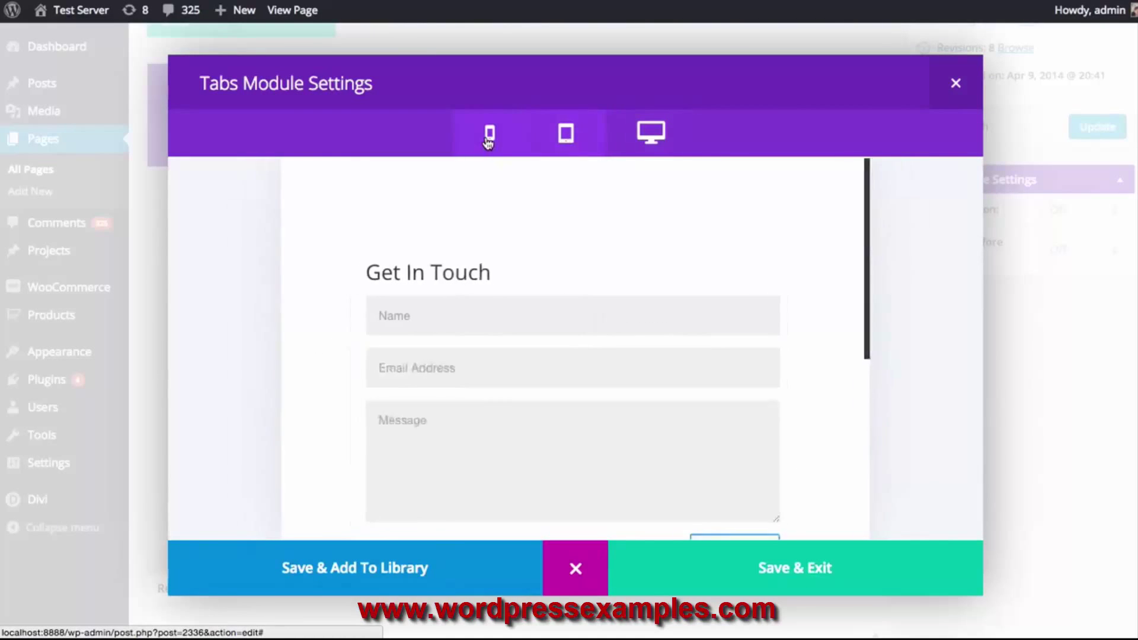
scroll(686, 267, down, 8)
scroll(680, 278, up, 5)
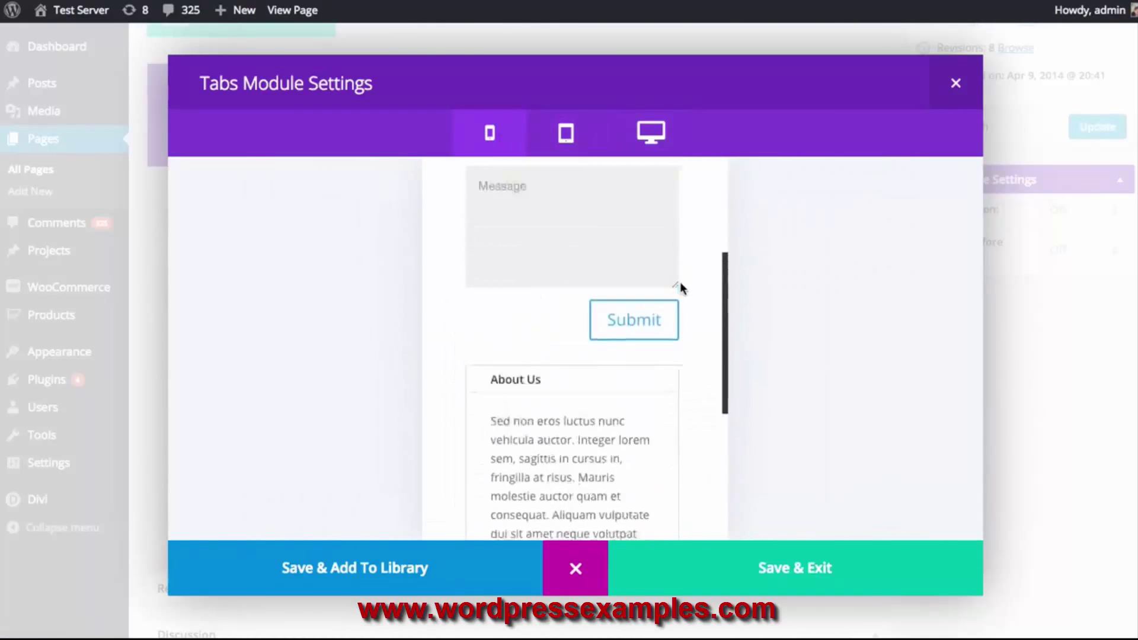
scroll(680, 290, up, 5)
click(566, 134)
click(658, 134)
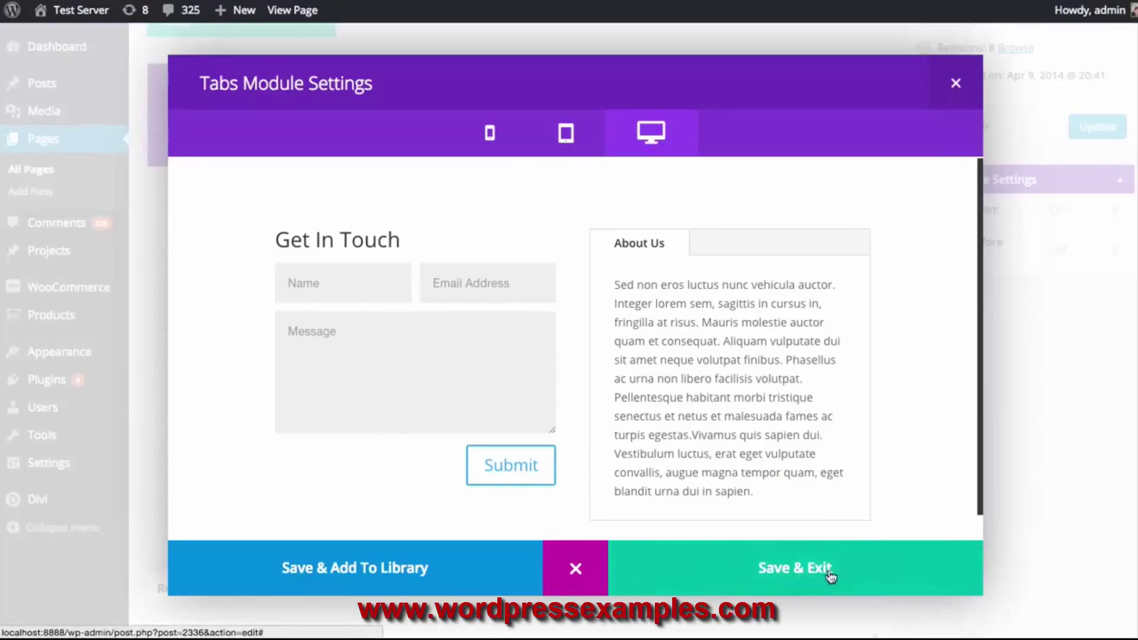
click(574, 568)
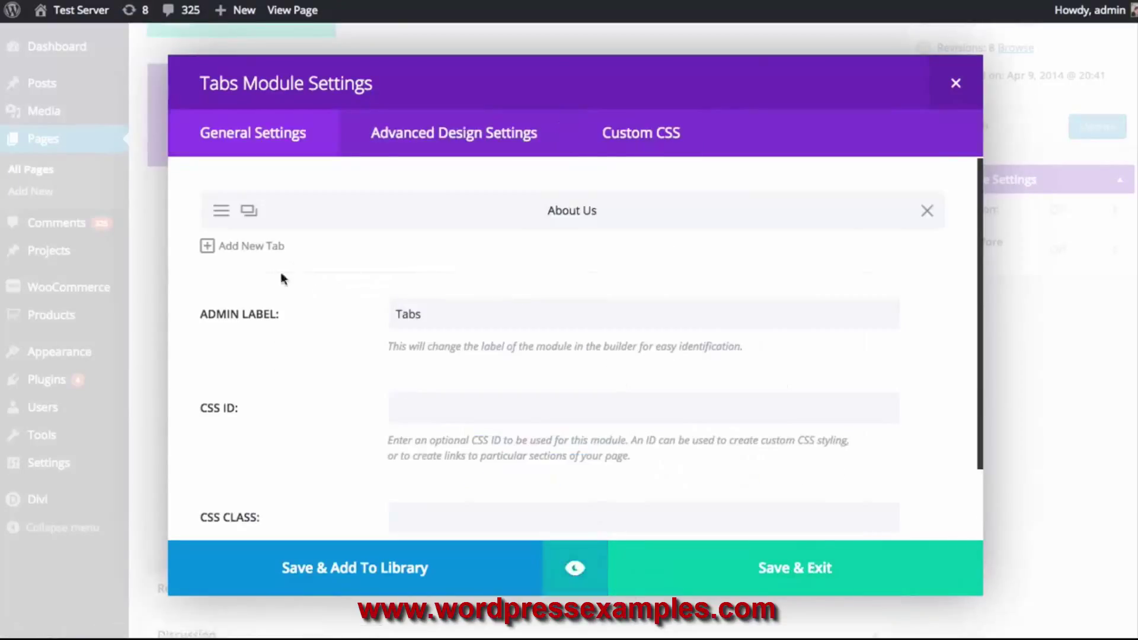
click(259, 255)
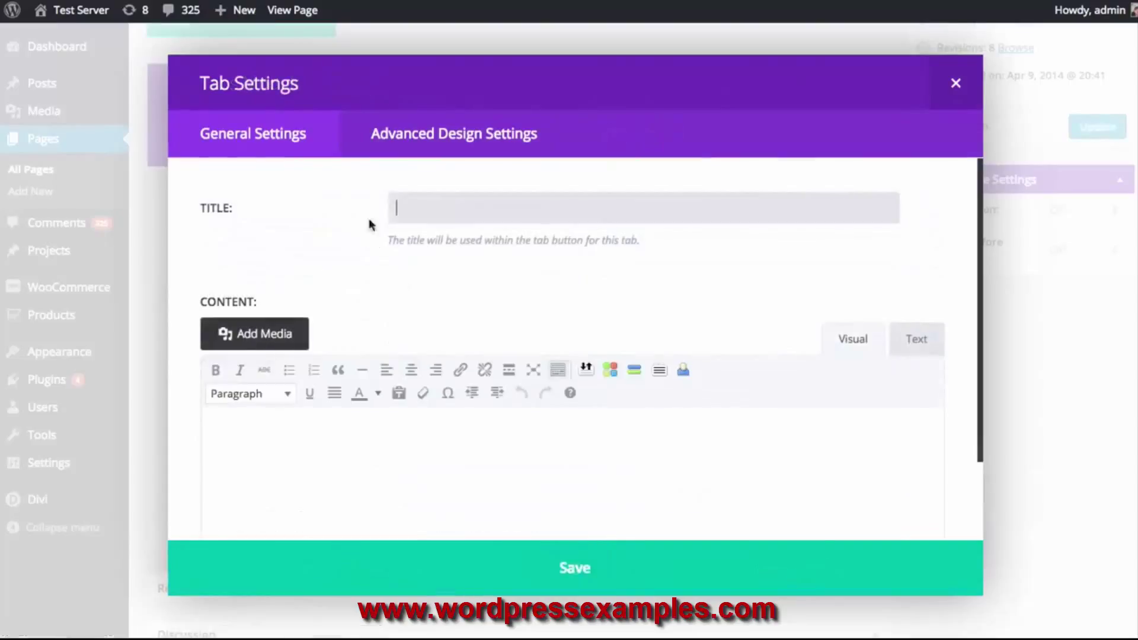
Title the tab 'Contact Info' and write its phone, fax and e-mail lines
text(Contact Info)
click(427, 452)
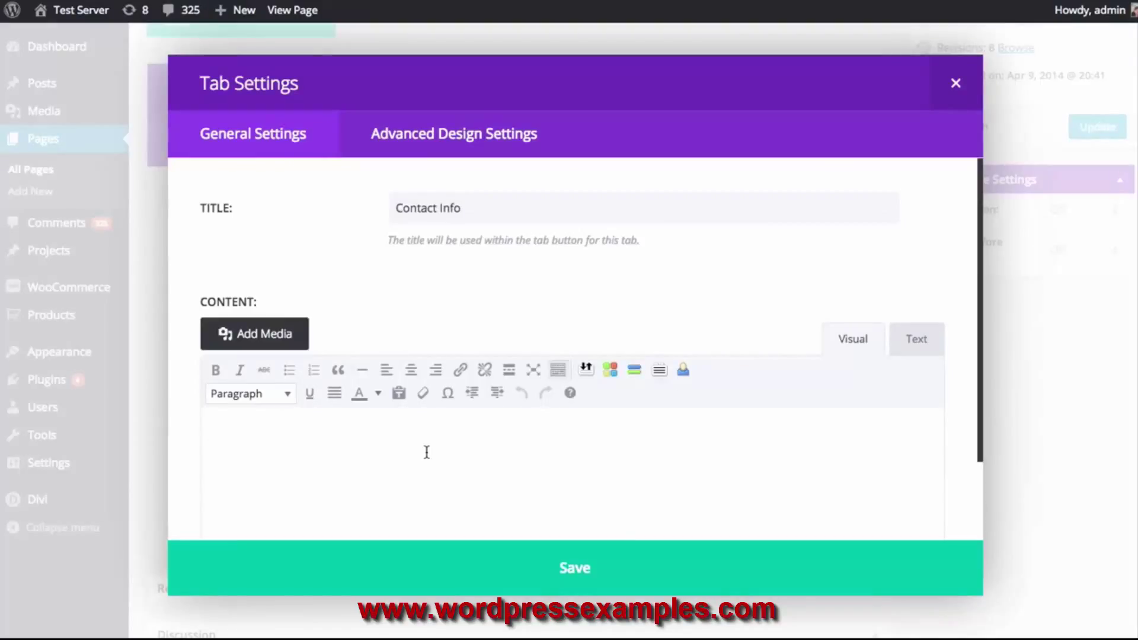
text(Phone Number)
key(BackSpace)
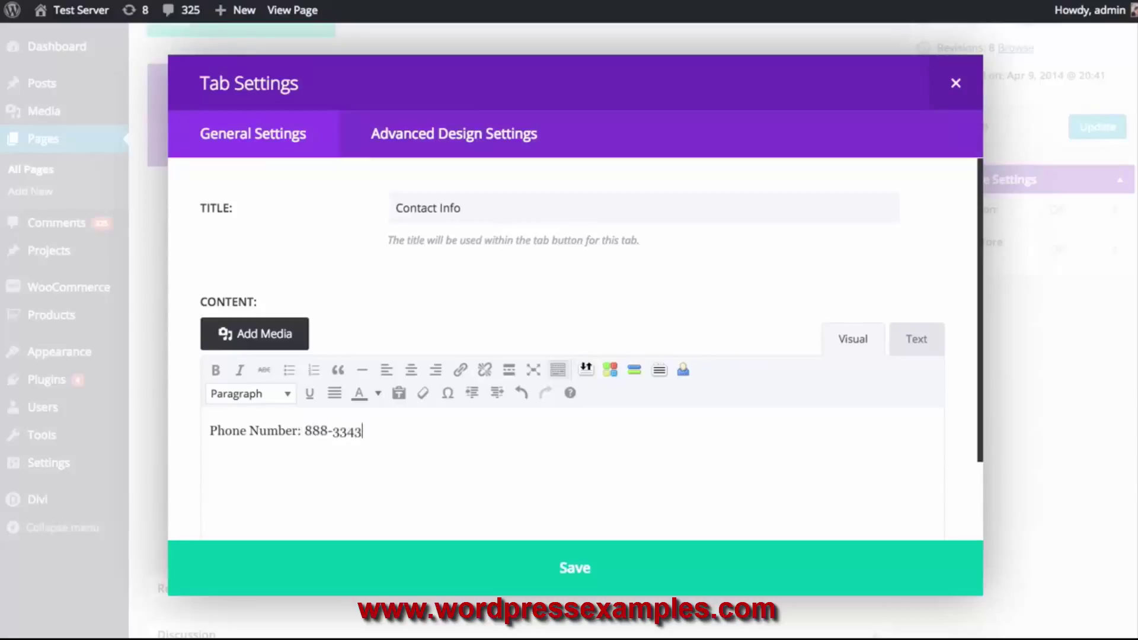
key(Return)
key(Return)
text(Fax Number )
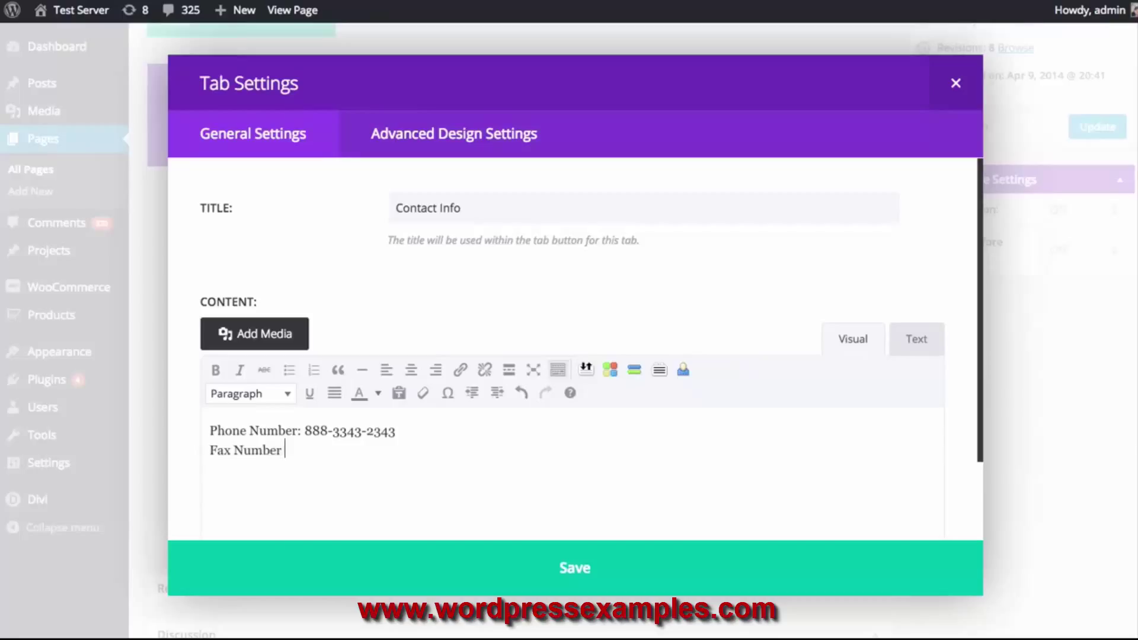
key(Return)
text(E)
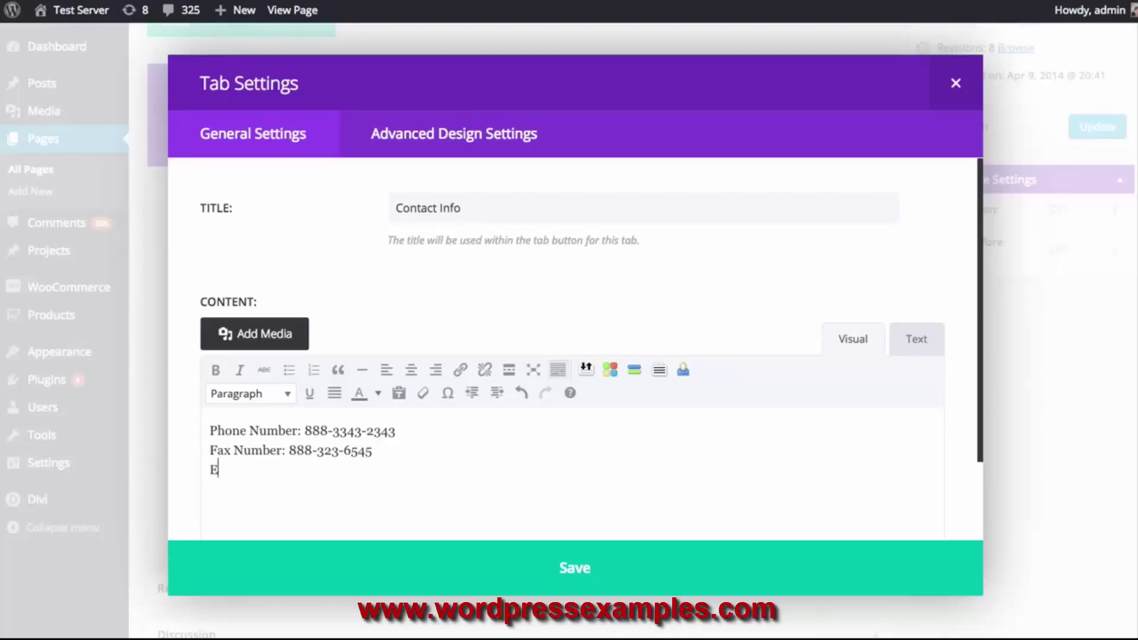
text(mail: something@something.com)
Add a shortened placeholder paragraph below the contact details, then save and preview the tab
key(Return)
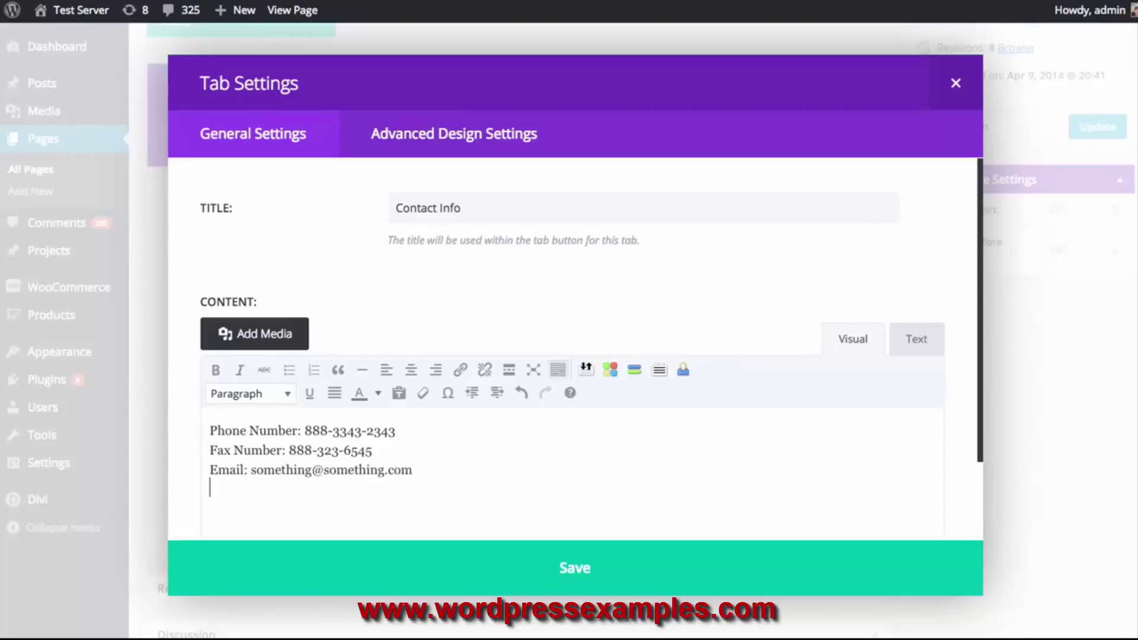
text(Sed non eros luctus nunc vehicula auctor. Integer lorem sem, sagittis in cursus in, fringilla at risus. Mauris molestie auctor quam et consequat. Aliquam vulputate dui sit amet neque volutpat finibus. Phasellus ac urna non libero facilisis volutpat. Pellentesque habitant morbi tristique senectus et netus et malesuada fames ac turpis egestas.Vivamus quis sapien dui. Vestibulum luctus, erat eget vulputate convallis, augue magna tempor quam, eget blandit urna dui in sapien.)
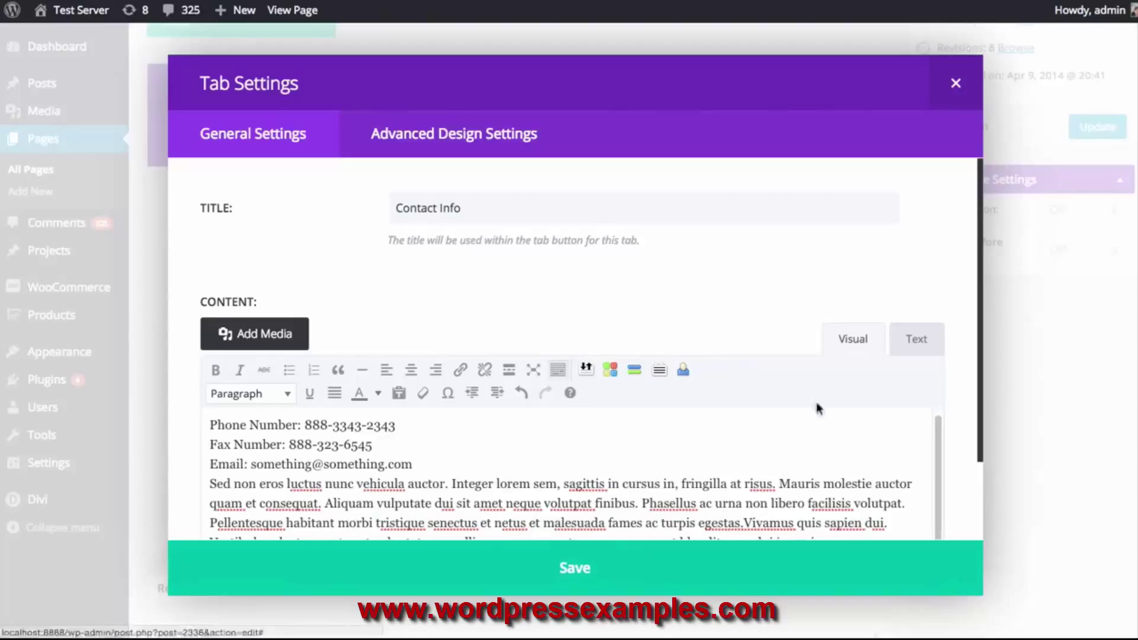
scroll(620, 452, down, 1)
shift+click(745, 503)
key(BackSpace)
click(438, 446)
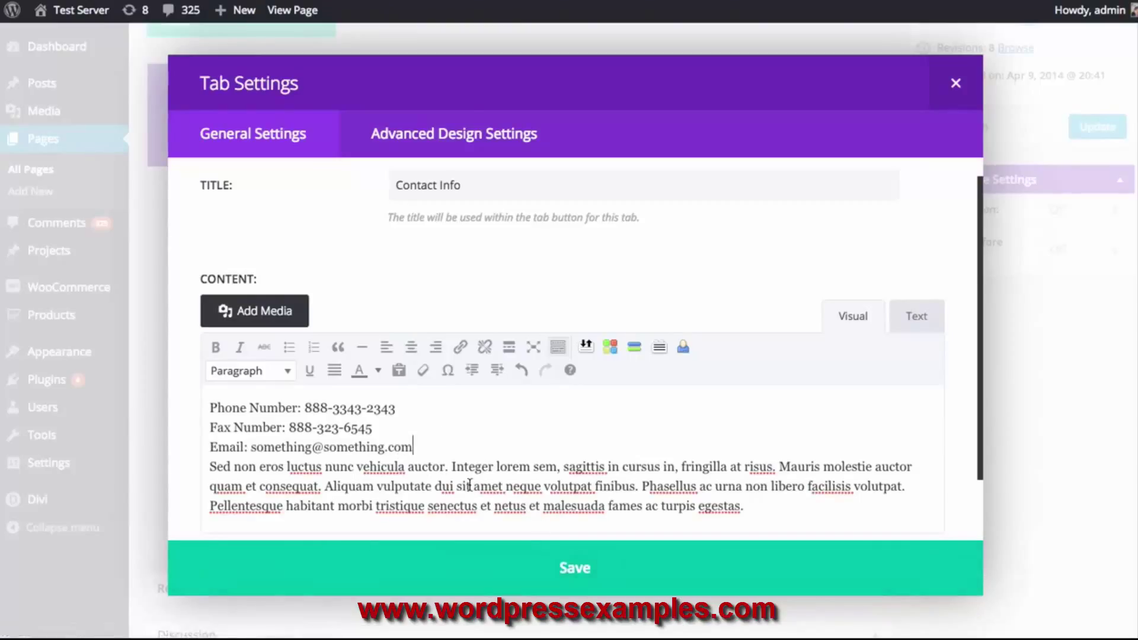
key(Return)
click(459, 569)
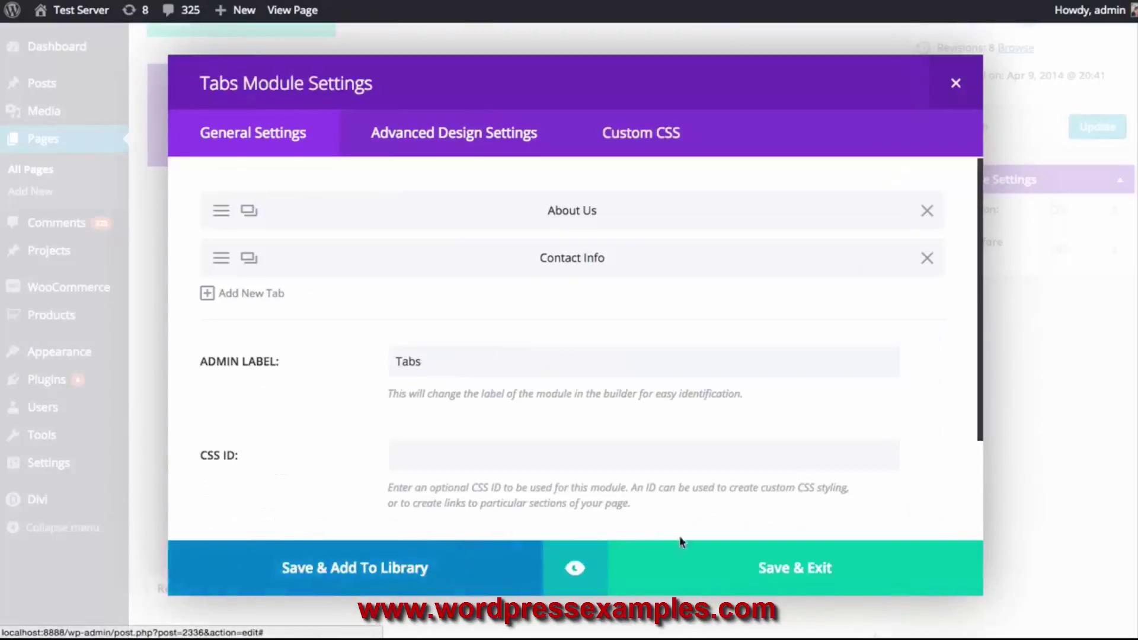
click(577, 582)
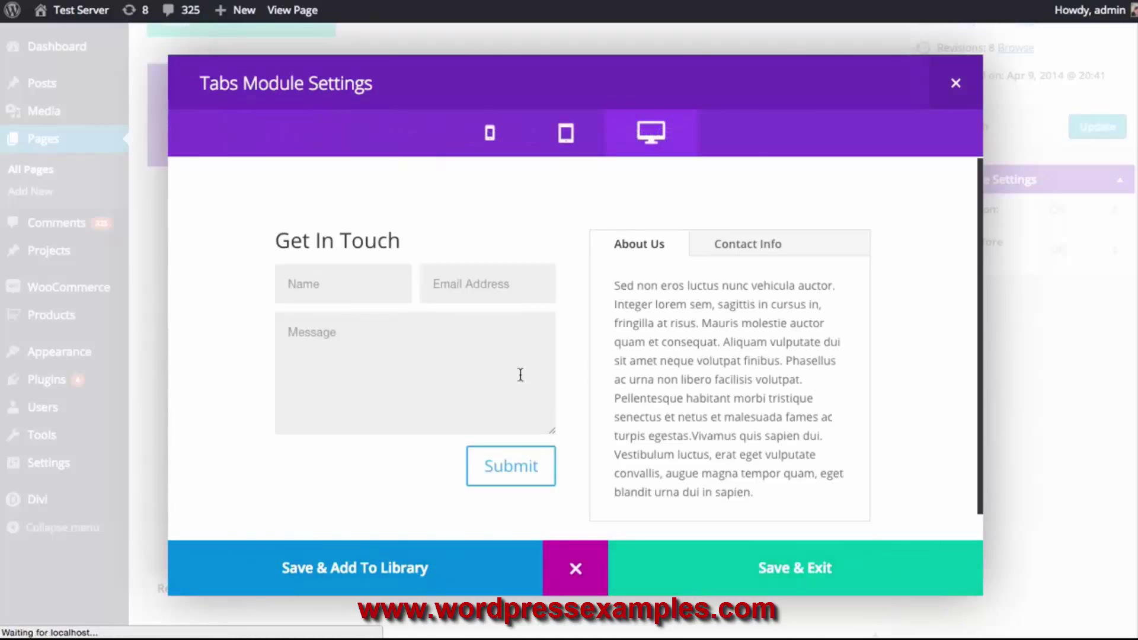
Check both About Us and Contact Info tabs in the preview, then save the Tabs module
click(721, 259)
click(637, 252)
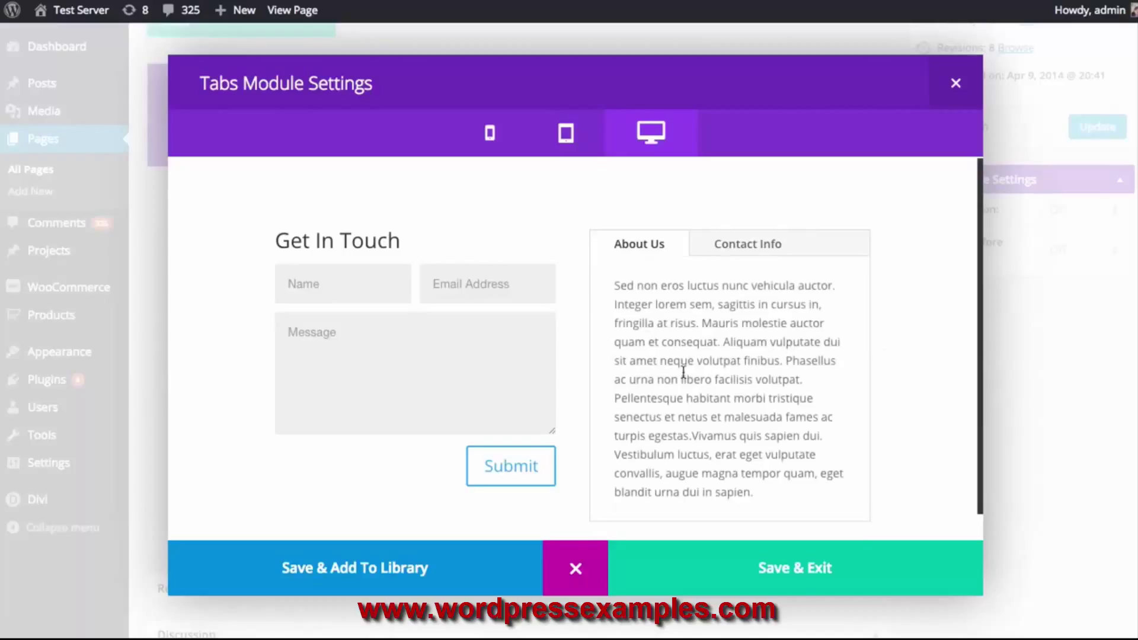
click(801, 578)
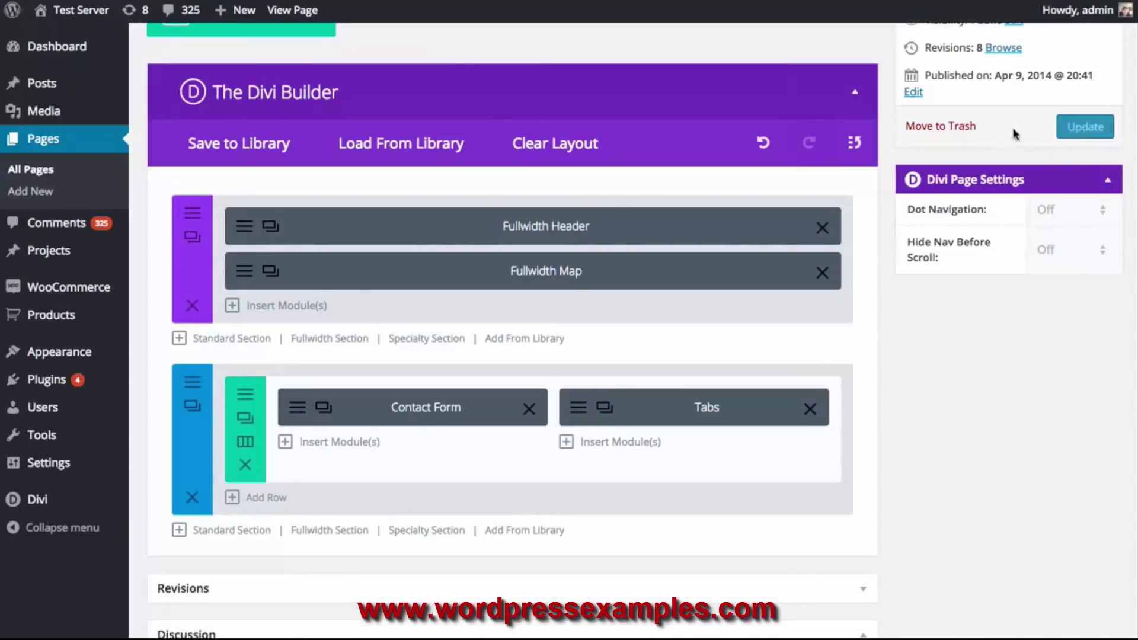
Update the Contact Us page and view it live
scroll(1001, 140, up, 3)
click(1085, 290)
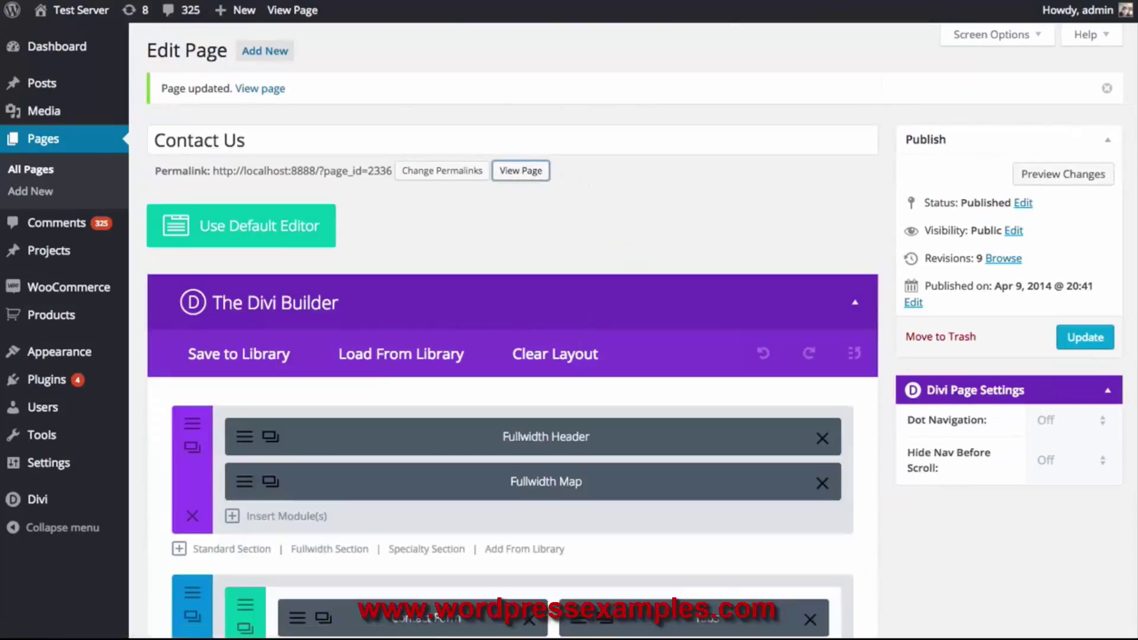
click(520, 170)
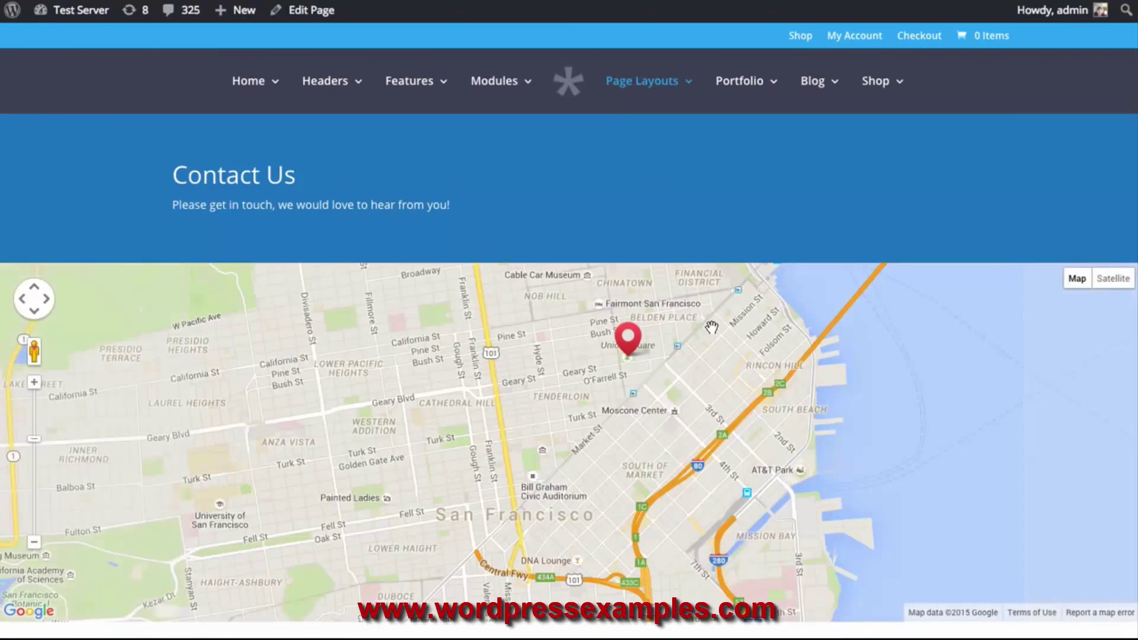
scroll(720, 328, down, 6)
scroll(330, 325, down, 2)
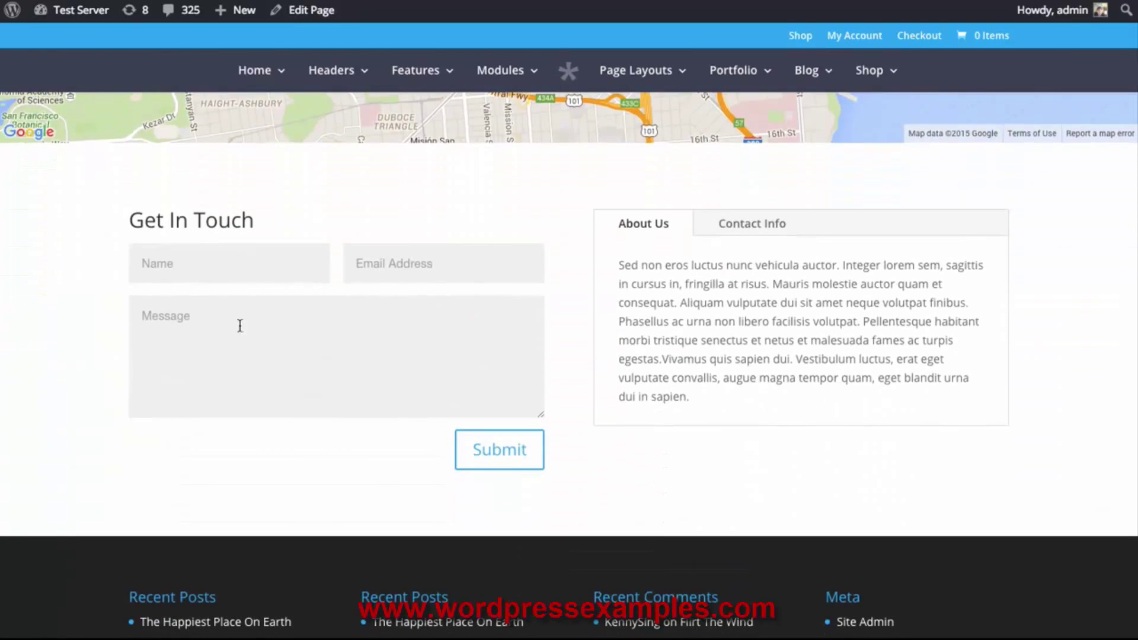
click(774, 229)
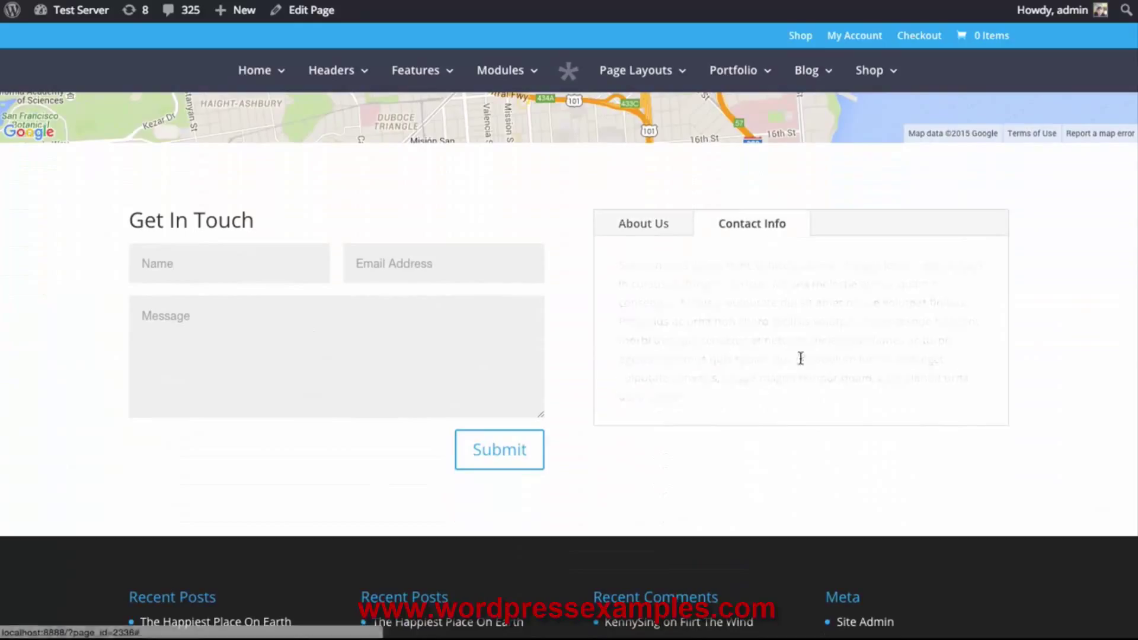
click(634, 231)
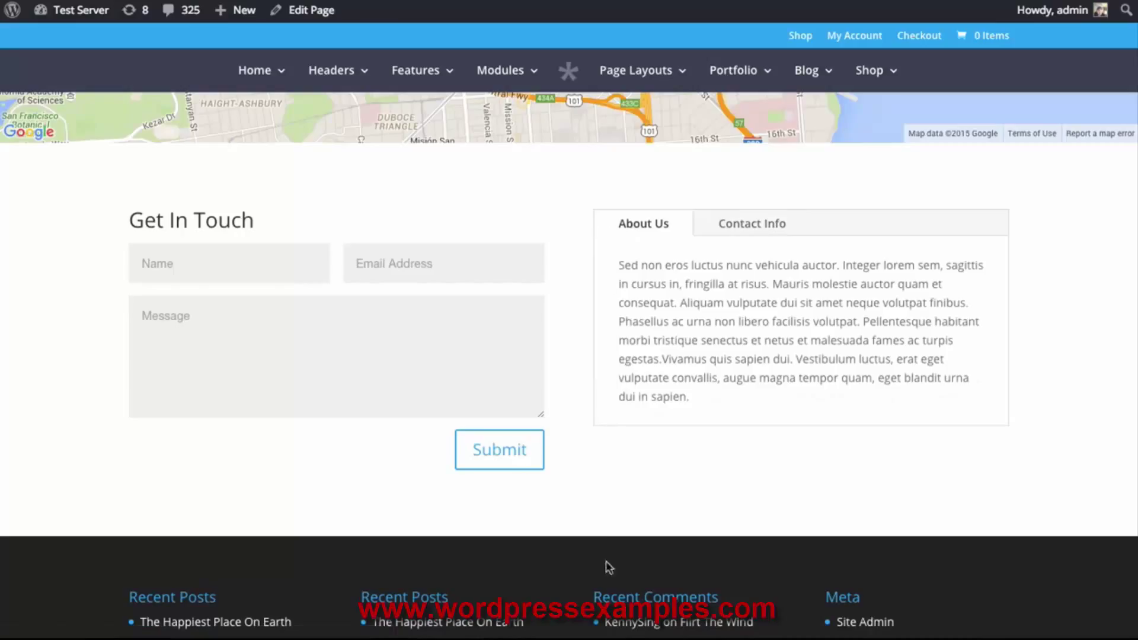
click(768, 229)
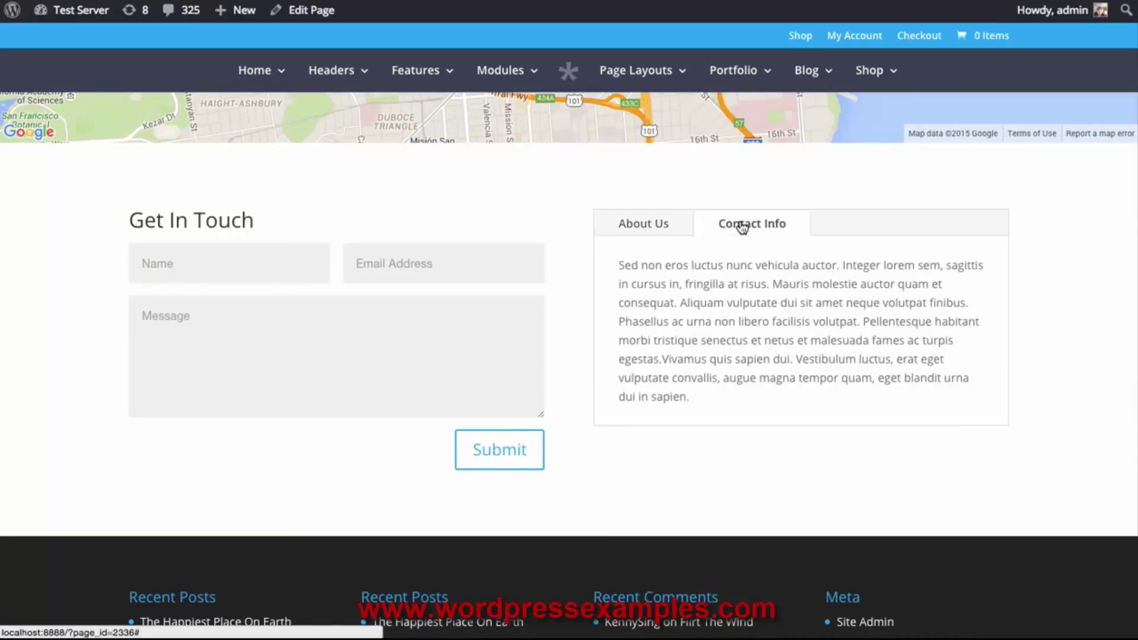
click(643, 228)
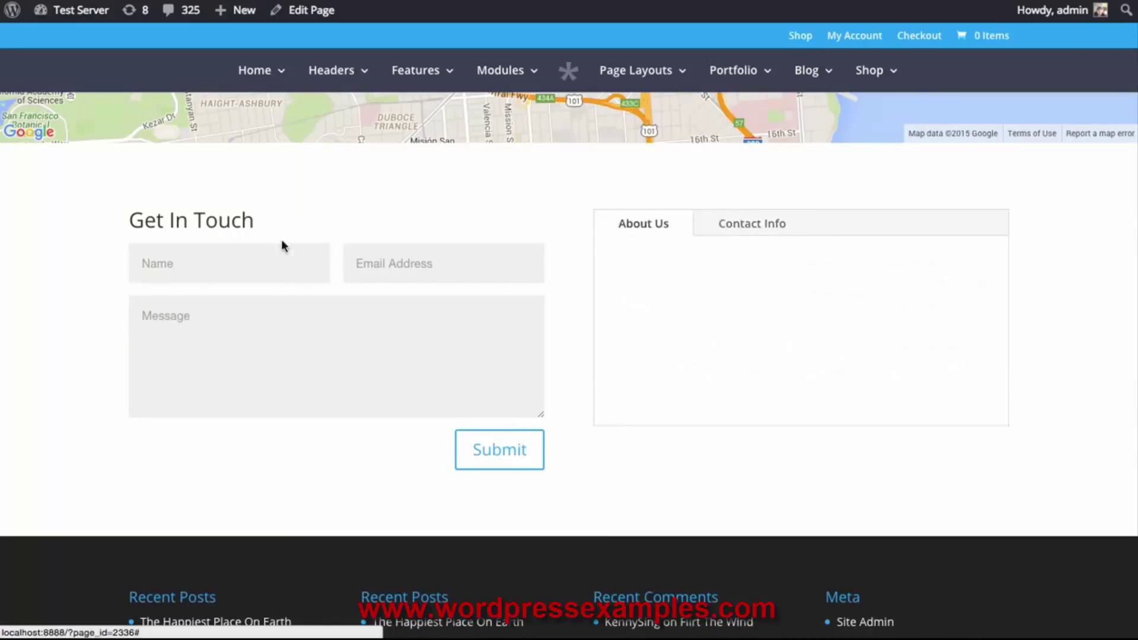
scroll(605, 424, up, 8)
scroll(686, 441, down, 7)
scroll(672, 443, down, 2)
scroll(729, 506, up, 5)
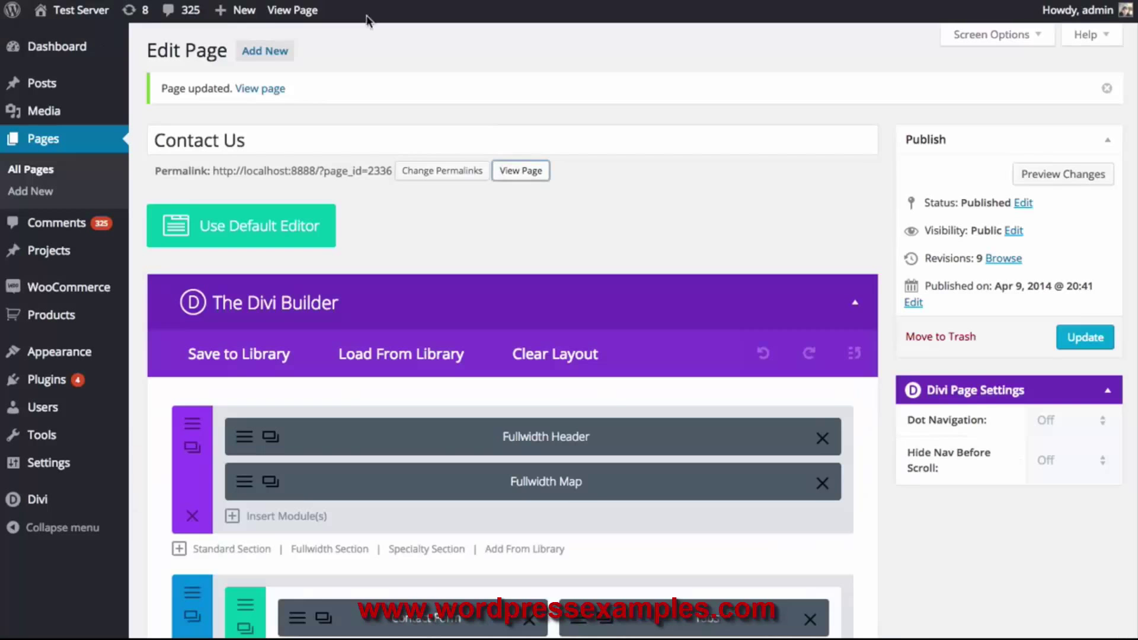
scroll(647, 233, down, 3)
Set the tab label font to bold uppercase Arvo at size 16
click(580, 433)
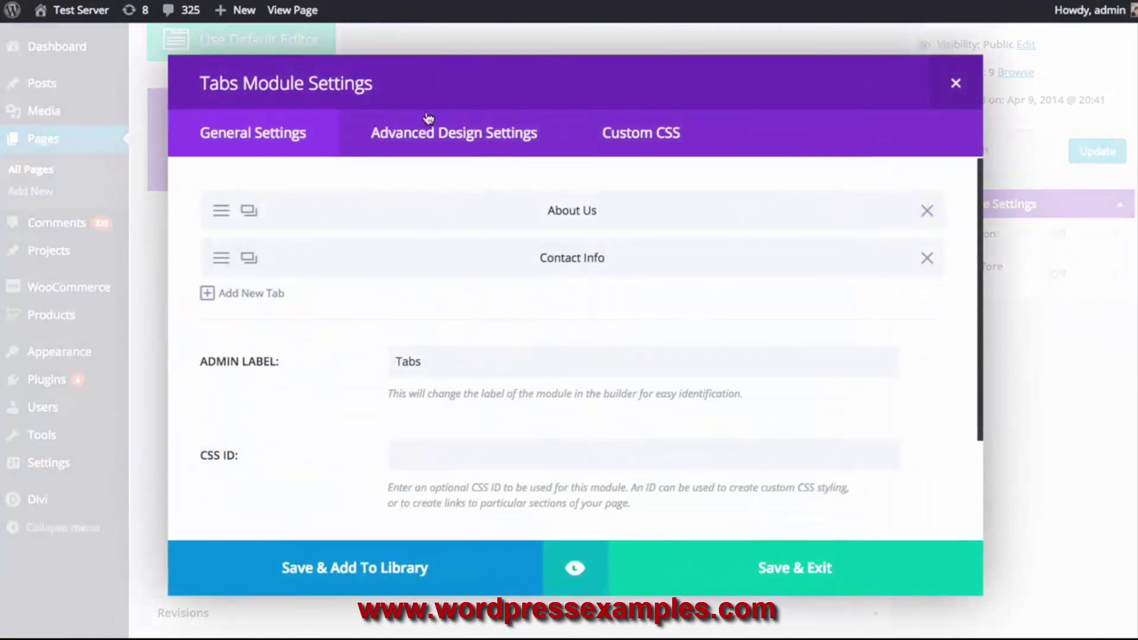
click(450, 148)
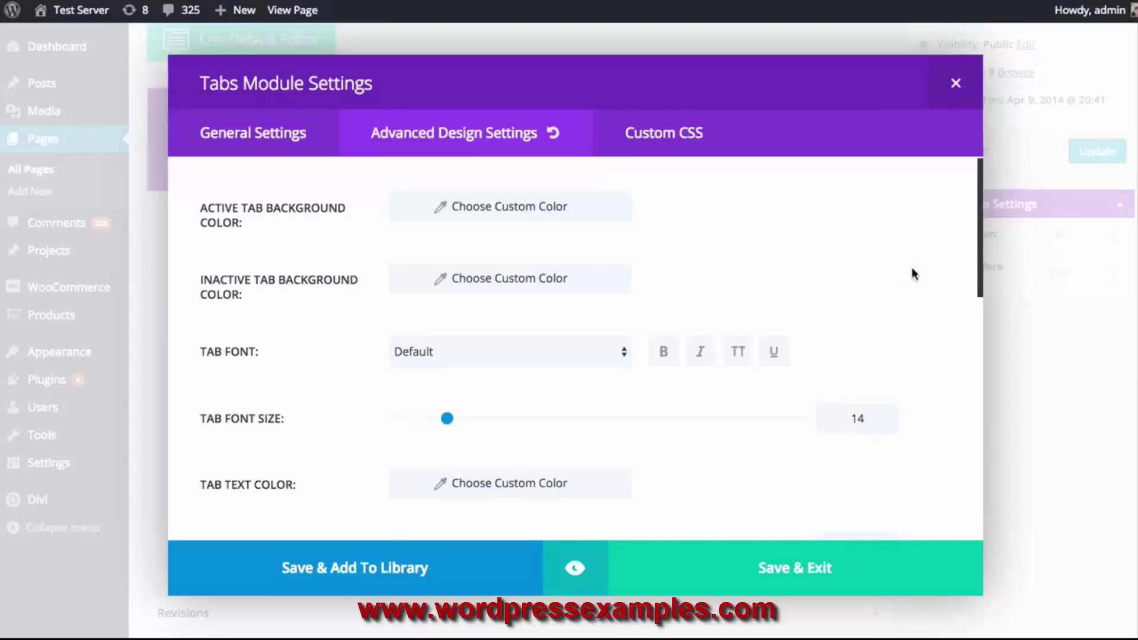
scroll(911, 266, down, 2)
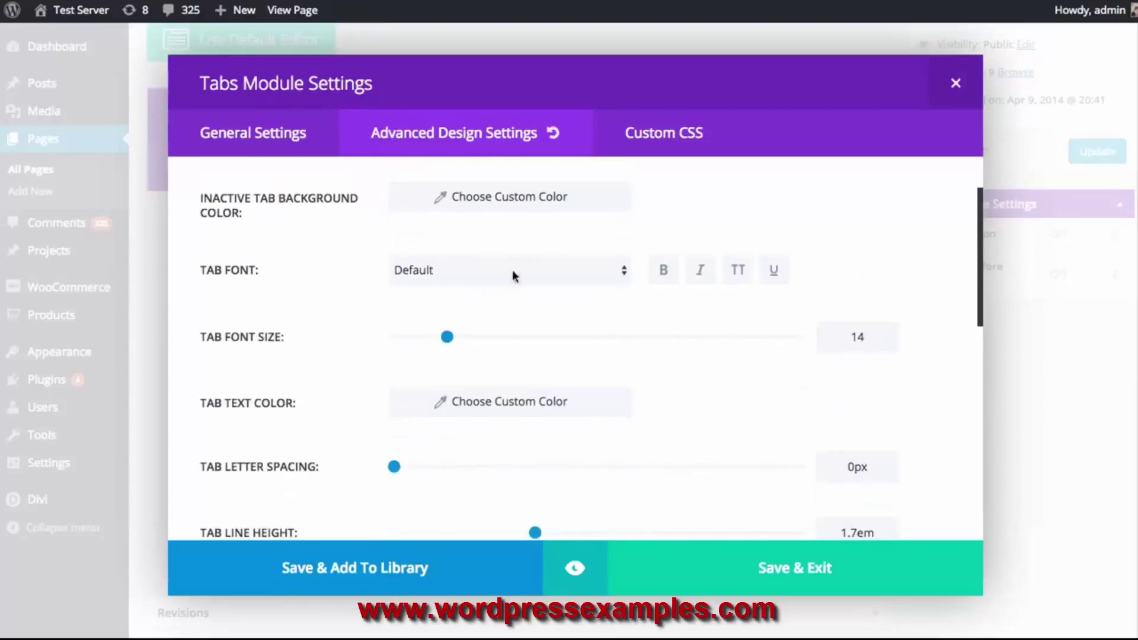
click(502, 280)
click(460, 330)
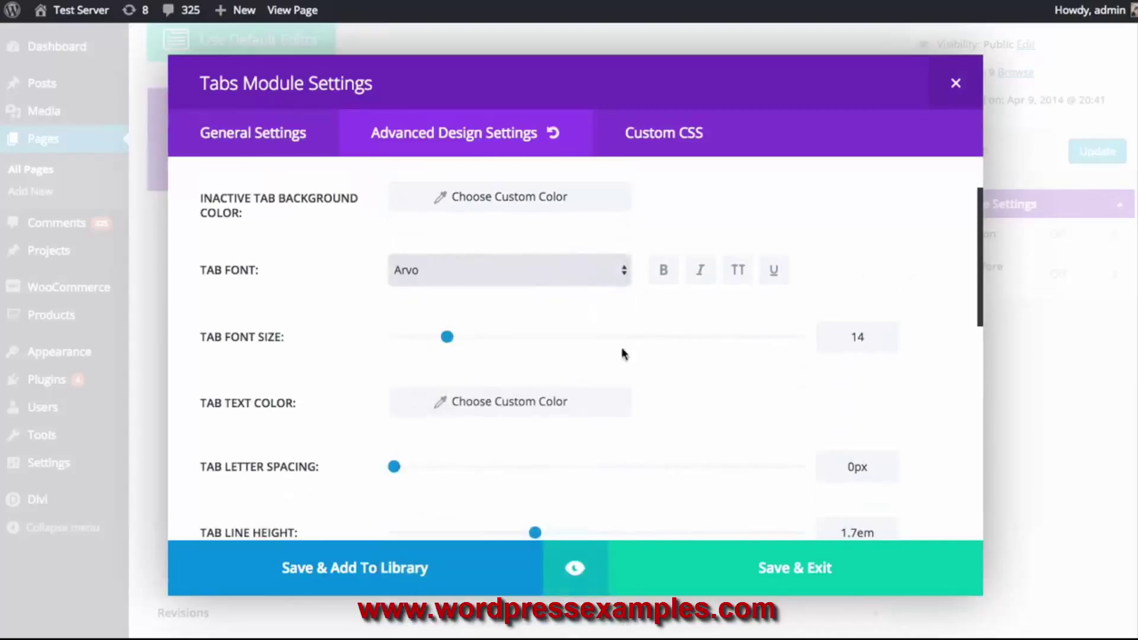
click(664, 276)
click(740, 271)
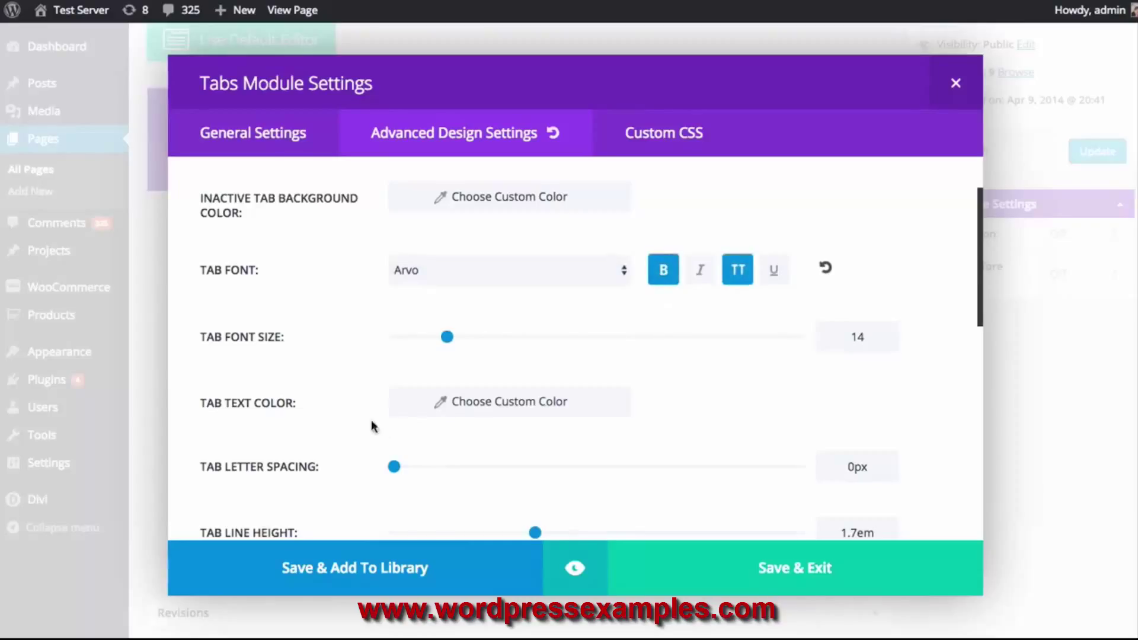
drag(450, 342, 455, 342)
Preview the restyled tabs, checking both Contact Info and About Us
click(565, 585)
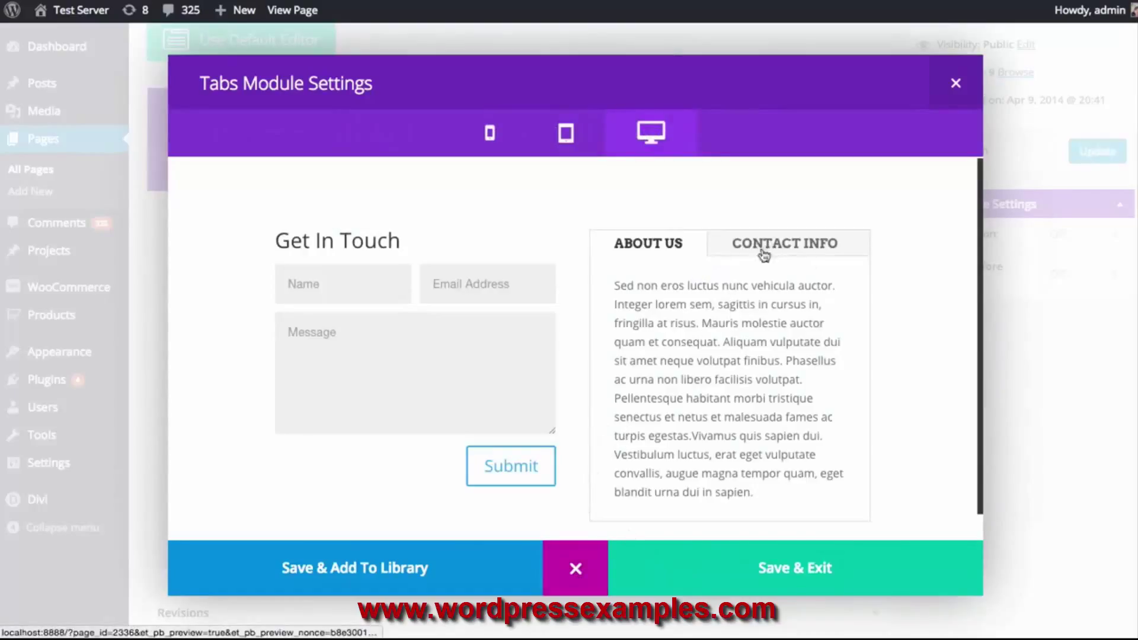
click(782, 253)
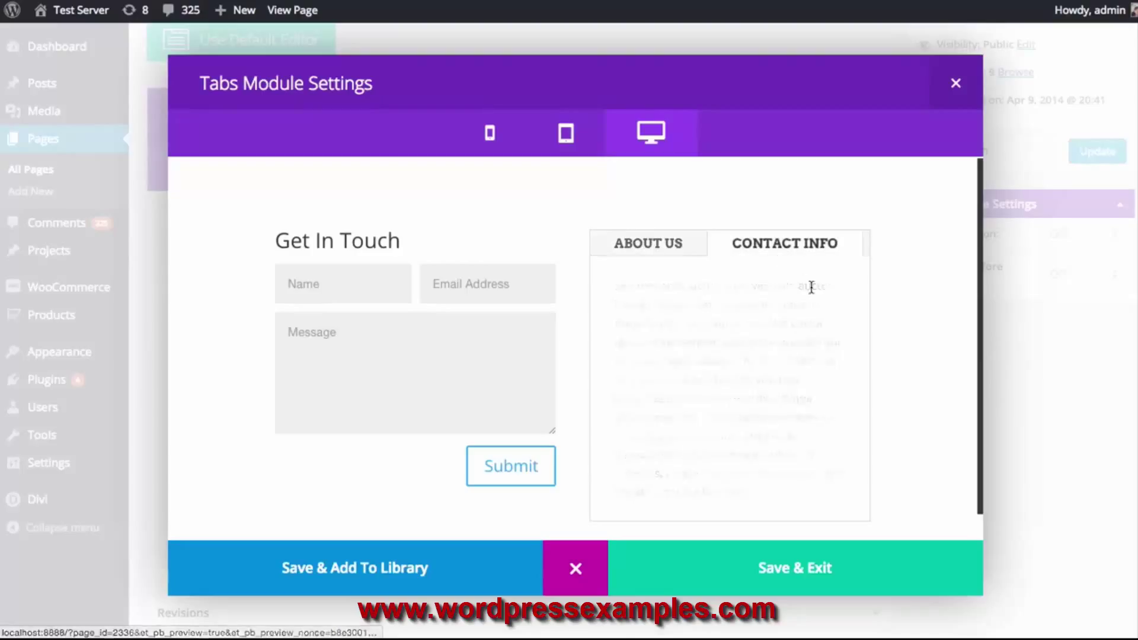
click(658, 247)
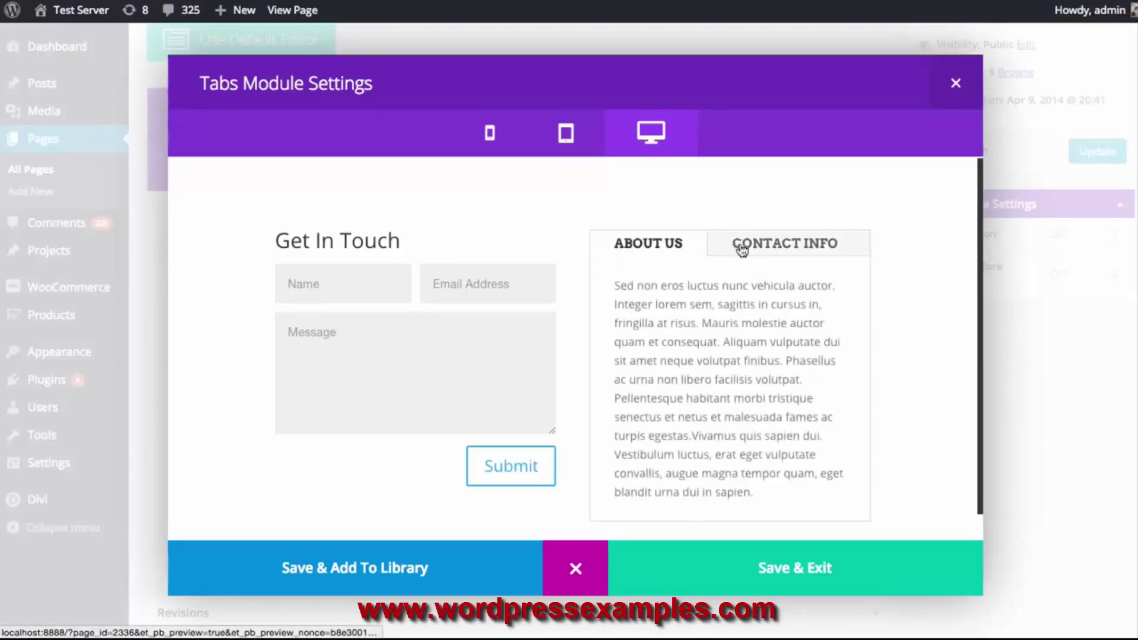
click(578, 570)
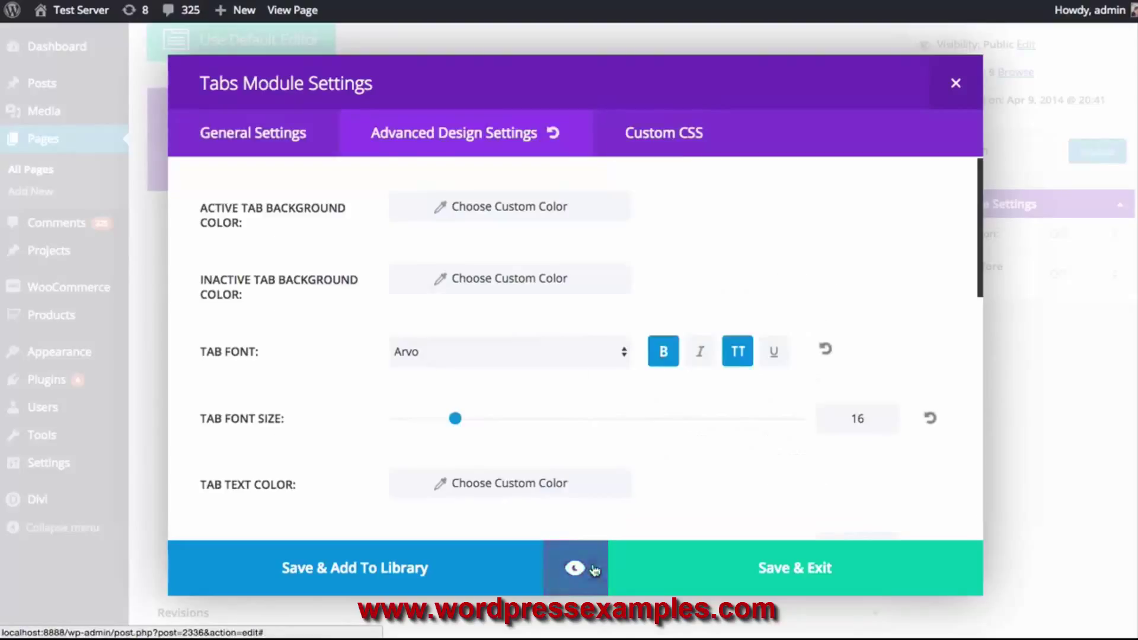
Give the tab labels a blue text colour and check it in the preview
click(554, 492)
scroll(521, 468, down, 1)
click(508, 458)
scroll(600, 501, down, 3)
click(530, 517)
click(487, 323)
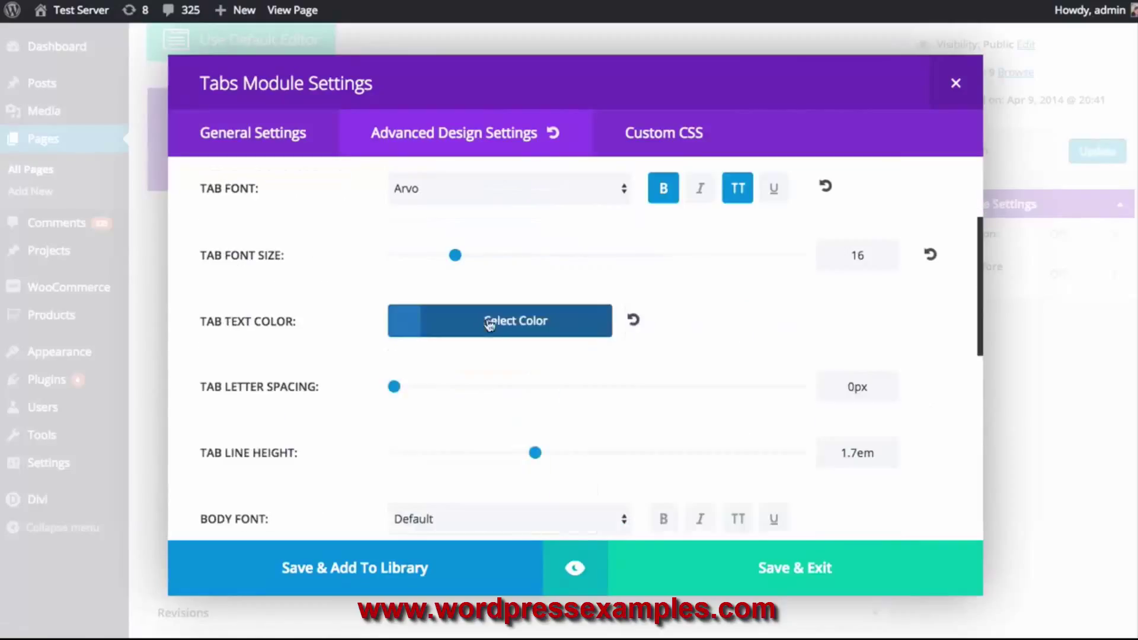
click(577, 570)
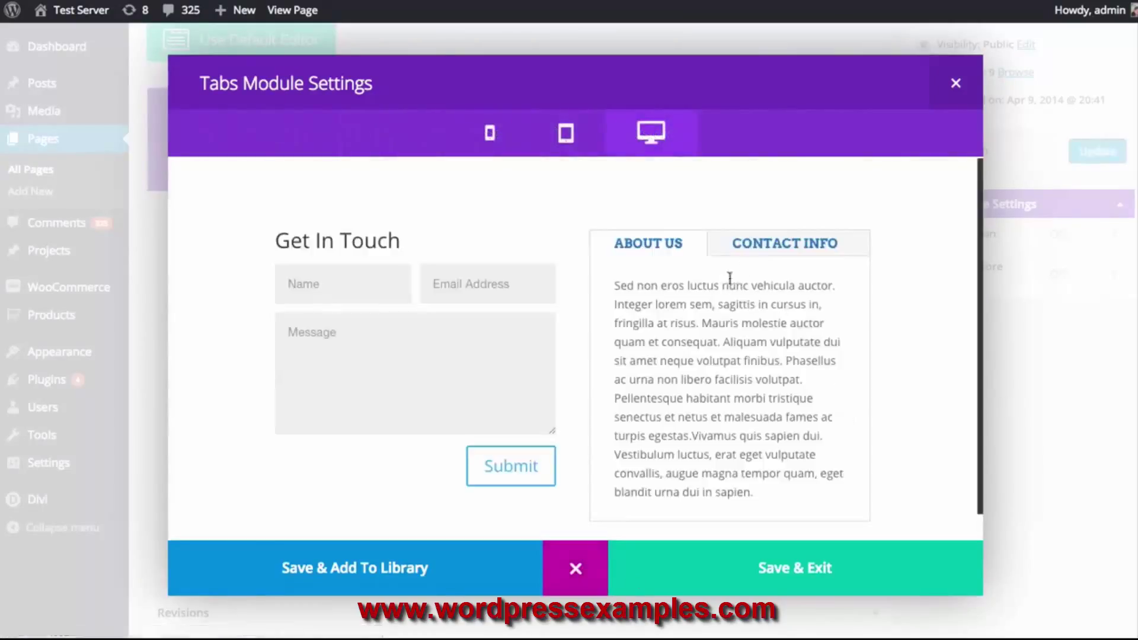
click(650, 248)
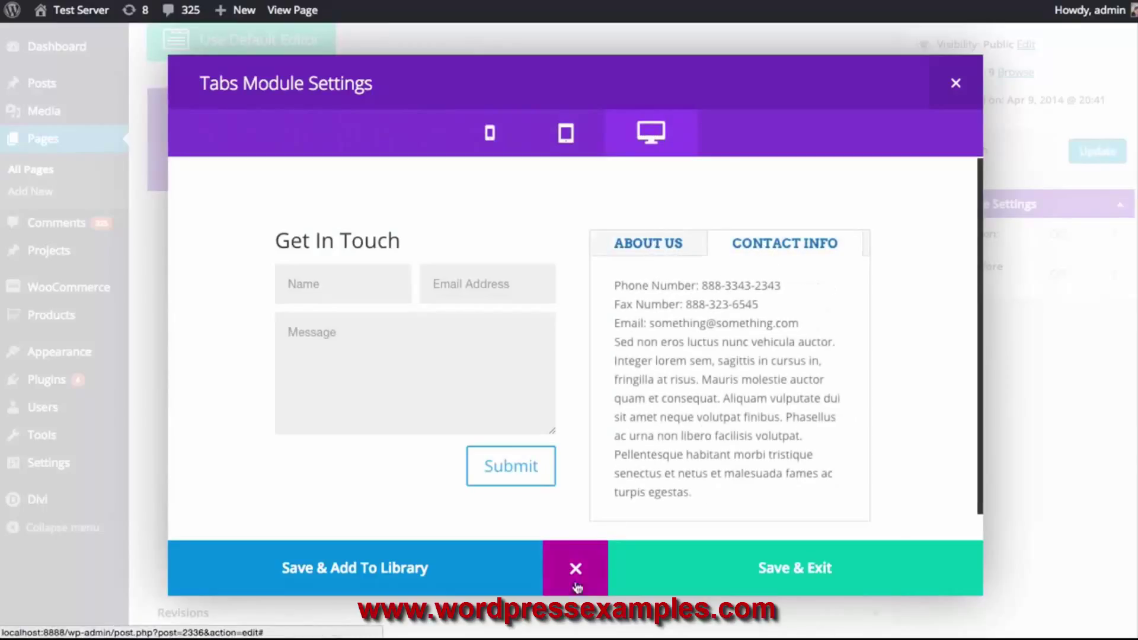
click(575, 587)
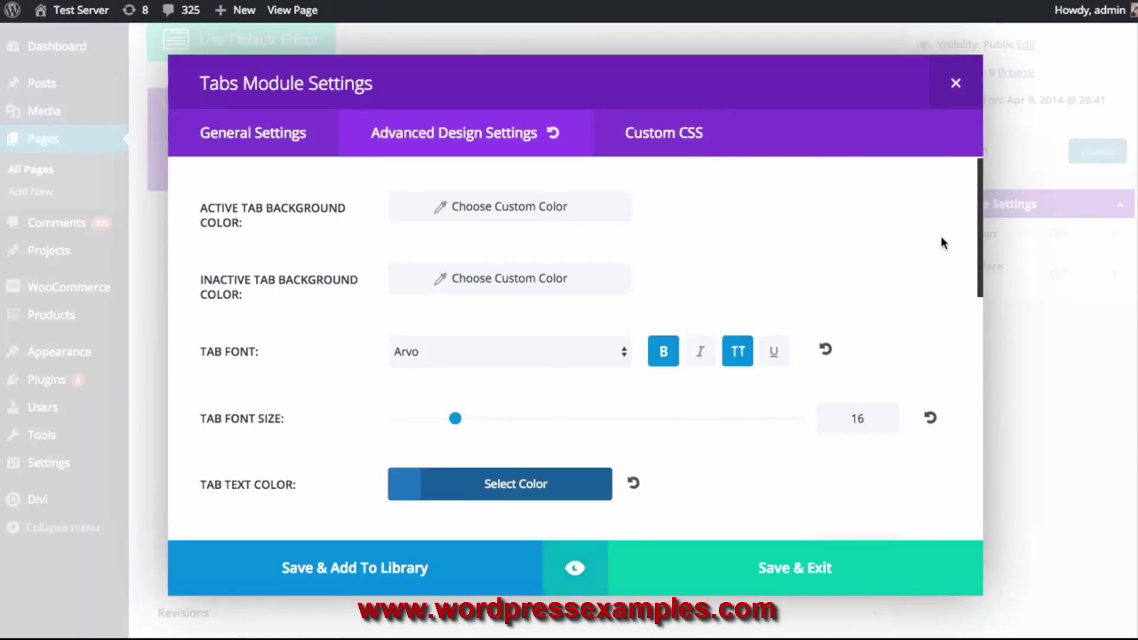
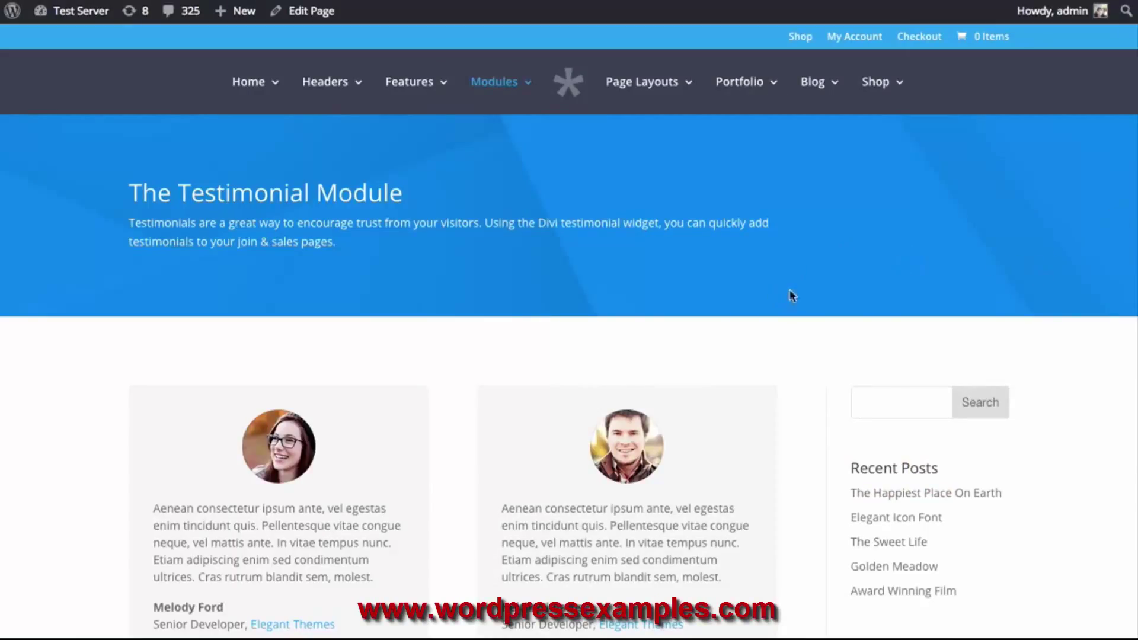
Highlight the first testimonial's paragraph on the demo page, then clear the selection
scroll(788, 290, down, 3)
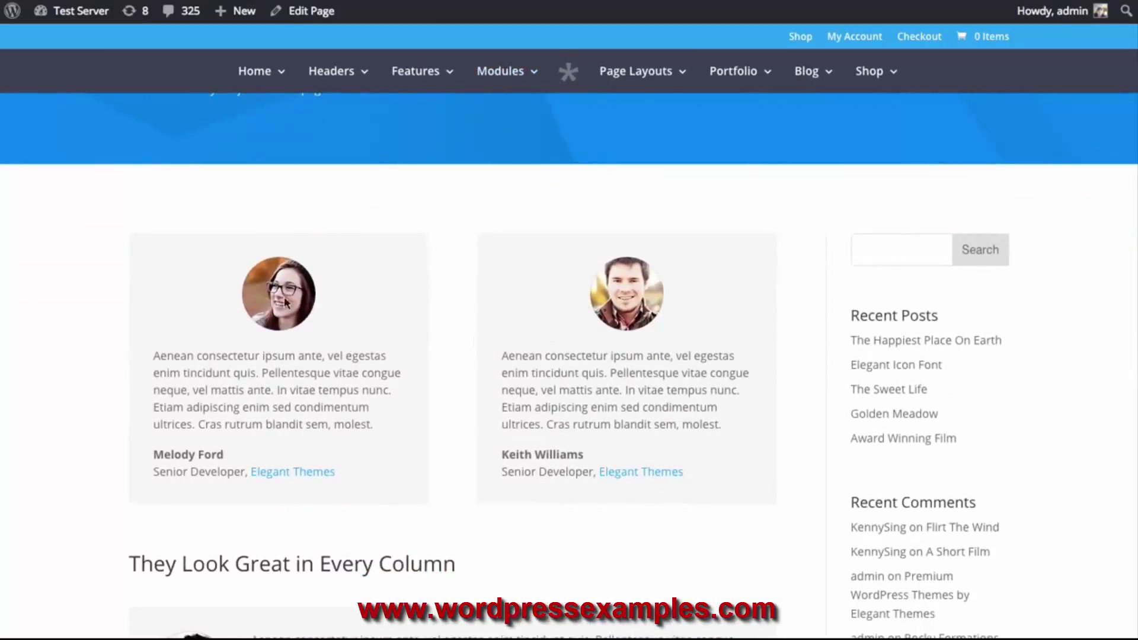
drag(155, 355, 372, 425)
click(272, 460)
Scroll through the Testimonial Module demo page to view its testimonial styles
scroll(454, 255, down, 10)
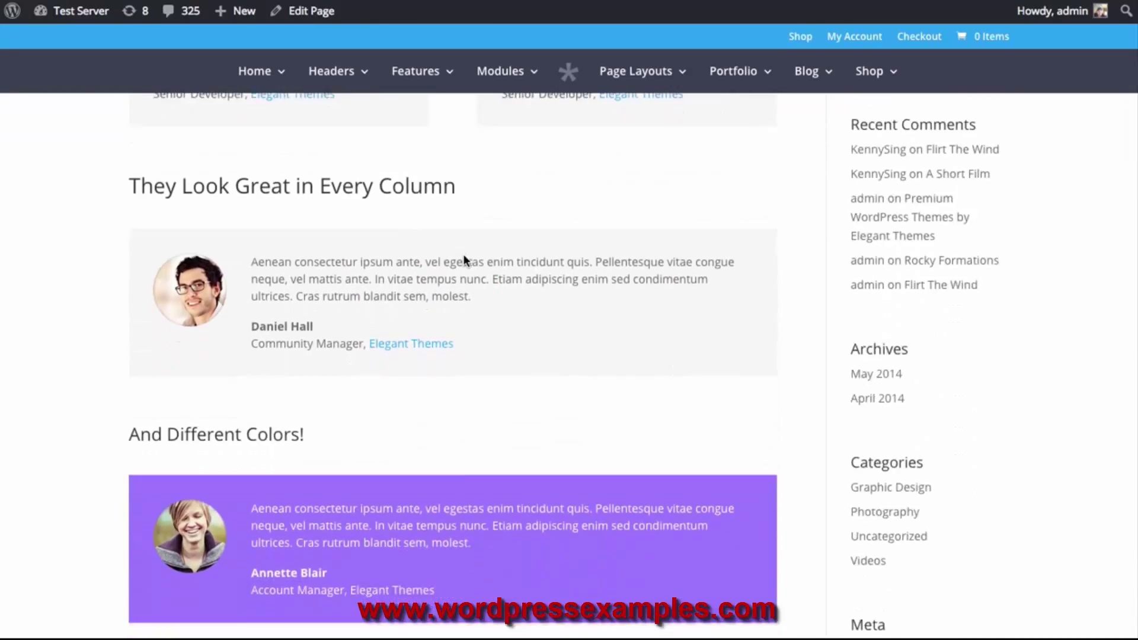
scroll(465, 261, down, 6)
scroll(465, 261, up, 3)
scroll(505, 286, up, 2)
scroll(424, 290, down, 9)
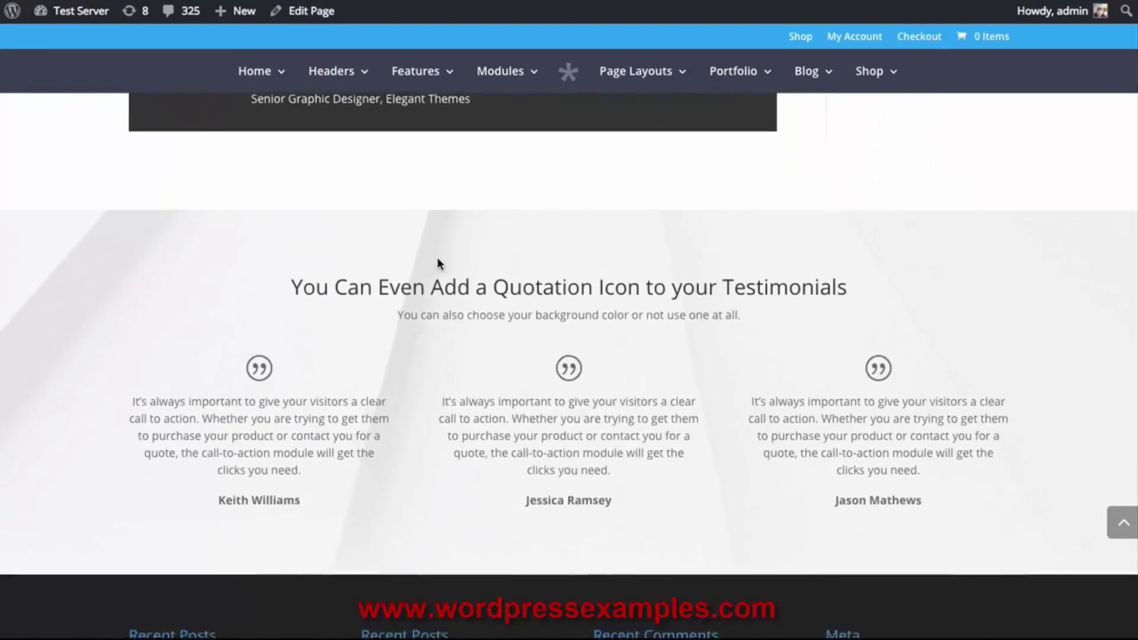
scroll(439, 267, up, 8)
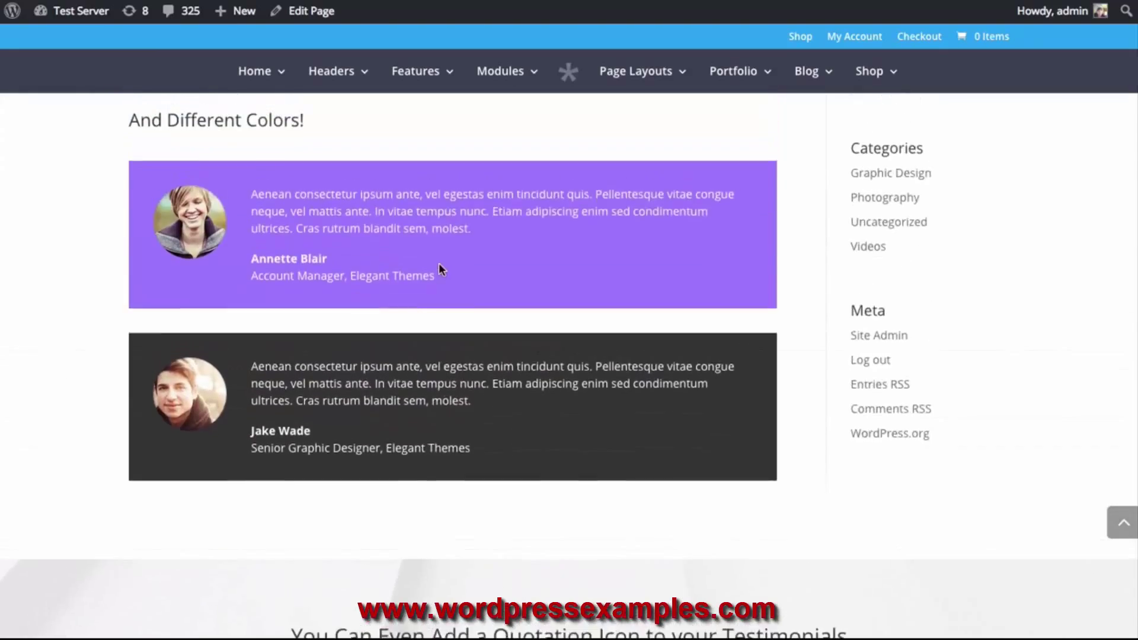
scroll(438, 264, down, 6)
scroll(358, 282, up, 2)
scroll(358, 285, down, 2)
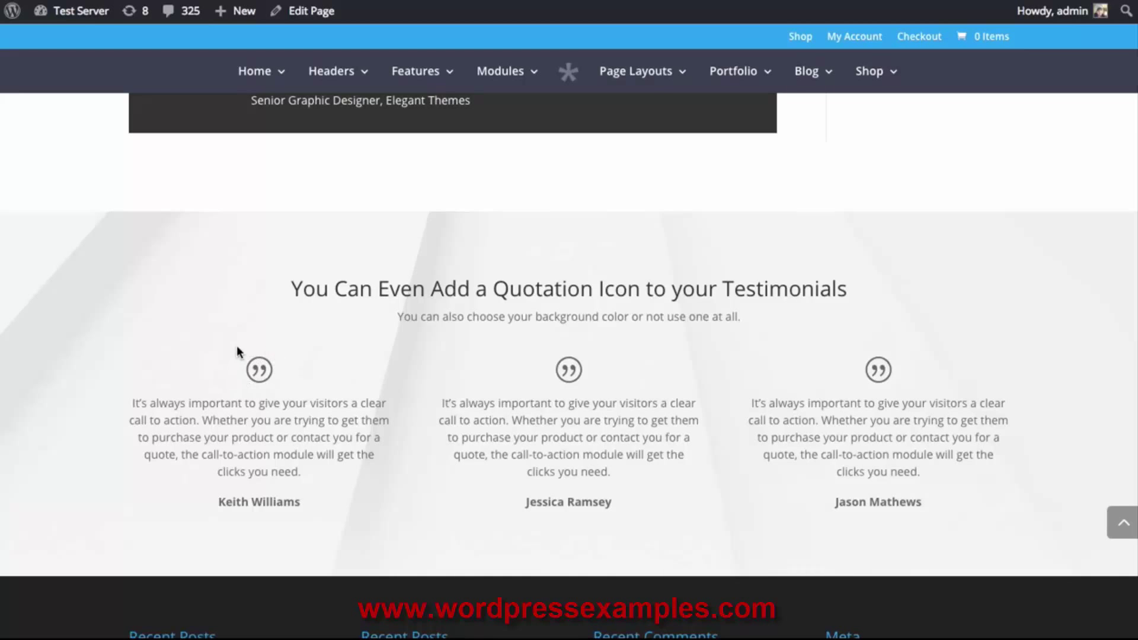
scroll(355, 362, down, 3)
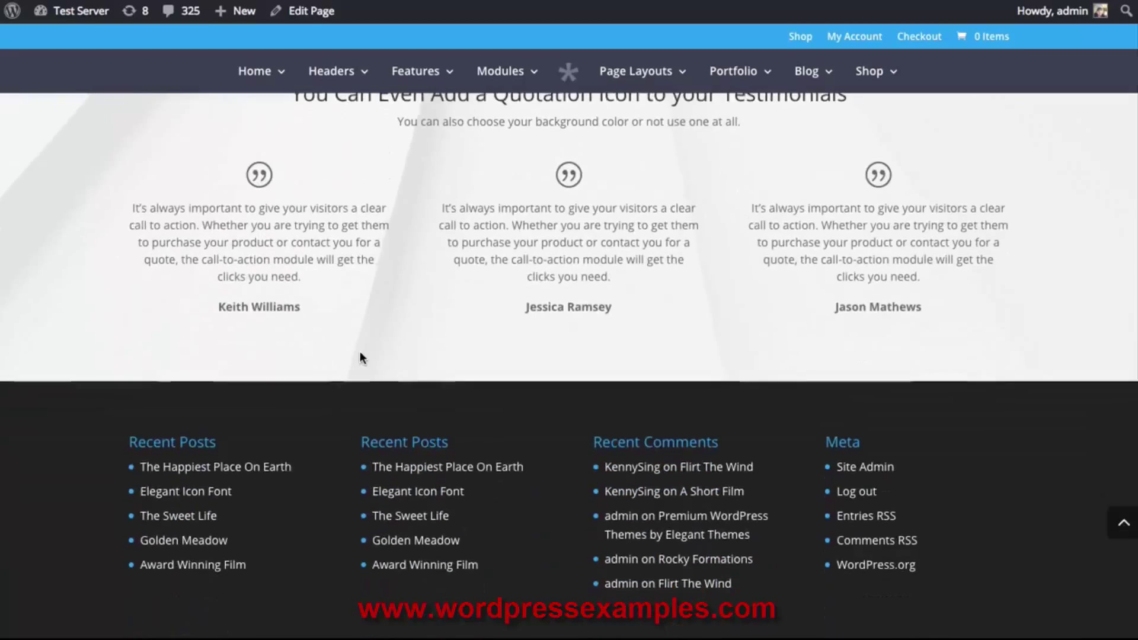
scroll(356, 359, up, 15)
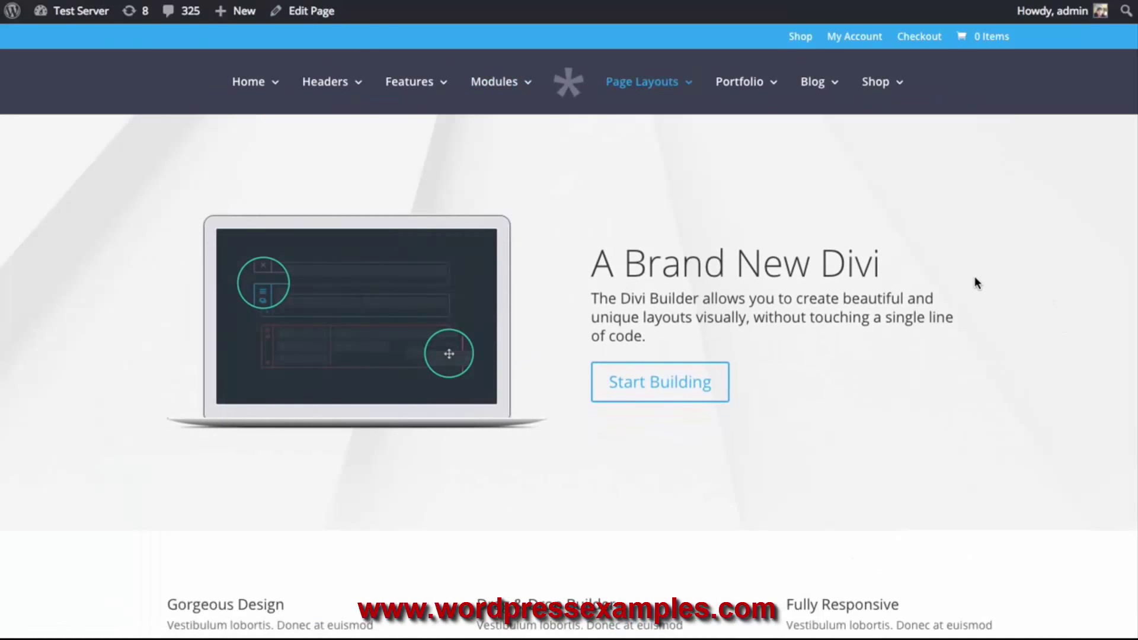
scroll(977, 276, down, 8)
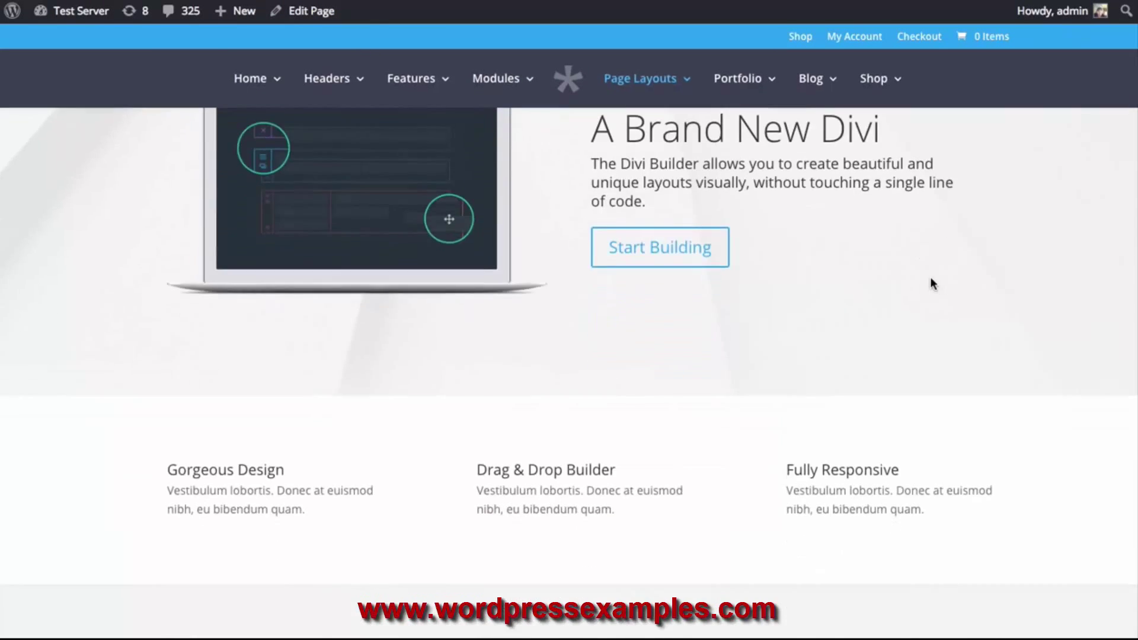
scroll(723, 255, down, 10)
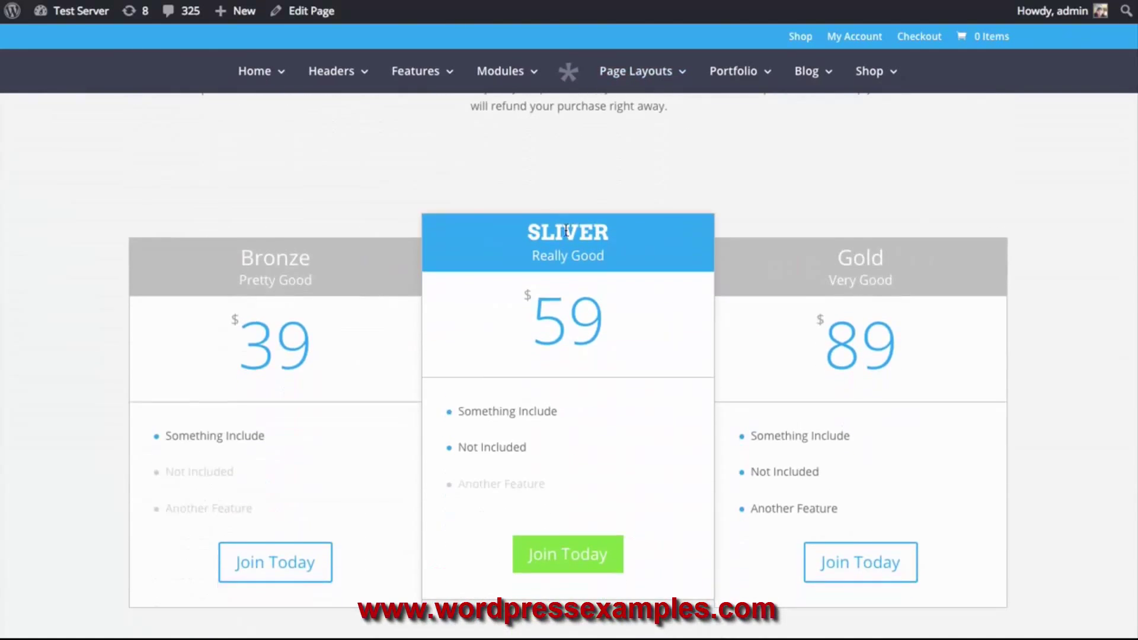
scroll(622, 241, down, 10)
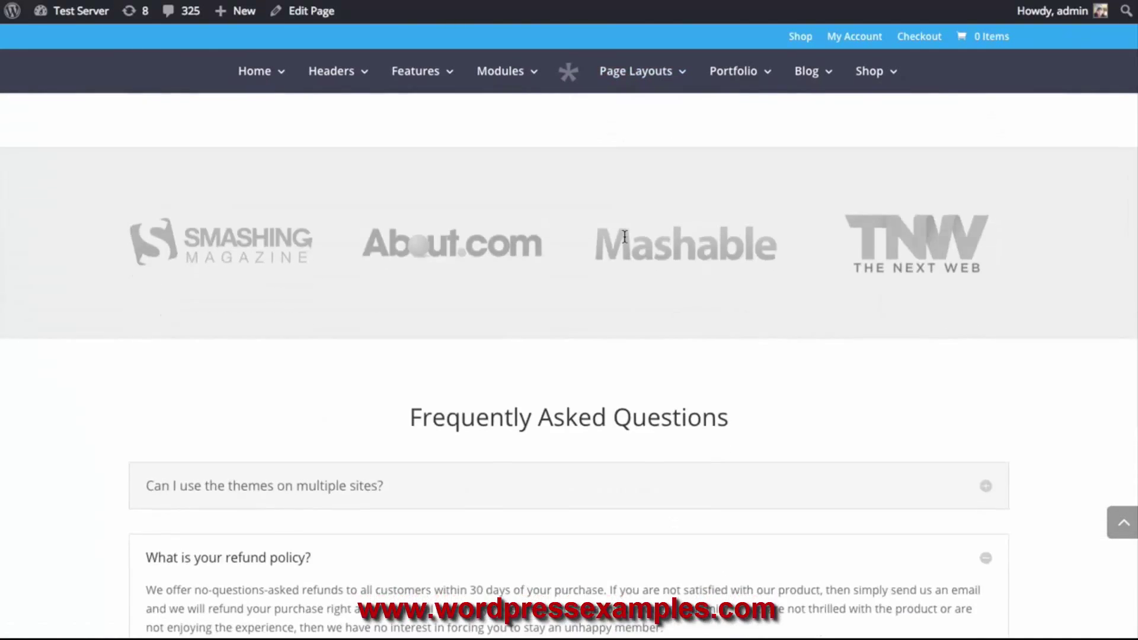
scroll(919, 264, up, 10)
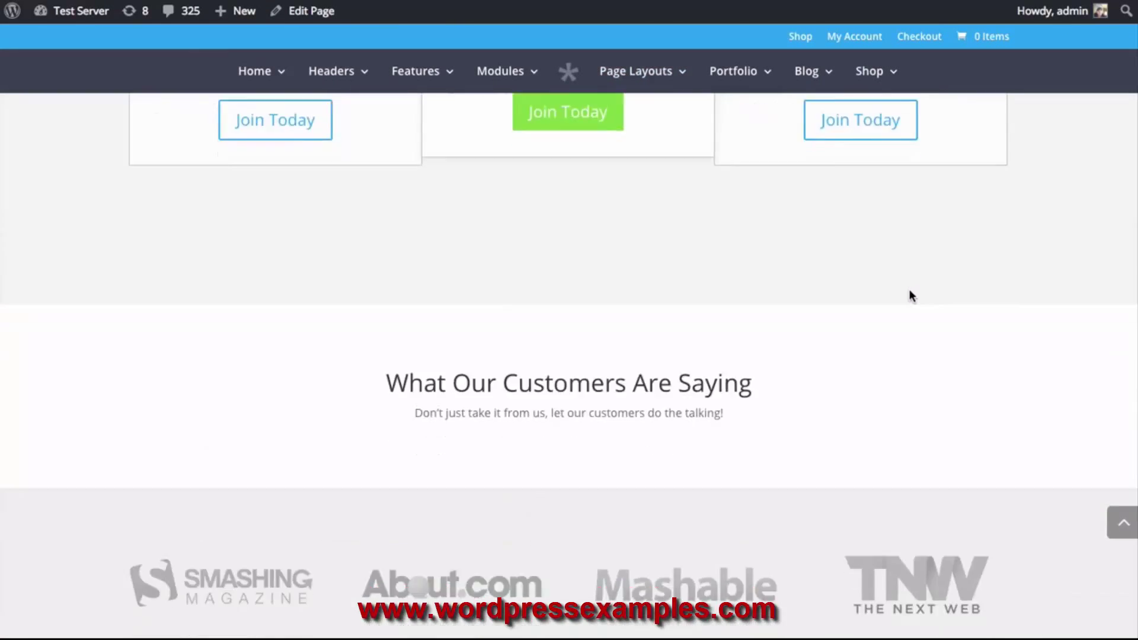
scroll(910, 295, down, 5)
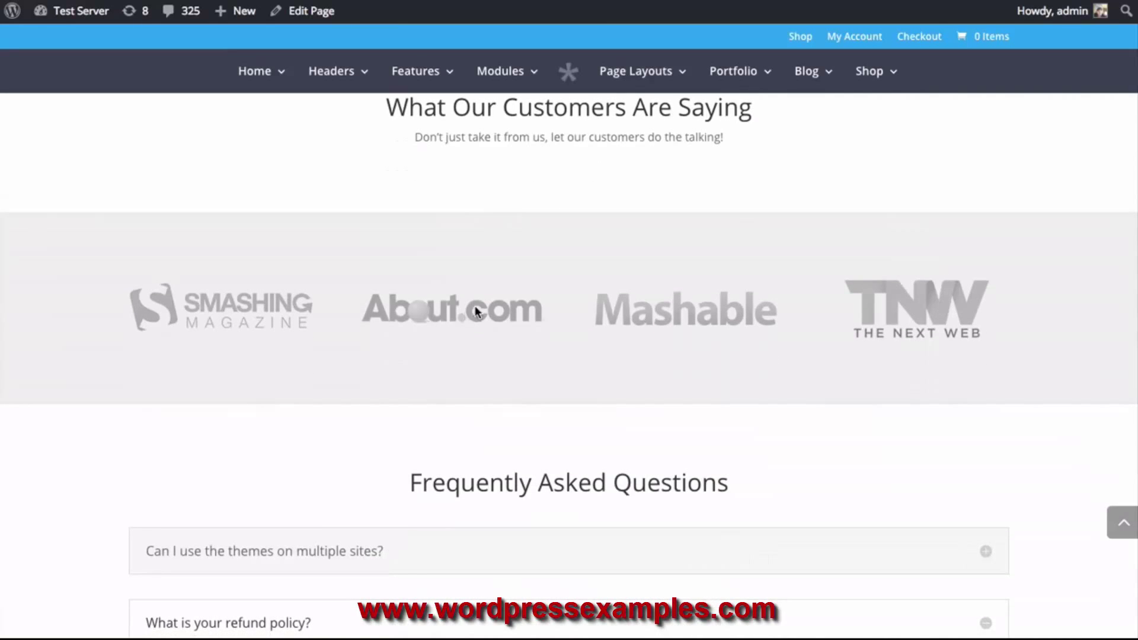
scroll(650, 348, up, 2)
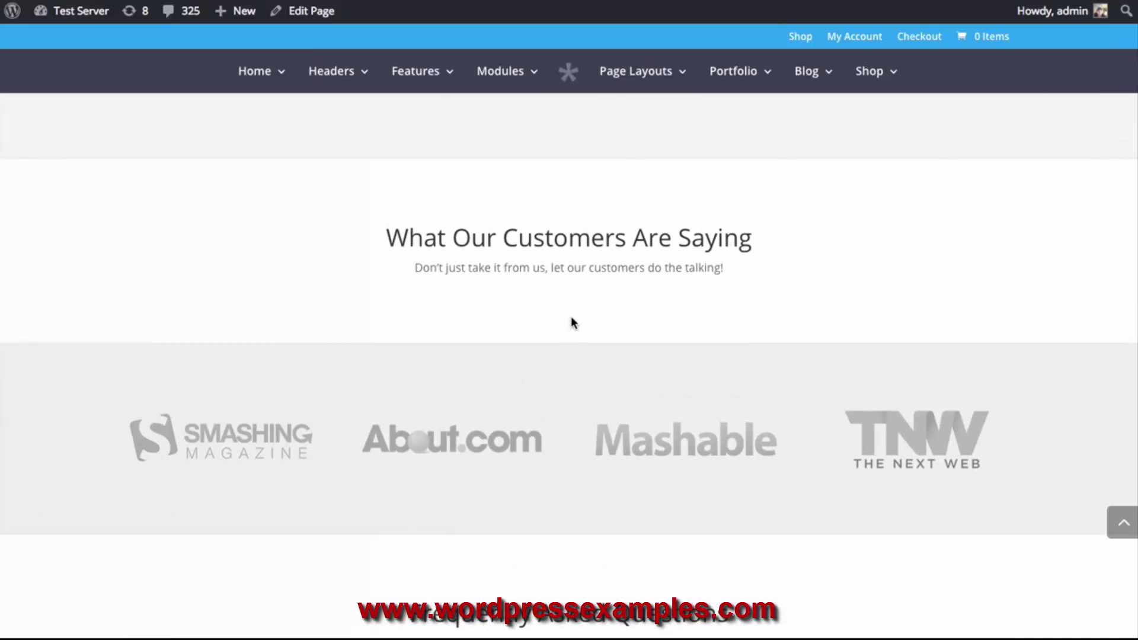
scroll(704, 385, up, 7)
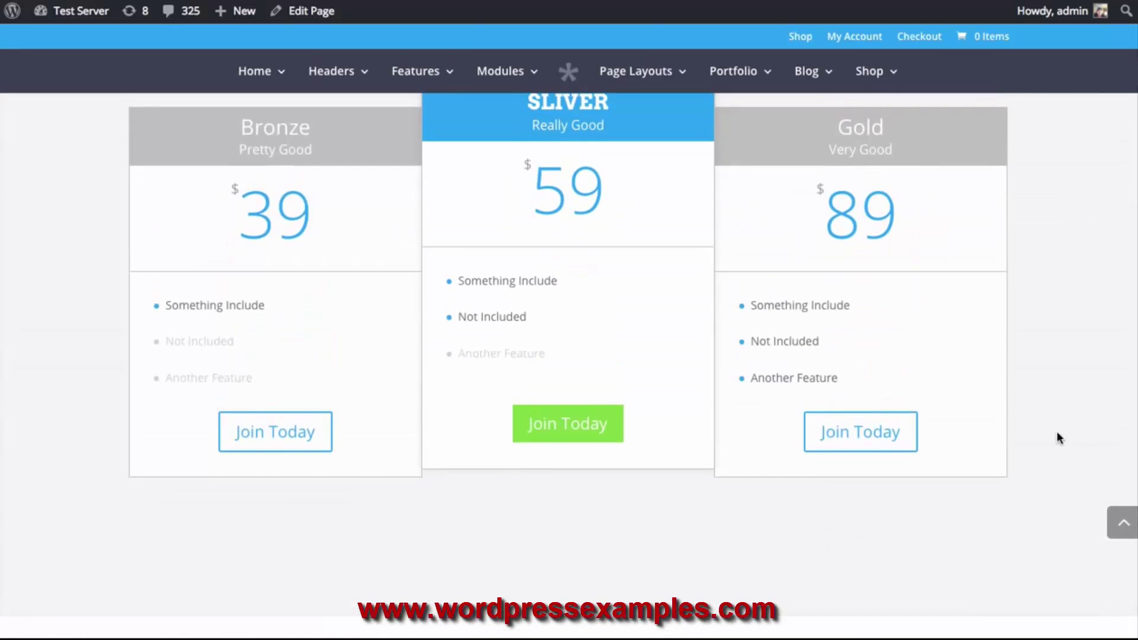
scroll(1047, 325, up, 5)
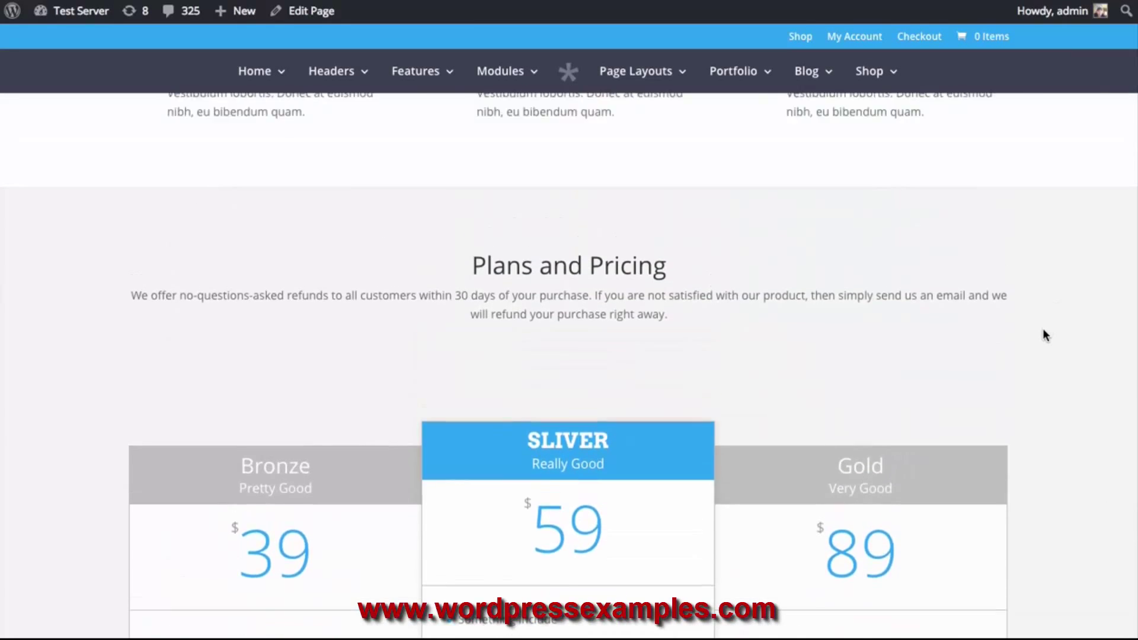
scroll(1043, 329, down, 6)
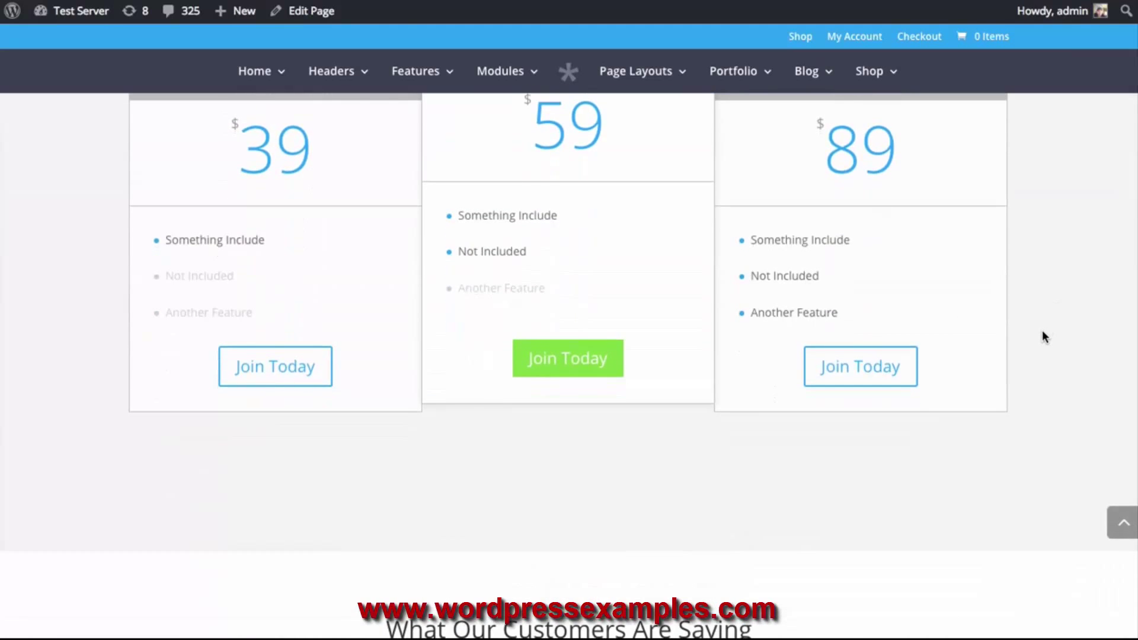
scroll(1036, 334, down, 4)
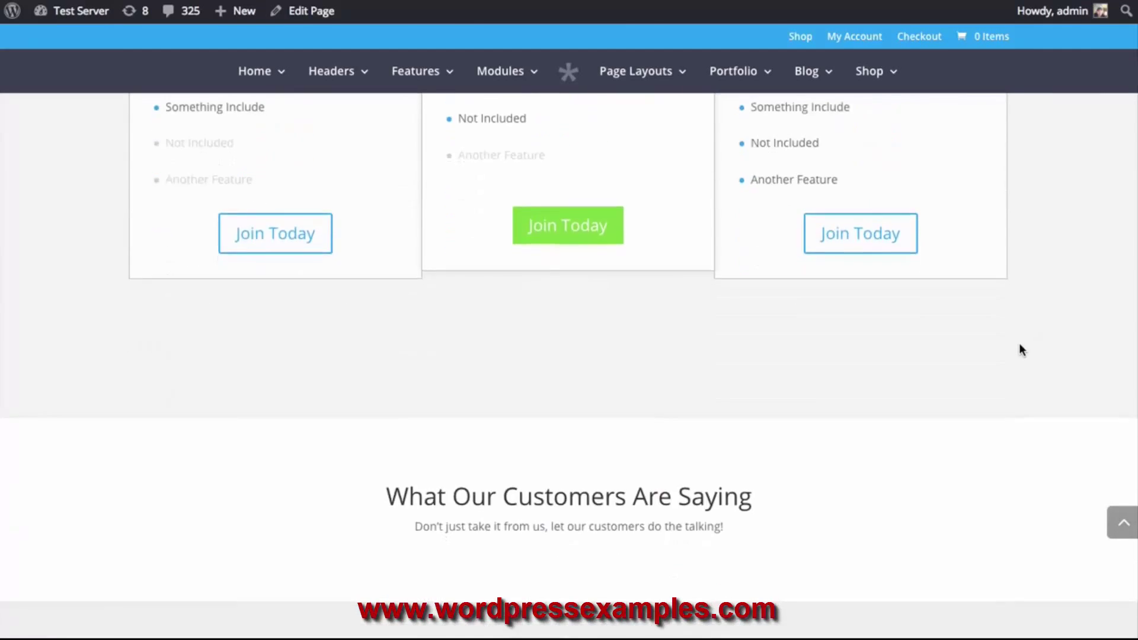
Open the Sales Page in the builder and add a 1/3-1/3-1/3 row below the Text section
click(304, 17)
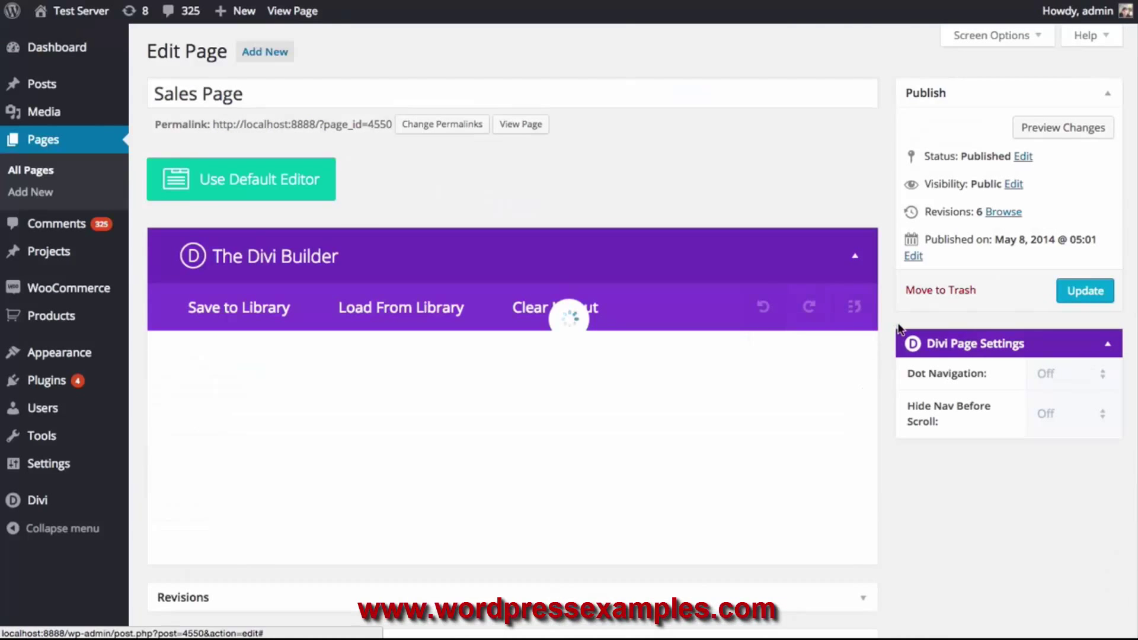
scroll(902, 329, down, 10)
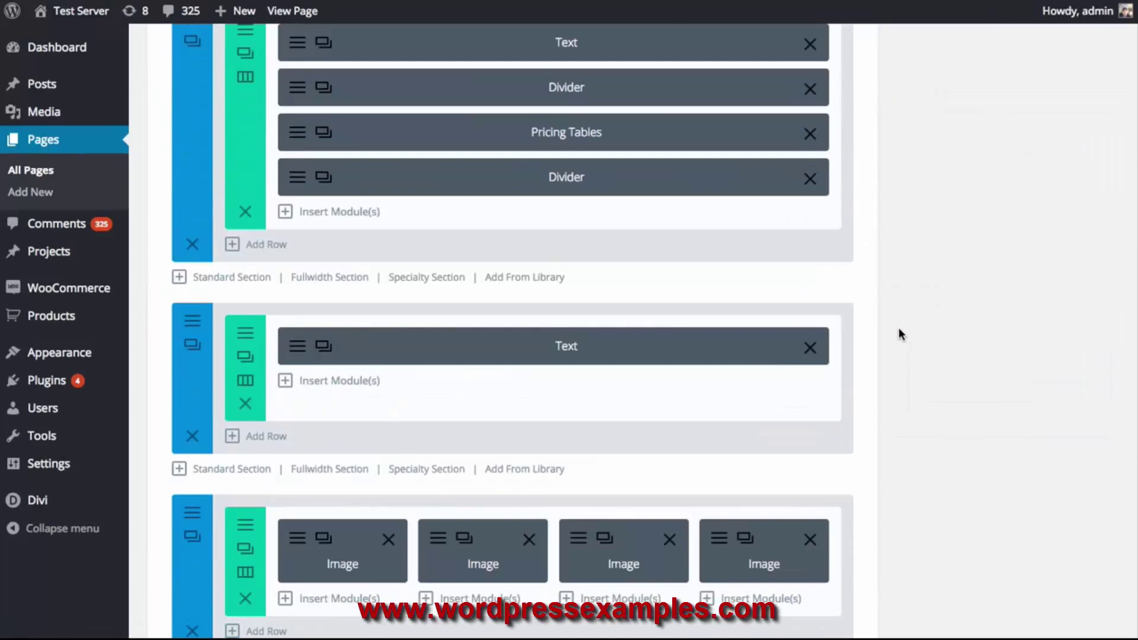
click(272, 439)
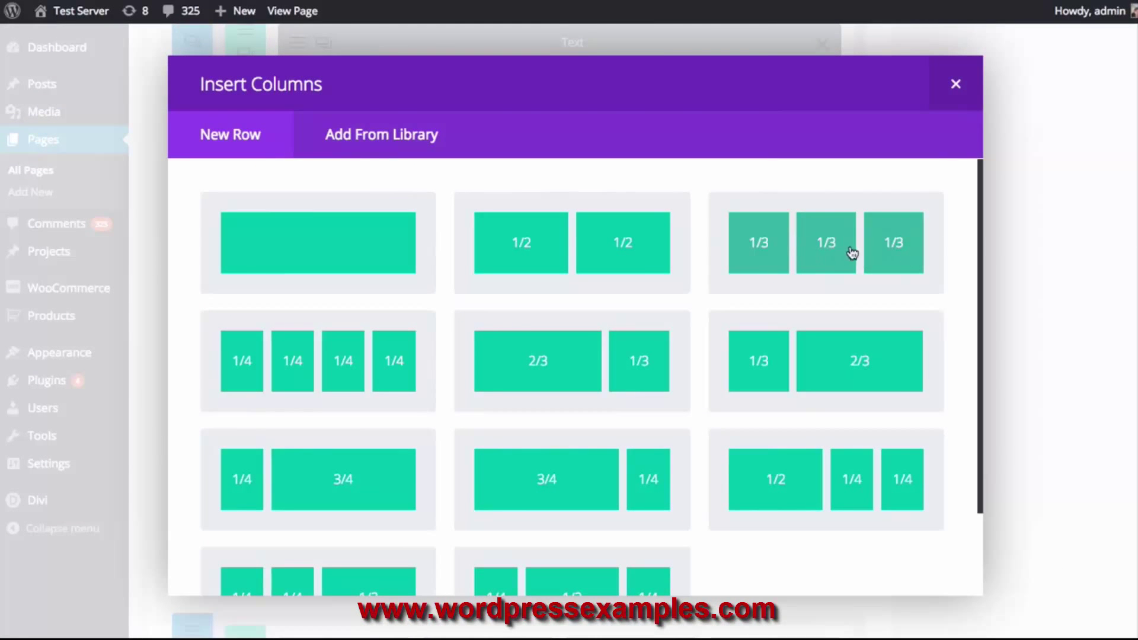
click(821, 253)
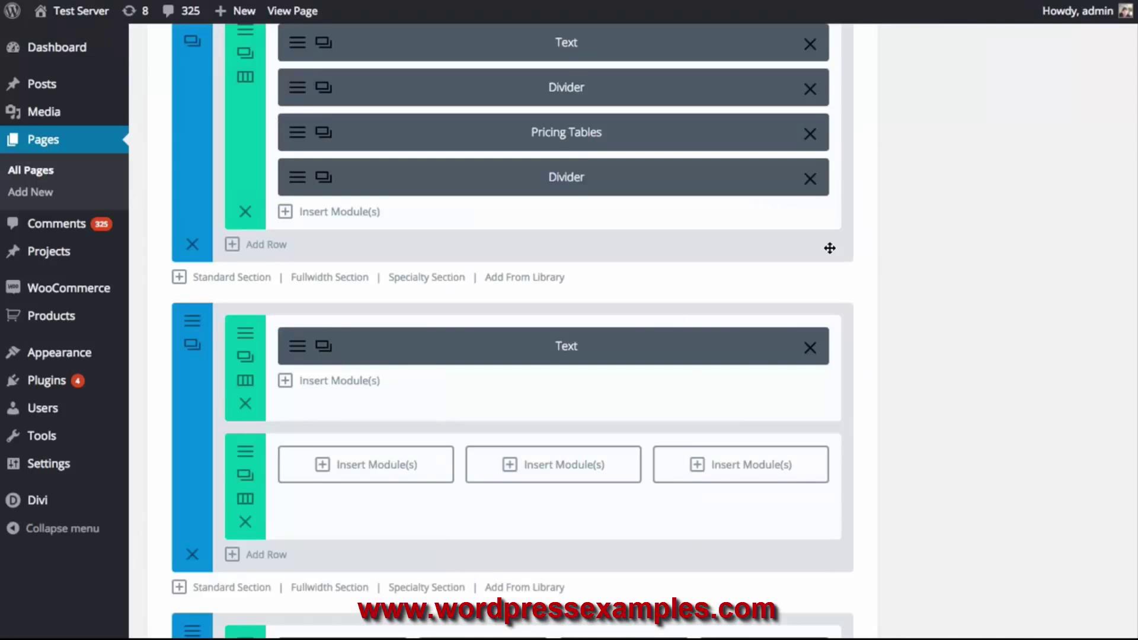
scroll(831, 254, down, 1)
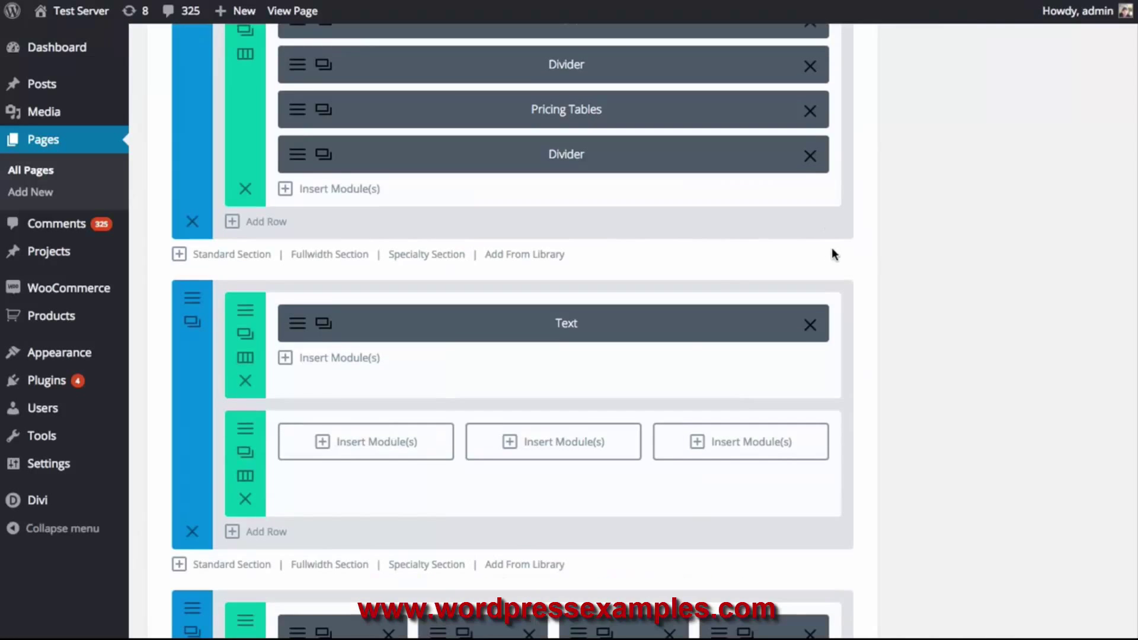
click(381, 442)
scroll(572, 421, down, 5)
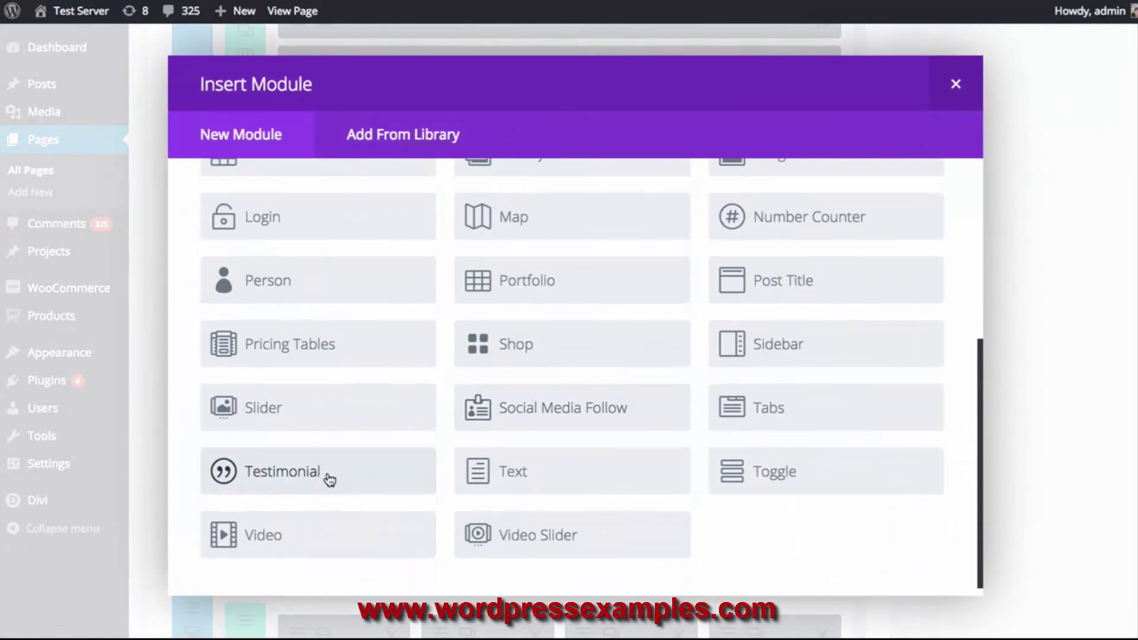
Insert a Testimonial module, browse its Advanced Design and Custom CSS tabs, then return to General Settings
click(325, 476)
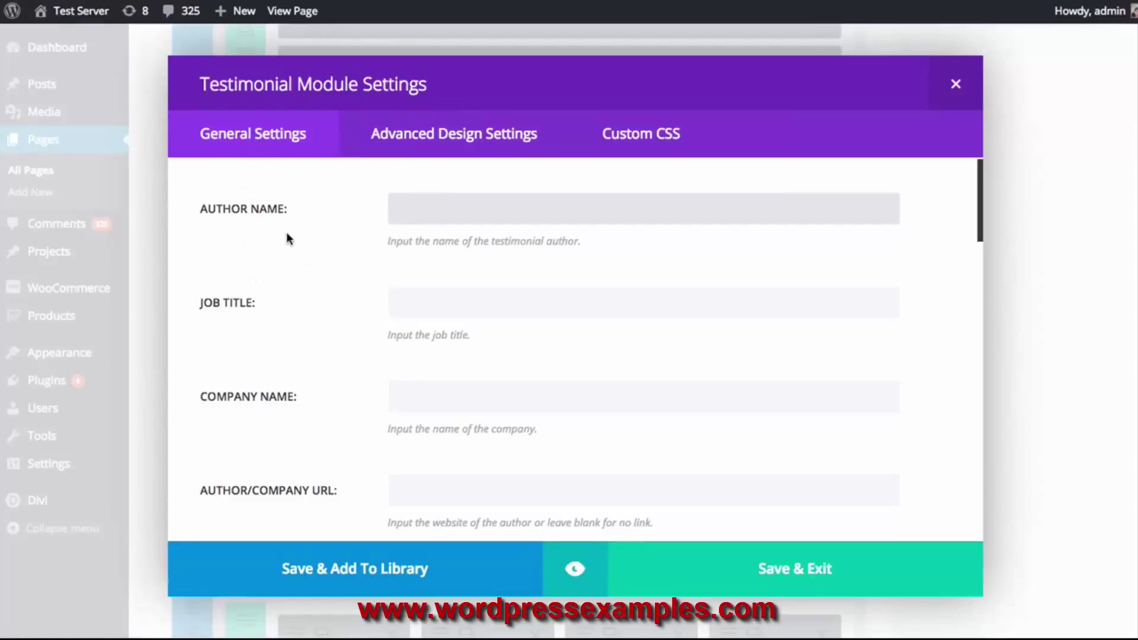
click(459, 135)
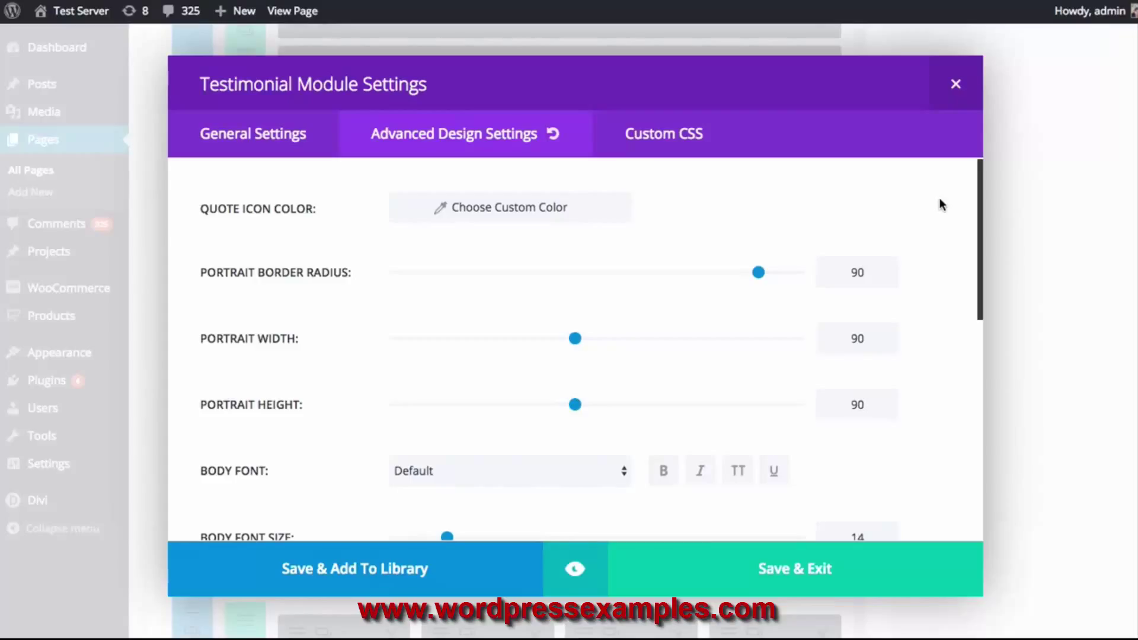
scroll(938, 219, down, 9)
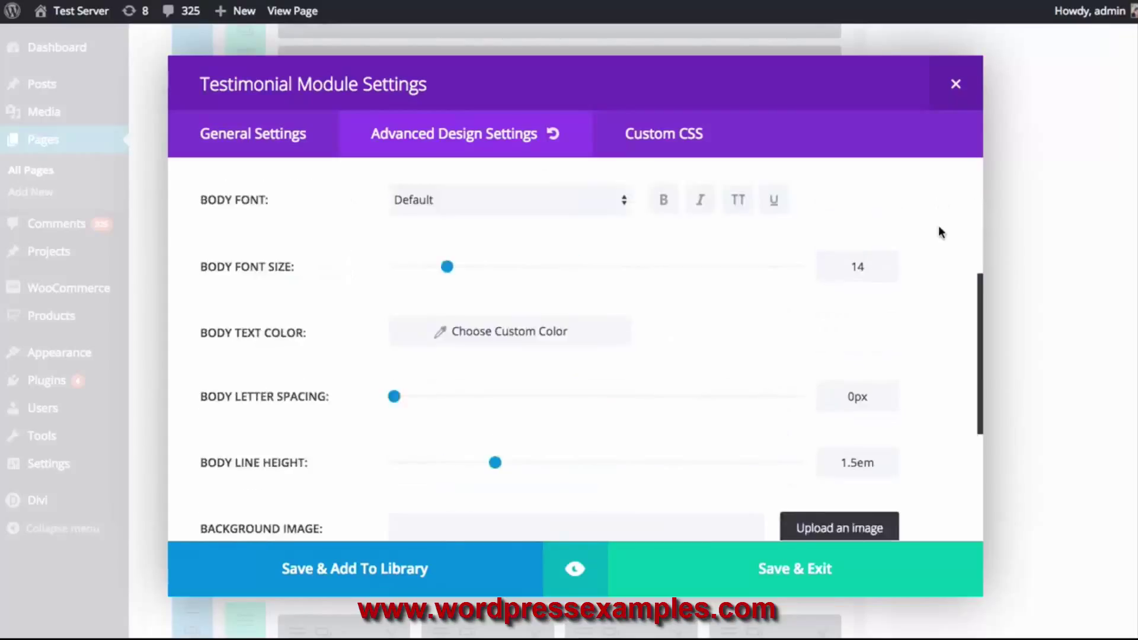
scroll(930, 252, up, 9)
scroll(923, 255, down, 5)
scroll(922, 249, up, 5)
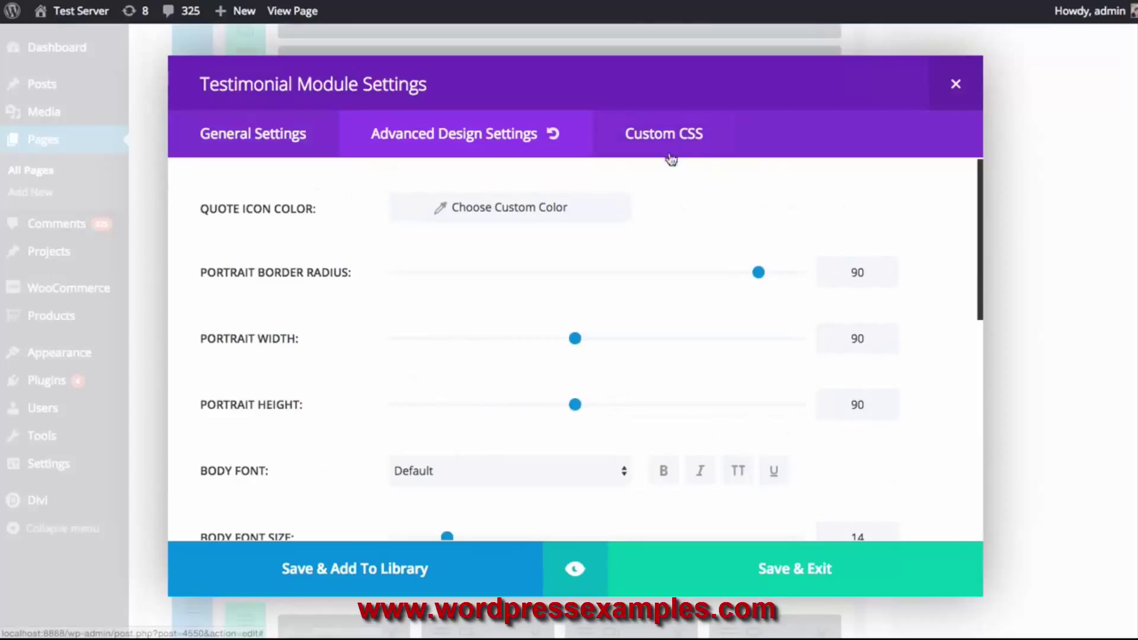
click(684, 141)
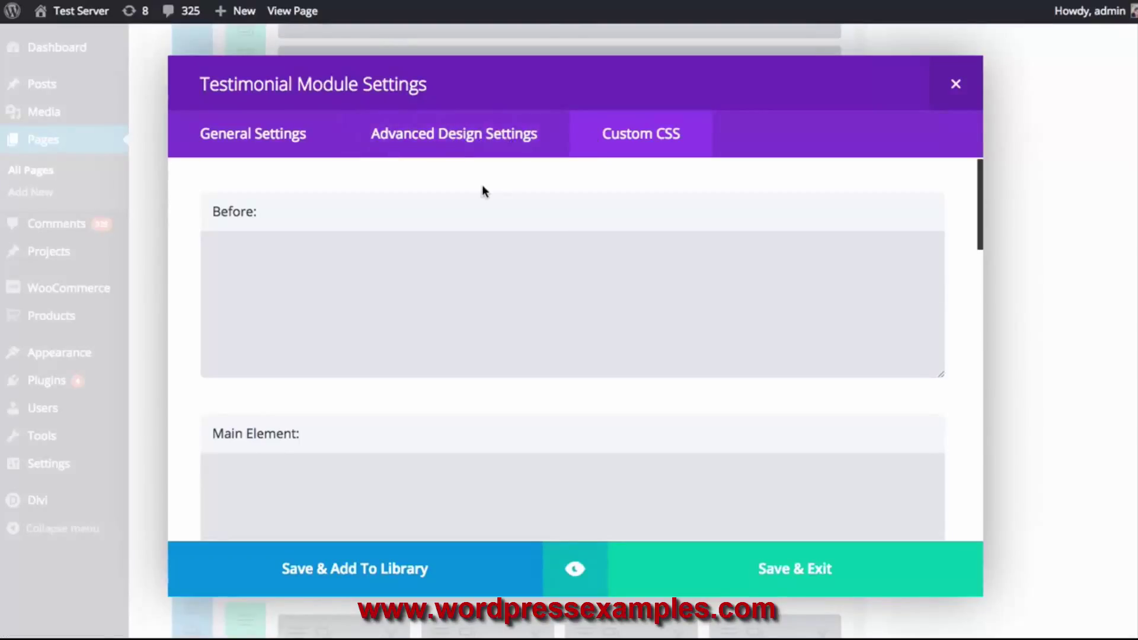
click(274, 141)
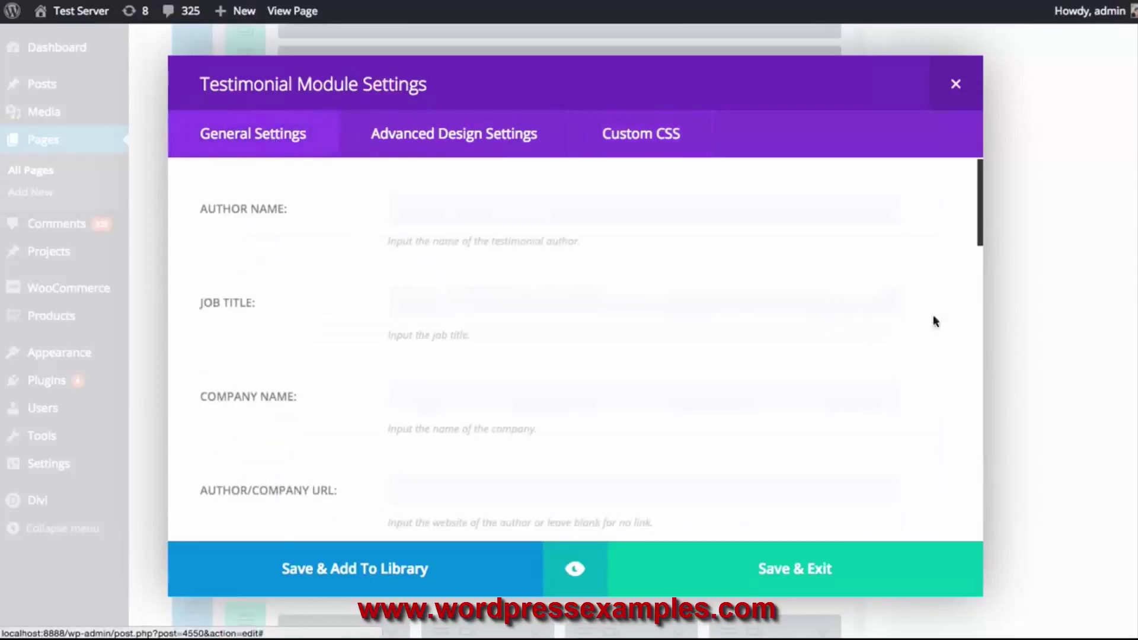
scroll(942, 254, down, 5)
scroll(944, 256, up, 5)
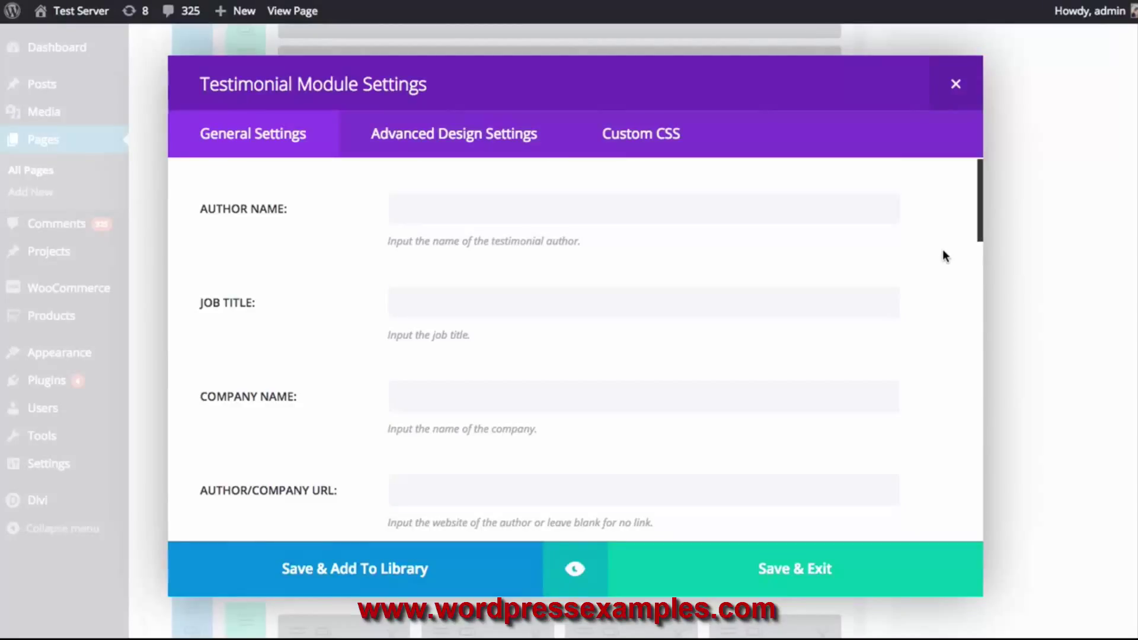
Enter the testimonial author's name and the job title CEO
click(613, 202)
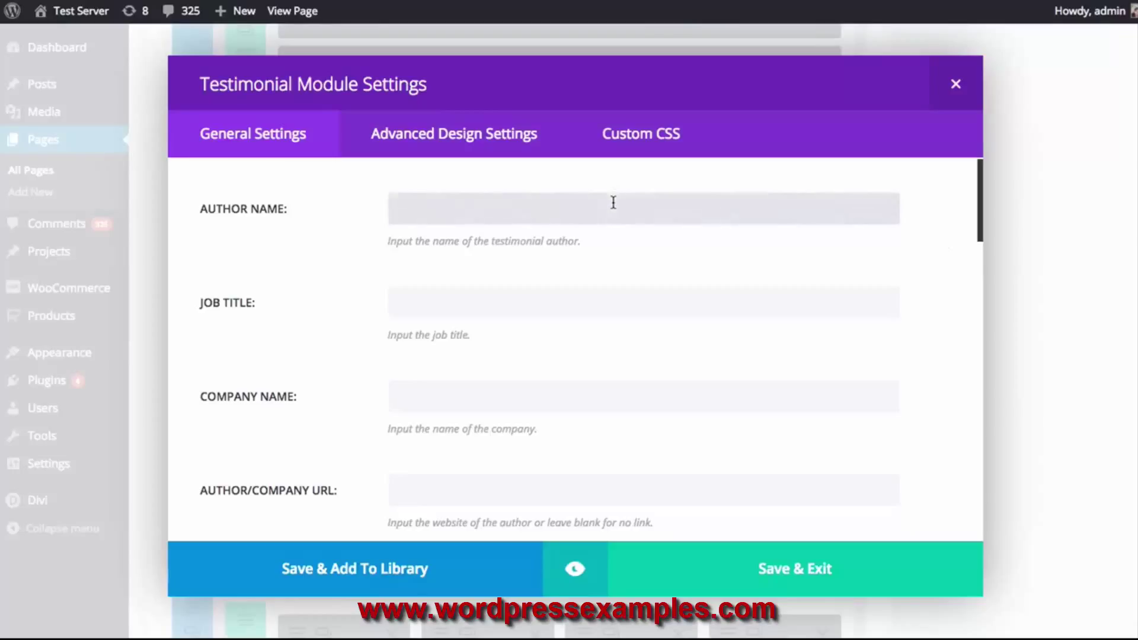
text(Nick Roach)
key(Tab)
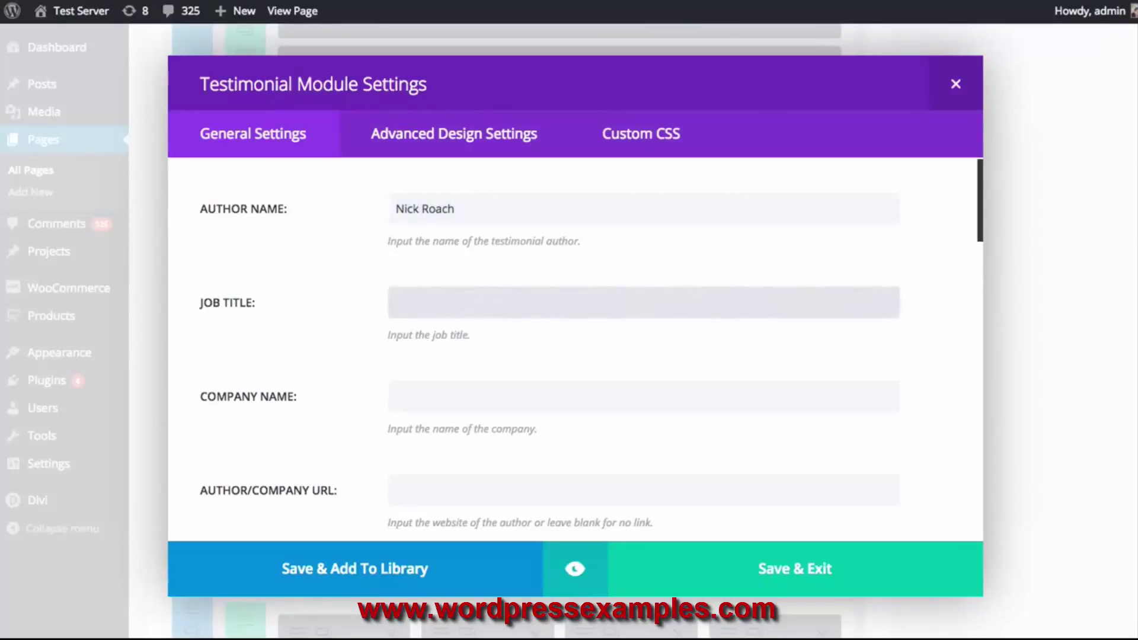
text(CEO)
click(911, 244)
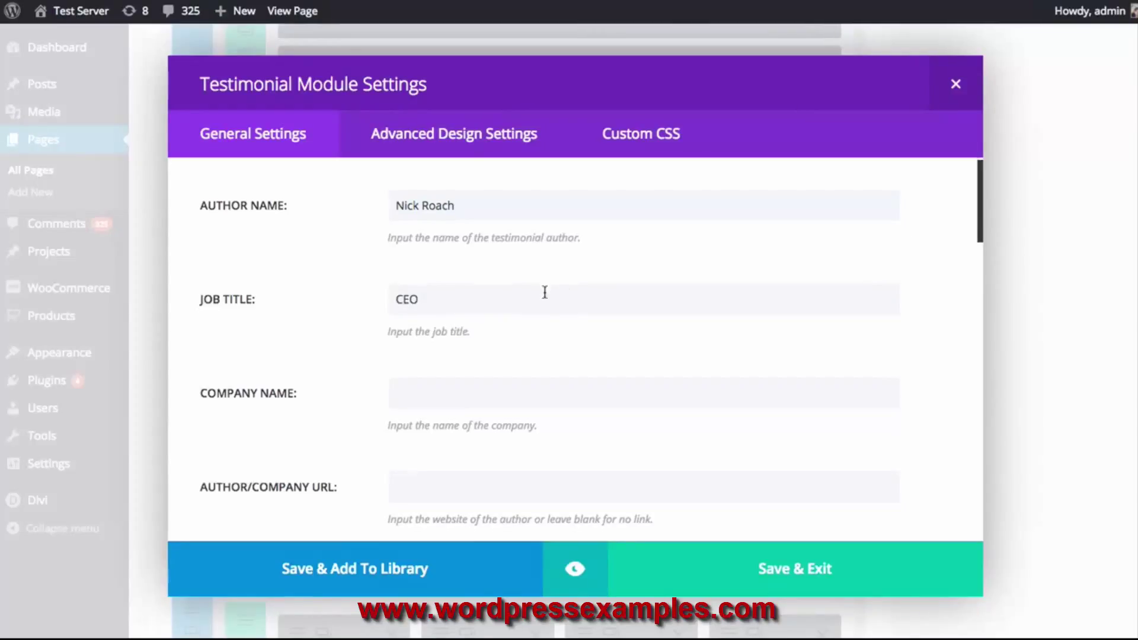
scroll(498, 332, down, 1)
click(449, 377)
text(Elegant Themes)
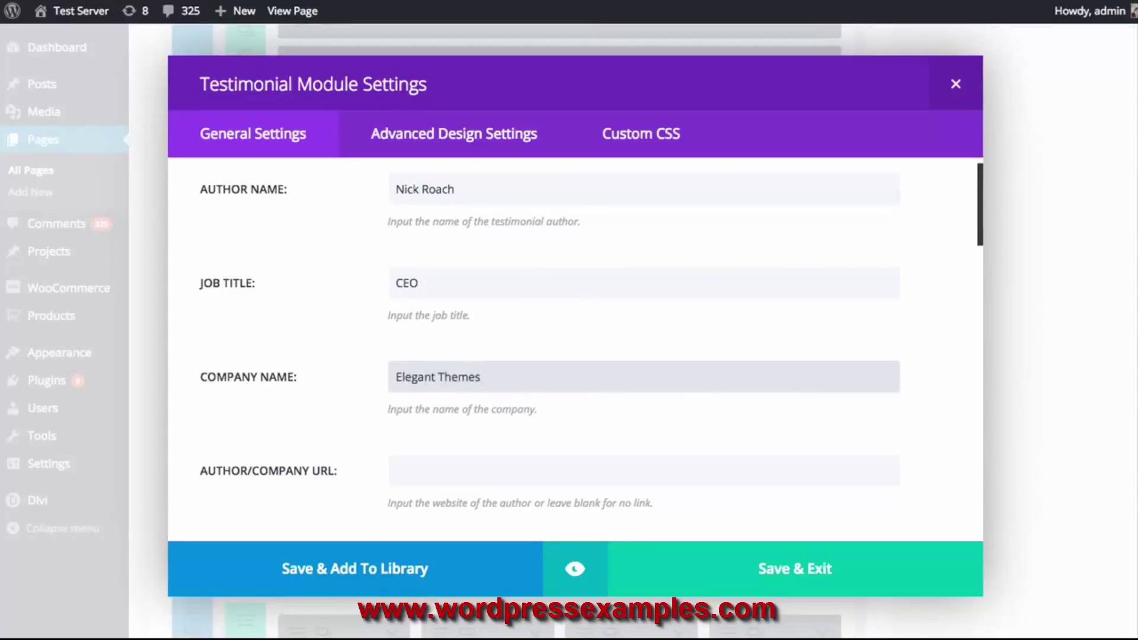
scroll(452, 368, down, 2)
click(425, 414)
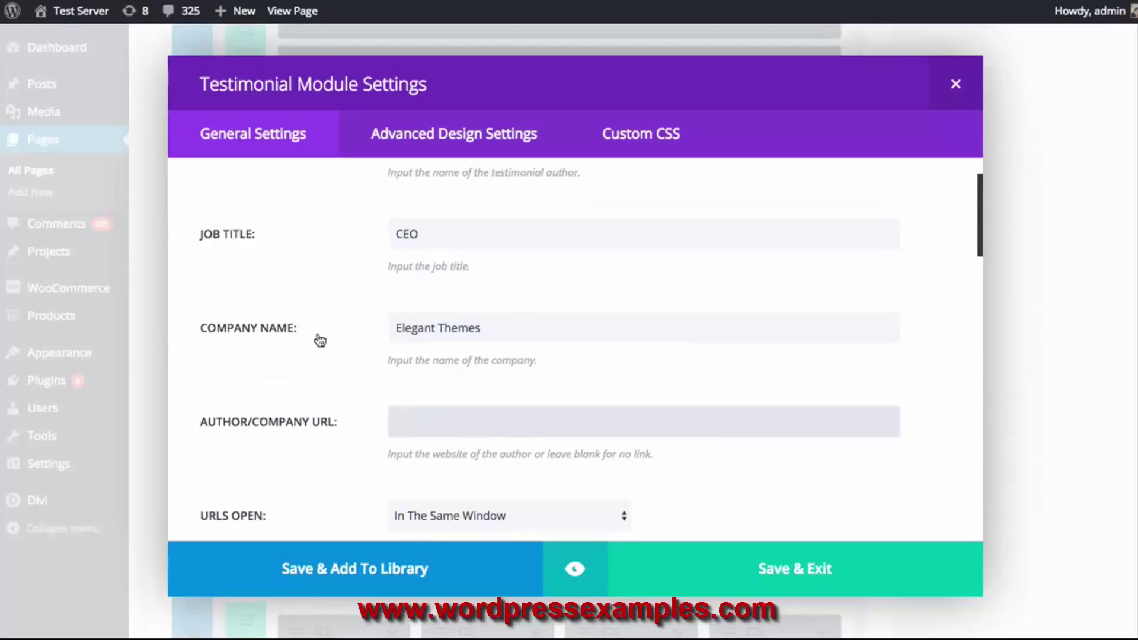
text(http://www.elegantthemes.com)
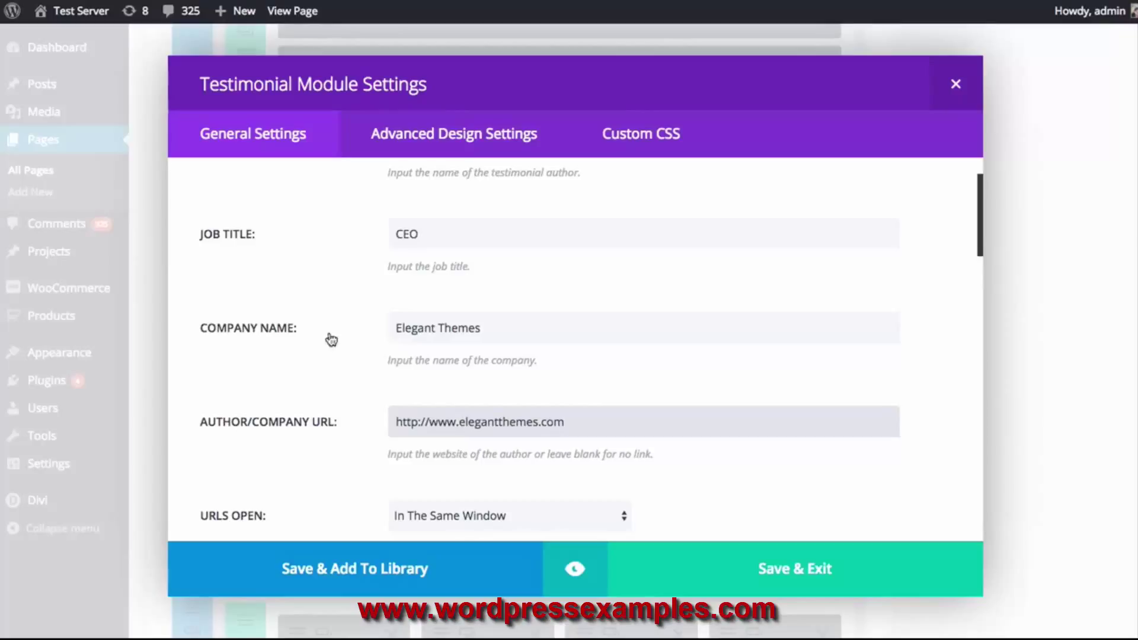
Set the testimonial's URLs to open in a new tab
scroll(415, 290, down, 4)
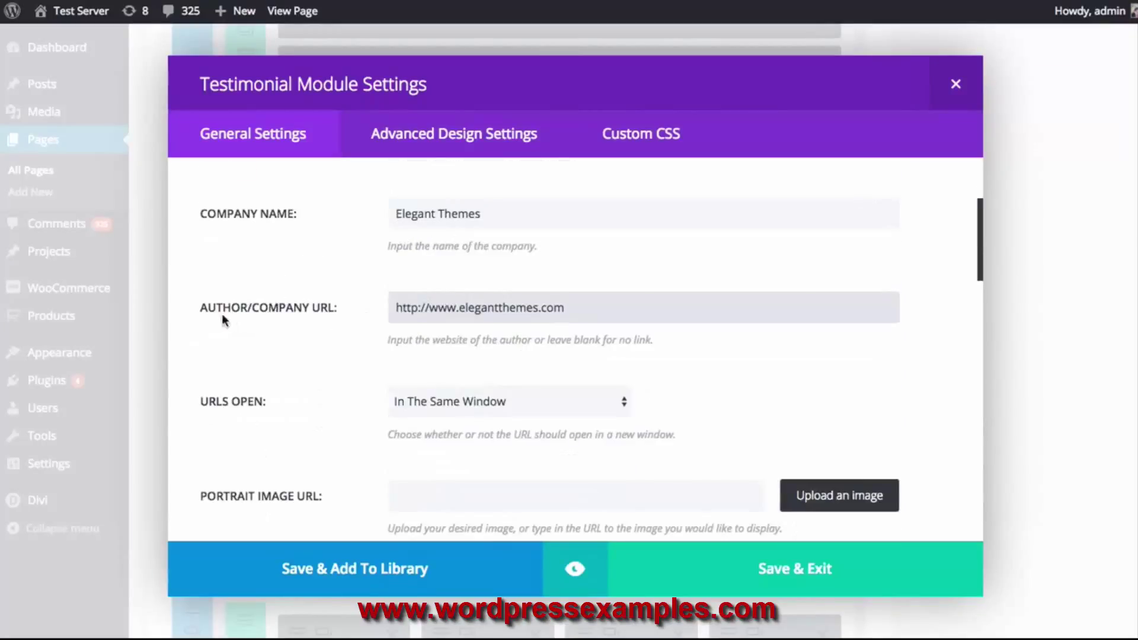
scroll(347, 301, down, 2)
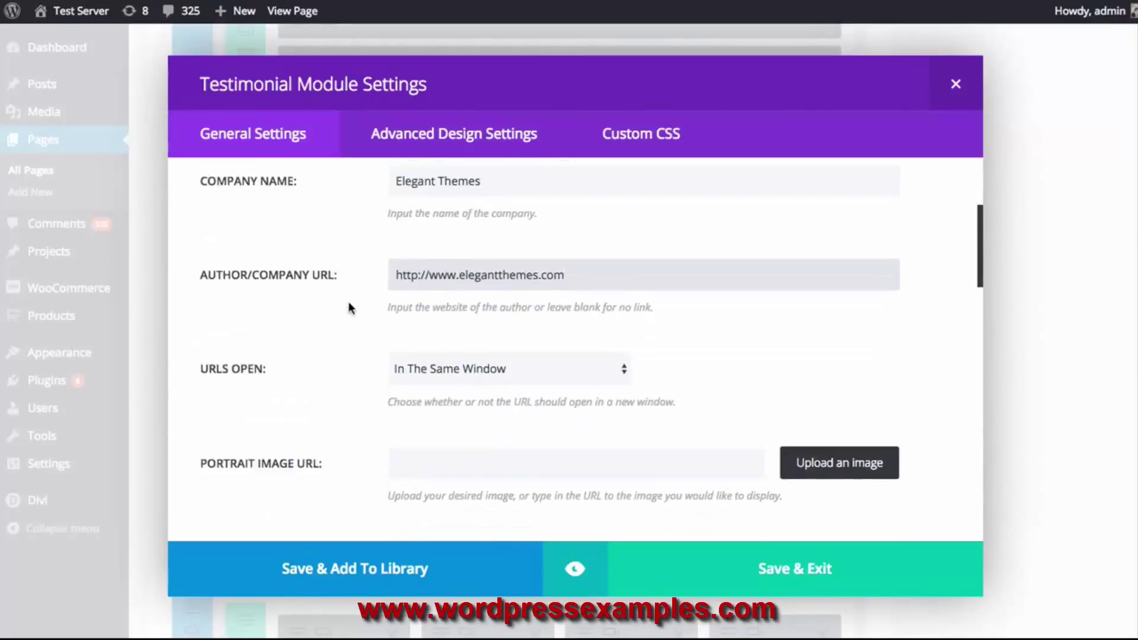
scroll(347, 301, down, 1)
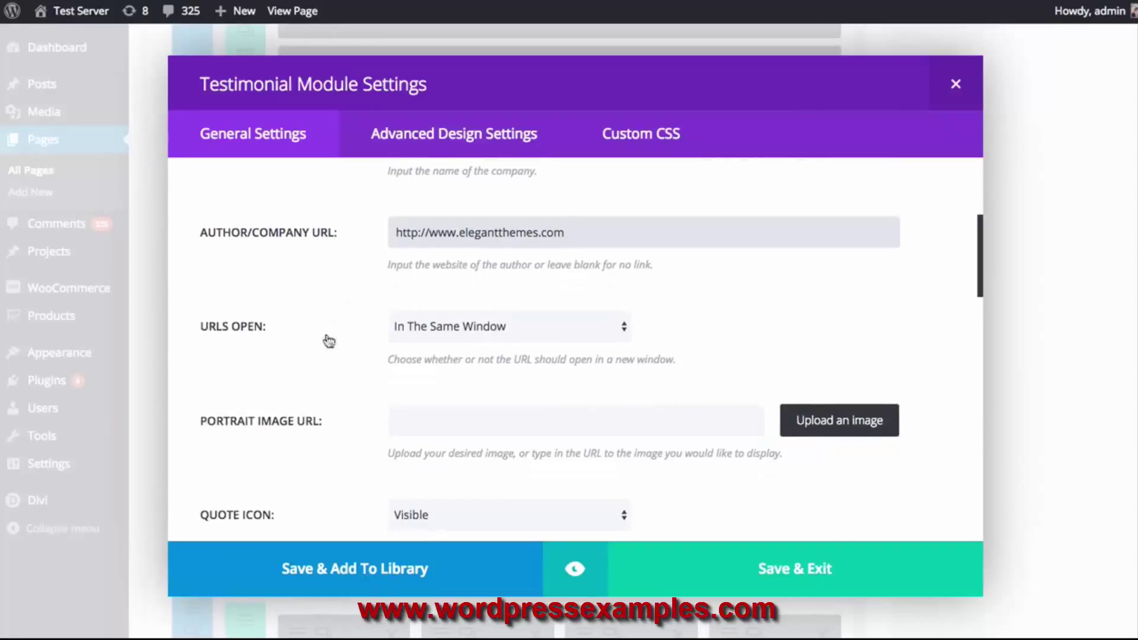
click(483, 330)
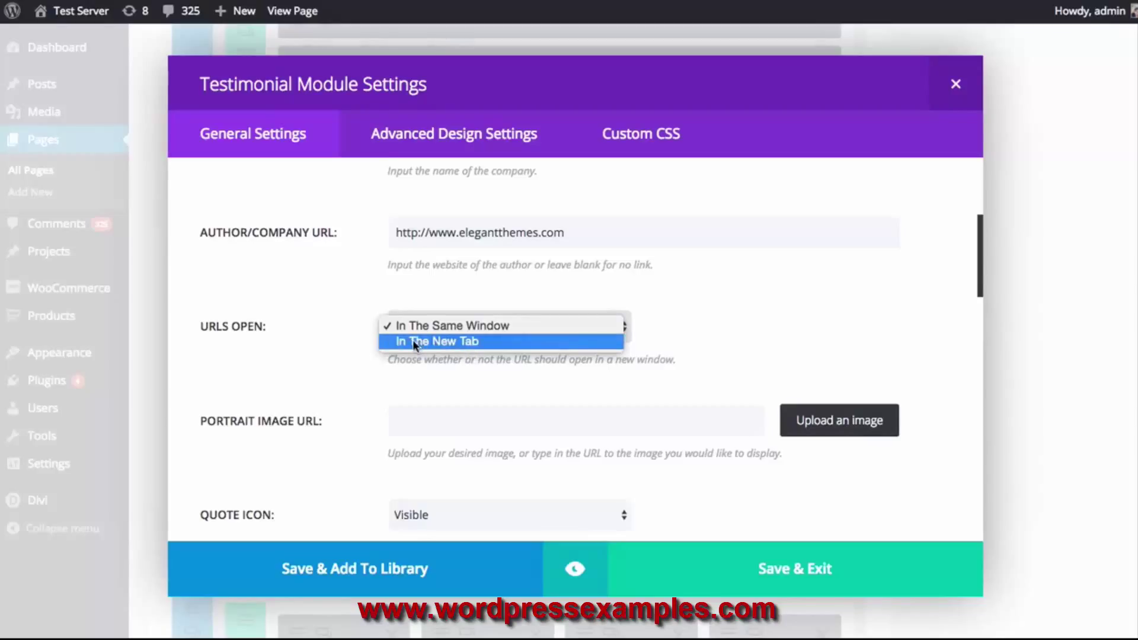
click(446, 342)
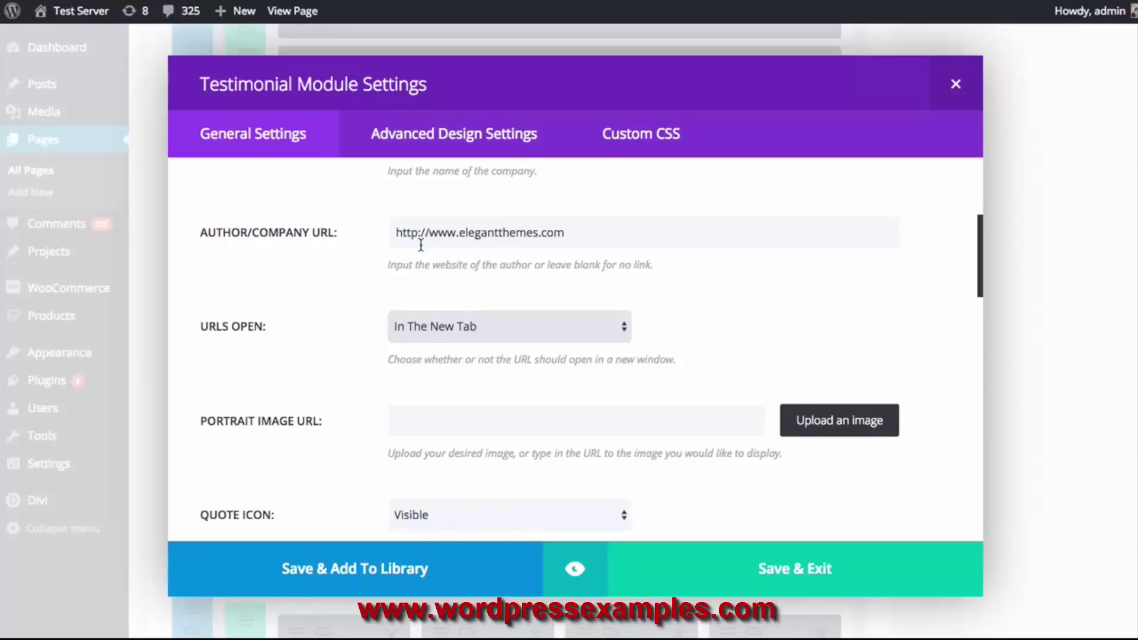
scroll(341, 259, down, 3)
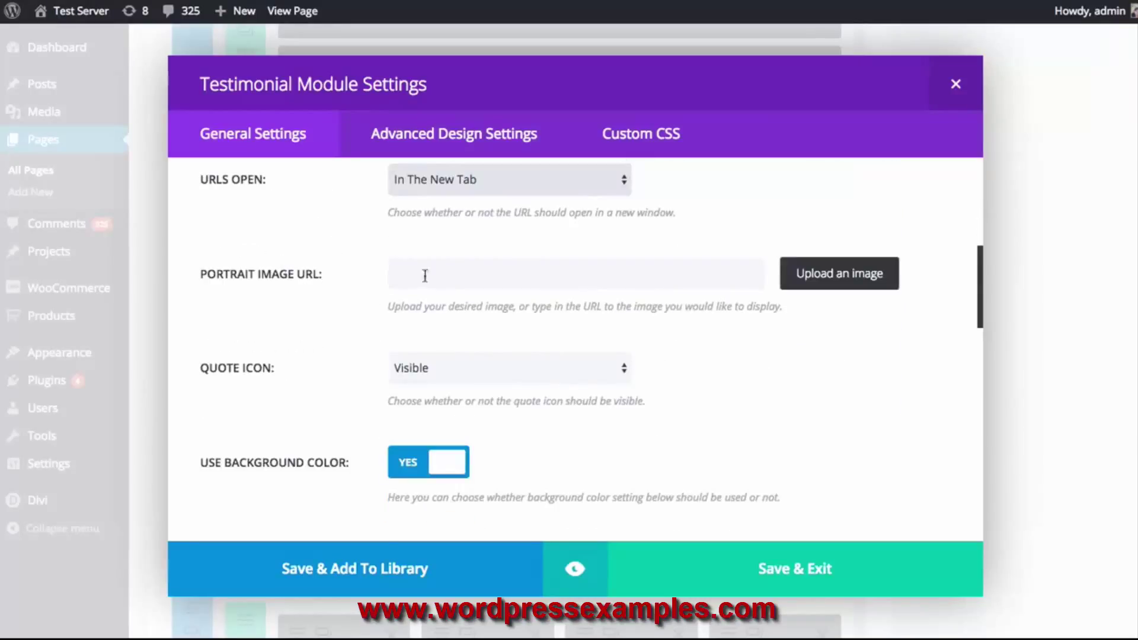
Set team-member-5.jpg from the Media Library as the testimonial's portrait image
click(463, 268)
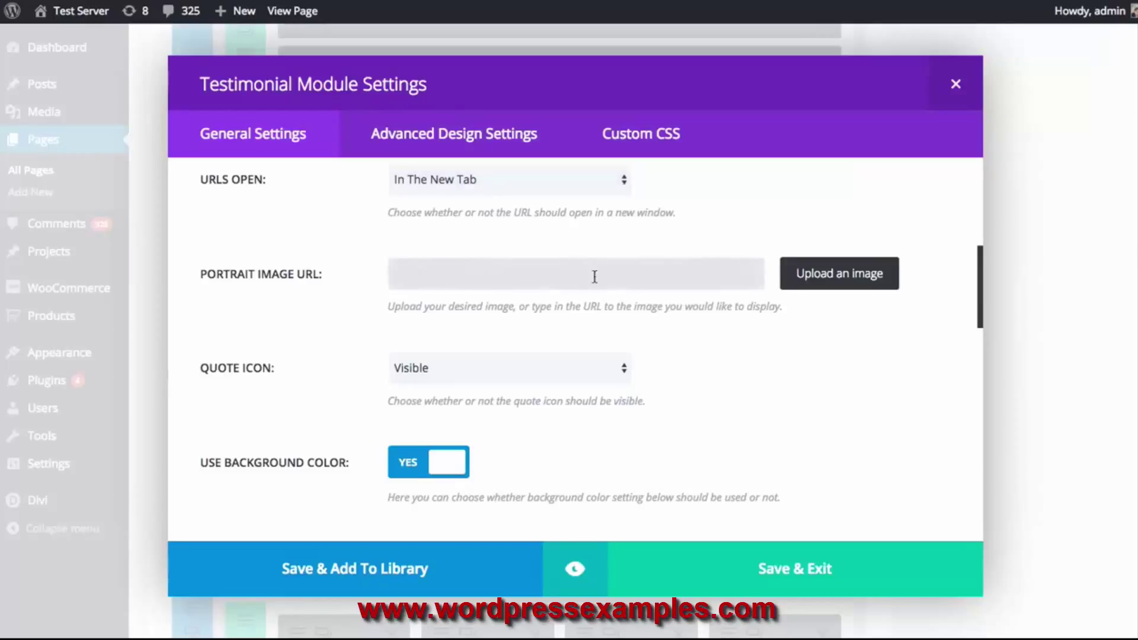
click(839, 290)
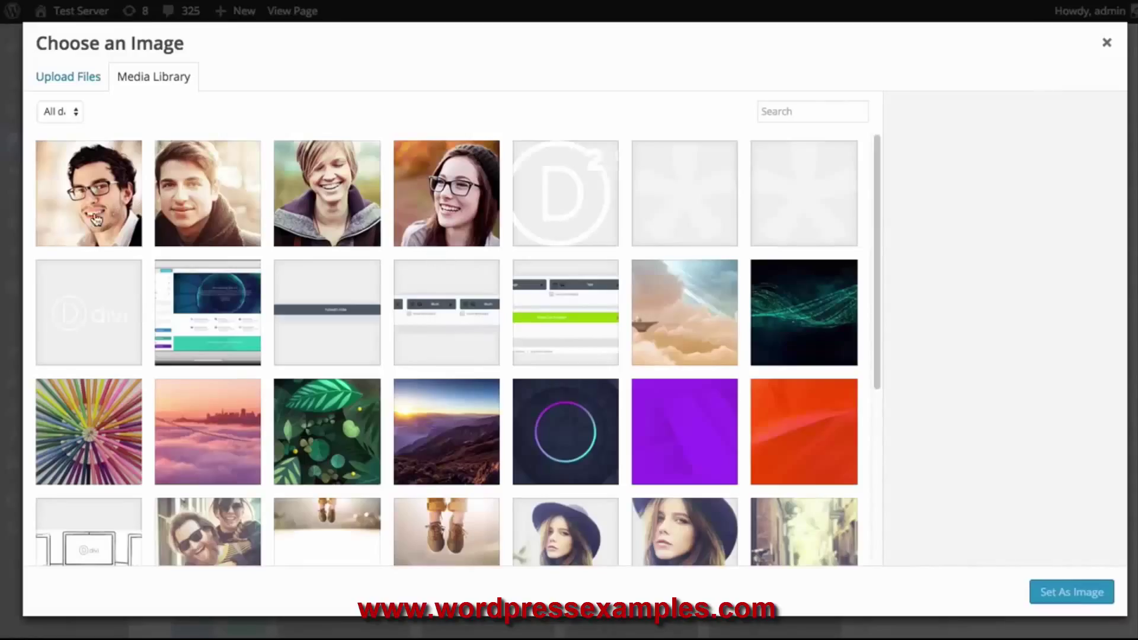
click(214, 191)
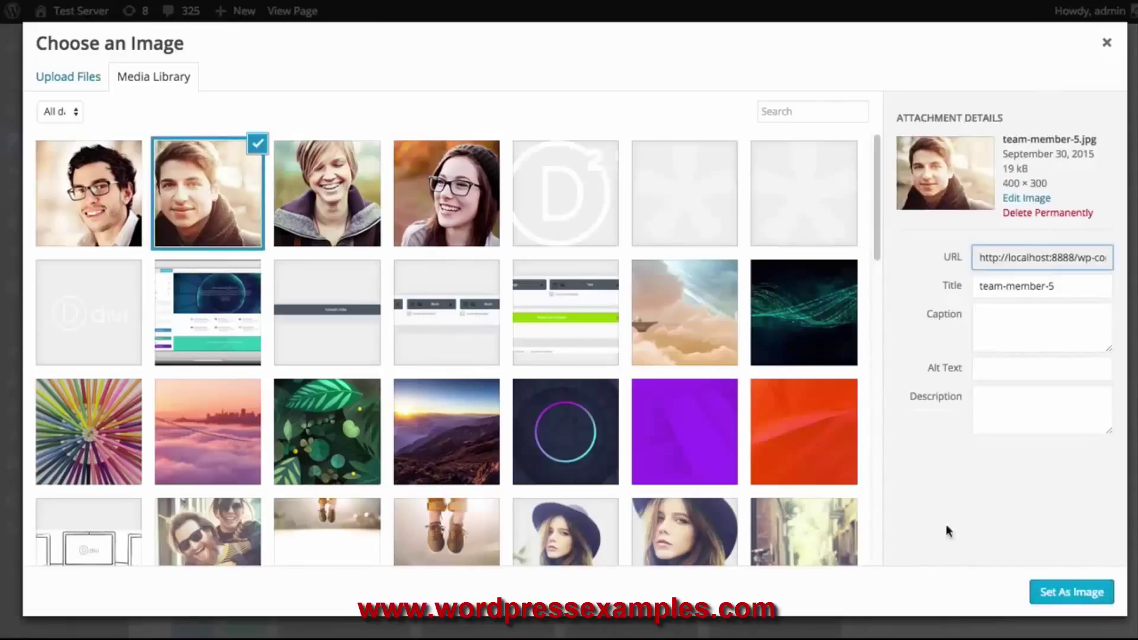
click(1096, 592)
scroll(802, 389, down, 5)
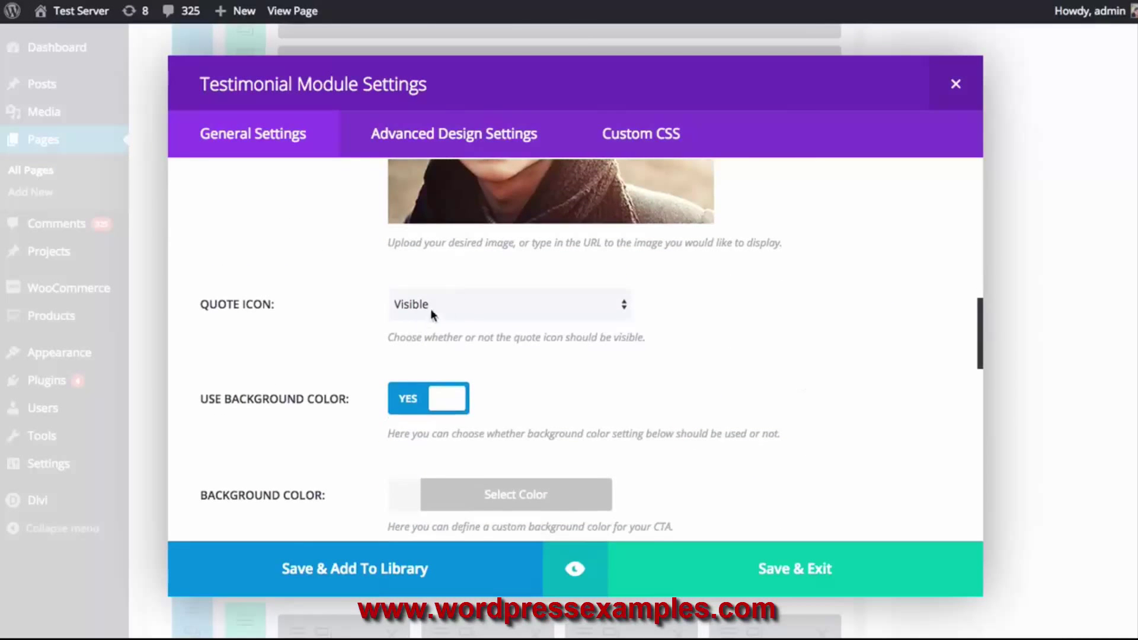
click(460, 305)
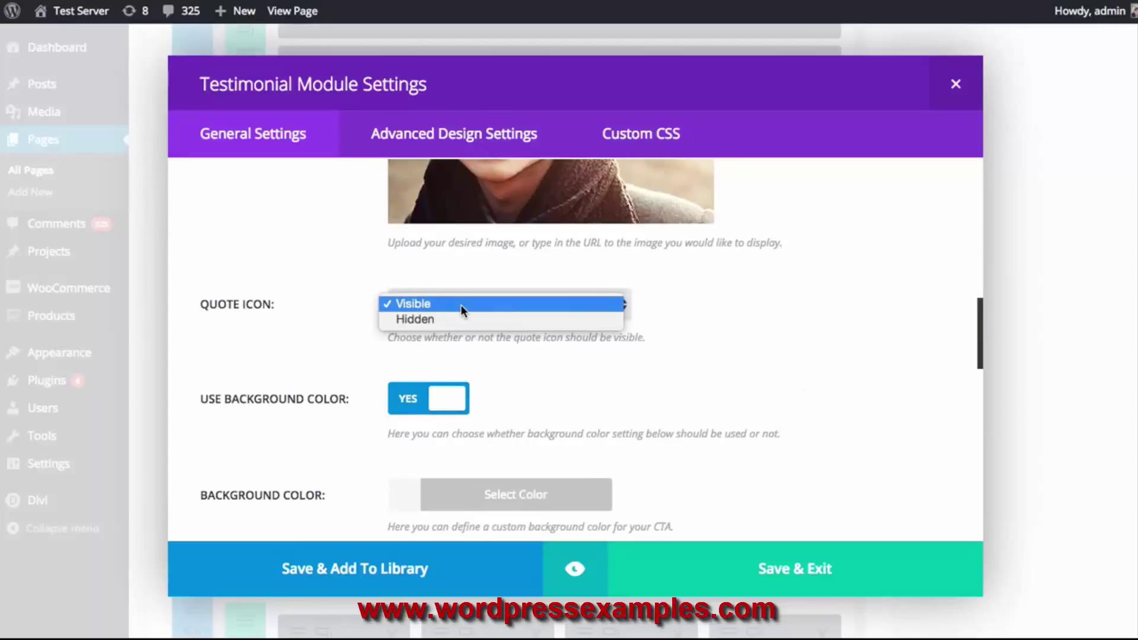
Hide the quote icon, leaving the background colour unset and the text colour Dark
click(447, 320)
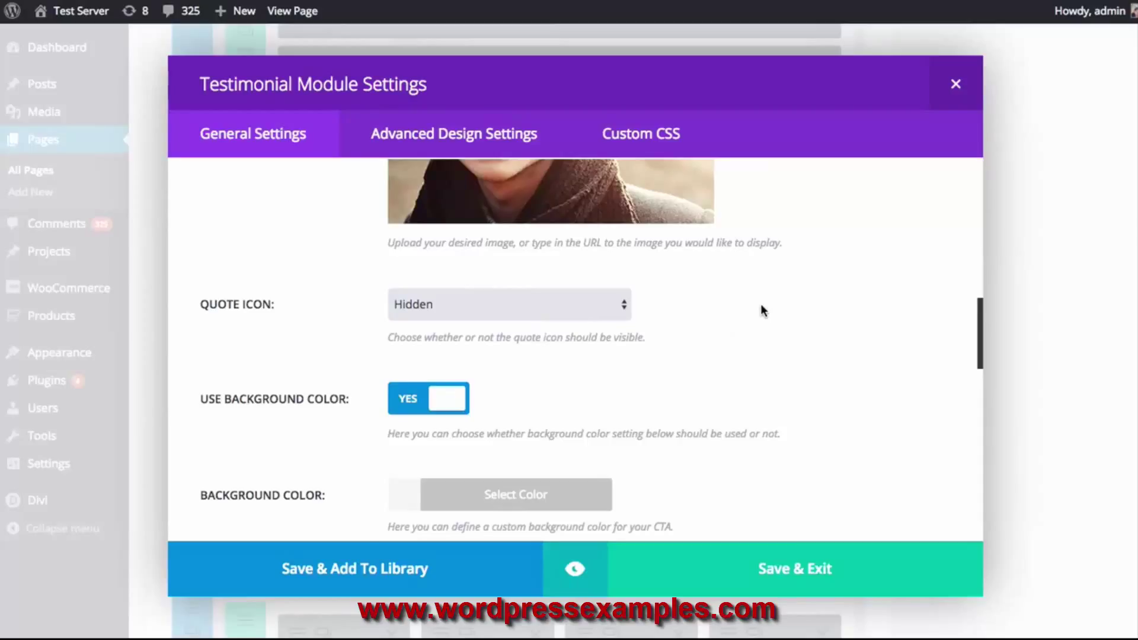
scroll(760, 307, down, 2)
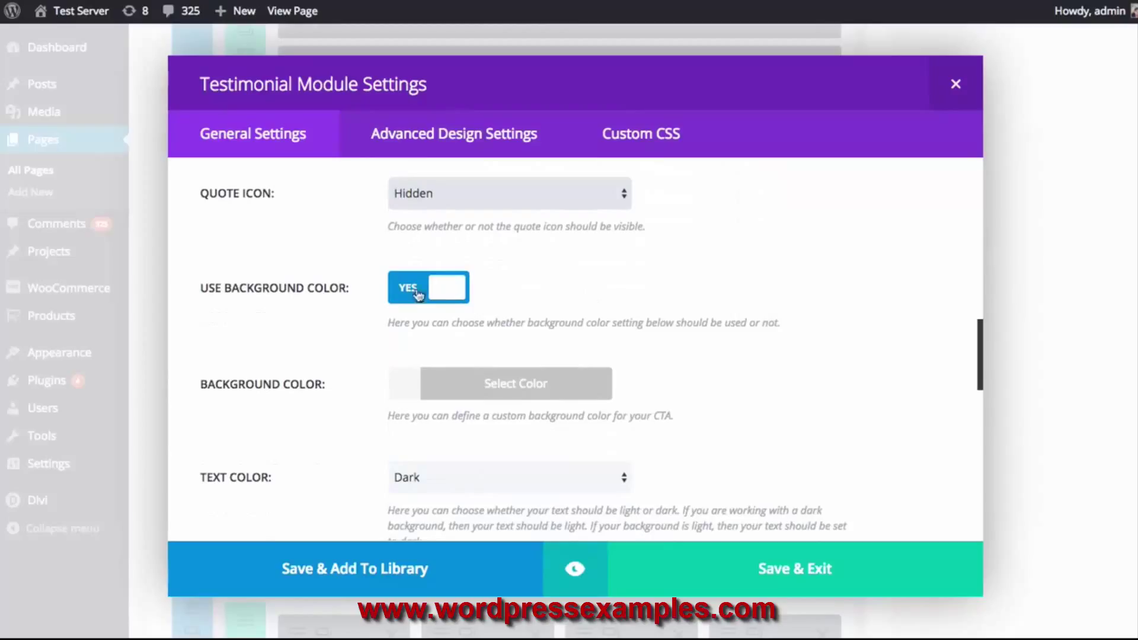
click(423, 396)
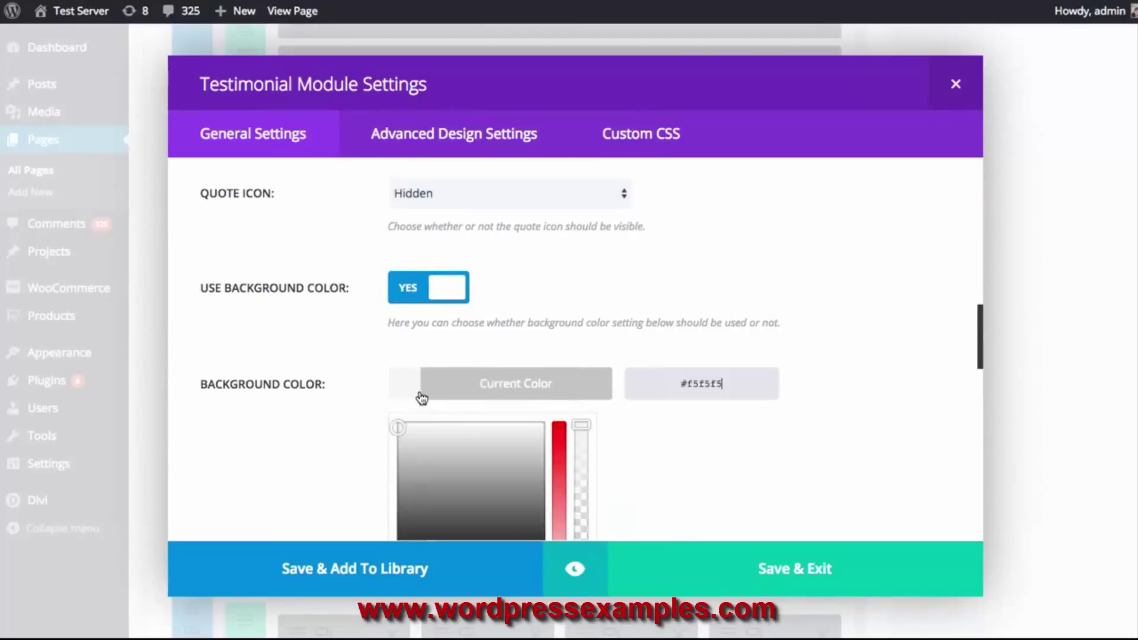
scroll(820, 406, down, 2)
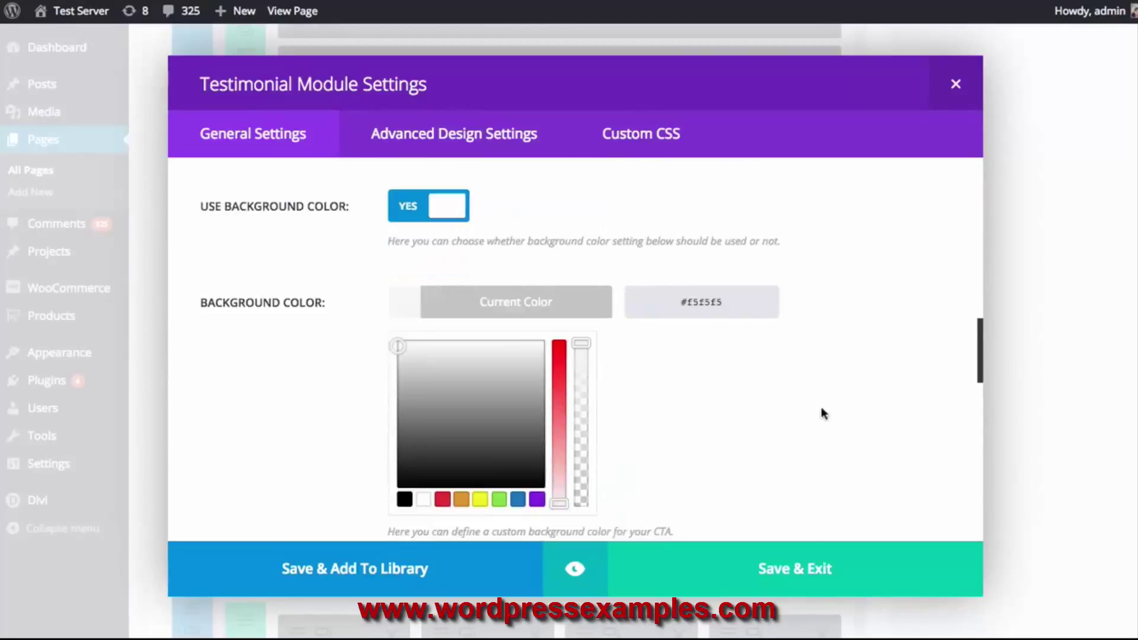
click(552, 313)
scroll(747, 347, down, 3)
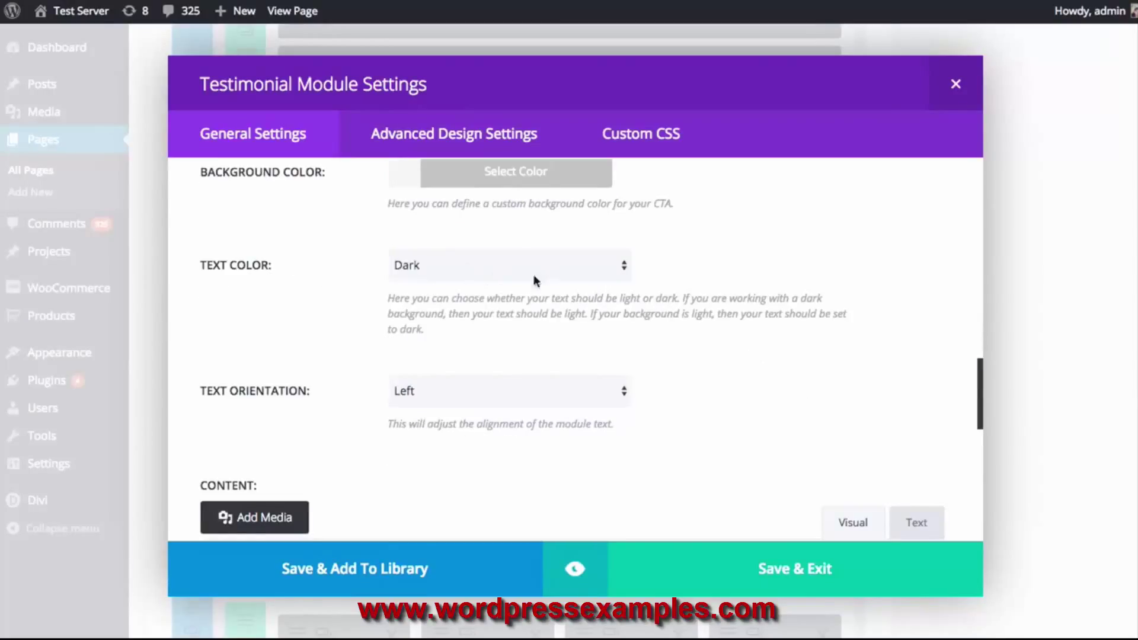
scroll(534, 267, up, 1)
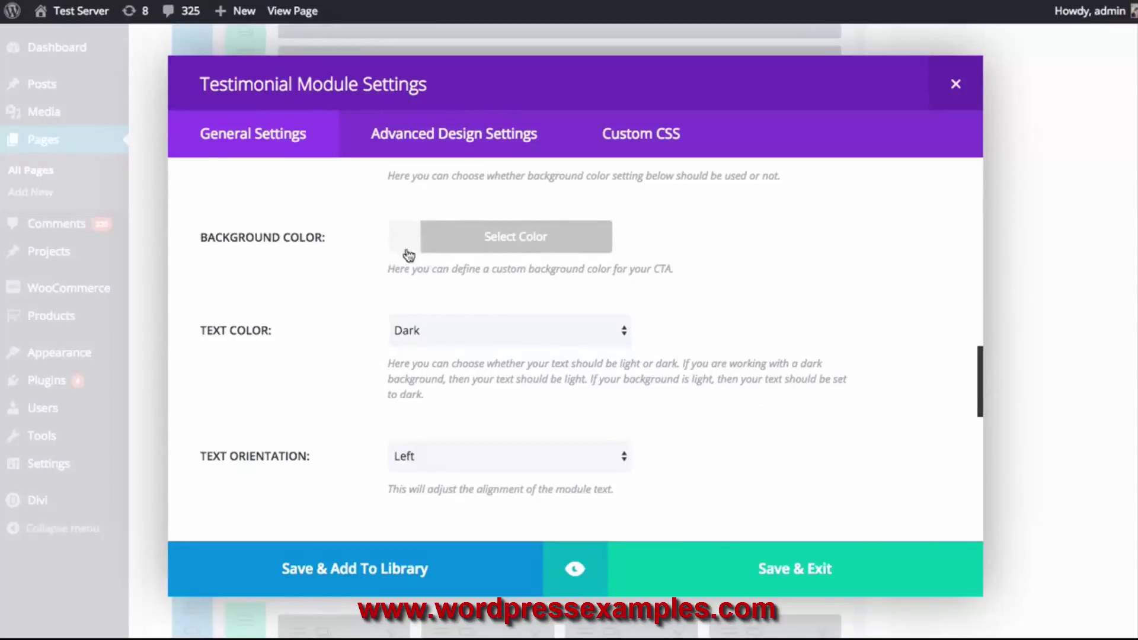
click(462, 336)
click(670, 304)
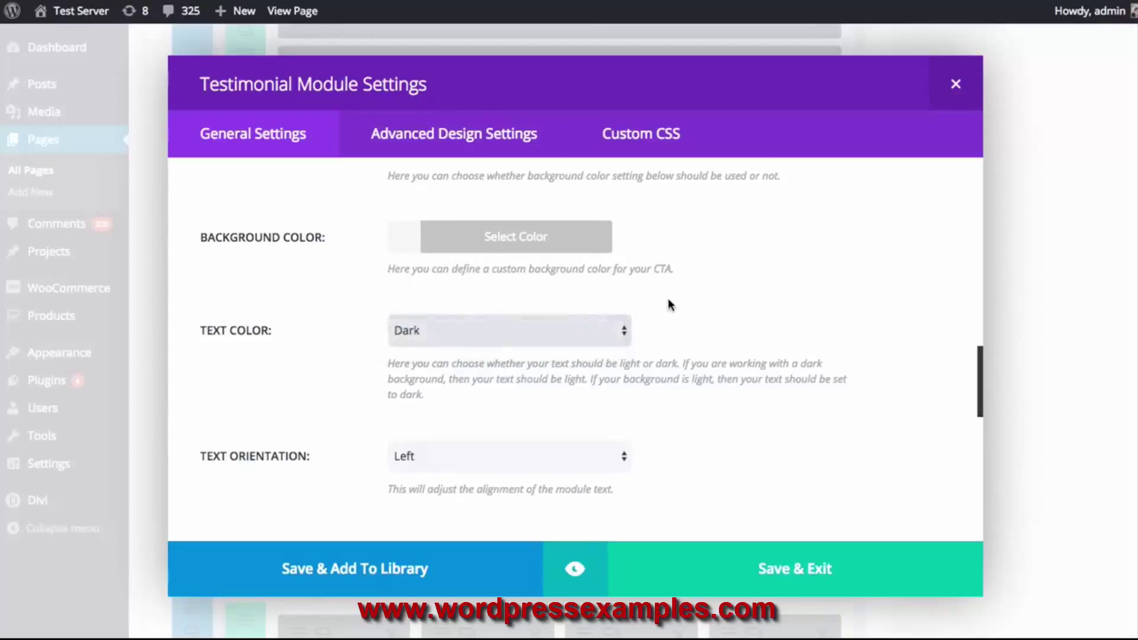
scroll(682, 299, down, 4)
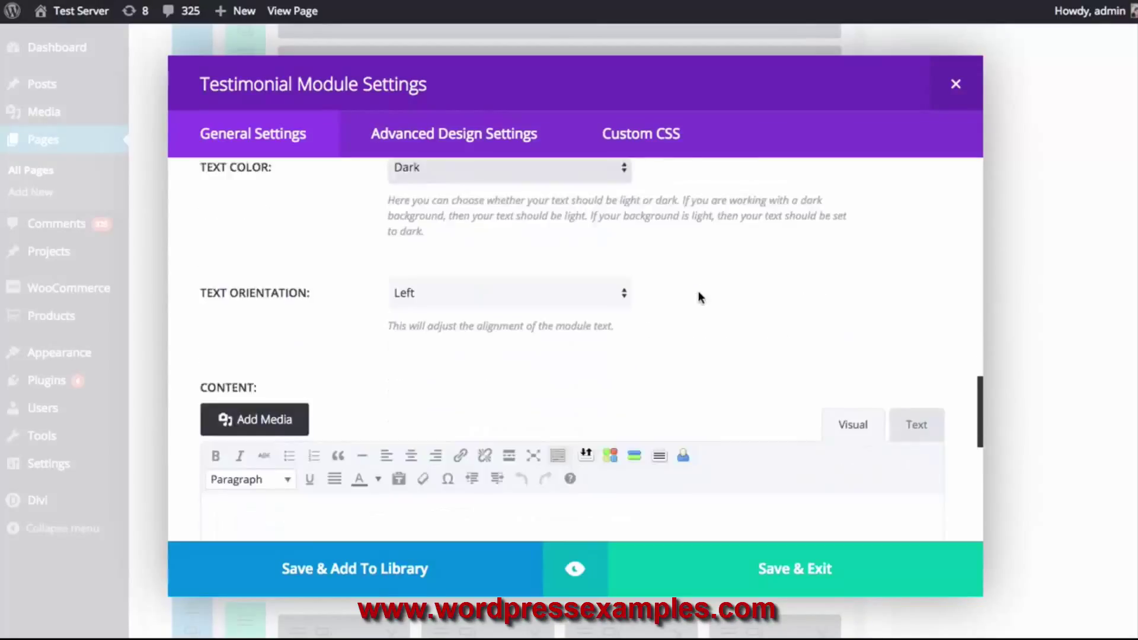
click(471, 247)
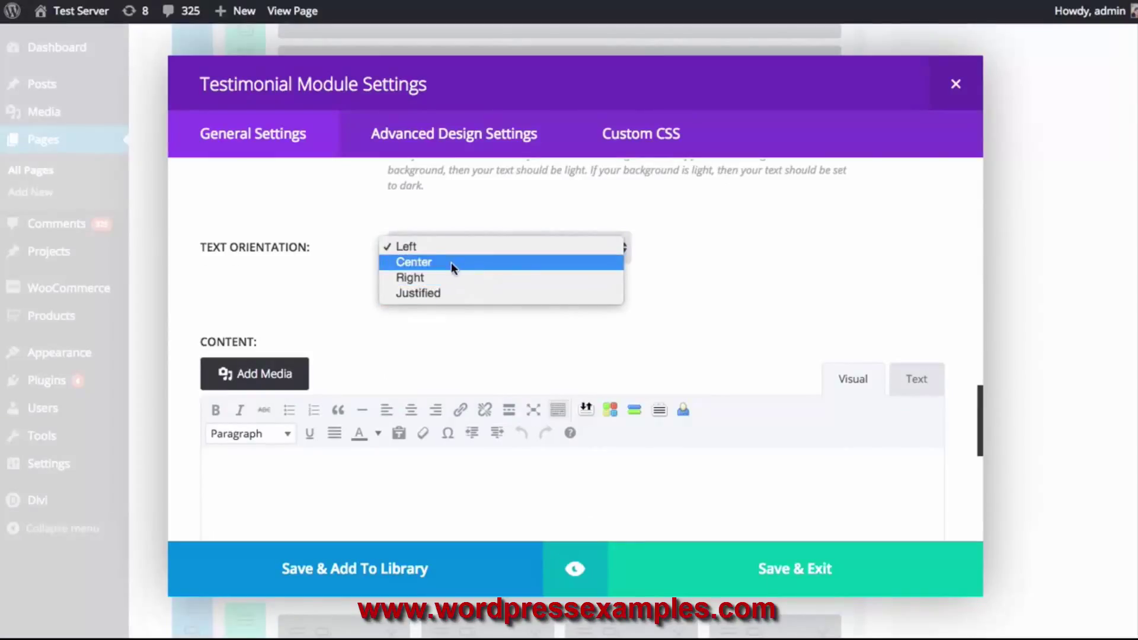
Keep Left orientation and paste the Latin placeholder content, trimmed to end at 'quis sapien dui.'
click(812, 253)
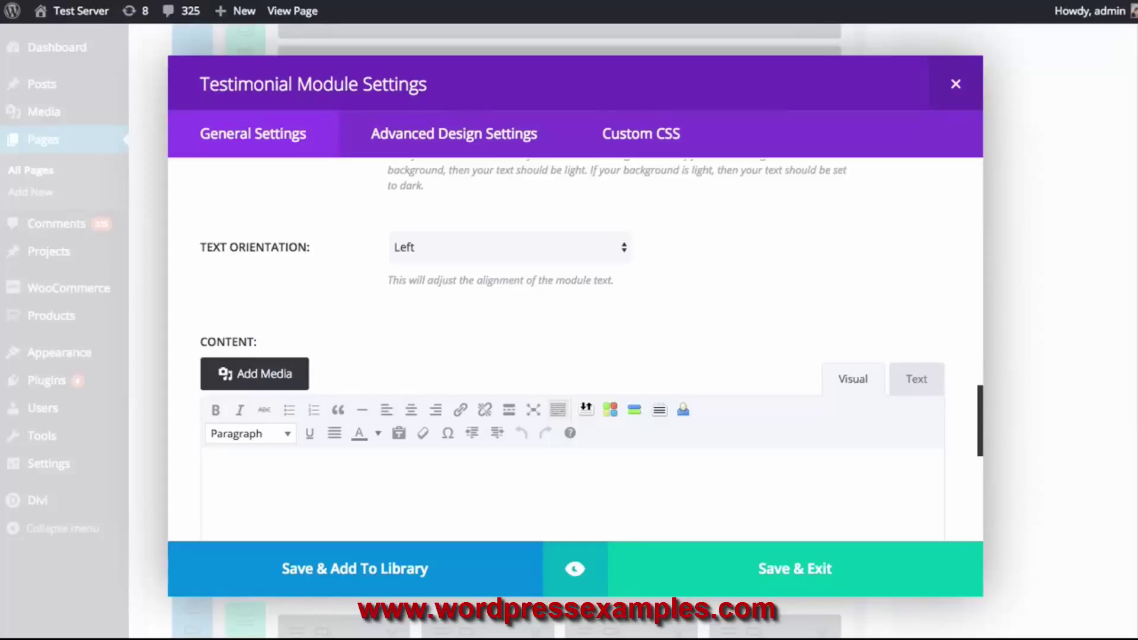
click(561, 485)
scroll(561, 486, down, 3)
text(Mauris molestie auctor quam et consequat. Aliquam vulputate dui sit amet neque volutpat finibus. Phasellus ac urna non libero facilisis volutpat. Pellentesque habitant morbi tristique senectus et netus et malesuada fames ac turpis egestas.Vivamus quis sapien dui. Vestibulum luctus, erat eget vulputate convallis, augue magna tempor quam, eget blandit urna dui in sapien.)
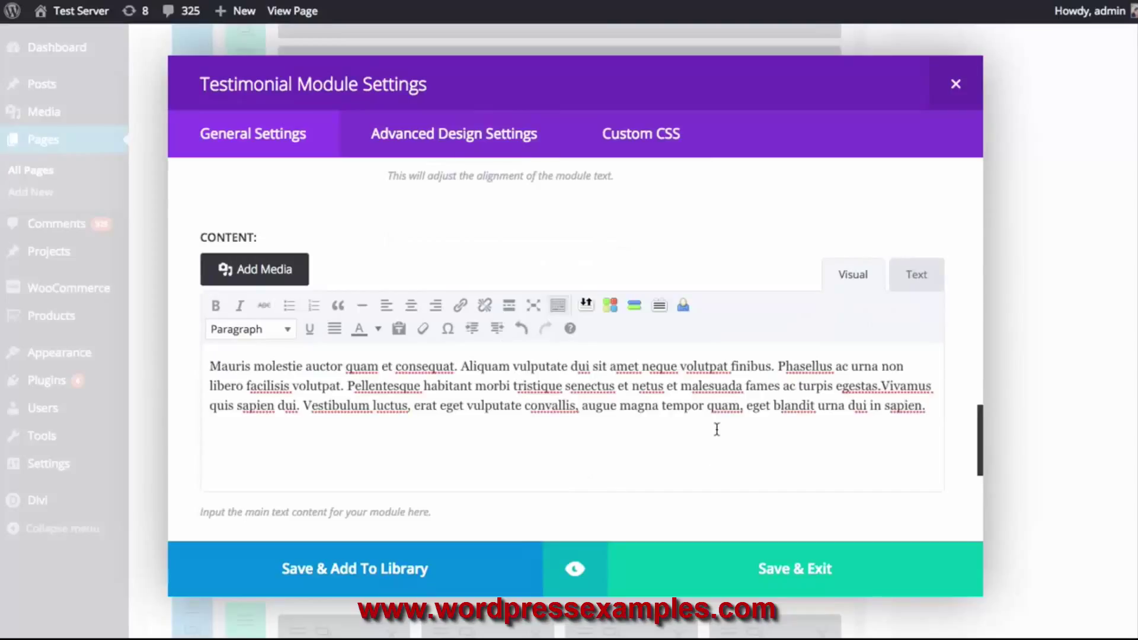
shift+click(305, 407)
key(BackSpace)
scroll(495, 435, down, 4)
scroll(489, 439, down, 1)
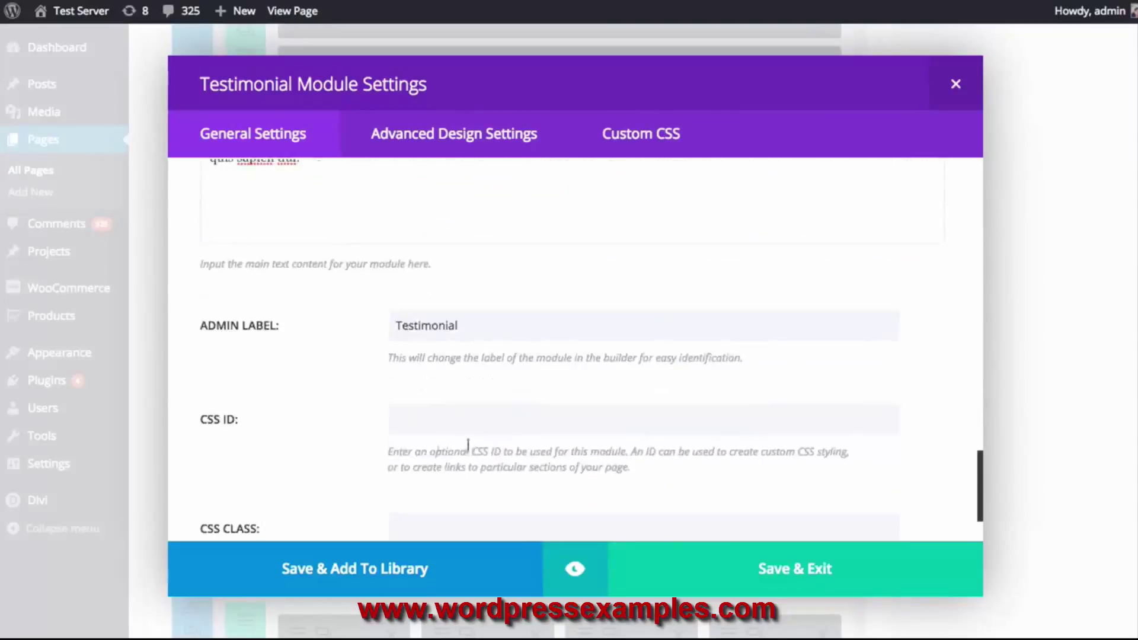
scroll(329, 437, up, 10)
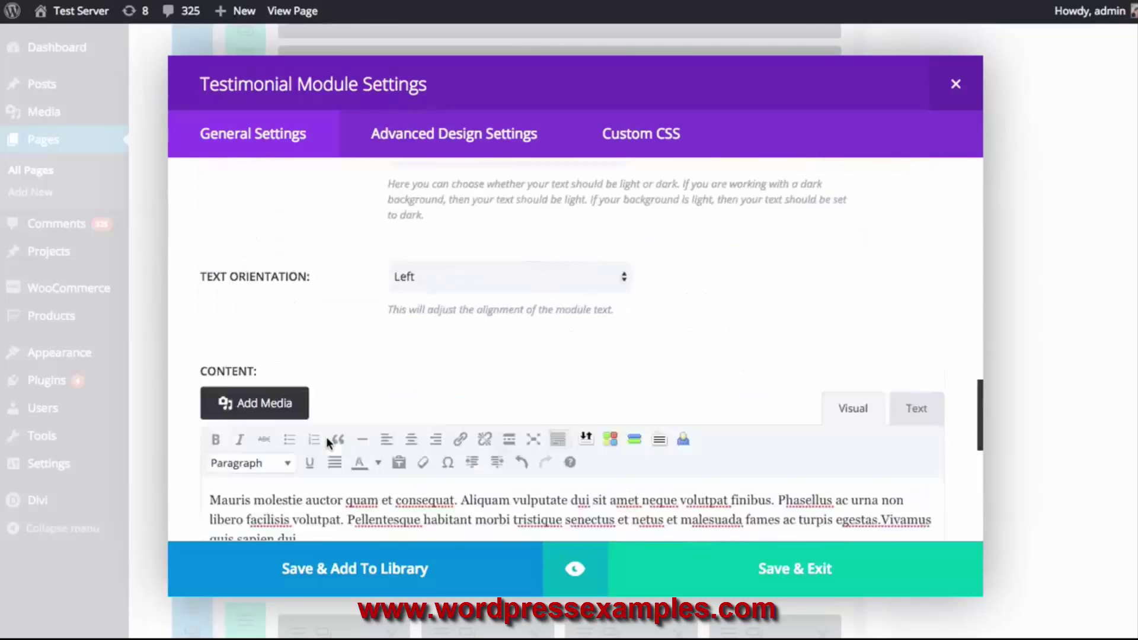
scroll(384, 436, down, 7)
scroll(370, 427, down, 5)
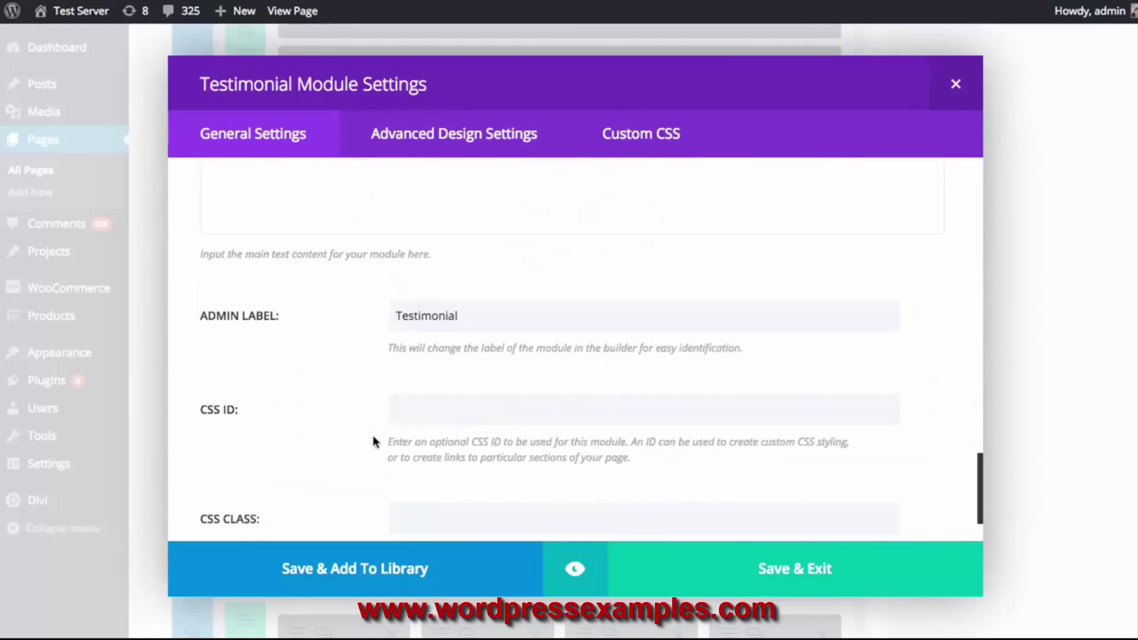
Preview the testimonial module and scroll through the preview
click(575, 569)
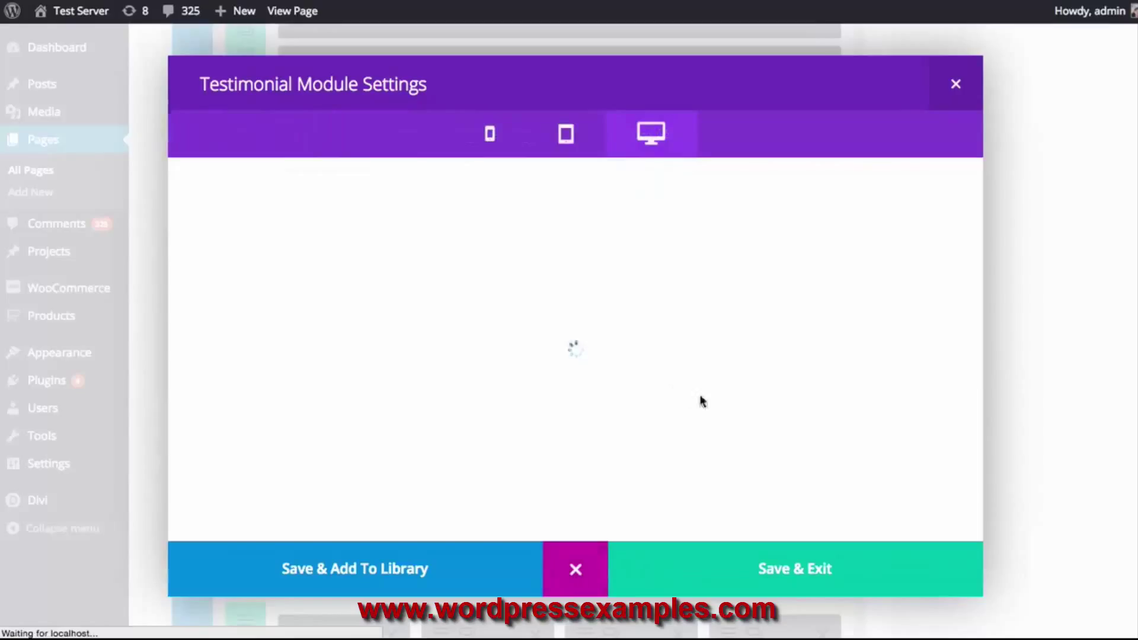
scroll(592, 320, down, 3)
scroll(564, 348, up, 3)
scroll(450, 332, down, 2)
scroll(376, 305, down, 2)
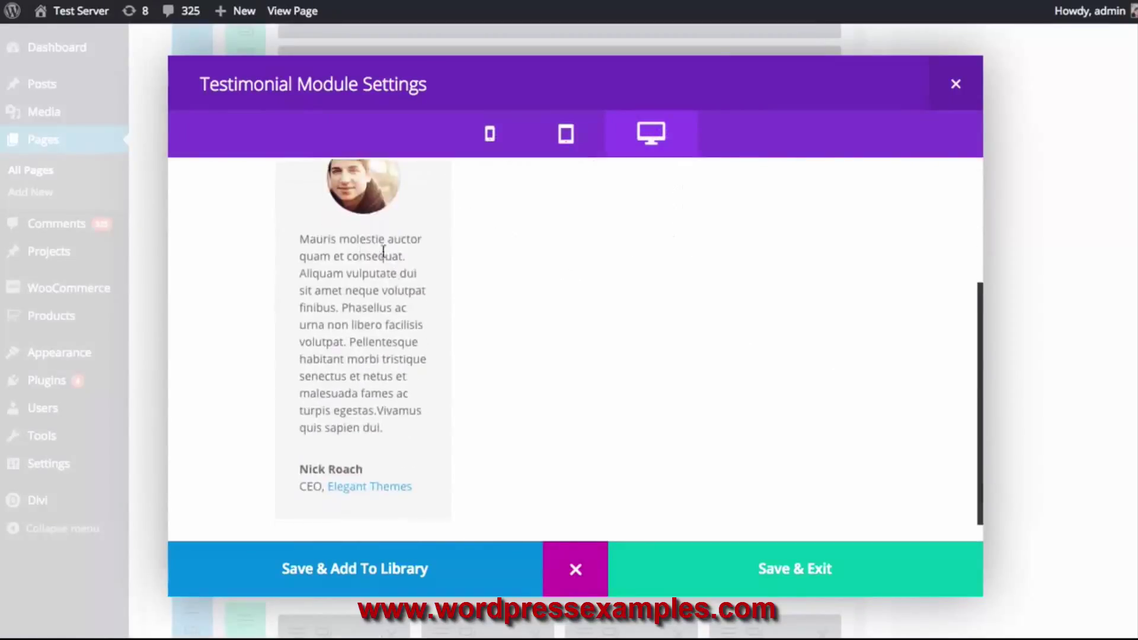
scroll(379, 261, up, 2)
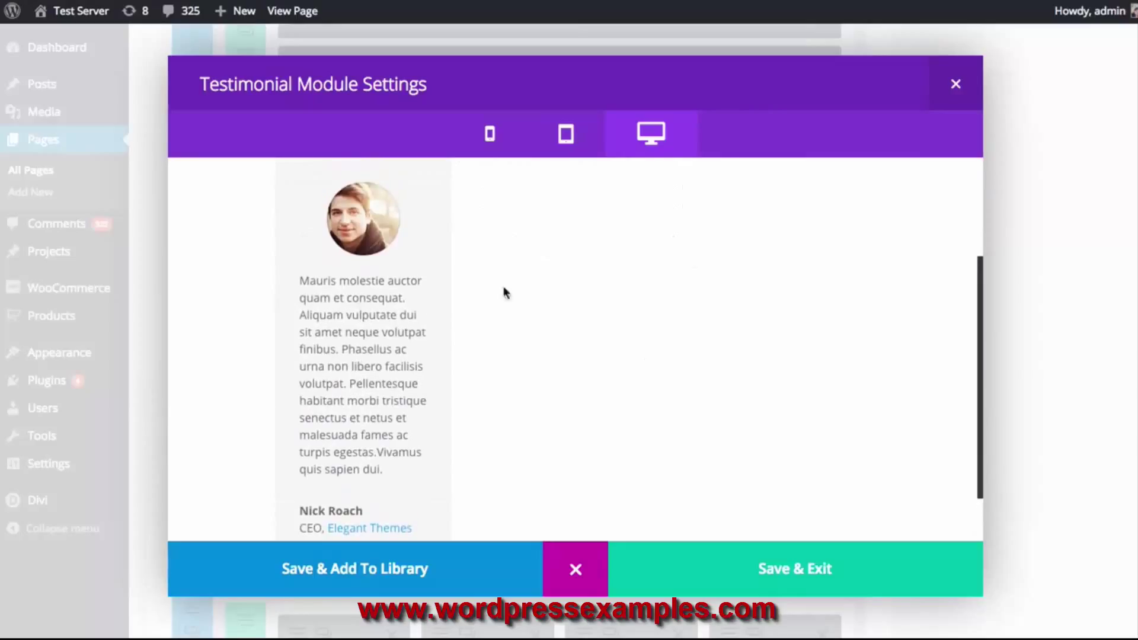
scroll(513, 305, up, 1)
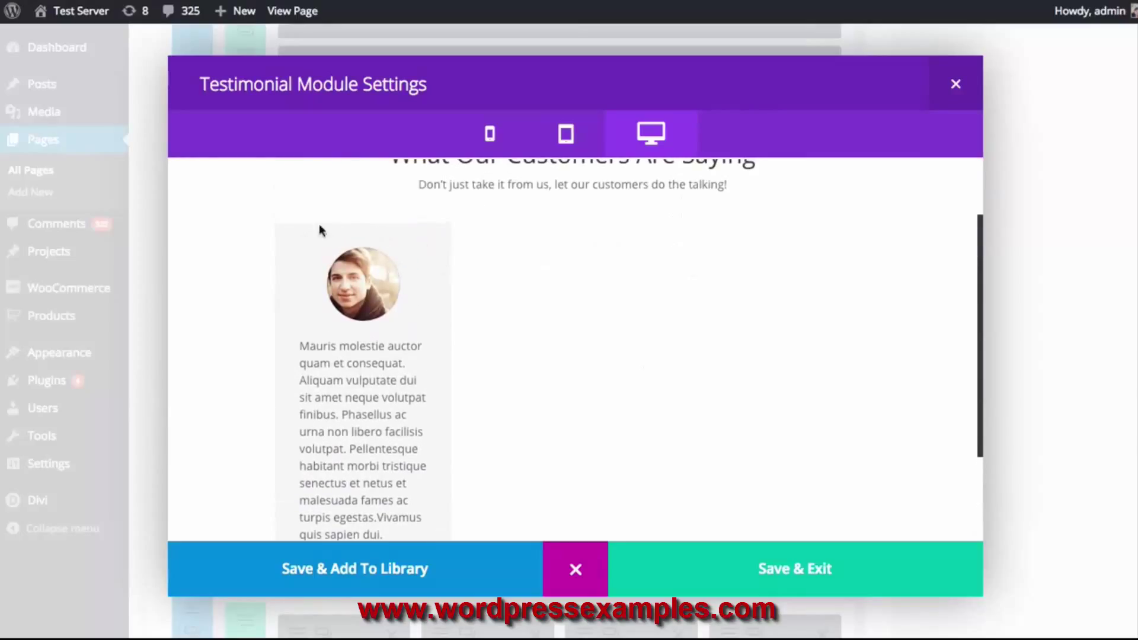
scroll(330, 234, down, 2)
scroll(427, 356, up, 2)
scroll(373, 288, down, 2)
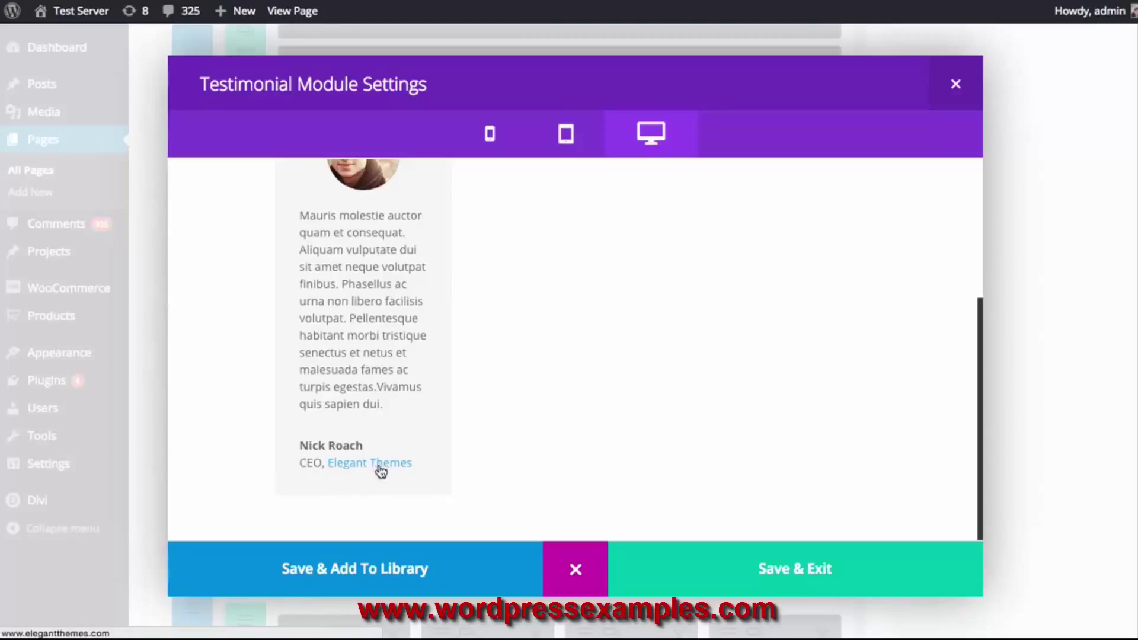
Check the testimonial in tablet, mobile and desktop layouts, then close the preview
click(566, 135)
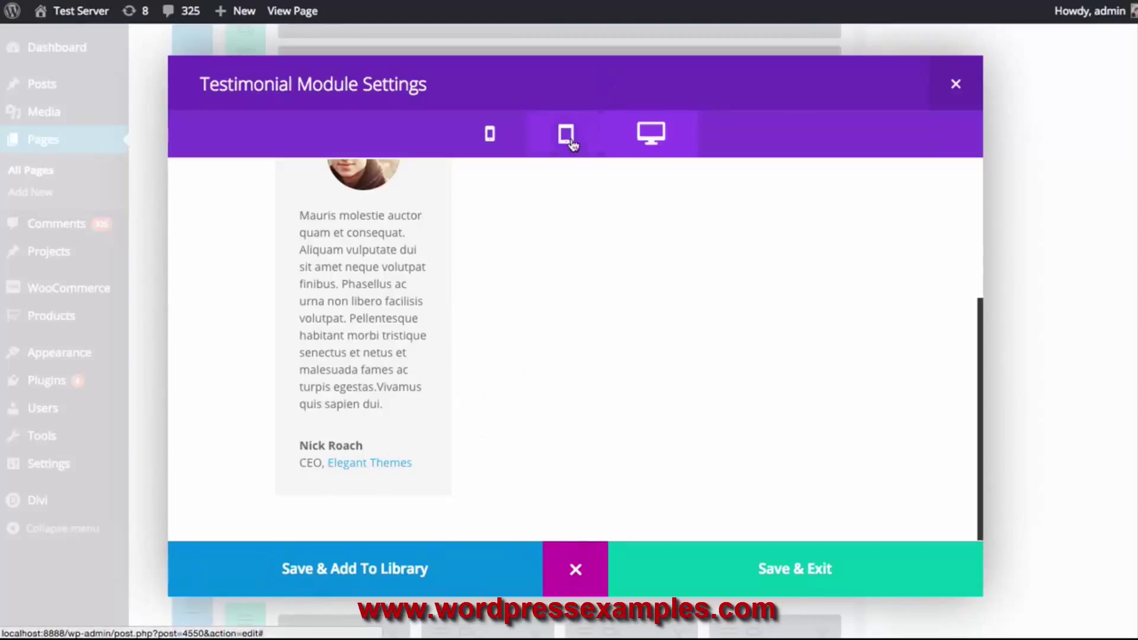
click(489, 134)
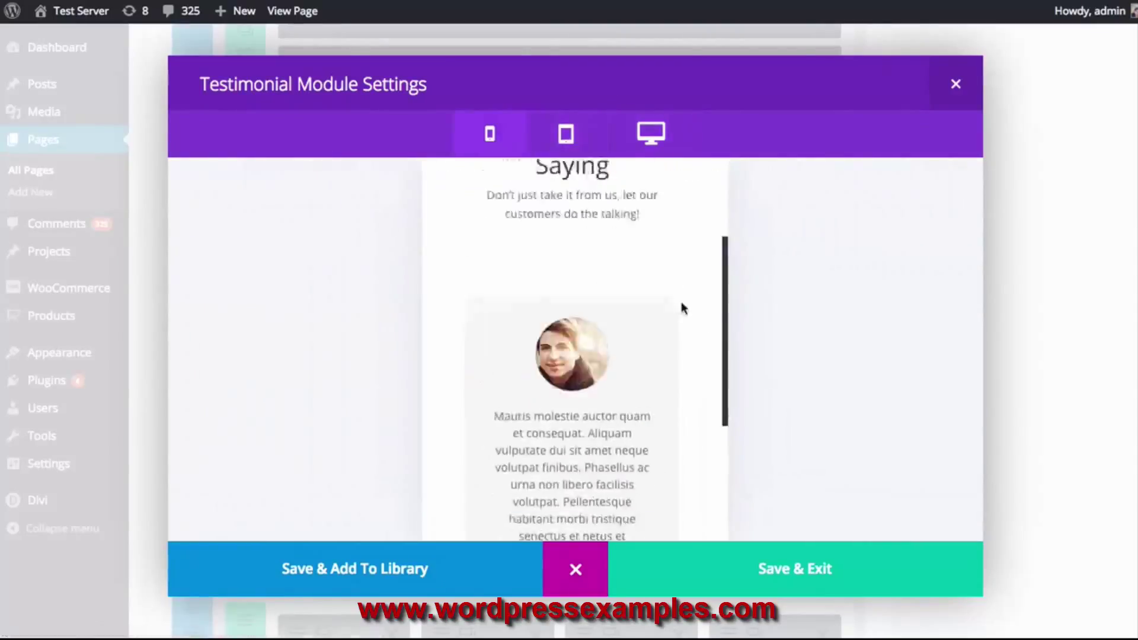
scroll(658, 284, down, 5)
scroll(653, 282, up, 5)
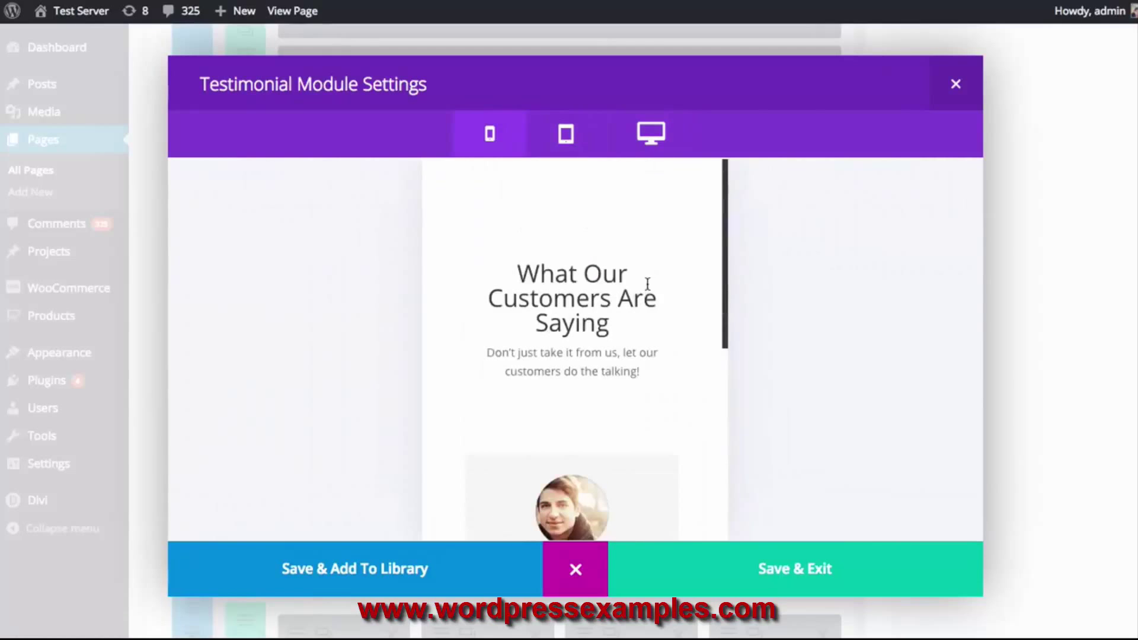
click(650, 136)
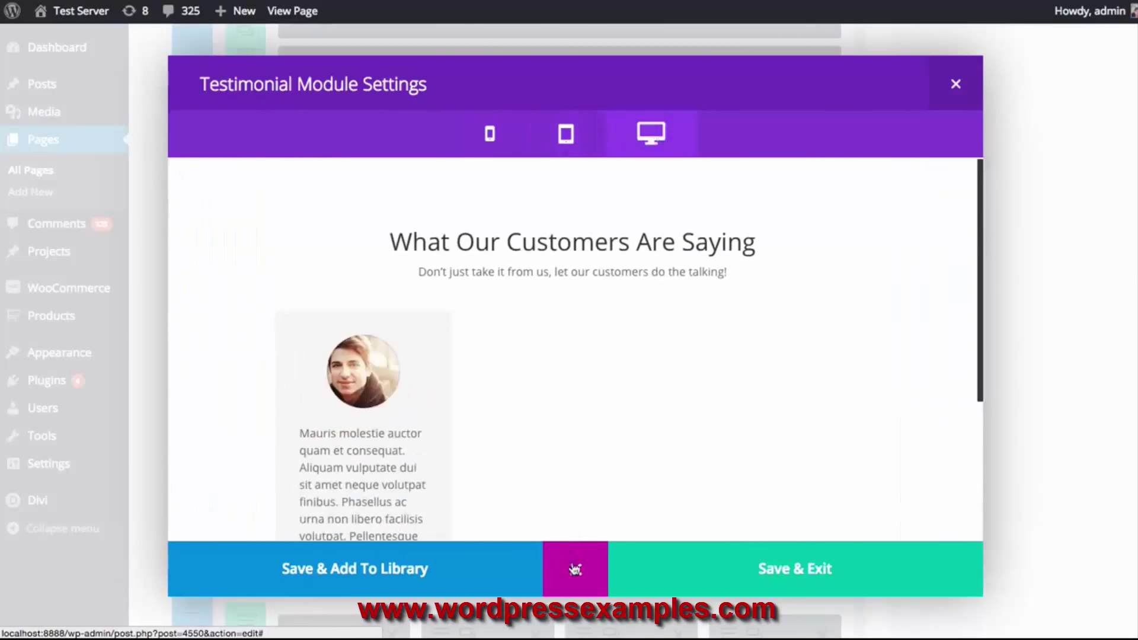
click(575, 569)
scroll(916, 367, down, 15)
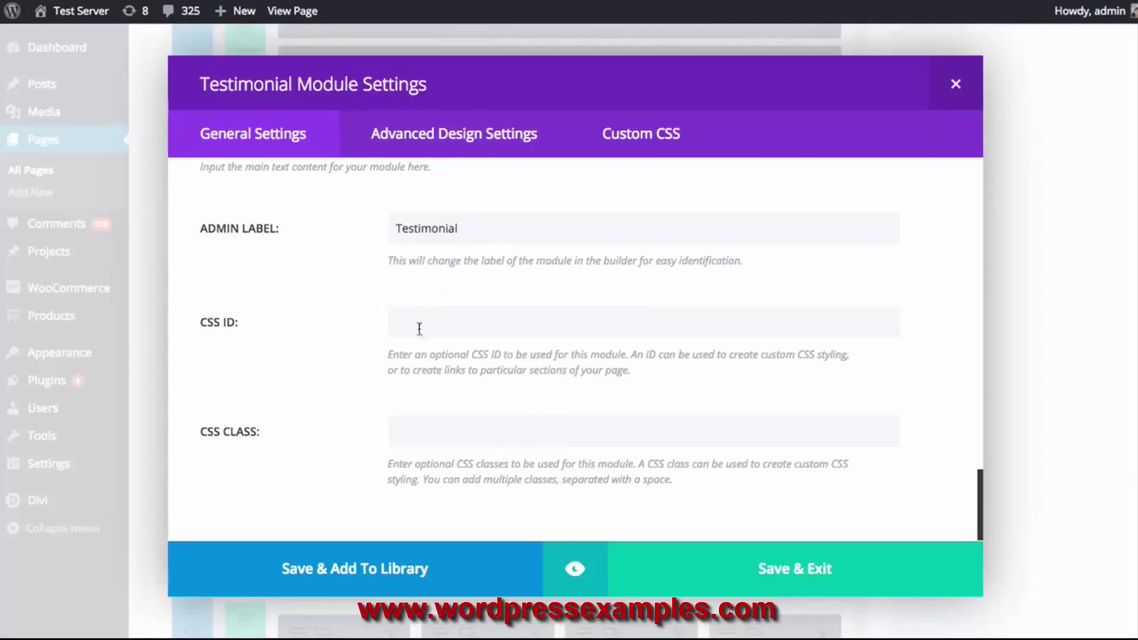
Save the testimonial and place a duplicate copy in the row's second column
click(825, 568)
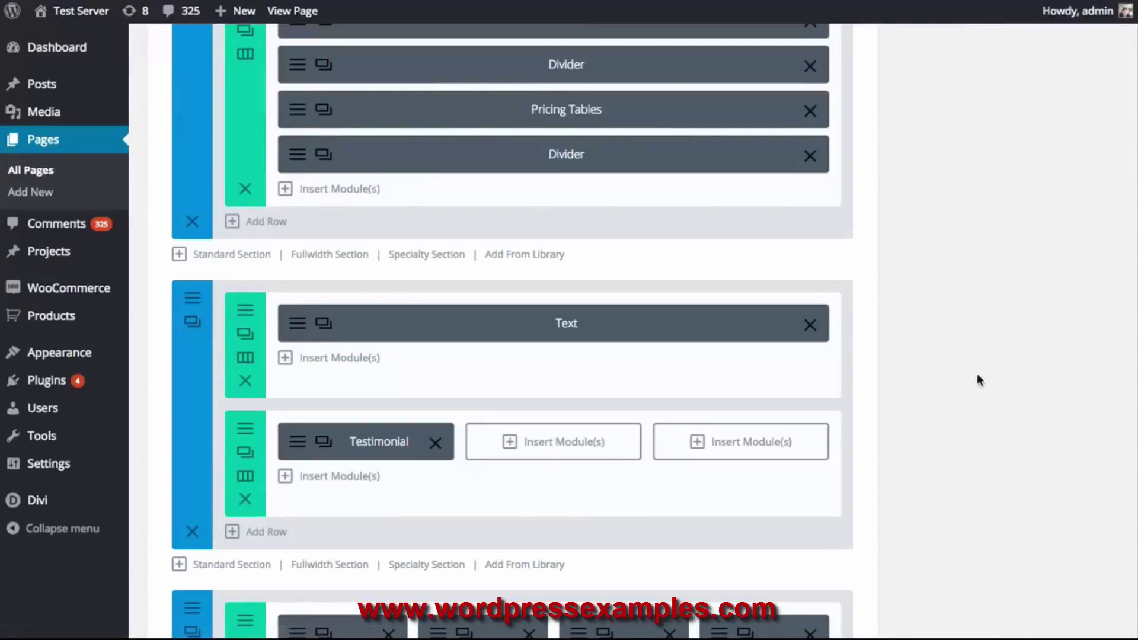
scroll(989, 370, down, 1)
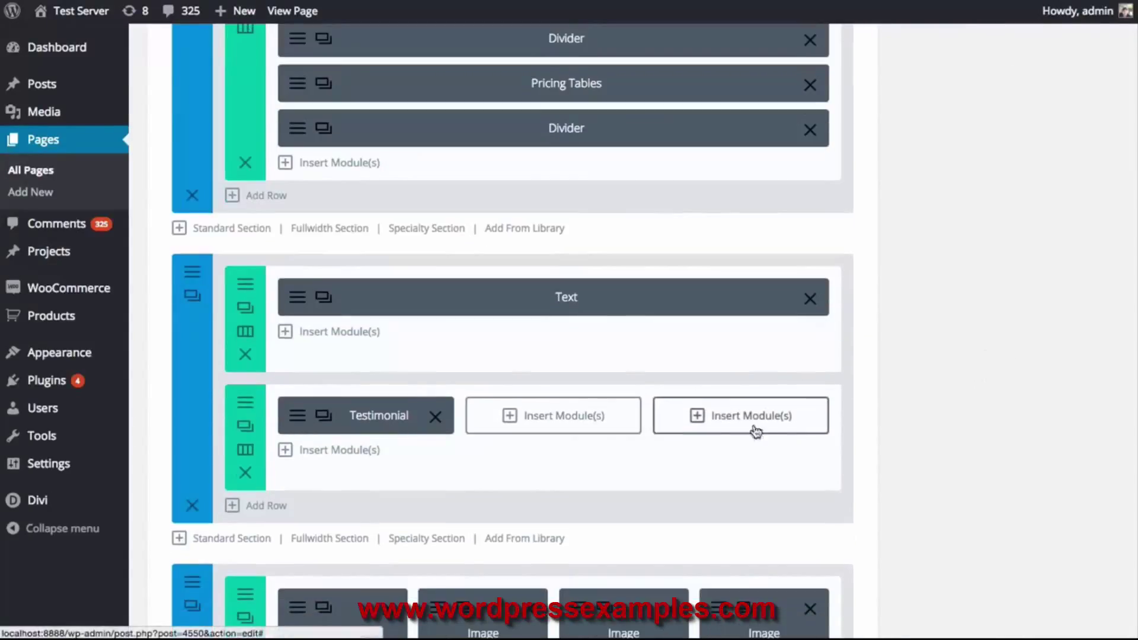
scroll(814, 421, down, 3)
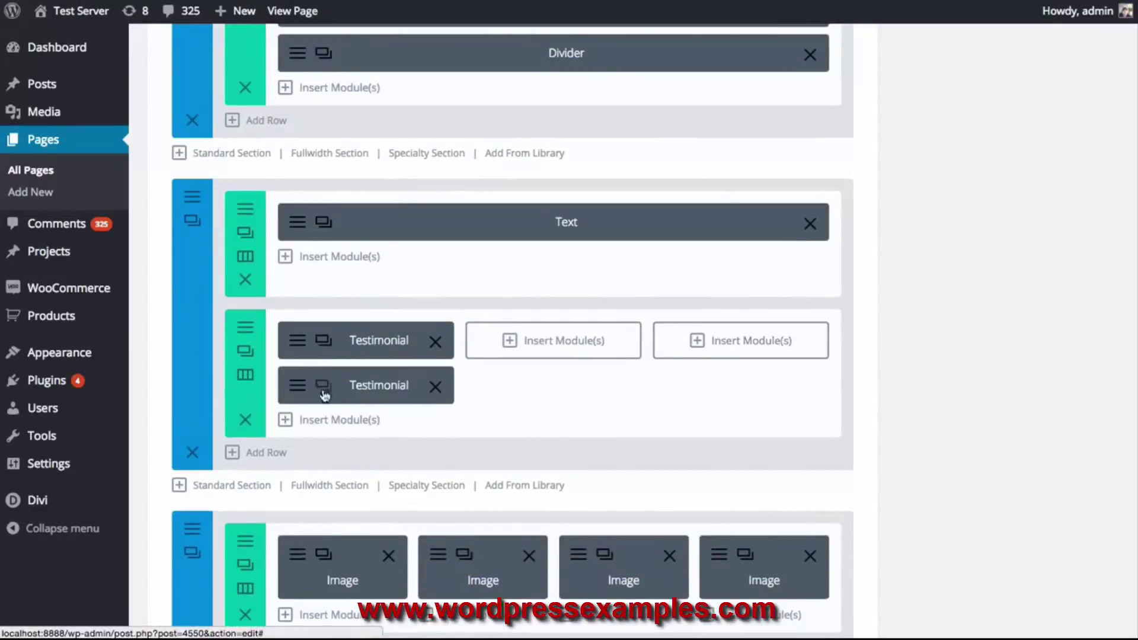
click(323, 385)
drag(356, 394, 726, 333)
Update the Sales Page and view it live
scroll(706, 337, up, 15)
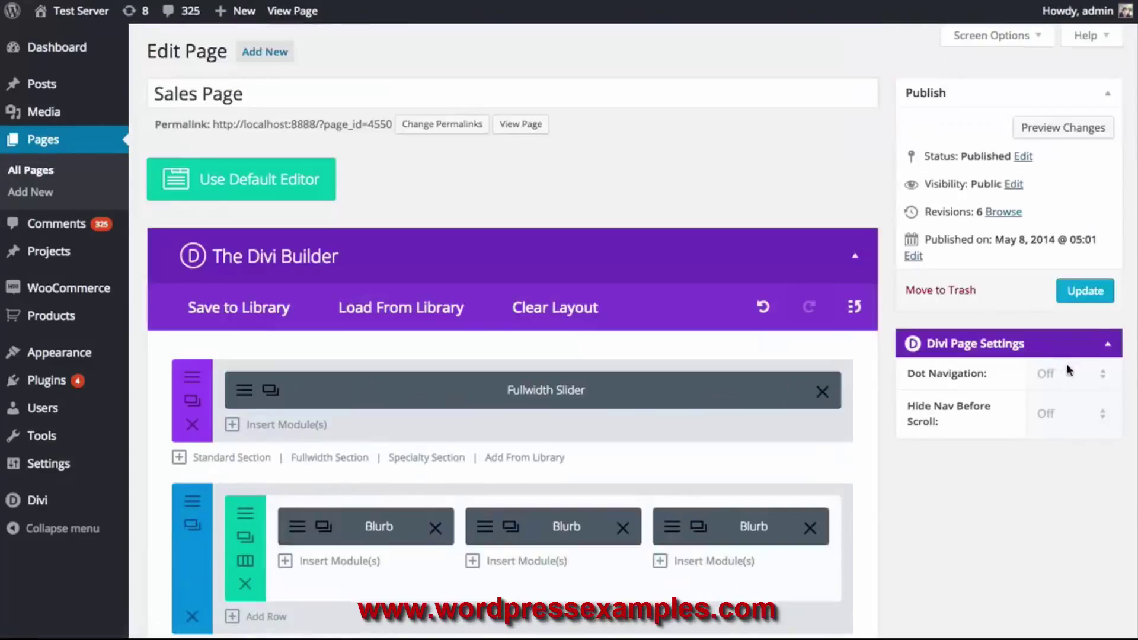
click(1075, 292)
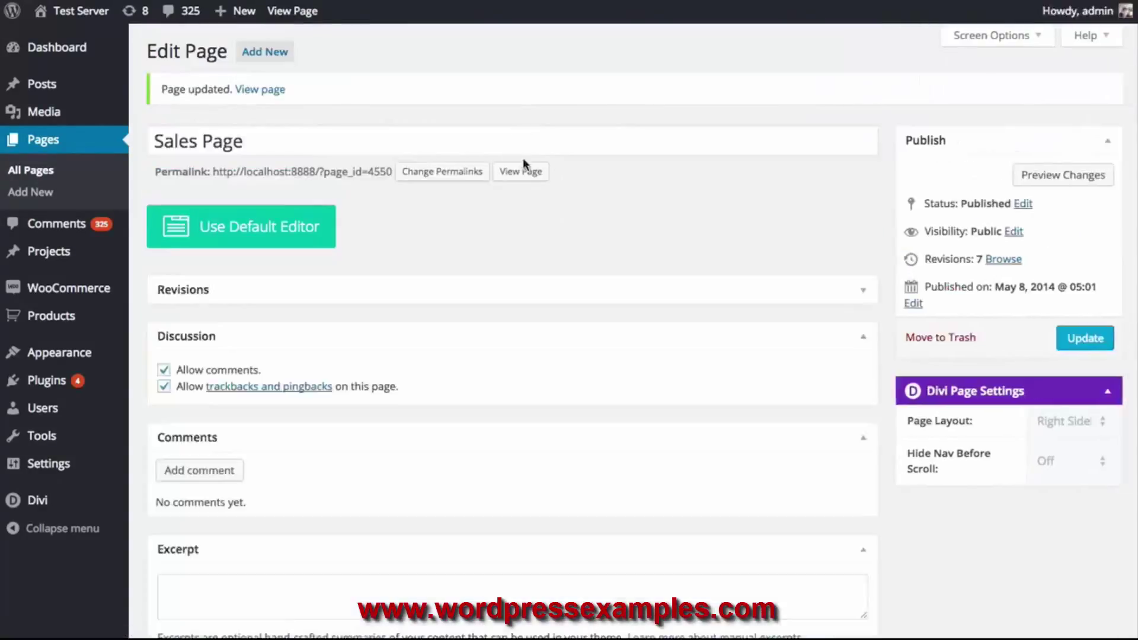
click(521, 171)
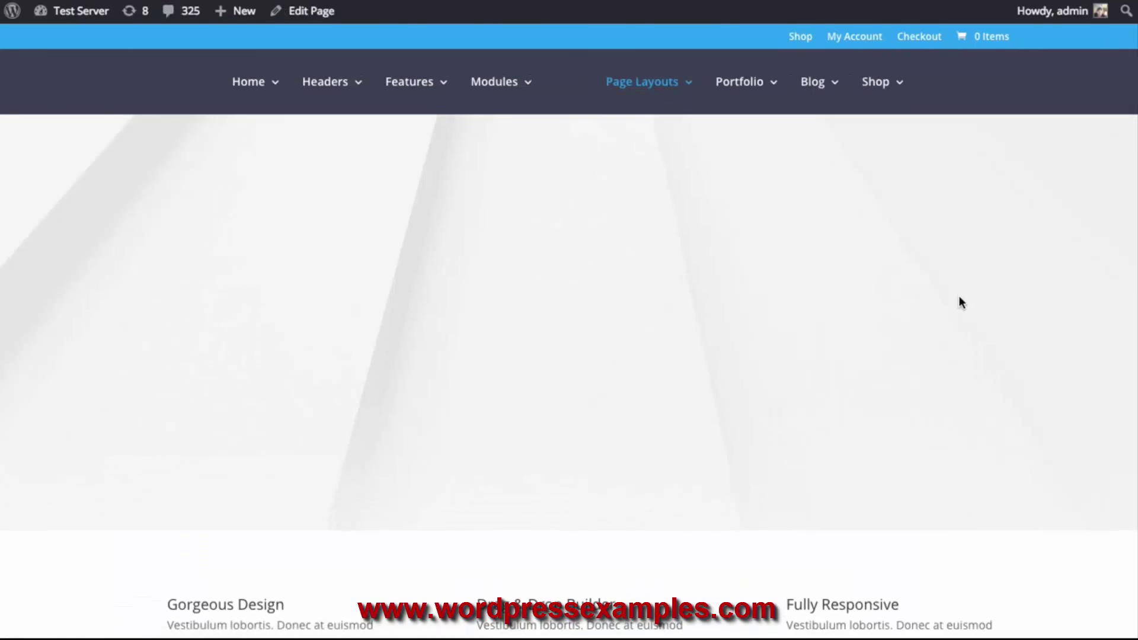
scroll(958, 297, down, 10)
scroll(954, 296, down, 8)
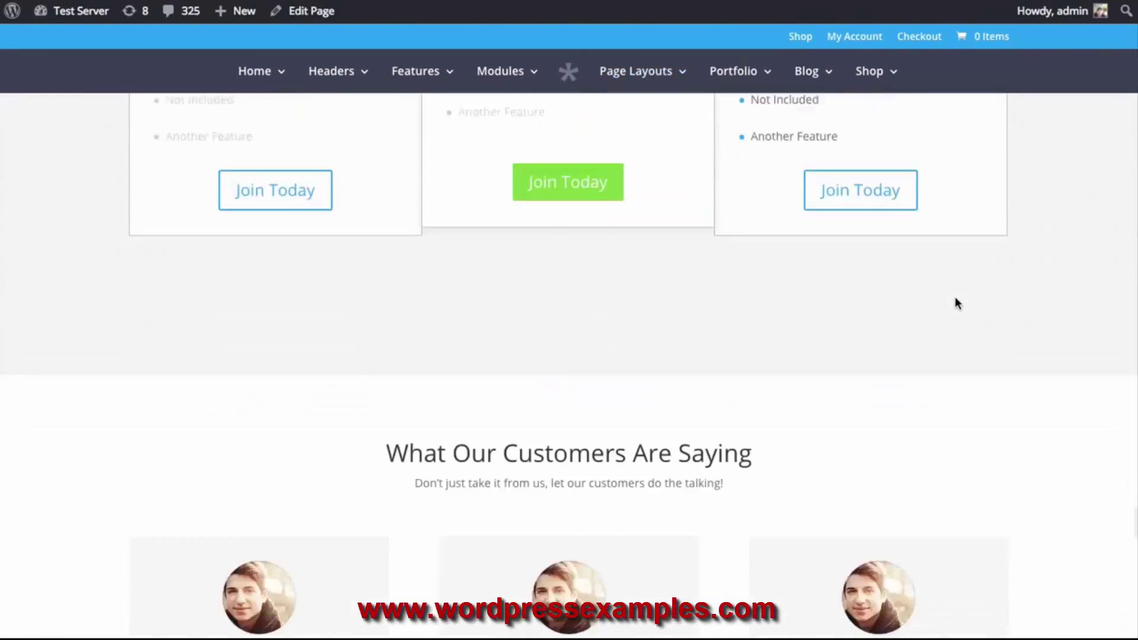
scroll(966, 300, up, 3)
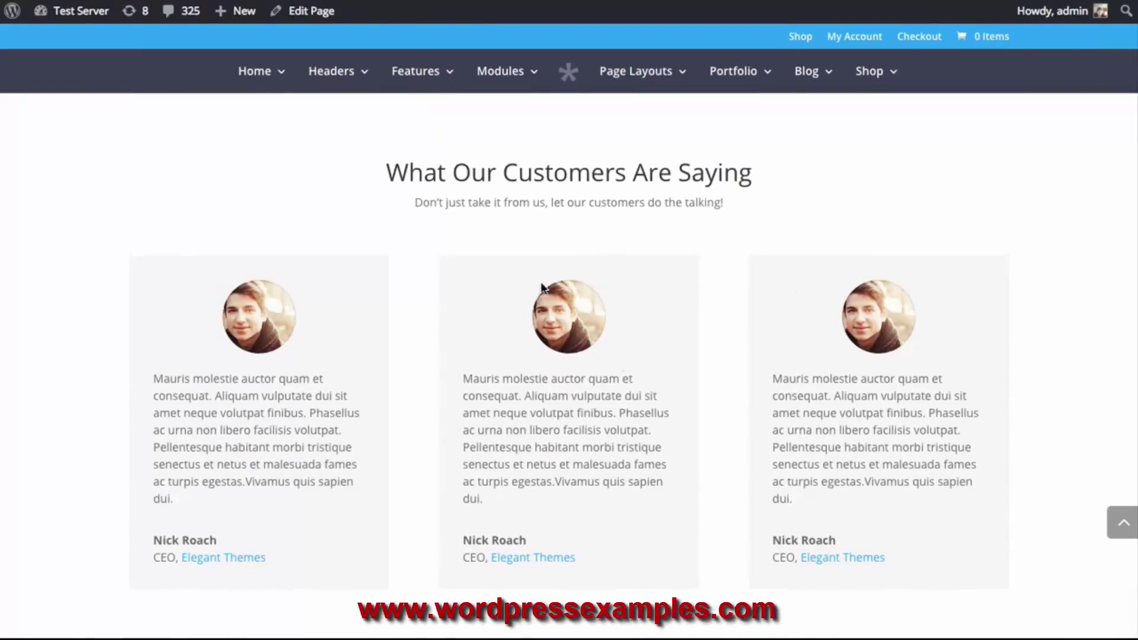
scroll(936, 338, down, 1)
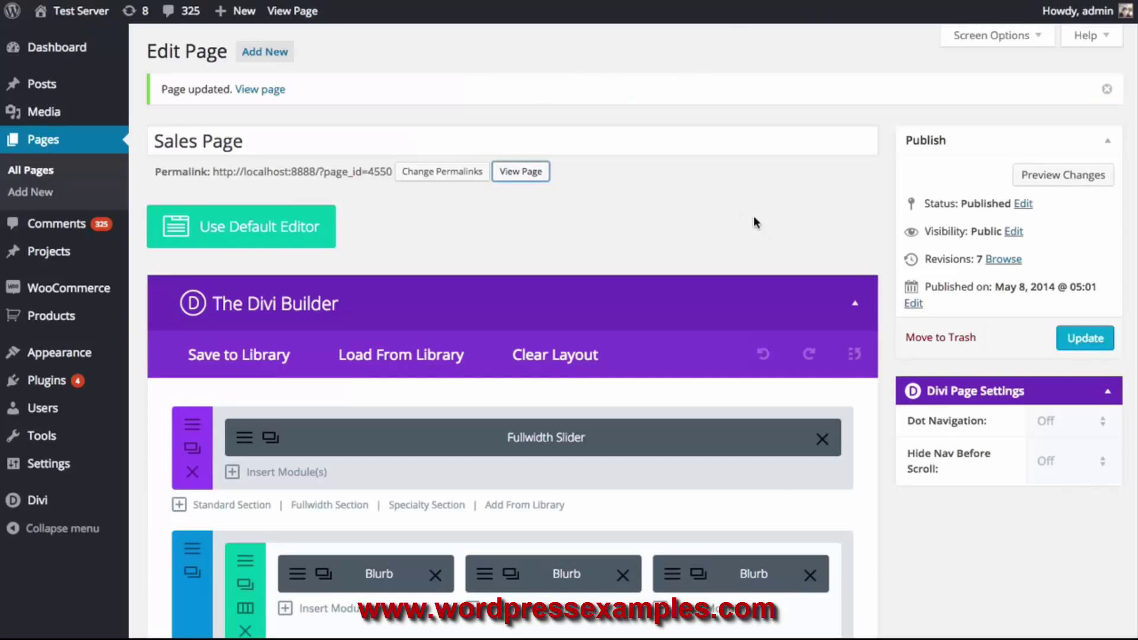
Give the second testimonial the team-member-3 portrait from the Media Library and save it
scroll(739, 223, down, 6)
scroll(740, 225, down, 10)
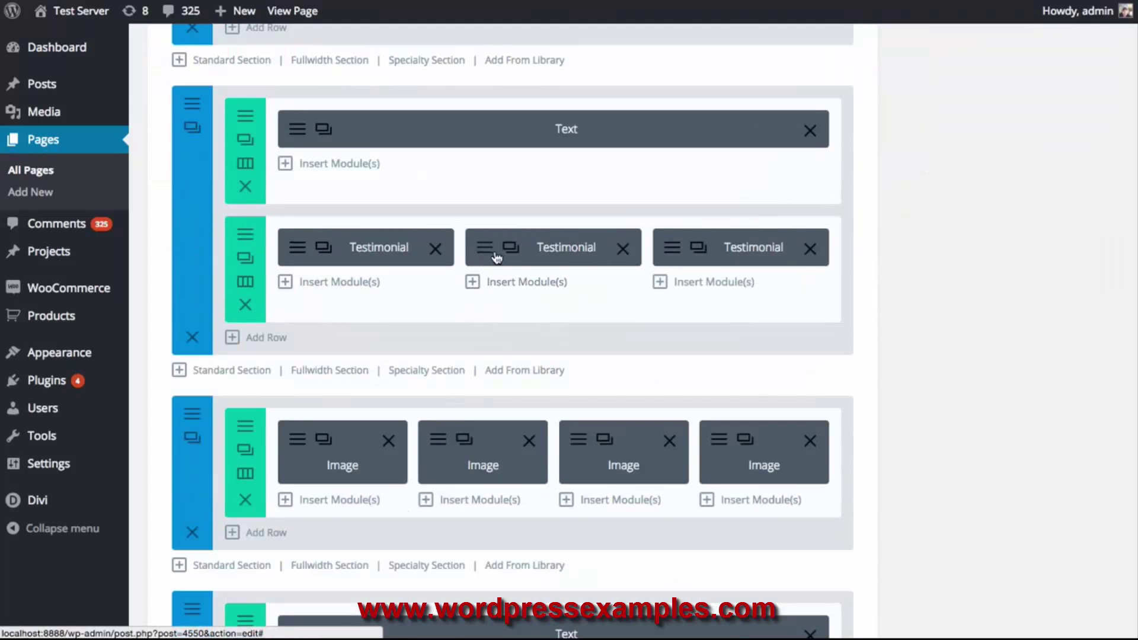
click(484, 255)
scroll(818, 295, down, 6)
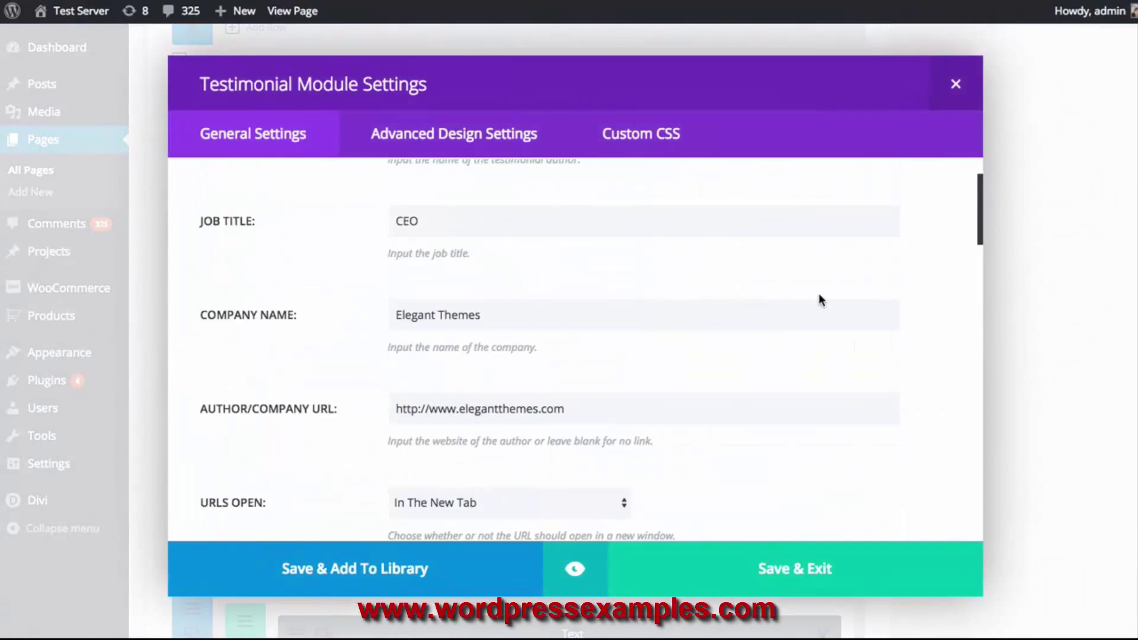
click(831, 221)
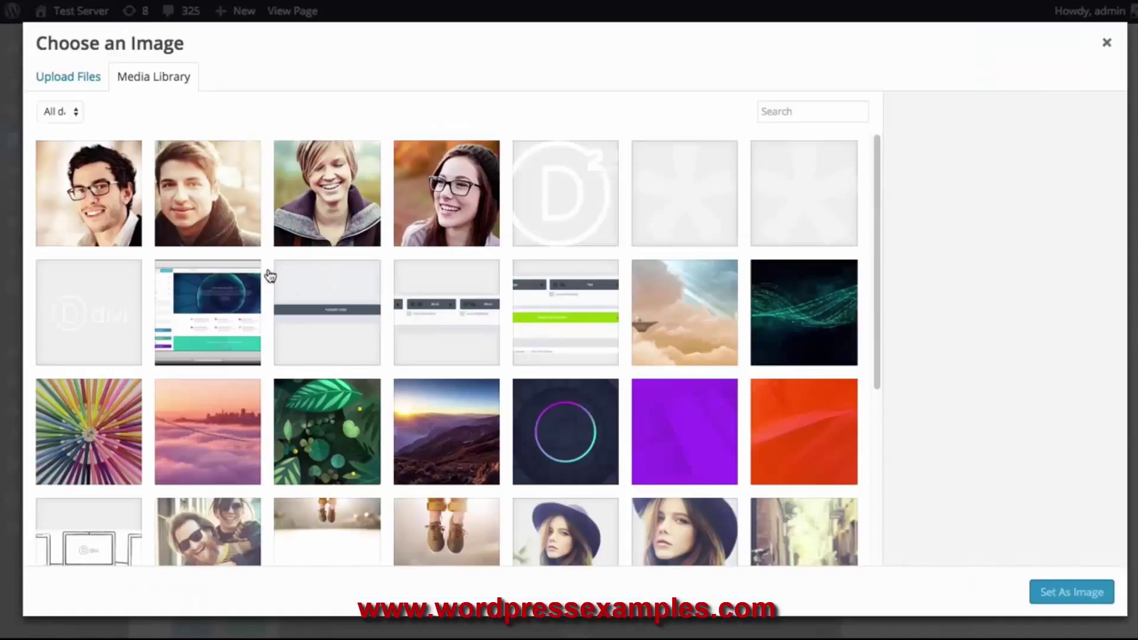
click(302, 219)
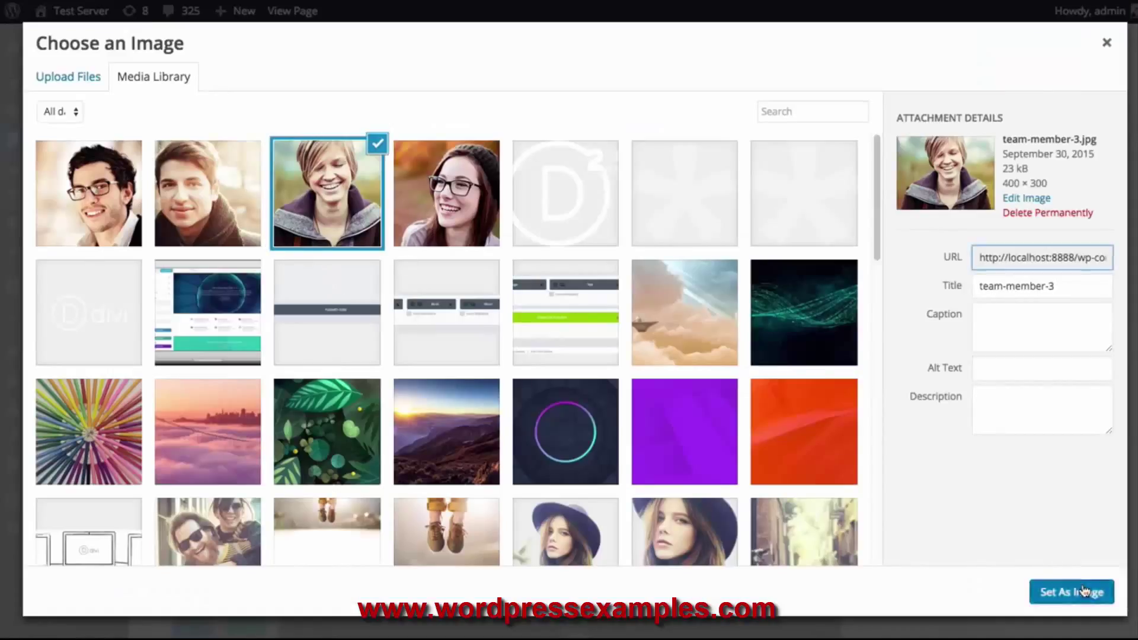
click(1079, 587)
scroll(865, 379, down, 4)
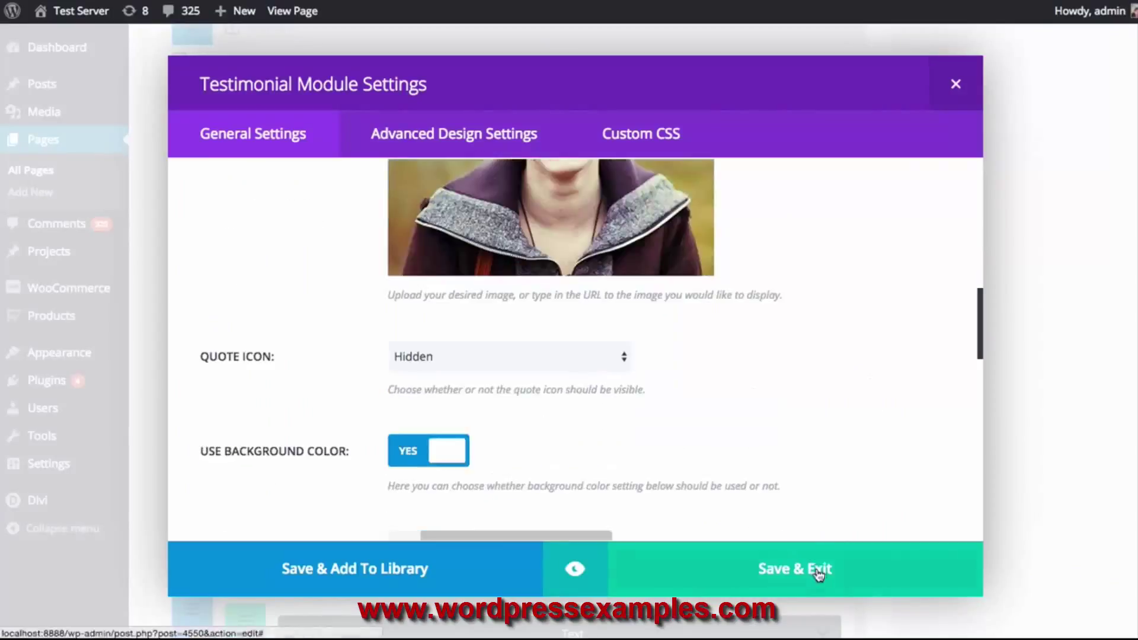
click(813, 566)
scroll(842, 556, down, 1)
scroll(706, 277, up, 1)
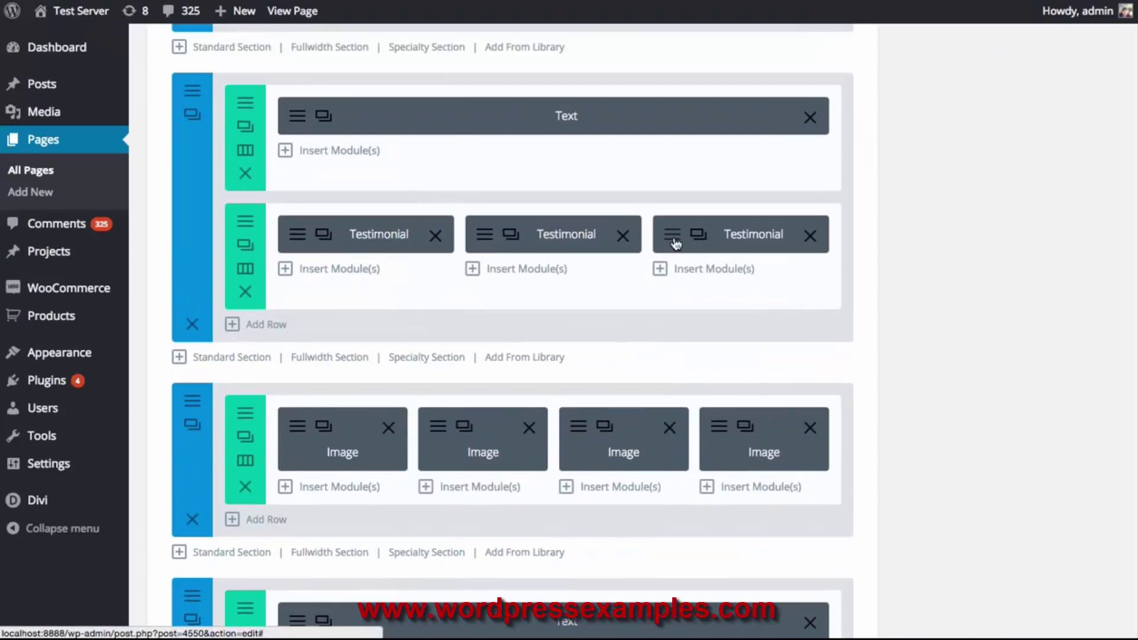
click(679, 233)
Set the team-member-1 image as the third testimonial's portrait
scroll(869, 407, down, 5)
click(870, 356)
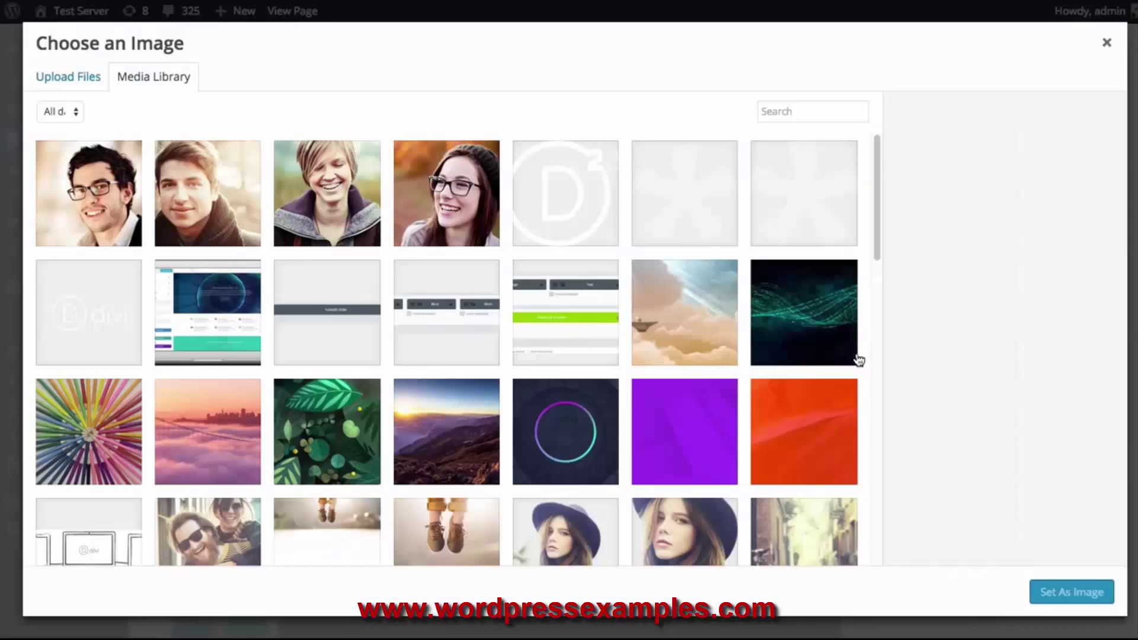
click(111, 199)
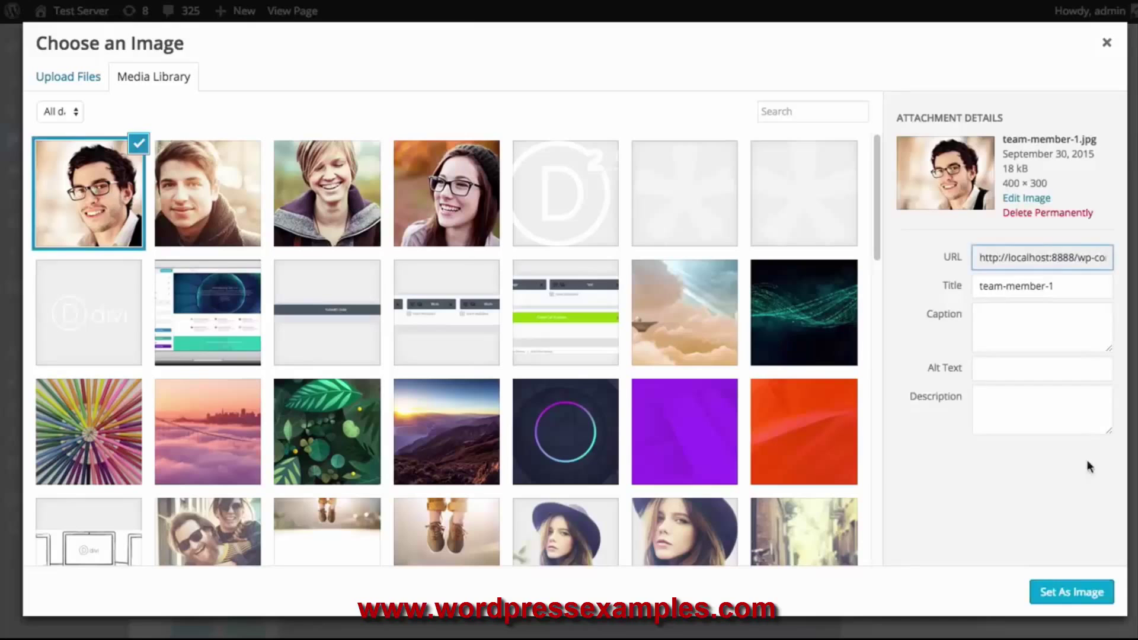
click(1070, 592)
Give the testimonial a purple background and a Light text color
scroll(851, 396, down, 8)
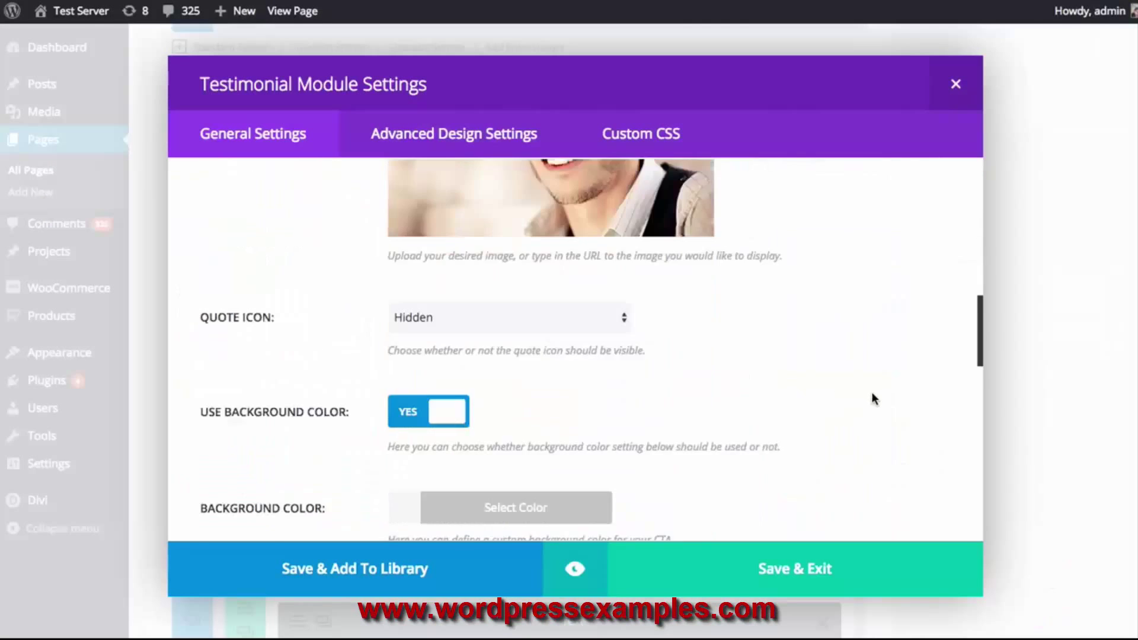
click(445, 396)
scroll(695, 406, down, 2)
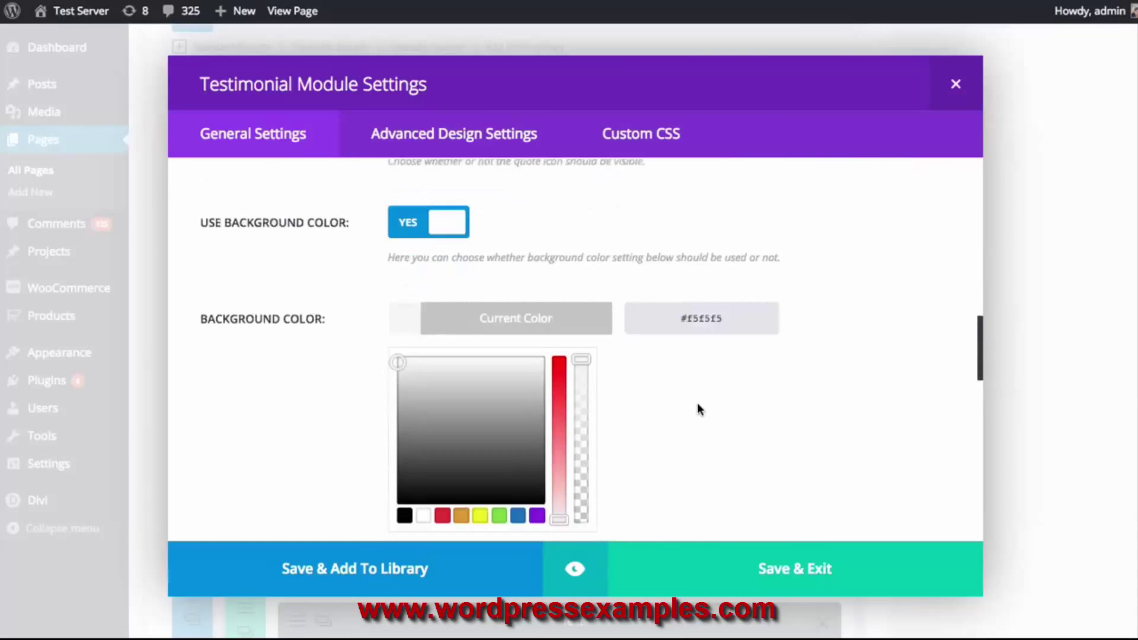
click(537, 493)
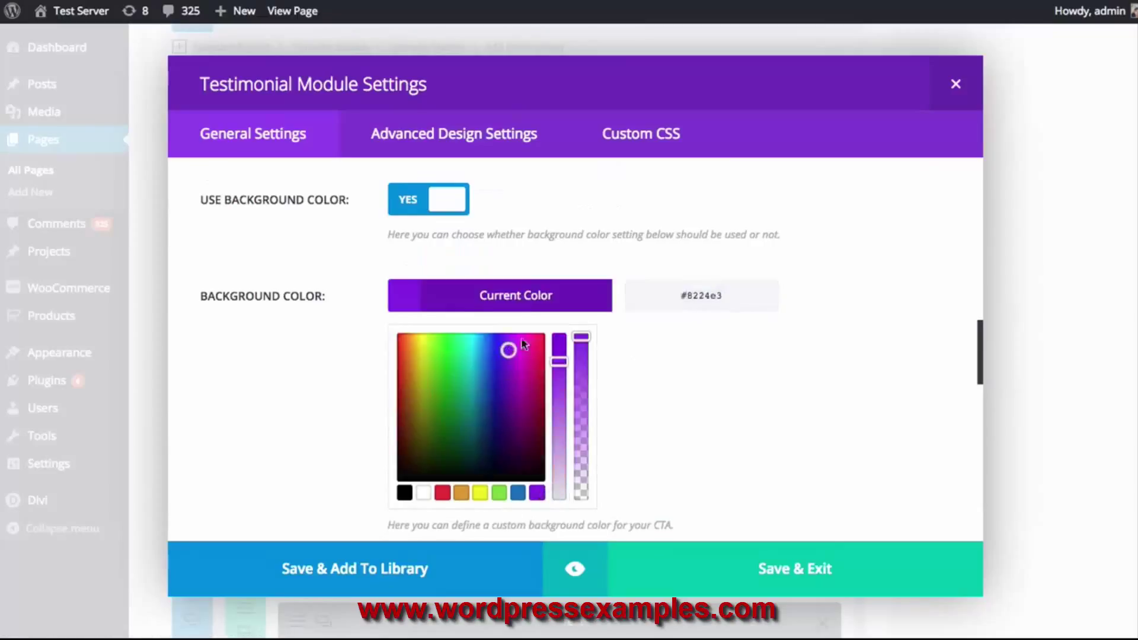
click(540, 308)
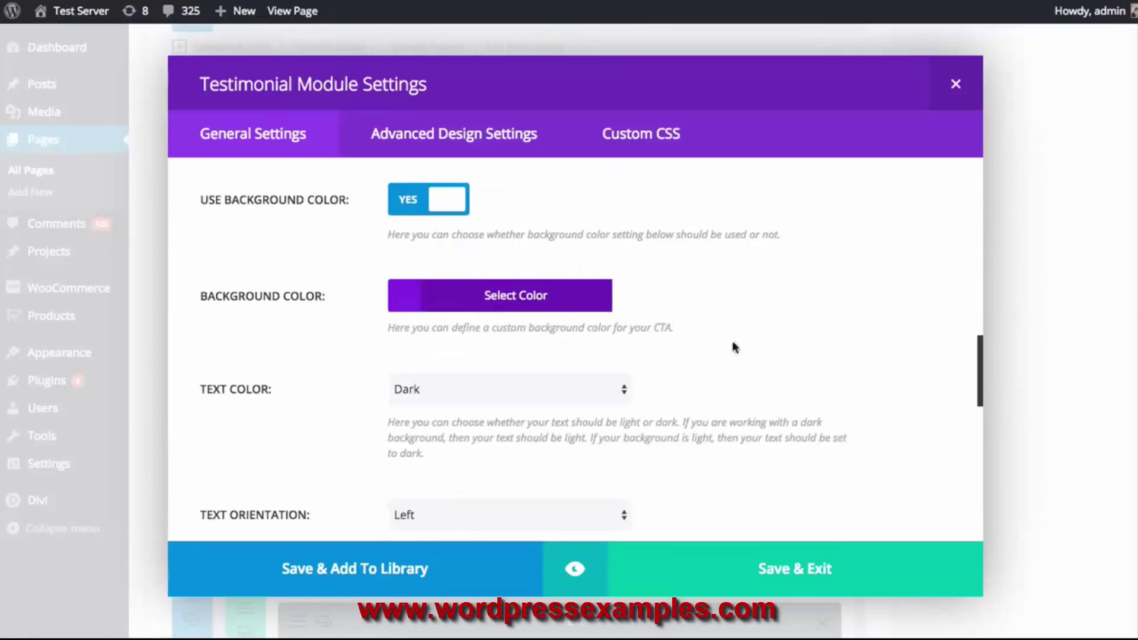
scroll(734, 310, down, 1)
click(506, 335)
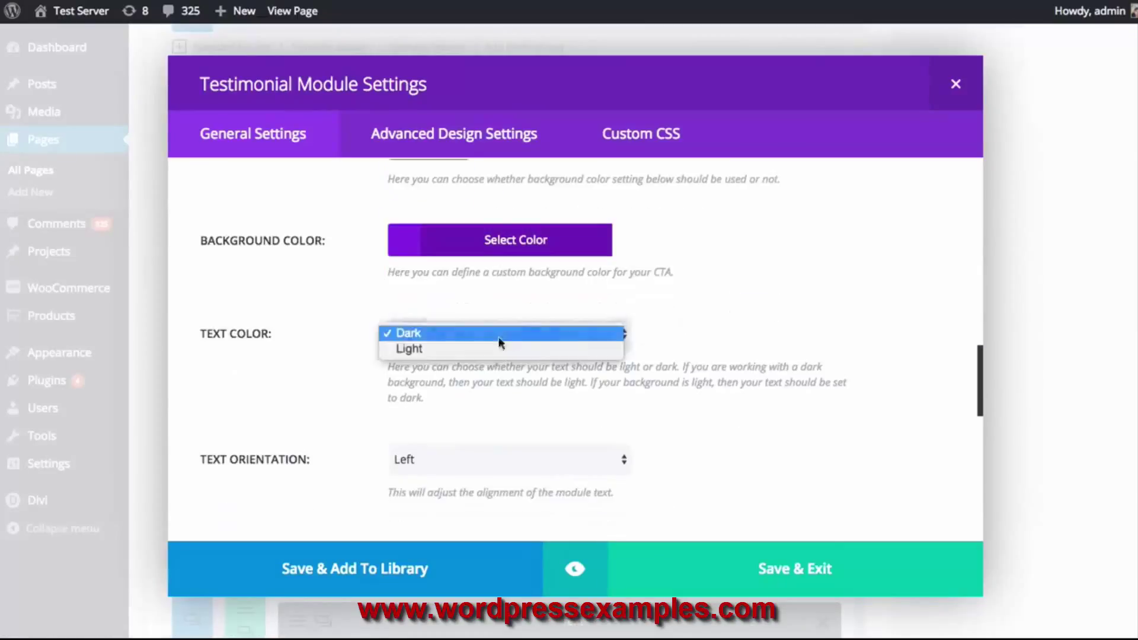
click(533, 349)
Preview the restyled testimonial, then save and close its settings
scroll(828, 375, down, 2)
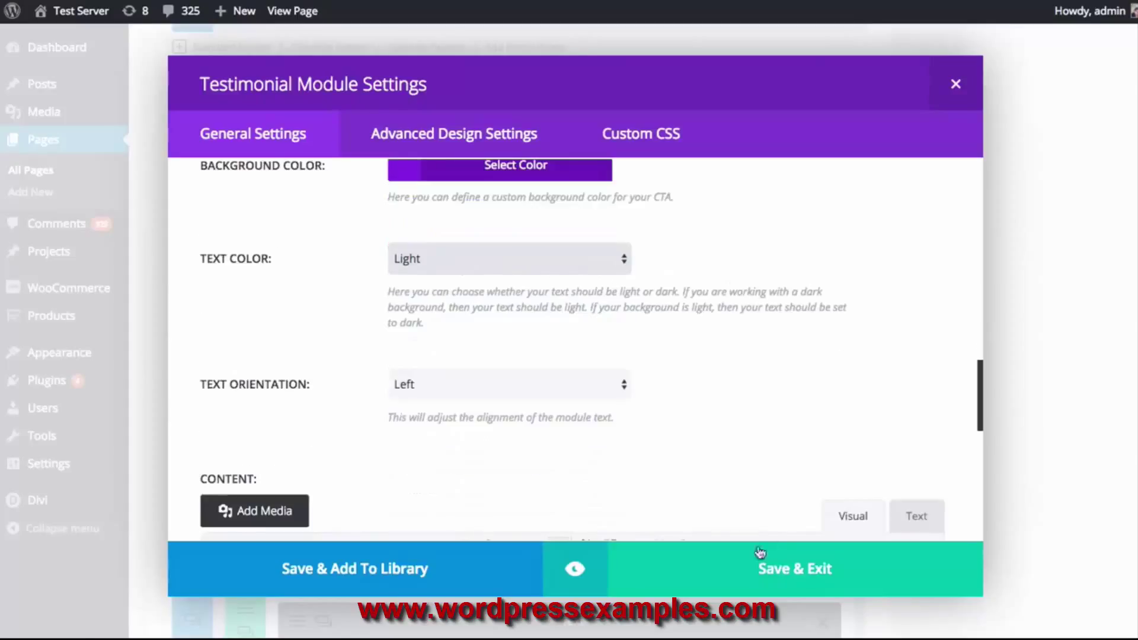
click(576, 572)
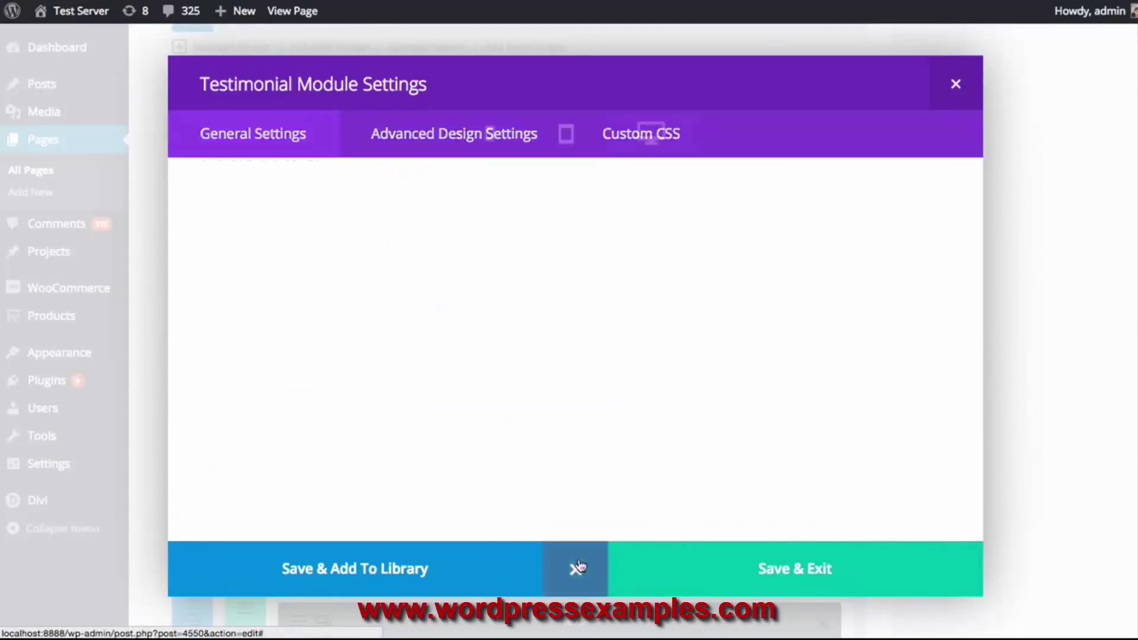
scroll(898, 287, down, 4)
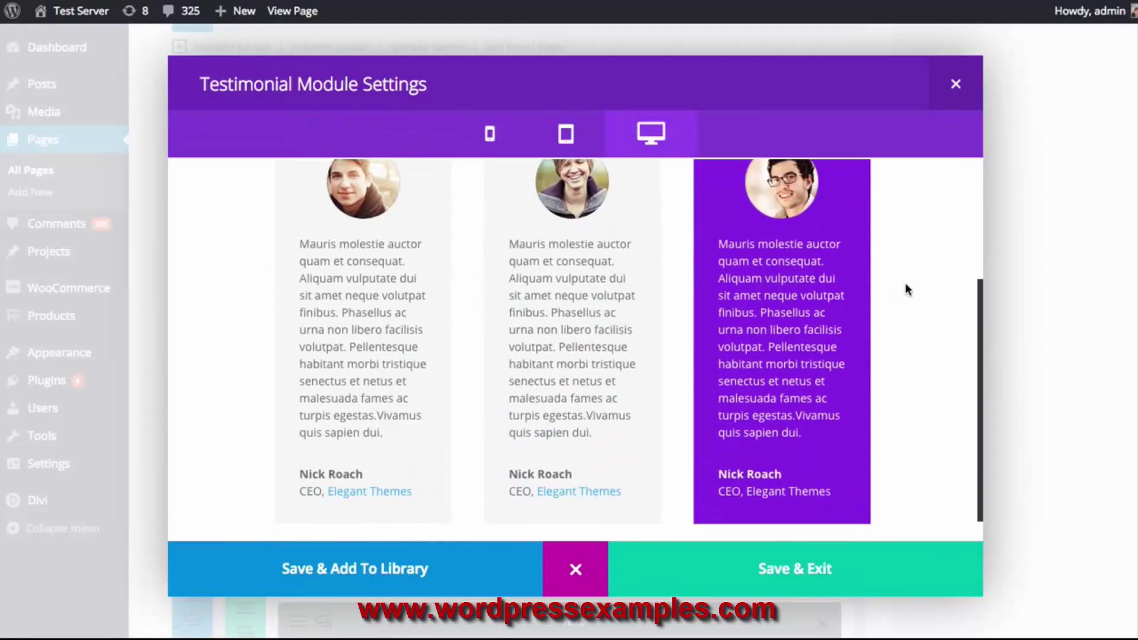
scroll(907, 292, up, 4)
scroll(909, 290, down, 2)
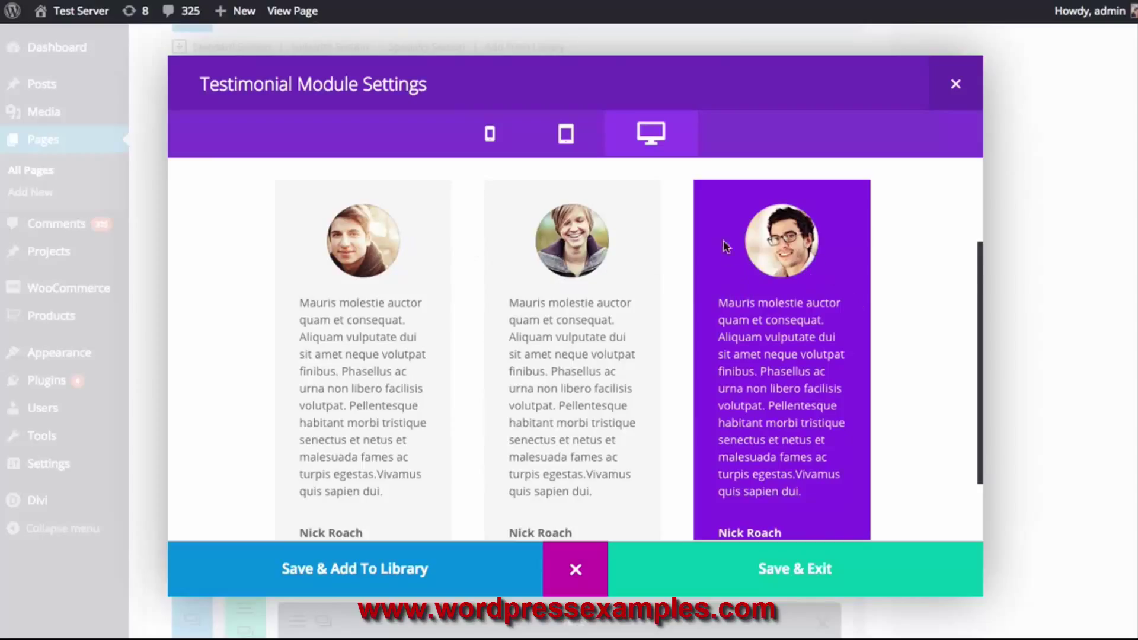
scroll(886, 428, down, 2)
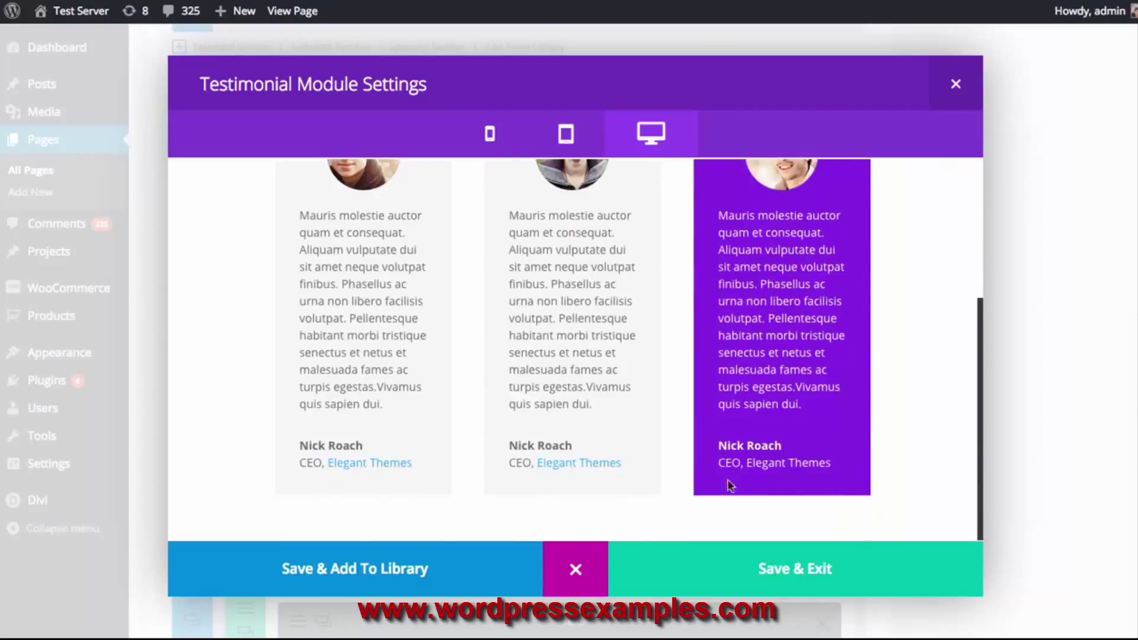
scroll(701, 457, up, 2)
scroll(701, 459, down, 2)
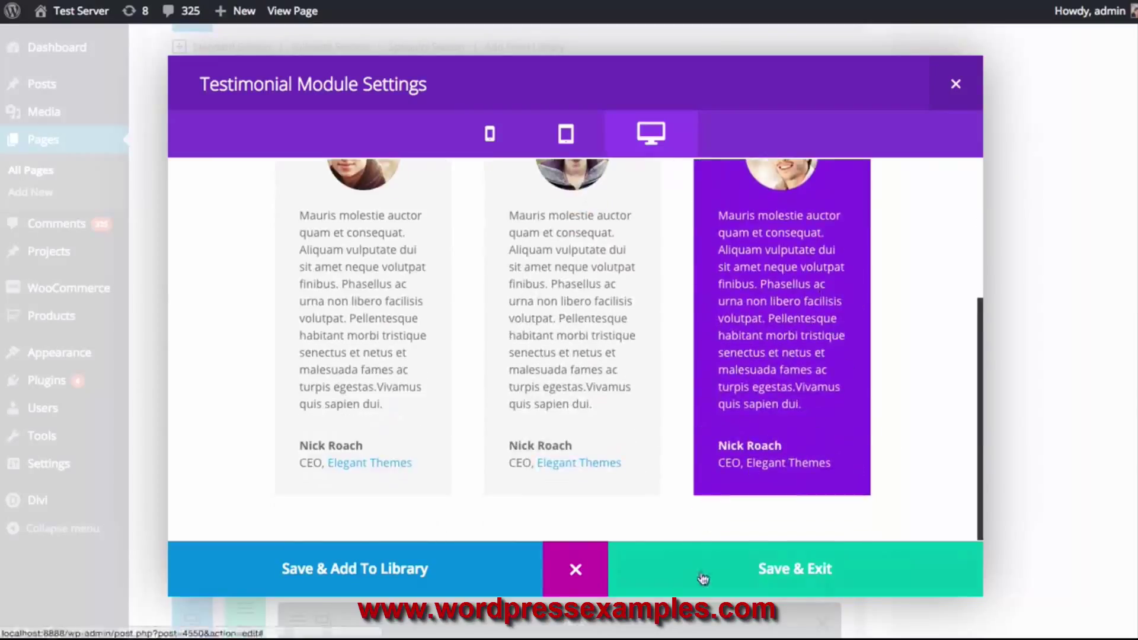
click(823, 572)
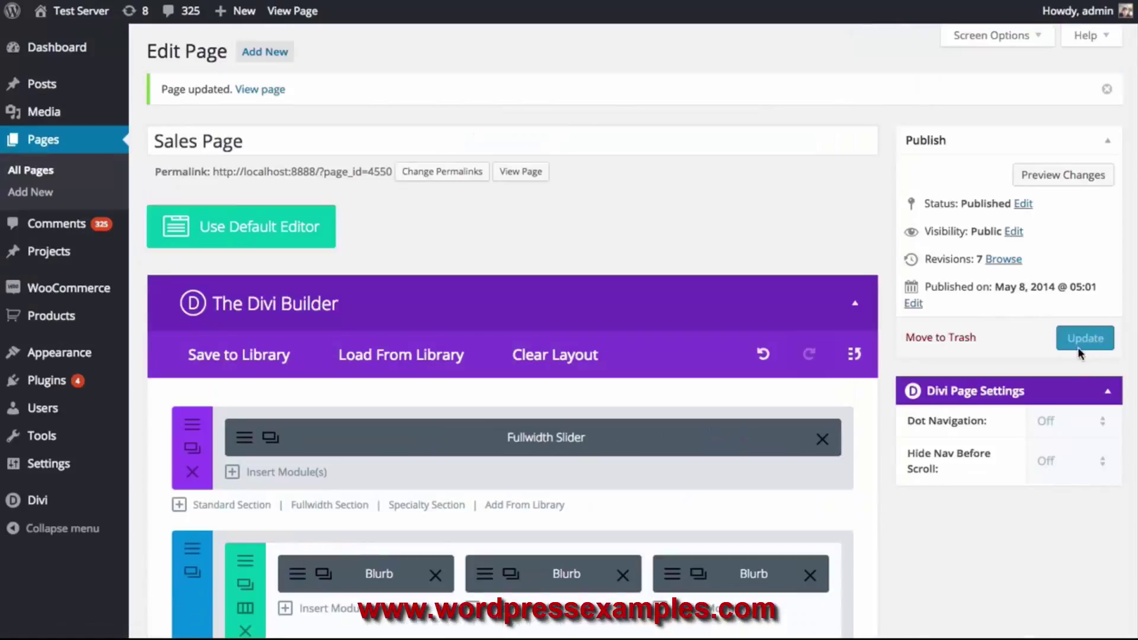
Update the Sales Page and scroll through the live testimonials, checking the purple third one
click(1093, 342)
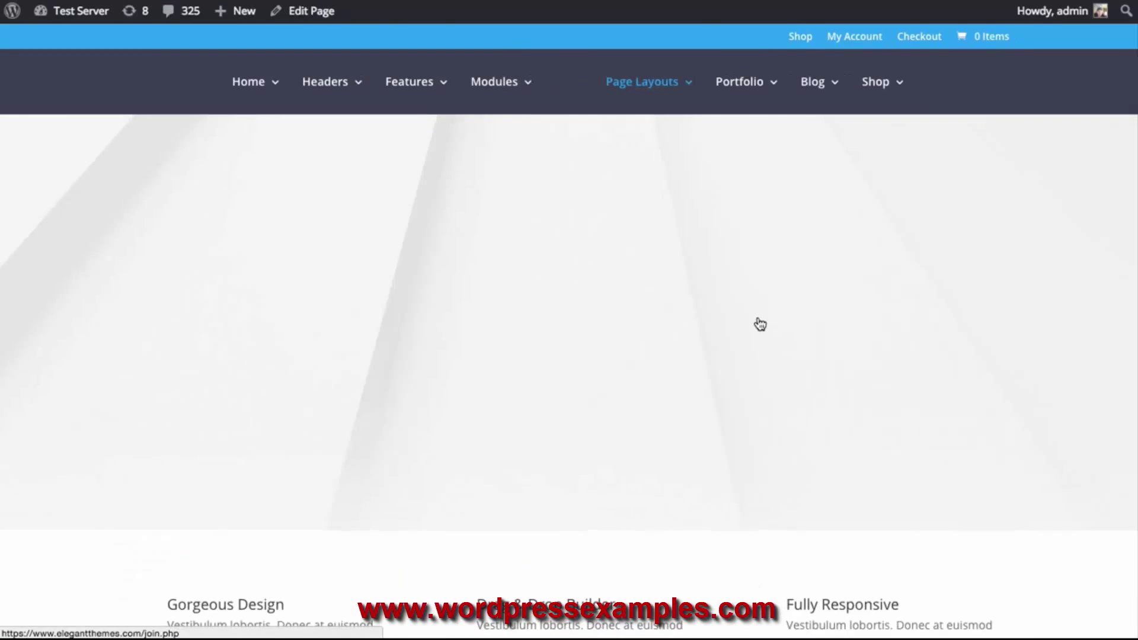
scroll(757, 322, down, 10)
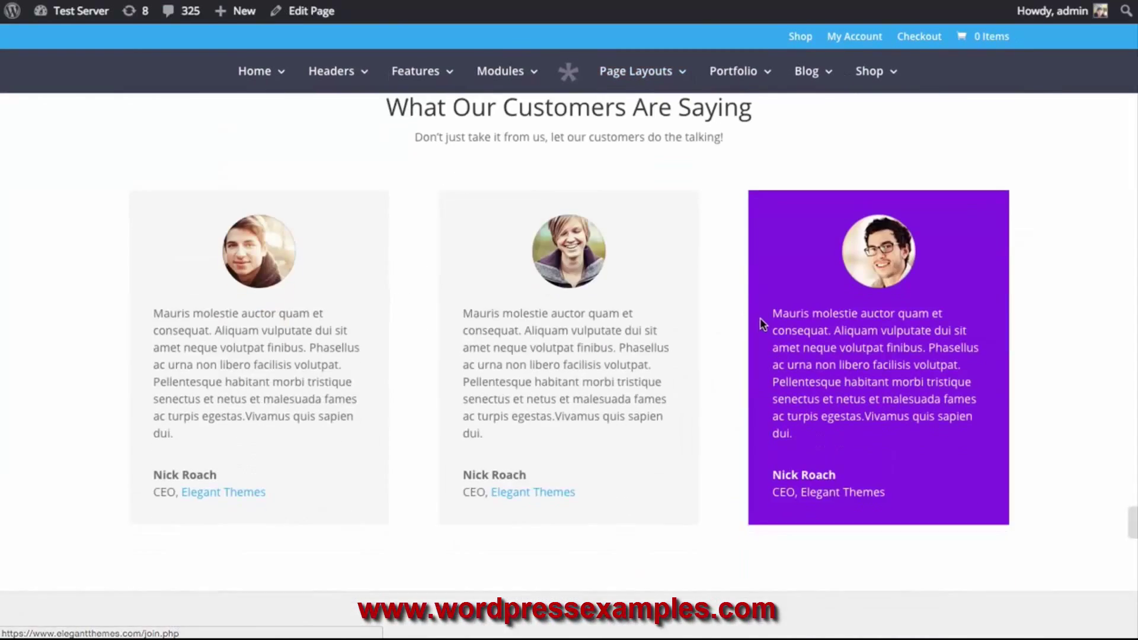
scroll(760, 323, down, 5)
scroll(770, 326, up, 7)
scroll(957, 379, down, 1)
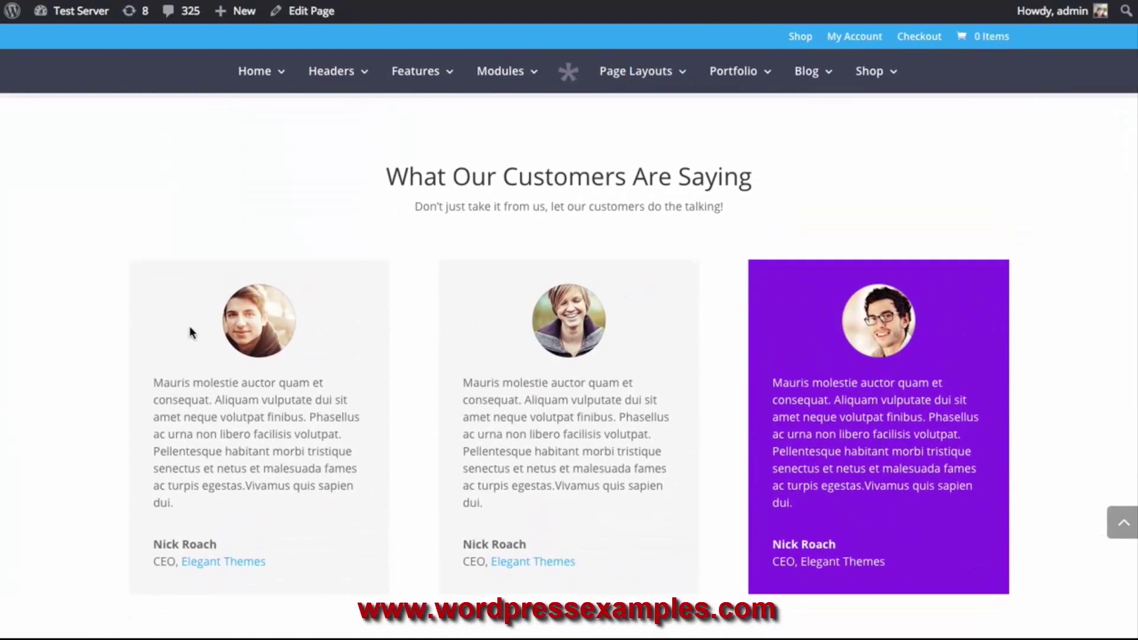
scroll(758, 331, down, 2)
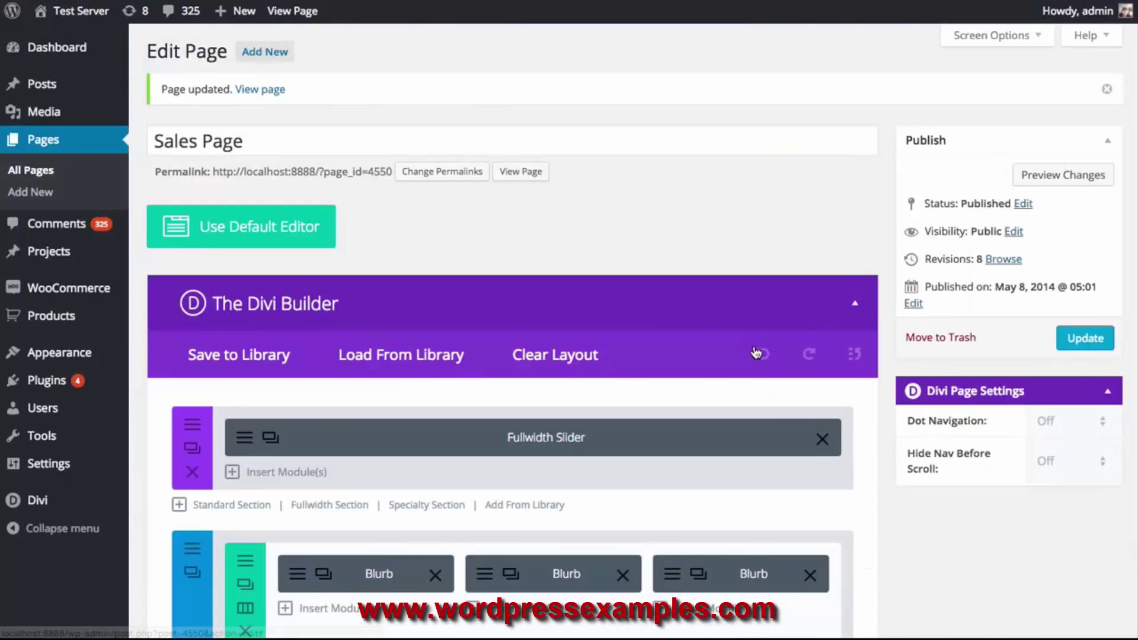
scroll(762, 333, down, 10)
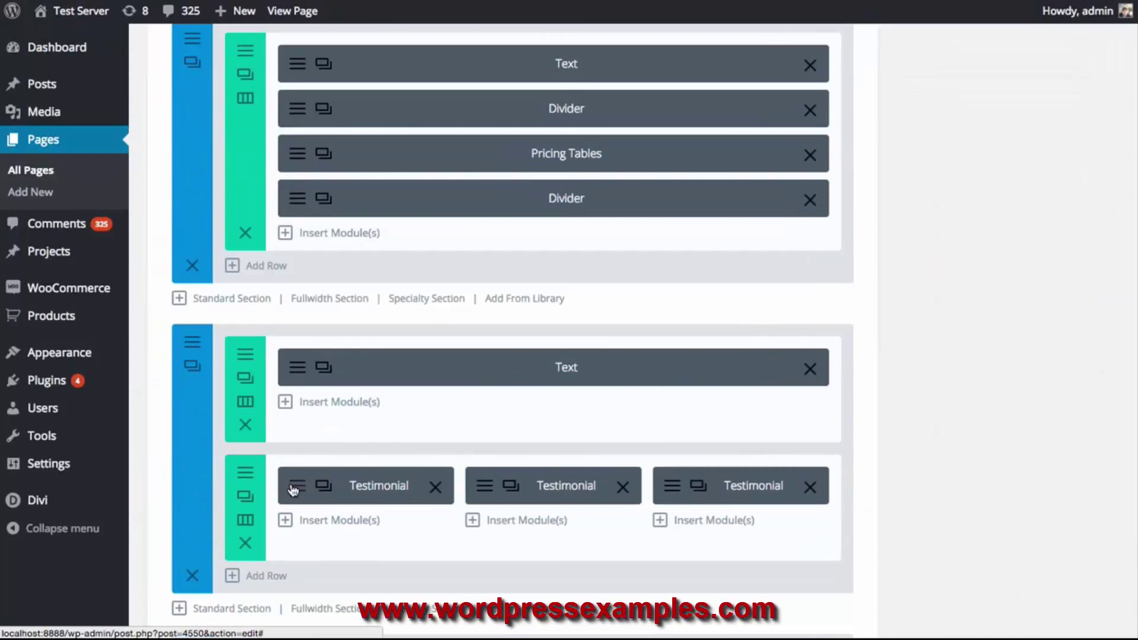
Clear the first testimonial's portrait URL, set its quote icon to Visible, and save
click(293, 490)
scroll(836, 296, down, 5)
triple_click(636, 435)
key(BackSpace)
scroll(771, 433, down, 5)
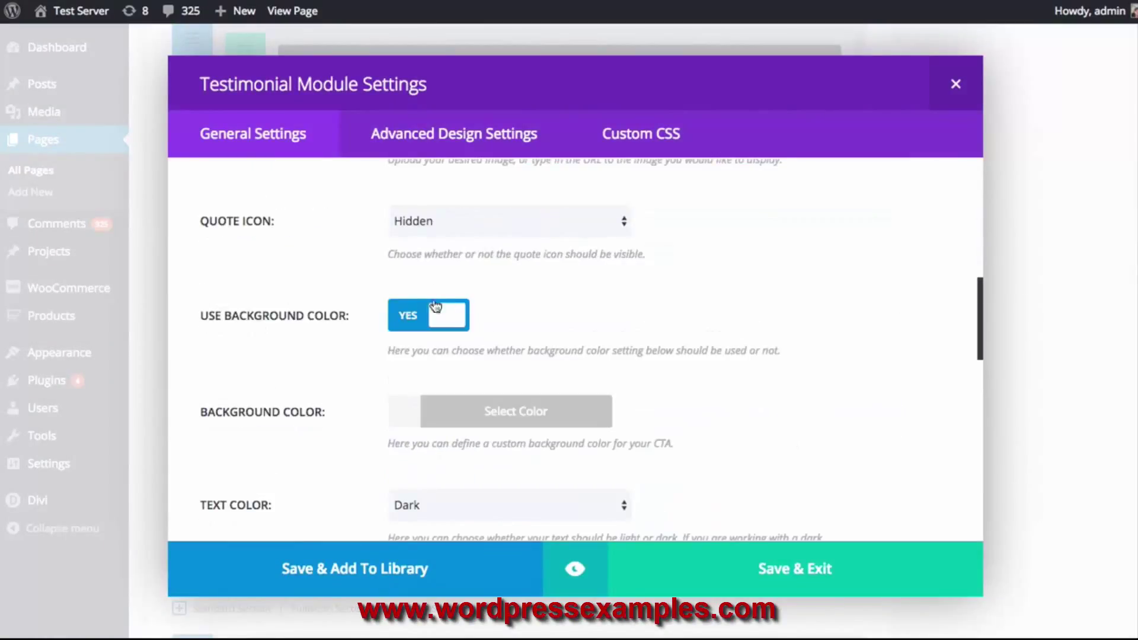
click(477, 234)
click(415, 202)
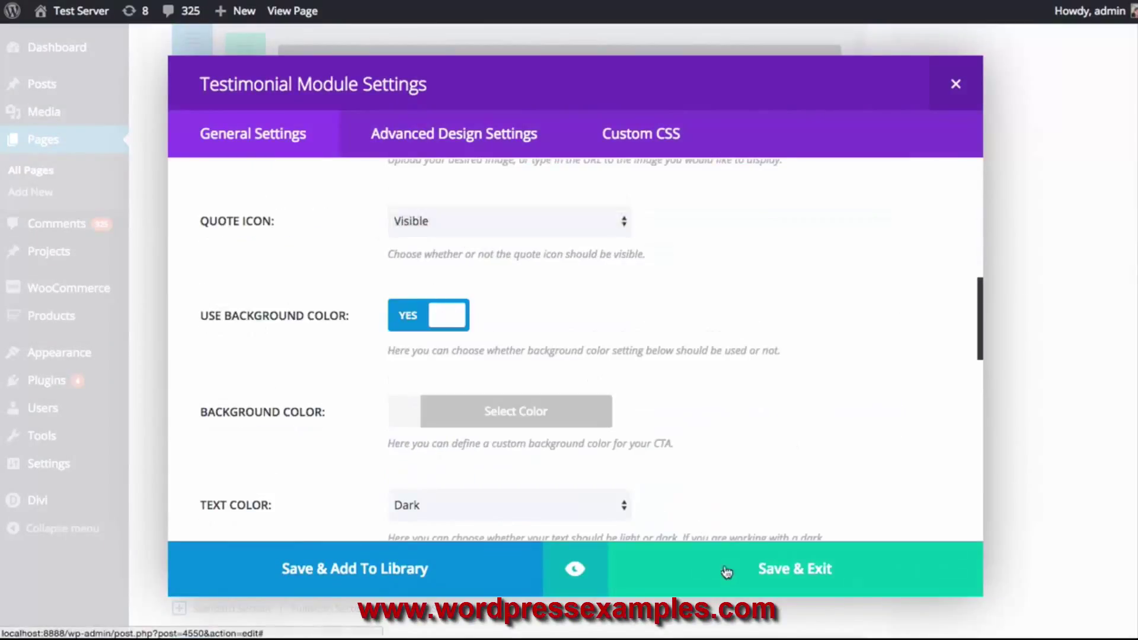
click(765, 569)
Delete the other two testimonials, duplicate the first twice, and move the copies into columns two and three
click(624, 489)
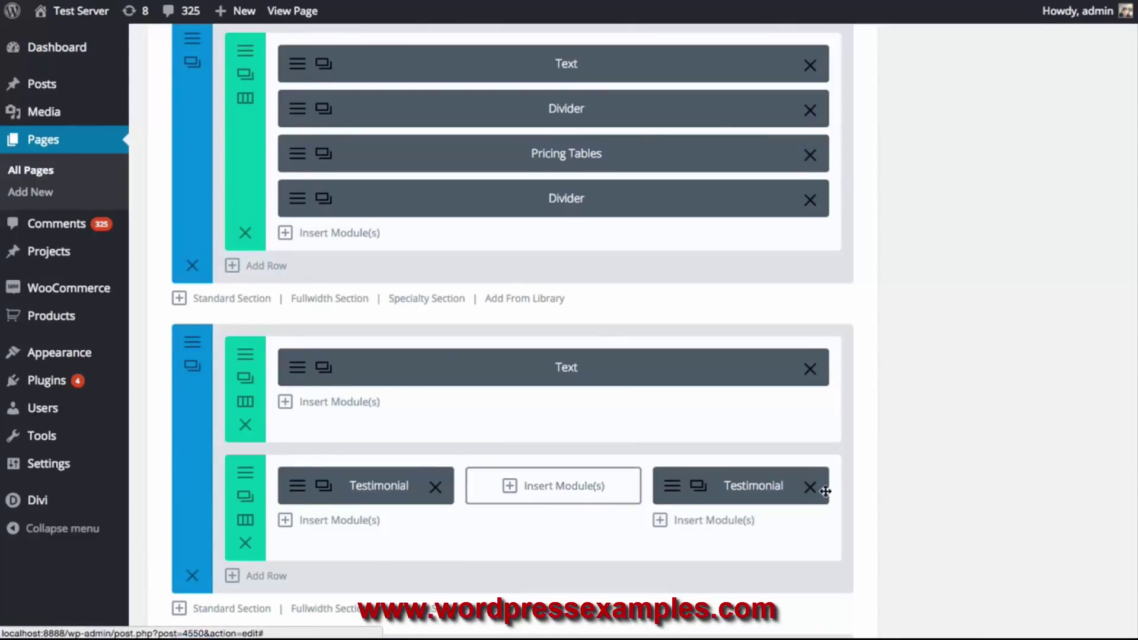
click(811, 489)
double_click(326, 488)
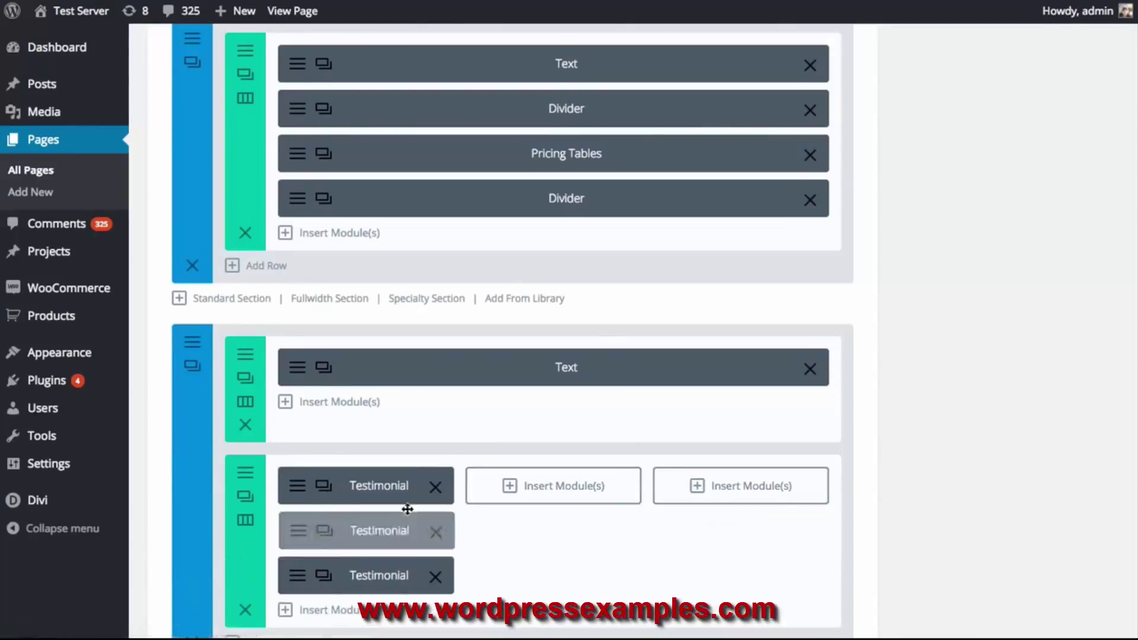
drag(363, 528, 544, 487)
drag(381, 544, 741, 487)
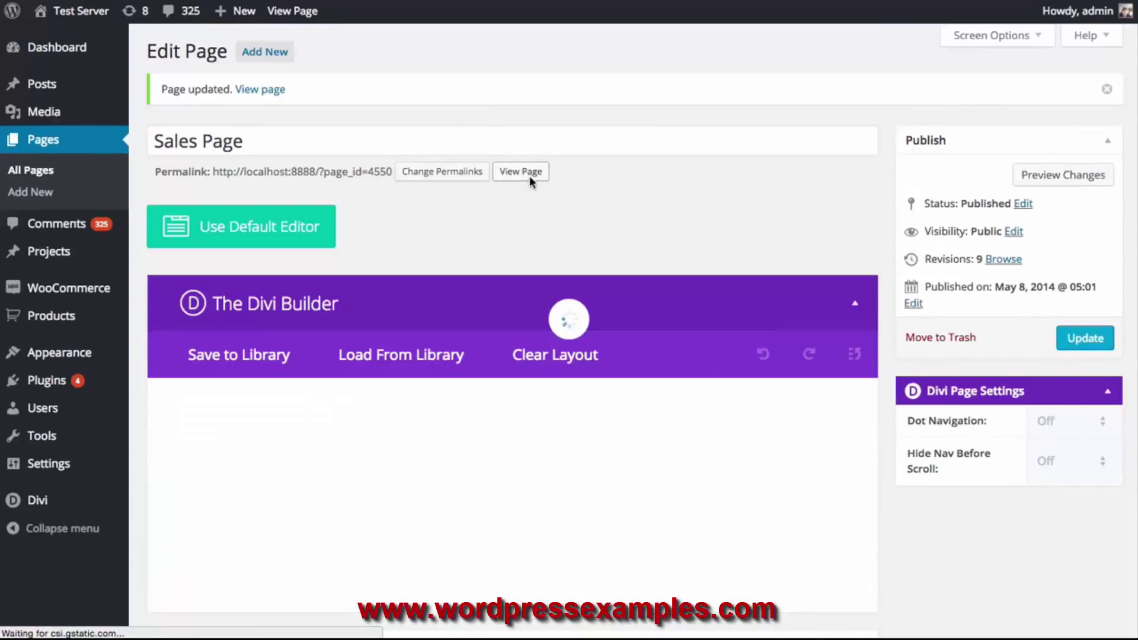
View the updated page live and scroll through the three quote-icon testimonials
click(530, 176)
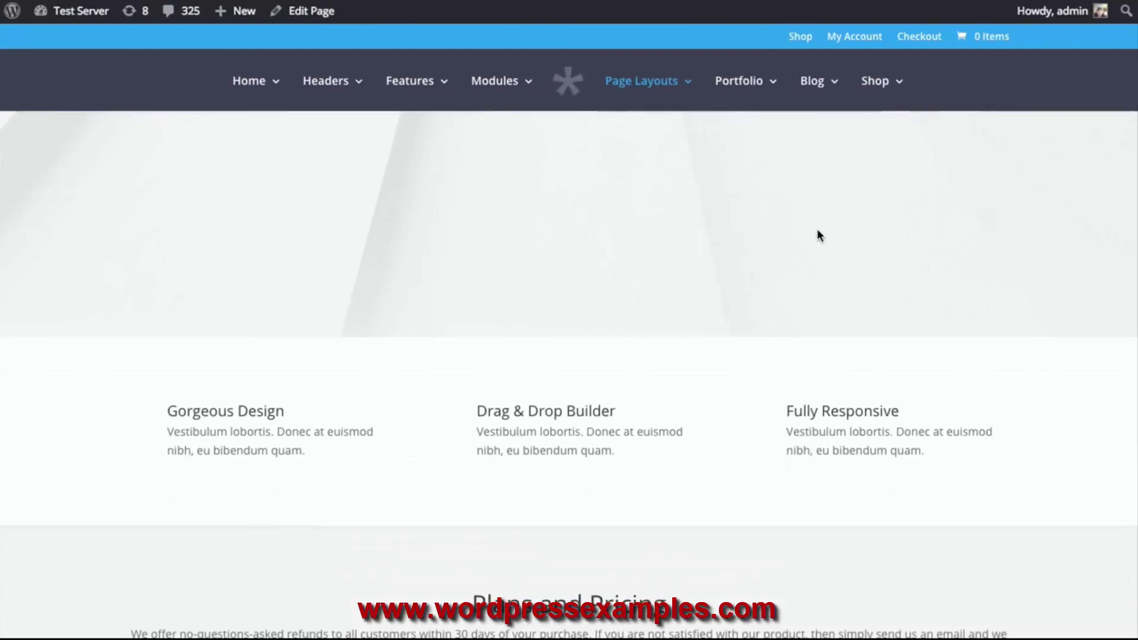
scroll(816, 226, down, 10)
scroll(817, 231, down, 6)
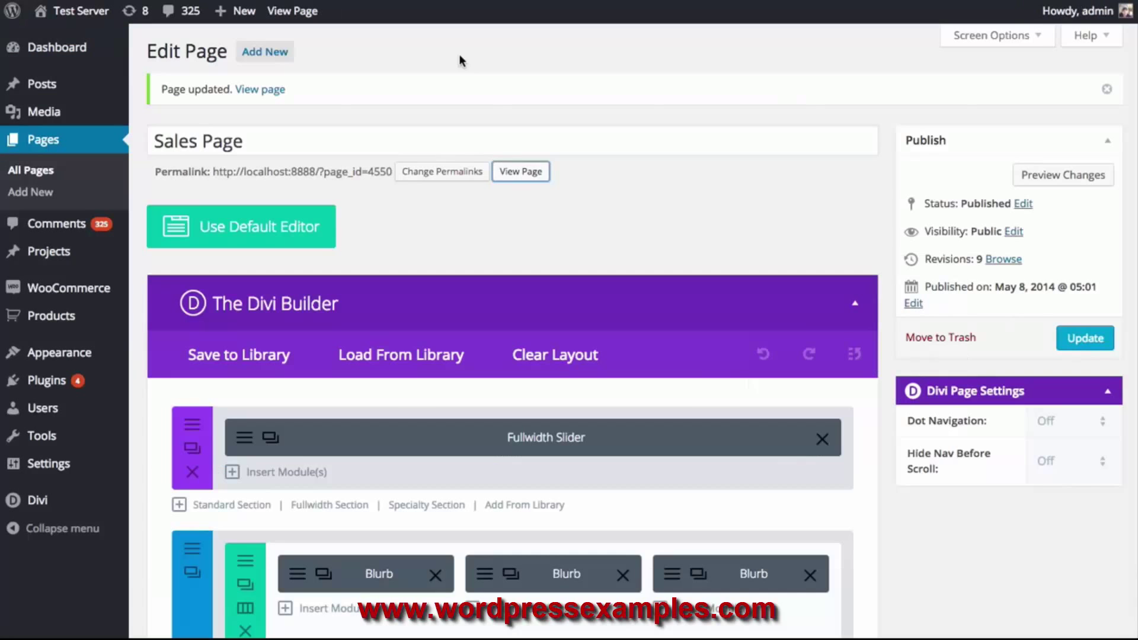
scroll(926, 243, down, 12)
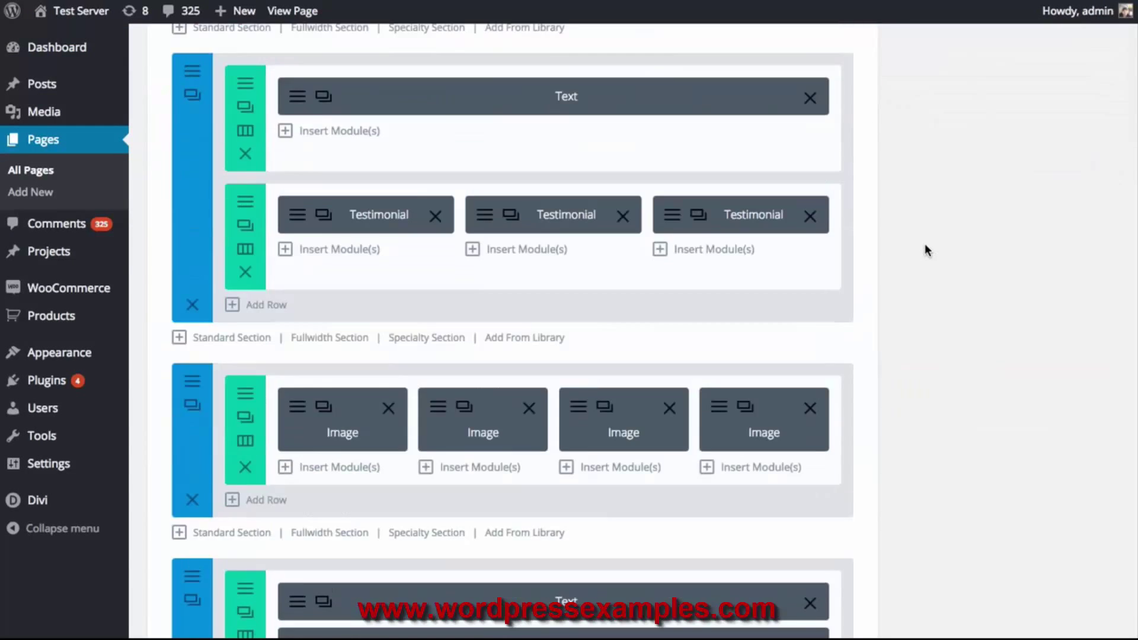
scroll(936, 253, up, 3)
scroll(947, 255, down, 8)
scroll(951, 260, up, 5)
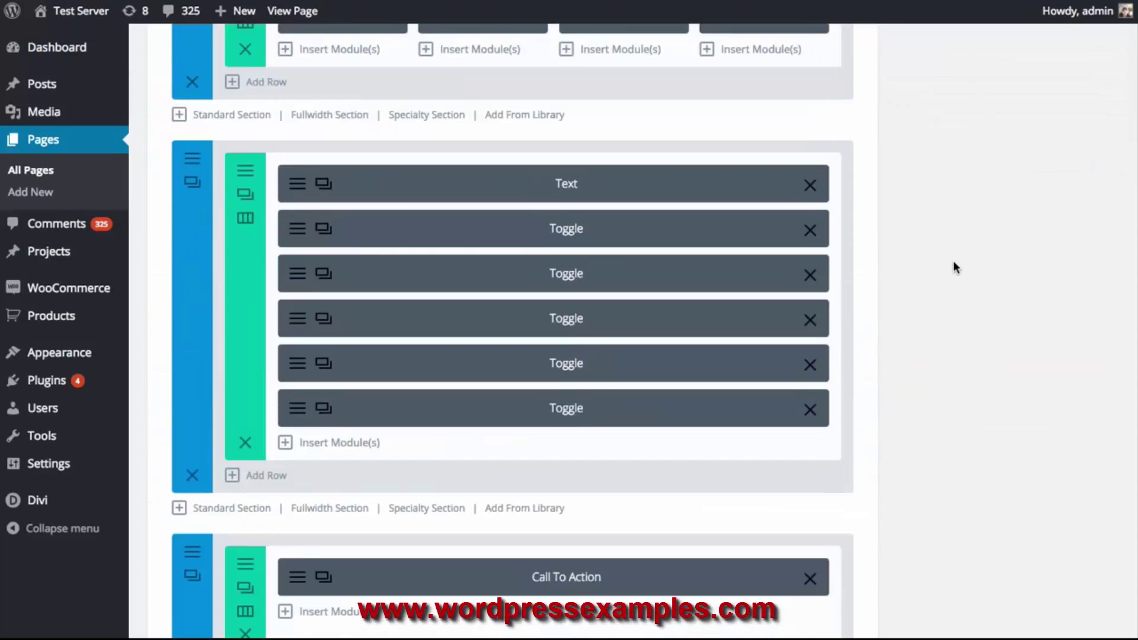
scroll(969, 277, up, 6)
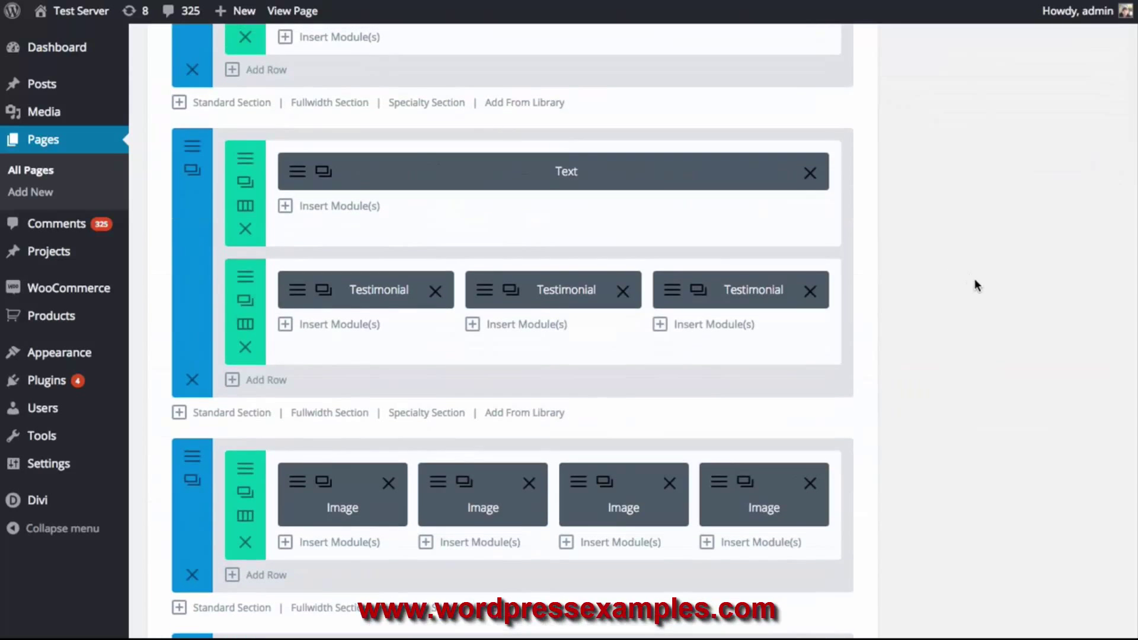
Give the first testimonial's quote icon a custom purple color and preview it
click(301, 298)
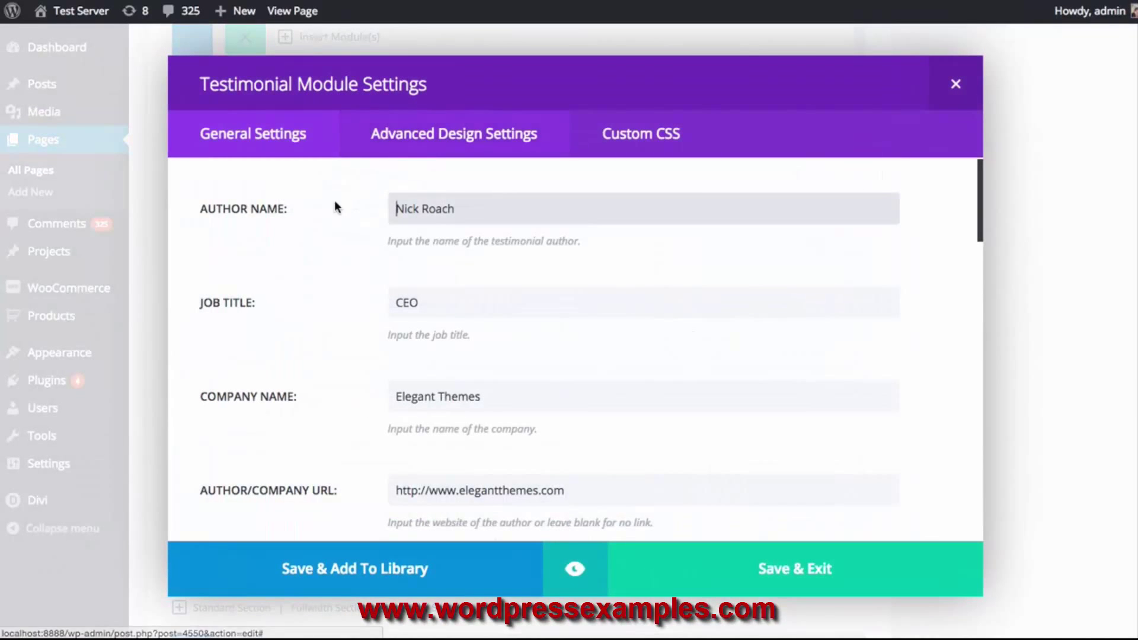
click(438, 143)
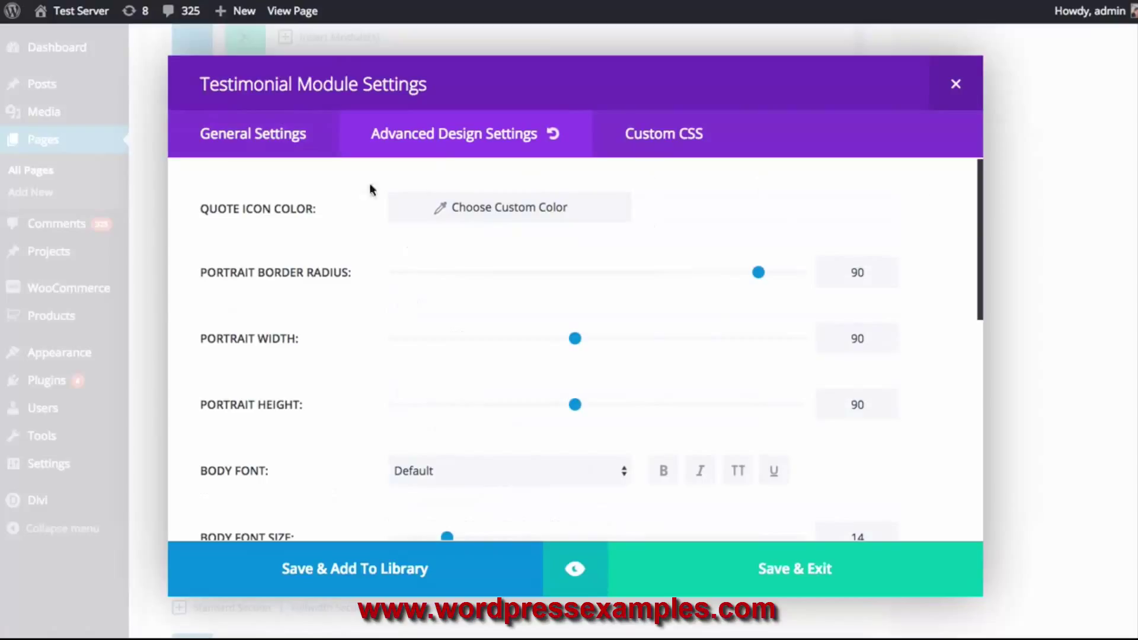
click(507, 214)
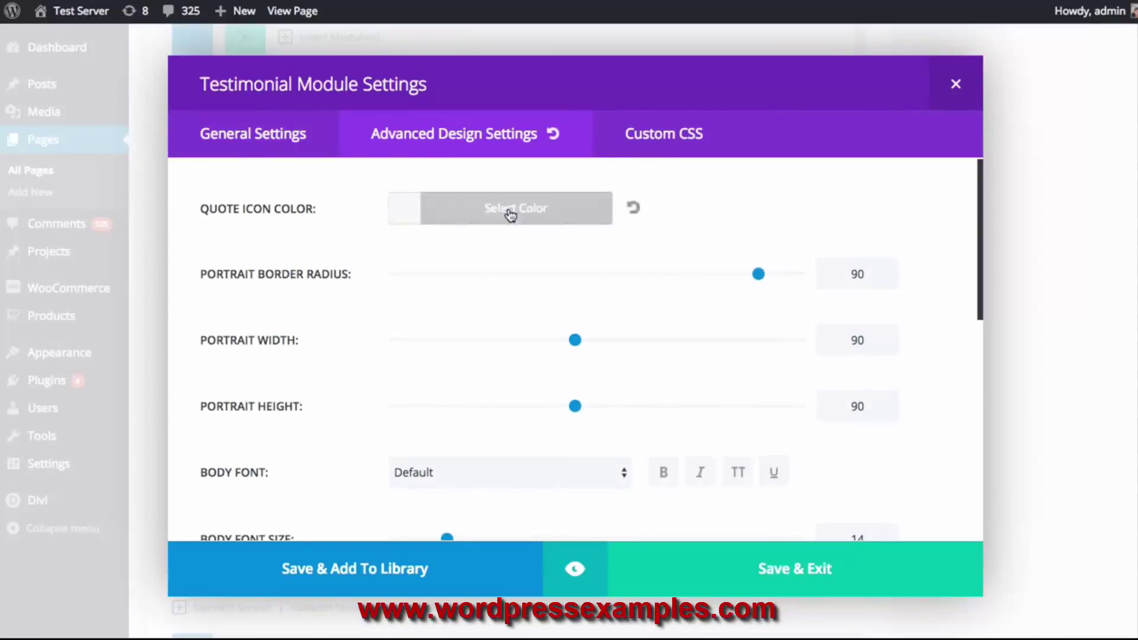
click(474, 215)
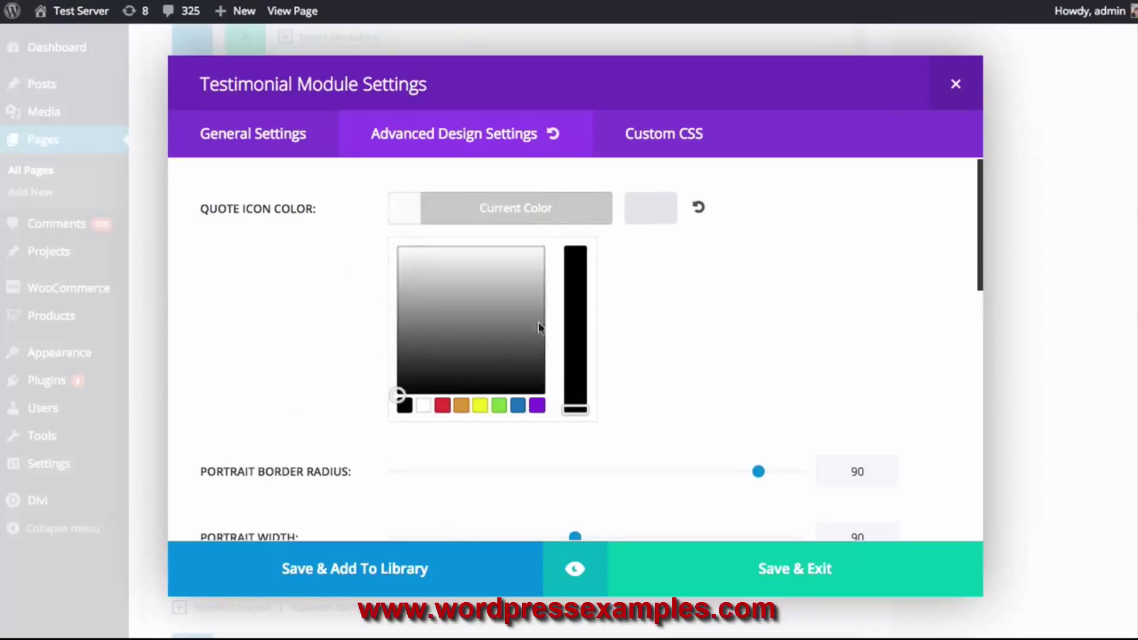
click(538, 406)
click(590, 221)
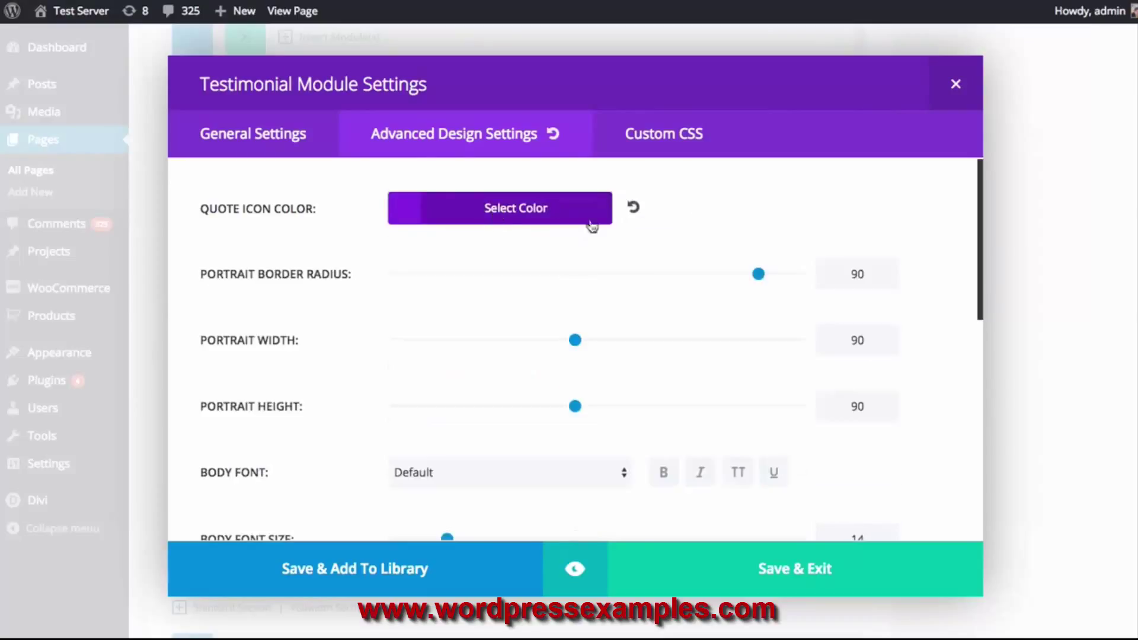
click(574, 569)
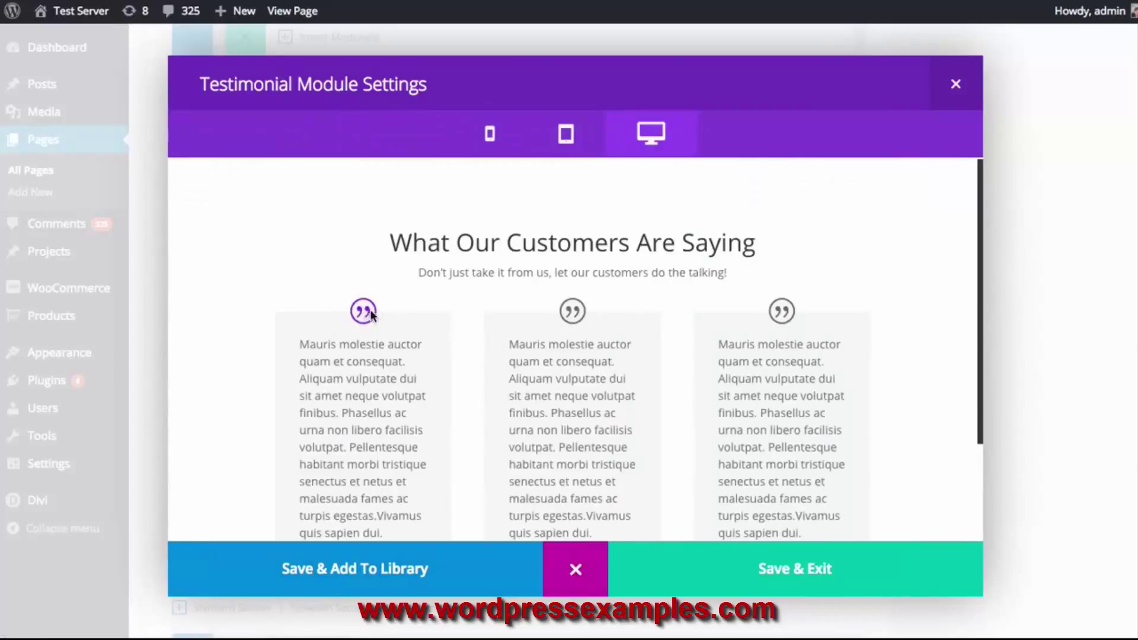
click(604, 546)
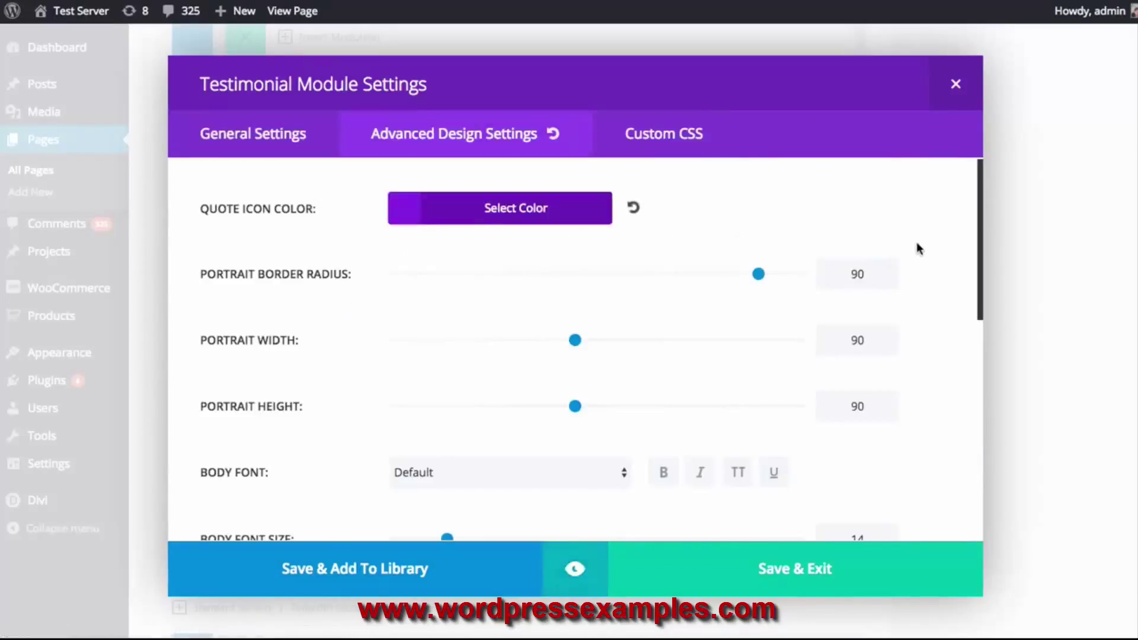
Set the testimonial body font to bold Arvo and preview the result
scroll(918, 254, down, 2)
scroll(918, 256, down, 1)
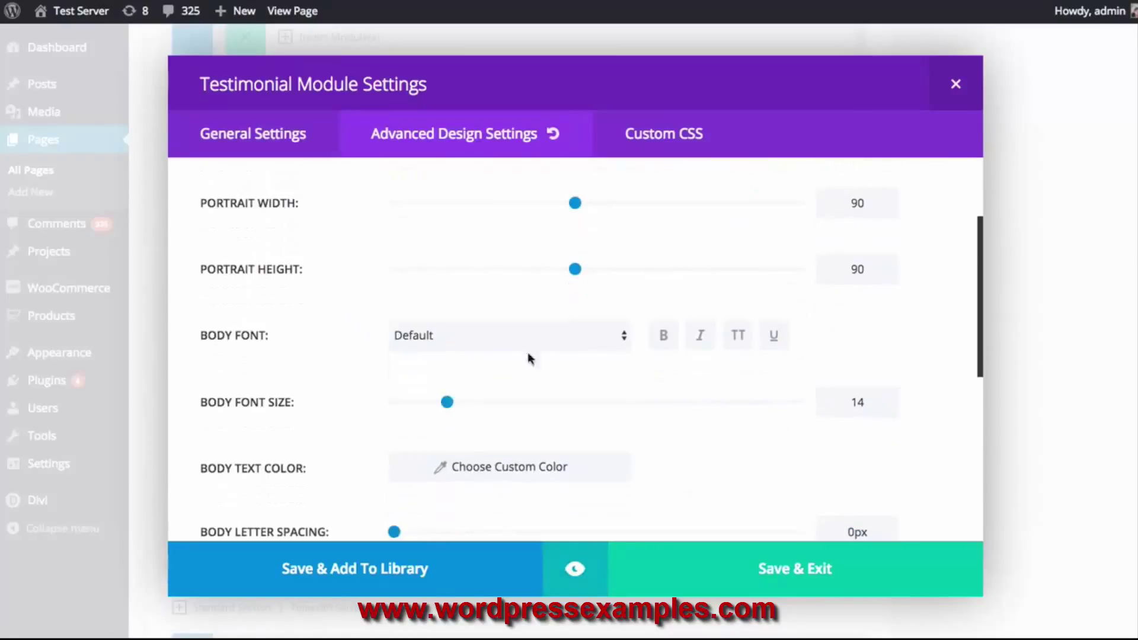
click(599, 336)
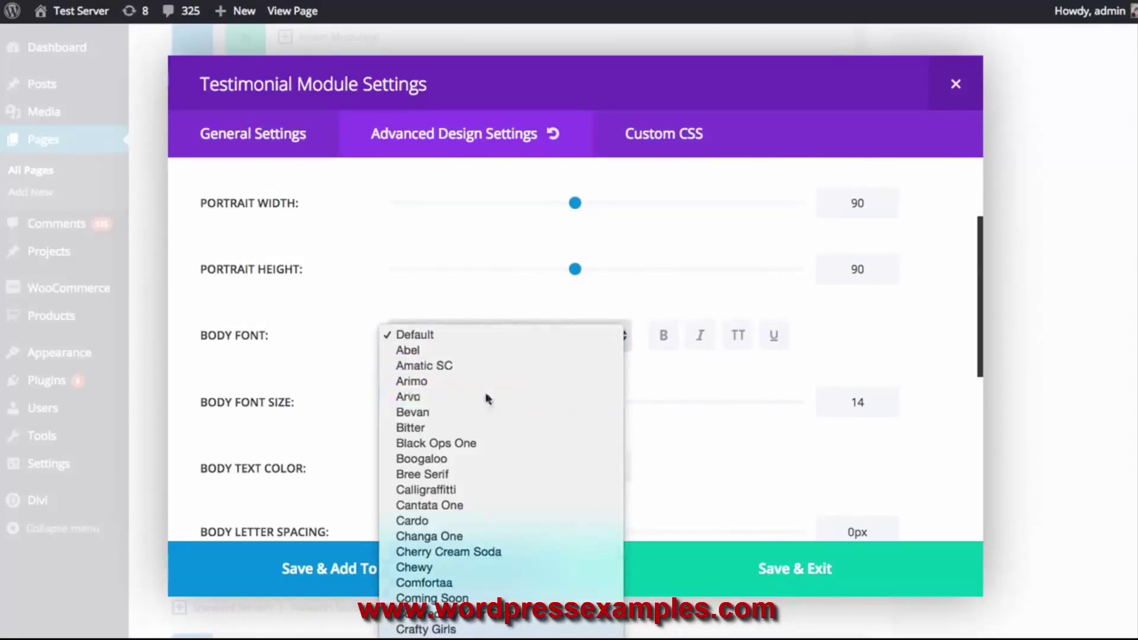
click(469, 396)
click(665, 340)
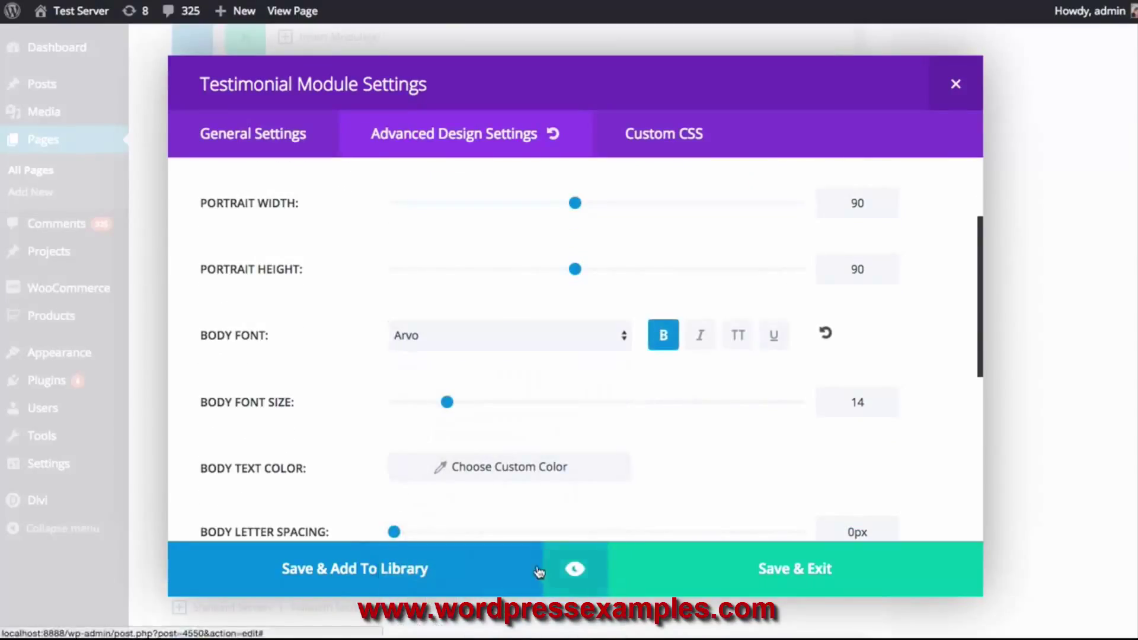
scroll(662, 451, down, 1)
scroll(663, 449, down, 3)
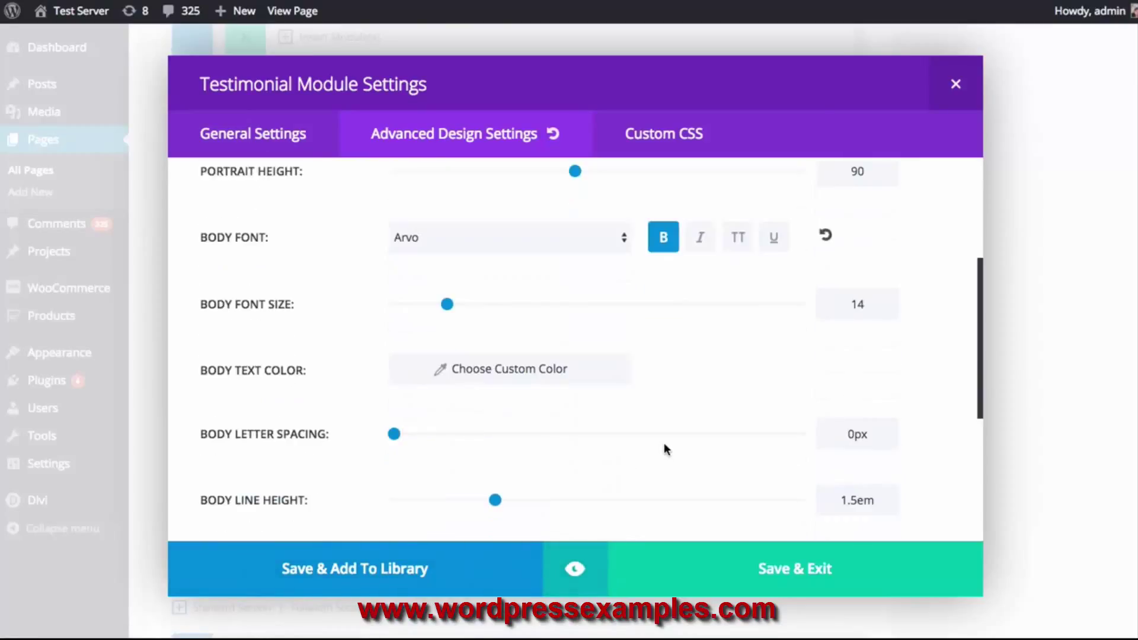
scroll(646, 421, down, 5)
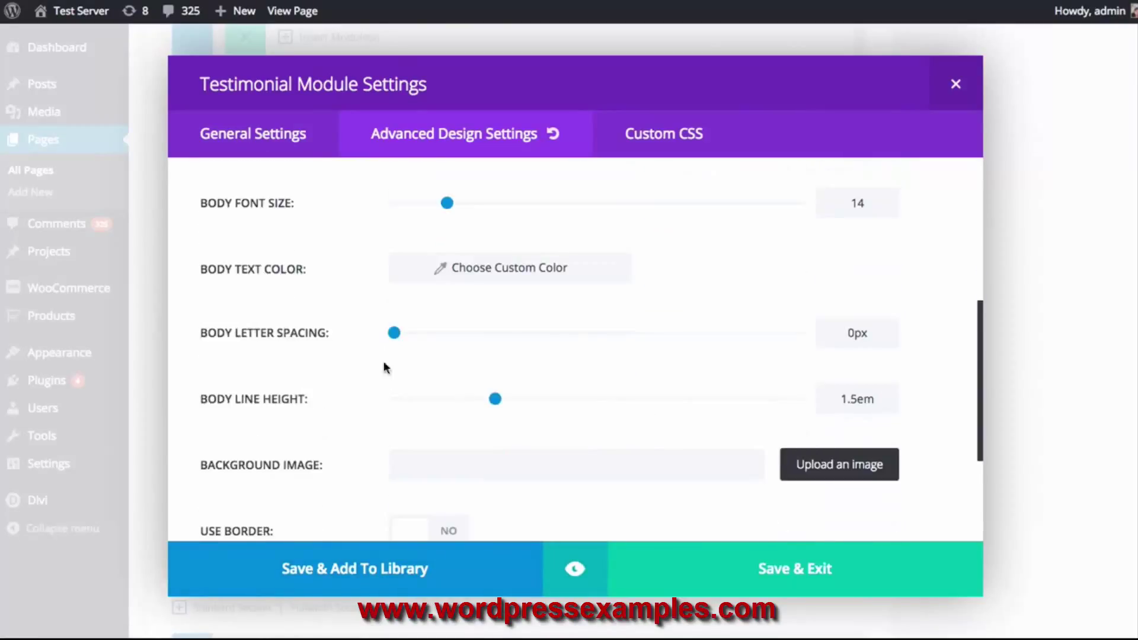
click(577, 569)
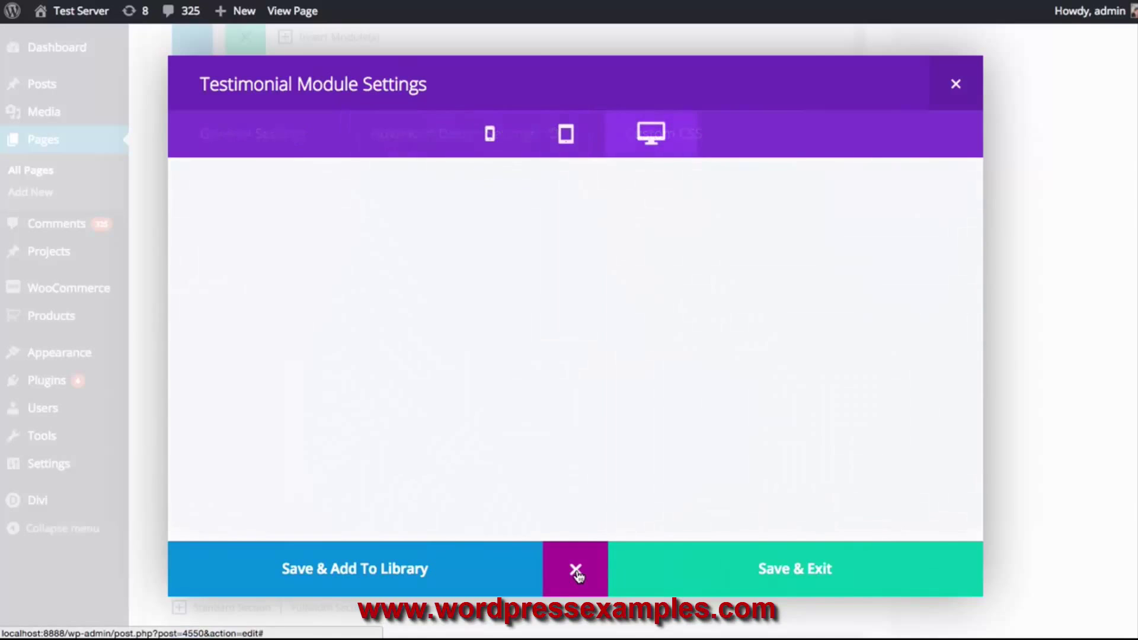
scroll(566, 459, down, 4)
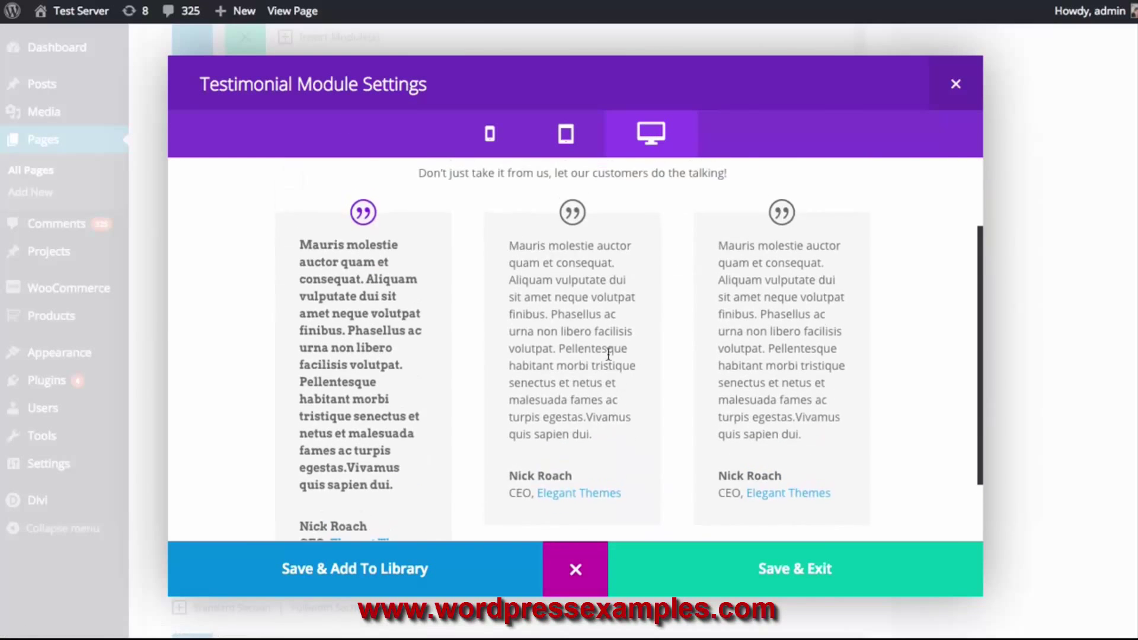
scroll(323, 400, up, 3)
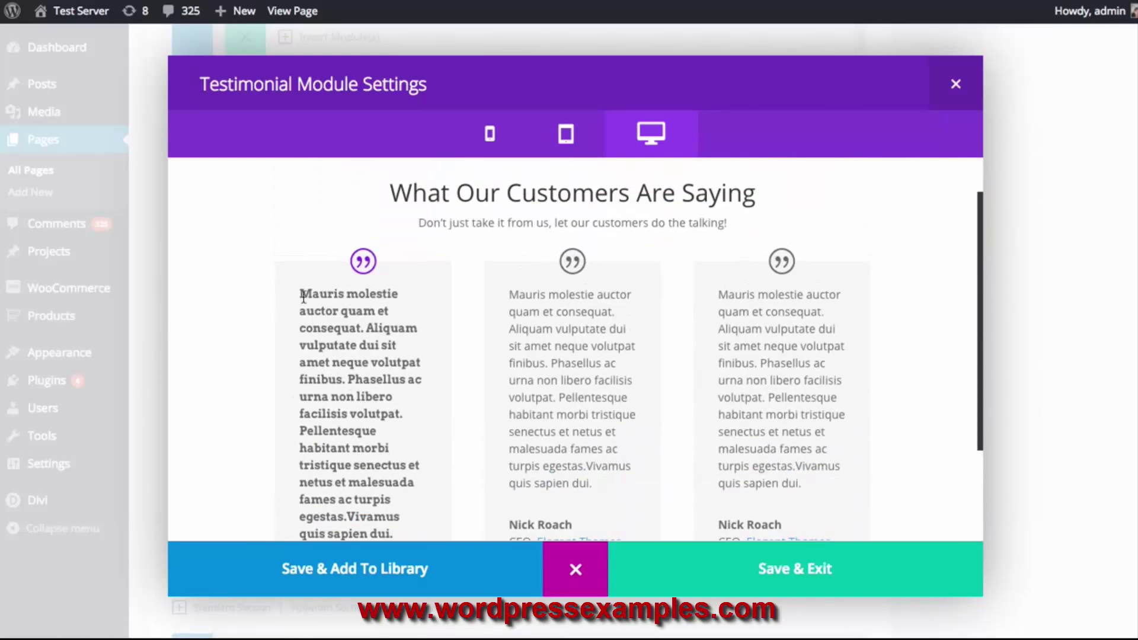
scroll(349, 264, down, 3)
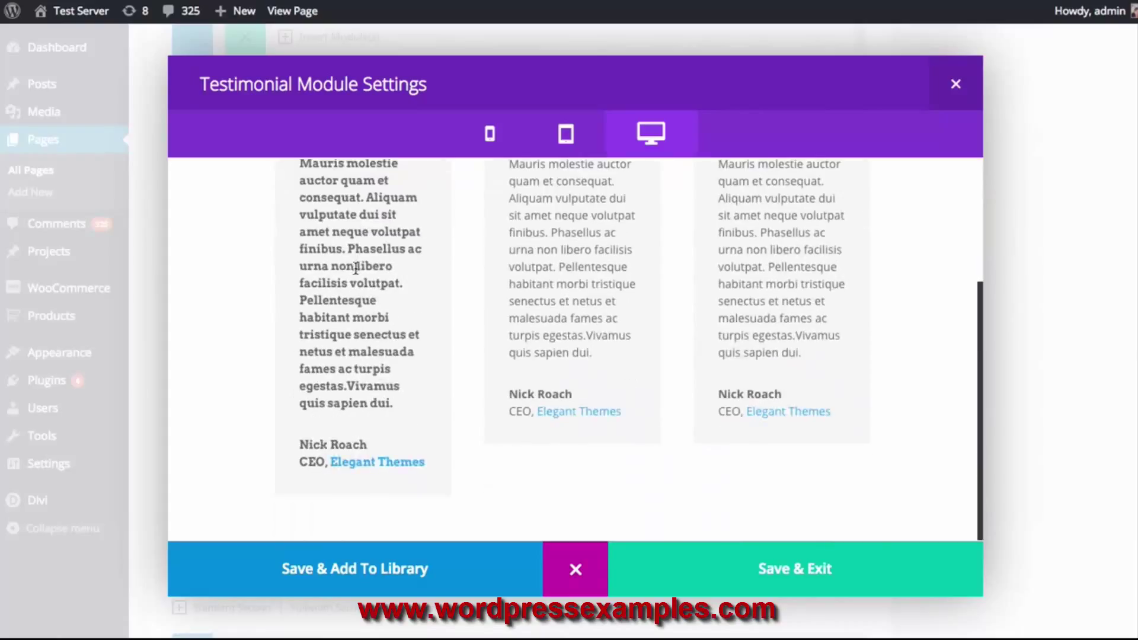
scroll(553, 390, up, 3)
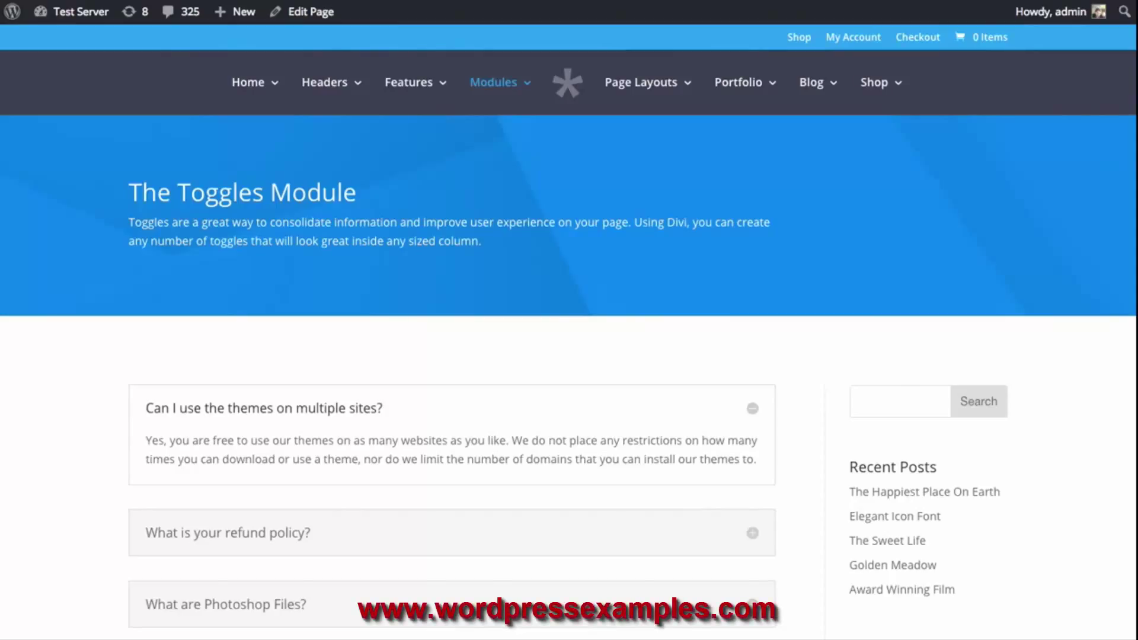
Expand and collapse the multiple-sites and refund-policy FAQ toggles on the demo page
scroll(880, 214, down, 5)
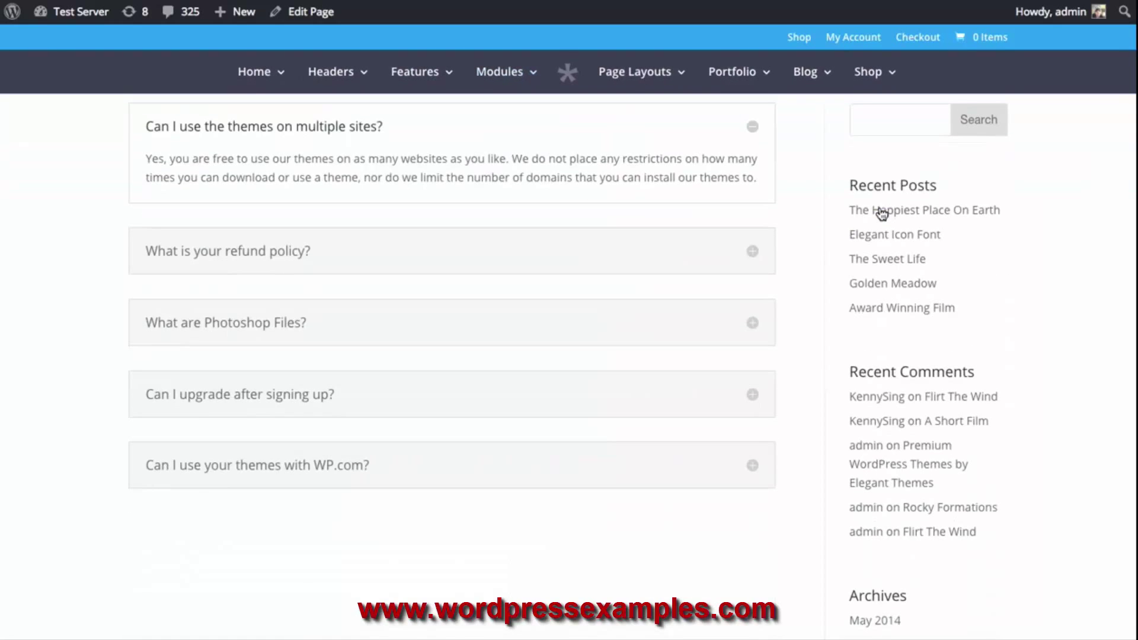
click(751, 256)
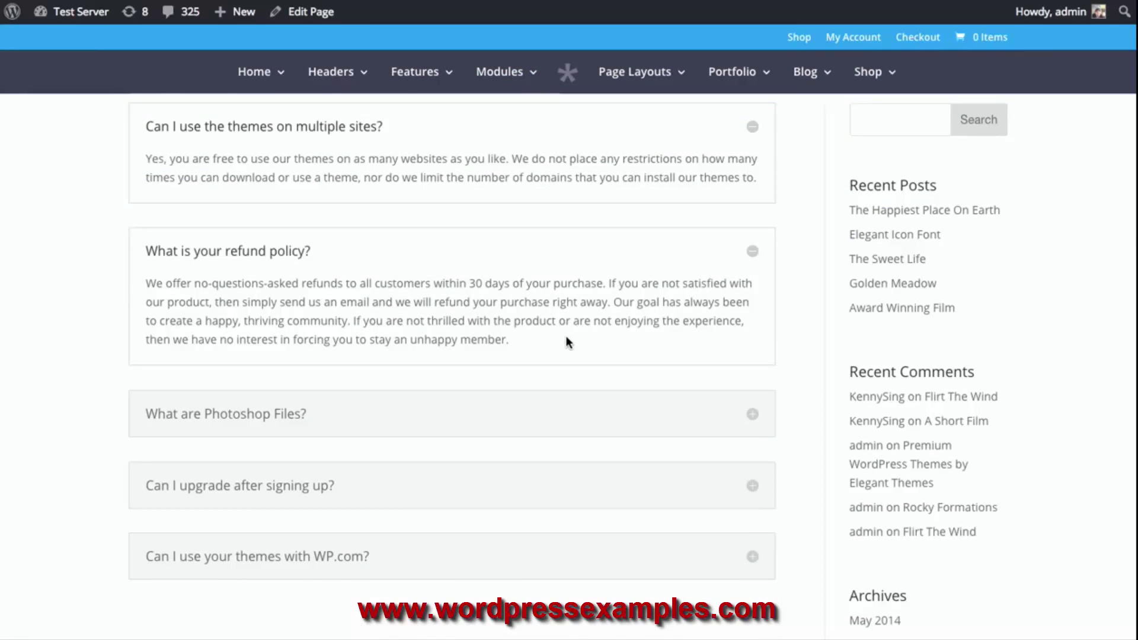
click(753, 254)
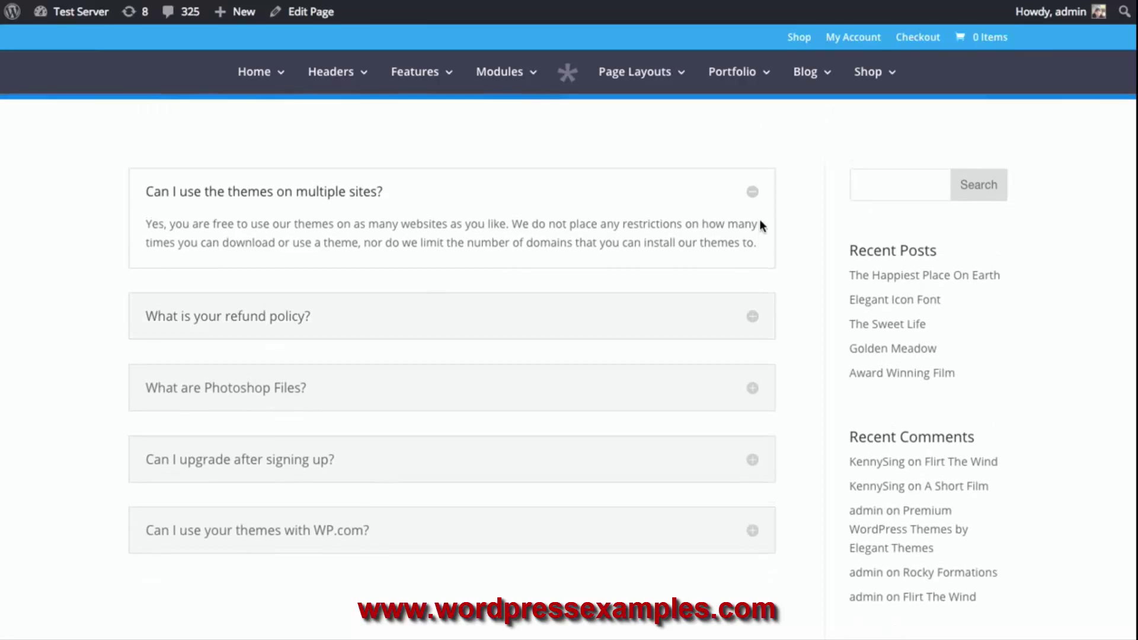
click(754, 193)
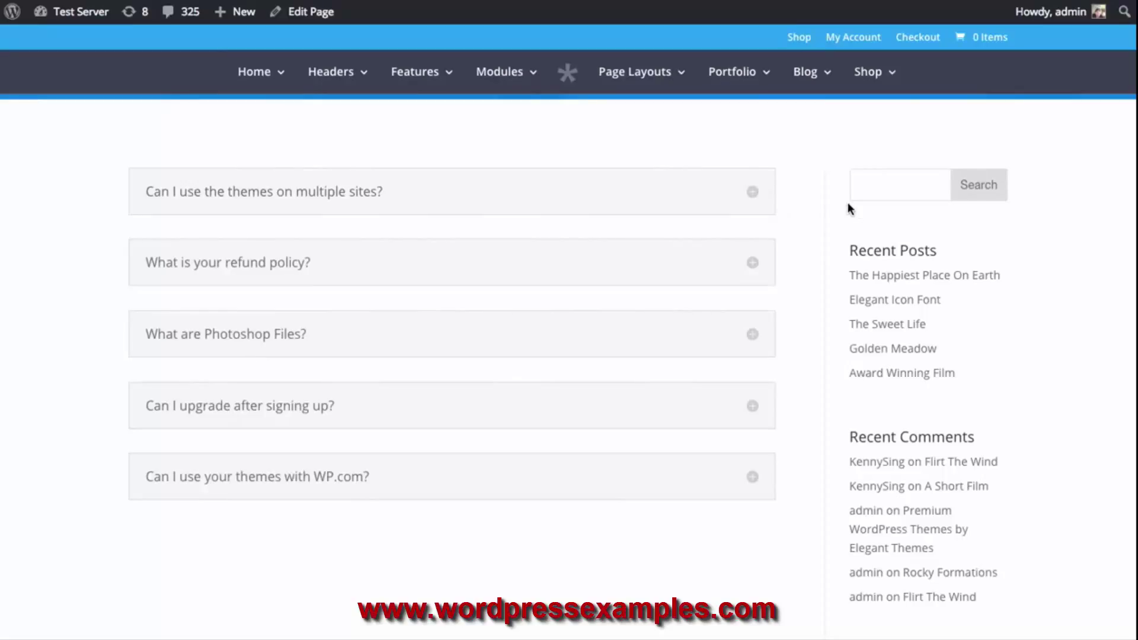
click(728, 266)
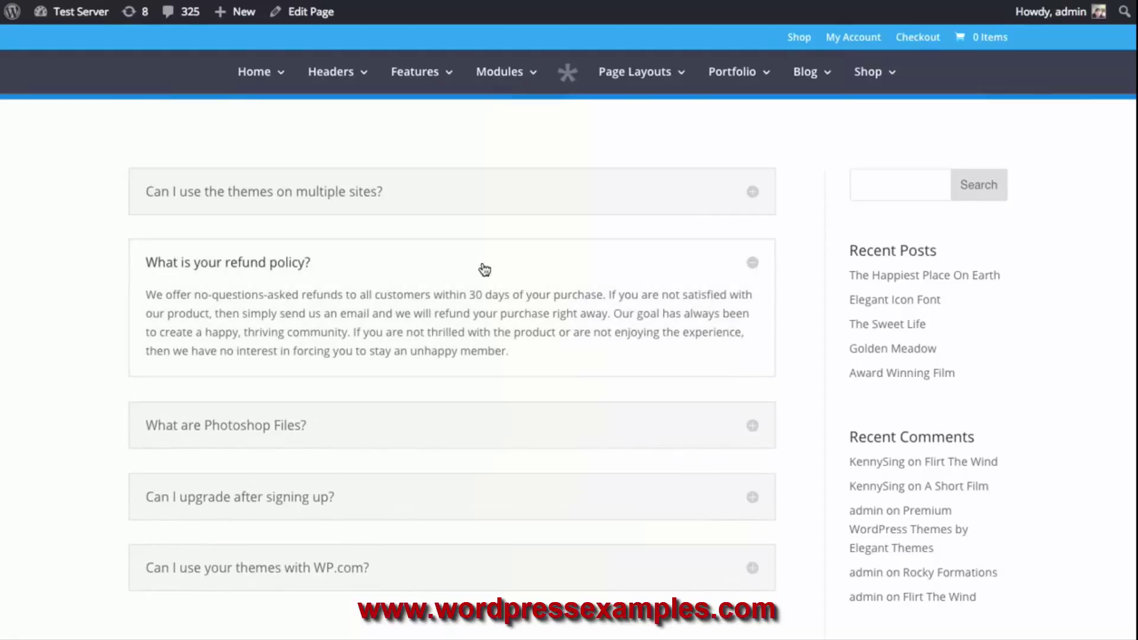
click(463, 262)
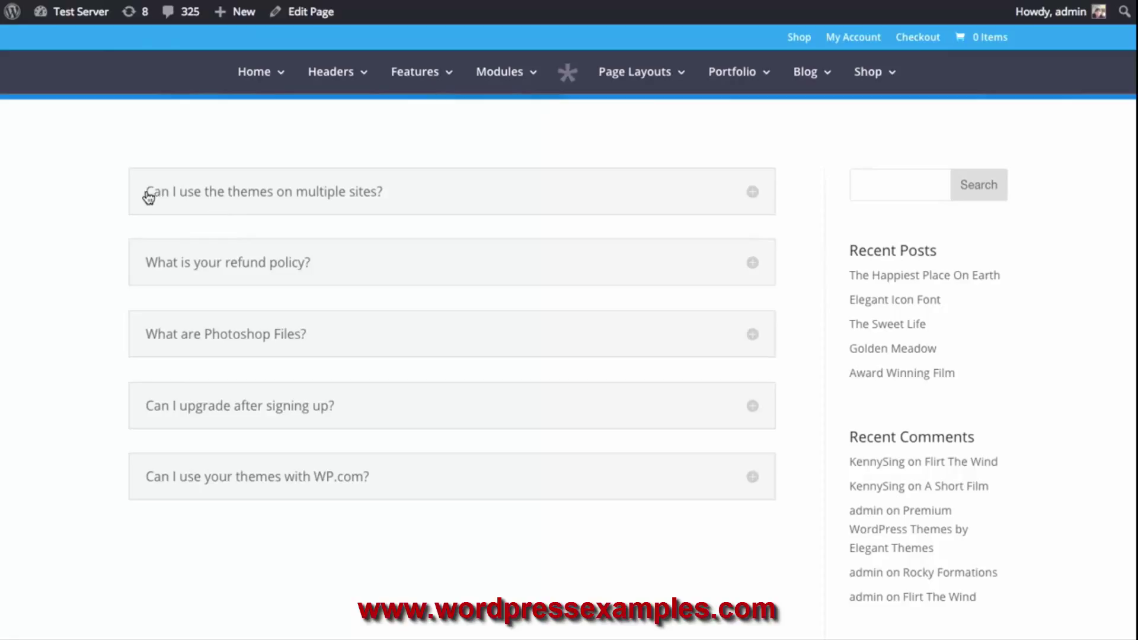
click(241, 197)
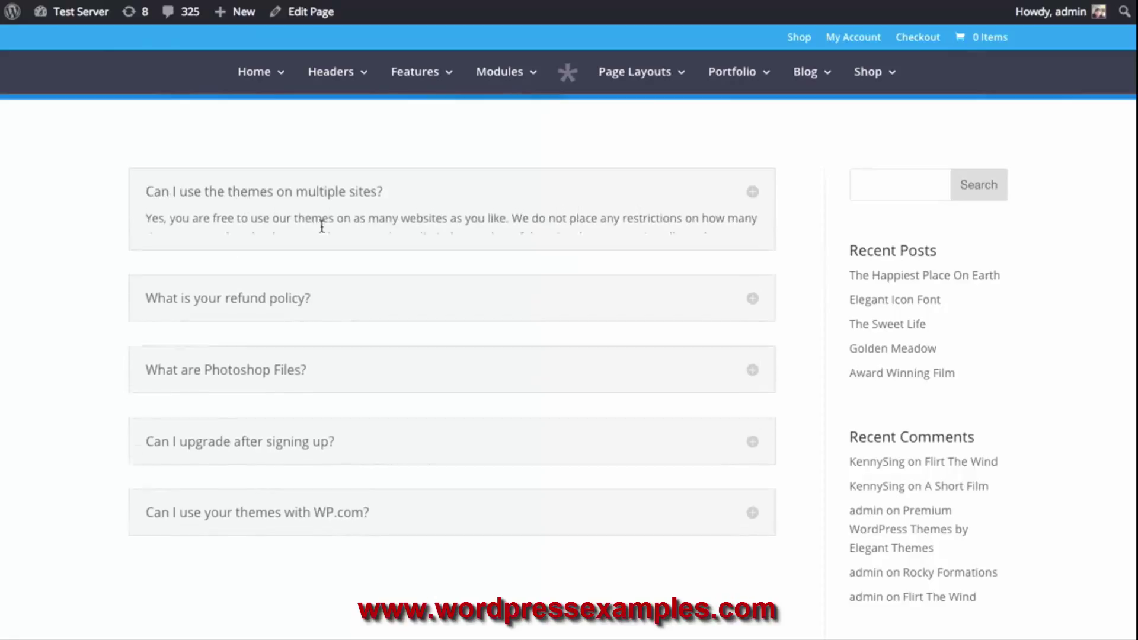
click(280, 323)
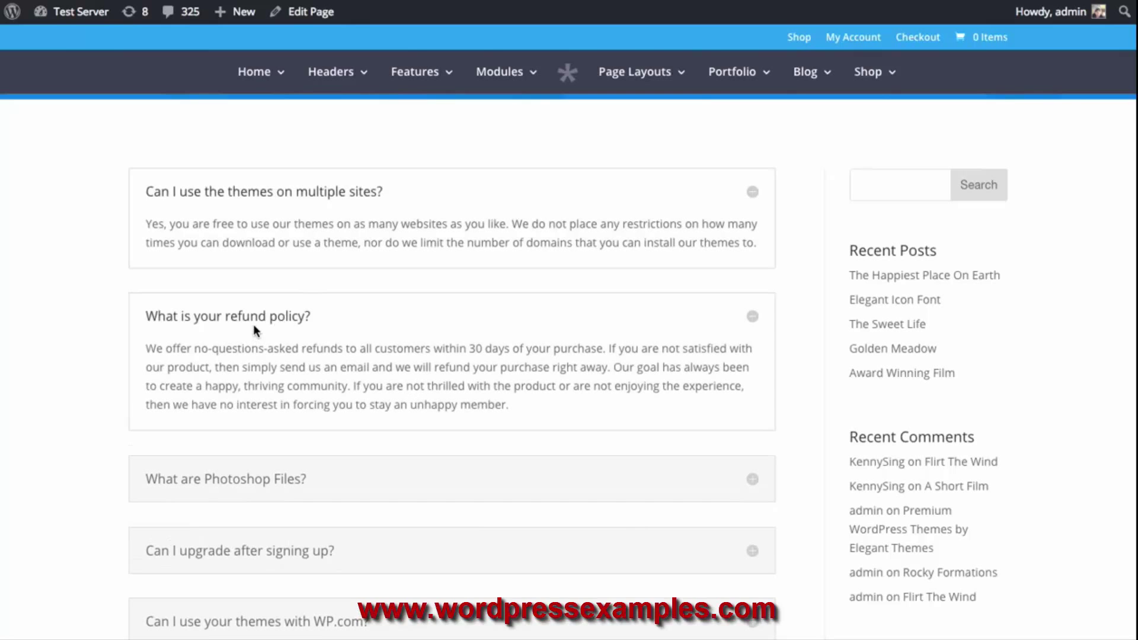
click(272, 320)
click(265, 199)
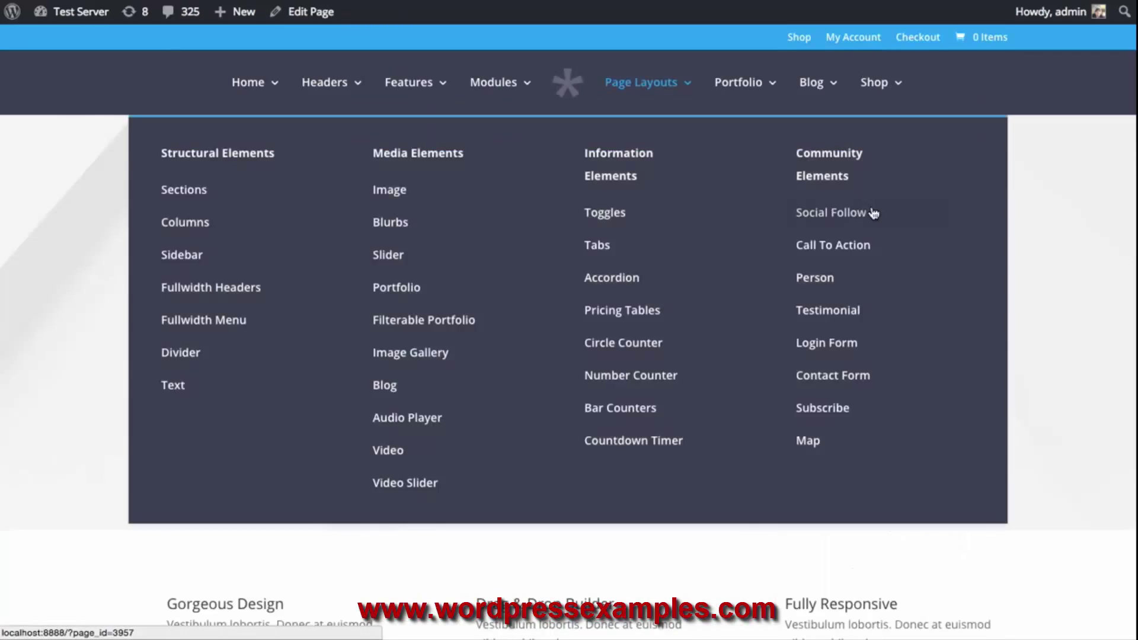
Scroll through the live page's pricing tables and testimonials, then open it in the builder
scroll(1029, 218, down, 10)
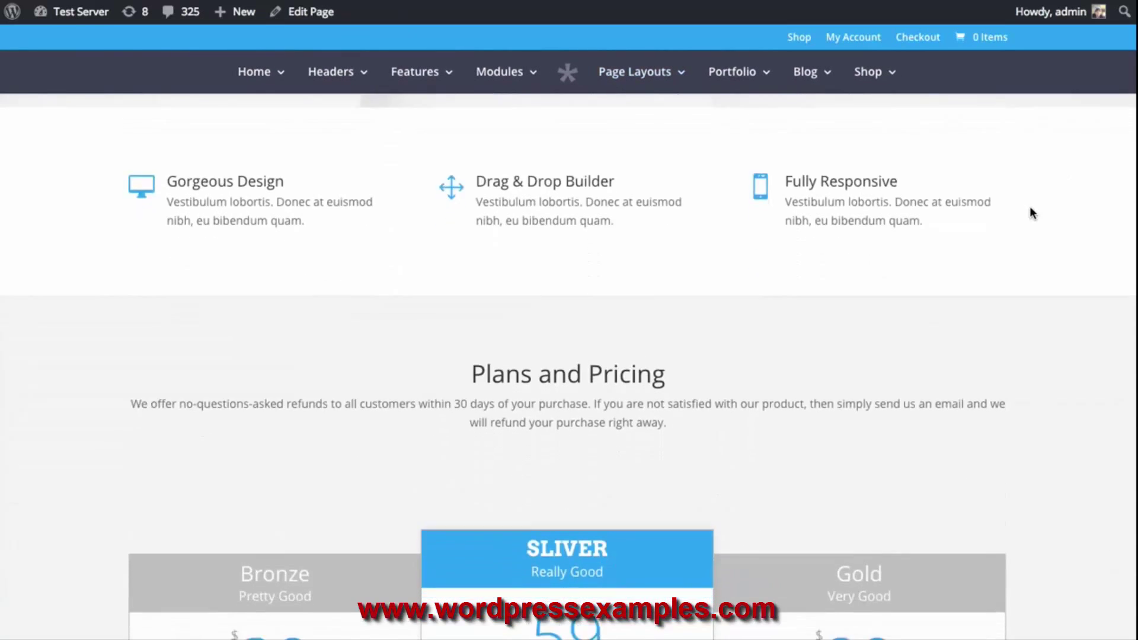
scroll(1026, 206, down, 10)
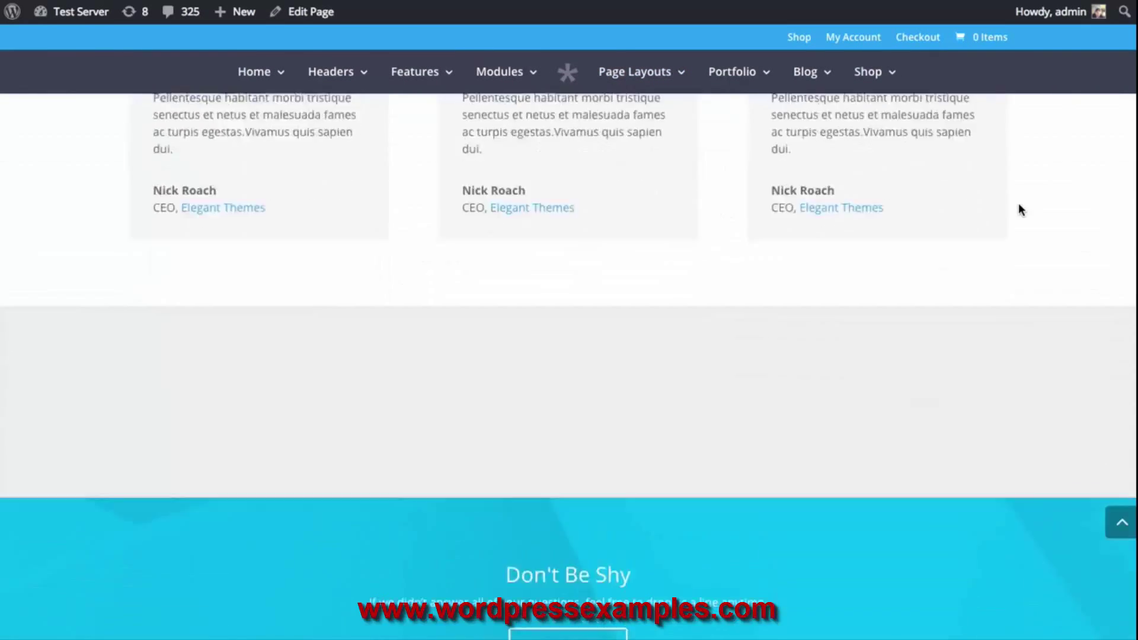
scroll(1020, 209, up, 4)
scroll(1021, 211, down, 7)
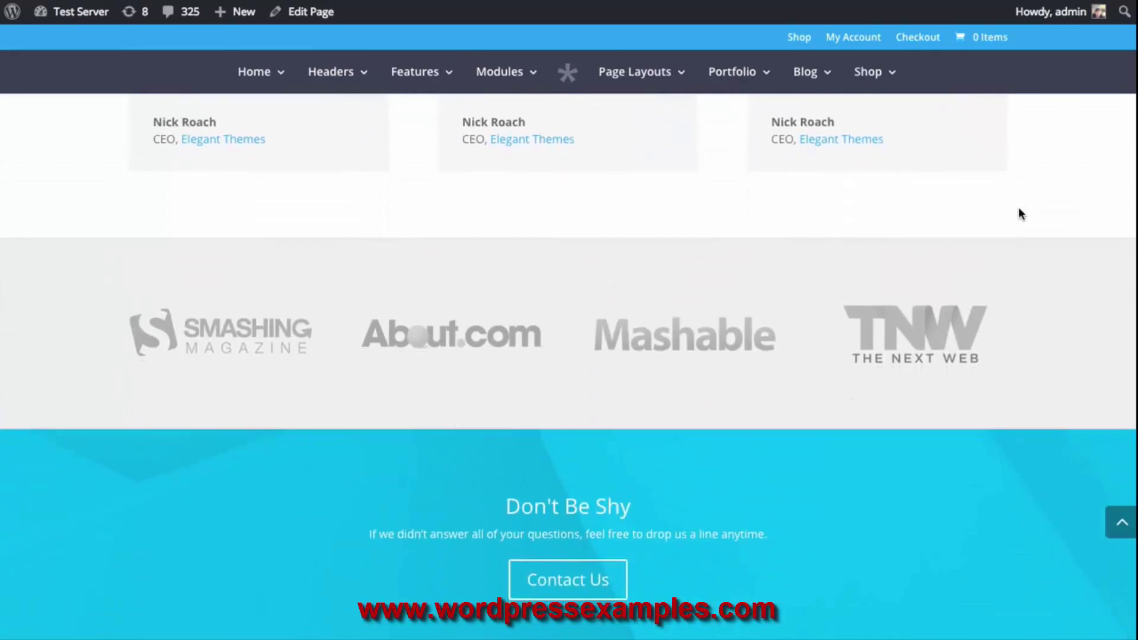
scroll(1018, 208, up, 10)
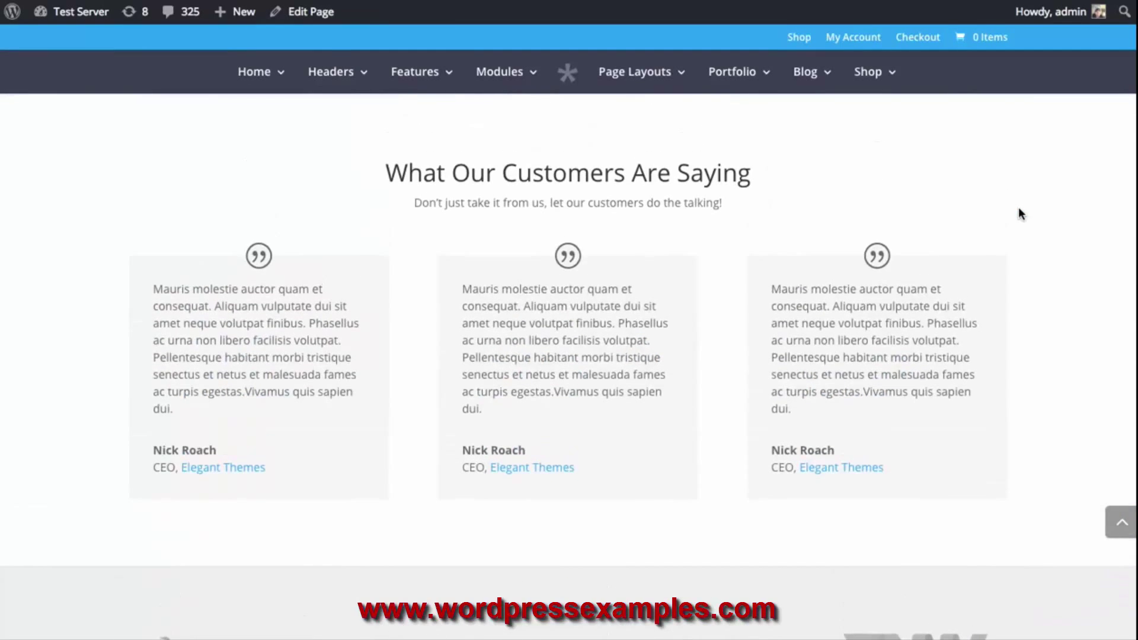
scroll(1018, 208, up, 1)
scroll(1018, 209, up, 10)
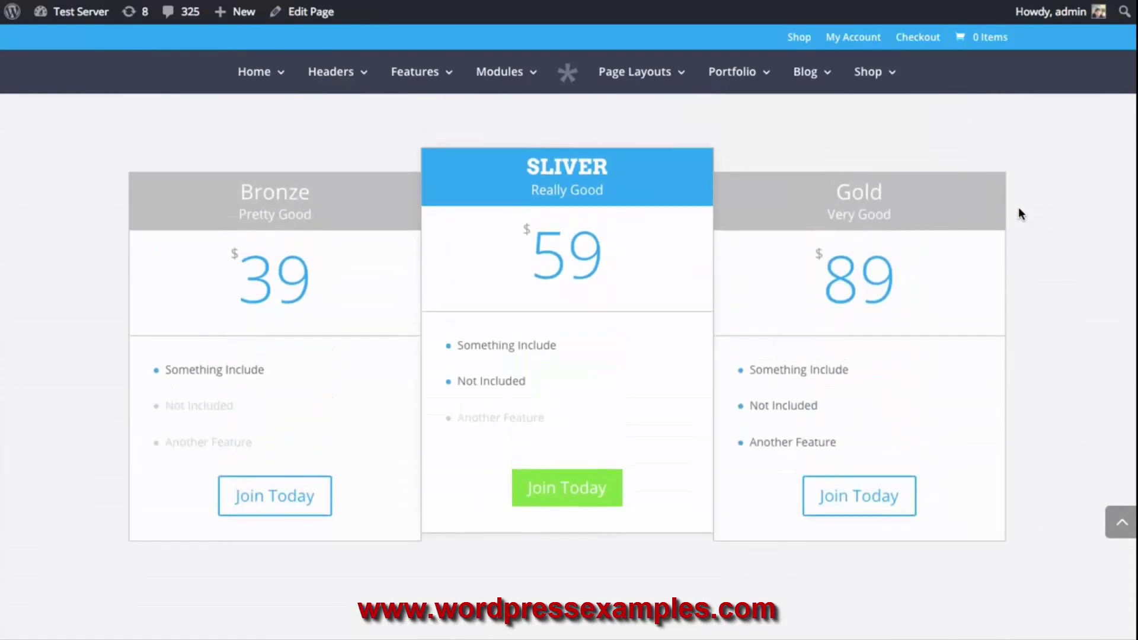
scroll(1018, 208, down, 1)
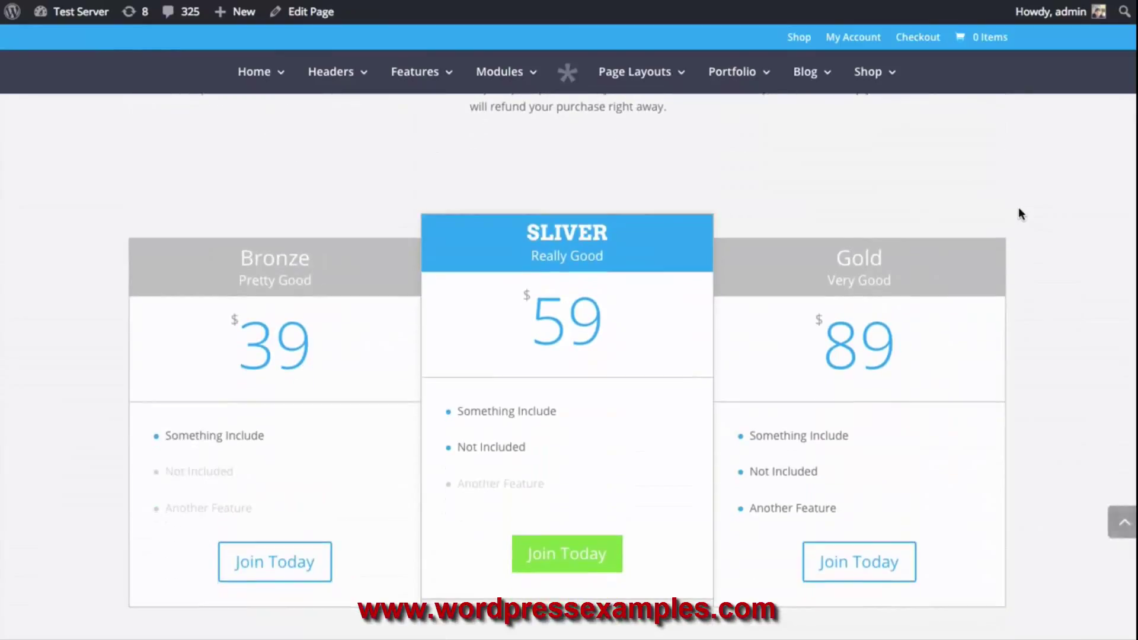
scroll(1018, 212, down, 1)
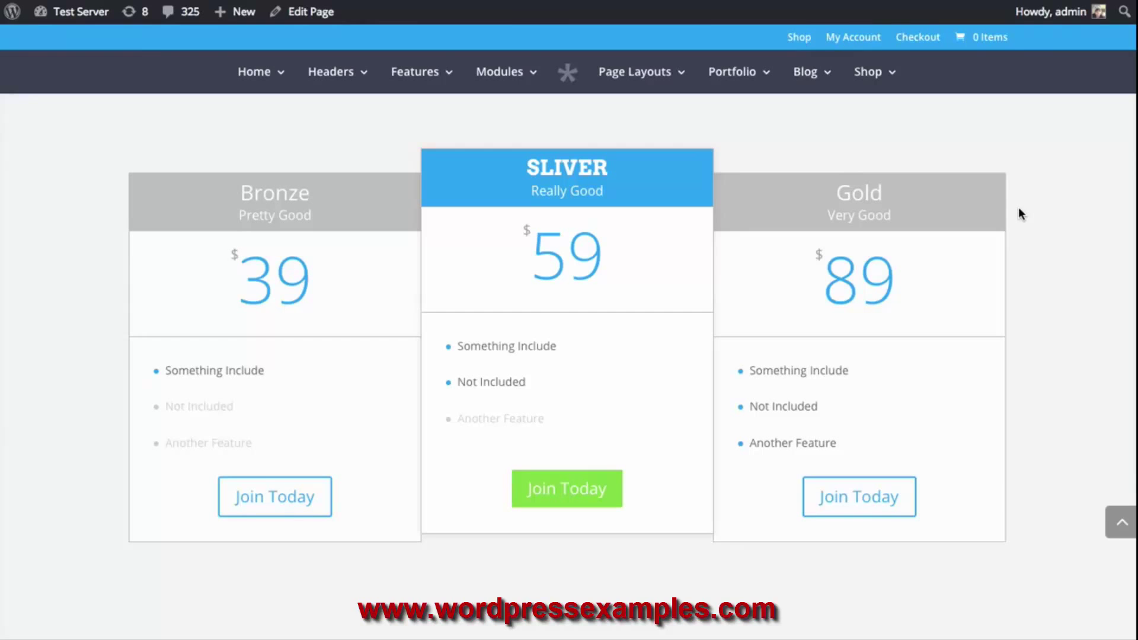
scroll(1020, 213, down, 10)
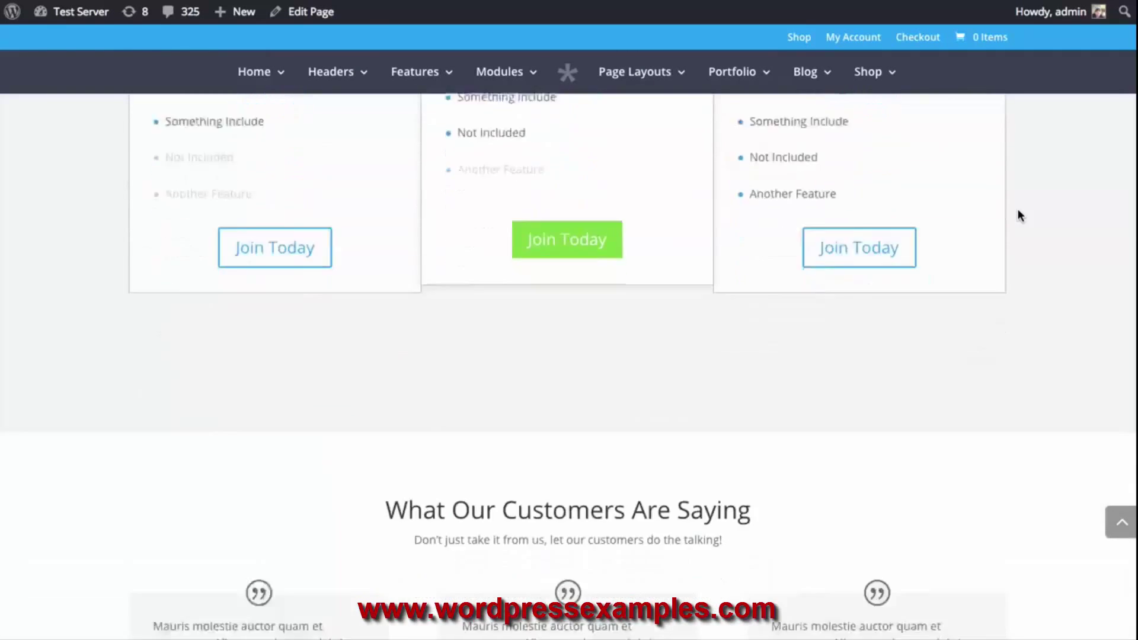
scroll(923, 275, down, 2)
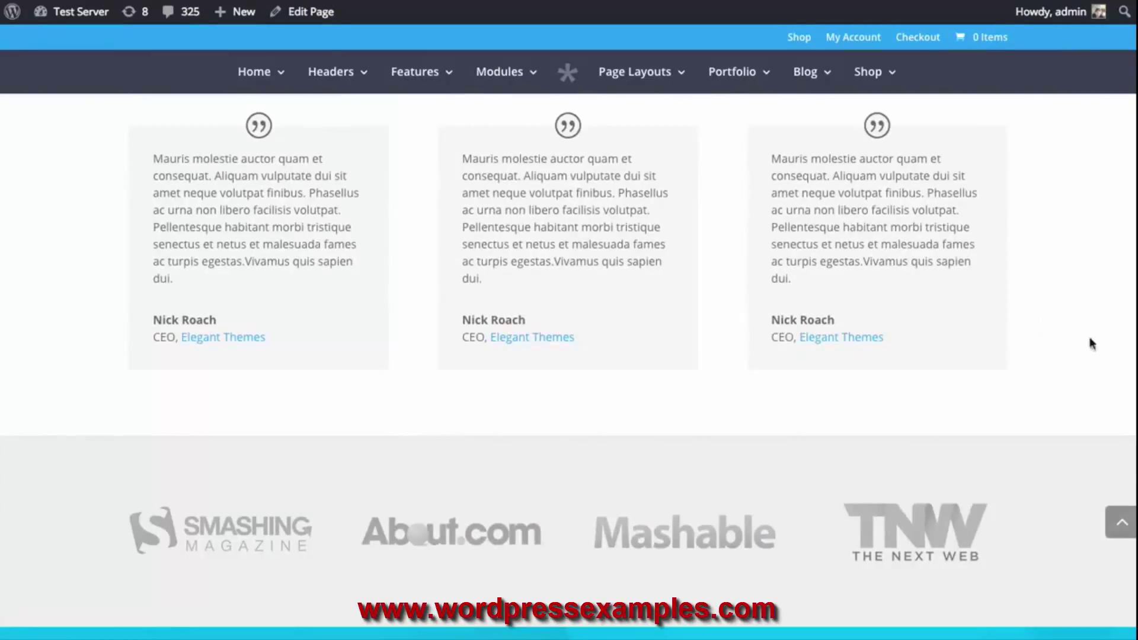
click(307, 15)
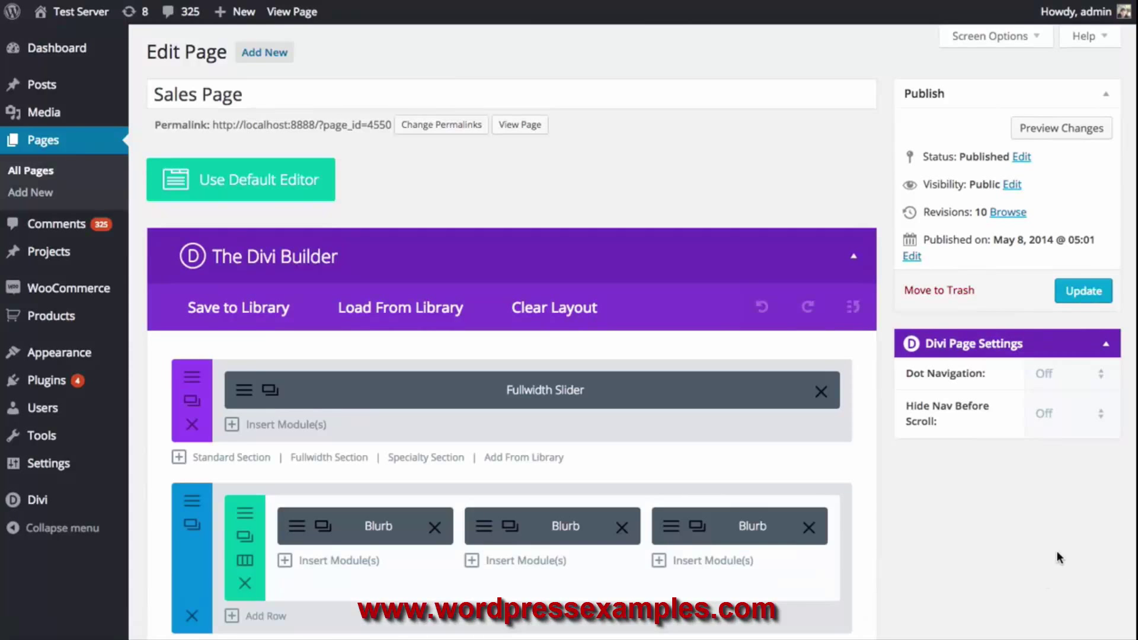
Add a standard section with one full-width column and bring up its Insert Module list
scroll(1058, 553, down, 15)
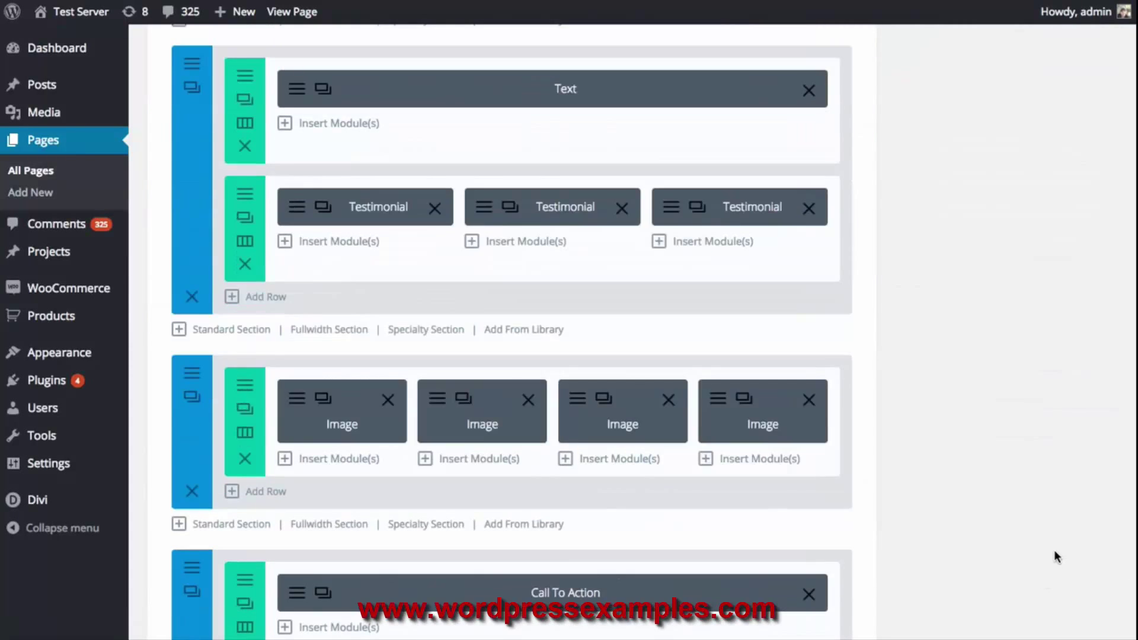
scroll(1053, 553, down, 5)
click(228, 216)
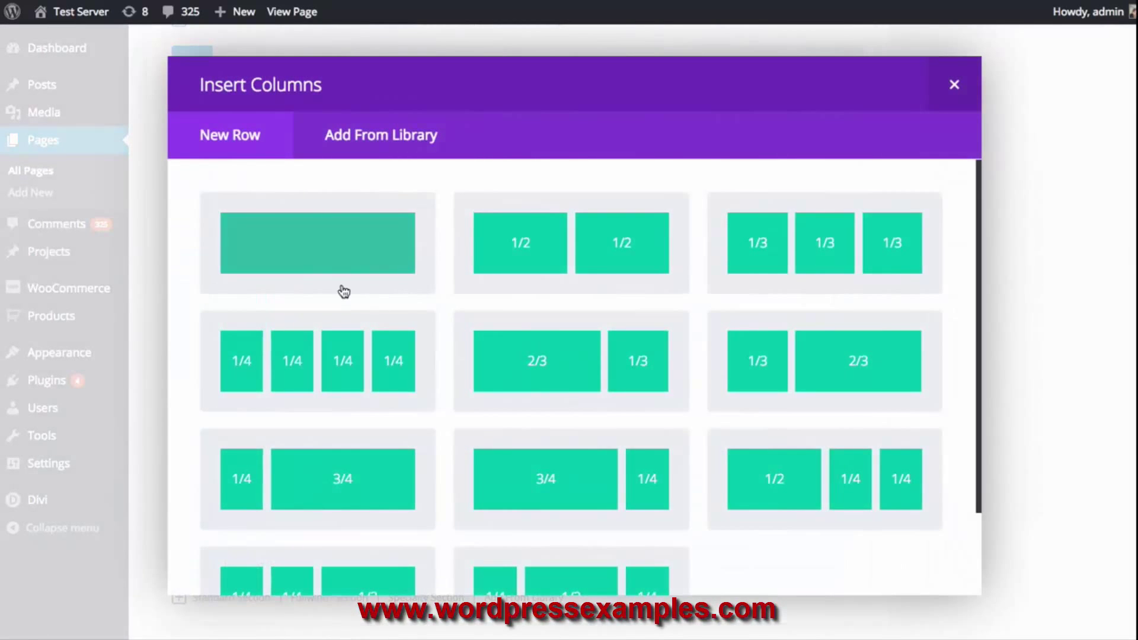
click(318, 245)
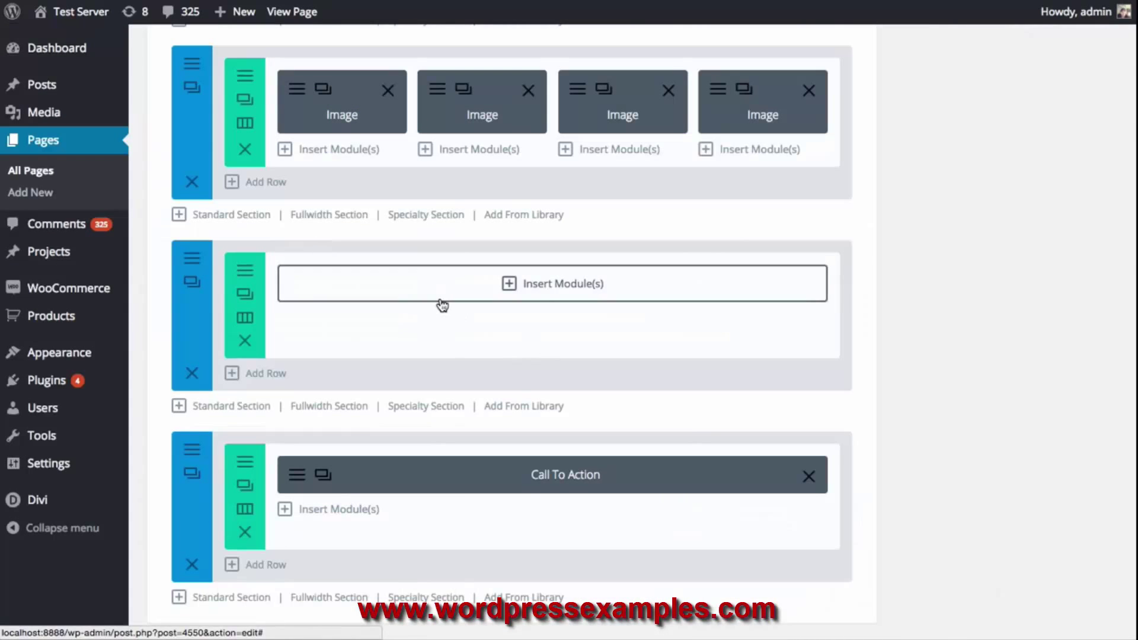
click(545, 287)
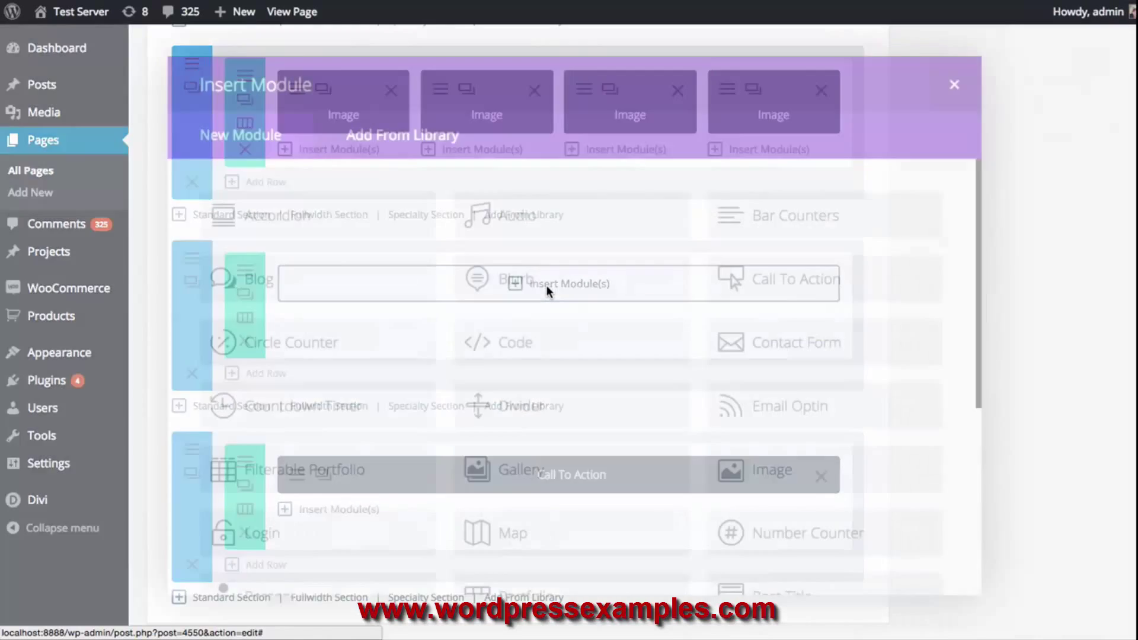
scroll(621, 320, down, 6)
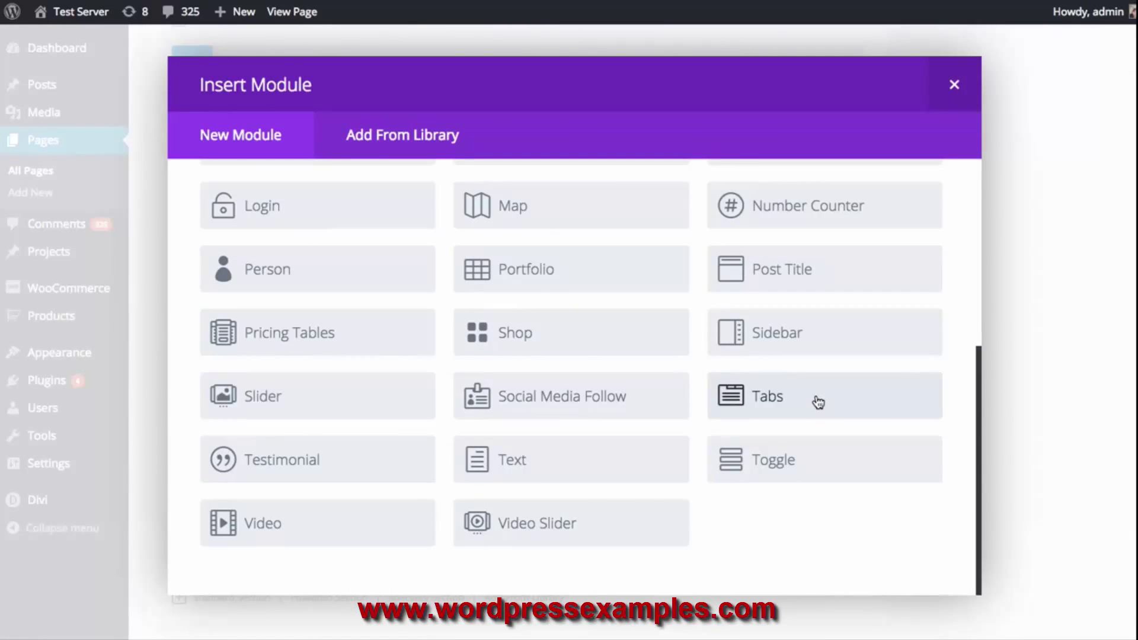
Add a Toggle module and browse its Advanced Design and Custom CSS options before returning to General
click(801, 466)
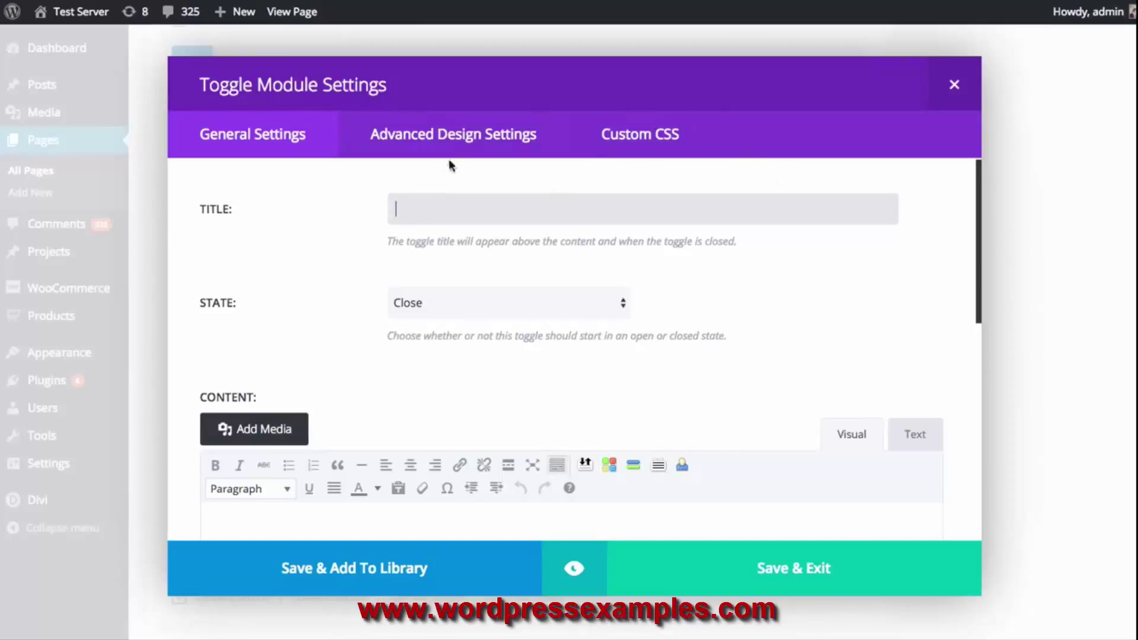
click(460, 139)
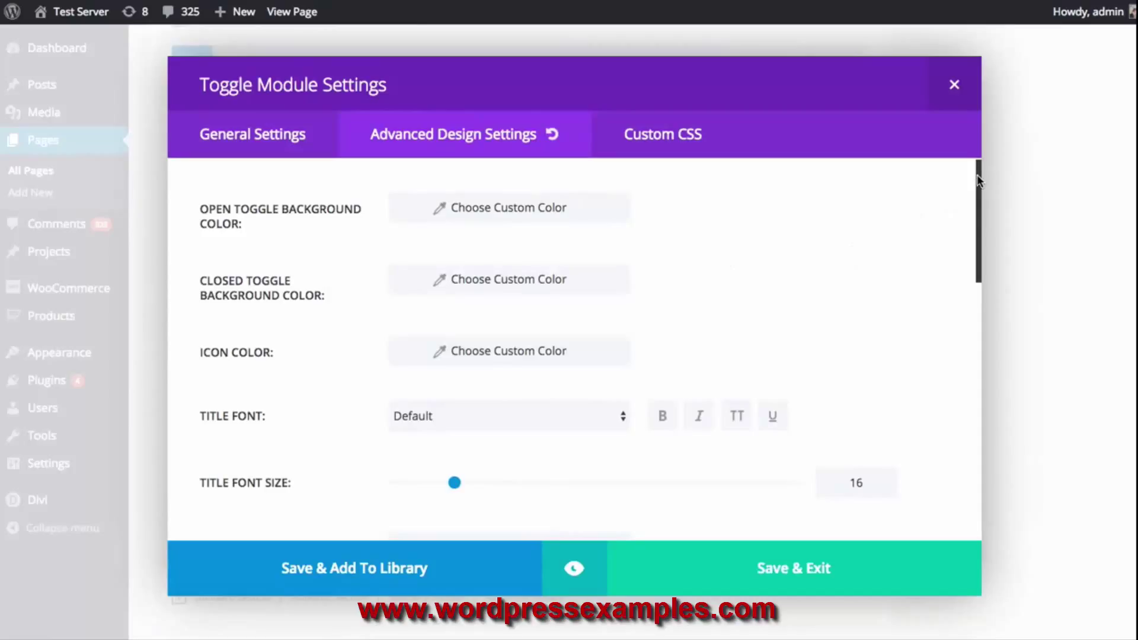
drag(977, 181, 973, 139)
scroll(899, 240, down, 9)
scroll(881, 254, down, 4)
scroll(886, 261, up, 12)
click(680, 141)
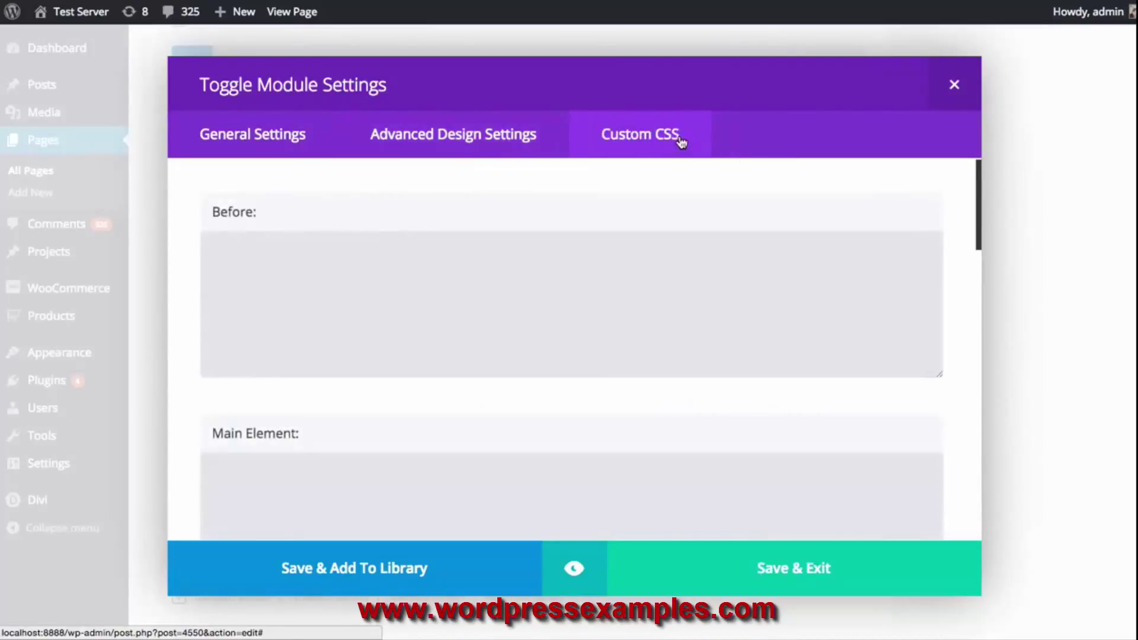
click(590, 319)
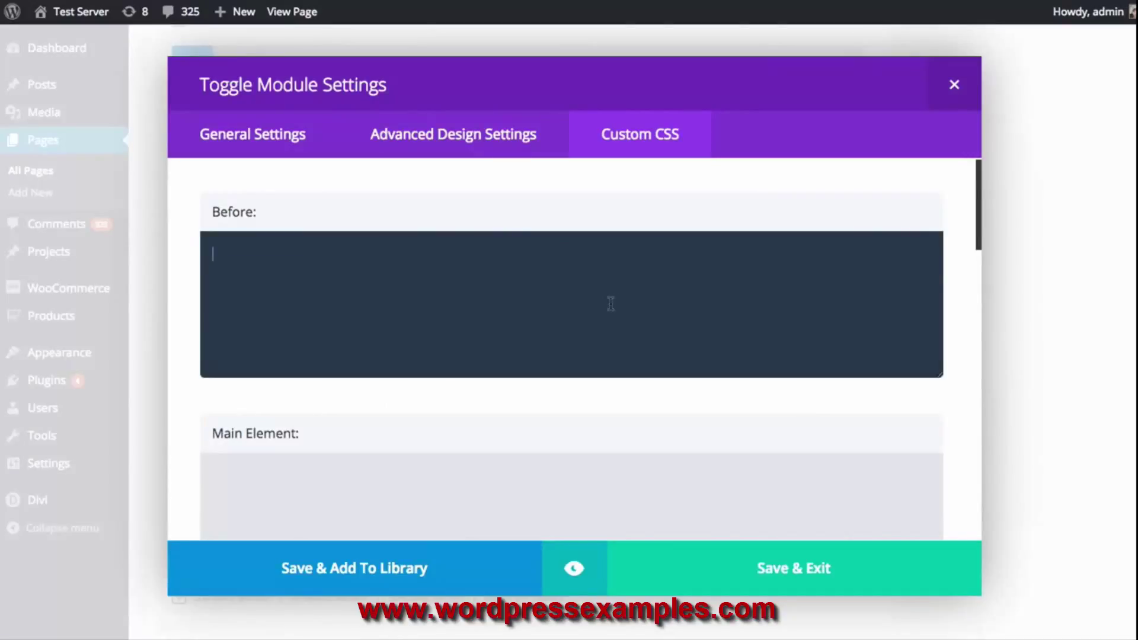
scroll(628, 307, down, 3)
scroll(626, 310, up, 3)
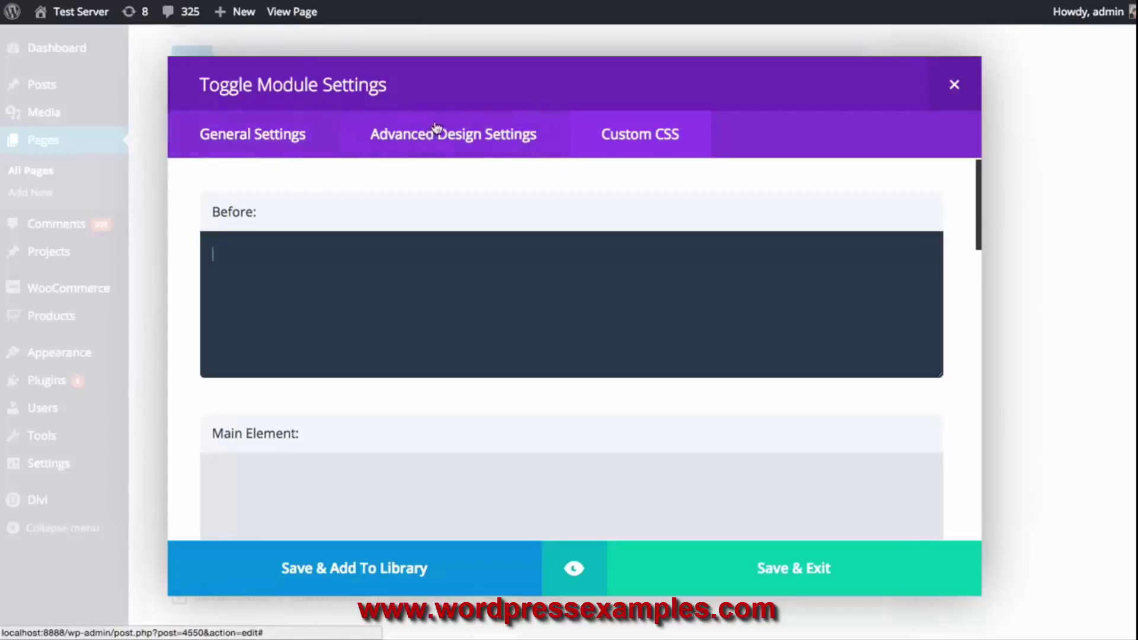
click(272, 128)
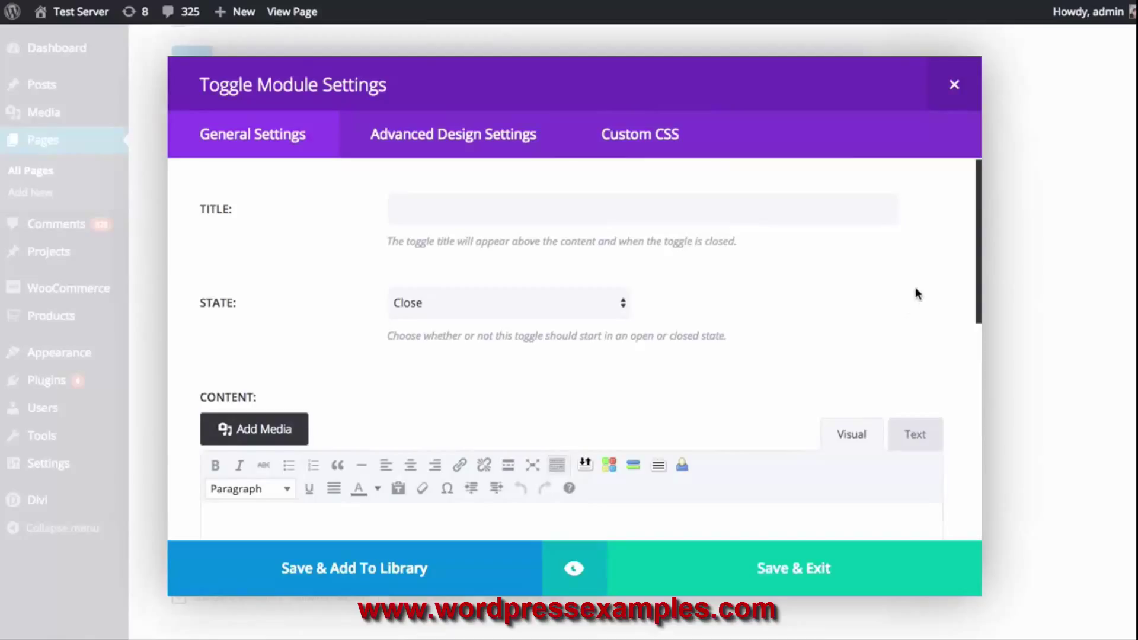
Paste 'Can I use the themes on multiple sites?' as the toggle title
scroll(916, 289, down, 10)
scroll(950, 297, up, 10)
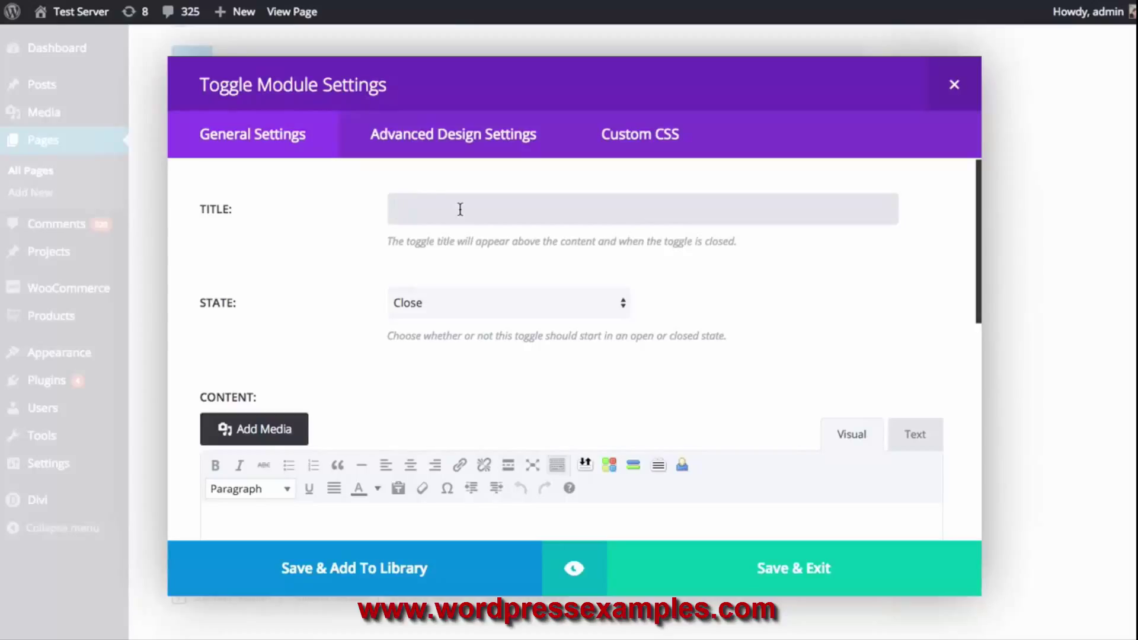
click(459, 210)
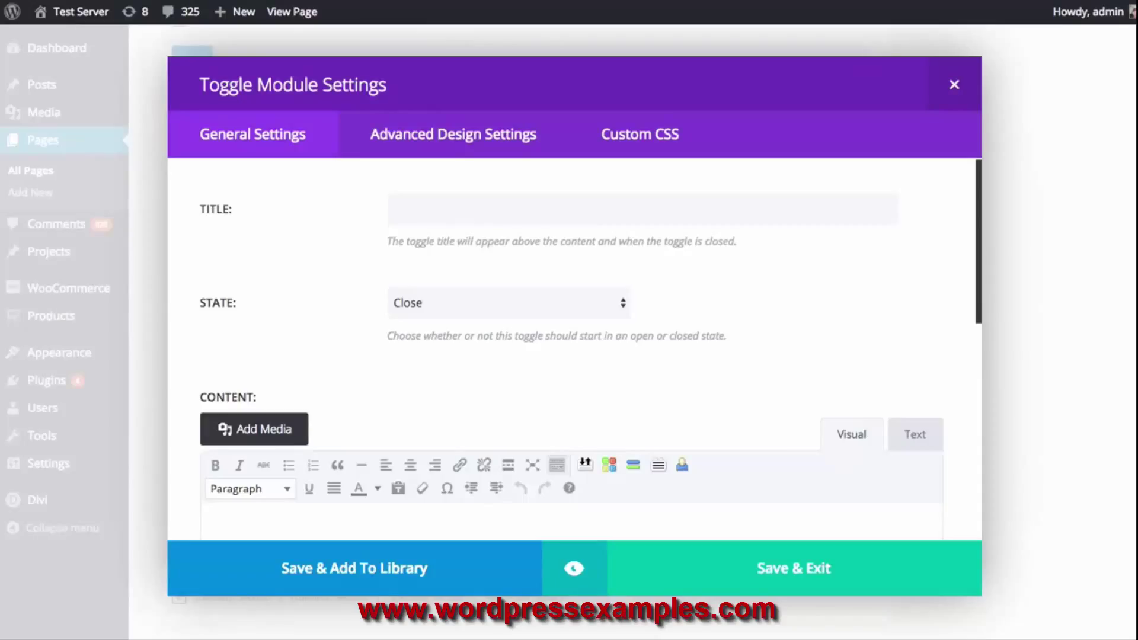
click(468, 206)
text(Can I use the themes on multiple sites?)
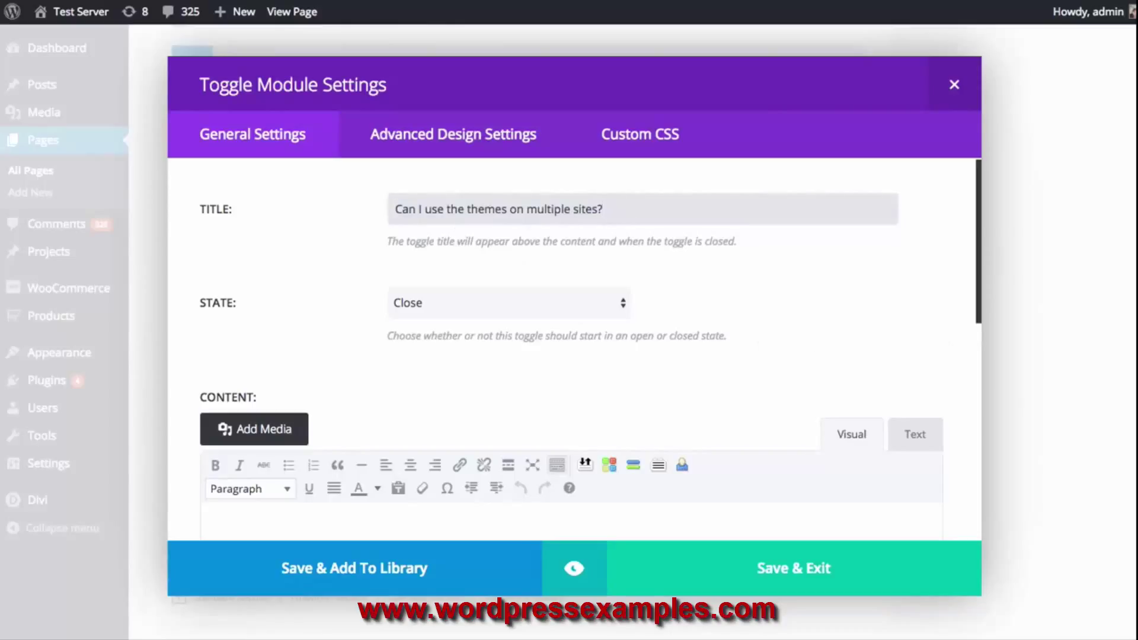
key(super+Tab)
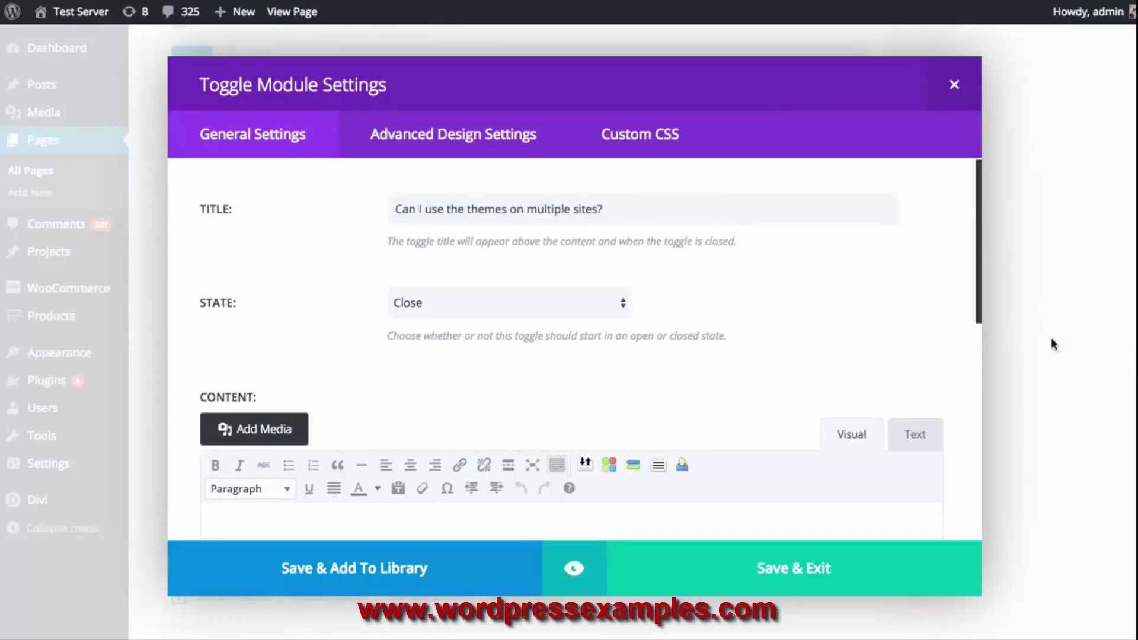
Paste the 30-day refund-policy answer paragraph into the toggle's content
scroll(899, 333, down, 2)
click(511, 481)
text(We offer no-questions-asked refunds to all customers within 30 days of your purchase. If you are not satisfied with our product, then simply send us an email and we will refund your purchase right away. Our goal has always been to create a happy, thriving community. If you are not thrilled with the product or are not enjoying the experience, then we have no interest in forcing you to stay an unhappy member.)
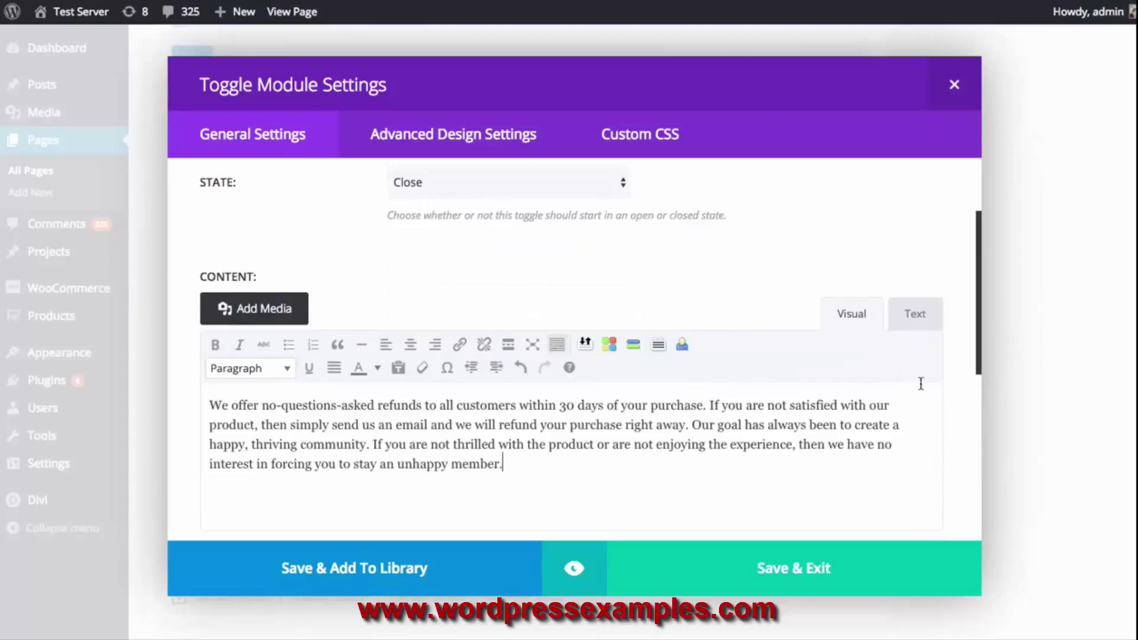
scroll(706, 399, up, 2)
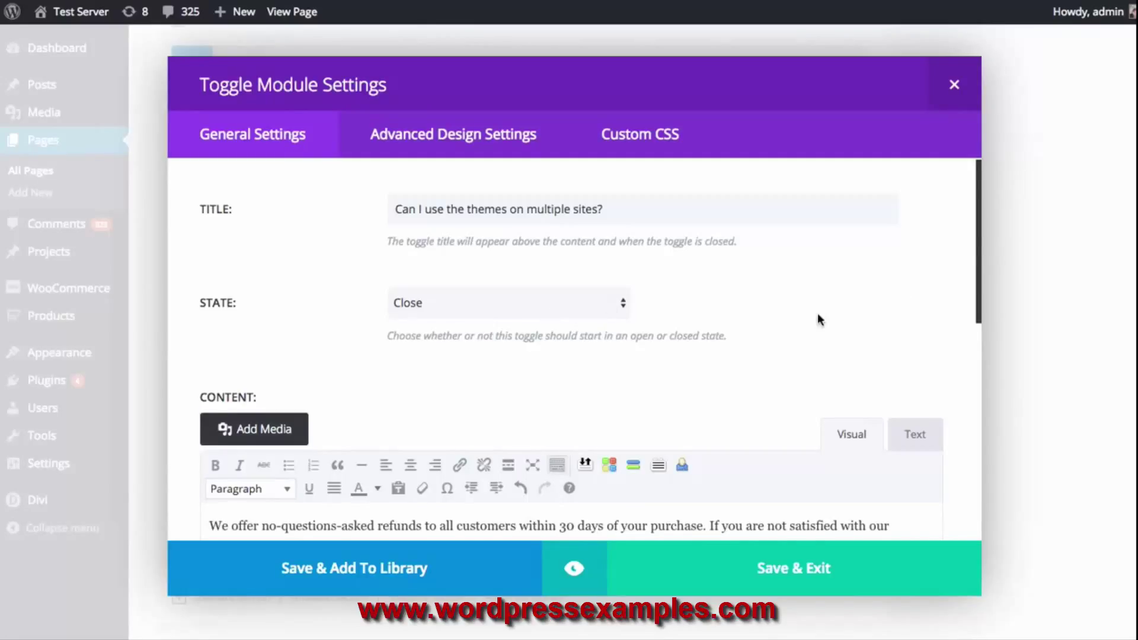
scroll(815, 314, down, 4)
scroll(662, 362, down, 4)
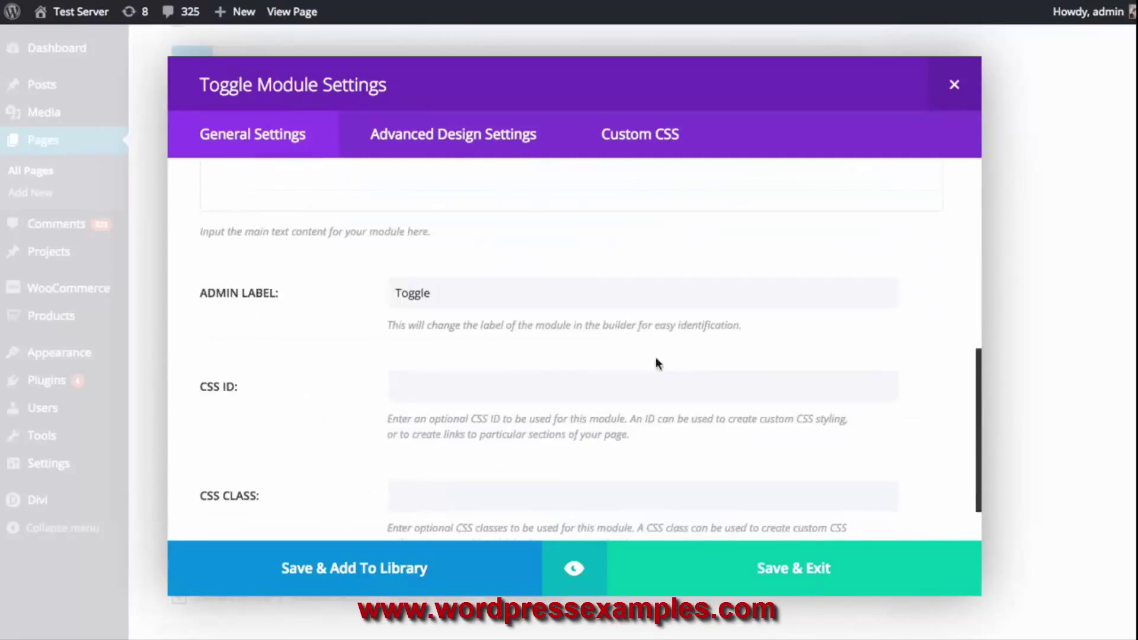
scroll(889, 415, up, 8)
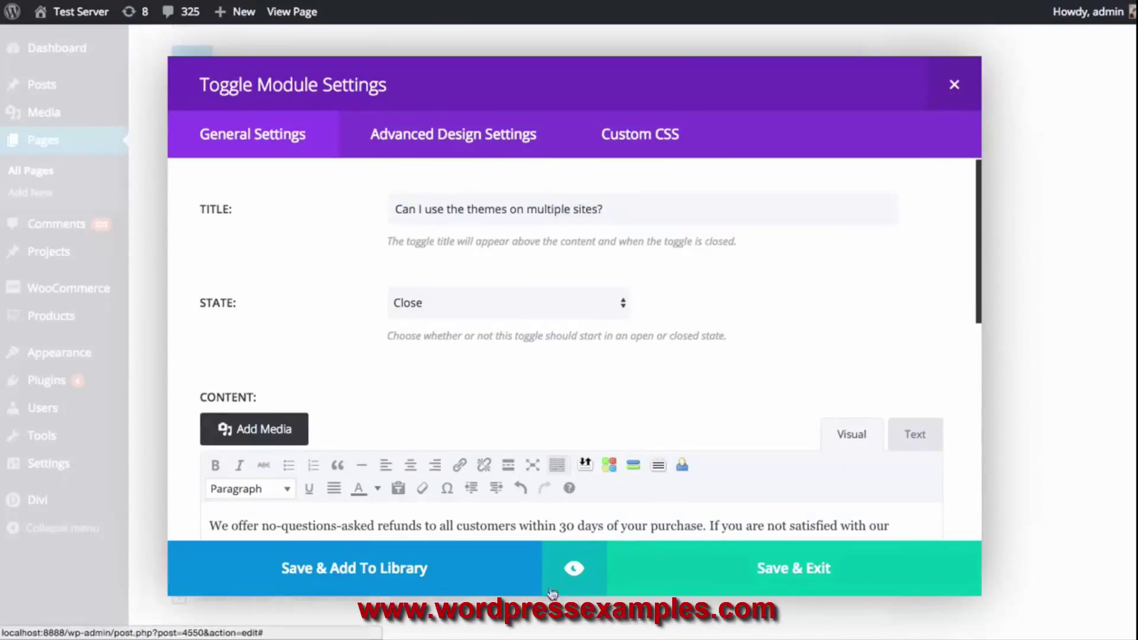
click(573, 569)
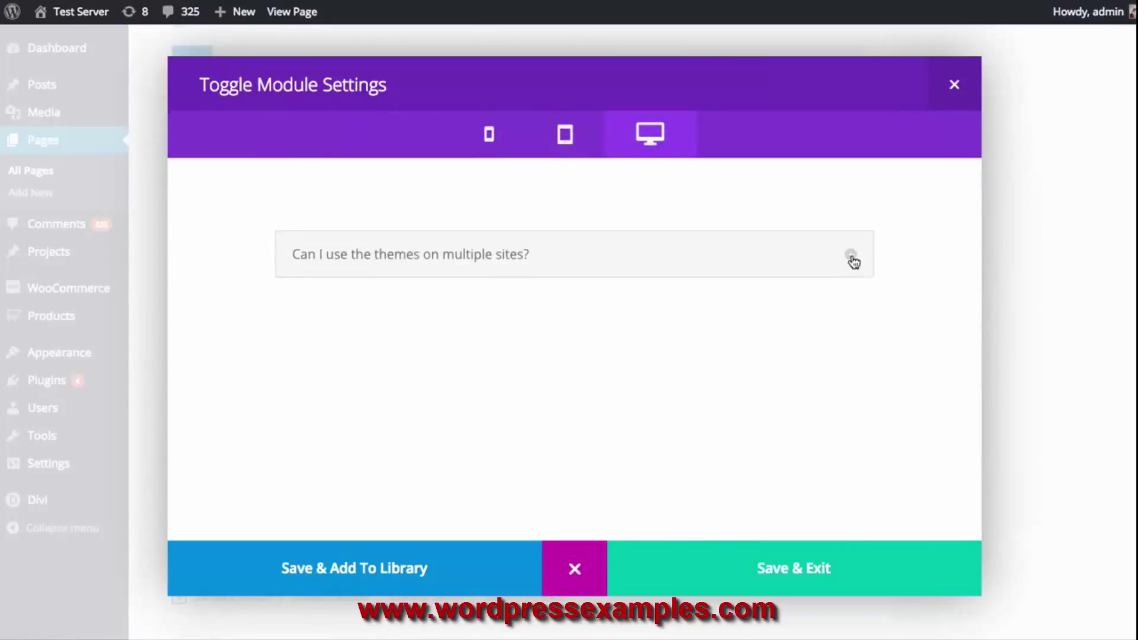
click(852, 258)
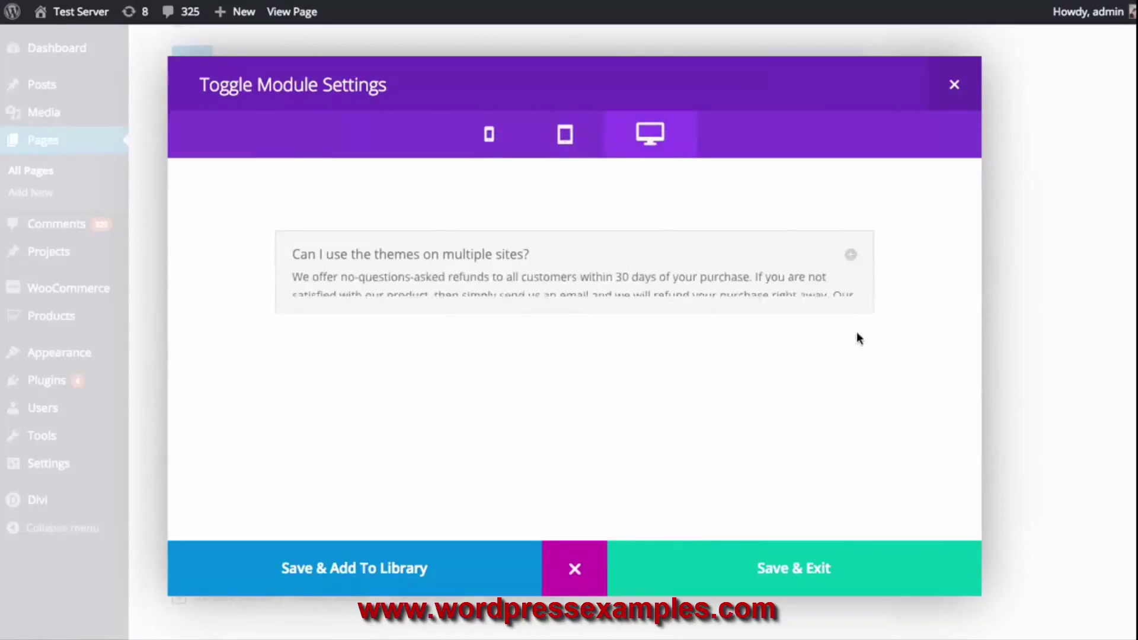
click(852, 257)
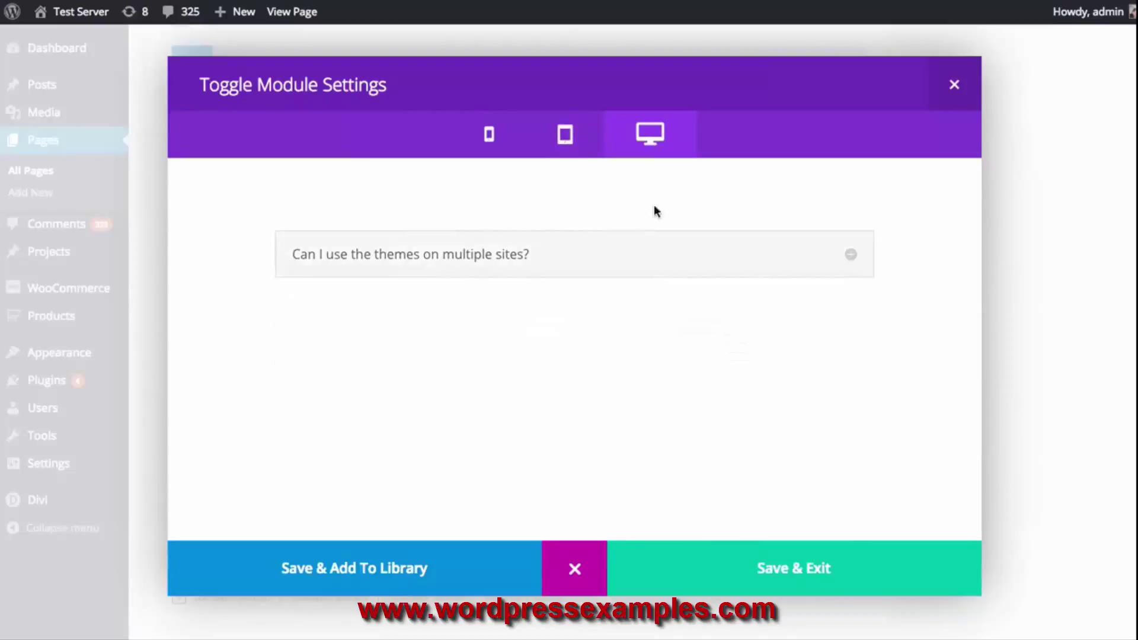
click(564, 136)
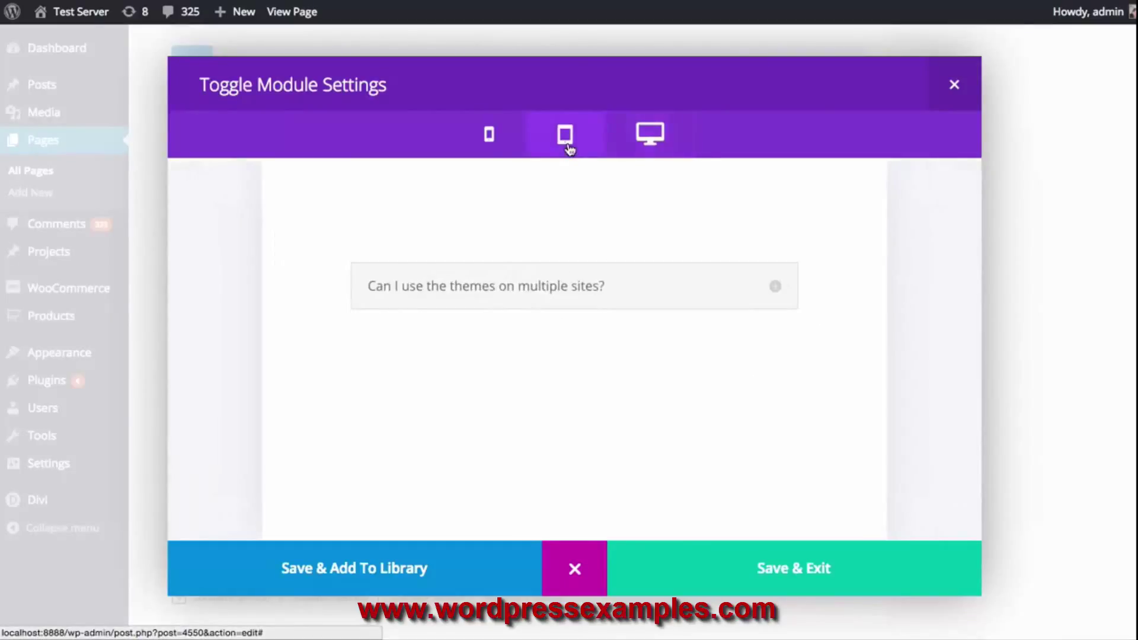
click(488, 138)
click(565, 136)
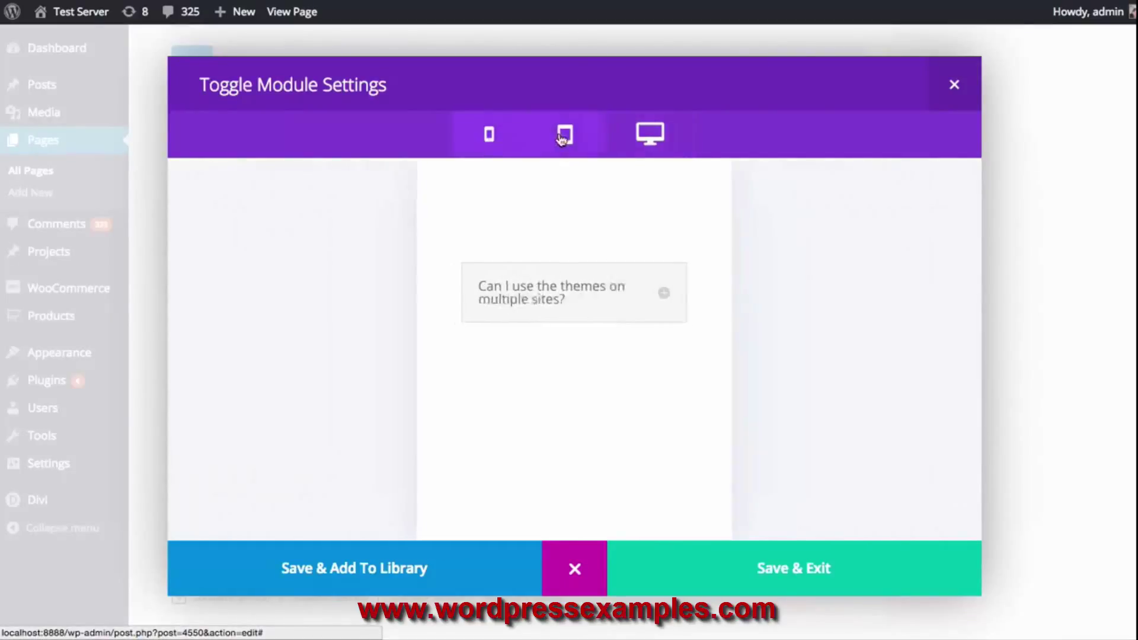
click(655, 144)
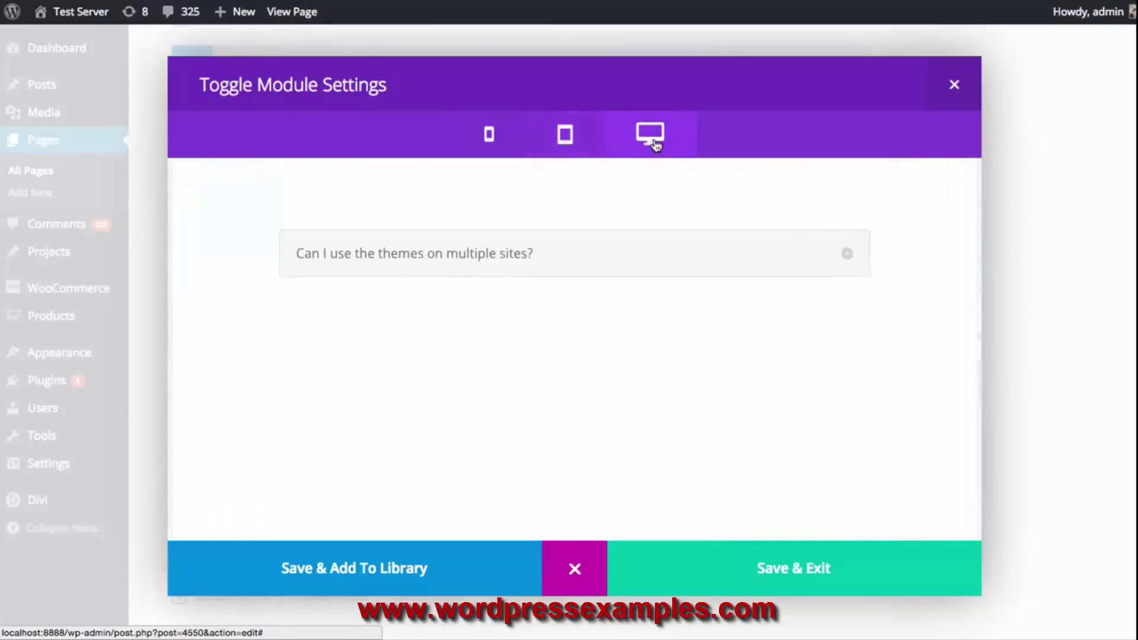
click(574, 568)
scroll(922, 314, down, 10)
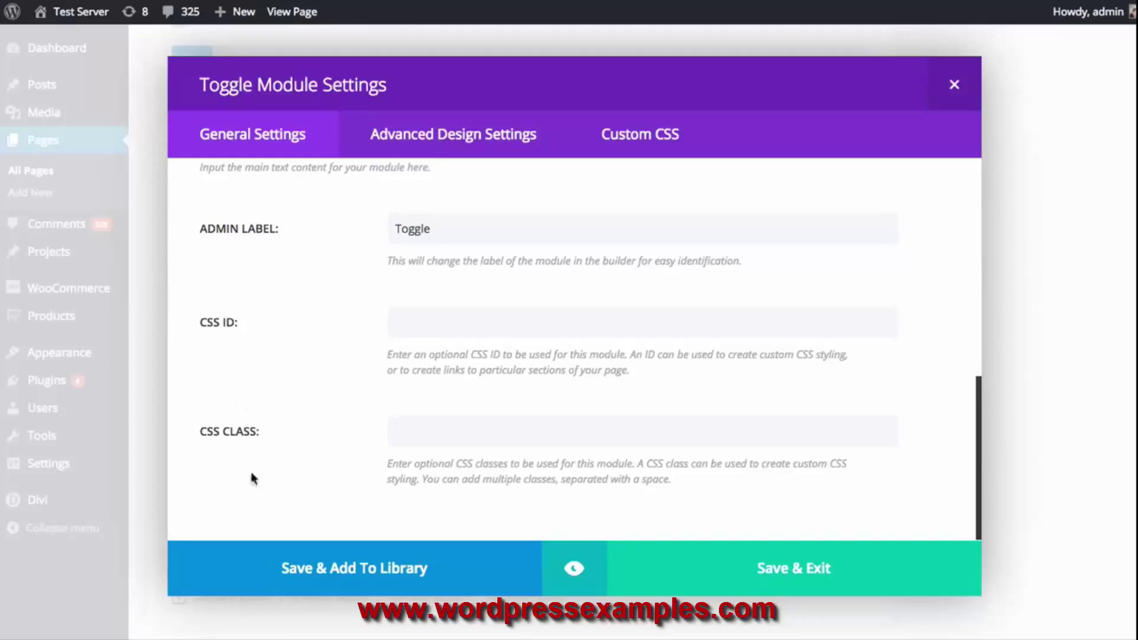
scroll(248, 394, up, 10)
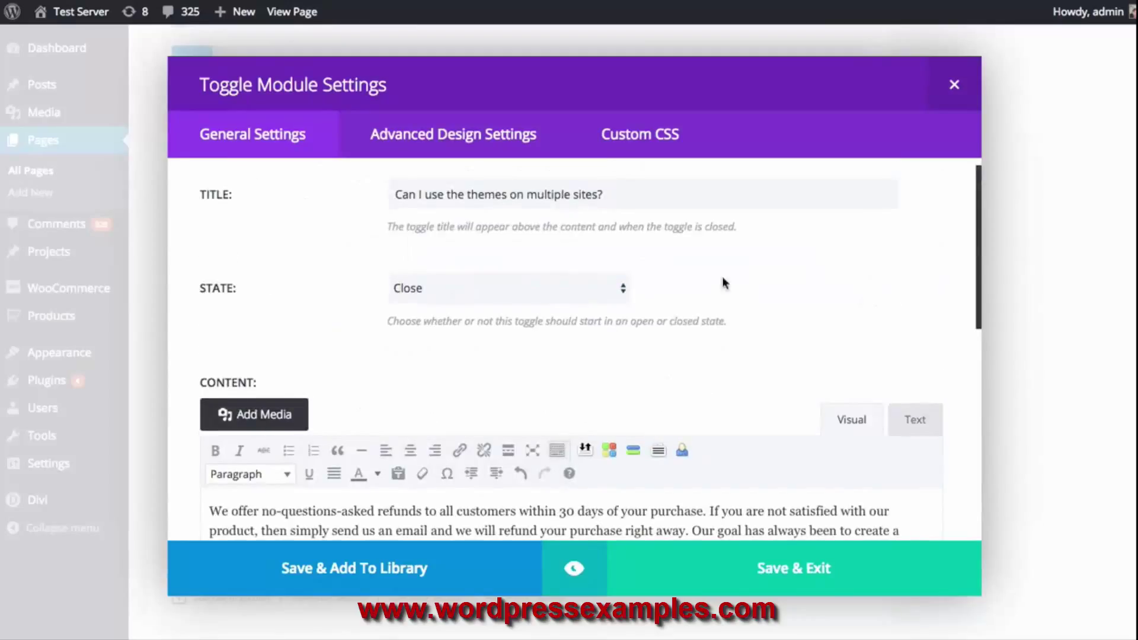
scroll(770, 570, up, 1)
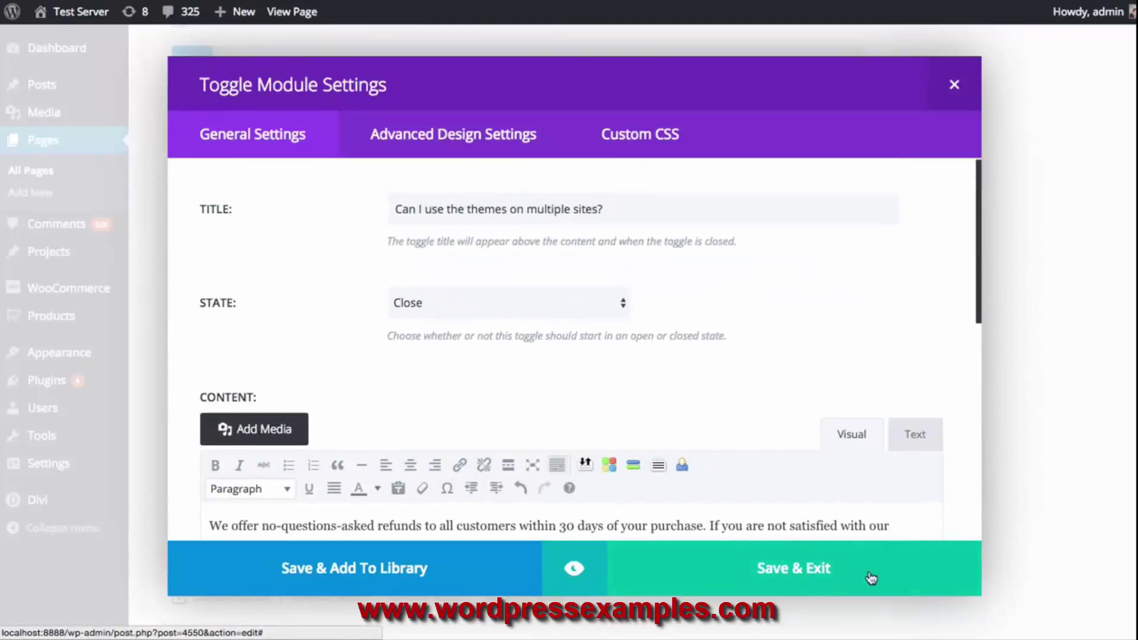
Save the FAQ toggle, update the Sales Page, and open the live page
click(816, 570)
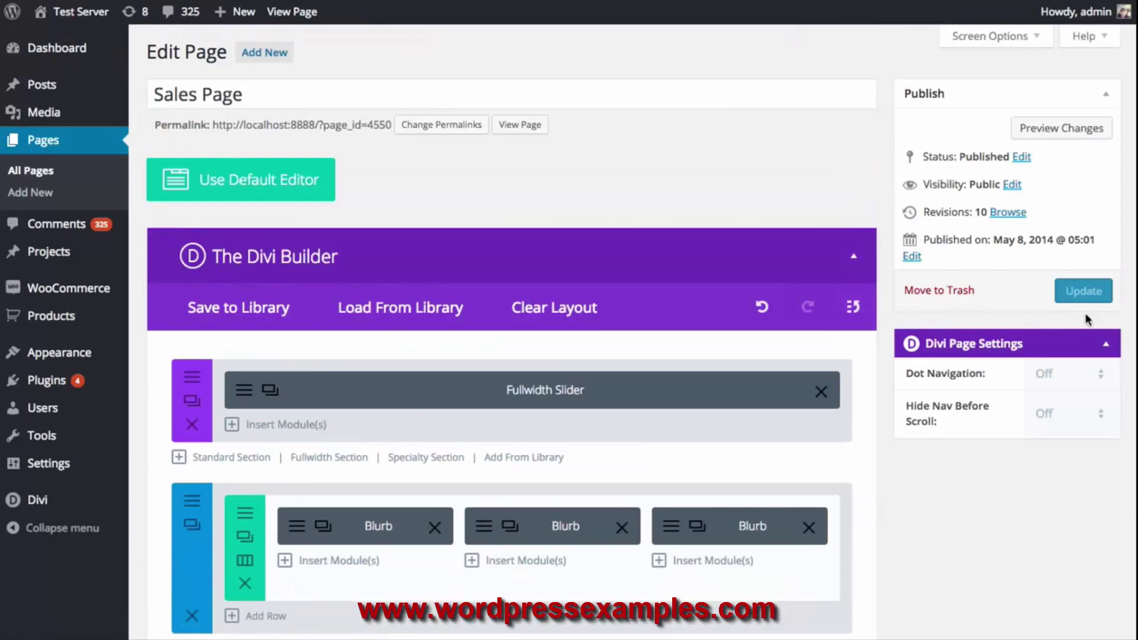
click(1084, 292)
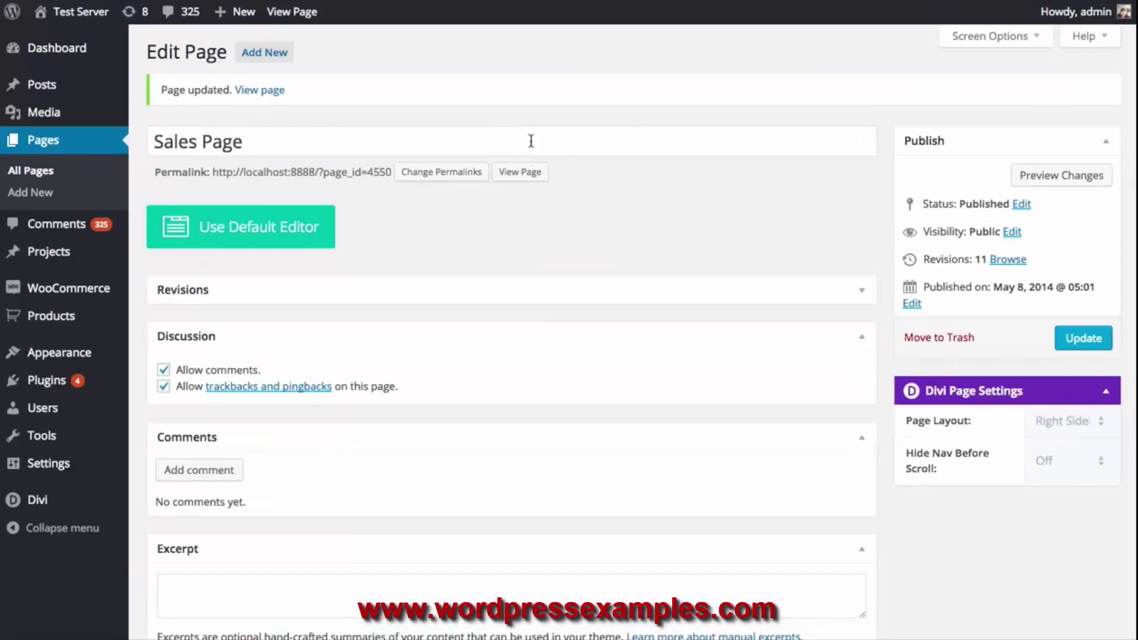
click(520, 172)
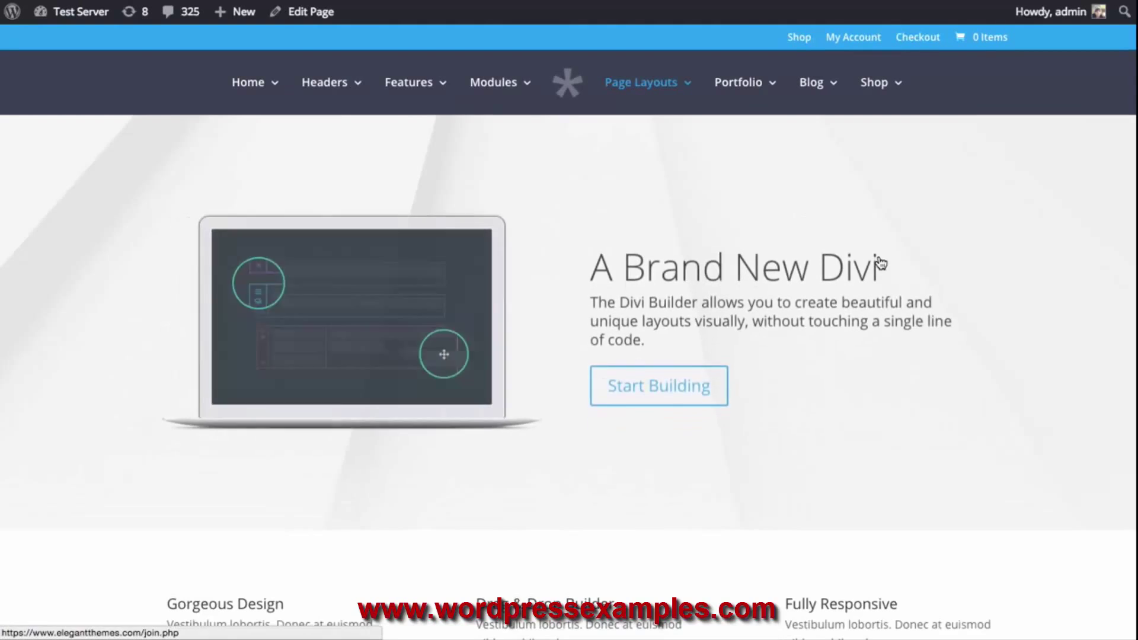
Expand the new FAQ toggle on the live page to check its refund answer
scroll(876, 256, down, 15)
scroll(885, 252, down, 5)
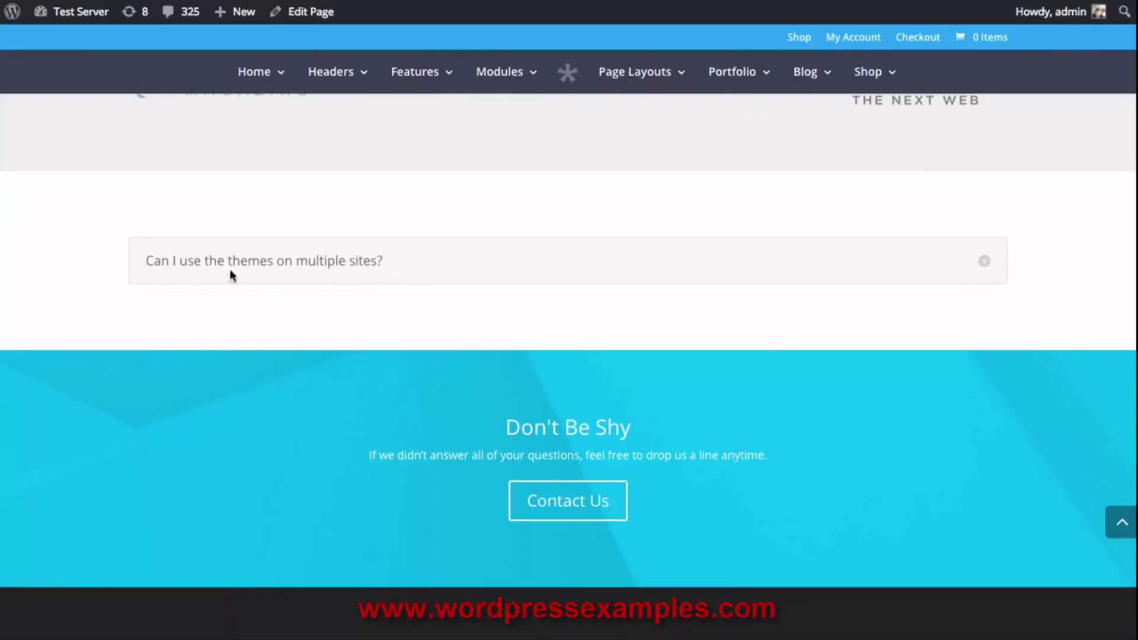
click(984, 264)
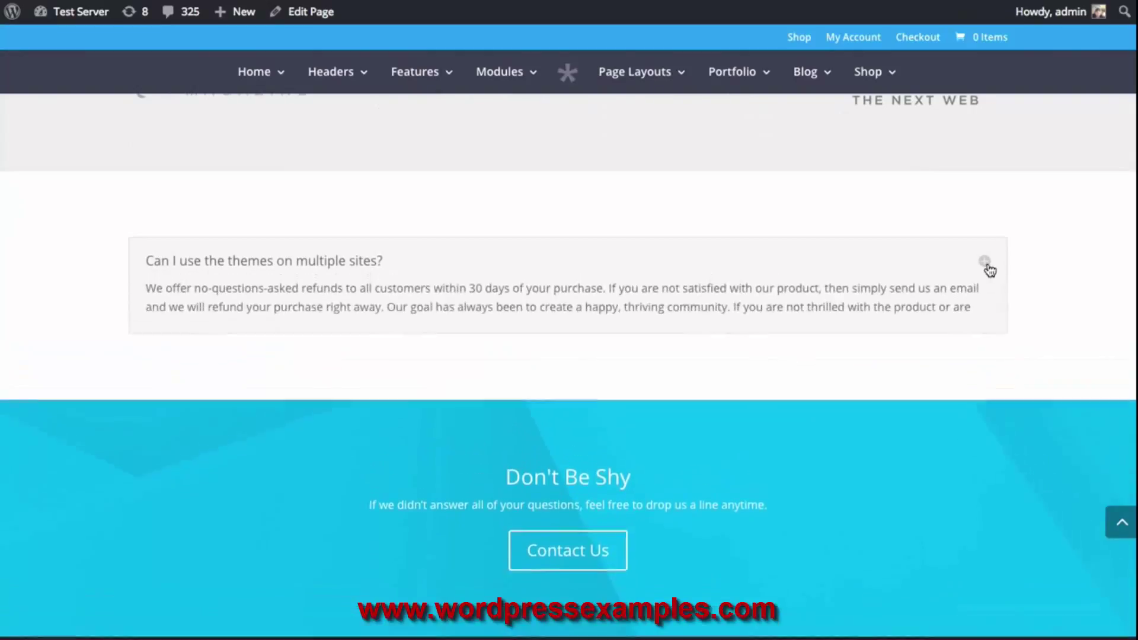
drag(697, 329, 156, 293)
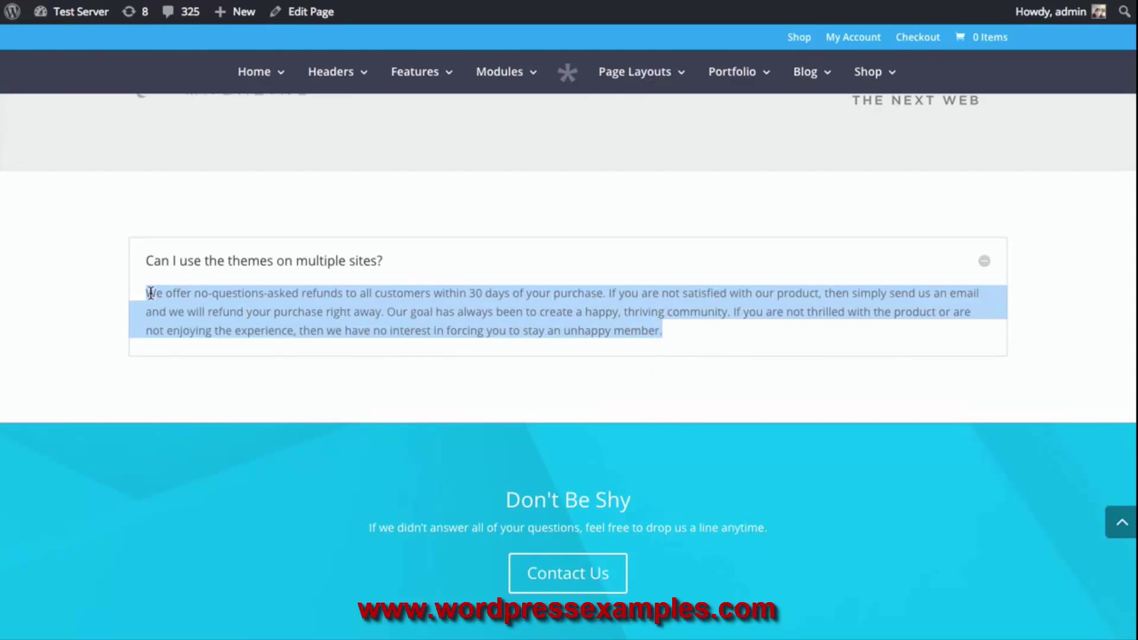
click(150, 292)
scroll(767, 357, up, 10)
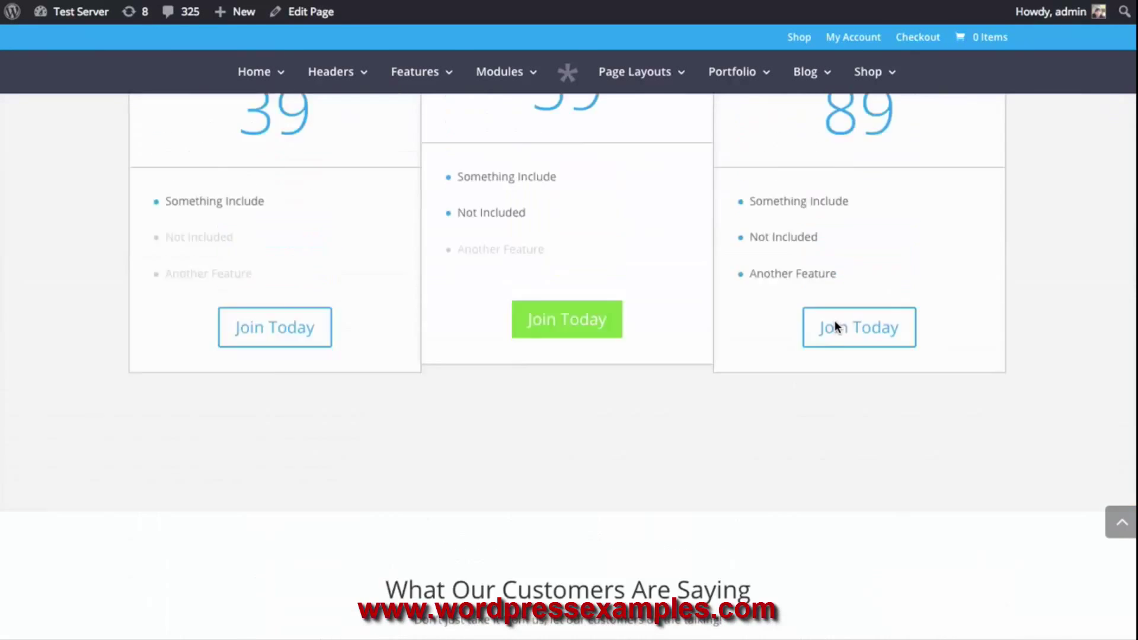
scroll(835, 328, up, 8)
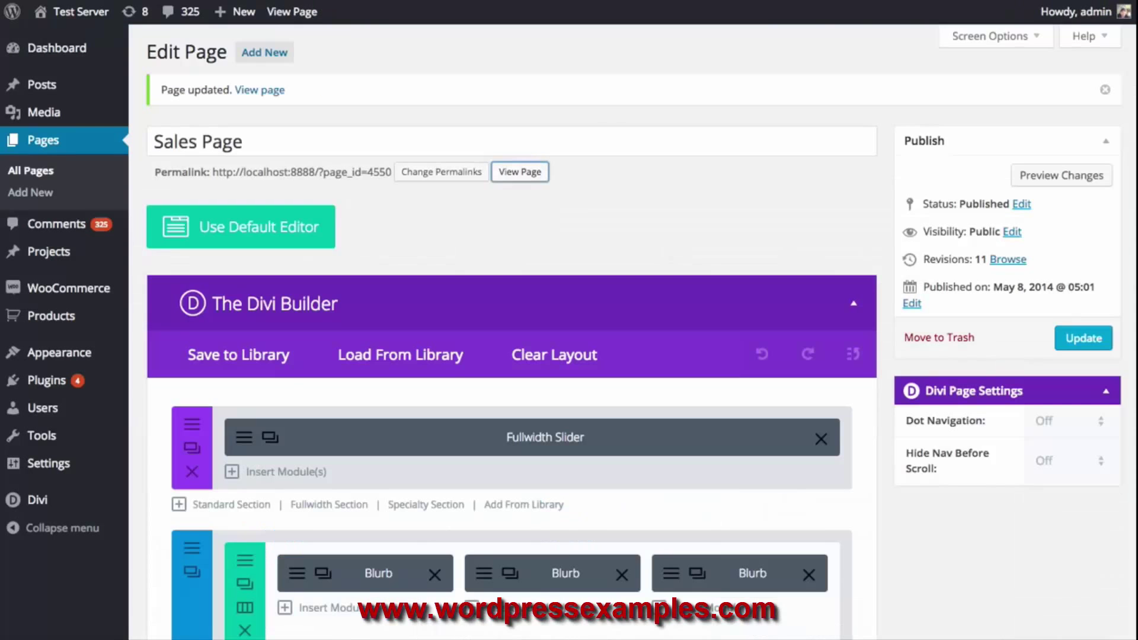
scroll(898, 293, down, 15)
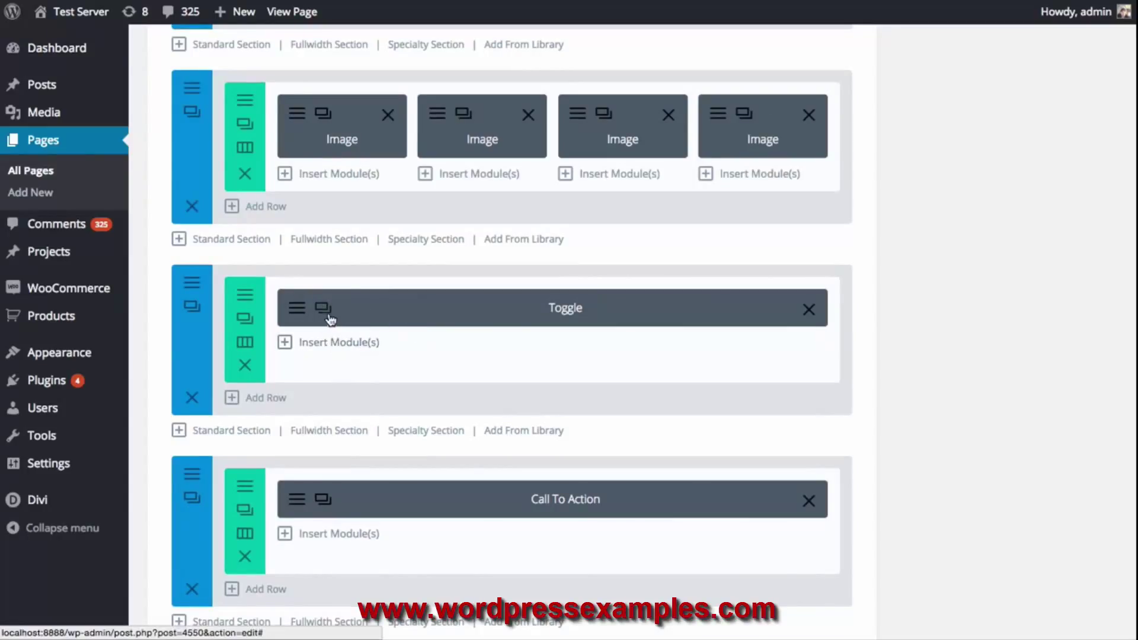
Duplicate the FAQ toggle and give the copy the title 'What are Photoshop Files?'
click(330, 316)
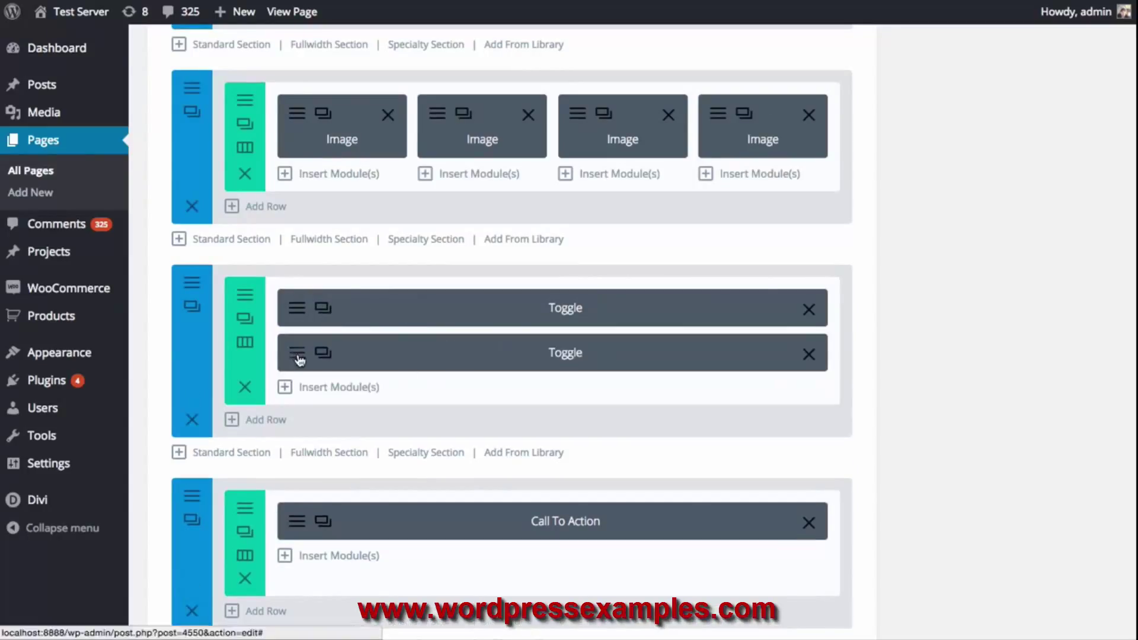
click(351, 362)
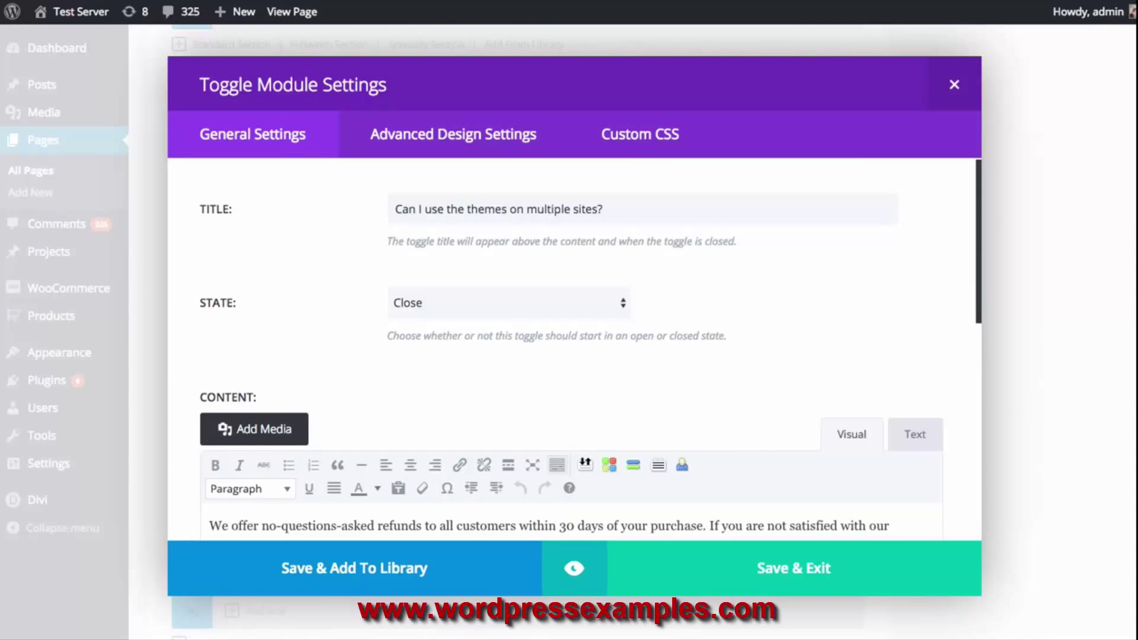
triple_click(657, 222)
text(What are Photoshop Files?)
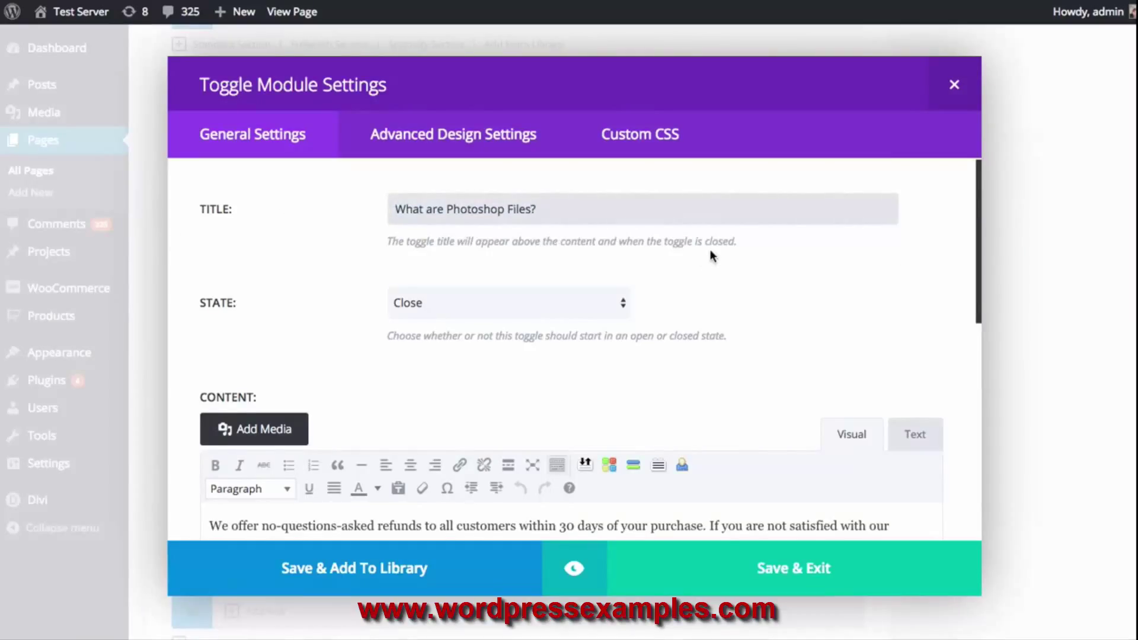
scroll(354, 336, down, 3)
scroll(611, 427, down, 6)
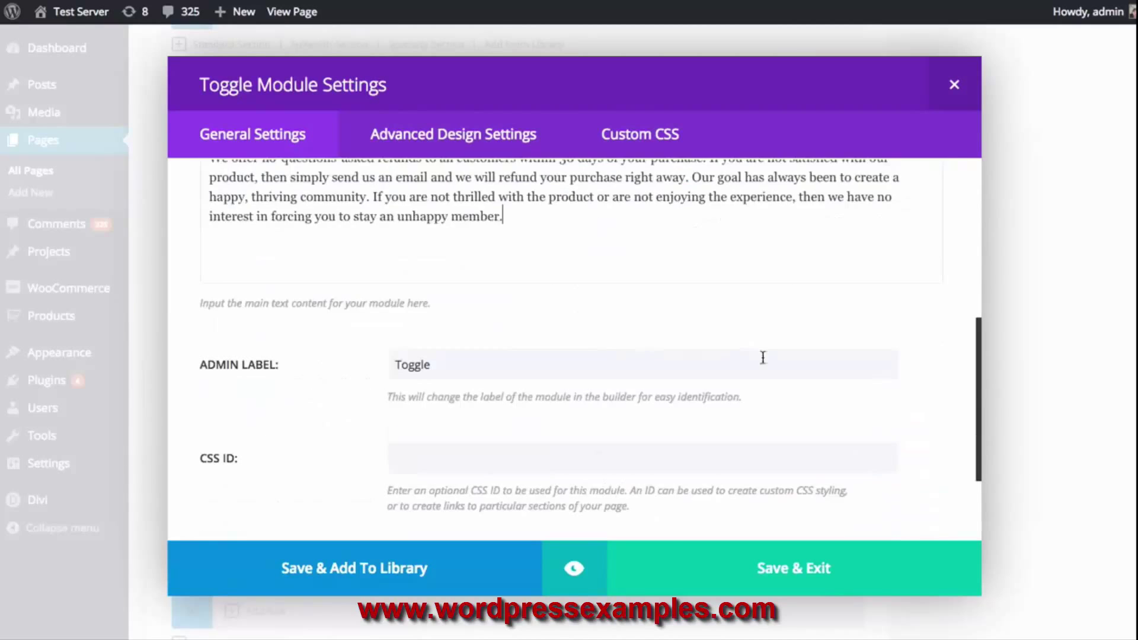
scroll(886, 411, up, 9)
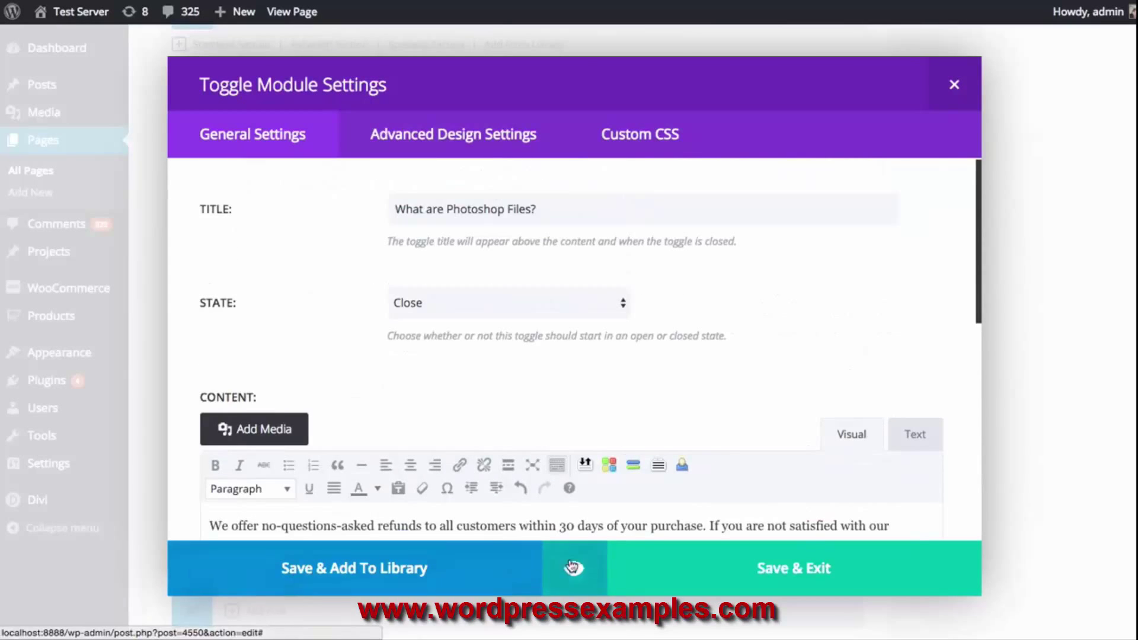
Preview both toggles, expanding and collapsing each answer
click(574, 569)
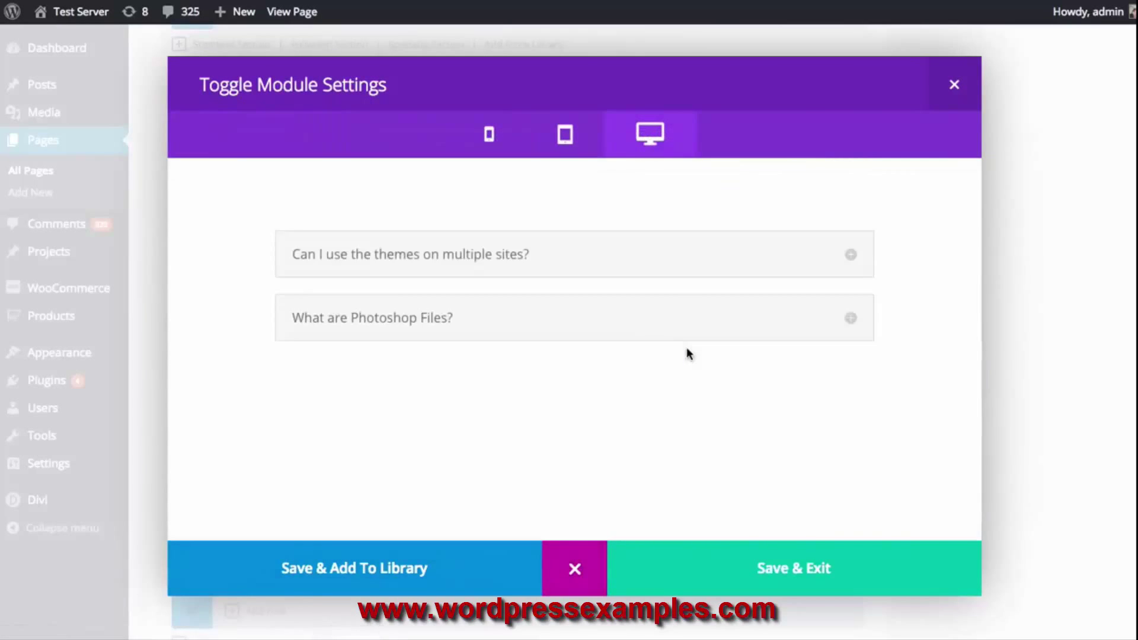
click(850, 318)
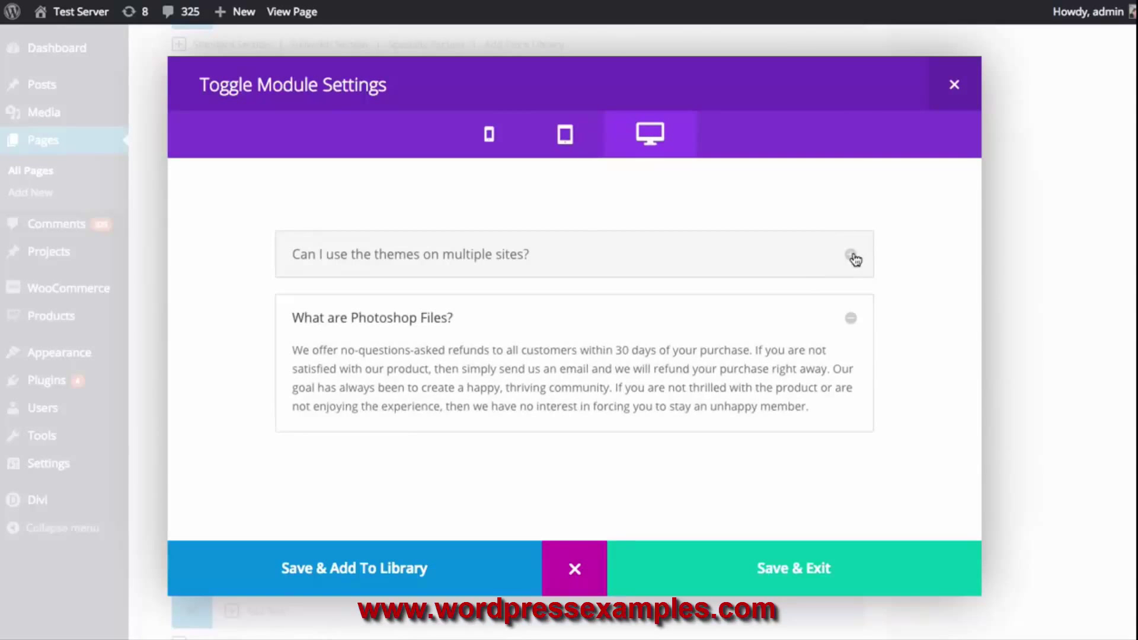
click(852, 256)
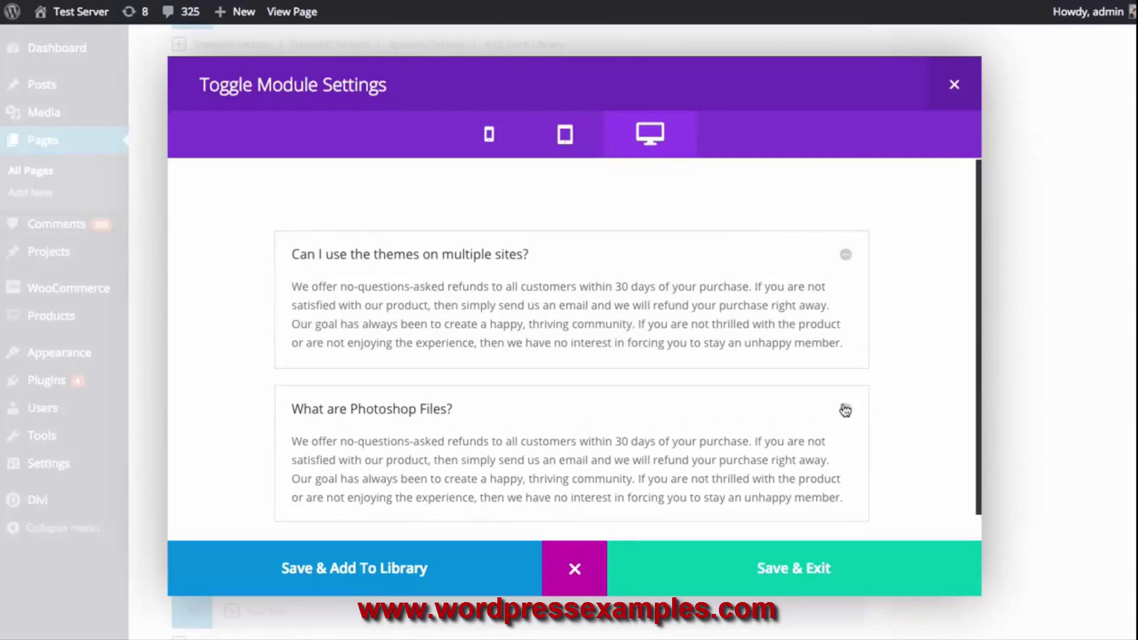
click(845, 413)
click(851, 255)
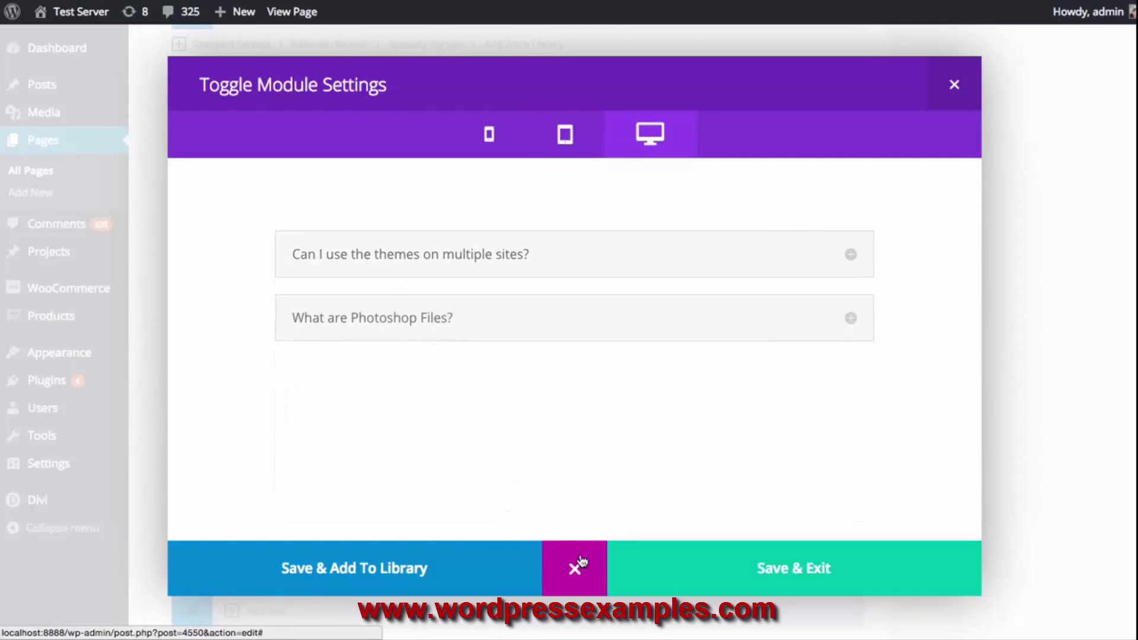
click(580, 562)
Set the new toggle's State to Open and save its settings
click(483, 300)
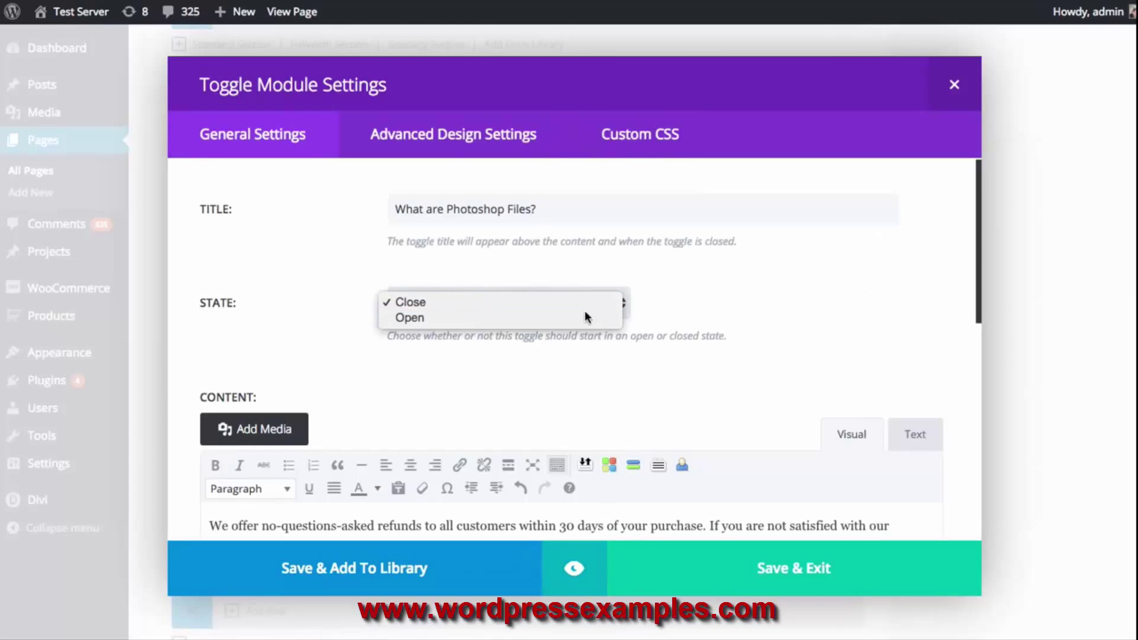
click(513, 318)
click(844, 560)
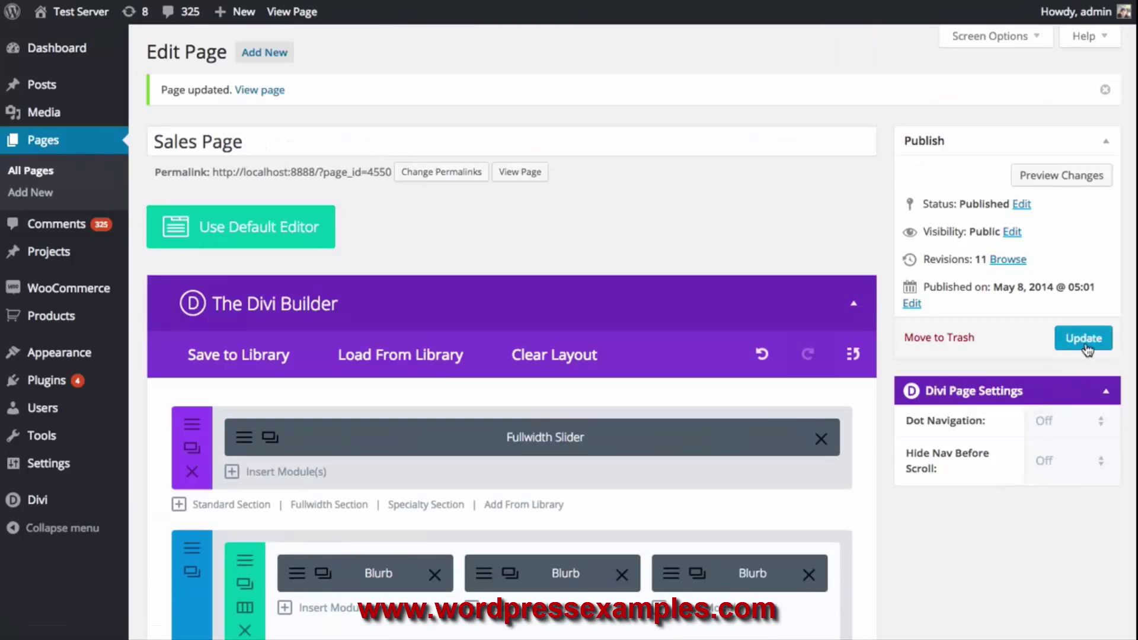
Update the Sales Page and scroll to the FAQ toggles on the live page
click(1086, 347)
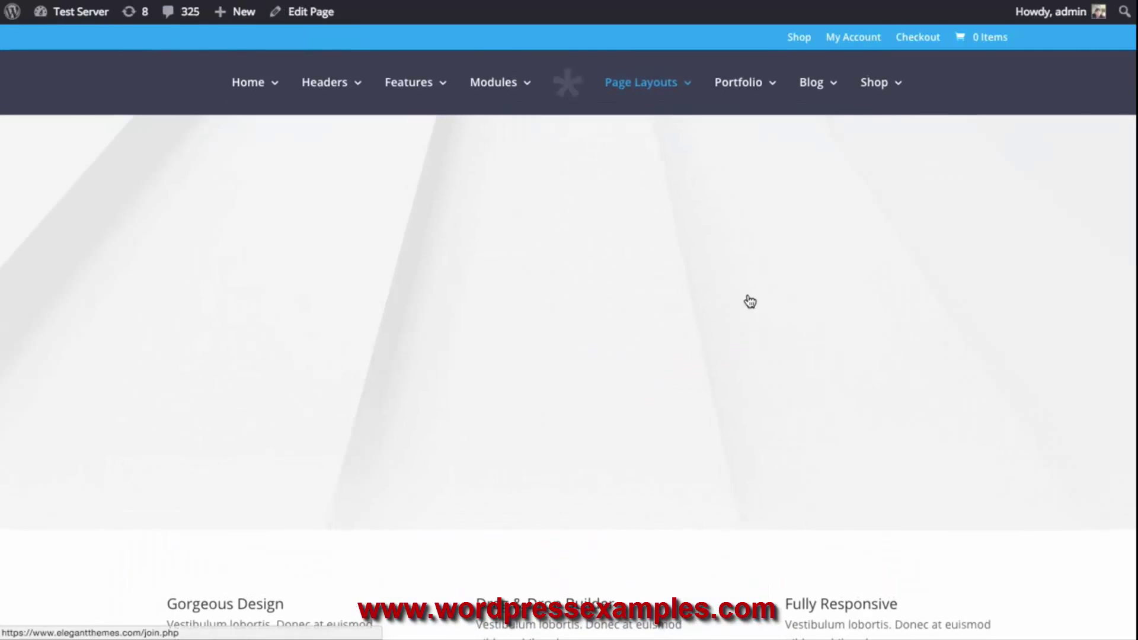
scroll(829, 303, down, 7)
scroll(829, 298, down, 10)
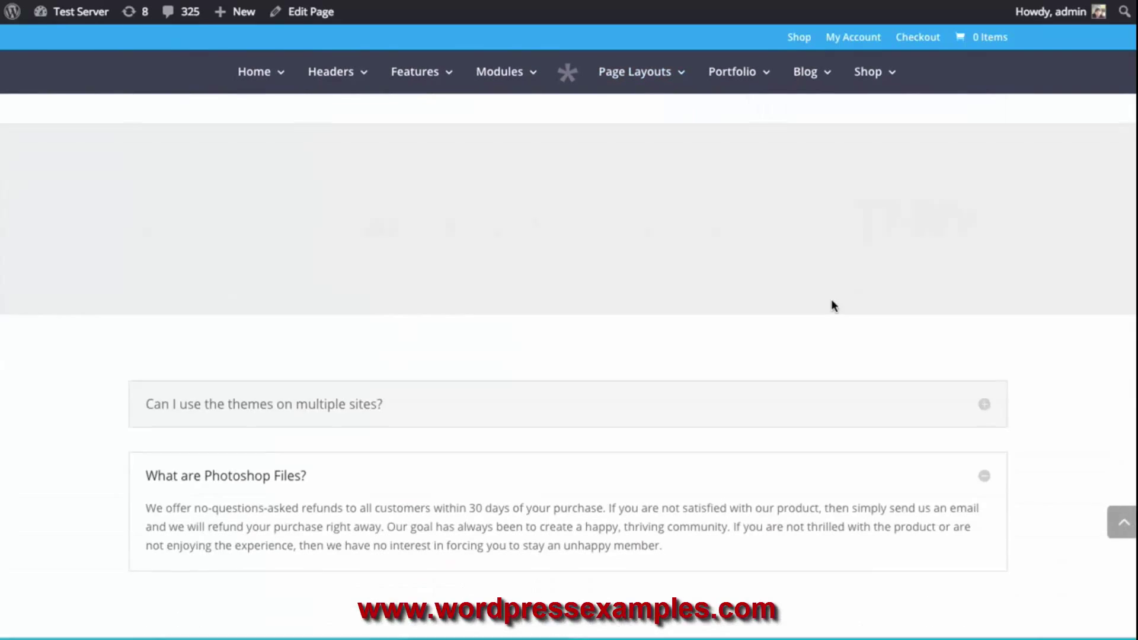
scroll(862, 391, up, 1)
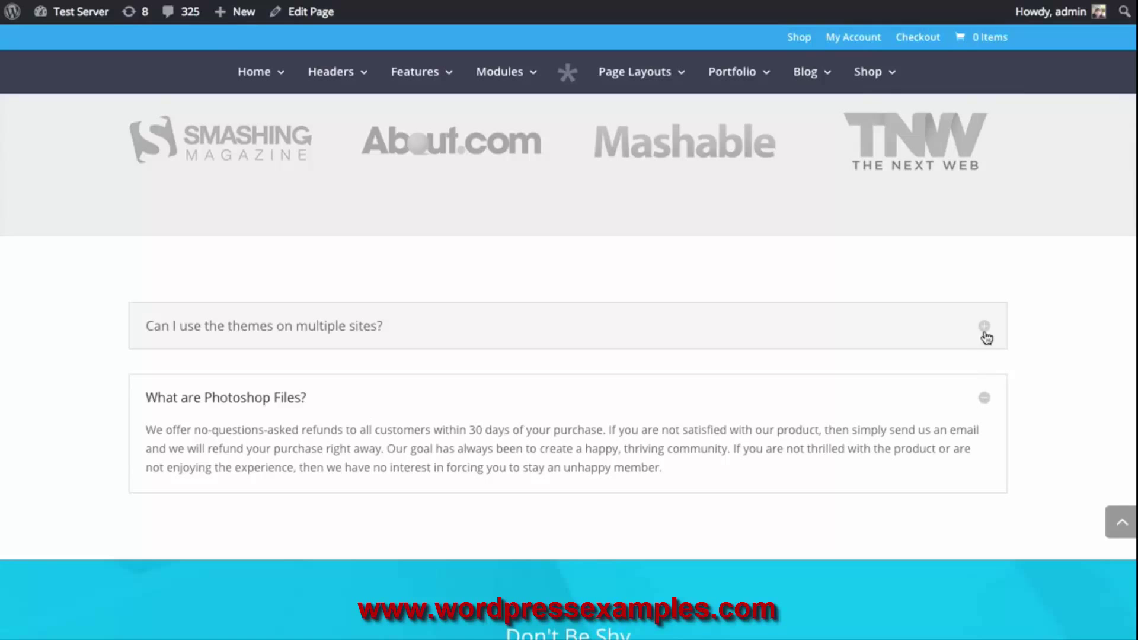
Test the live FAQ by collapsing and expanding both toggle answers
click(985, 401)
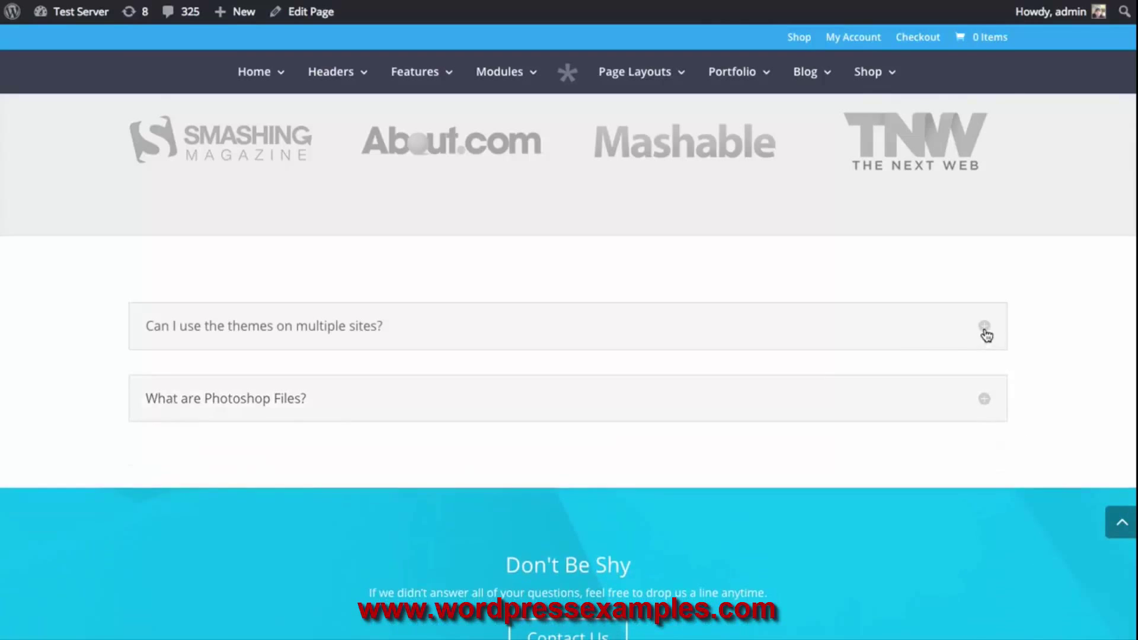
click(984, 328)
click(556, 326)
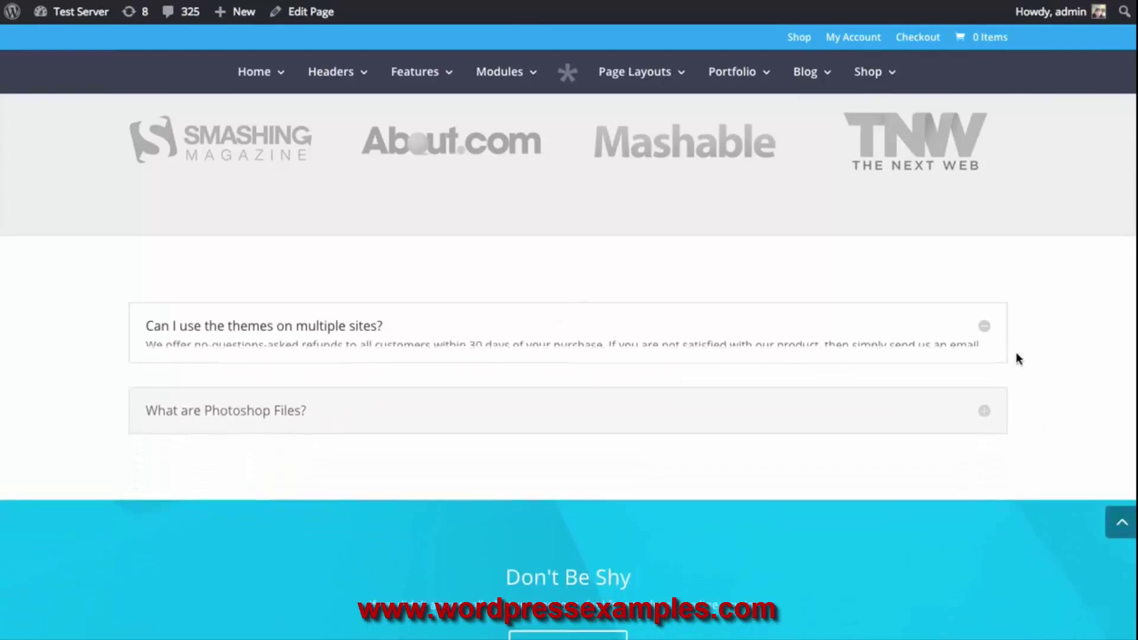
click(985, 328)
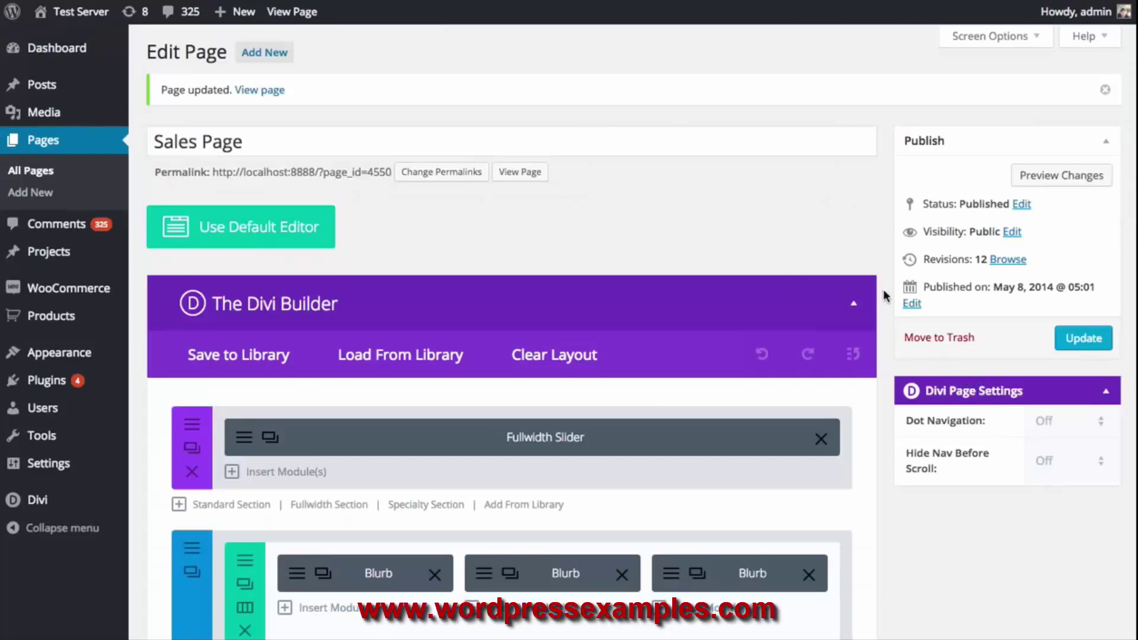
Style the first FAQ toggle's title as bold, uppercase Arvo at size 20 and preview it
scroll(882, 306, down, 15)
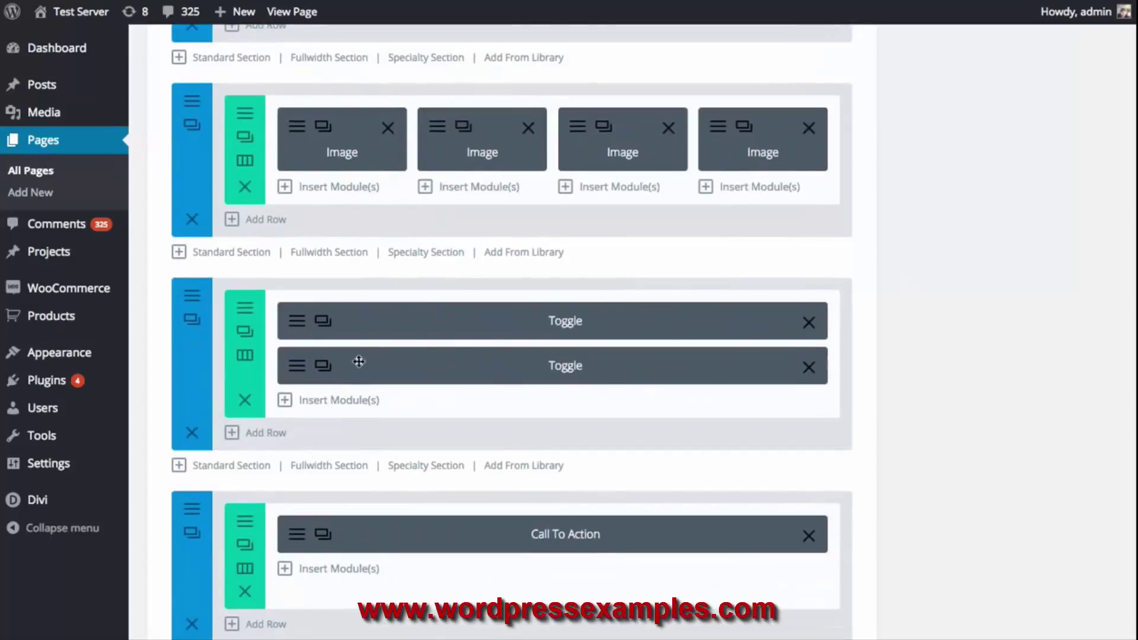
click(301, 329)
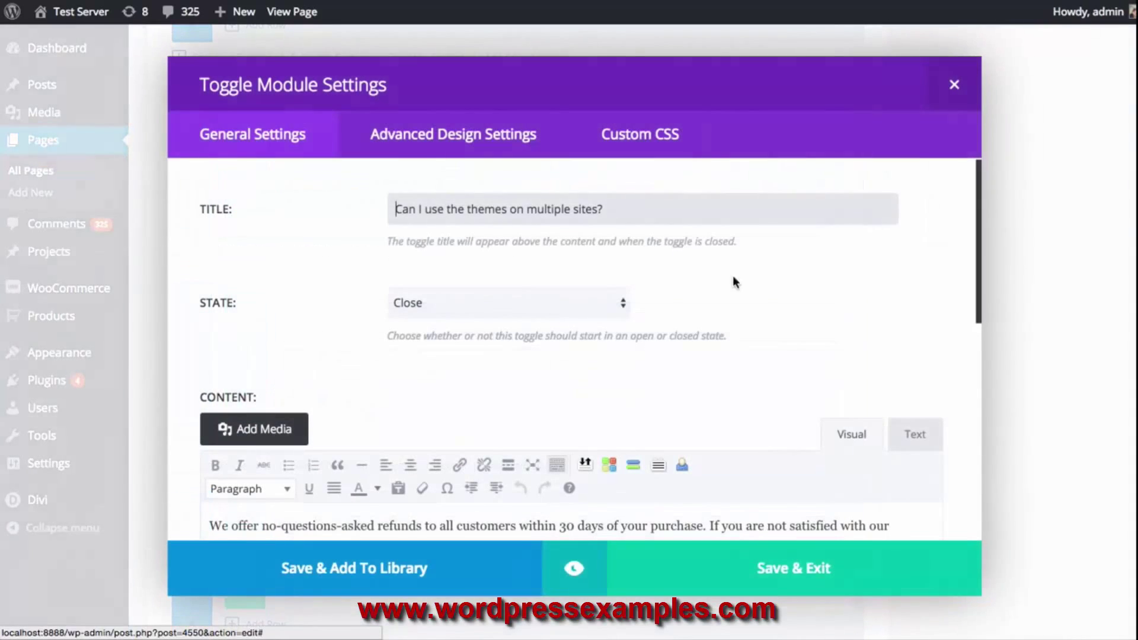
click(484, 143)
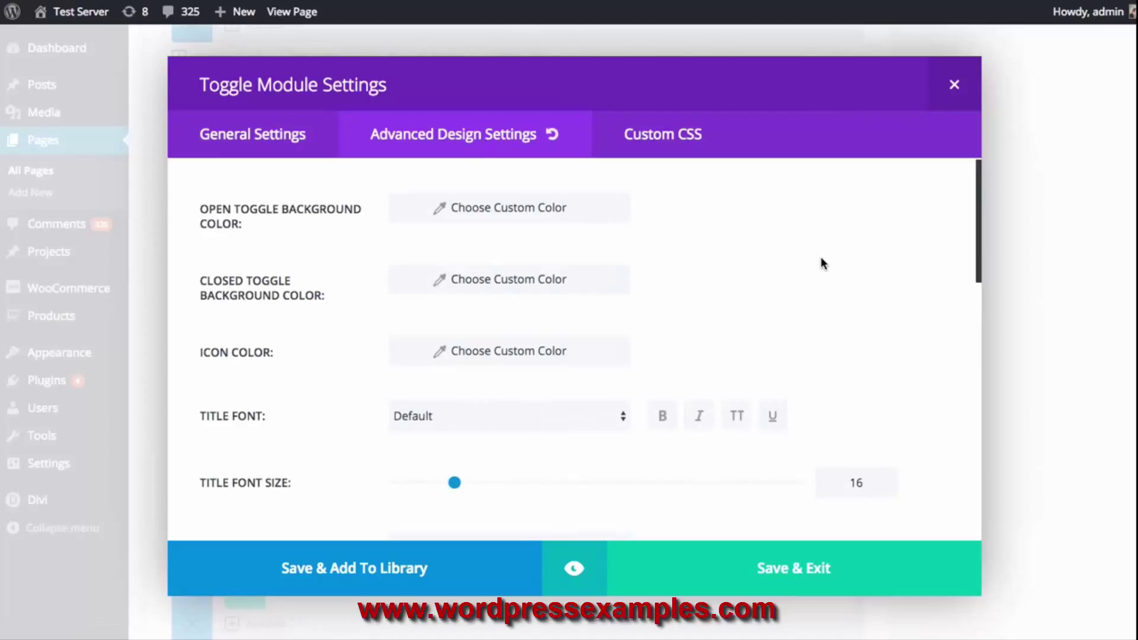
scroll(821, 269, down, 1)
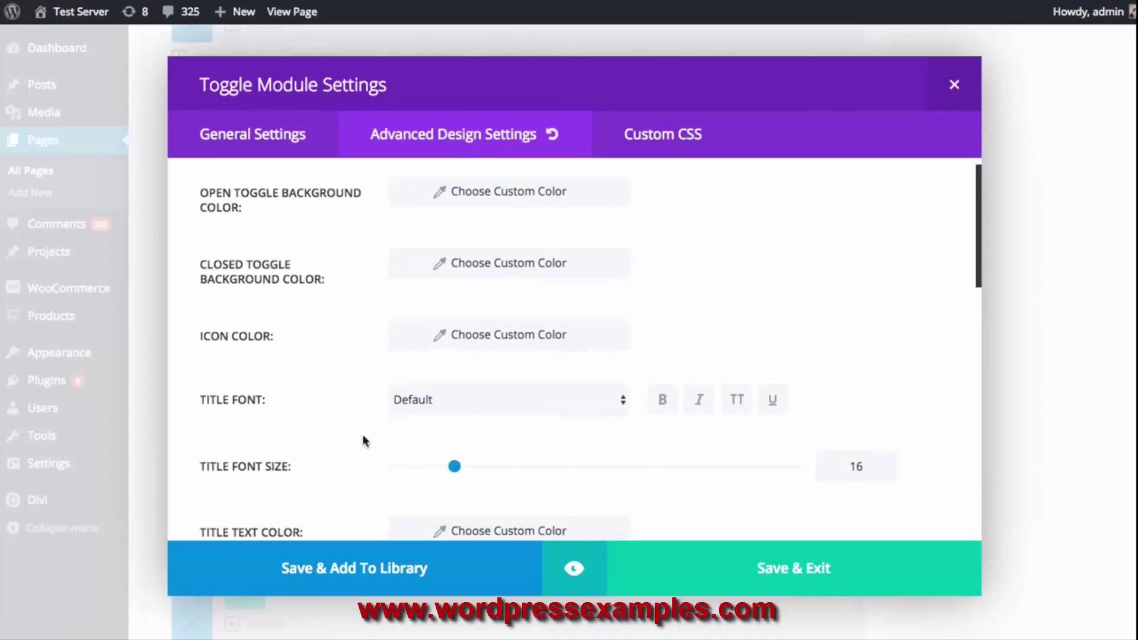
click(524, 397)
click(475, 460)
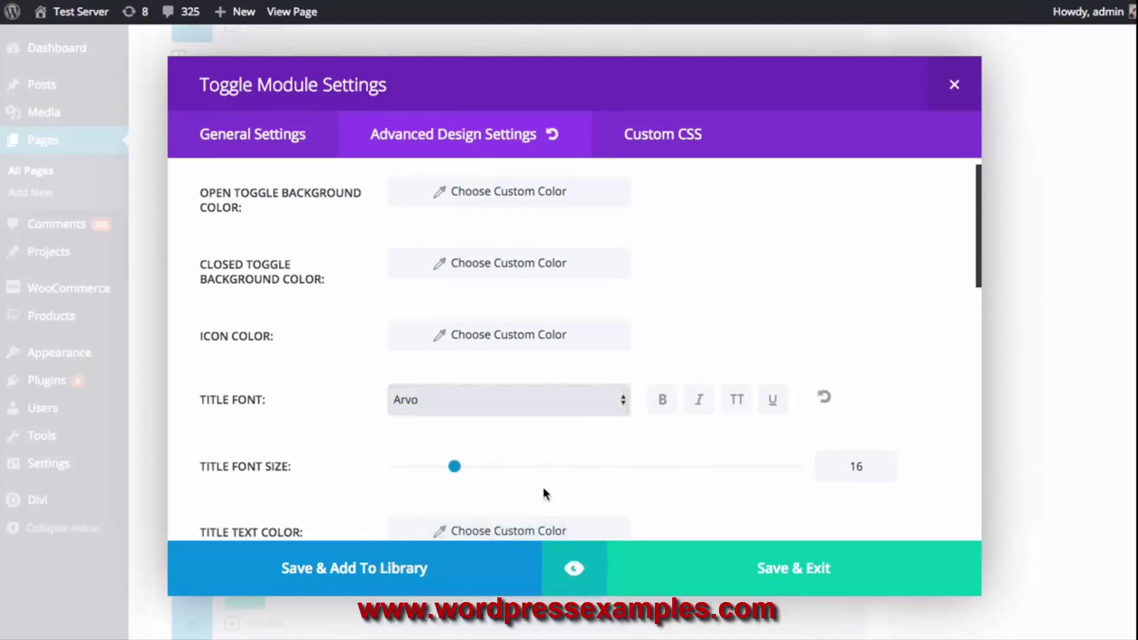
click(660, 401)
click(736, 401)
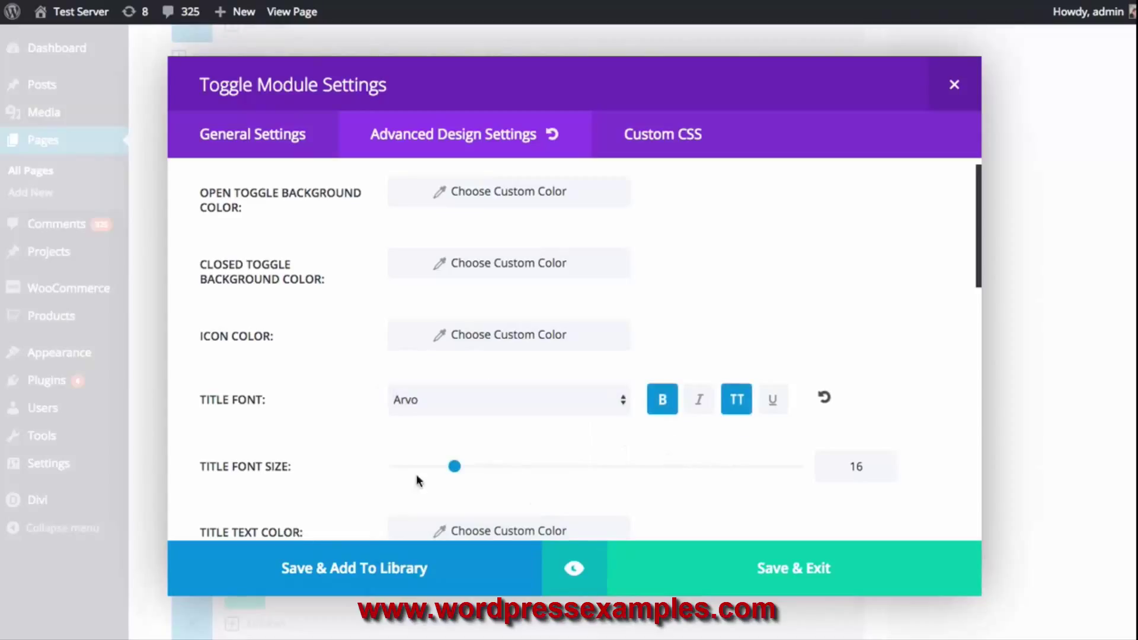
drag(453, 468, 471, 467)
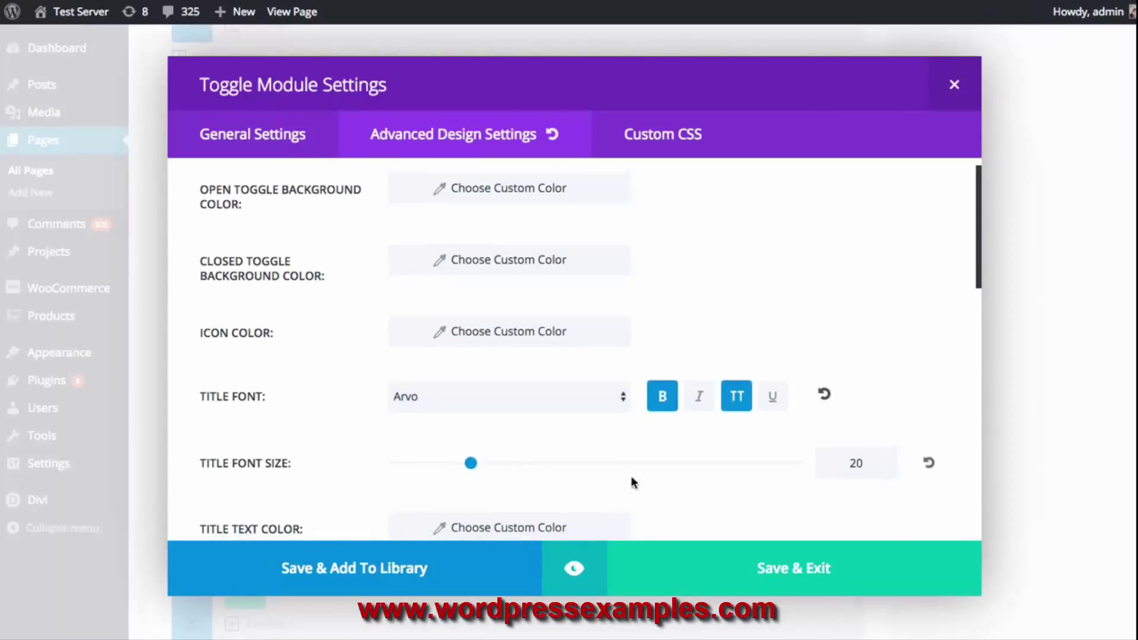
scroll(669, 474, down, 1)
scroll(709, 458, down, 2)
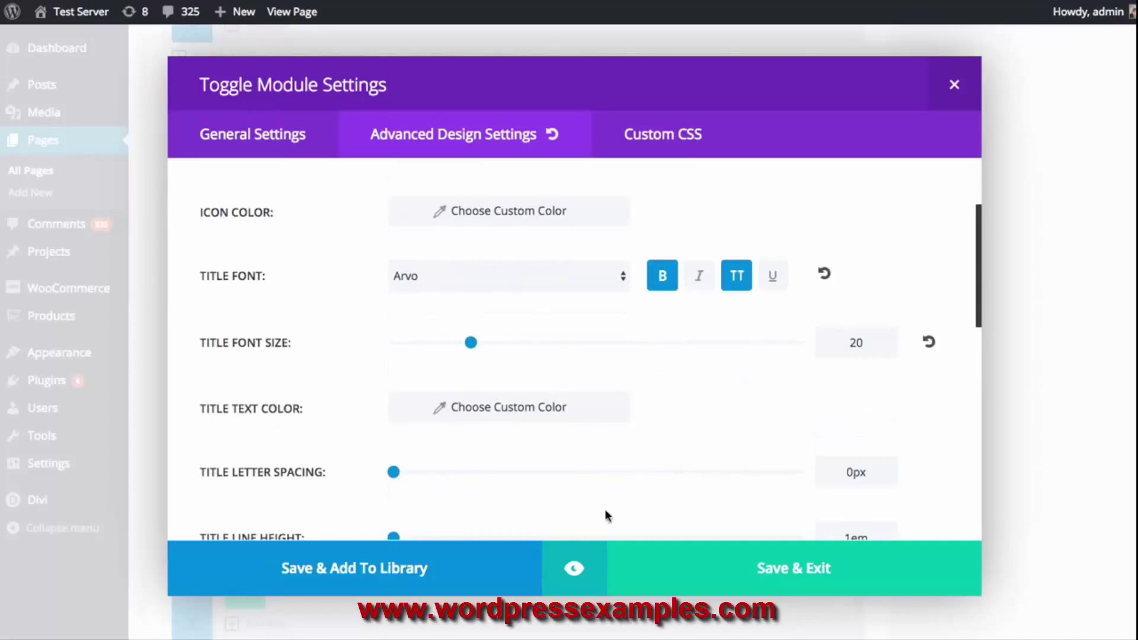
click(574, 568)
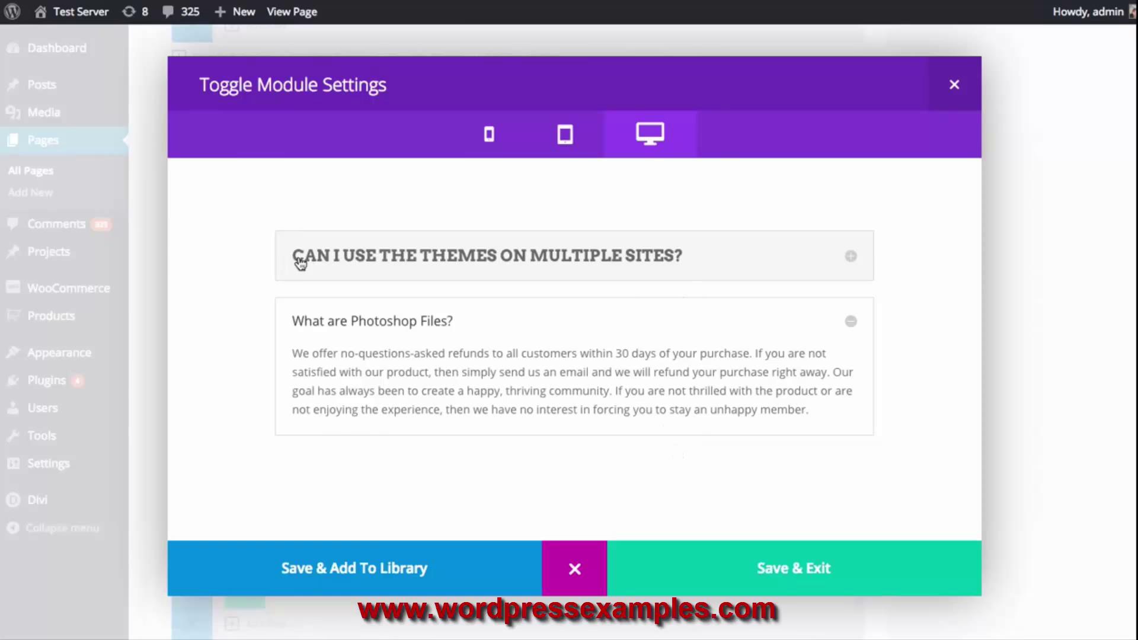
Expand and collapse the restyled toggle in the preview, then close it
click(566, 259)
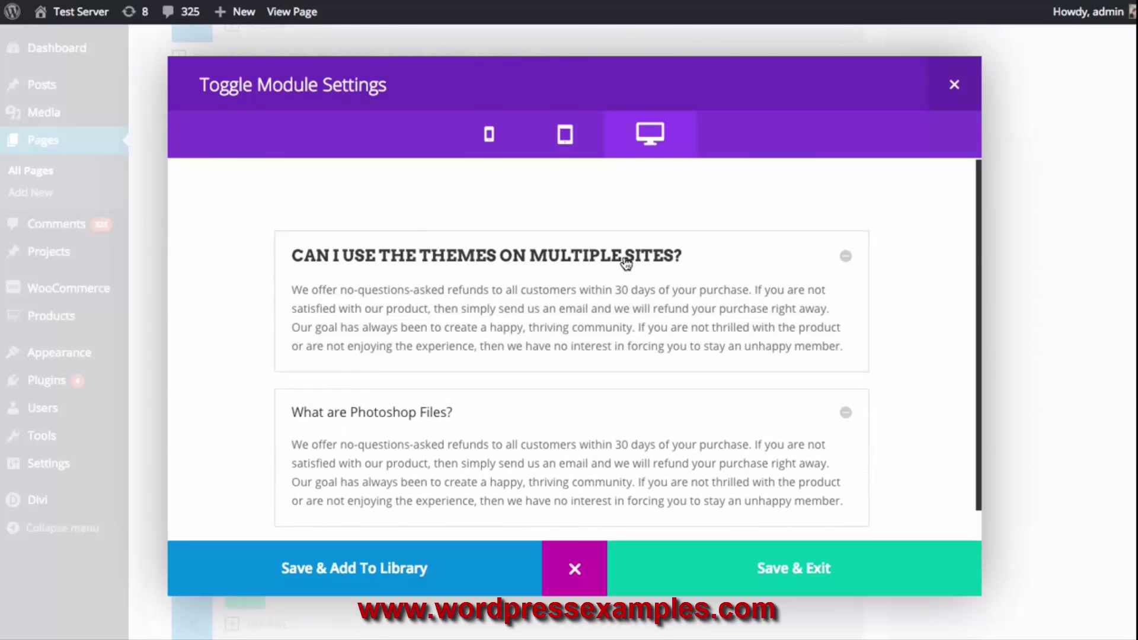
click(624, 261)
click(572, 569)
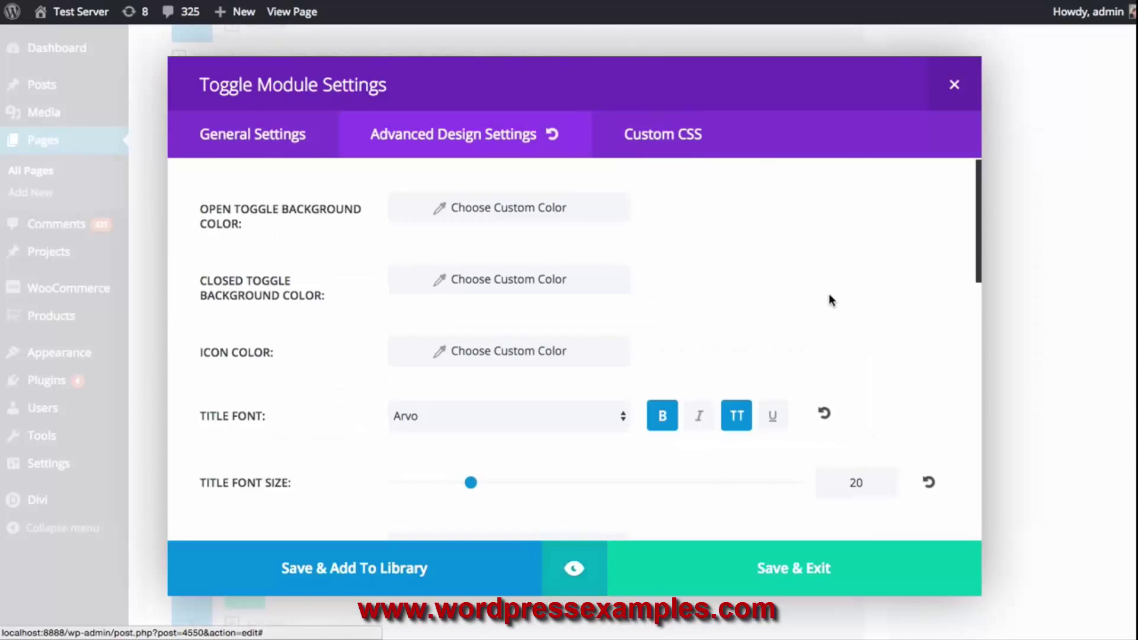
Set the toggle's title text colour to #fff
scroll(734, 323, down, 3)
scroll(733, 320, down, 4)
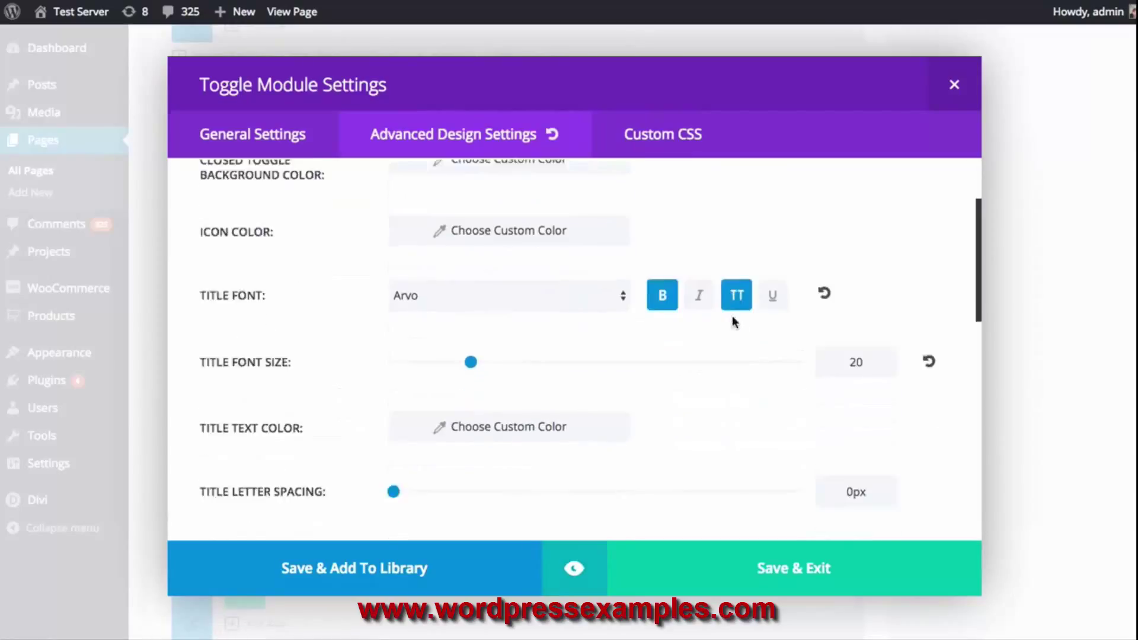
click(497, 348)
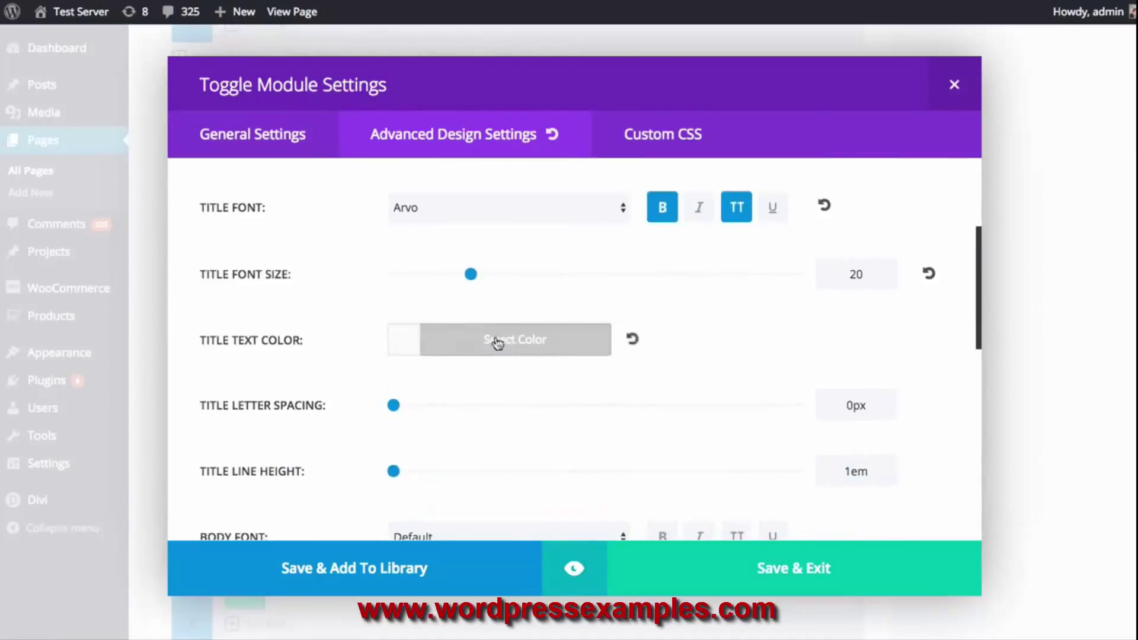
drag(472, 394, 397, 379)
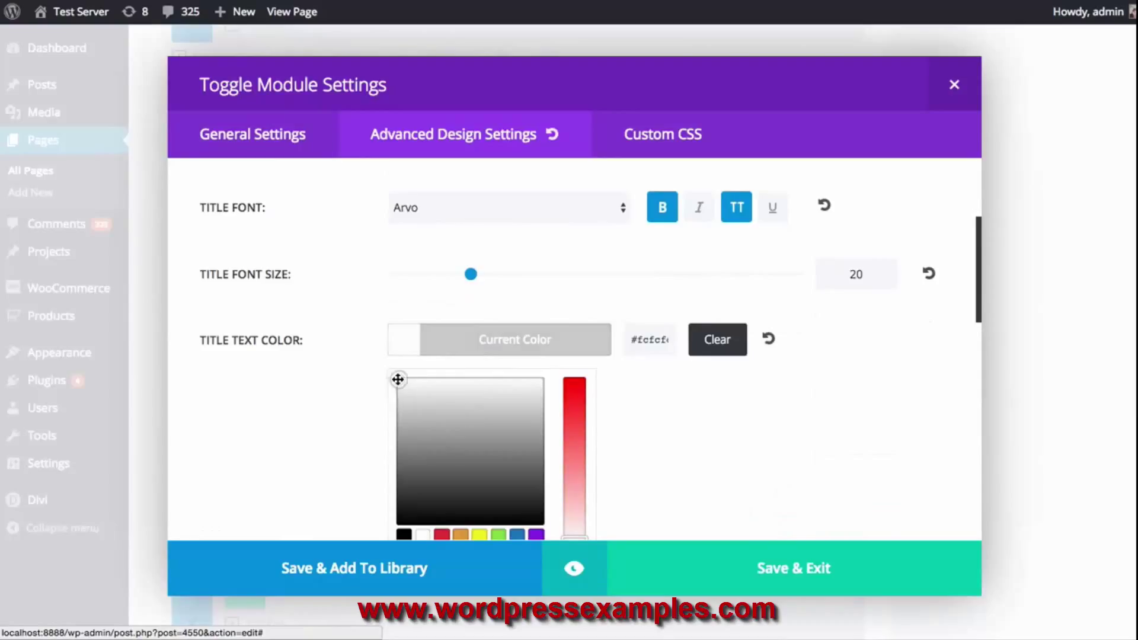
double_click(651, 340)
text(fff)
click(604, 351)
Give the toggle a purple #8224e3 background and preview the module
scroll(671, 348, down, 5)
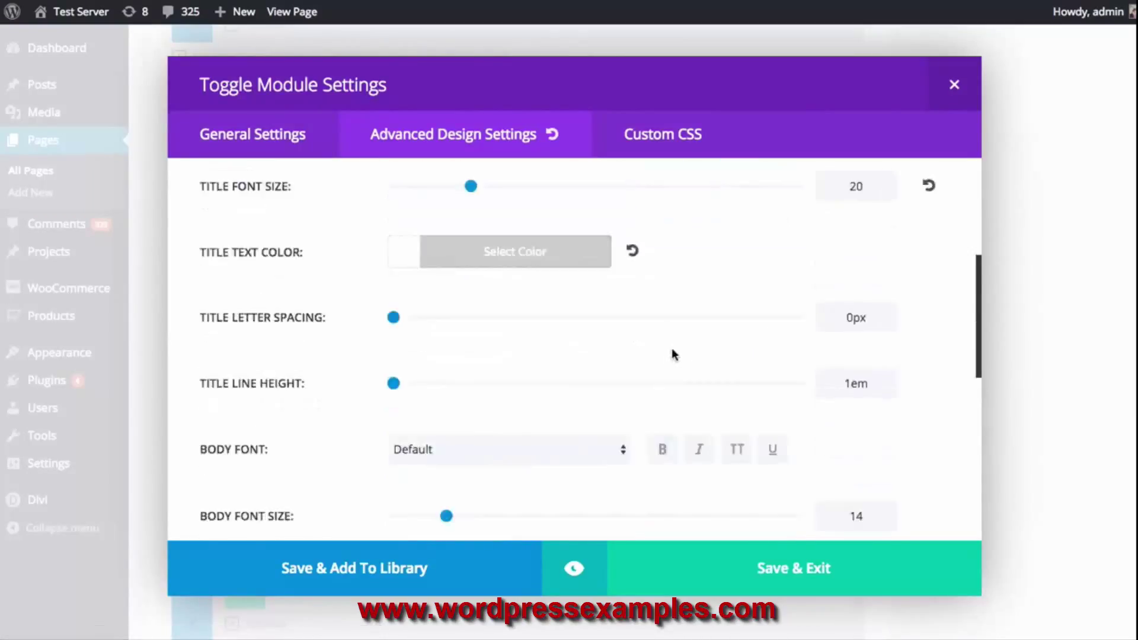
scroll(674, 339, down, 5)
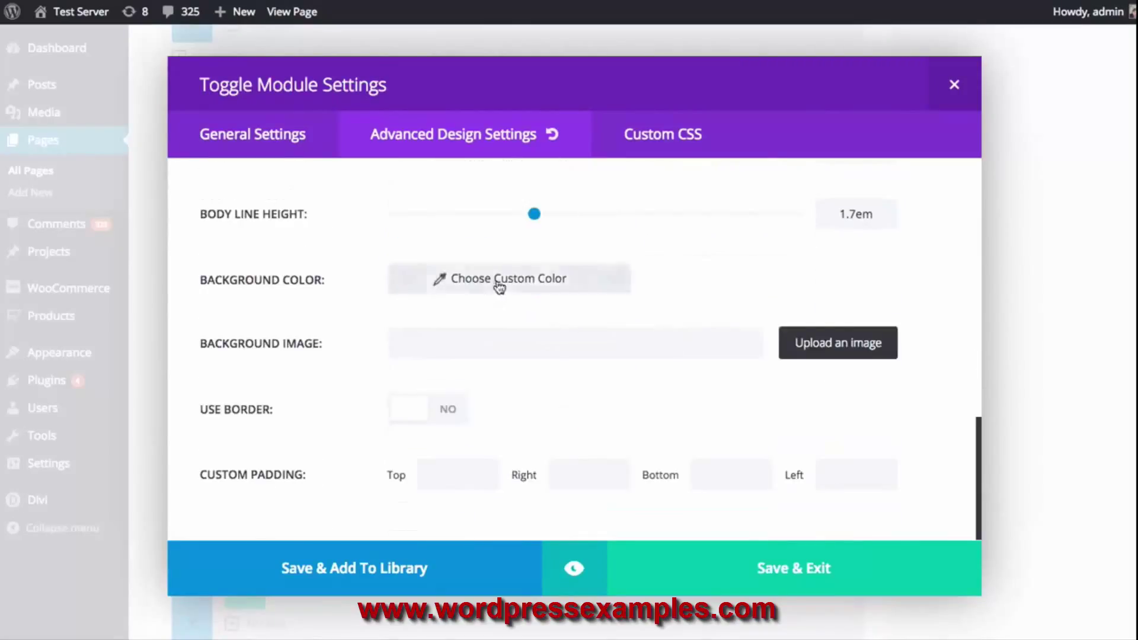
click(498, 283)
click(535, 476)
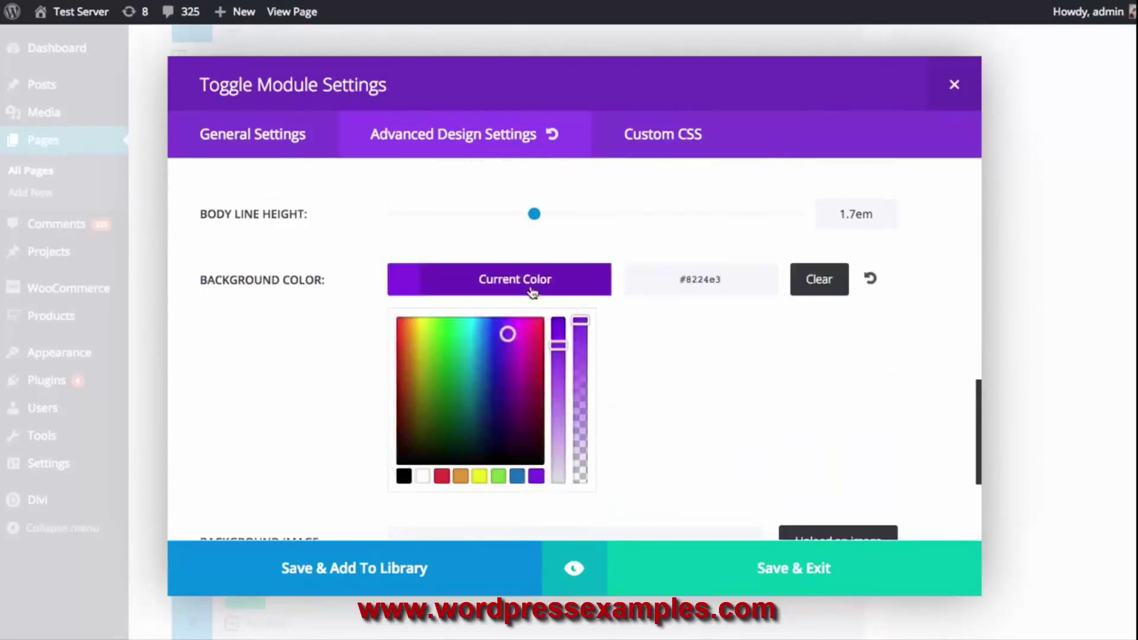
click(533, 292)
click(599, 571)
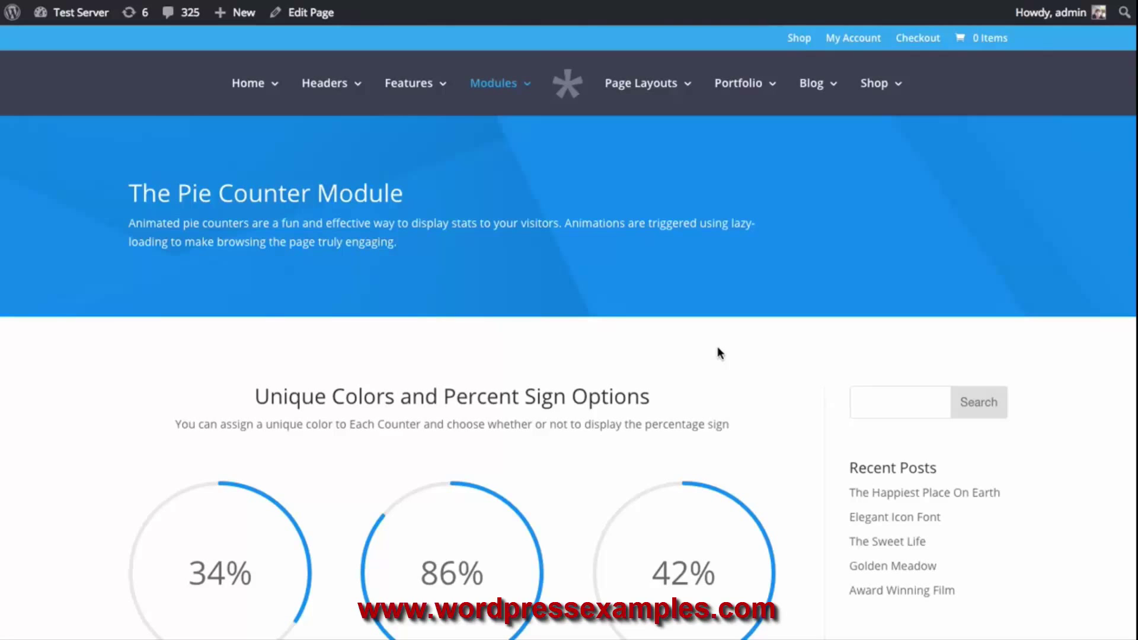
Scroll through the Pie Counter demo's light and dark circle counter examples
scroll(692, 341, down, 2)
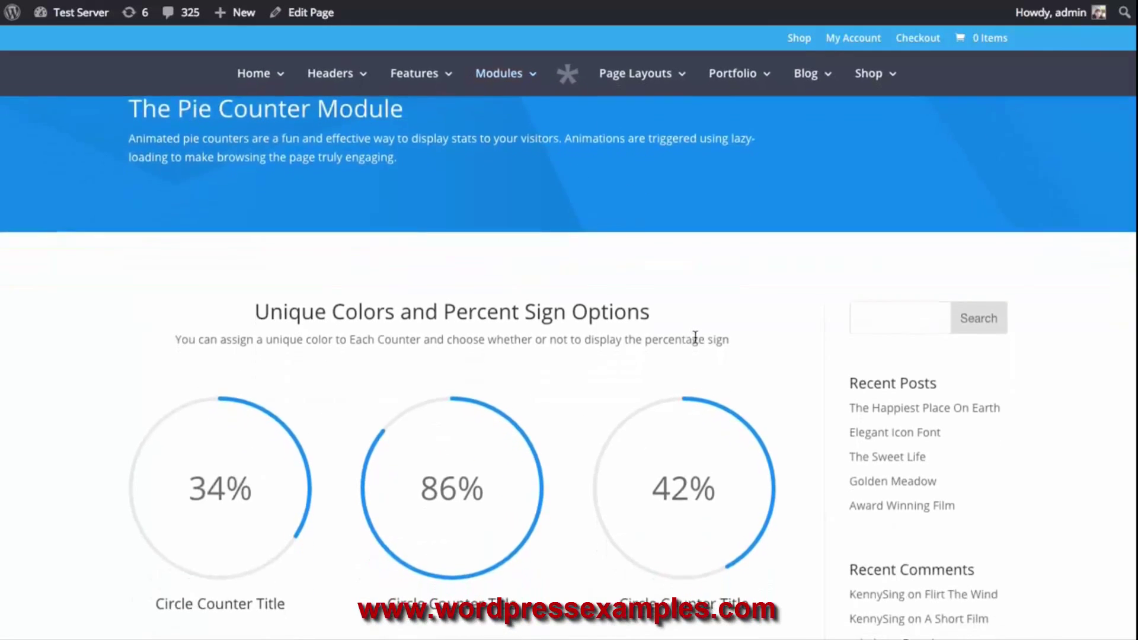
scroll(406, 305, down, 3)
scroll(386, 314, down, 3)
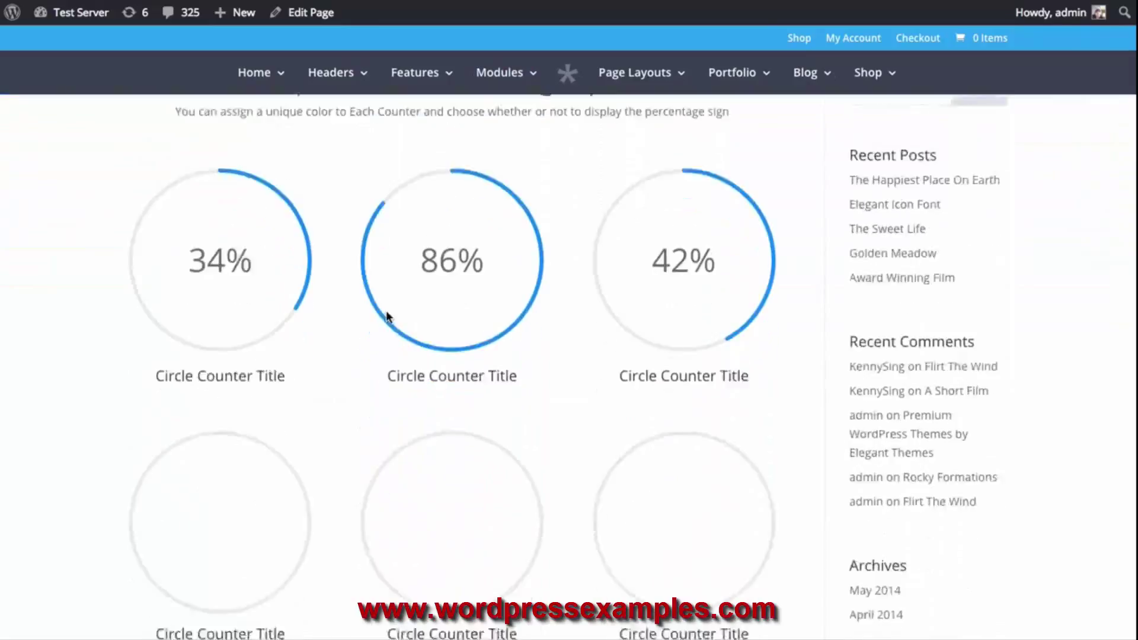
scroll(414, 306, down, 2)
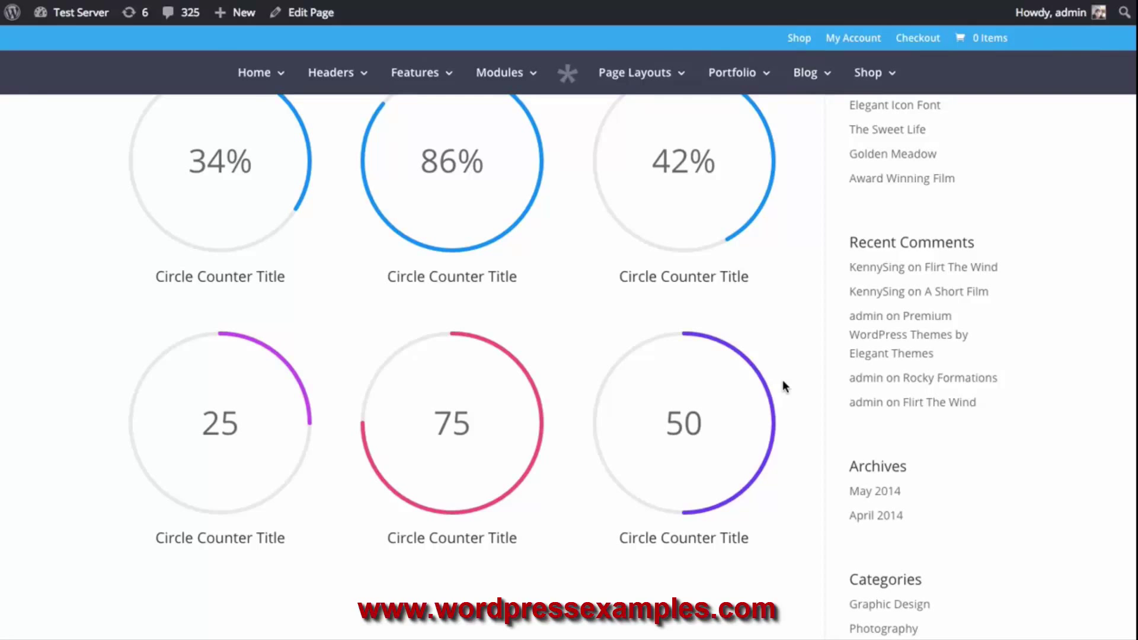
scroll(783, 385, down, 10)
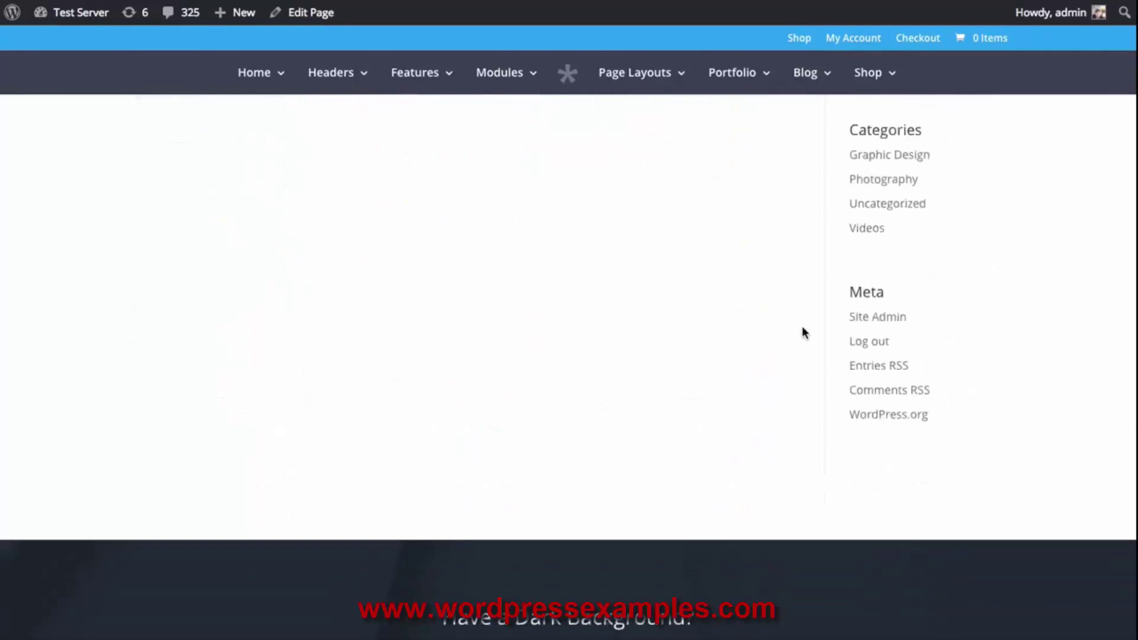
scroll(804, 335, down, 2)
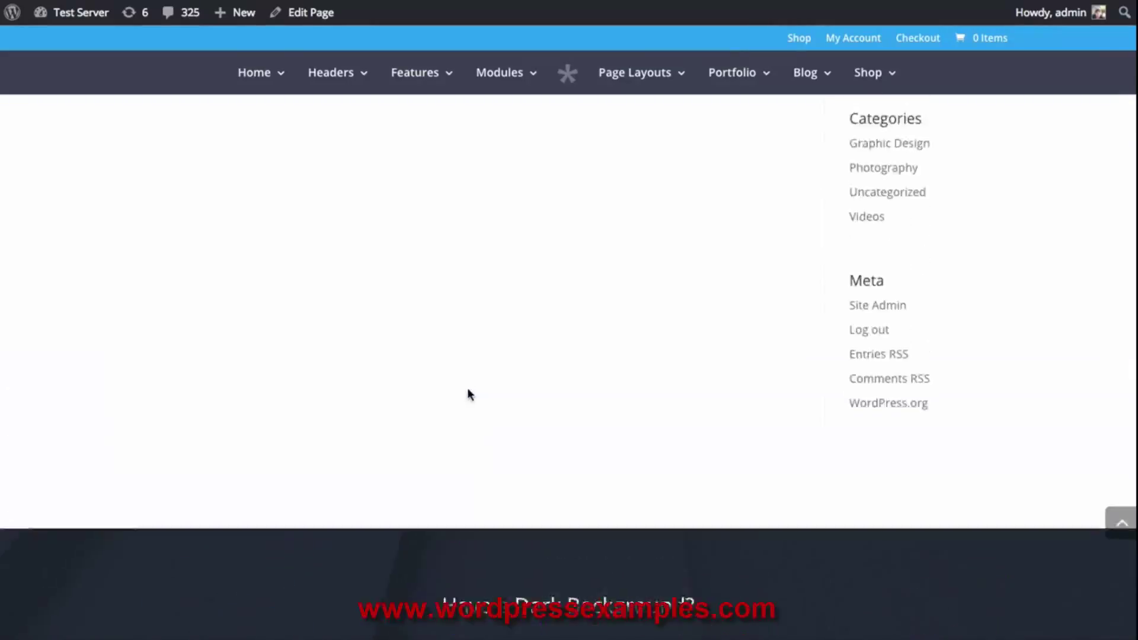
scroll(467, 393, up, 10)
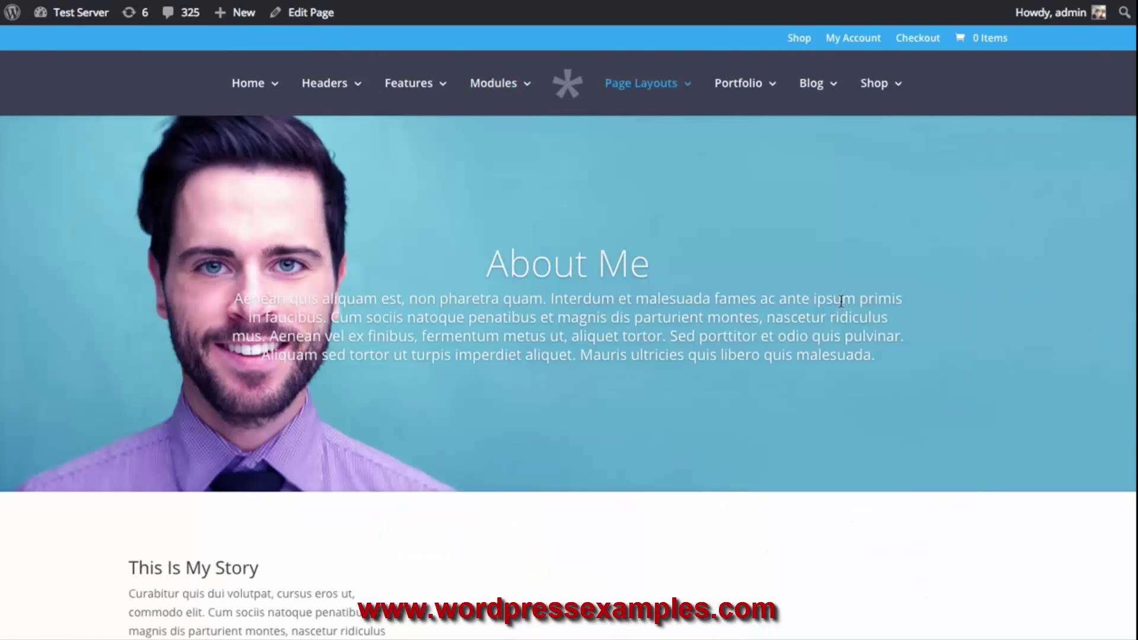
Check the empty area beside This Is My Story, then open the About Me page in Divi Builder
scroll(842, 300, down, 3)
scroll(842, 301, down, 1)
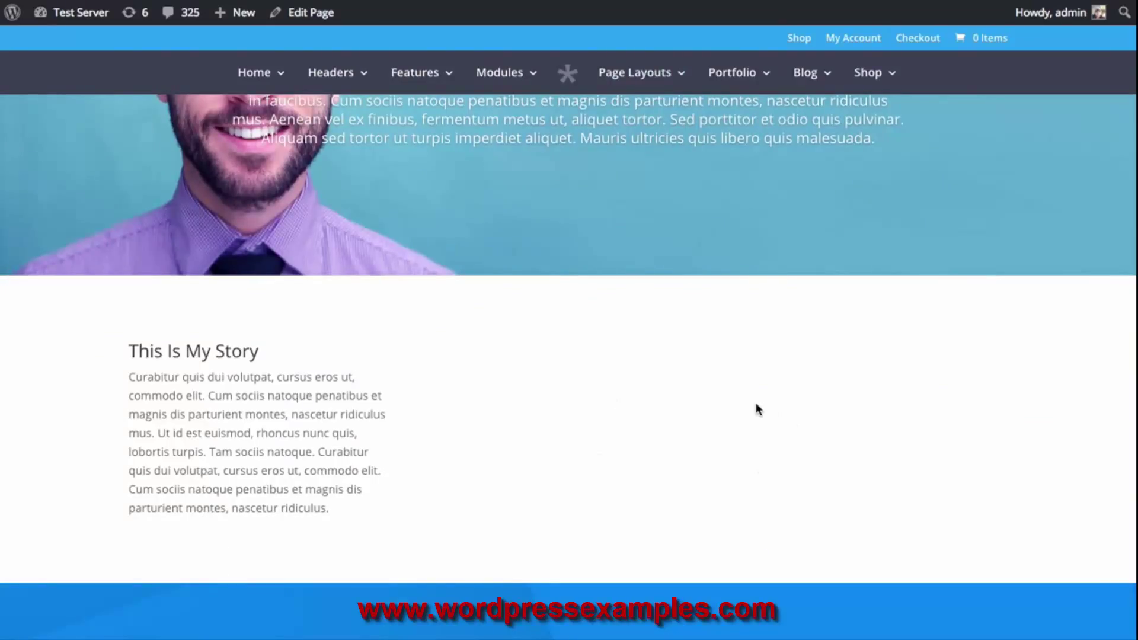
click(310, 18)
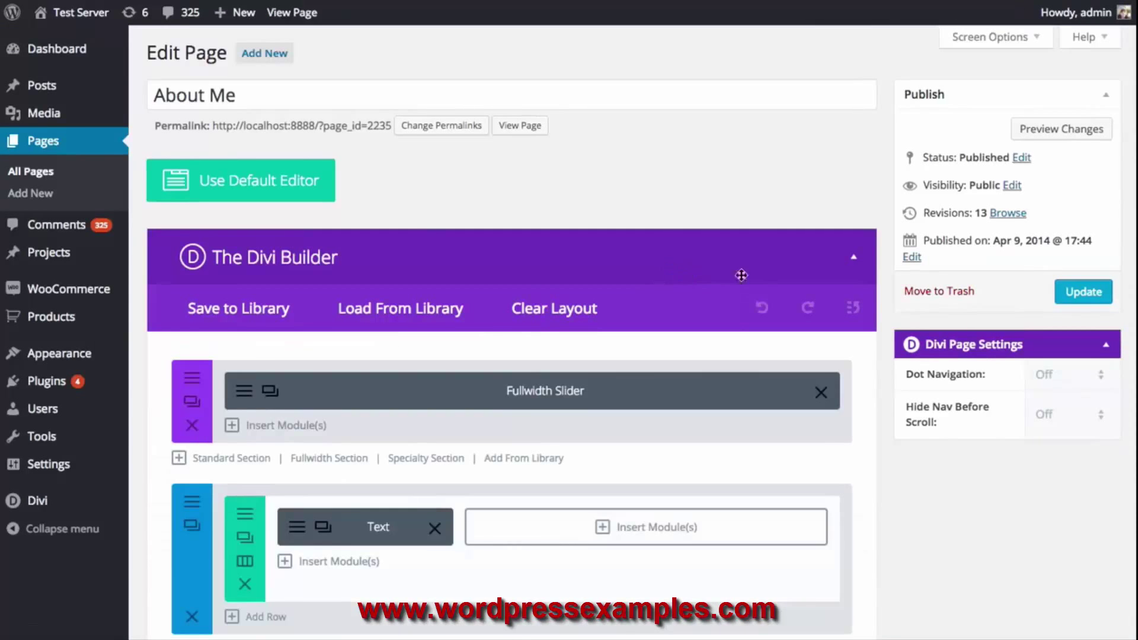
Replace the story row with a 1/4 x4 row, moving the Text module into column one
scroll(753, 272, down, 2)
scroll(867, 293, down, 1)
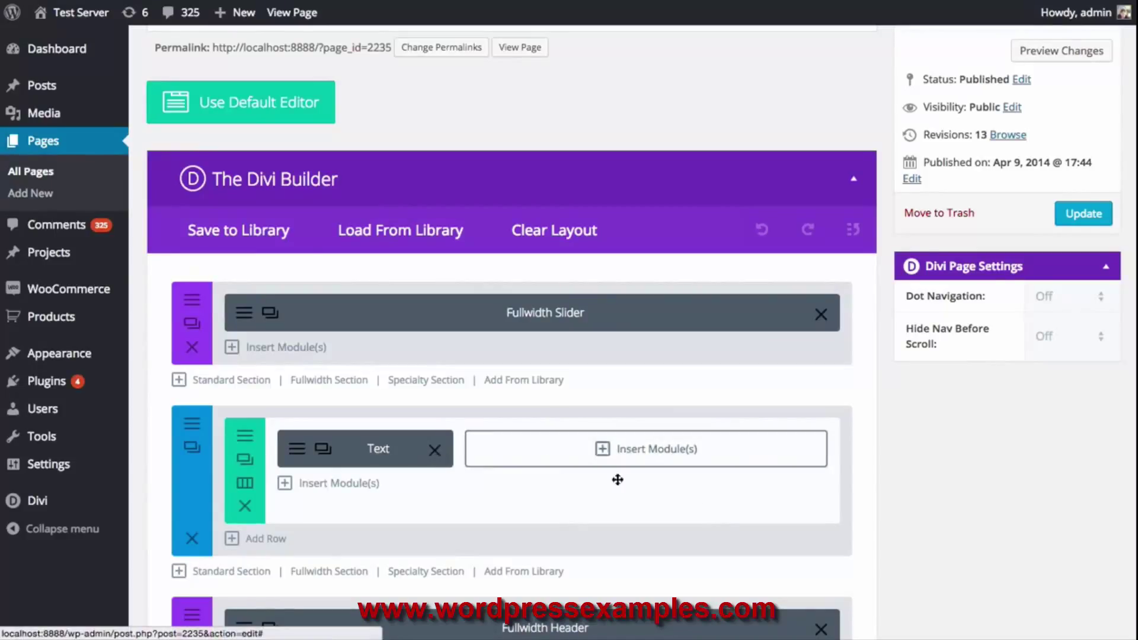
scroll(560, 488, down, 1)
scroll(560, 487, down, 2)
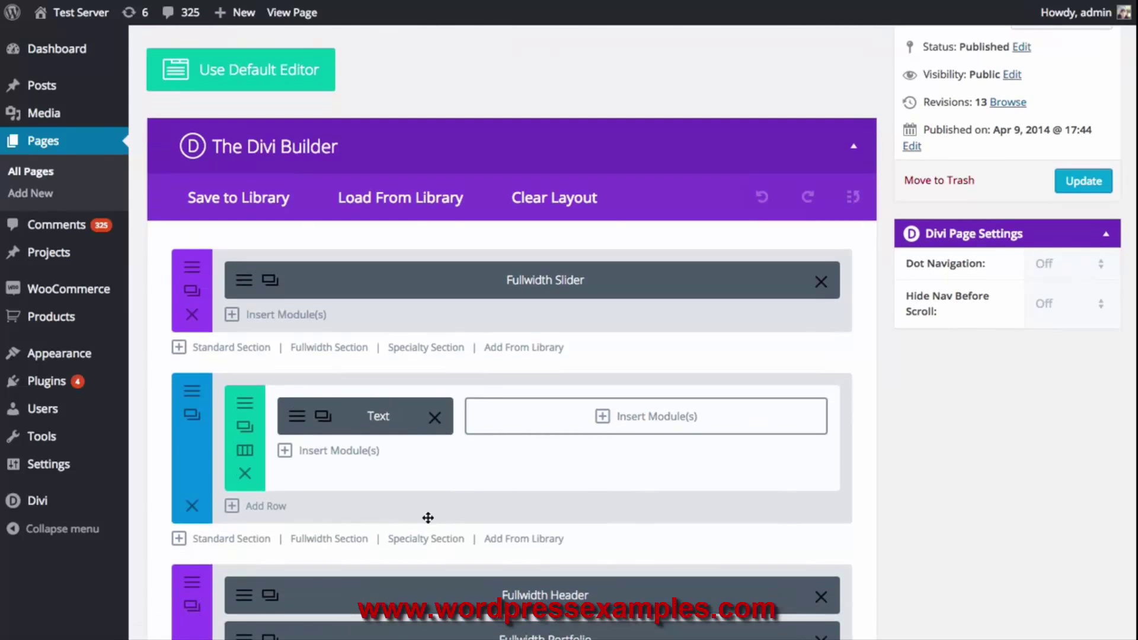
click(277, 511)
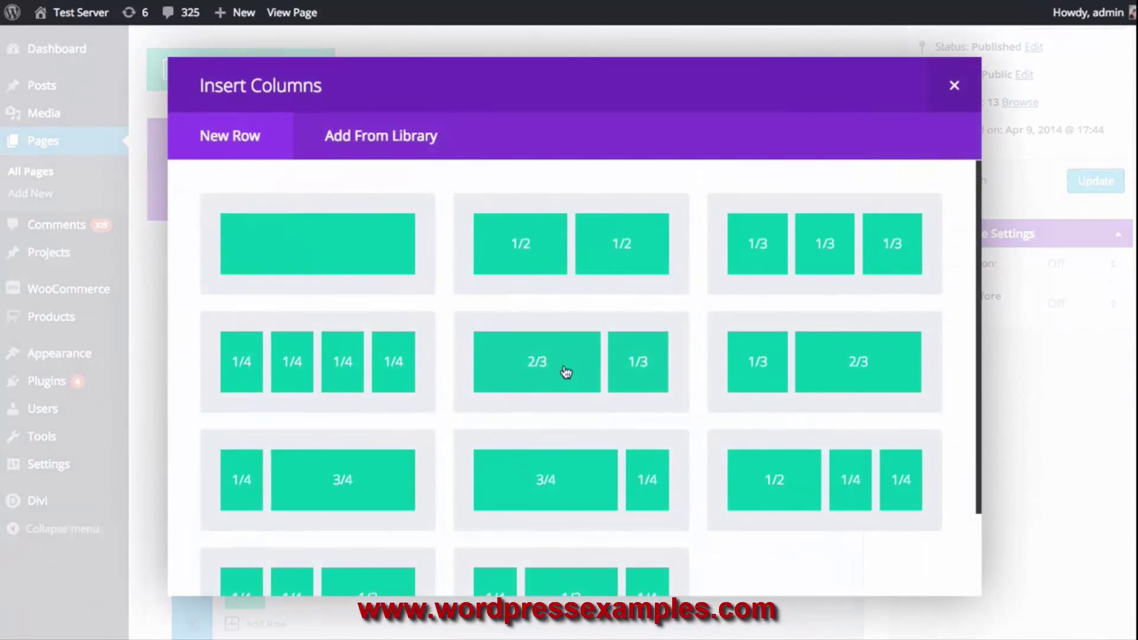
click(287, 368)
scroll(414, 364, down, 2)
drag(394, 338, 310, 424)
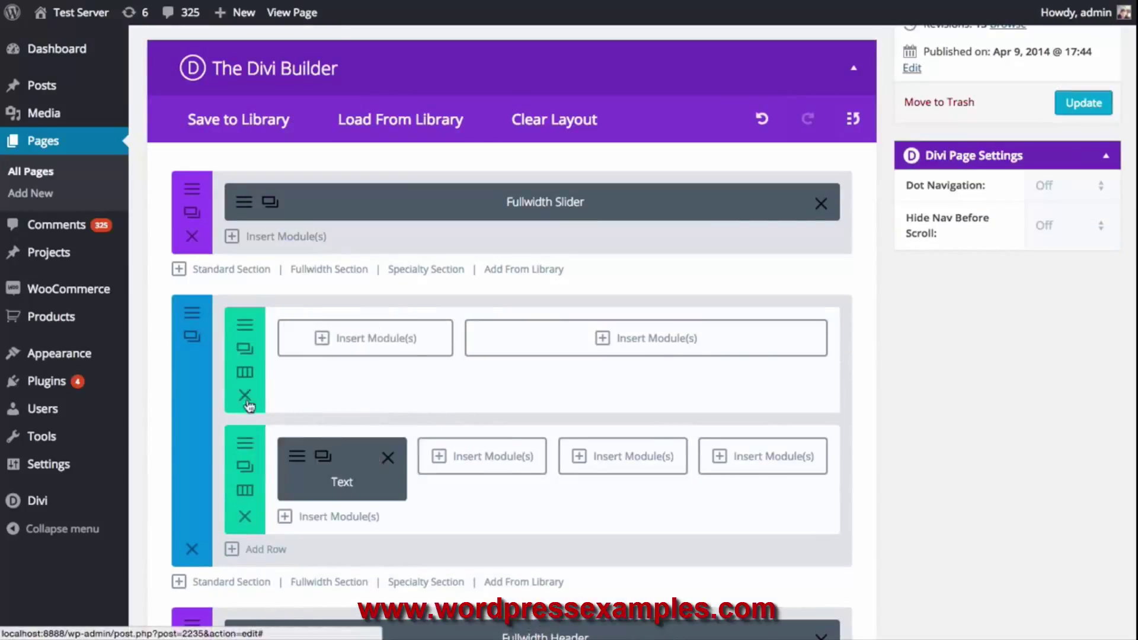
click(244, 395)
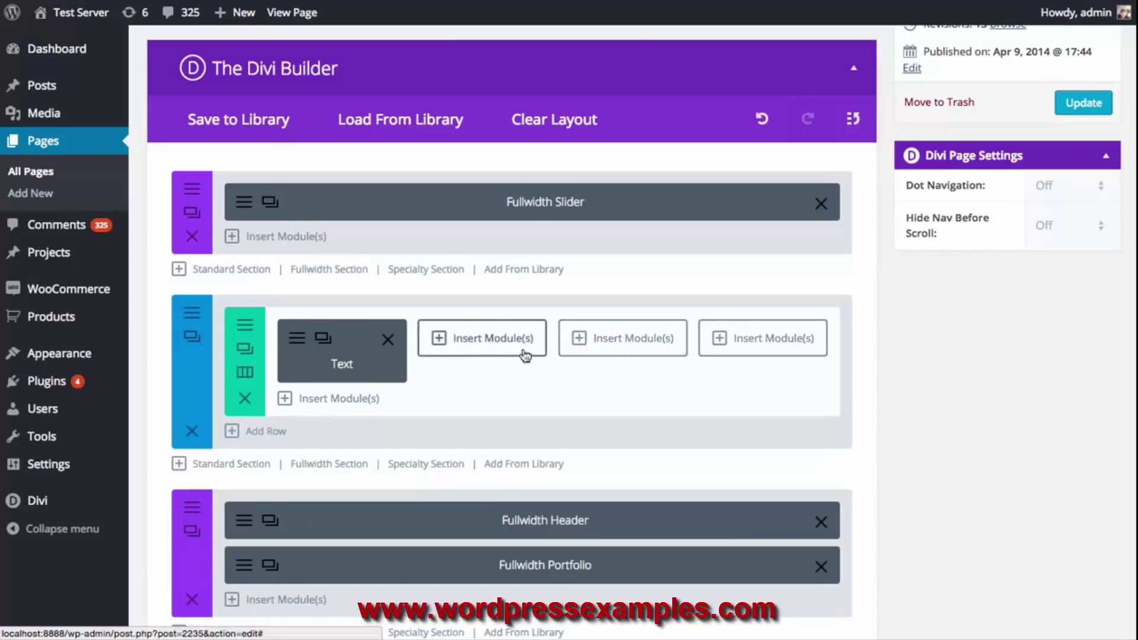
click(464, 338)
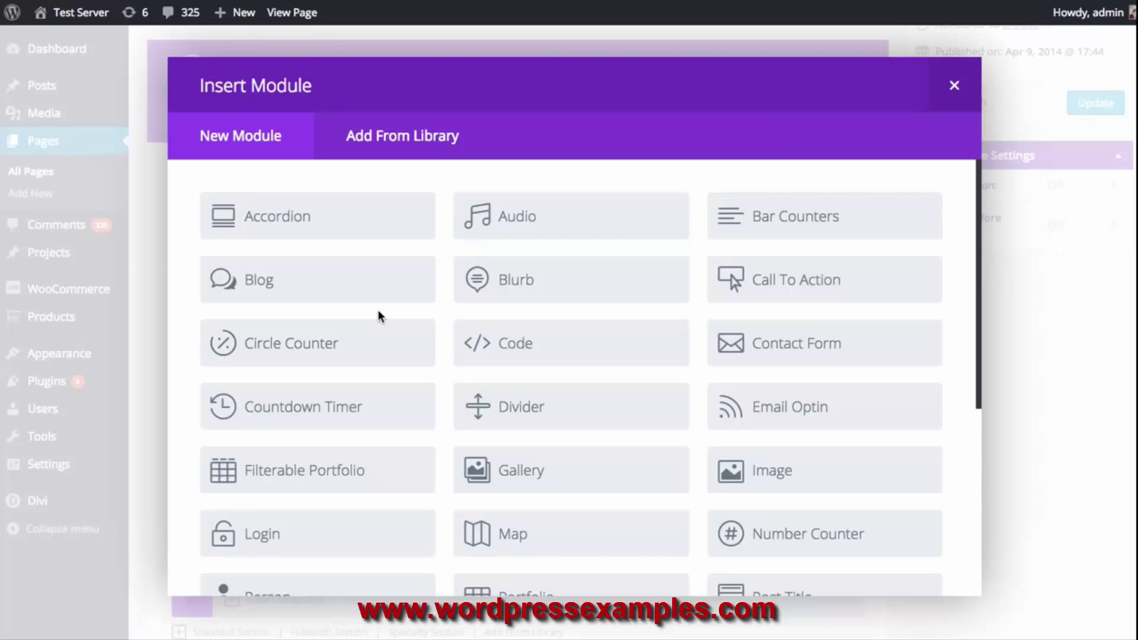
Insert a Circle Counter module and browse its Advanced Design and Custom CSS tabs
click(331, 343)
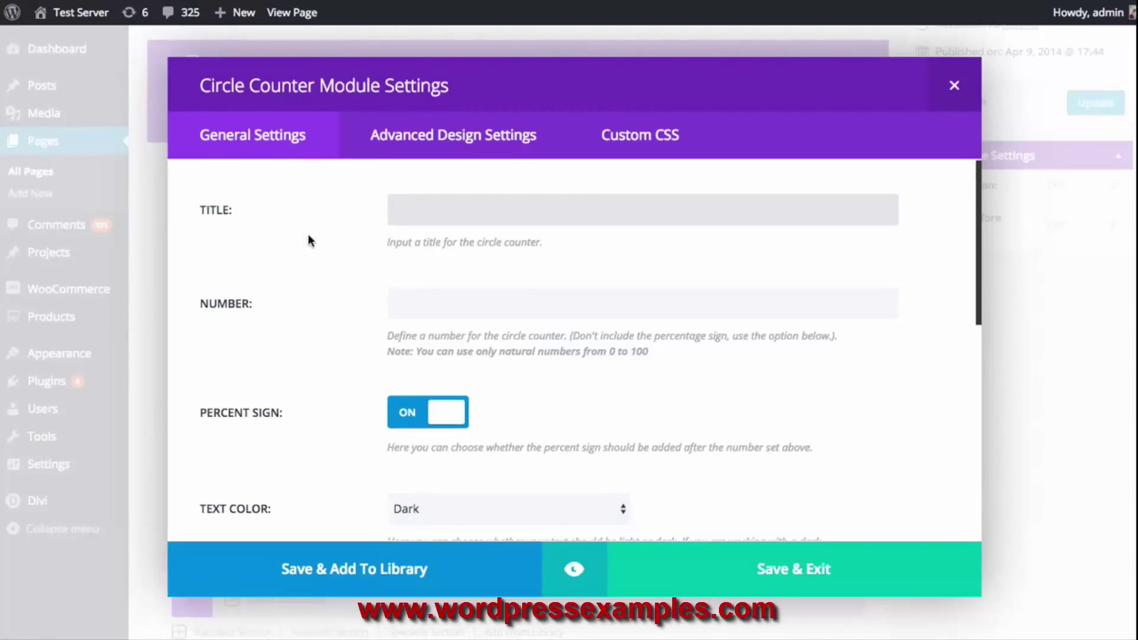
click(424, 140)
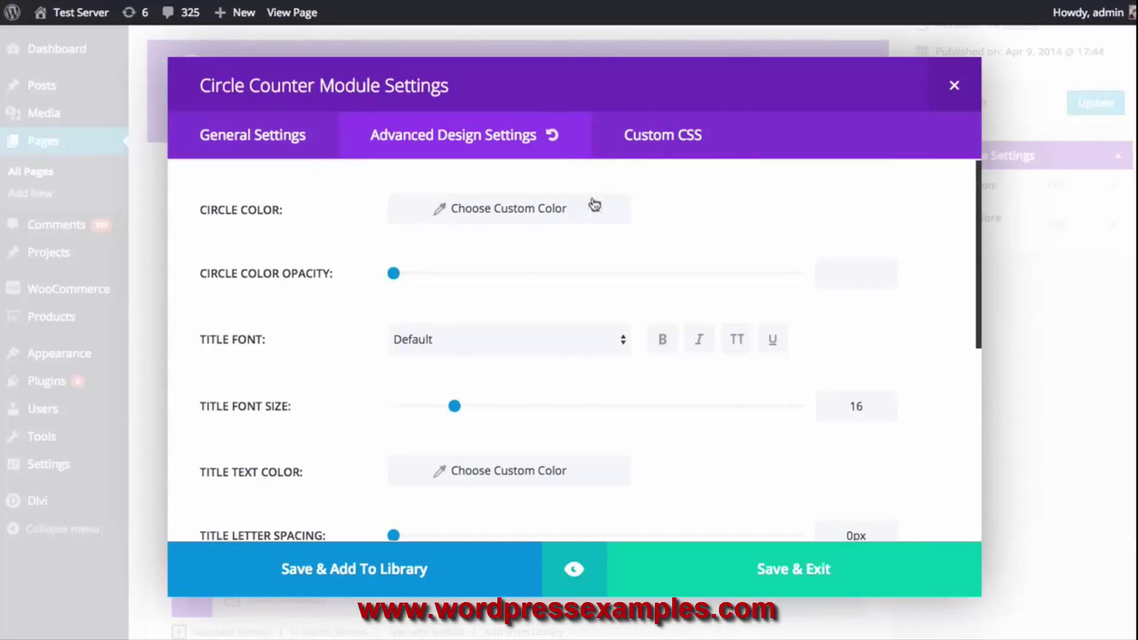
click(658, 152)
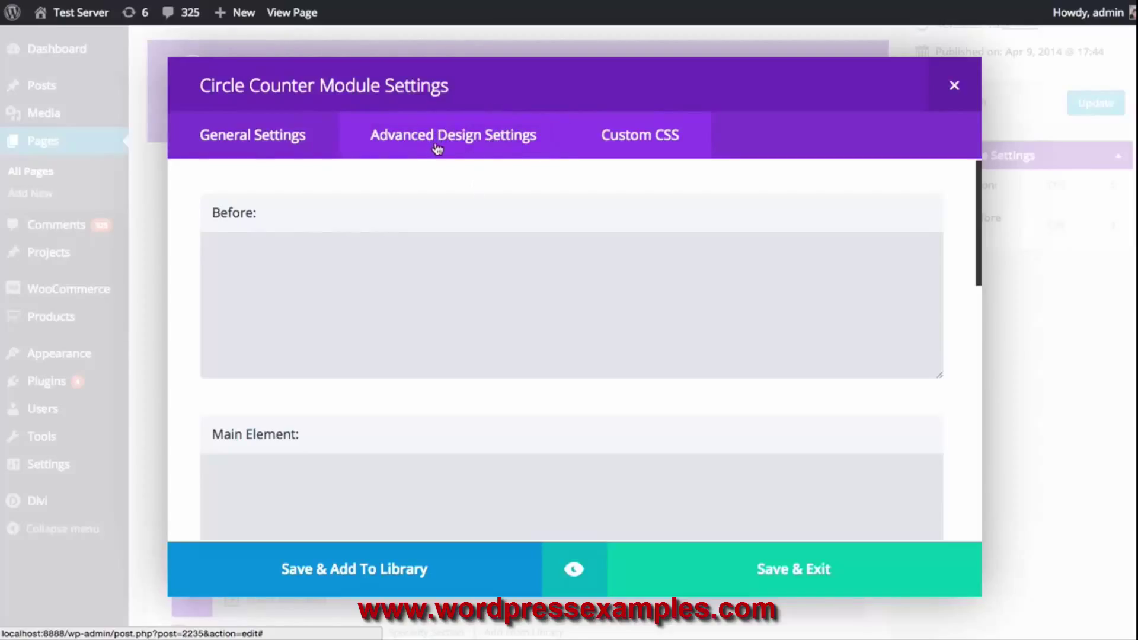
click(243, 141)
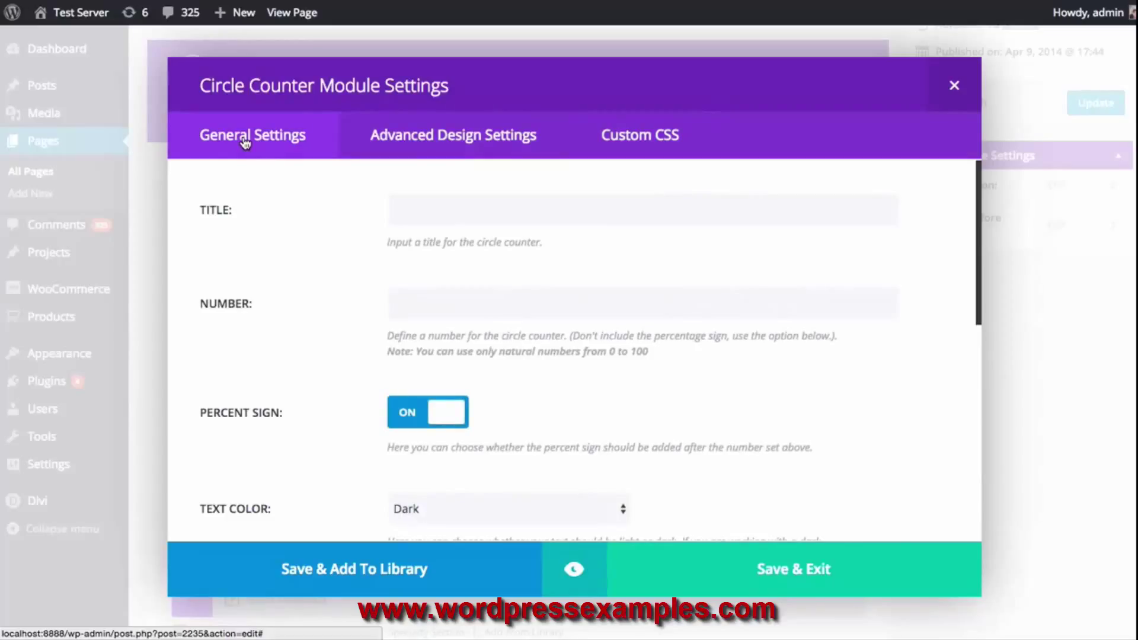
Set the Circle Counter's title to 'PHP Skills' and its number to 80
click(447, 207)
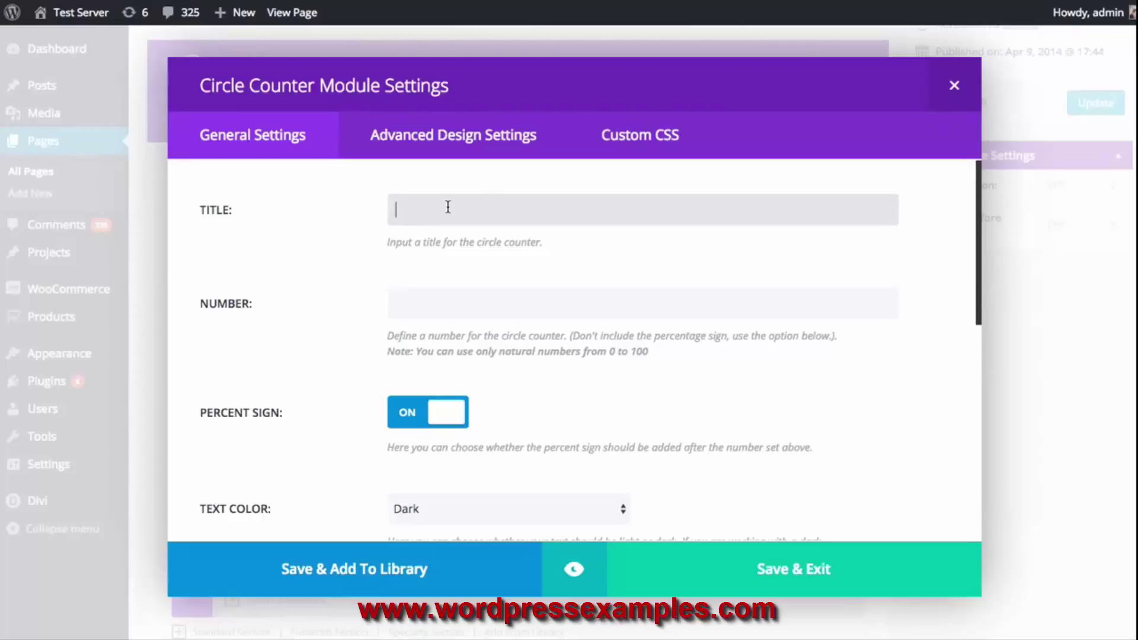
text(PHP Skills)
click(507, 305)
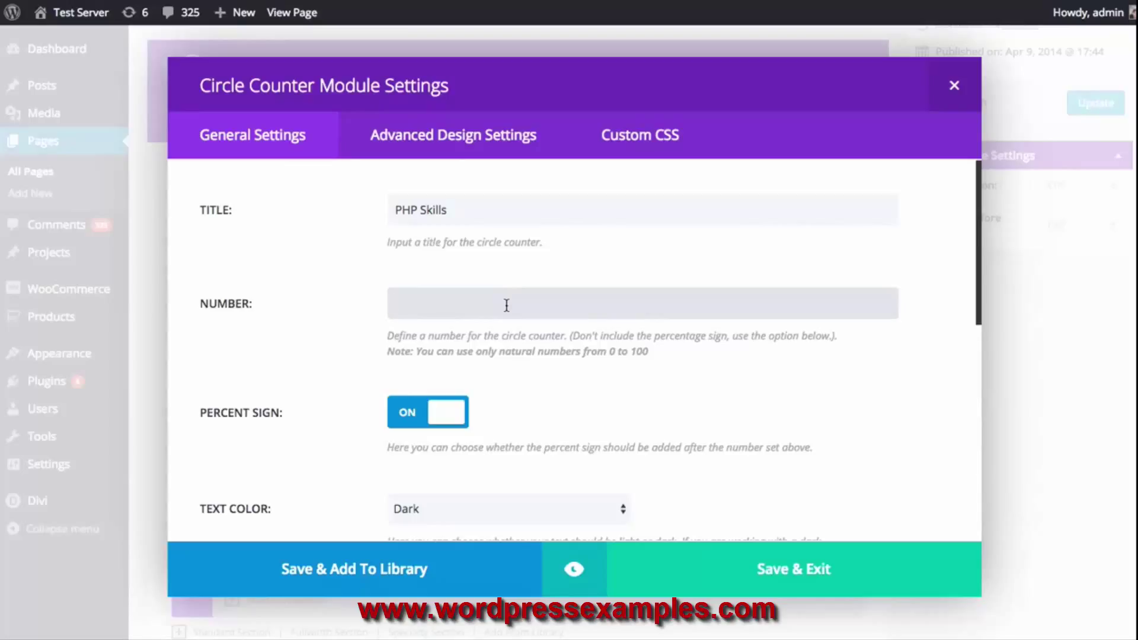
text(80)
Check the Dark text colour and blue bar colour settings, then preview the counter
scroll(547, 289, down, 1)
scroll(547, 289, down, 2)
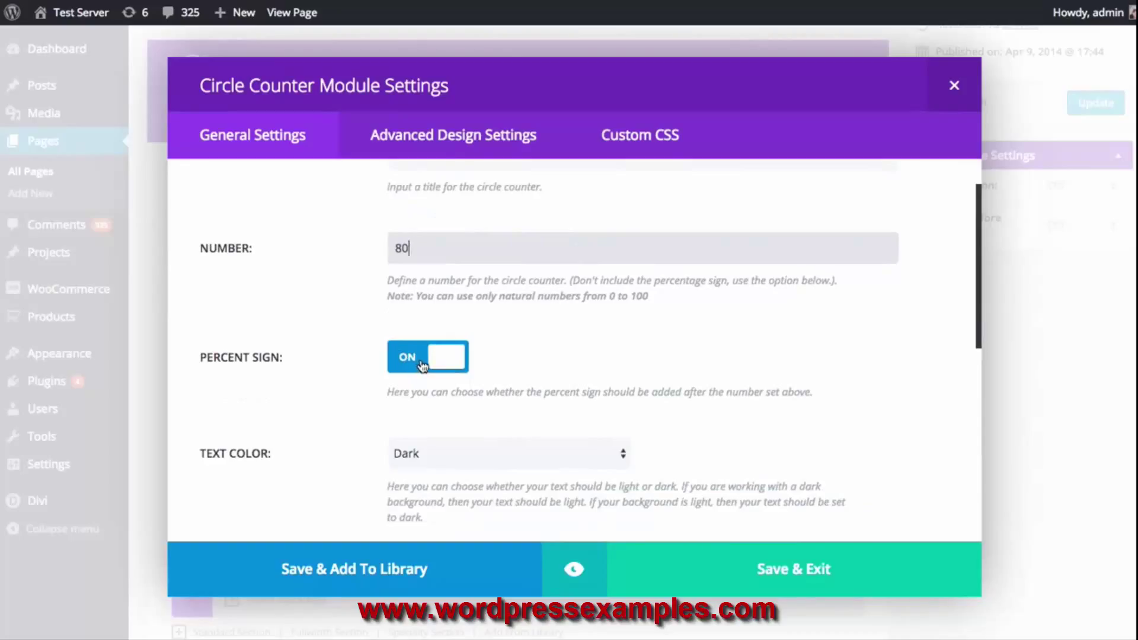
scroll(576, 362, down, 3)
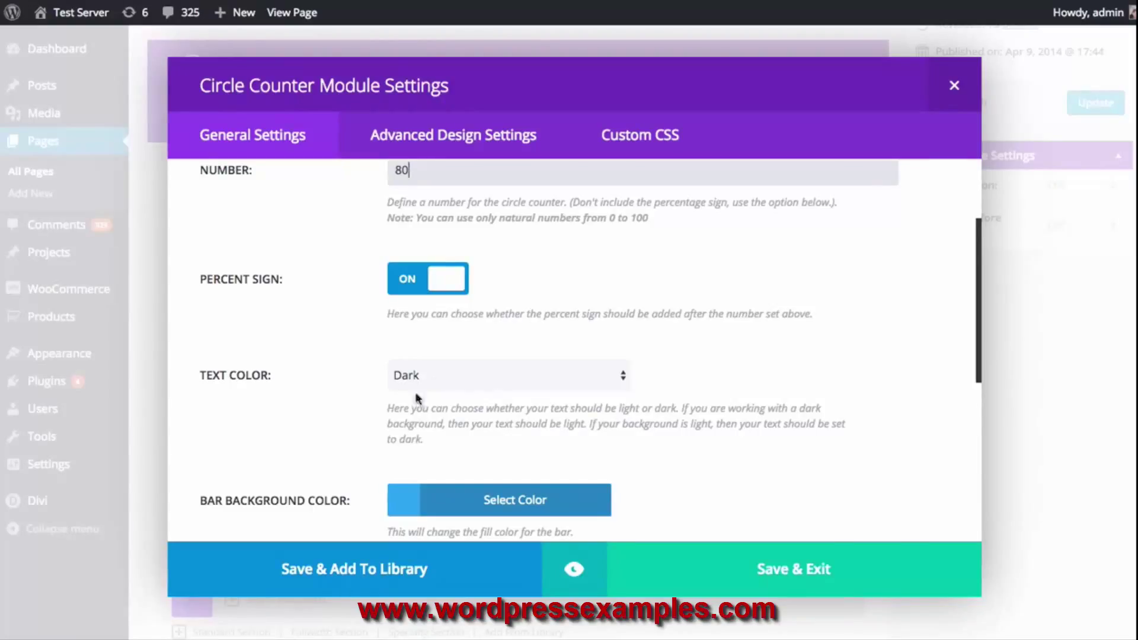
scroll(449, 390, down, 3)
scroll(300, 394, down, 2)
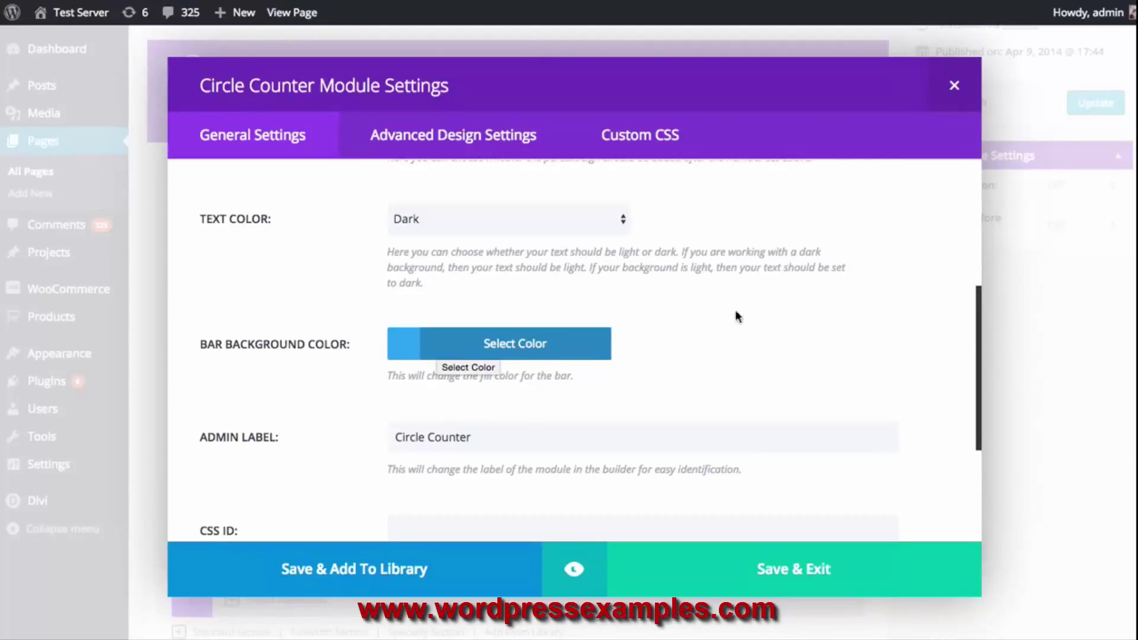
scroll(736, 323, down, 3)
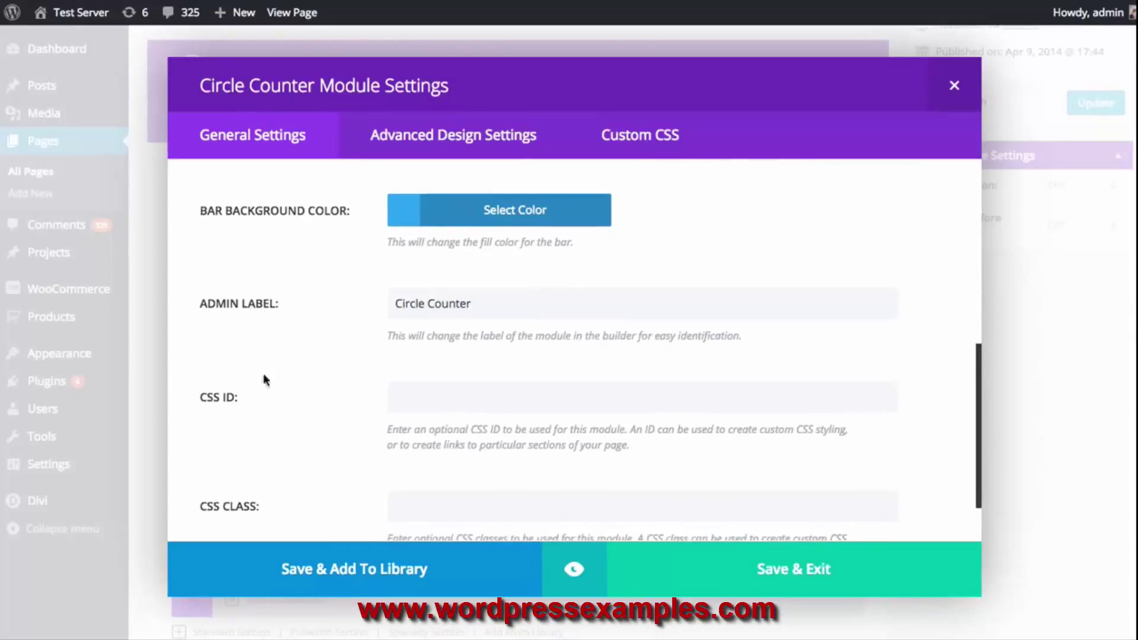
scroll(264, 391, down, 1)
scroll(317, 437, down, 1)
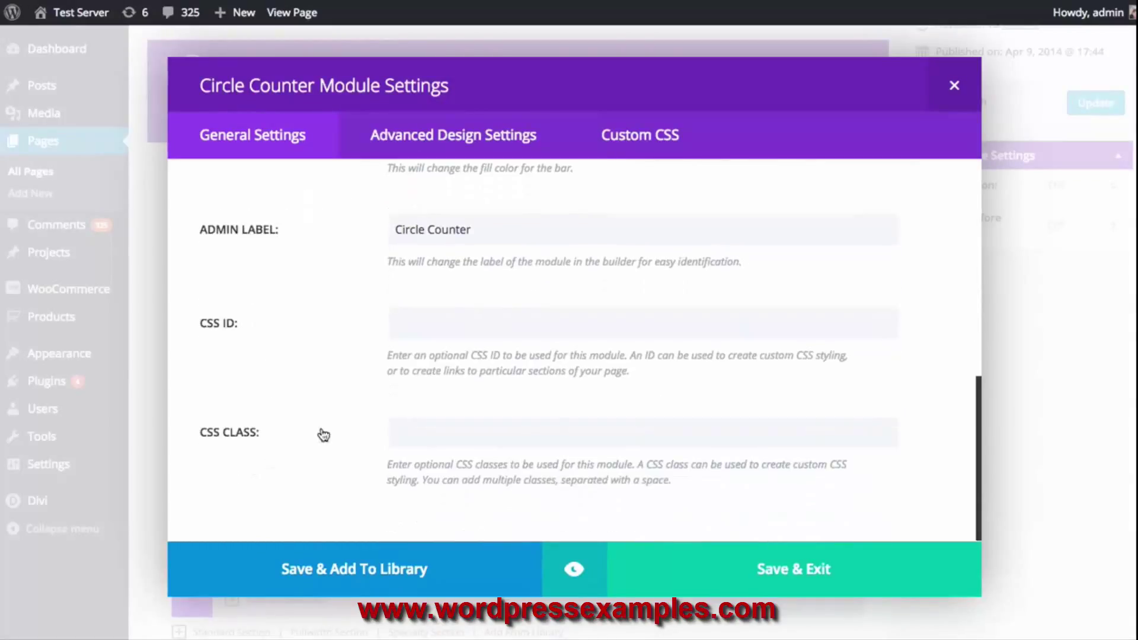
scroll(327, 431, up, 4)
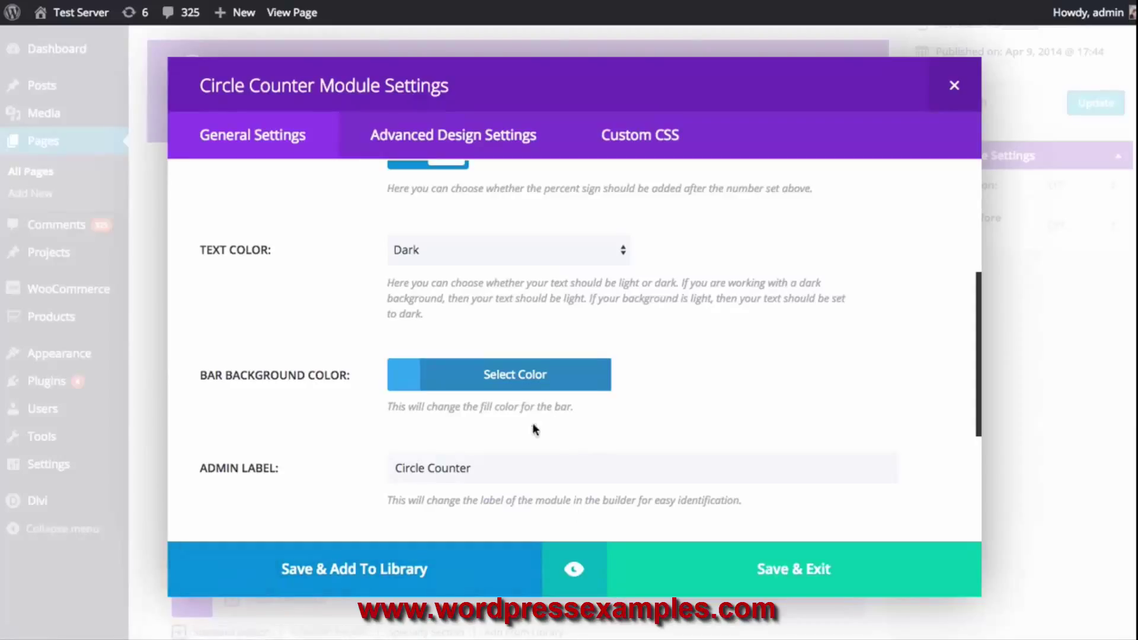
click(575, 571)
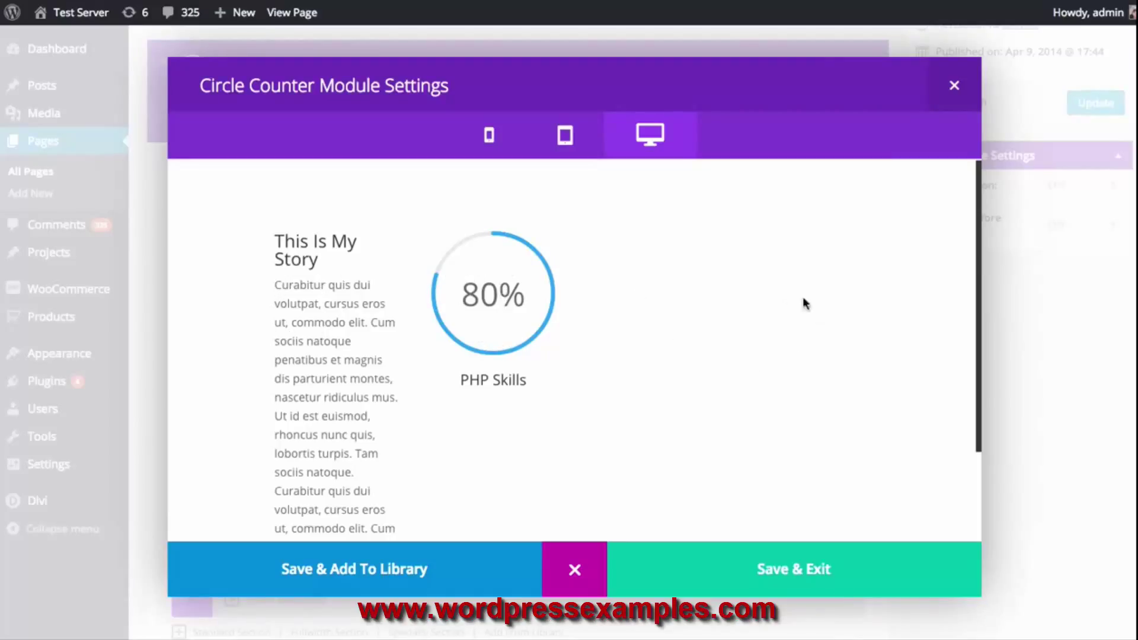
Preview the layout at phone, tablet and desktop widths, then close the preview
click(565, 141)
click(508, 143)
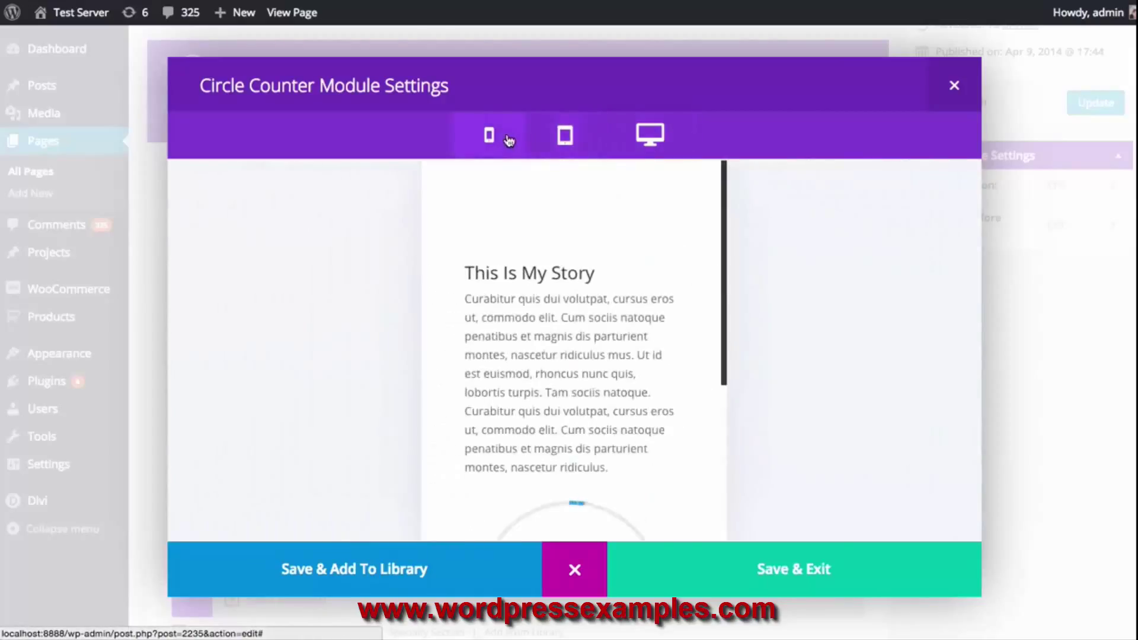
click(569, 142)
click(641, 142)
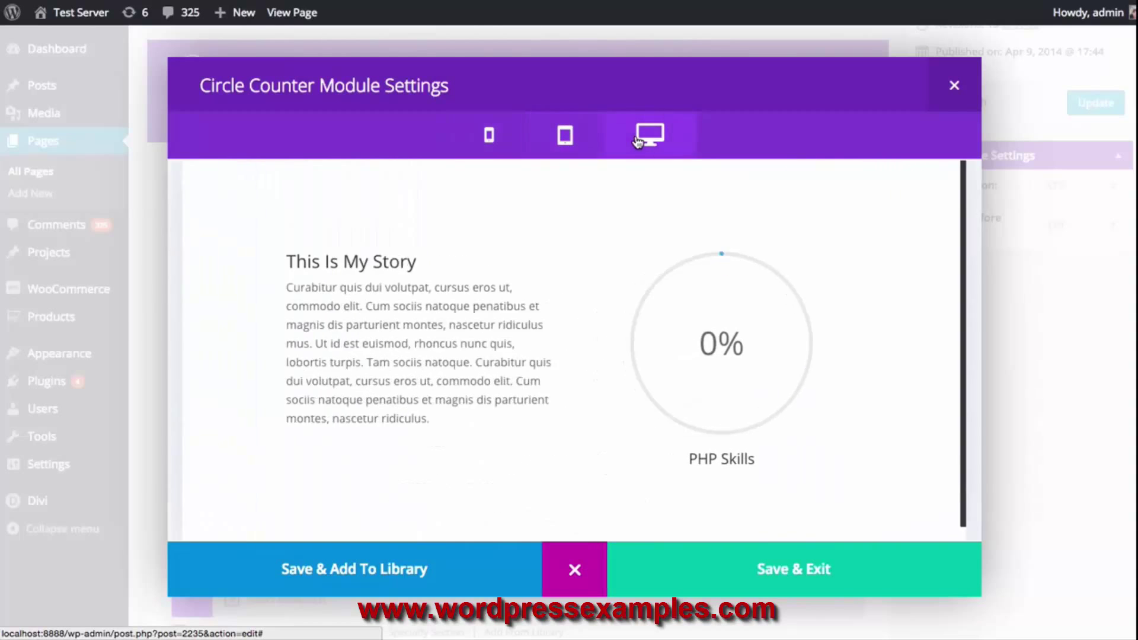
click(559, 138)
click(488, 137)
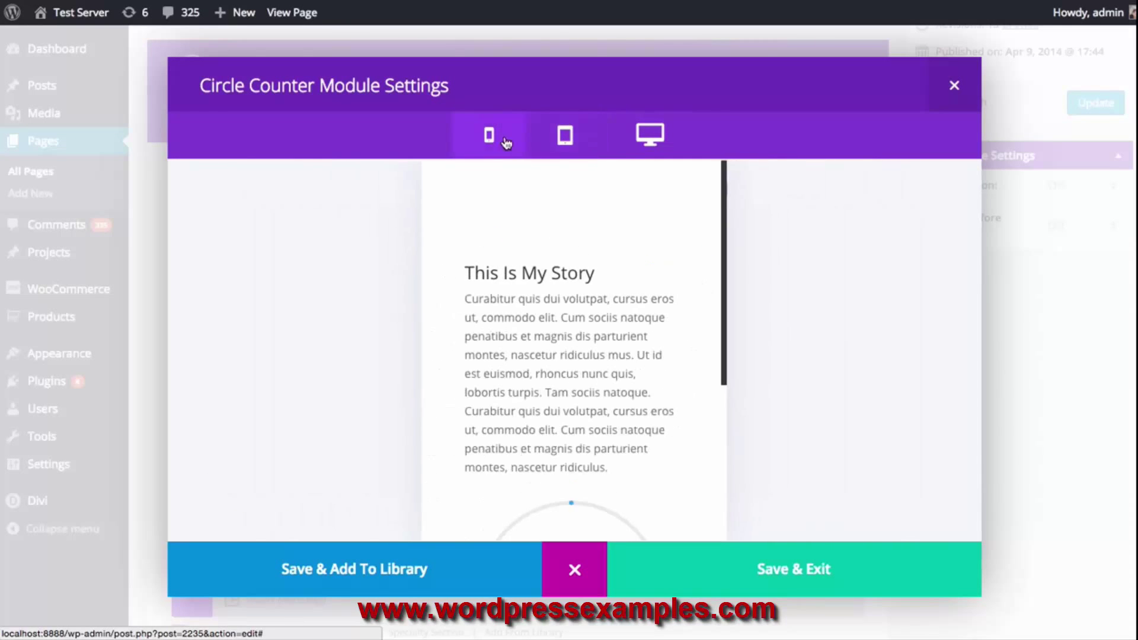
click(567, 143)
click(637, 140)
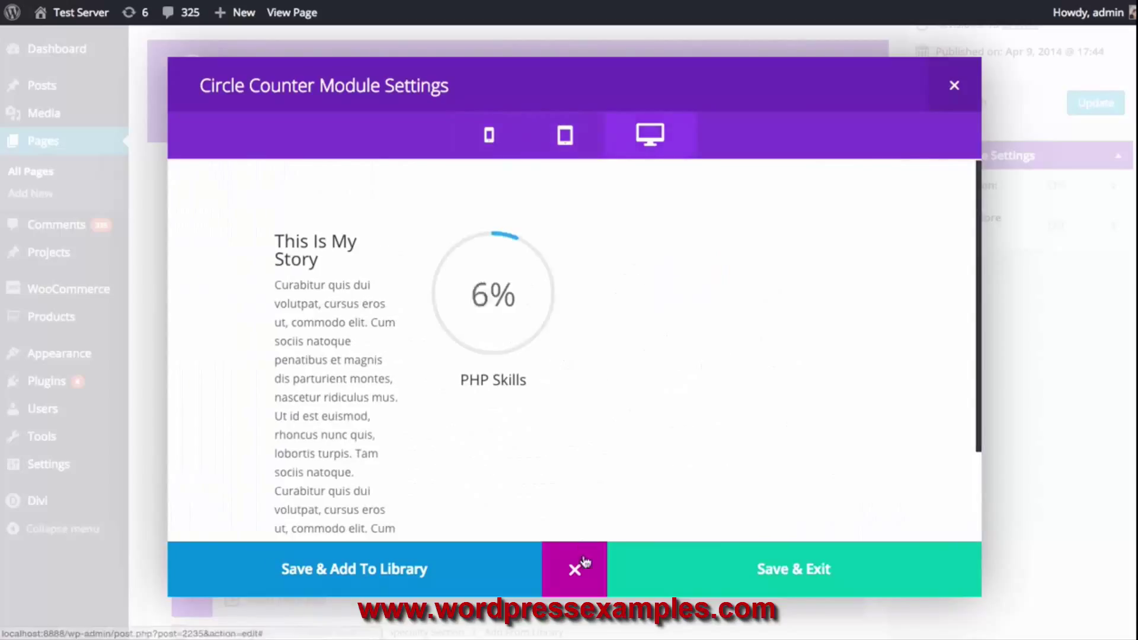
click(576, 571)
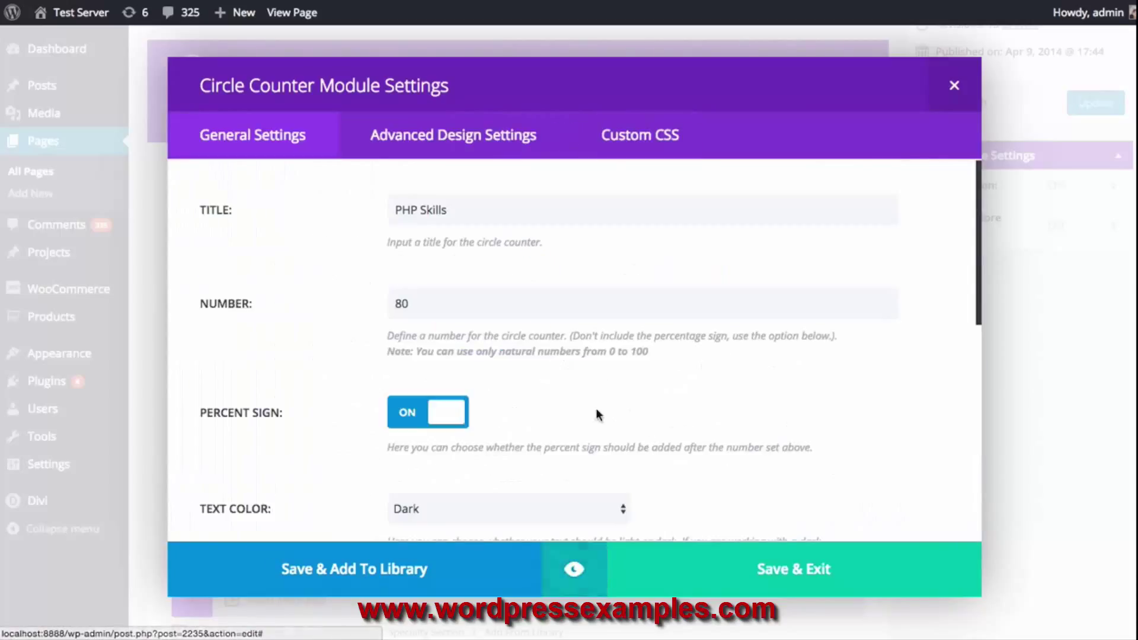
Set the PHP counter's Bar Background Color to purple #bf2ce8, preview it, and save
scroll(642, 398, down, 5)
click(582, 375)
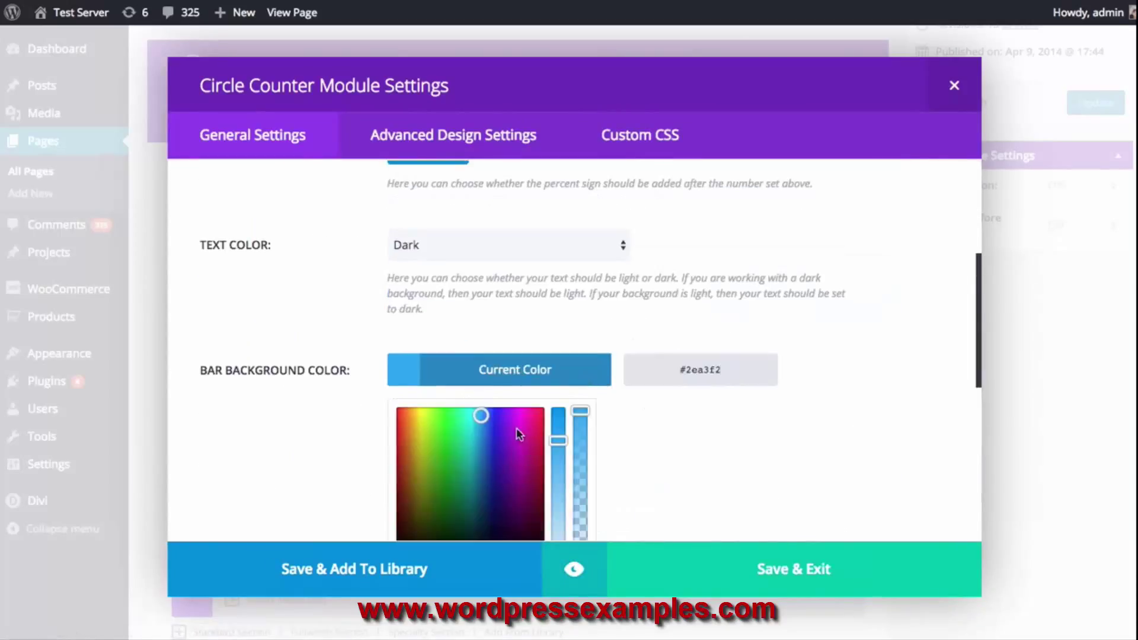
click(516, 422)
click(517, 382)
click(574, 569)
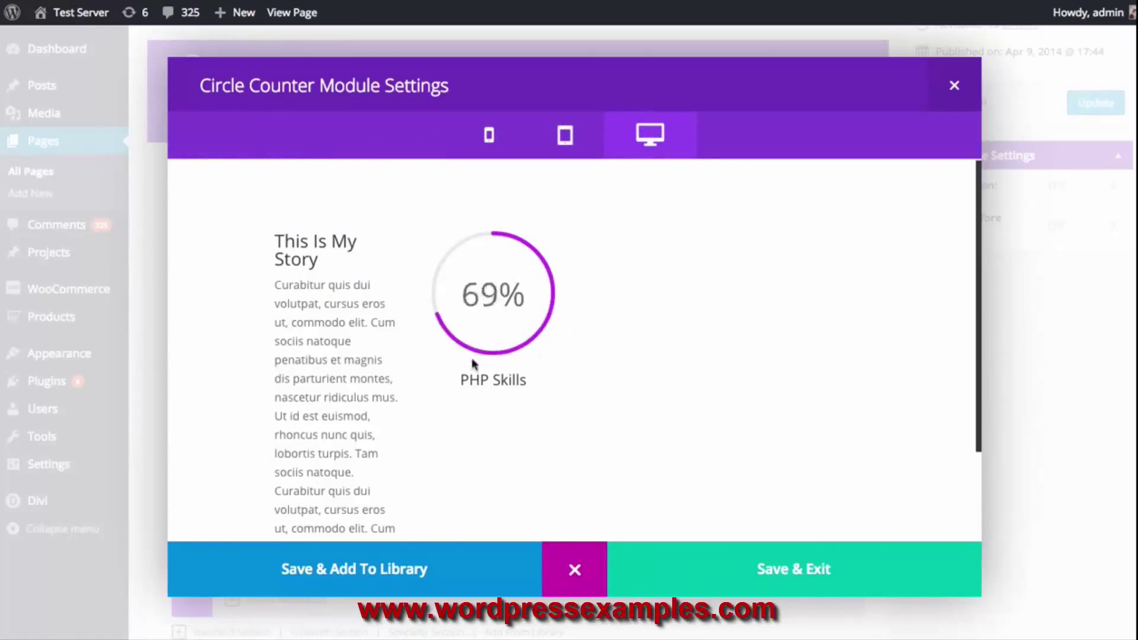
click(752, 569)
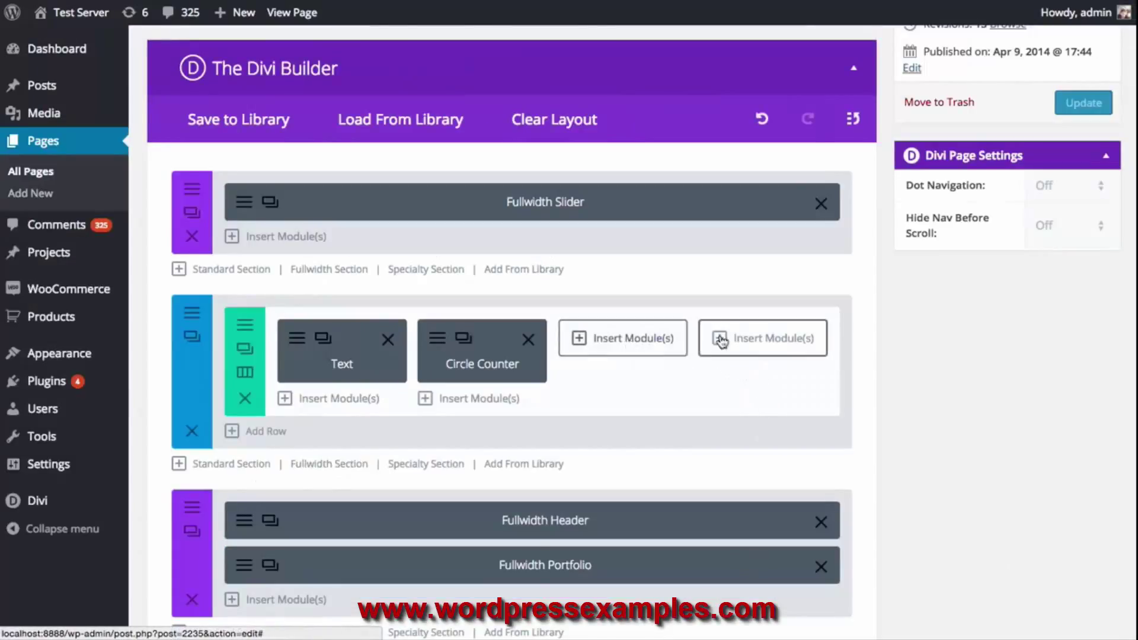
Duplicate the PHP counter into the next column and retitle it 'CSS Skills' with number 90
click(463, 337)
click(463, 337)
mouse_move(492, 410)
mouse_down()
mouse_move(599, 342)
mouse_move(616, 350)
mouse_move(587, 418)
mouse_move(788, 361)
mouse_move(768, 349)
mouse_up()
click(581, 346)
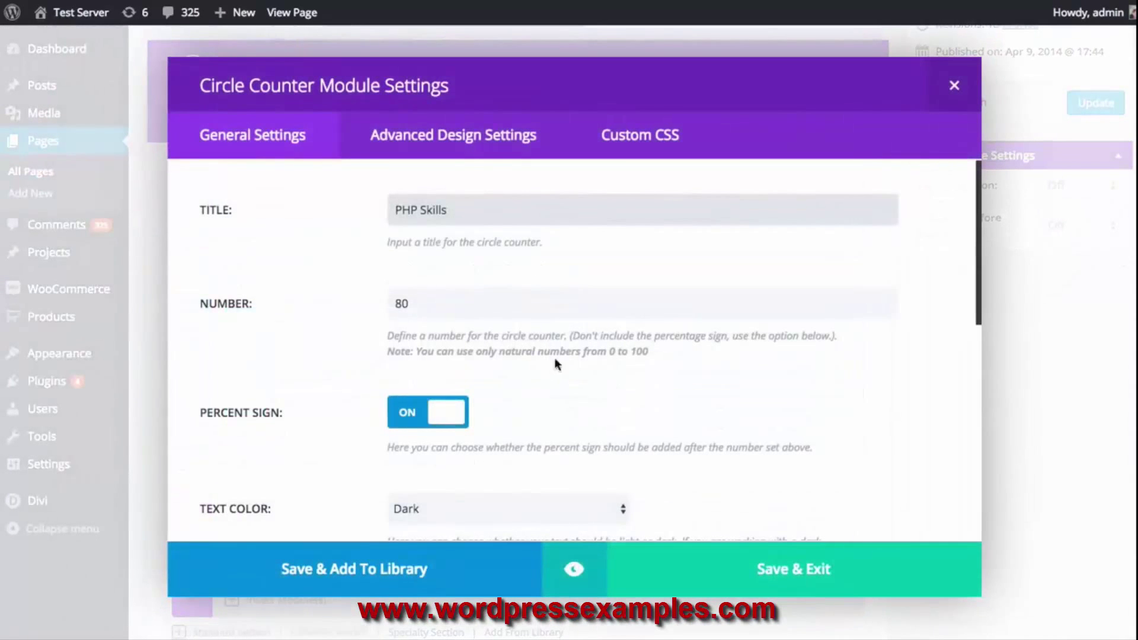
drag(474, 211, 379, 214)
double_click(402, 206)
text(CSS)
click(433, 298)
double_click(433, 298)
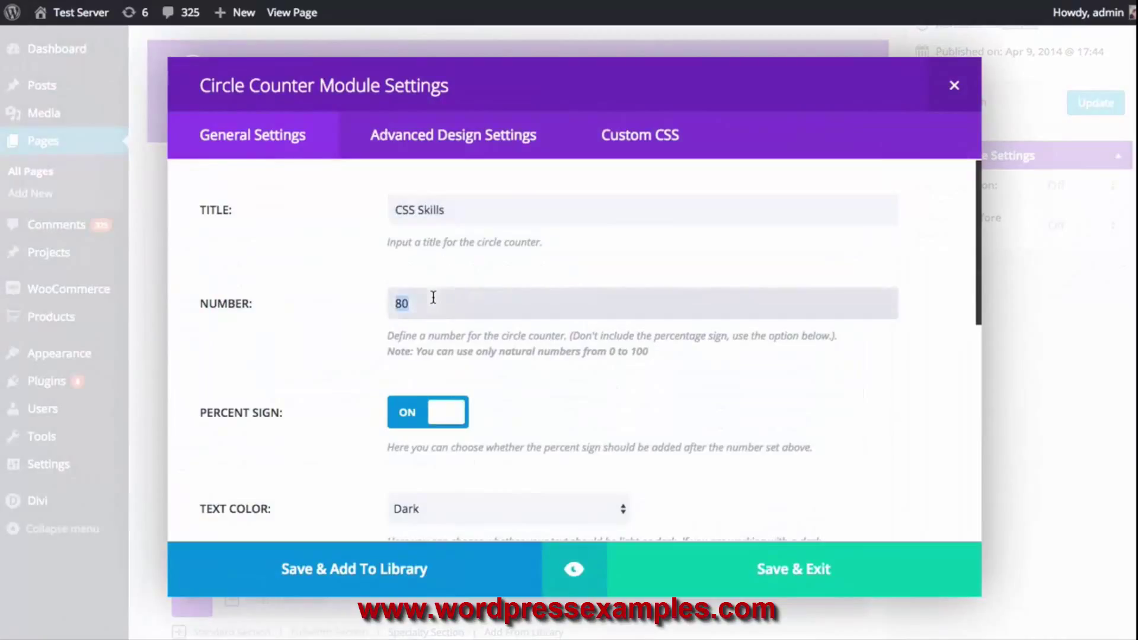
text(90)
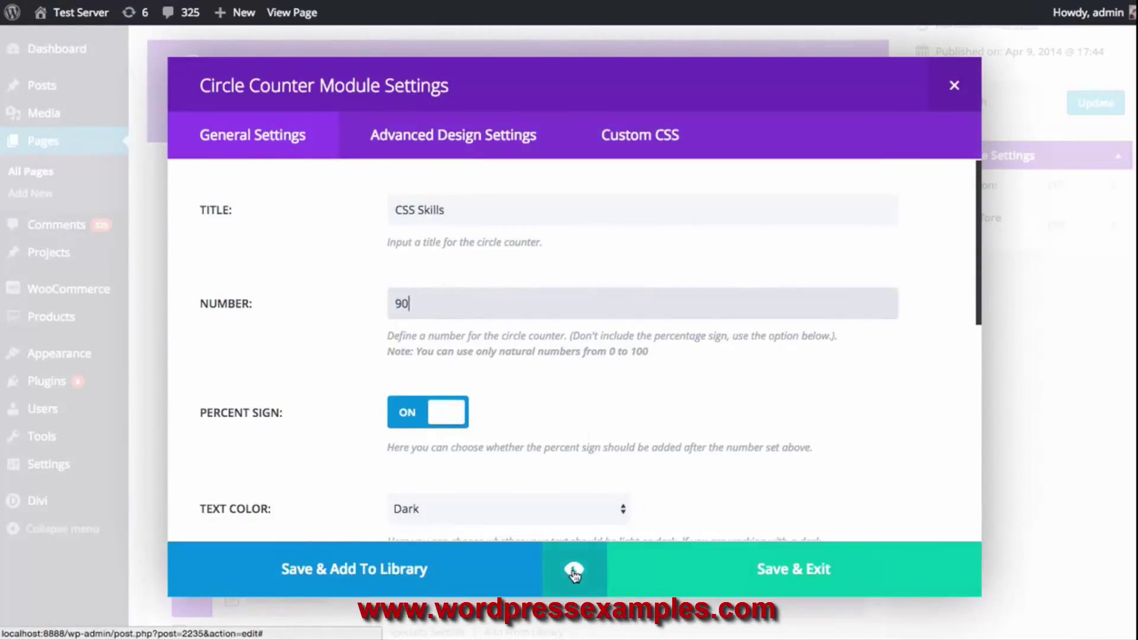
Give the CSS Skills counter a blue bar and save its settings
scroll(552, 520, down, 1)
scroll(552, 520, down, 5)
click(522, 344)
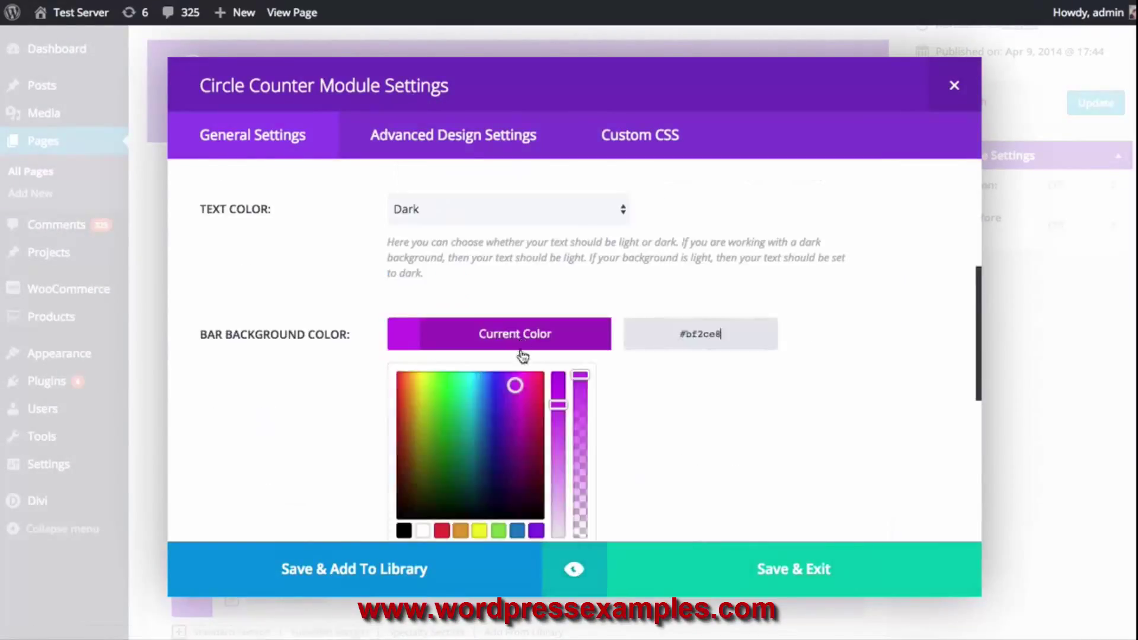
click(517, 530)
click(597, 358)
click(728, 575)
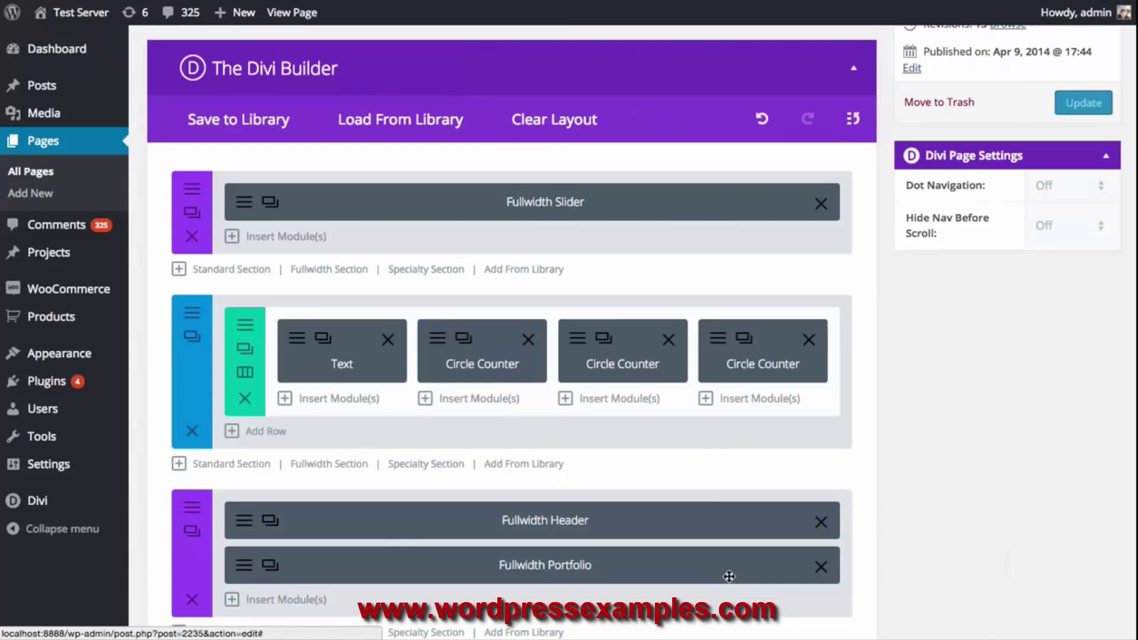
Retitle the third counter 'HTML Skills', replace its 80 number, and make its bar green
click(718, 343)
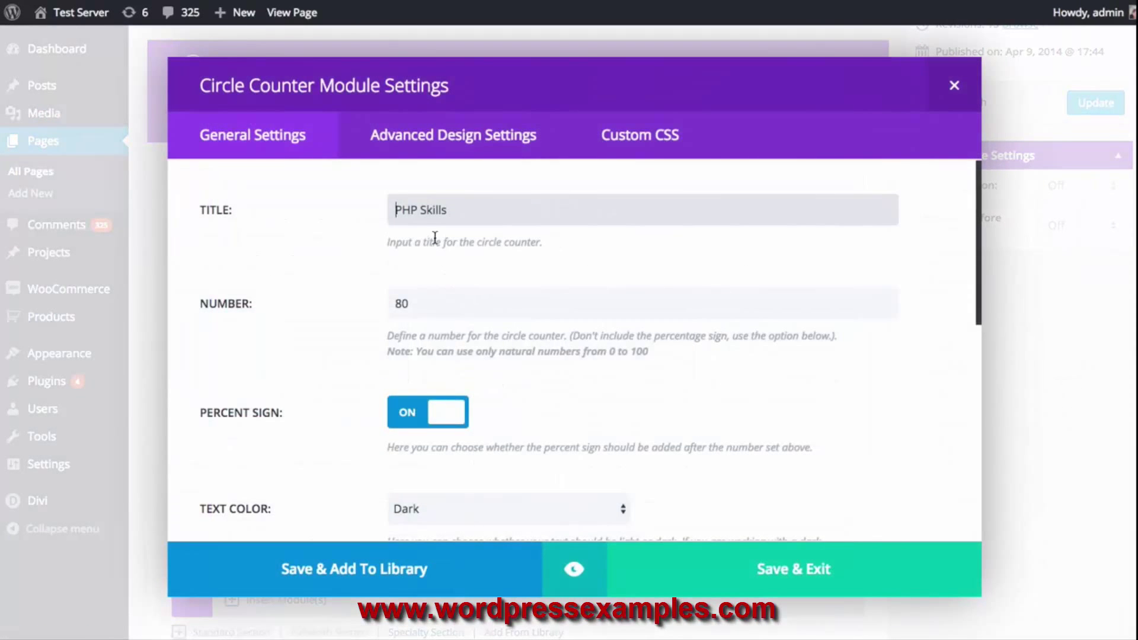
double_click(408, 211)
text(HTML)
drag(468, 314, 362, 306)
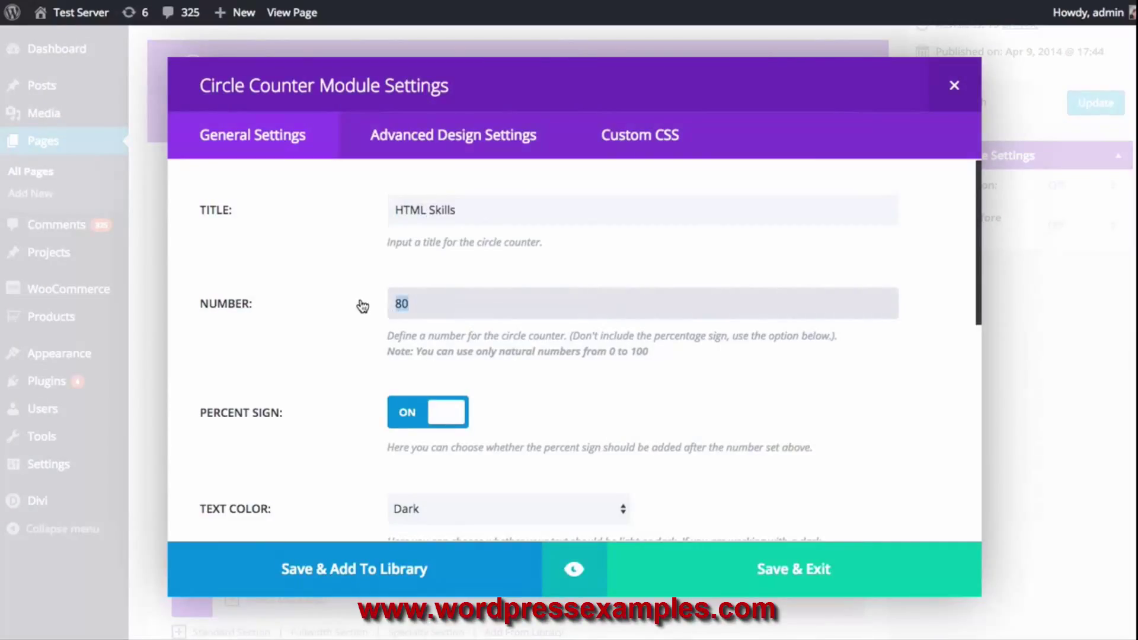
text(90)
scroll(601, 330, down, 4)
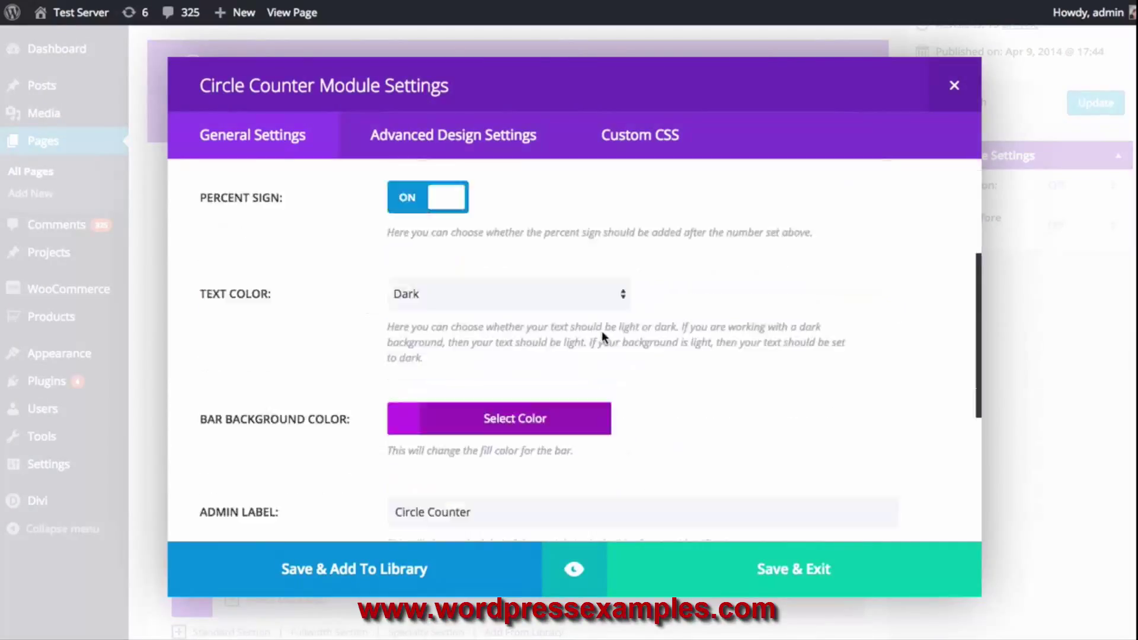
click(554, 383)
scroll(635, 375, down, 1)
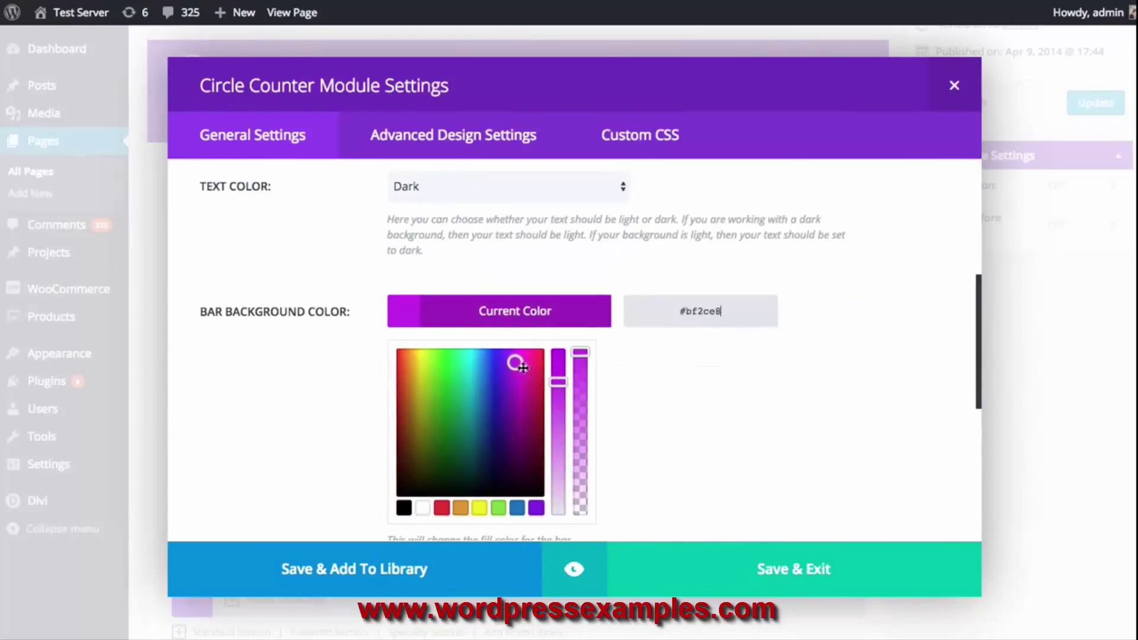
click(452, 373)
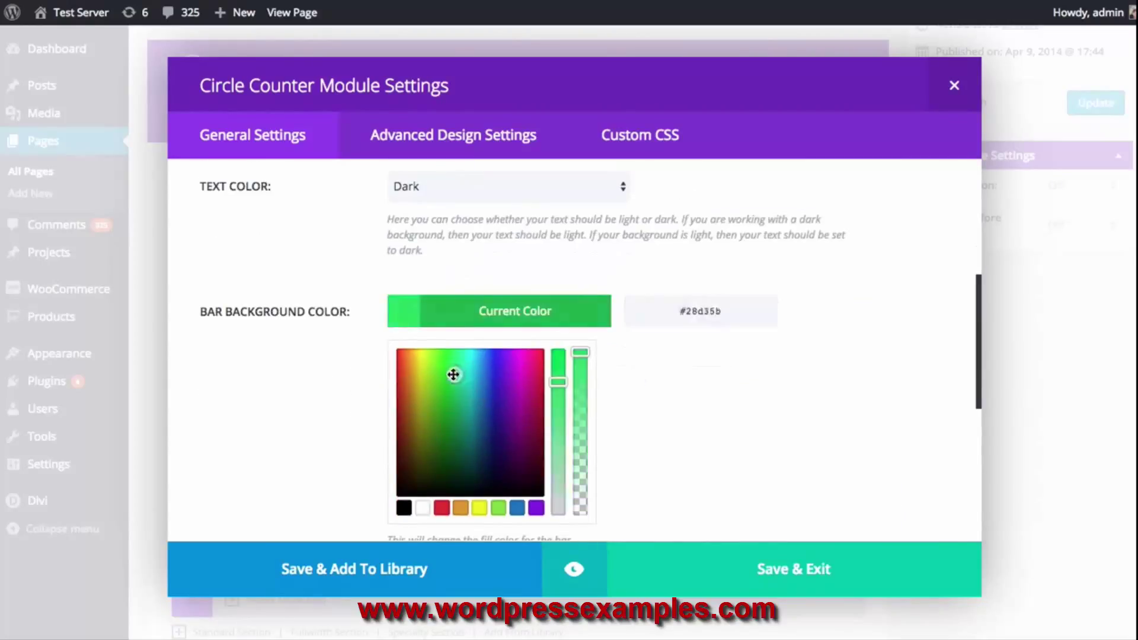
click(500, 323)
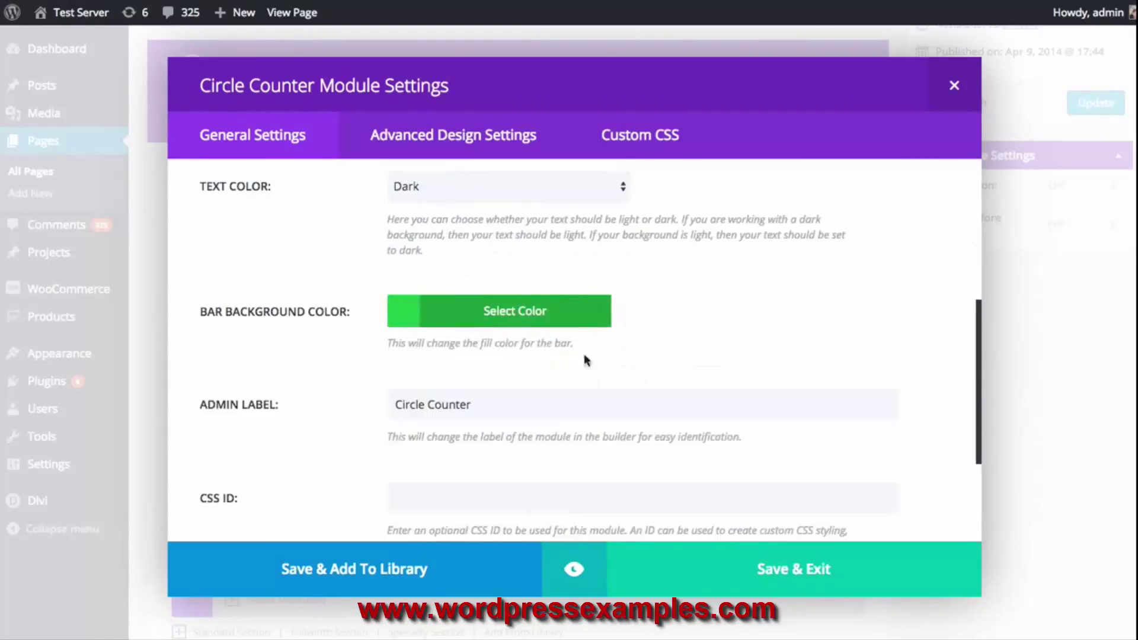
Preview all three skill counters at tablet and desktop widths, then save and exit
click(575, 570)
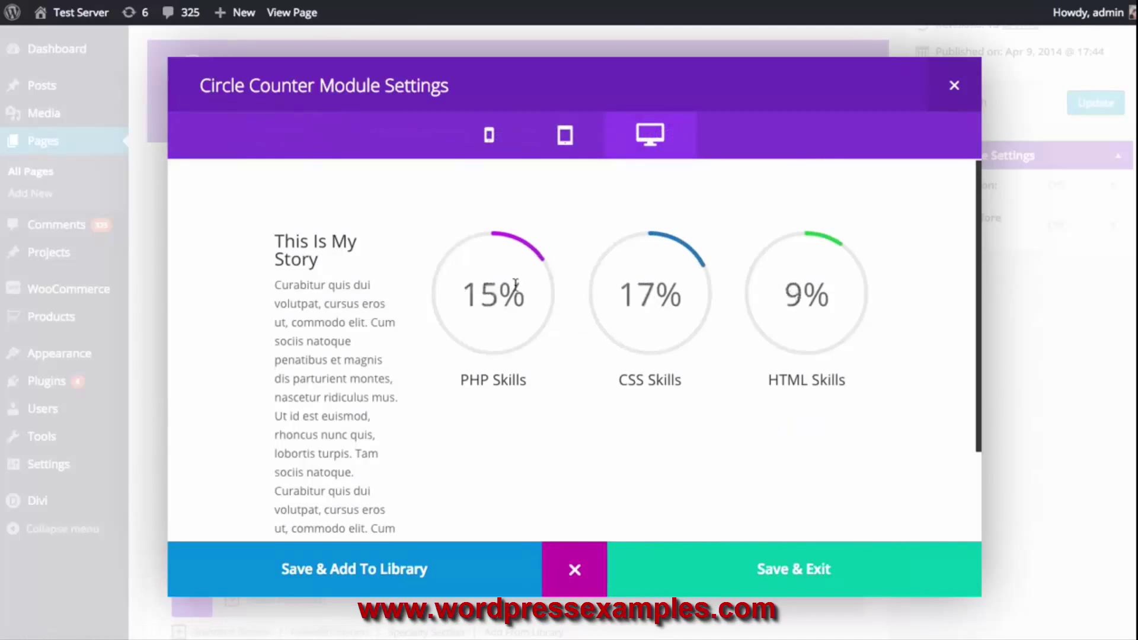
click(566, 153)
click(649, 136)
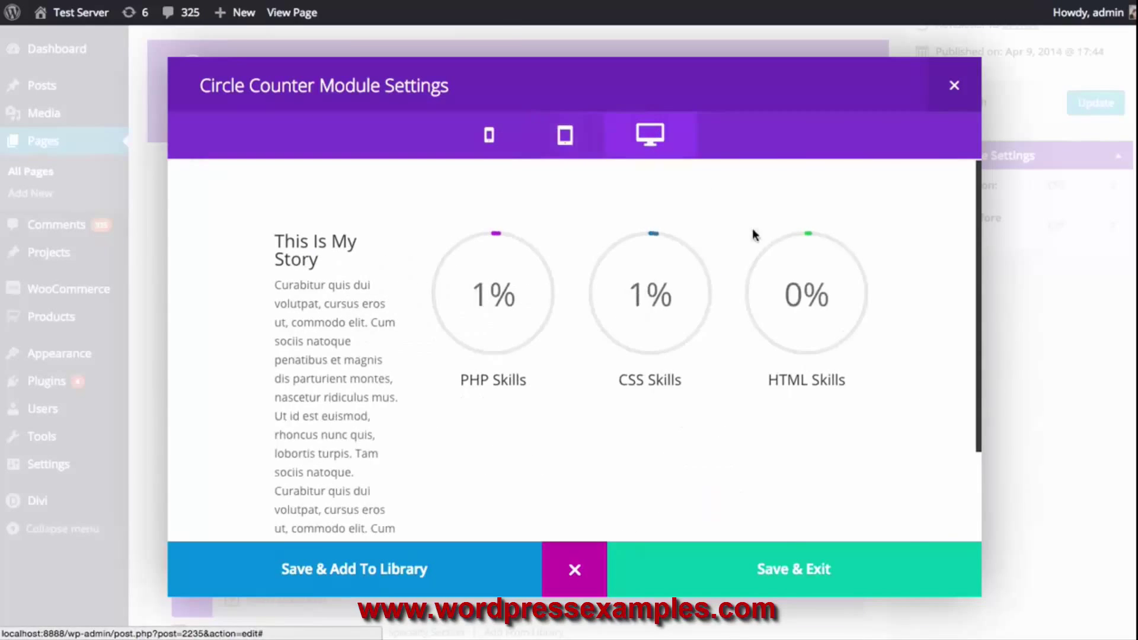
click(773, 570)
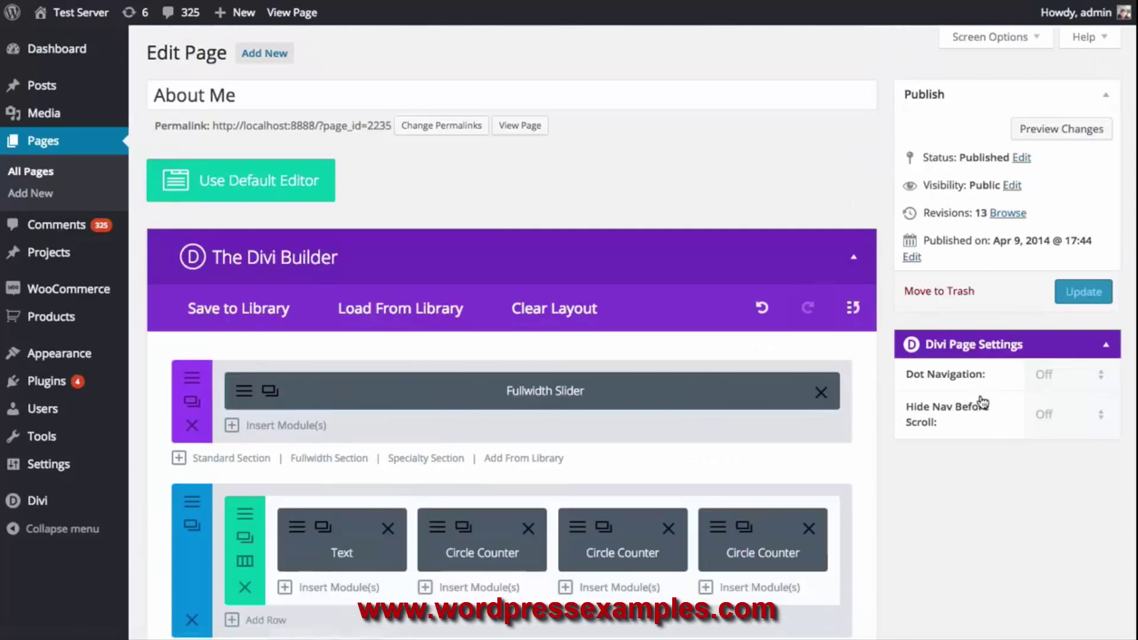
Update the About Me page and view it live, scrolling down to the skill circles
click(1057, 293)
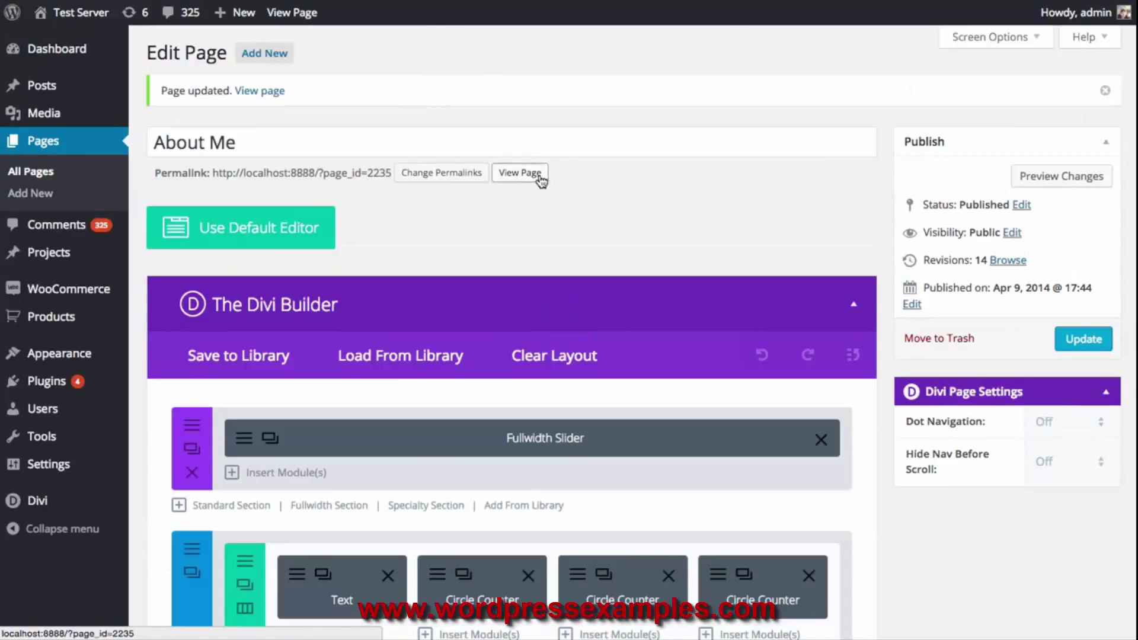
click(539, 174)
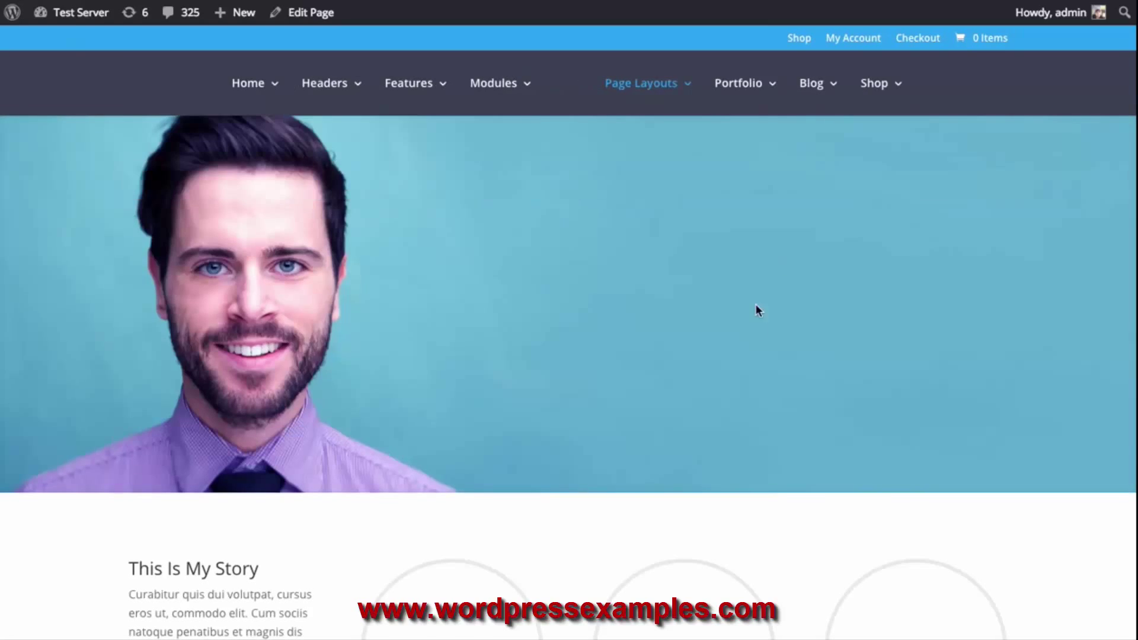
scroll(652, 267, down, 5)
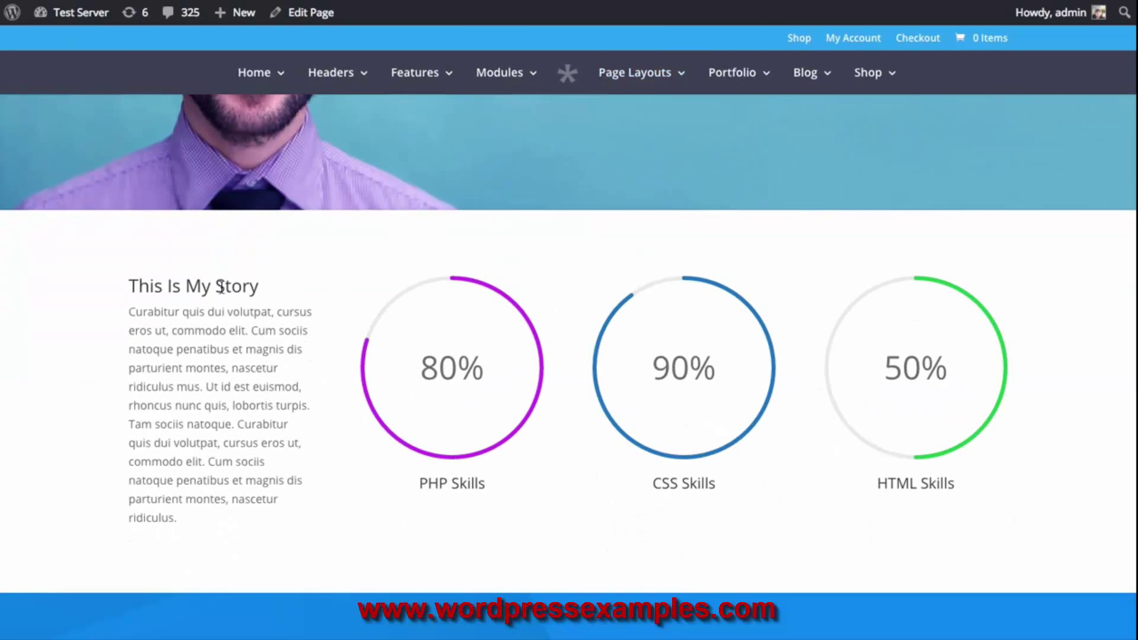
scroll(816, 234, down, 10)
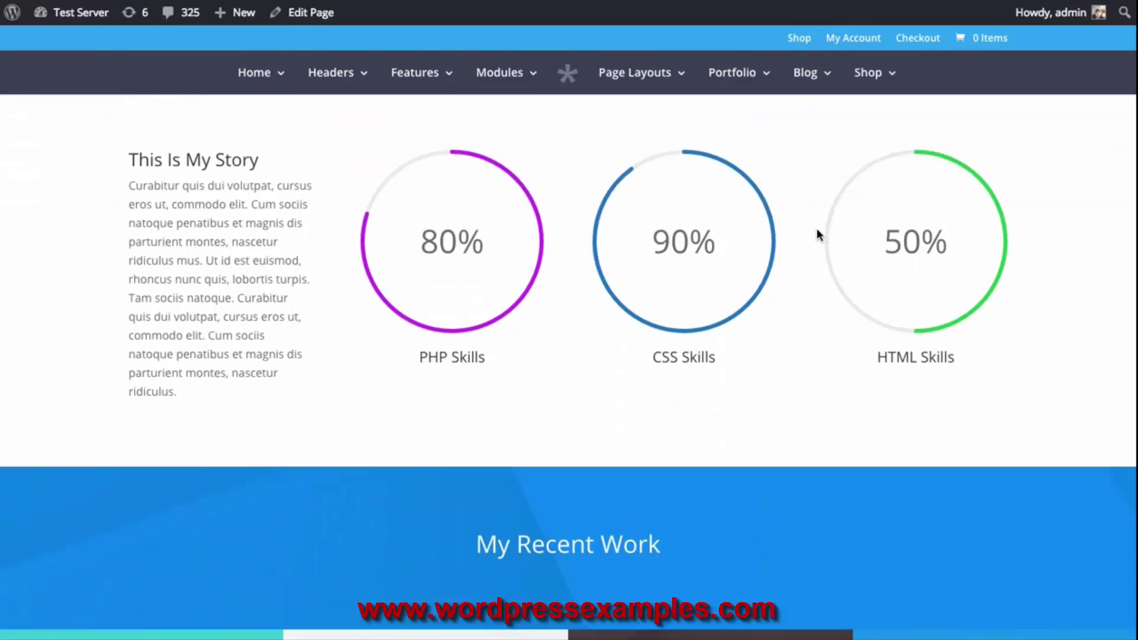
scroll(818, 261, up, 12)
scroll(817, 261, down, 2)
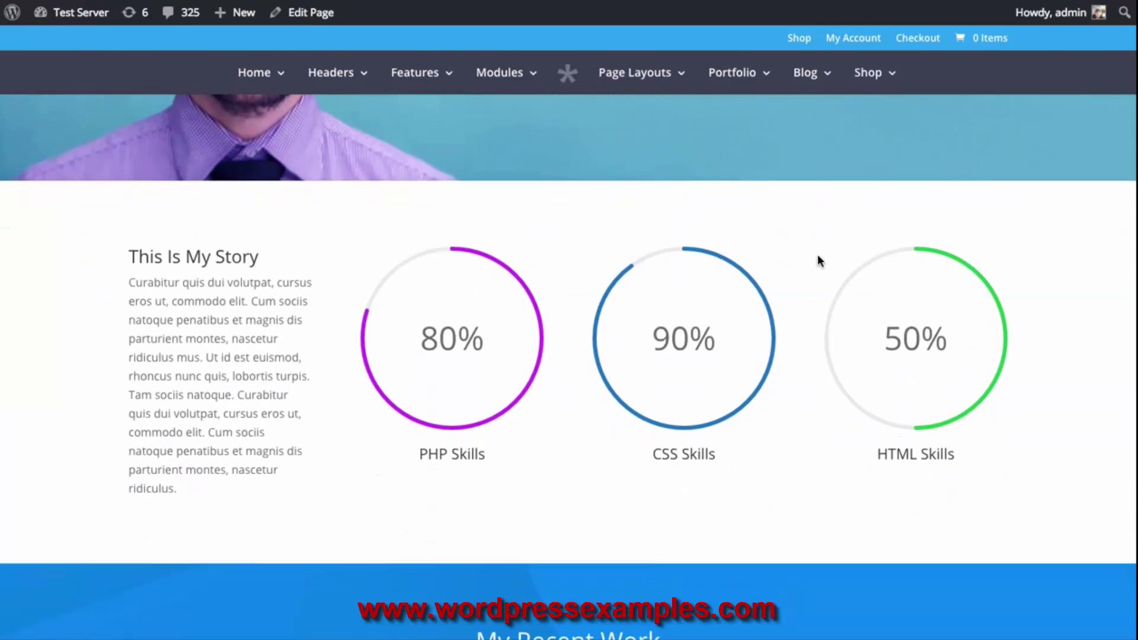